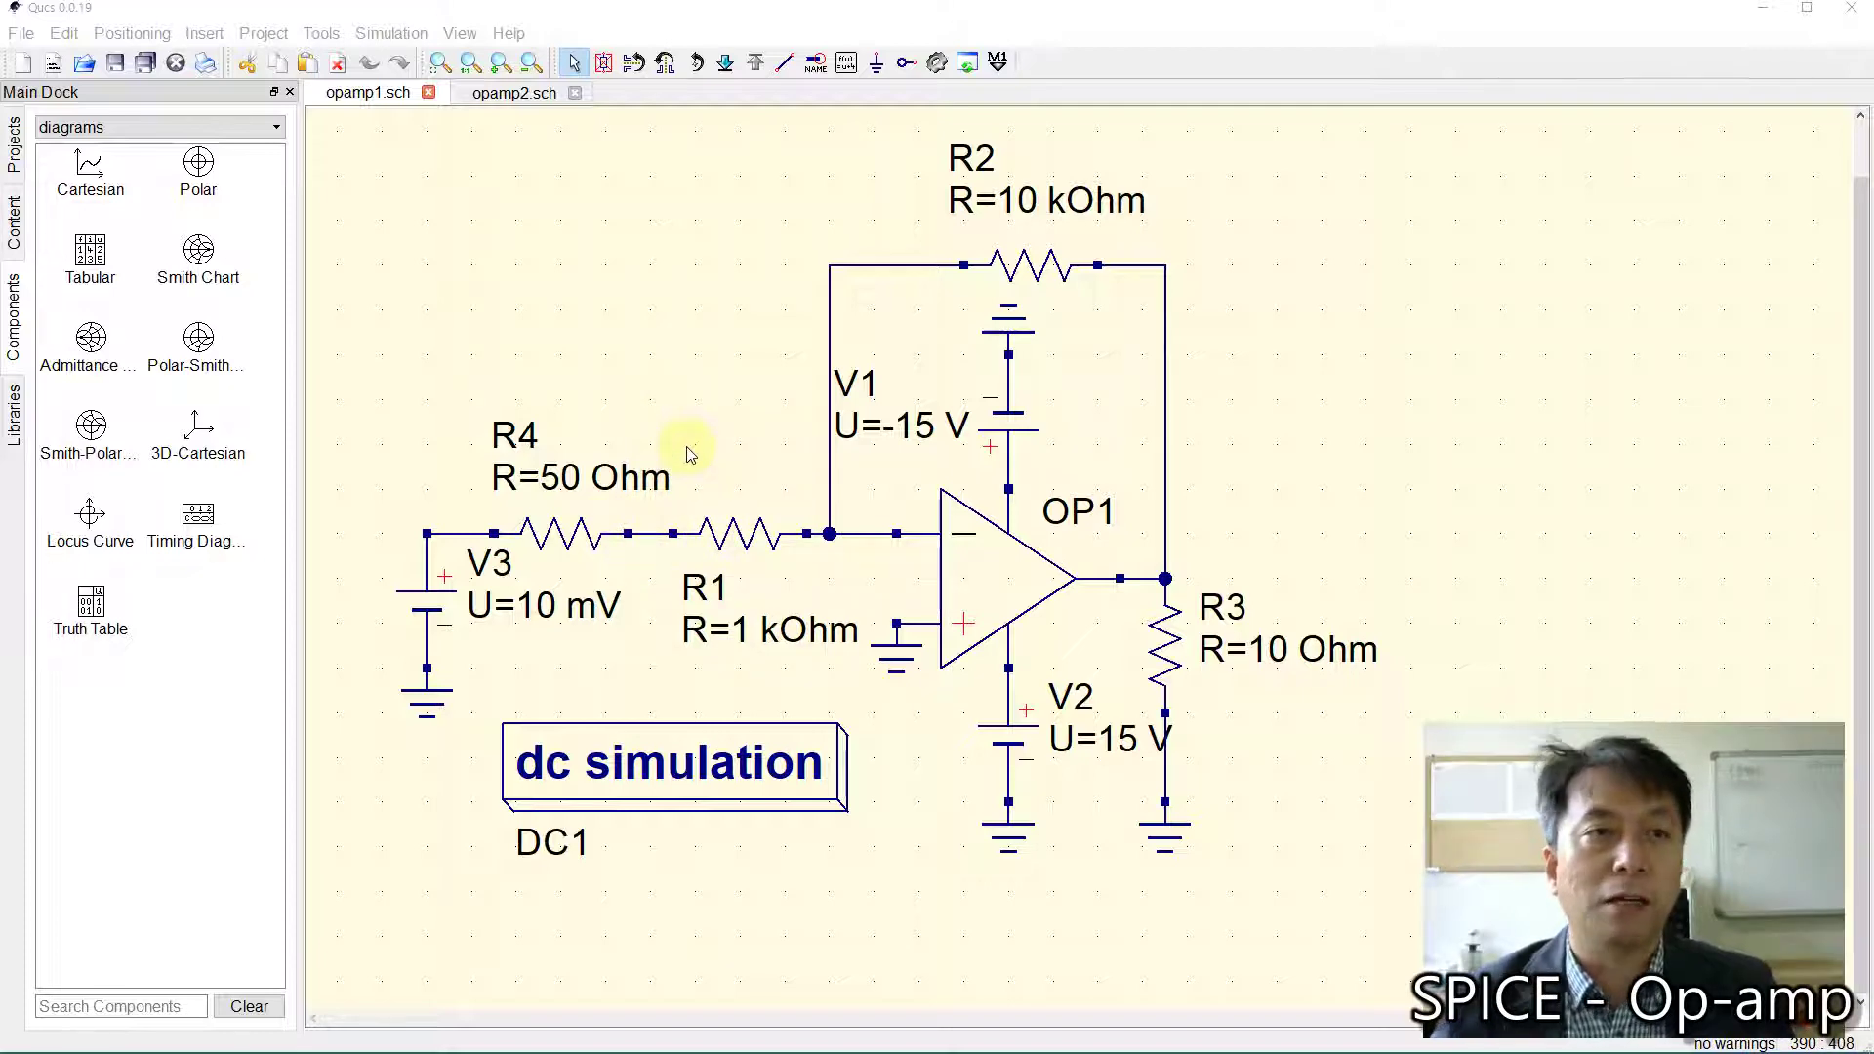
Step: Place a voltage probe in the empty area above resistor R1
{"action": "left_click", "coordinate": [76, 128]}
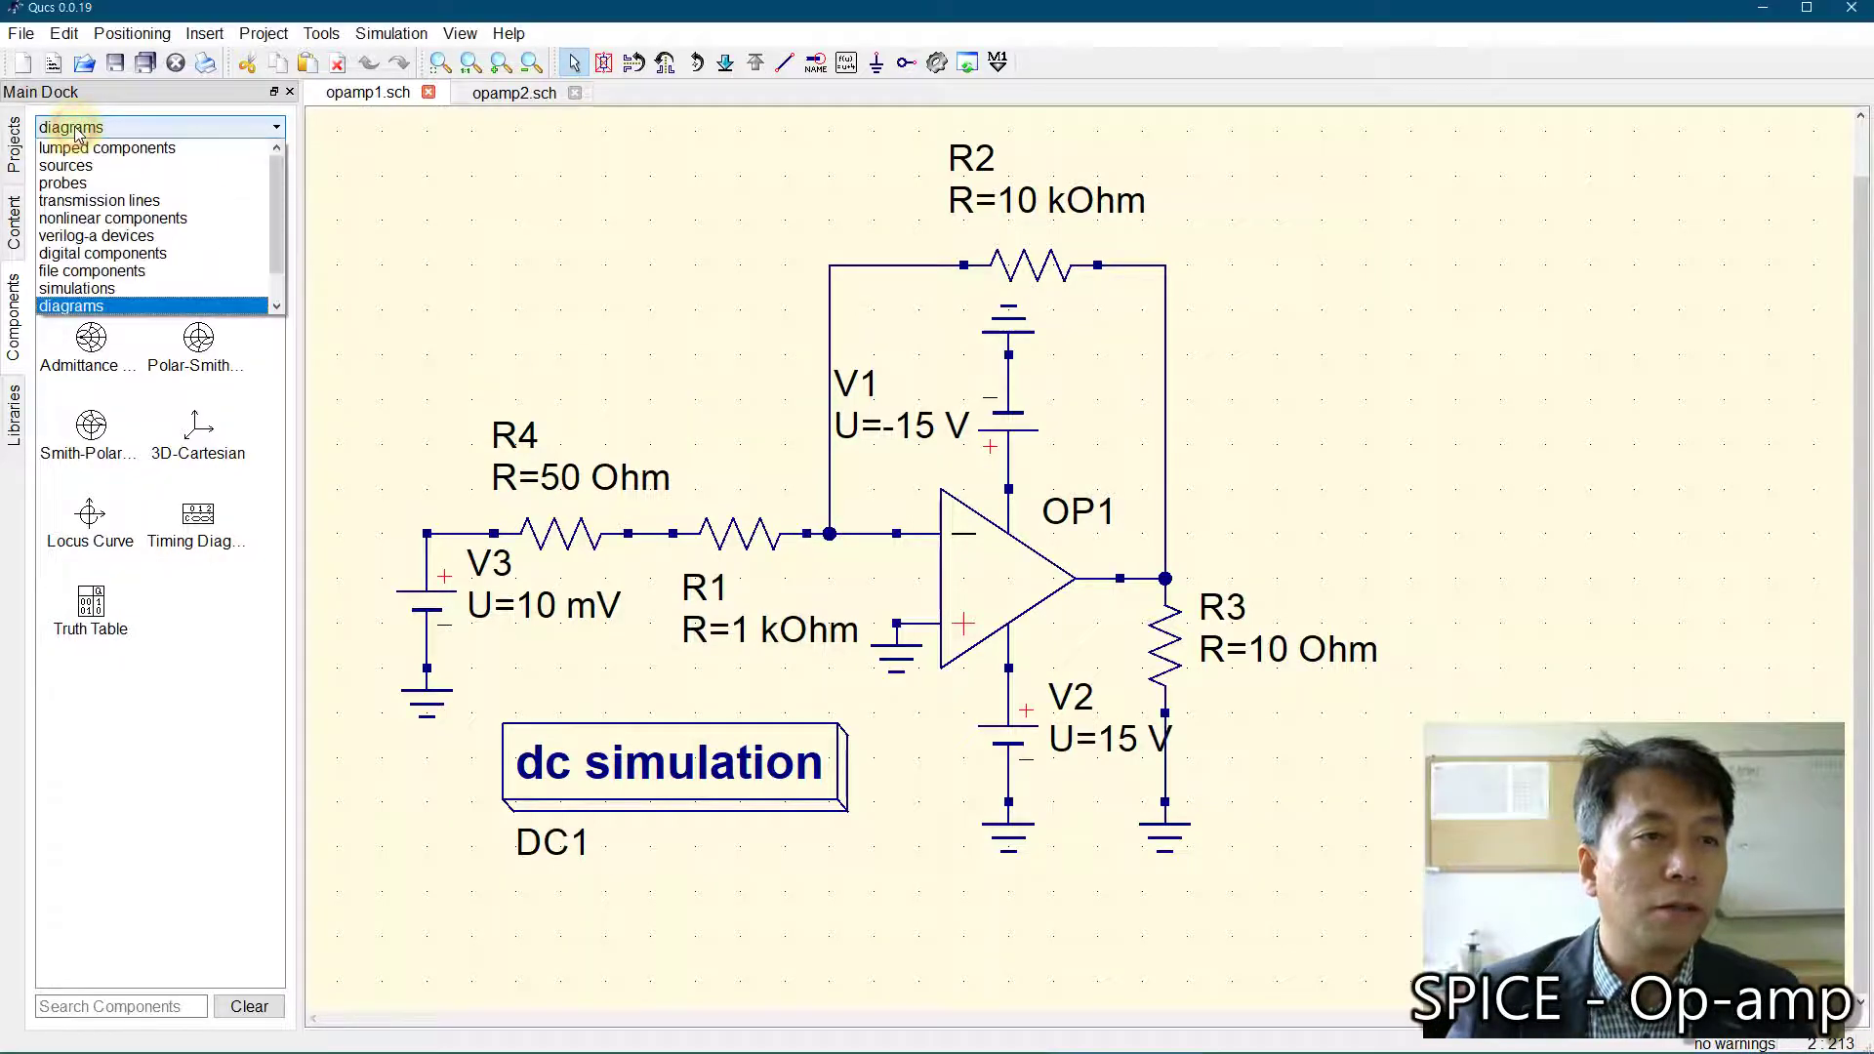
{"action": "left_click", "coordinate": [83, 179]}
{"action": "left_click", "coordinate": [195, 166]}
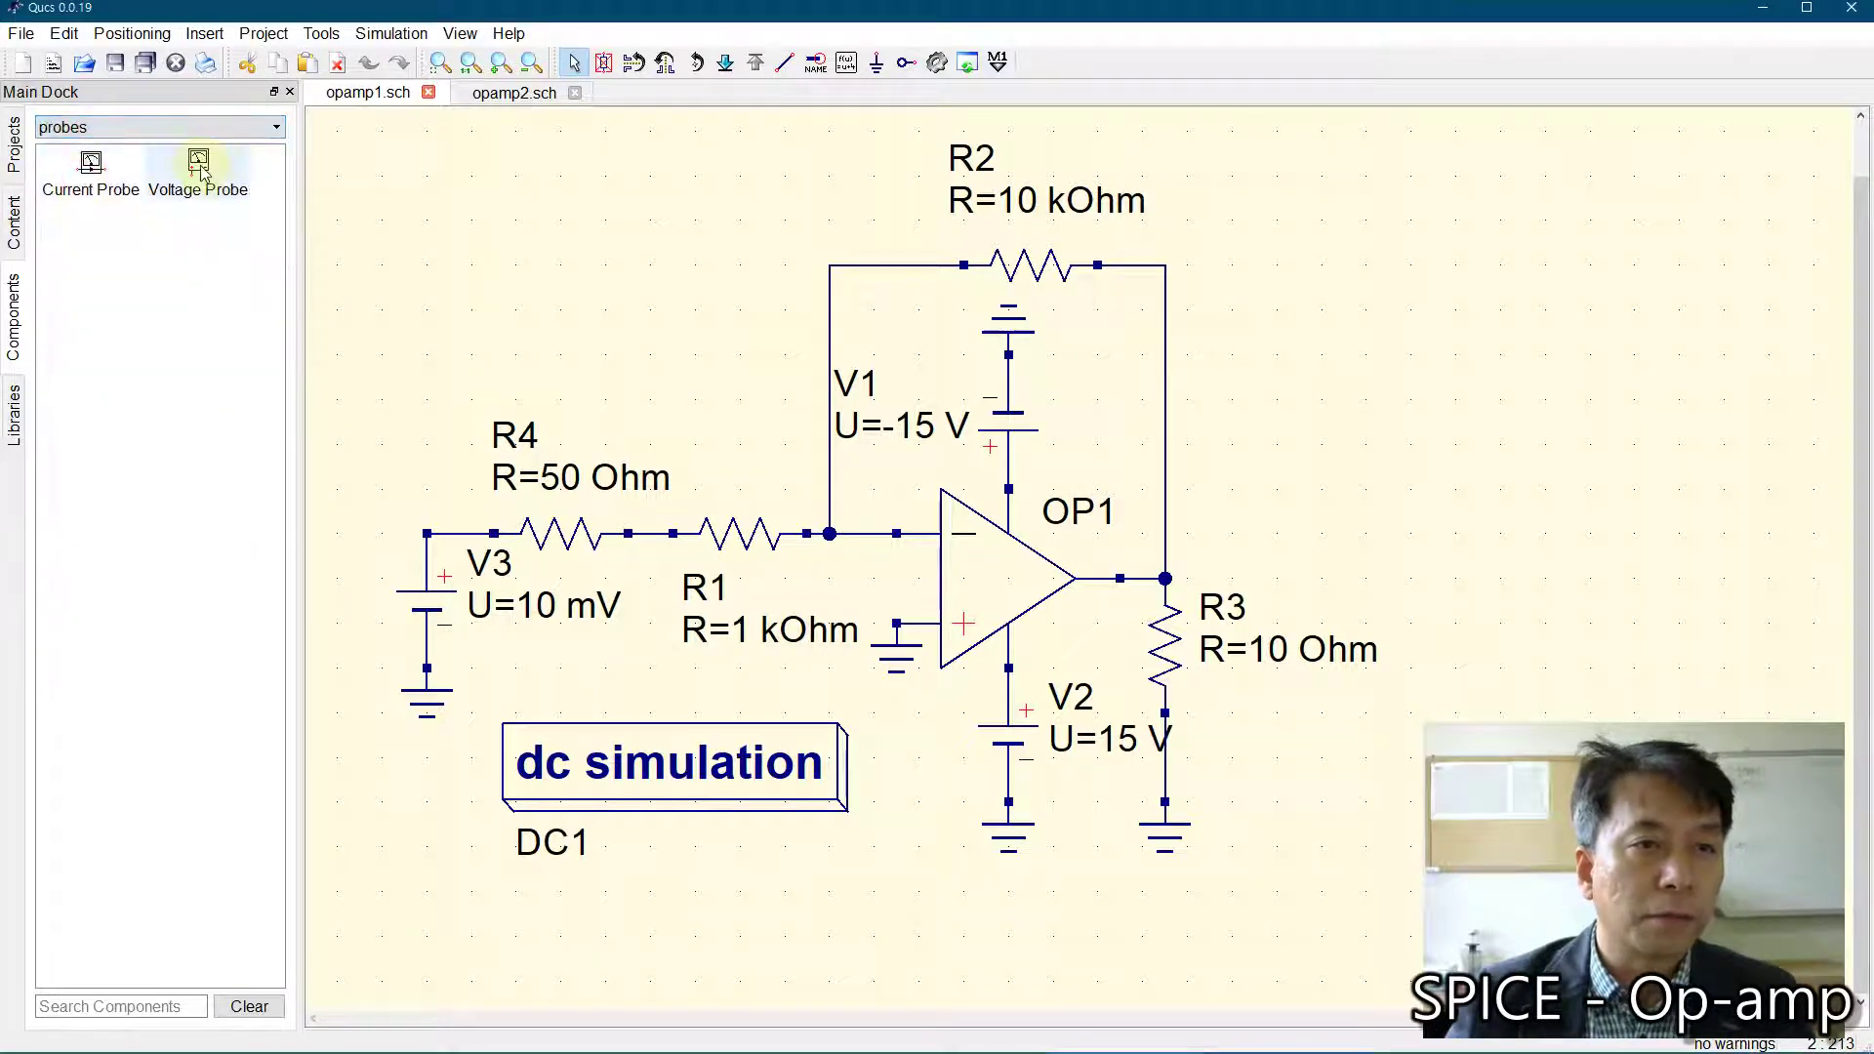
{"action": "left_click", "coordinate": [697, 356]}
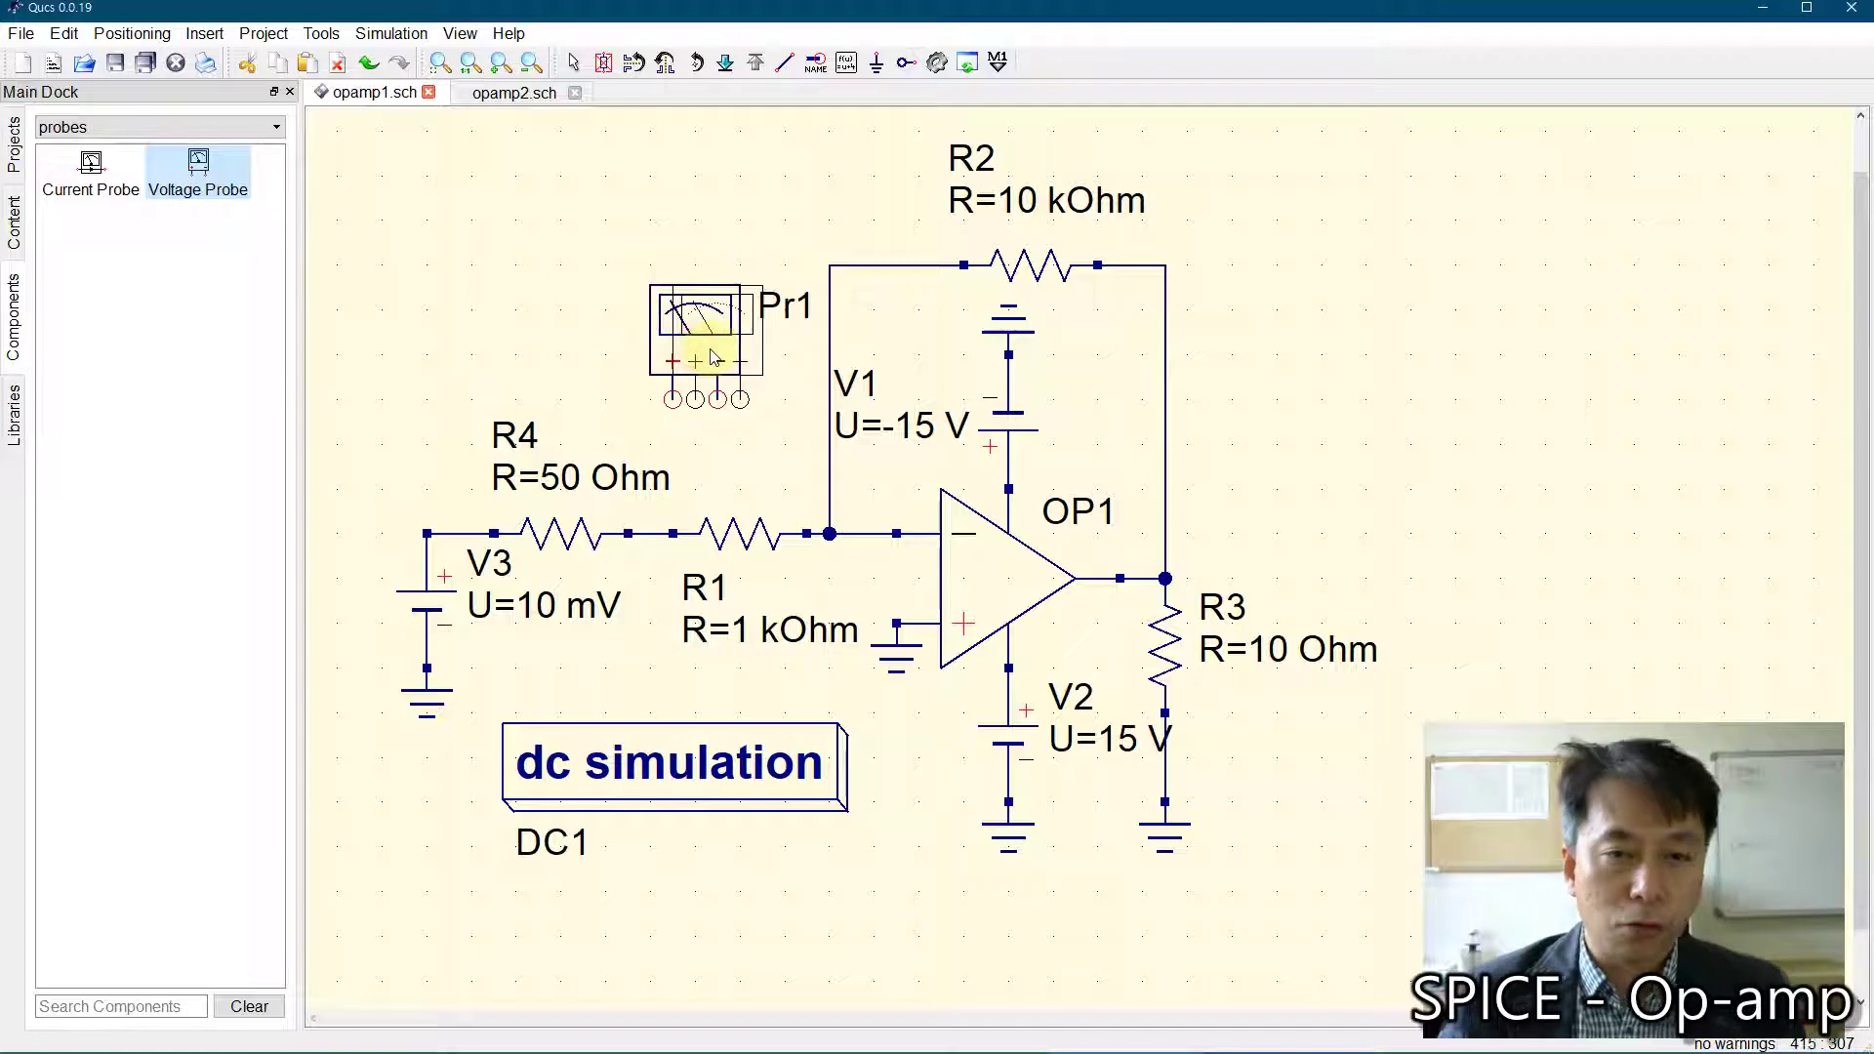
{"action": "key", "text": "Escape"}
Step: Wire the probe's positive terminal to the node between R4 and R1, and attach a ground to its negative terminal
{"action": "left_click", "coordinate": [783, 63]}
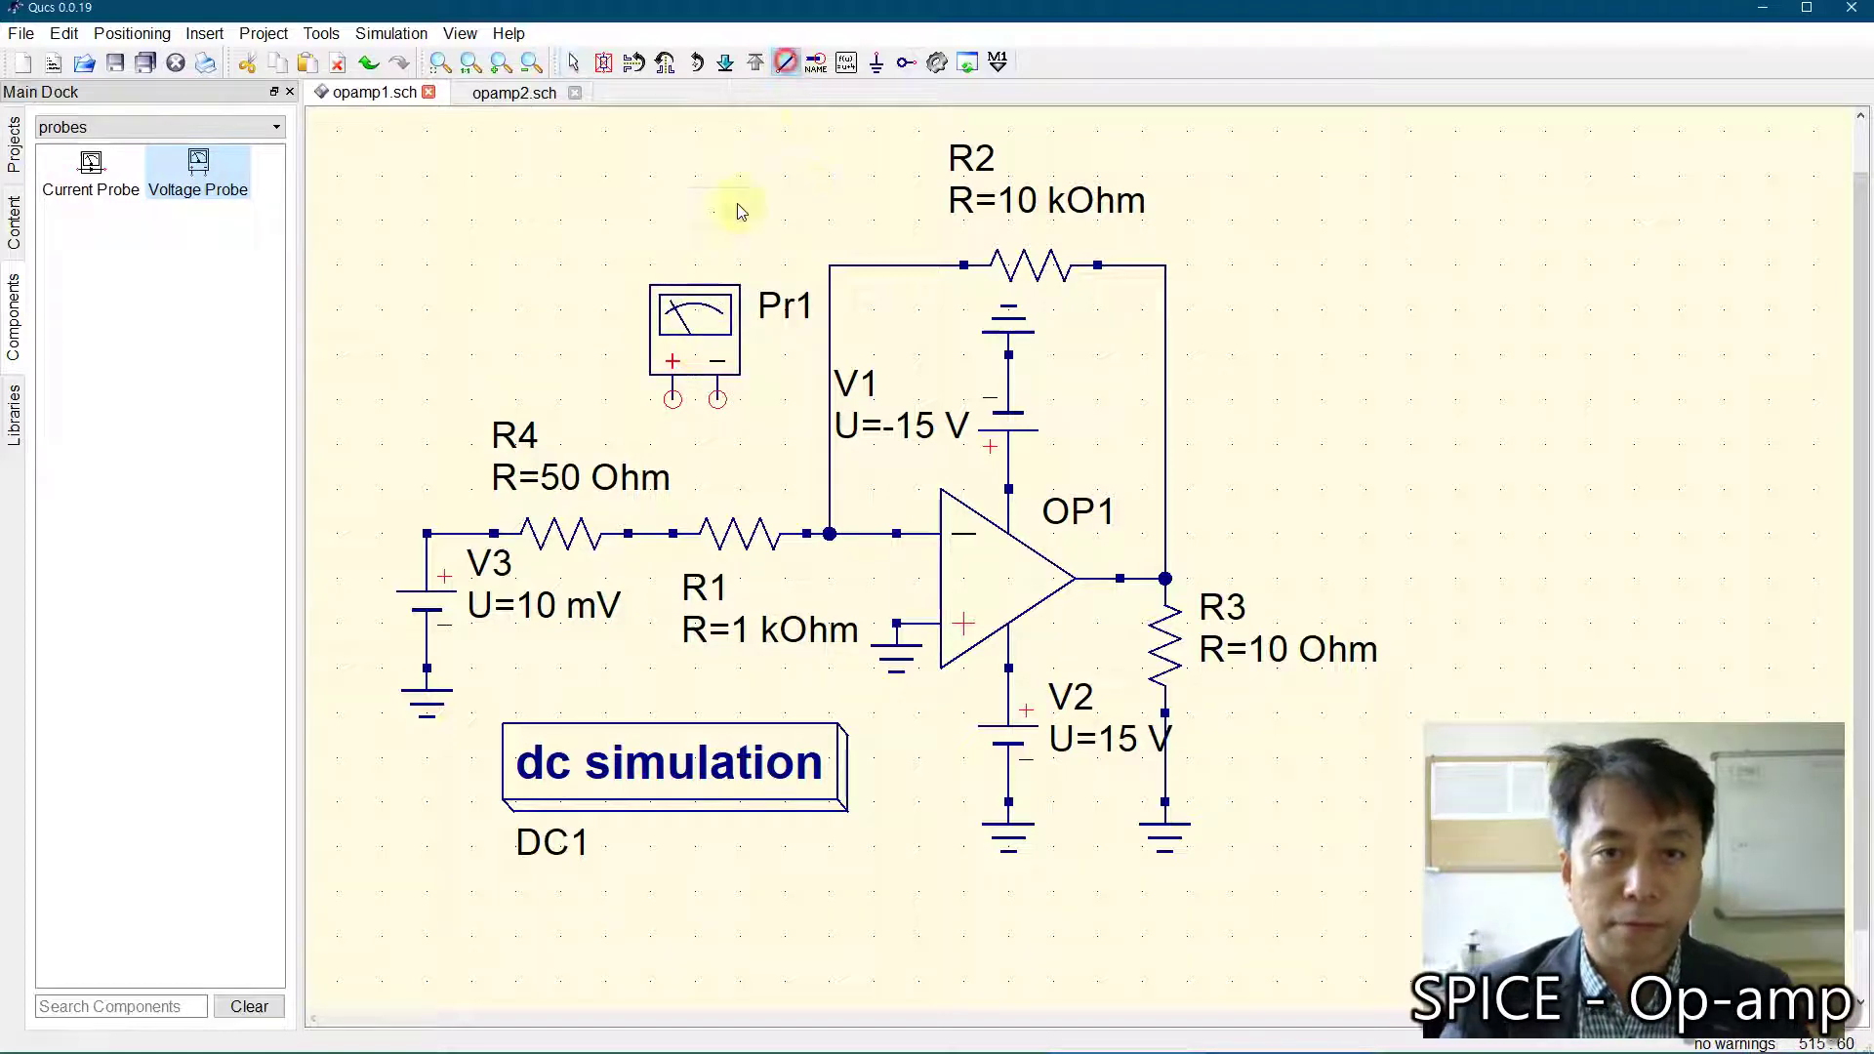
{"action": "left_click", "coordinate": [673, 399]}
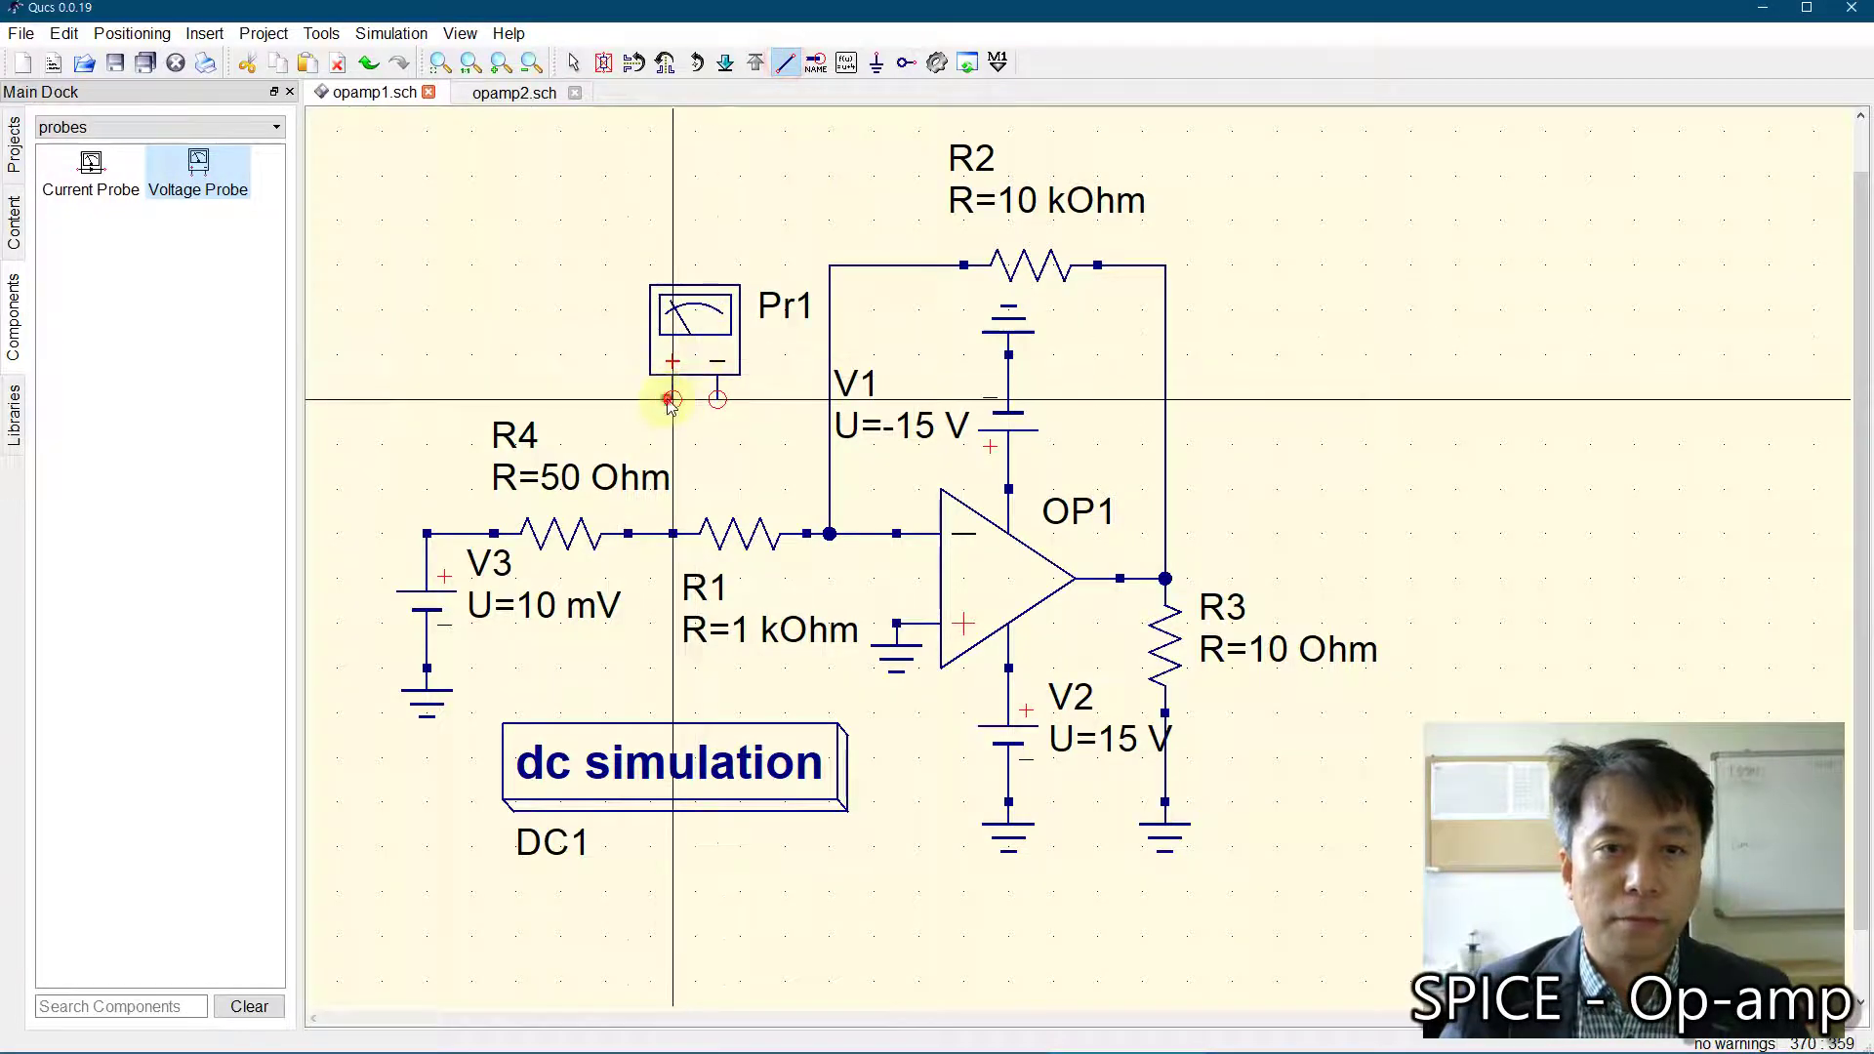
{"action": "left_click", "coordinate": [674, 531]}
{"action": "key", "text": "Escape"}
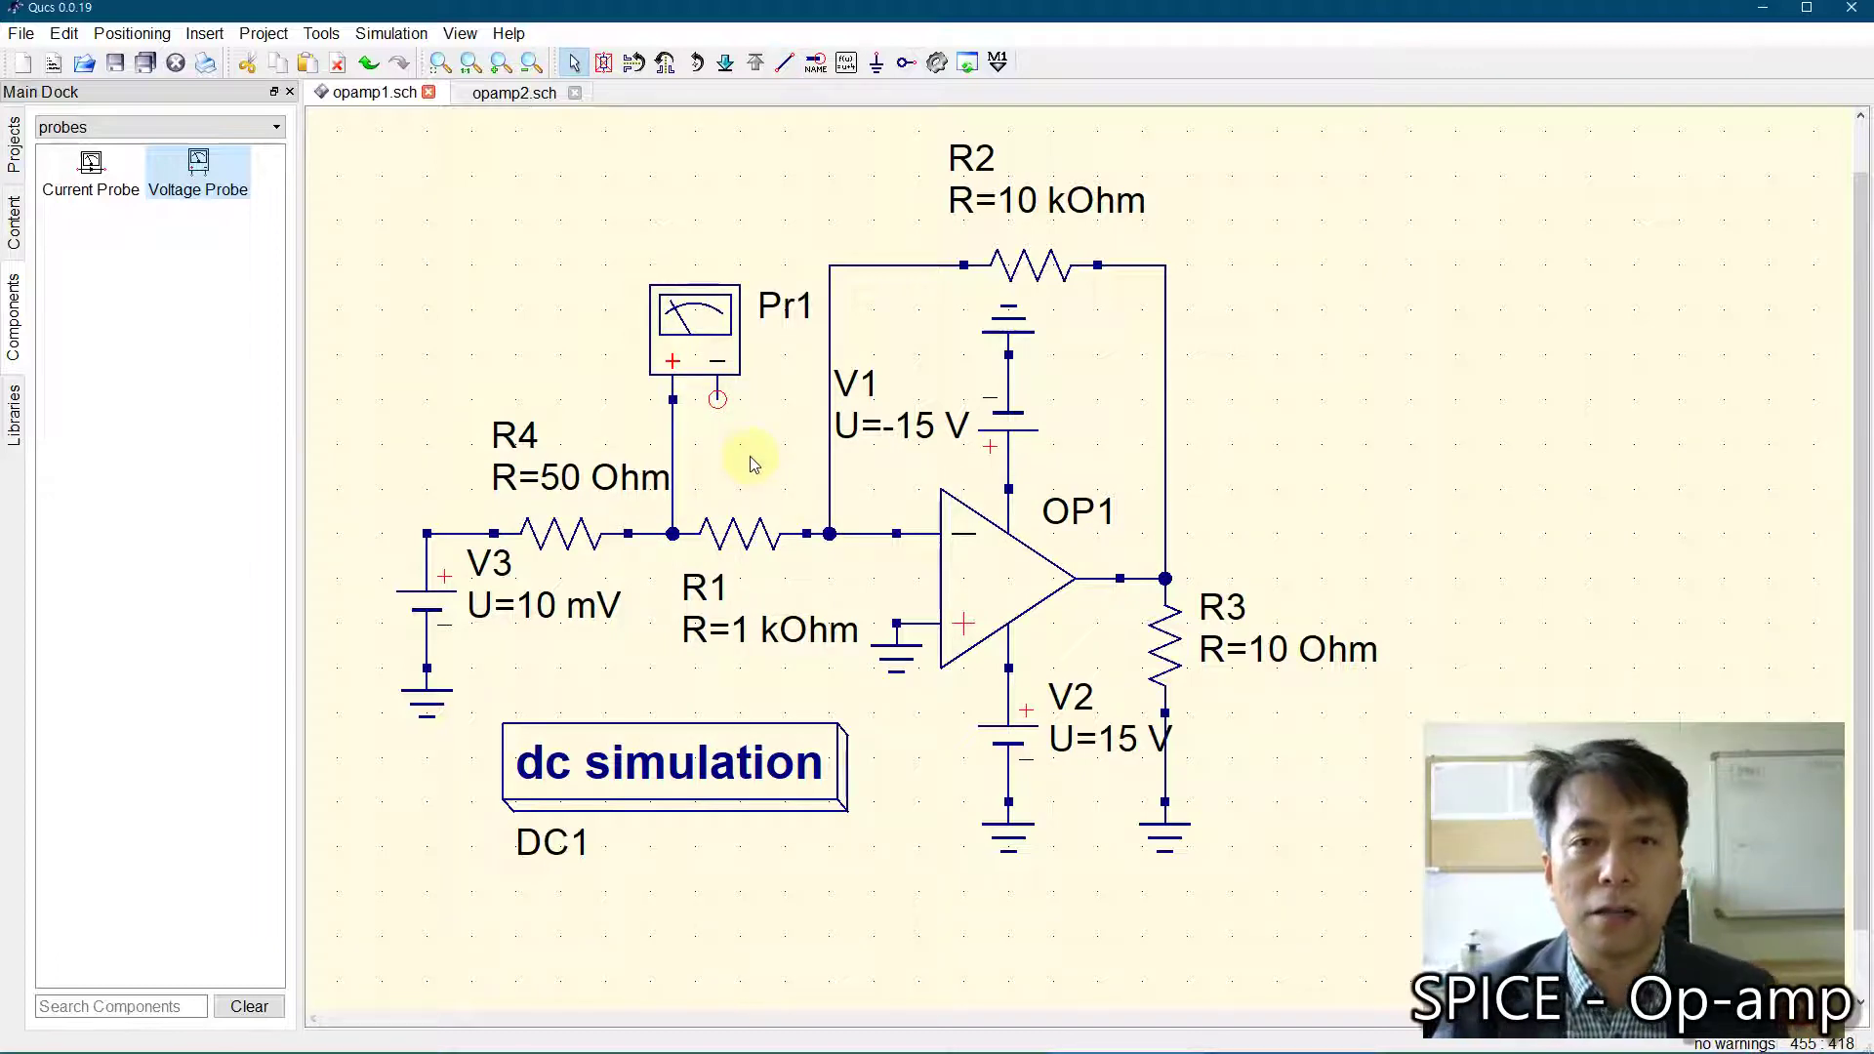
{"action": "left_click", "coordinate": [876, 62]}
{"action": "left_click", "coordinate": [719, 402]}
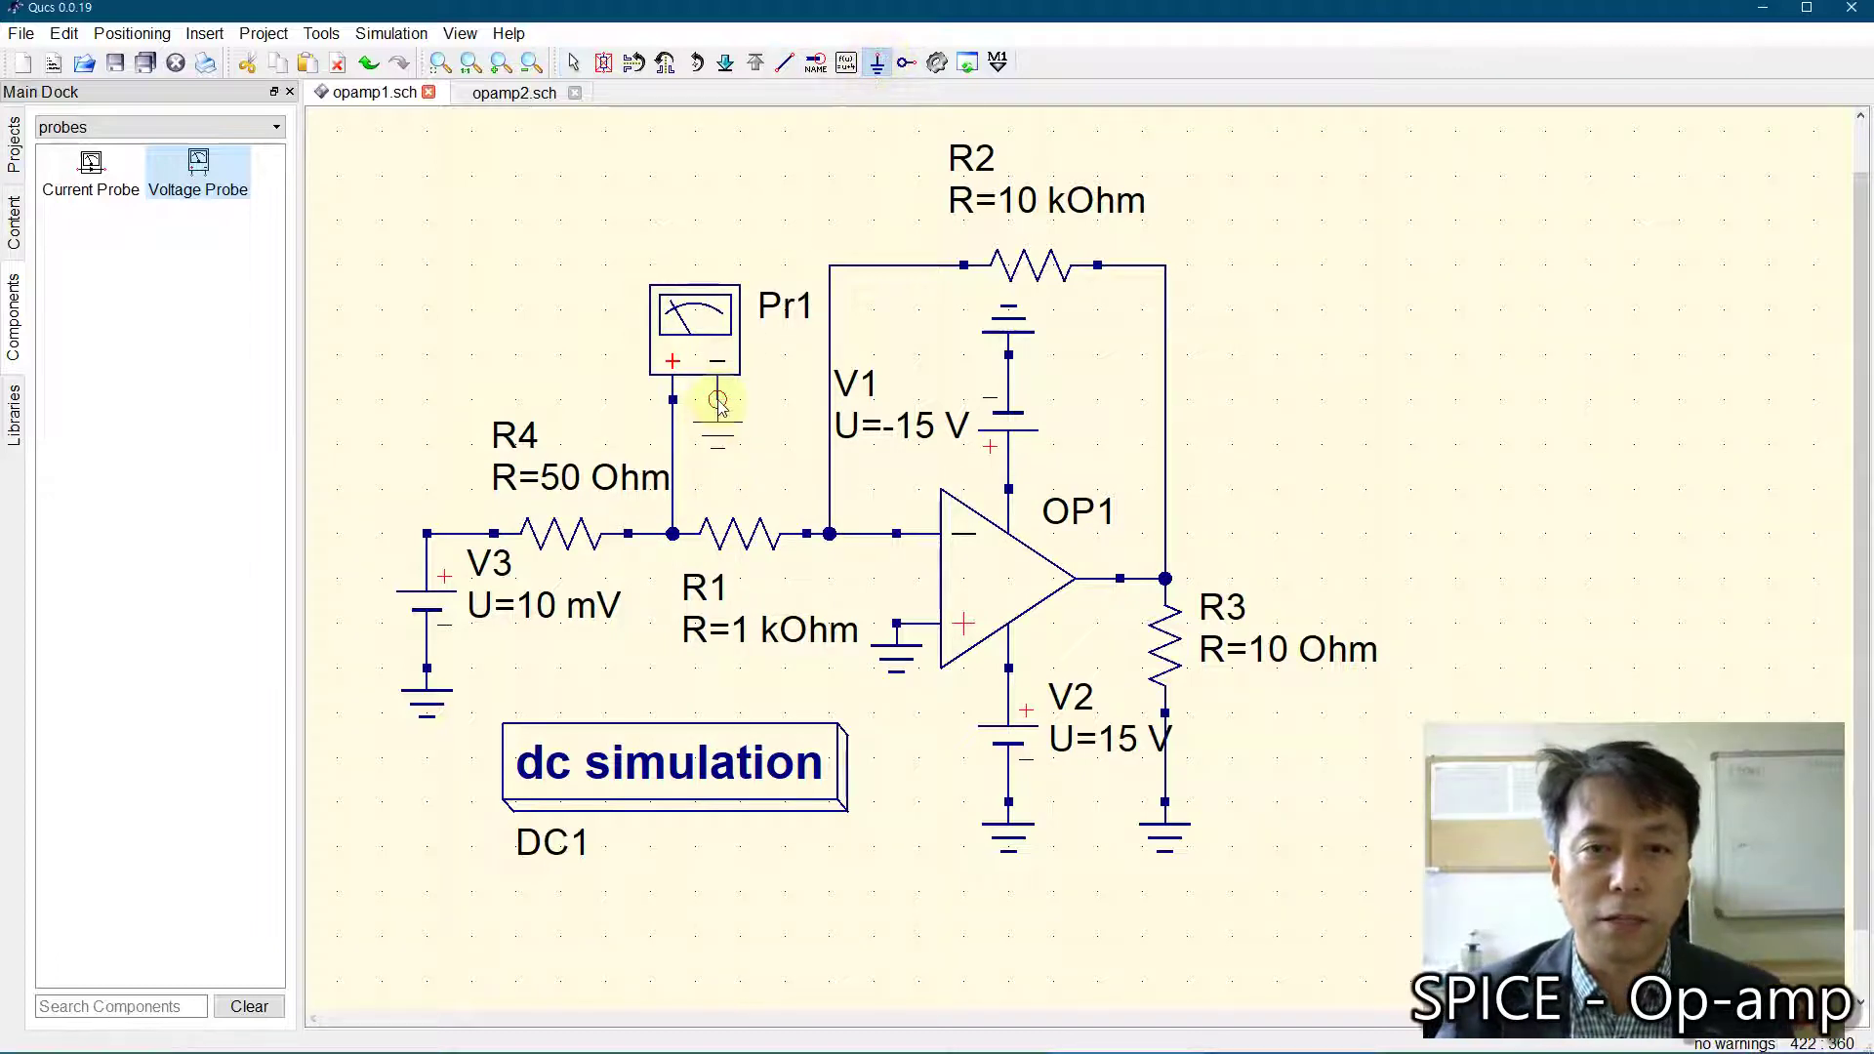
{"action": "key", "text": "Escape"}
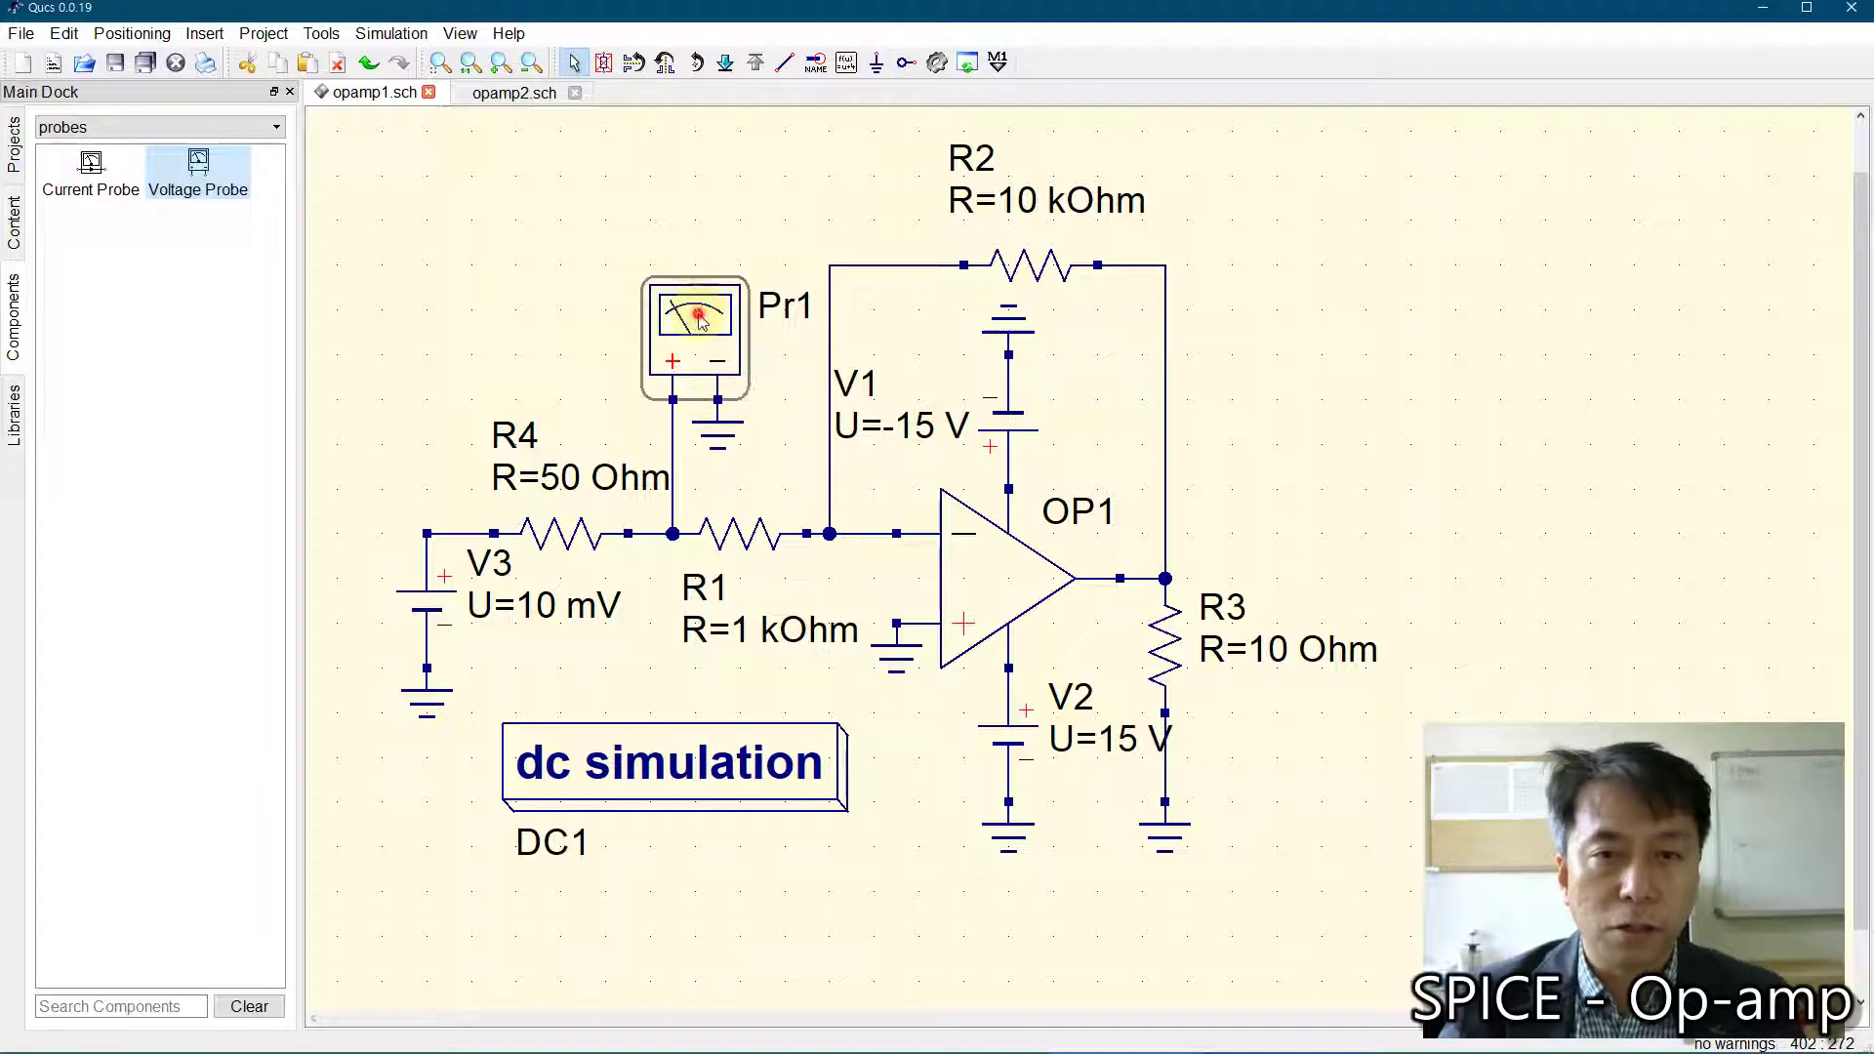
Step: Rename the input-side voltage probe as Vin
{"action": "double_click", "coordinate": [698, 310]}
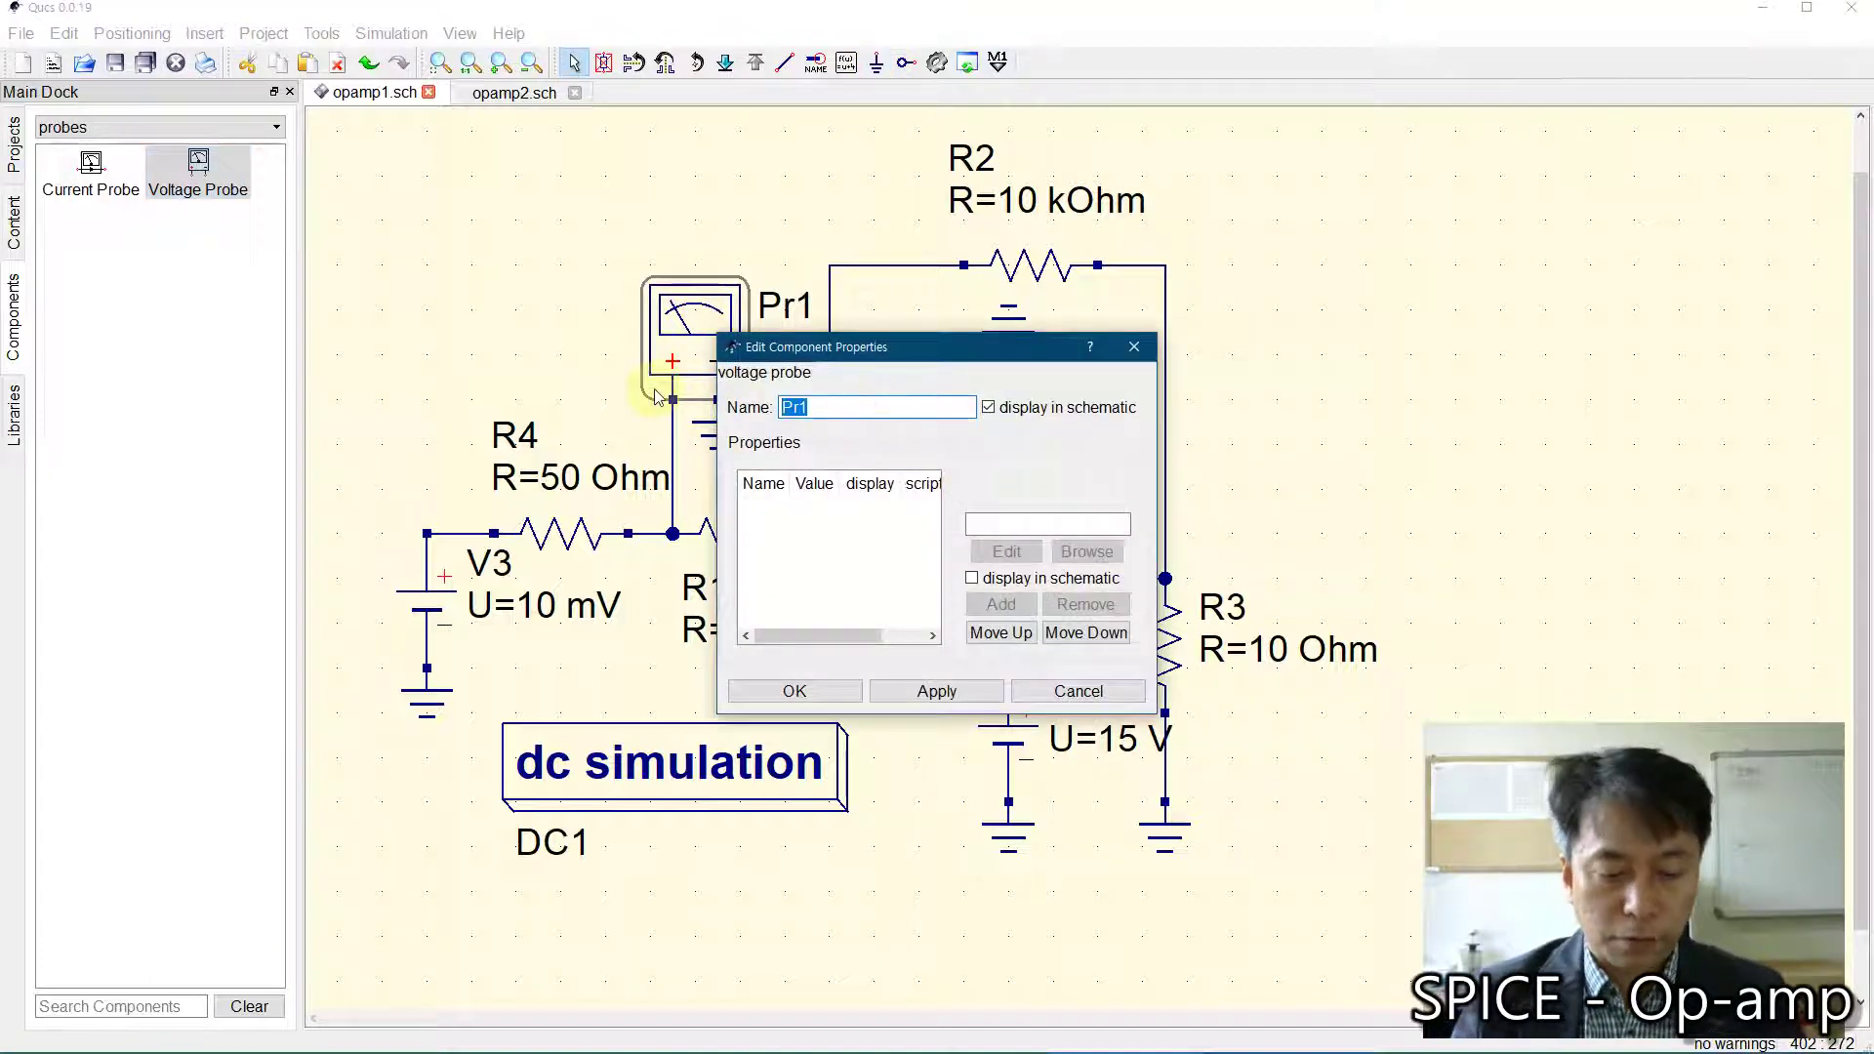
{"action": "type", "text": "Vin"}
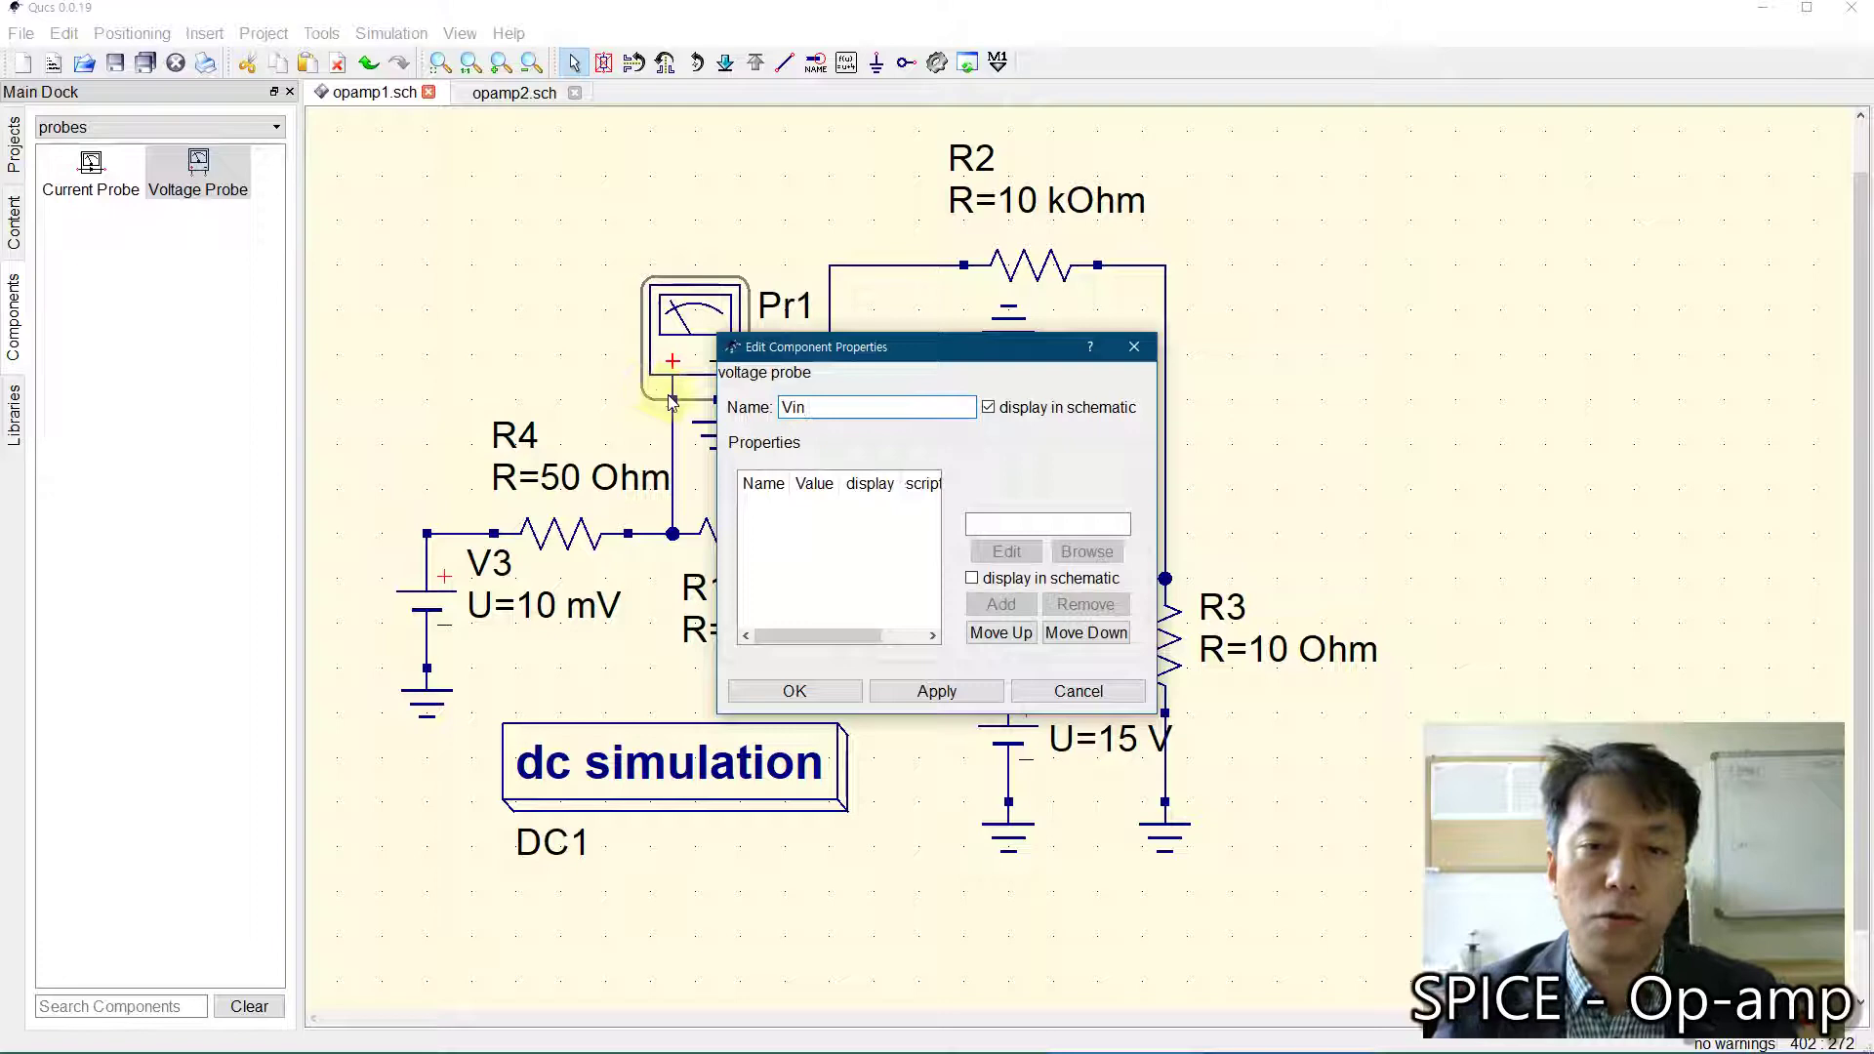
{"action": "left_click", "coordinate": [819, 691]}
{"action": "left_click", "coordinate": [1520, 326]}
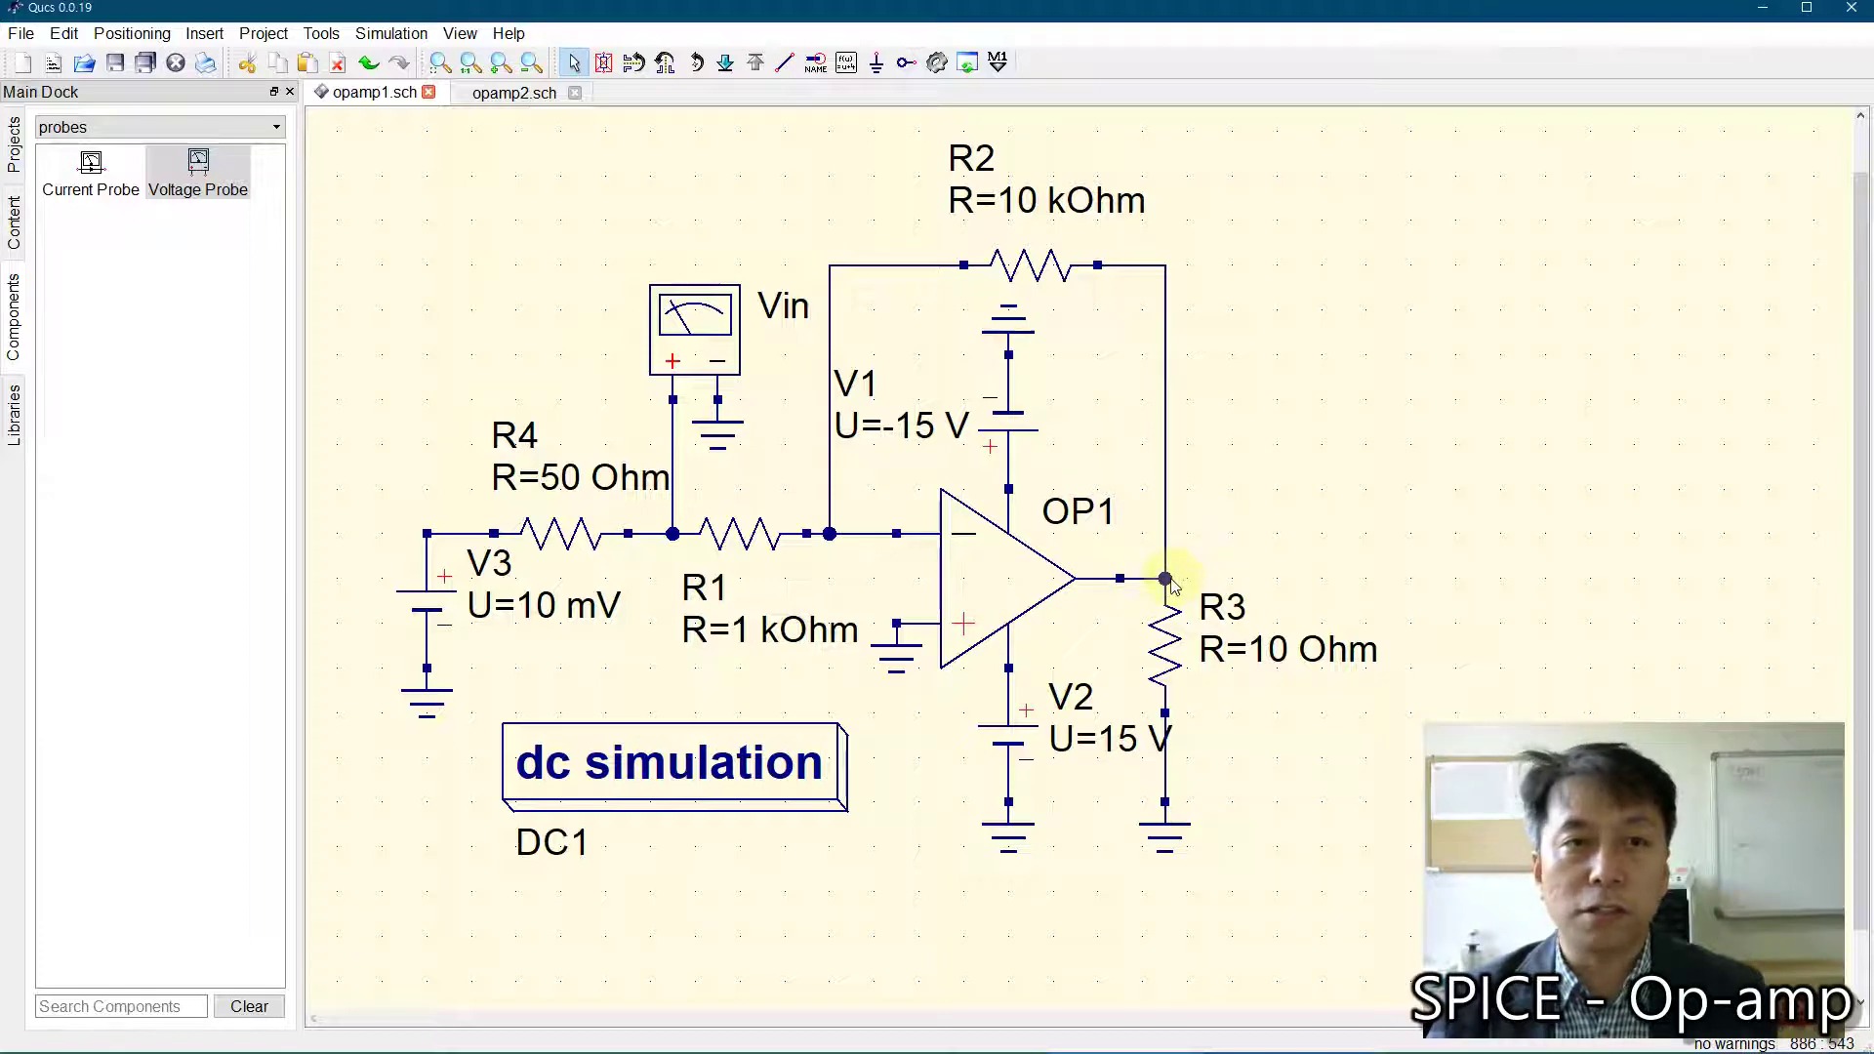
Step: Place a second voltage probe with its positive terminal on the output wire's corner beside R2, and ground its negative terminal
{"action": "left_click", "coordinate": [198, 168]}
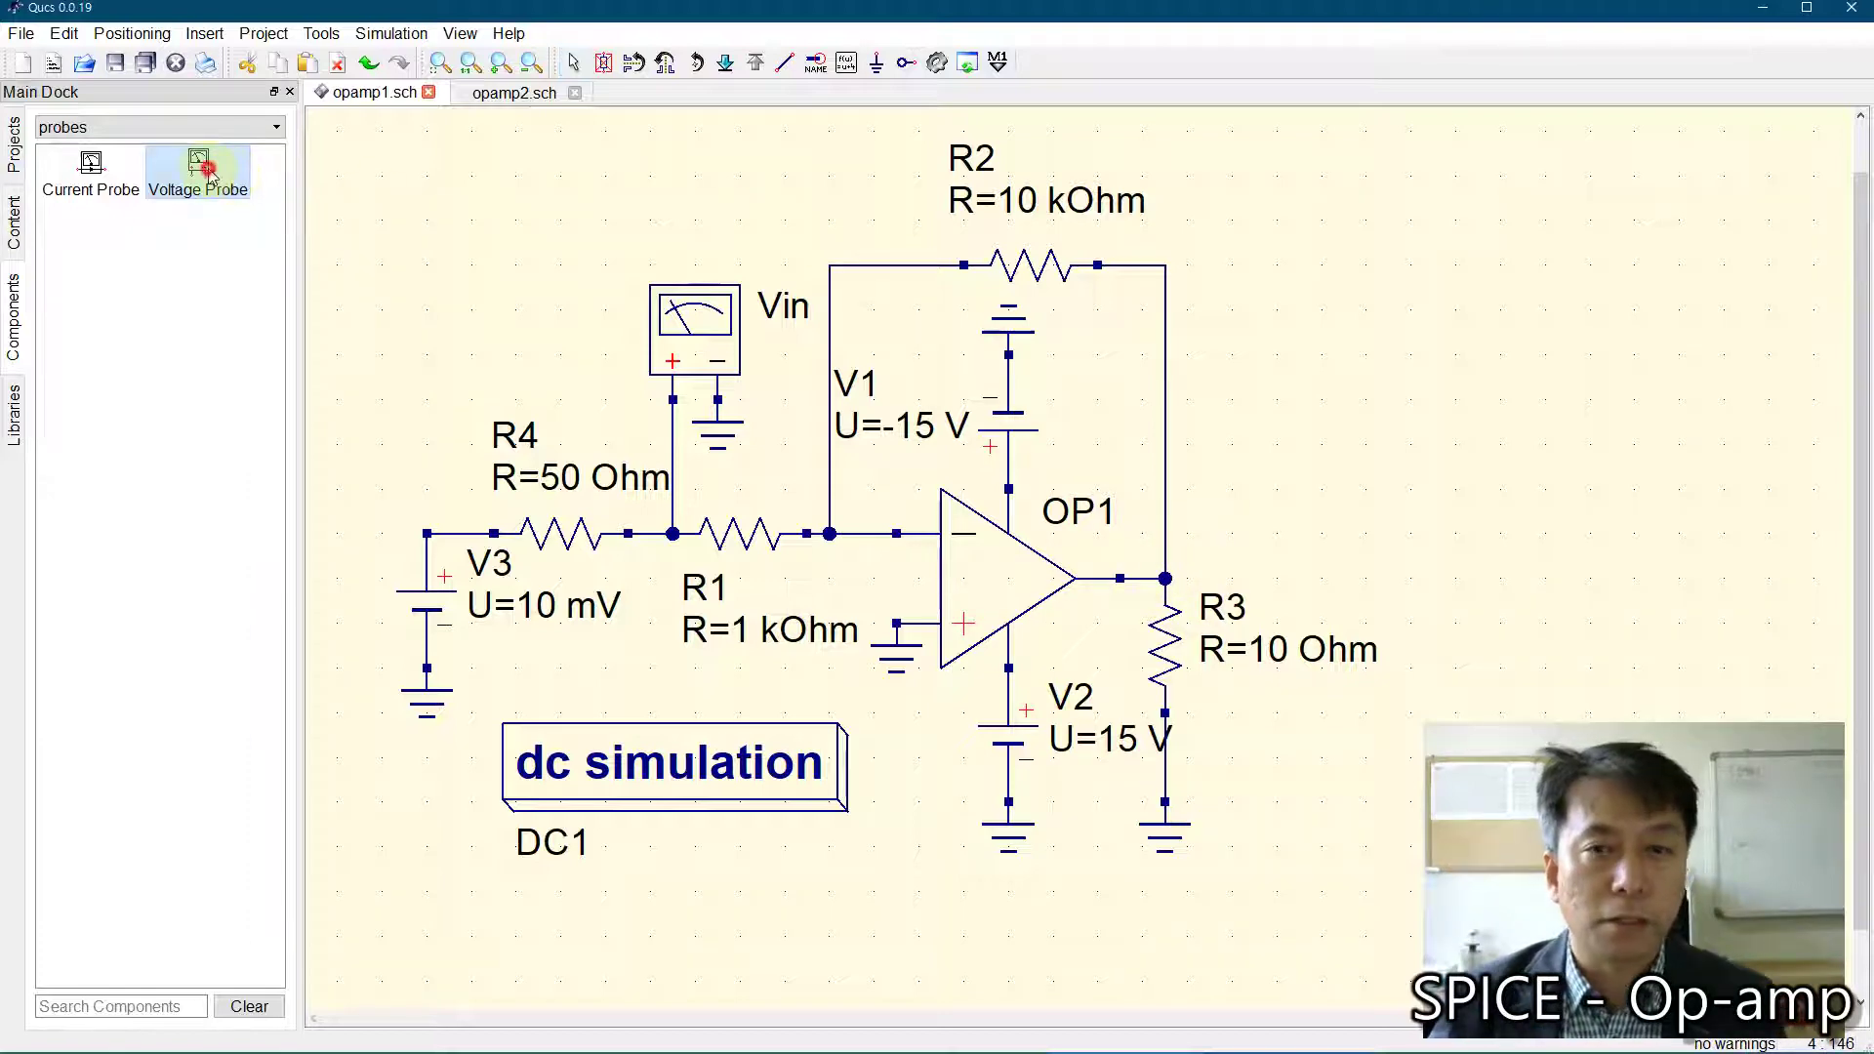
{"action": "left_click", "coordinate": [1196, 217]}
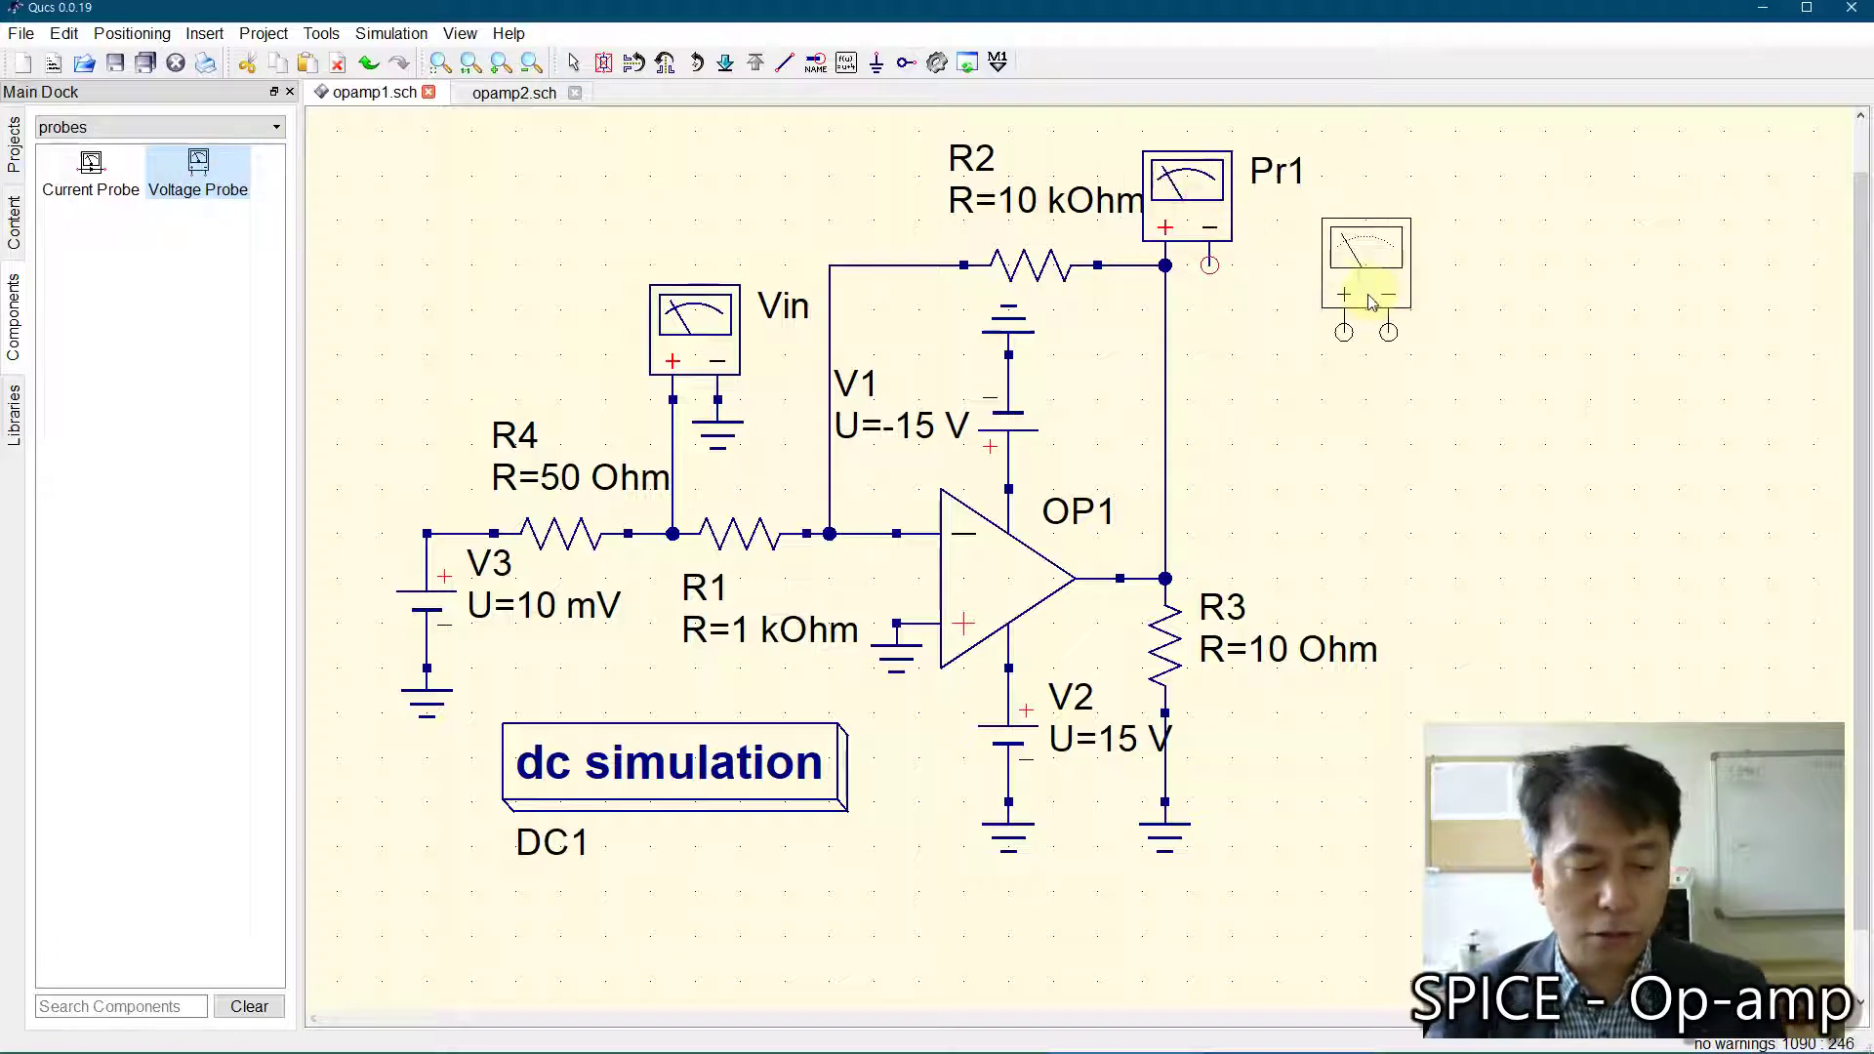
{"action": "key", "text": "Escape"}
{"action": "left_click", "coordinate": [876, 63]}
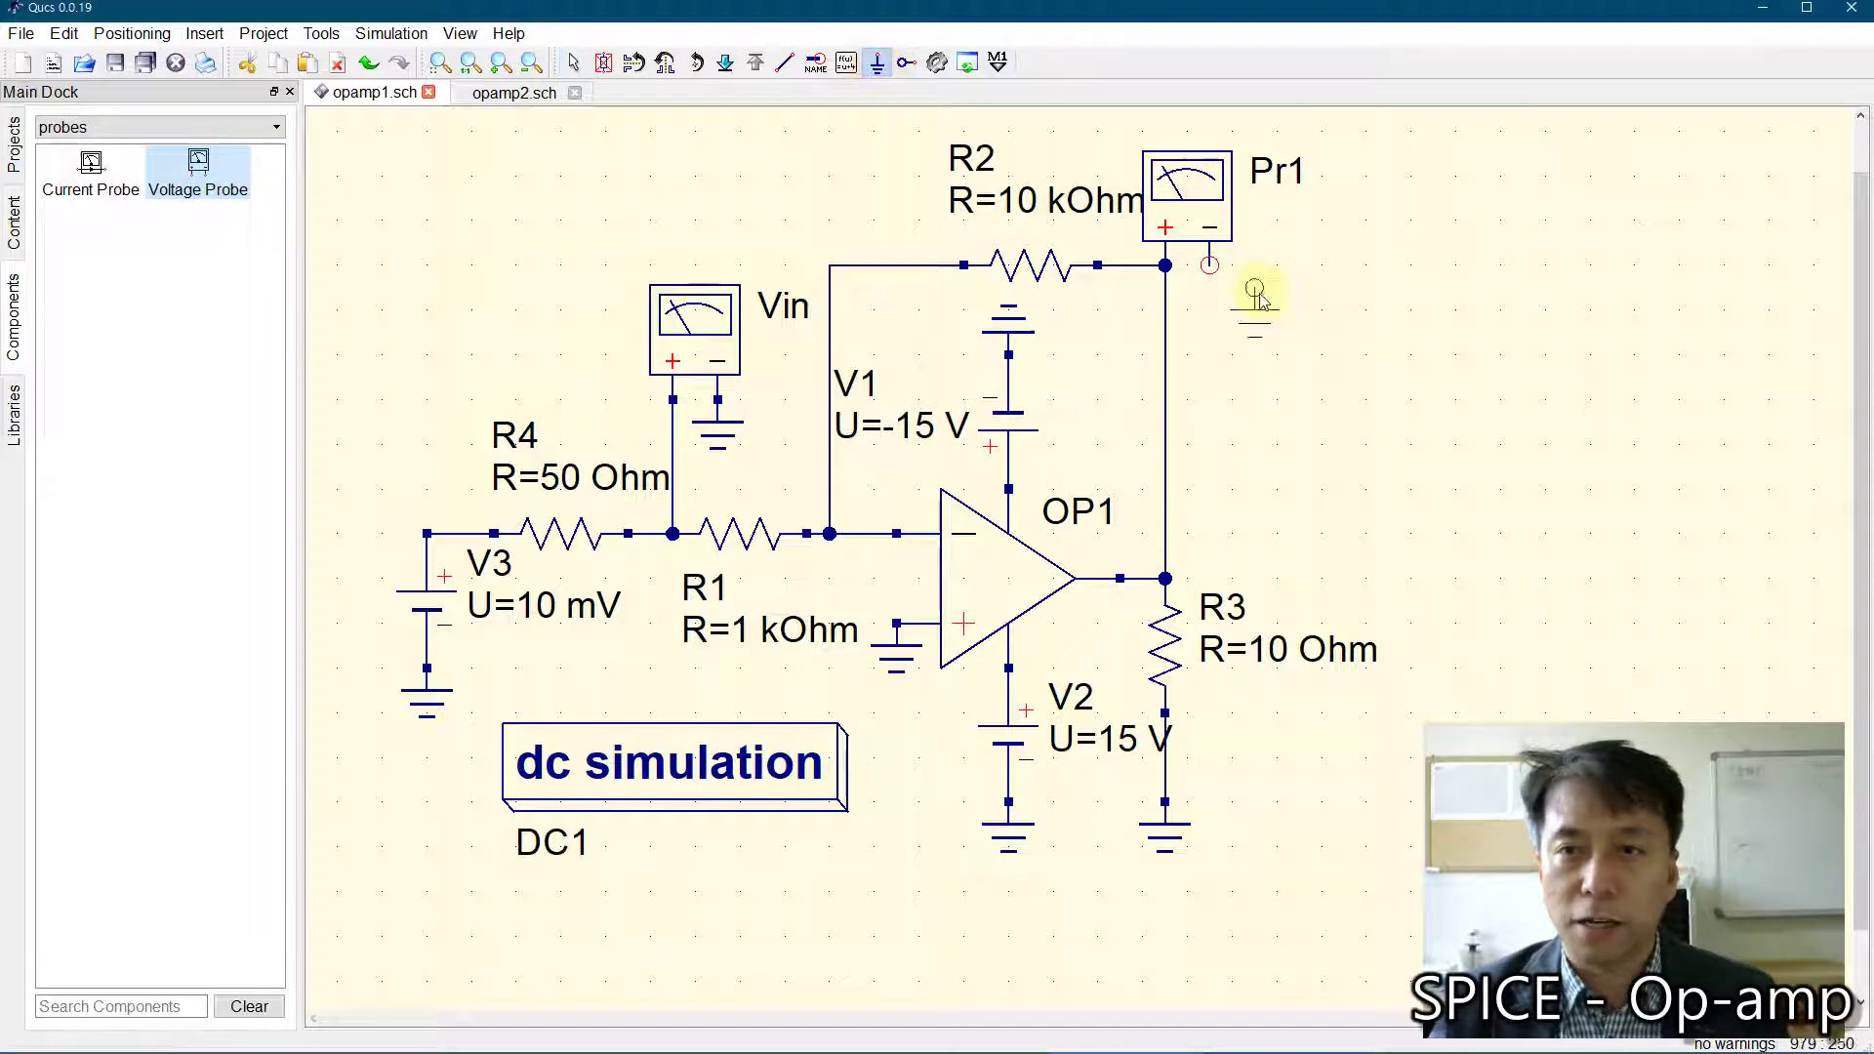
{"action": "left_click", "coordinate": [1210, 265]}
{"action": "key", "text": "Escape"}
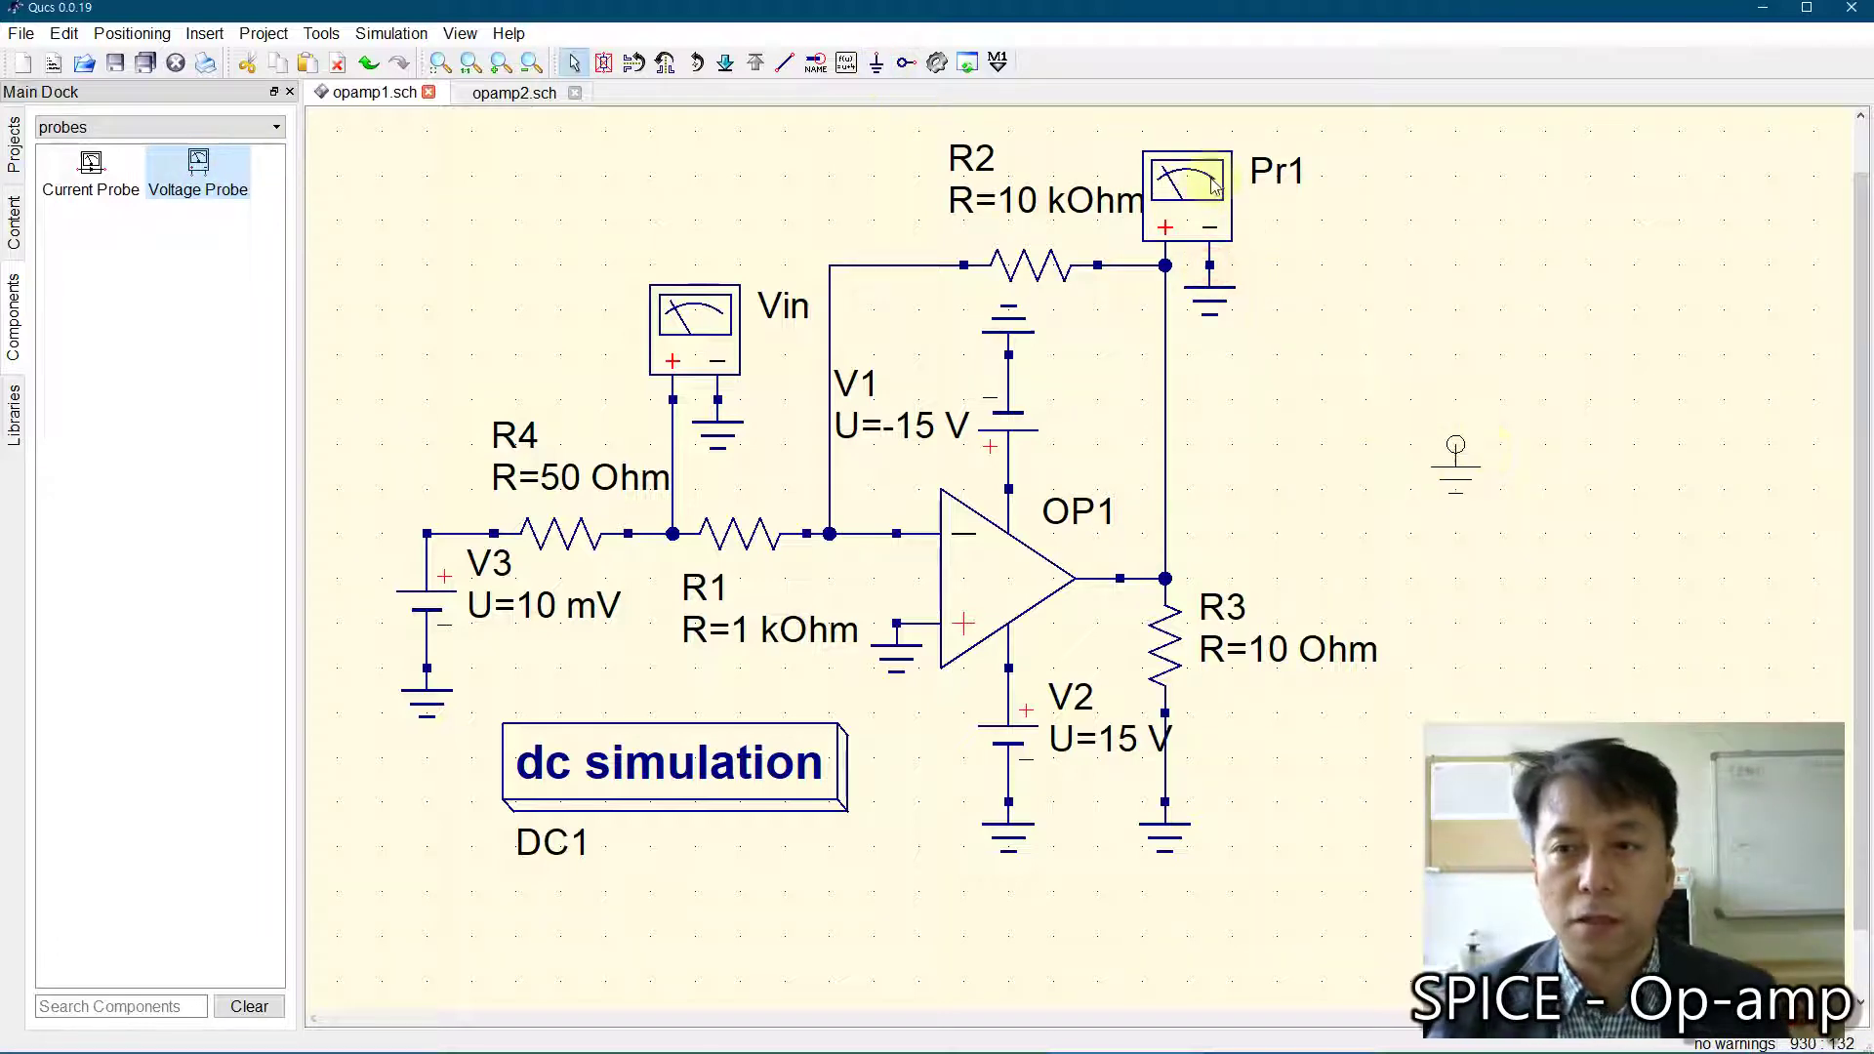
Step: Rename the output-side voltage probe as Vout
{"action": "double_click", "coordinate": [1235, 261]}
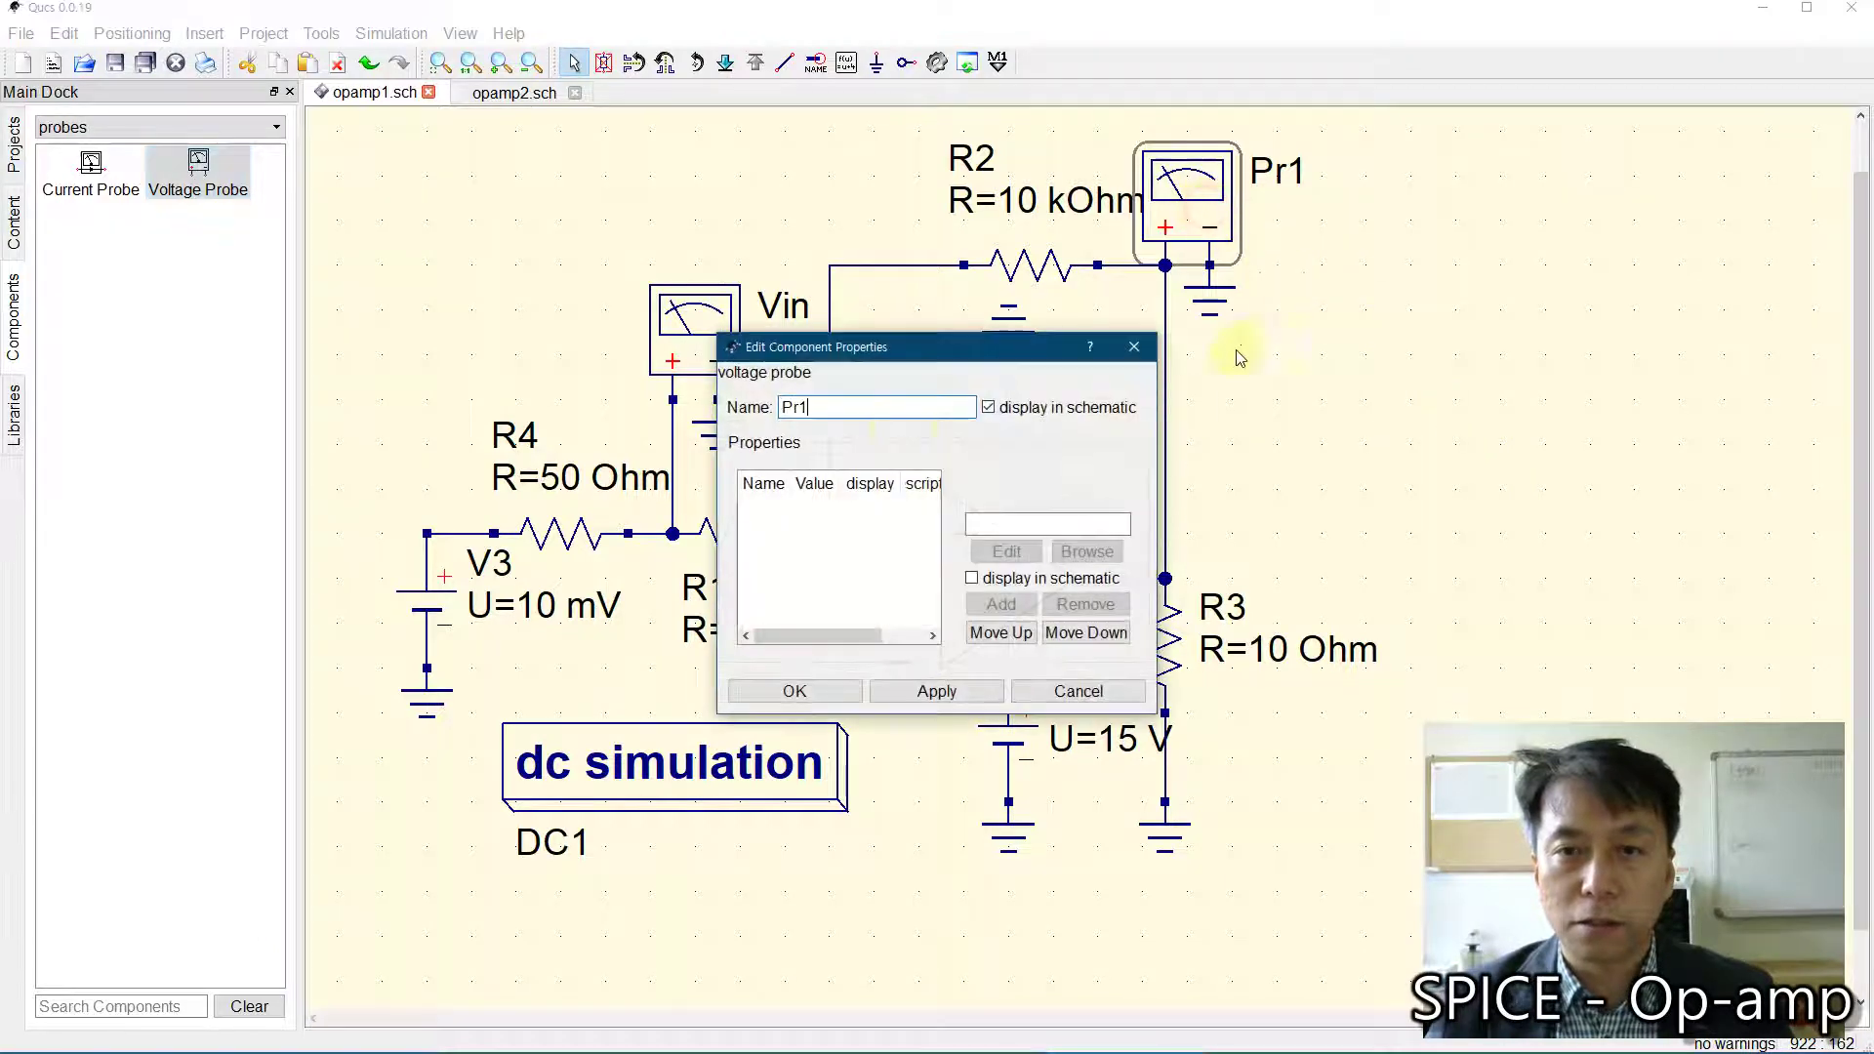
{"action": "double_click", "coordinate": [810, 407]}
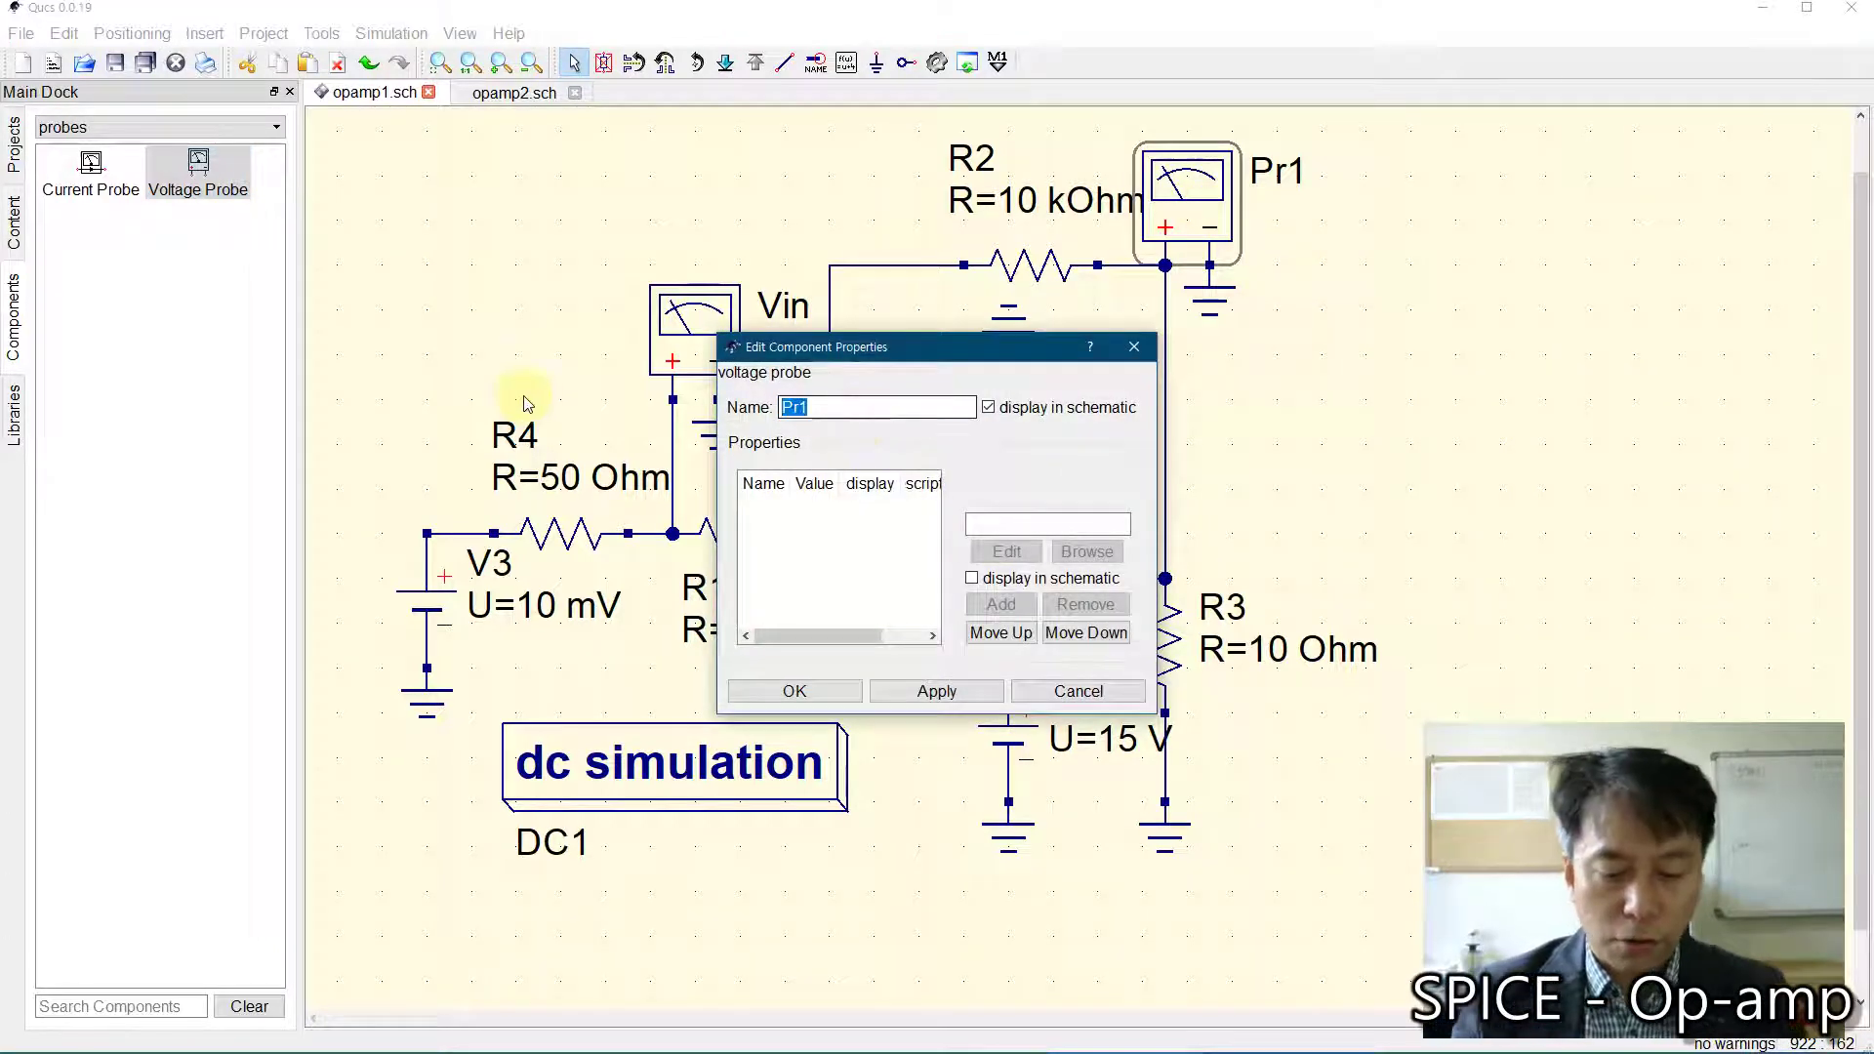
{"action": "type", "text": "Vout"}
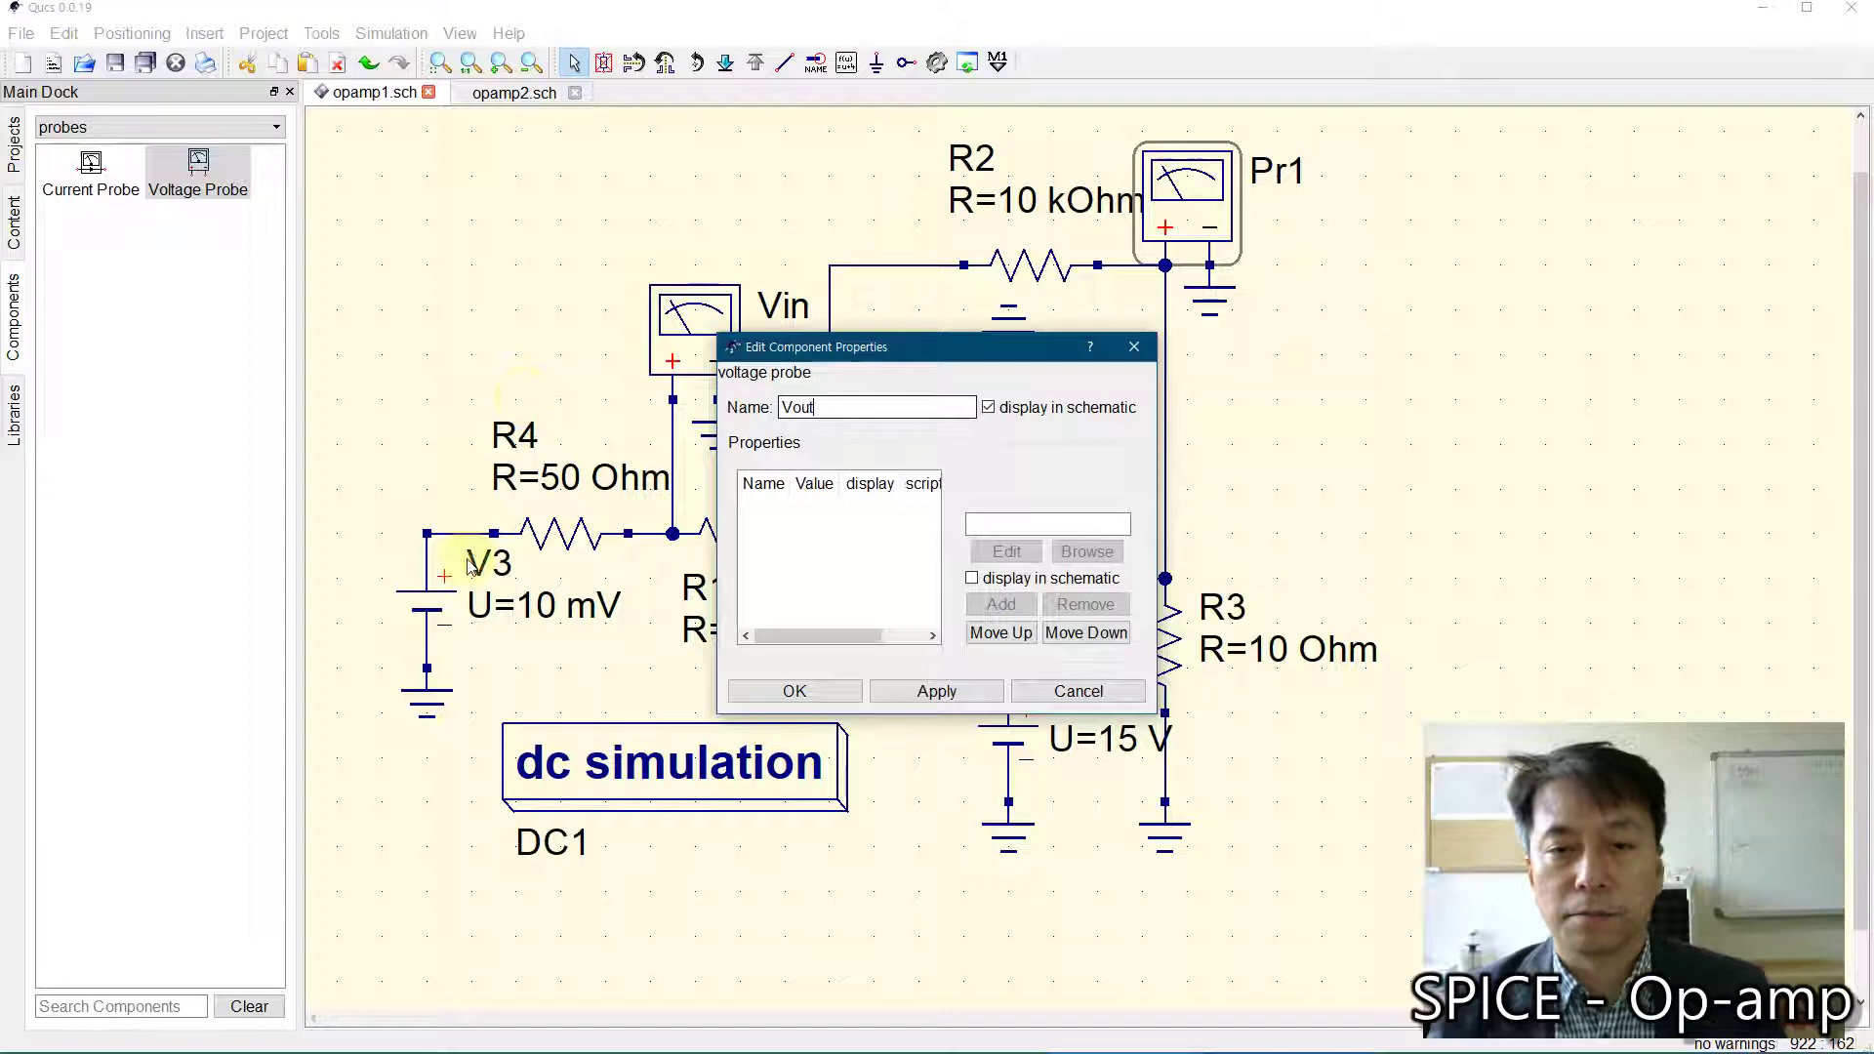
{"action": "left_click", "coordinate": [828, 692]}
{"action": "left_click", "coordinate": [1481, 368]}
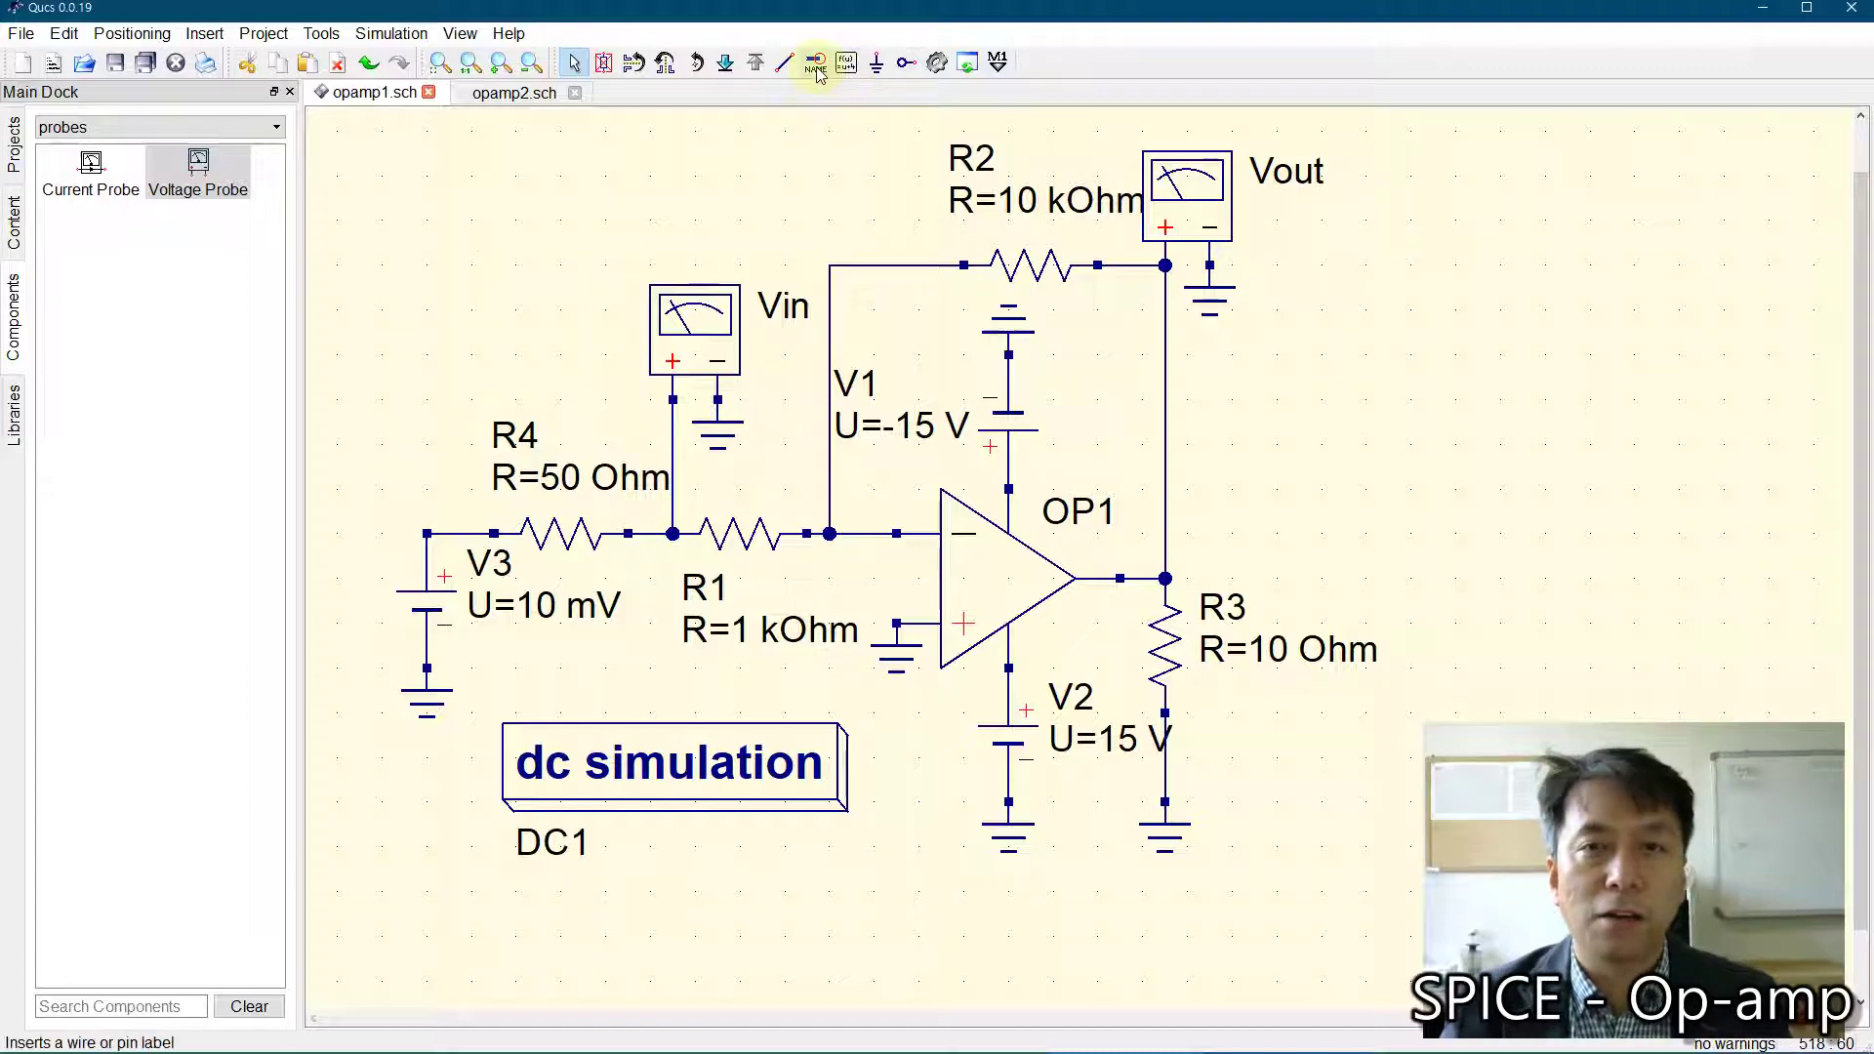
Step: Insert an equation block above the Vin probe and name its variable At
{"action": "left_click", "coordinate": [846, 62]}
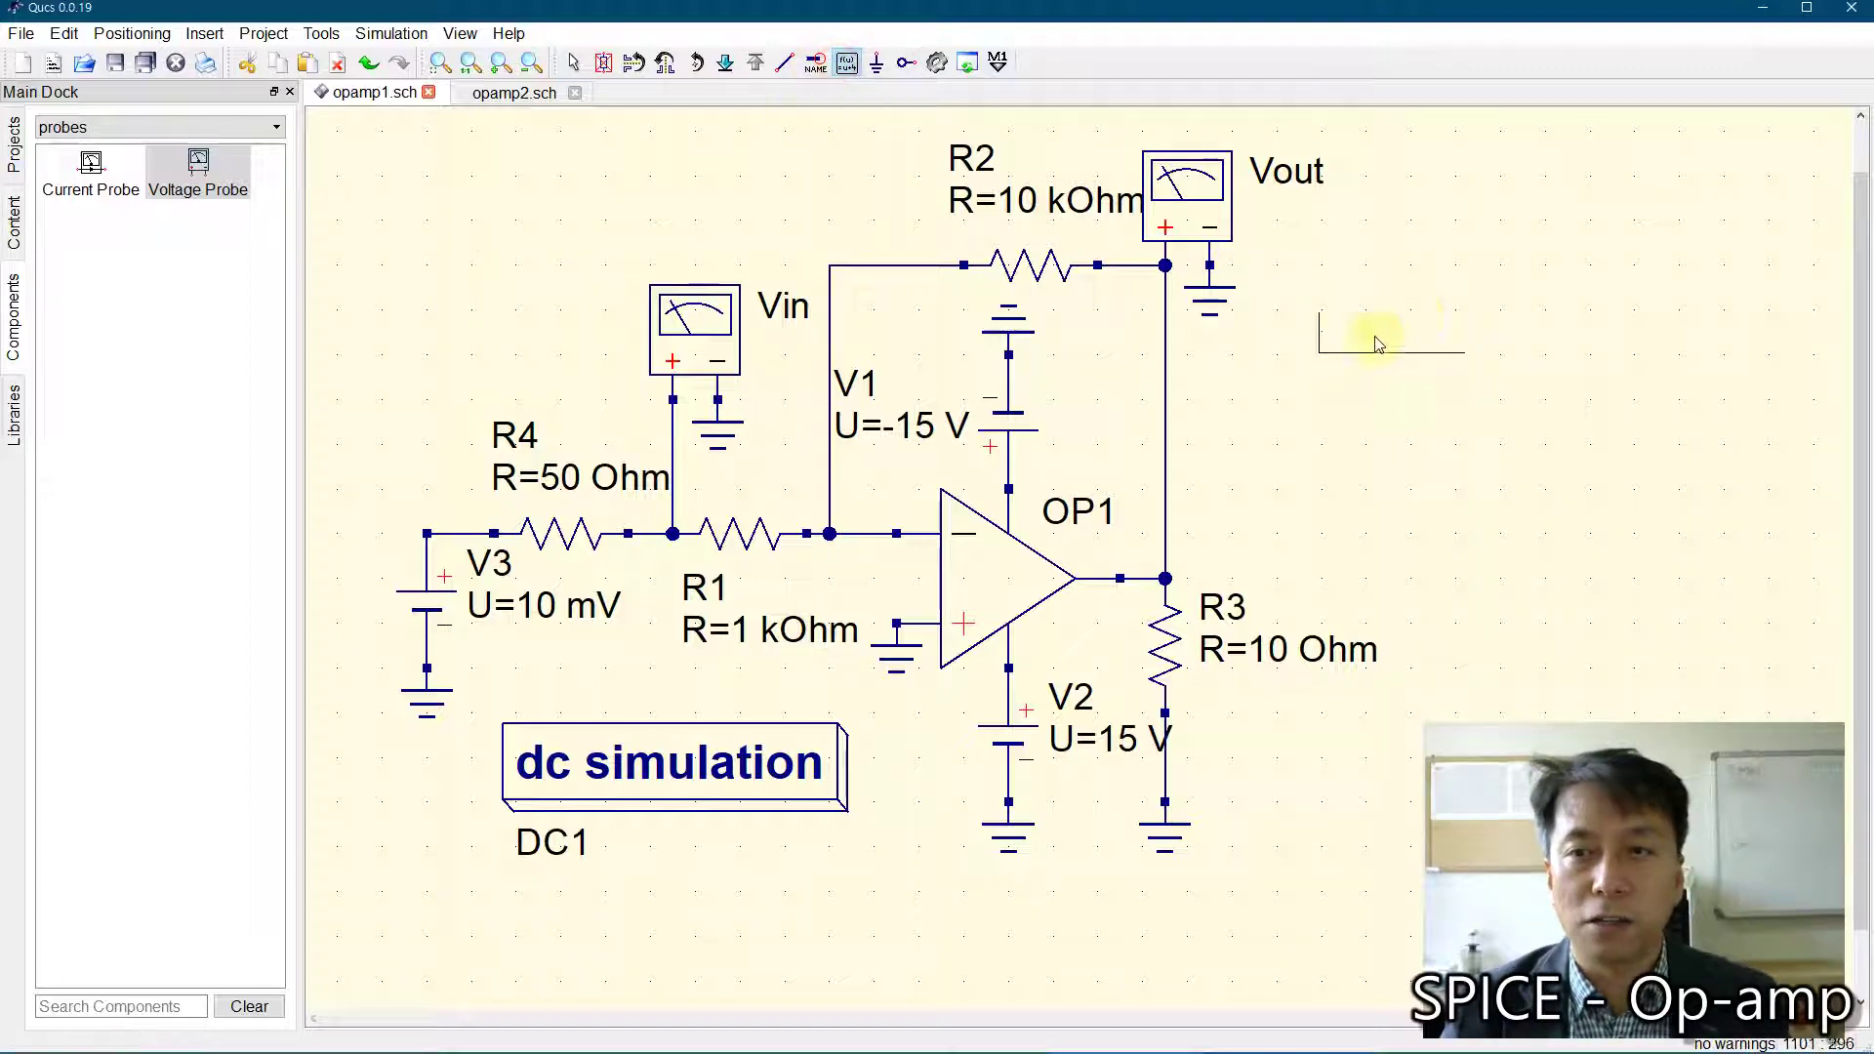
{"action": "left_click", "coordinate": [527, 193]}
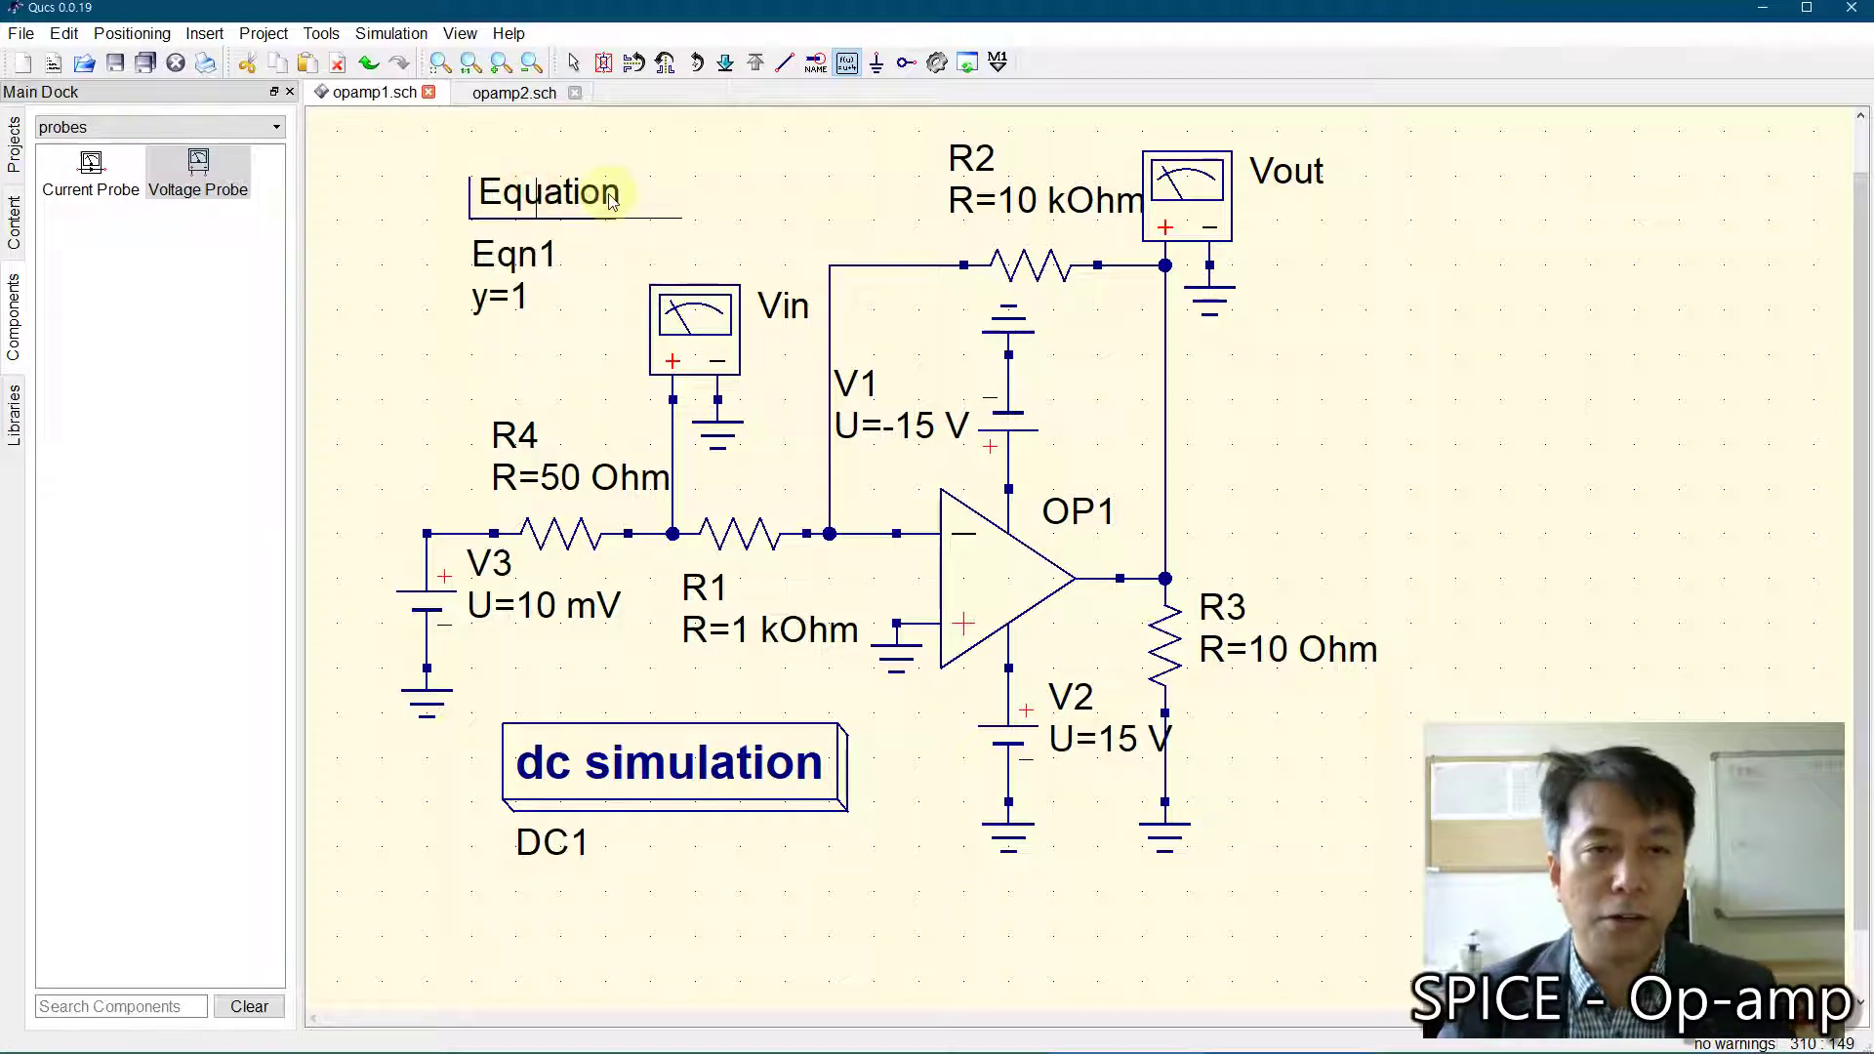
{"action": "key", "text": "Escape"}
{"action": "double_click", "coordinate": [532, 192]}
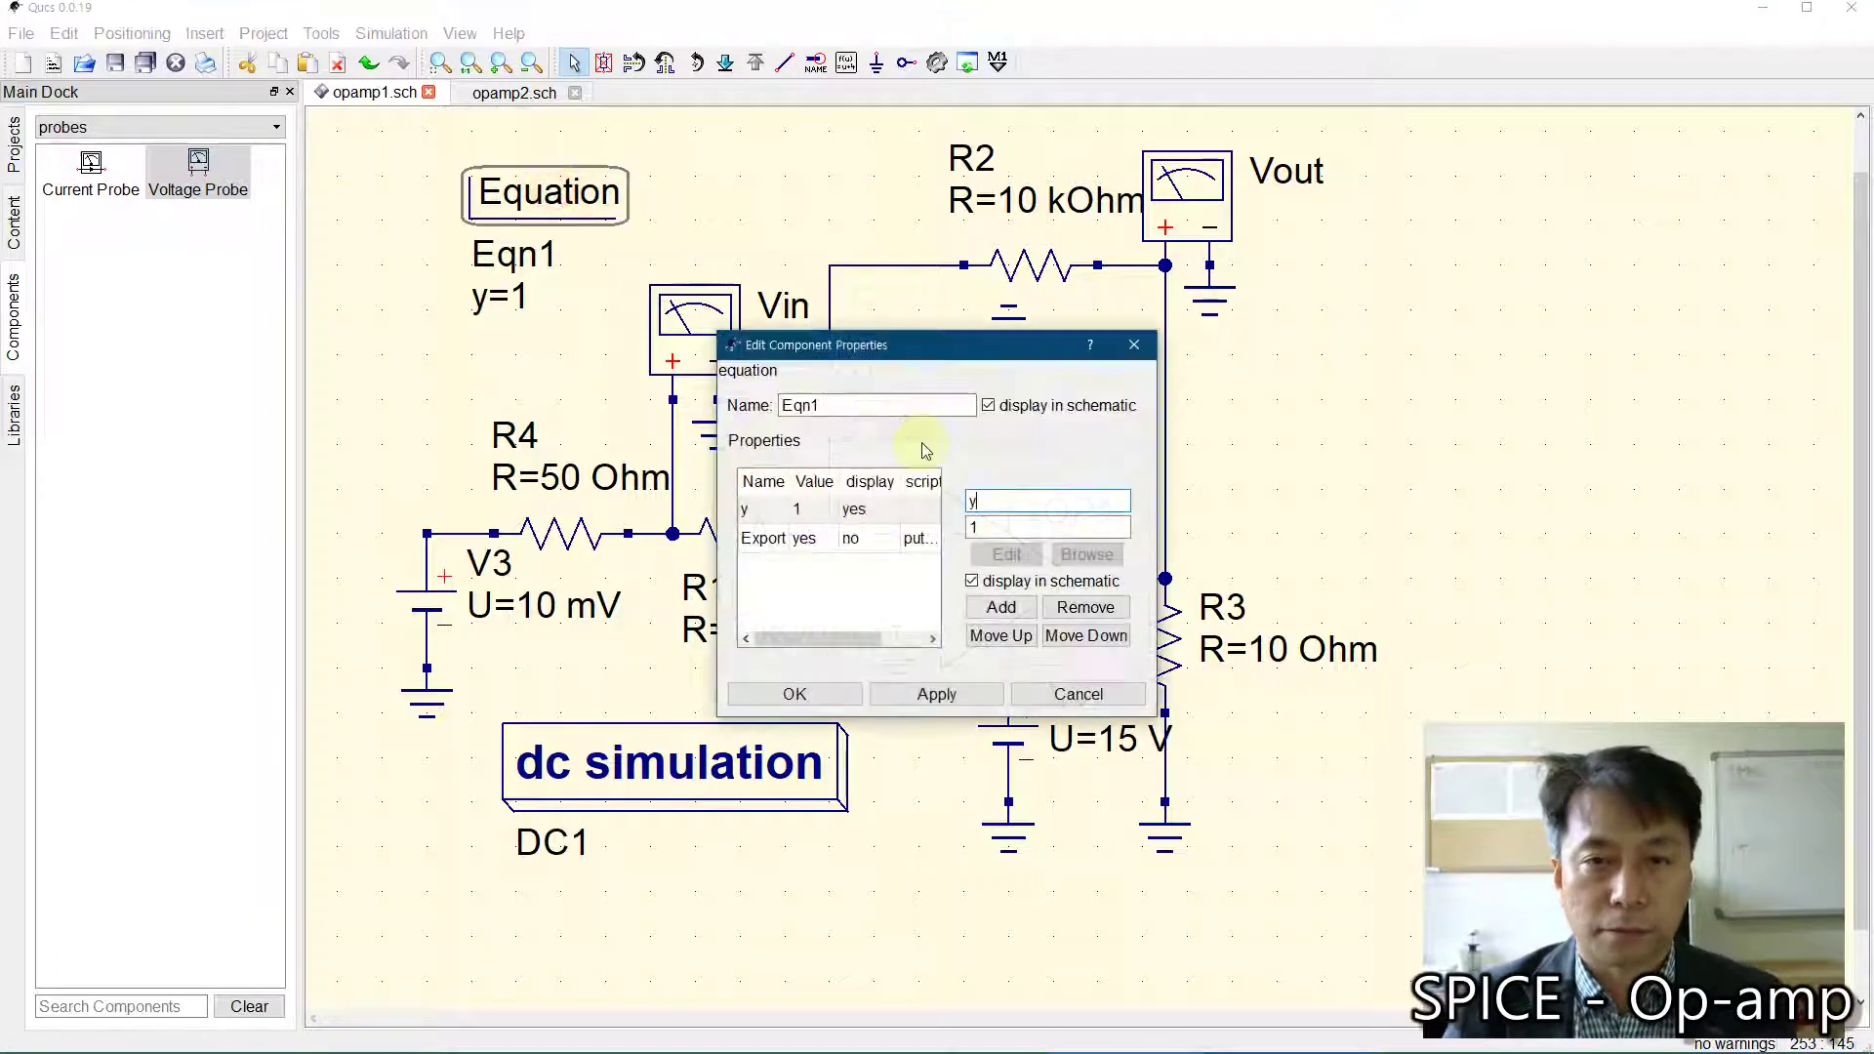
{"action": "double_click", "coordinate": [1008, 502]}
{"action": "type", "text": "At"}
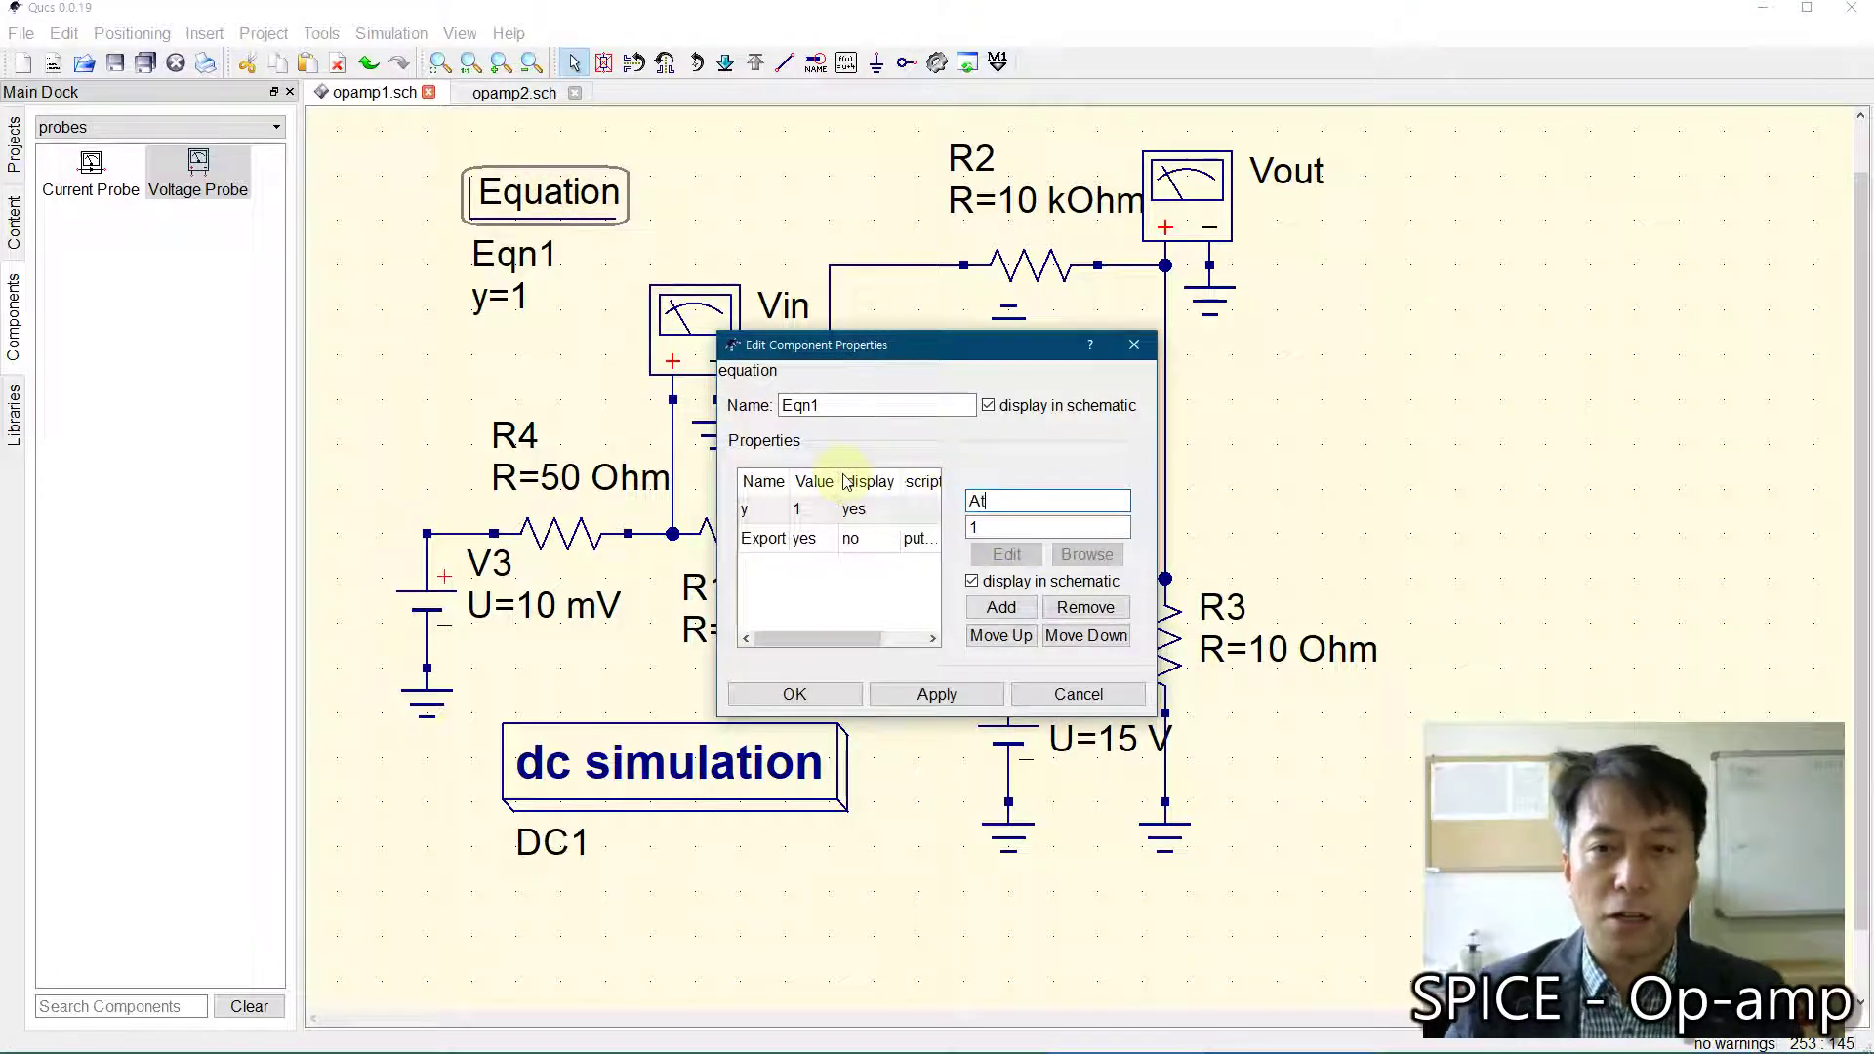
Step: Enter the absolute voltage gain abs(Vout.V/Vin.V) as the value of At
{"action": "double_click", "coordinate": [1014, 528]}
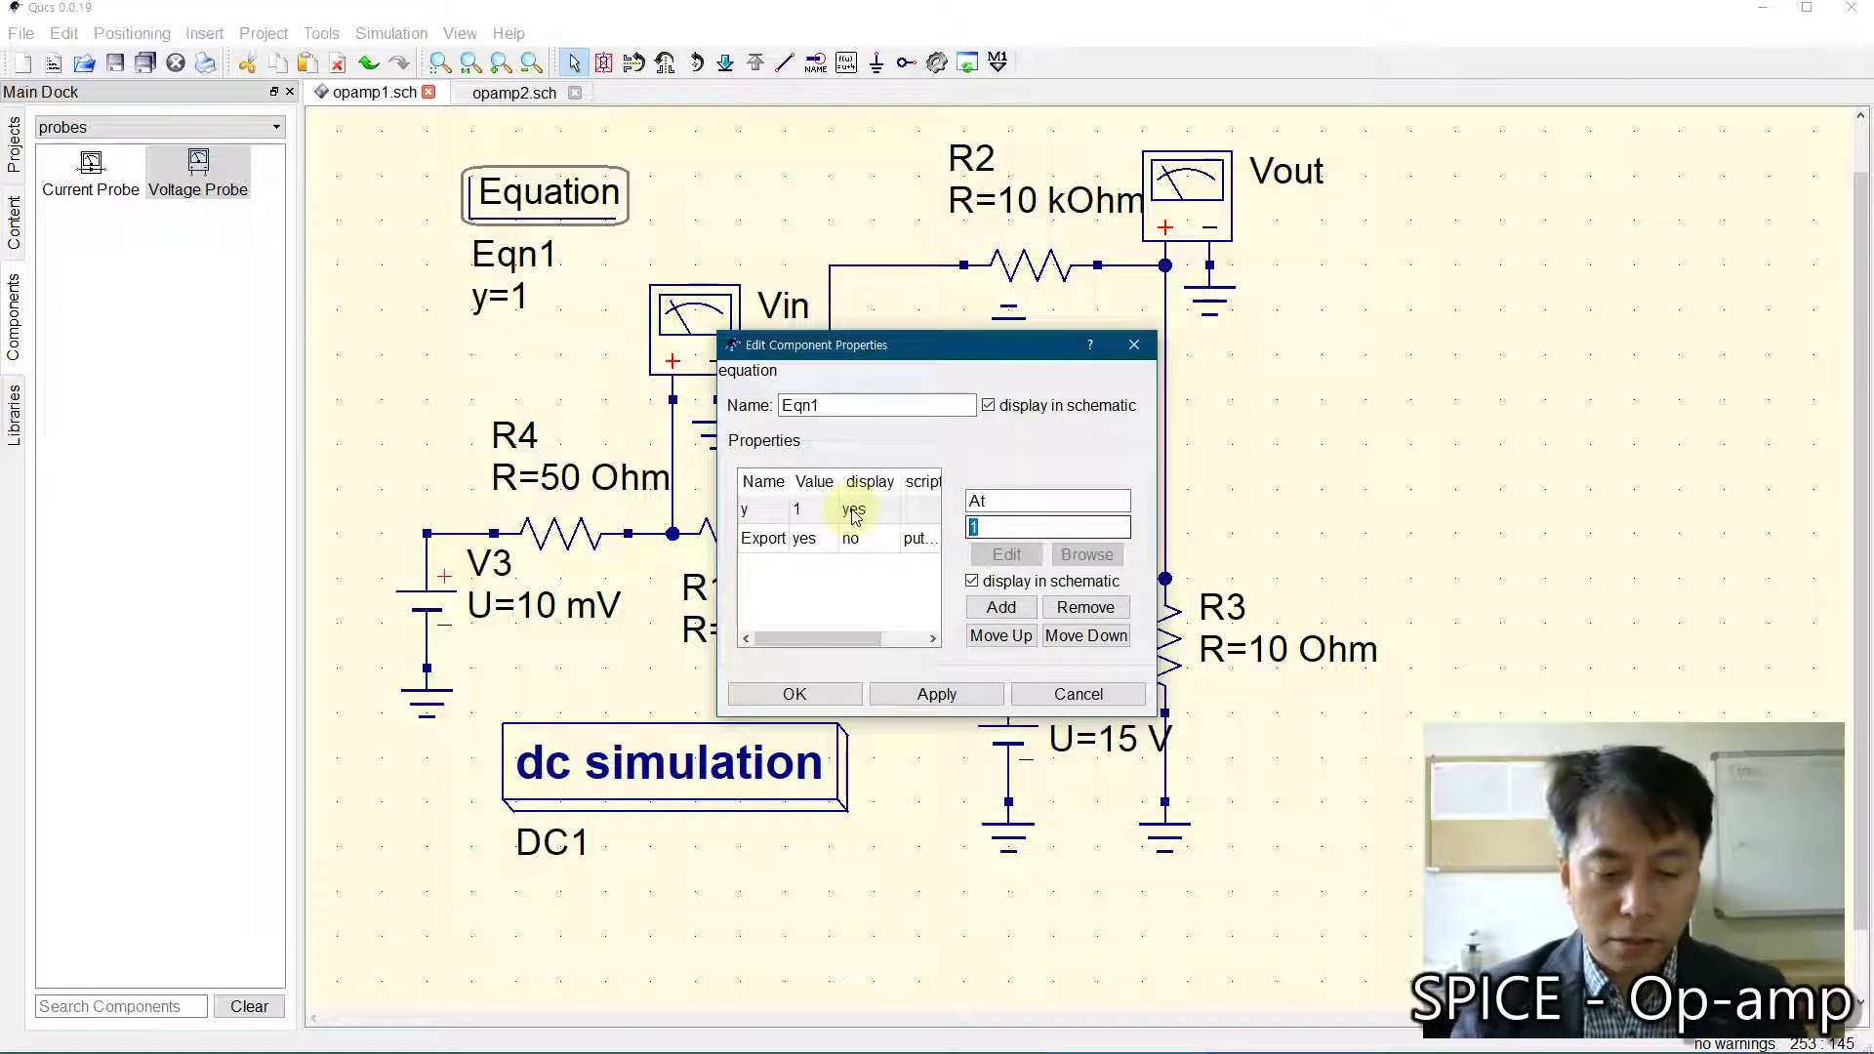
{"action": "type", "text": "Vout"}
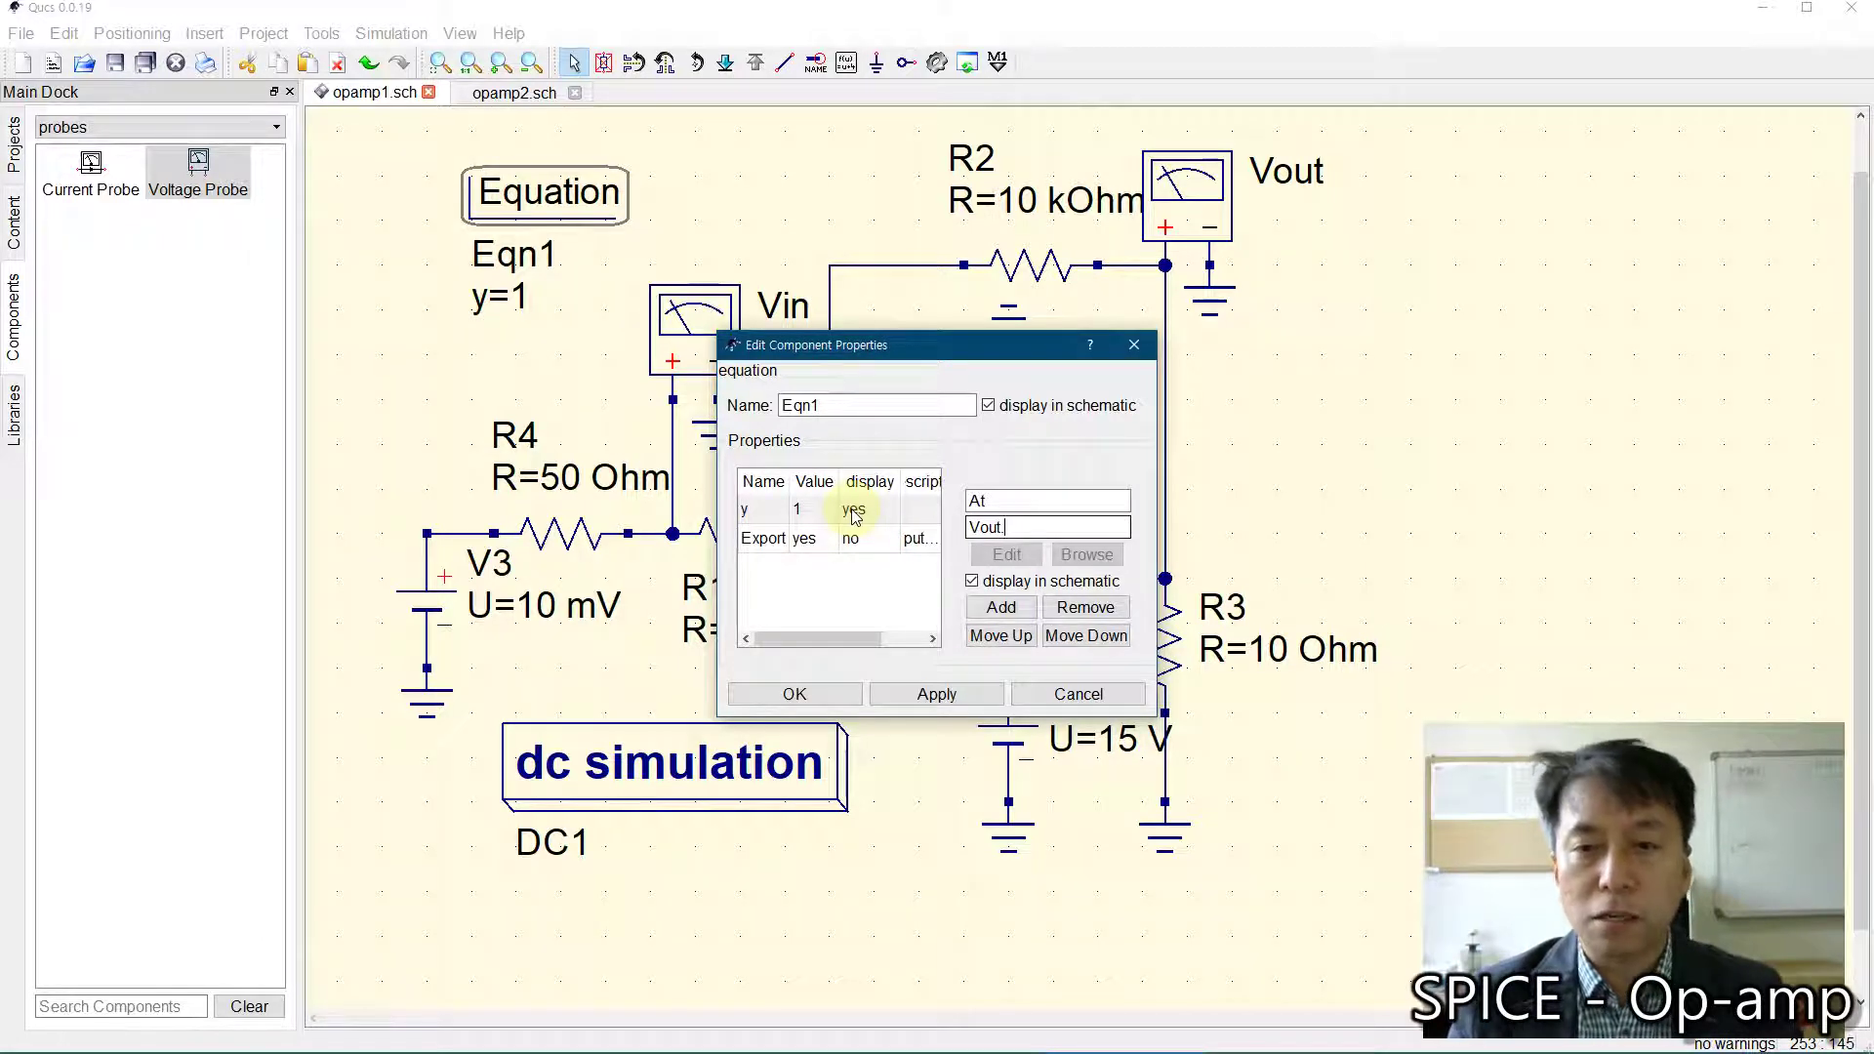
{"action": "type", "text": ".V/Vin.V"}
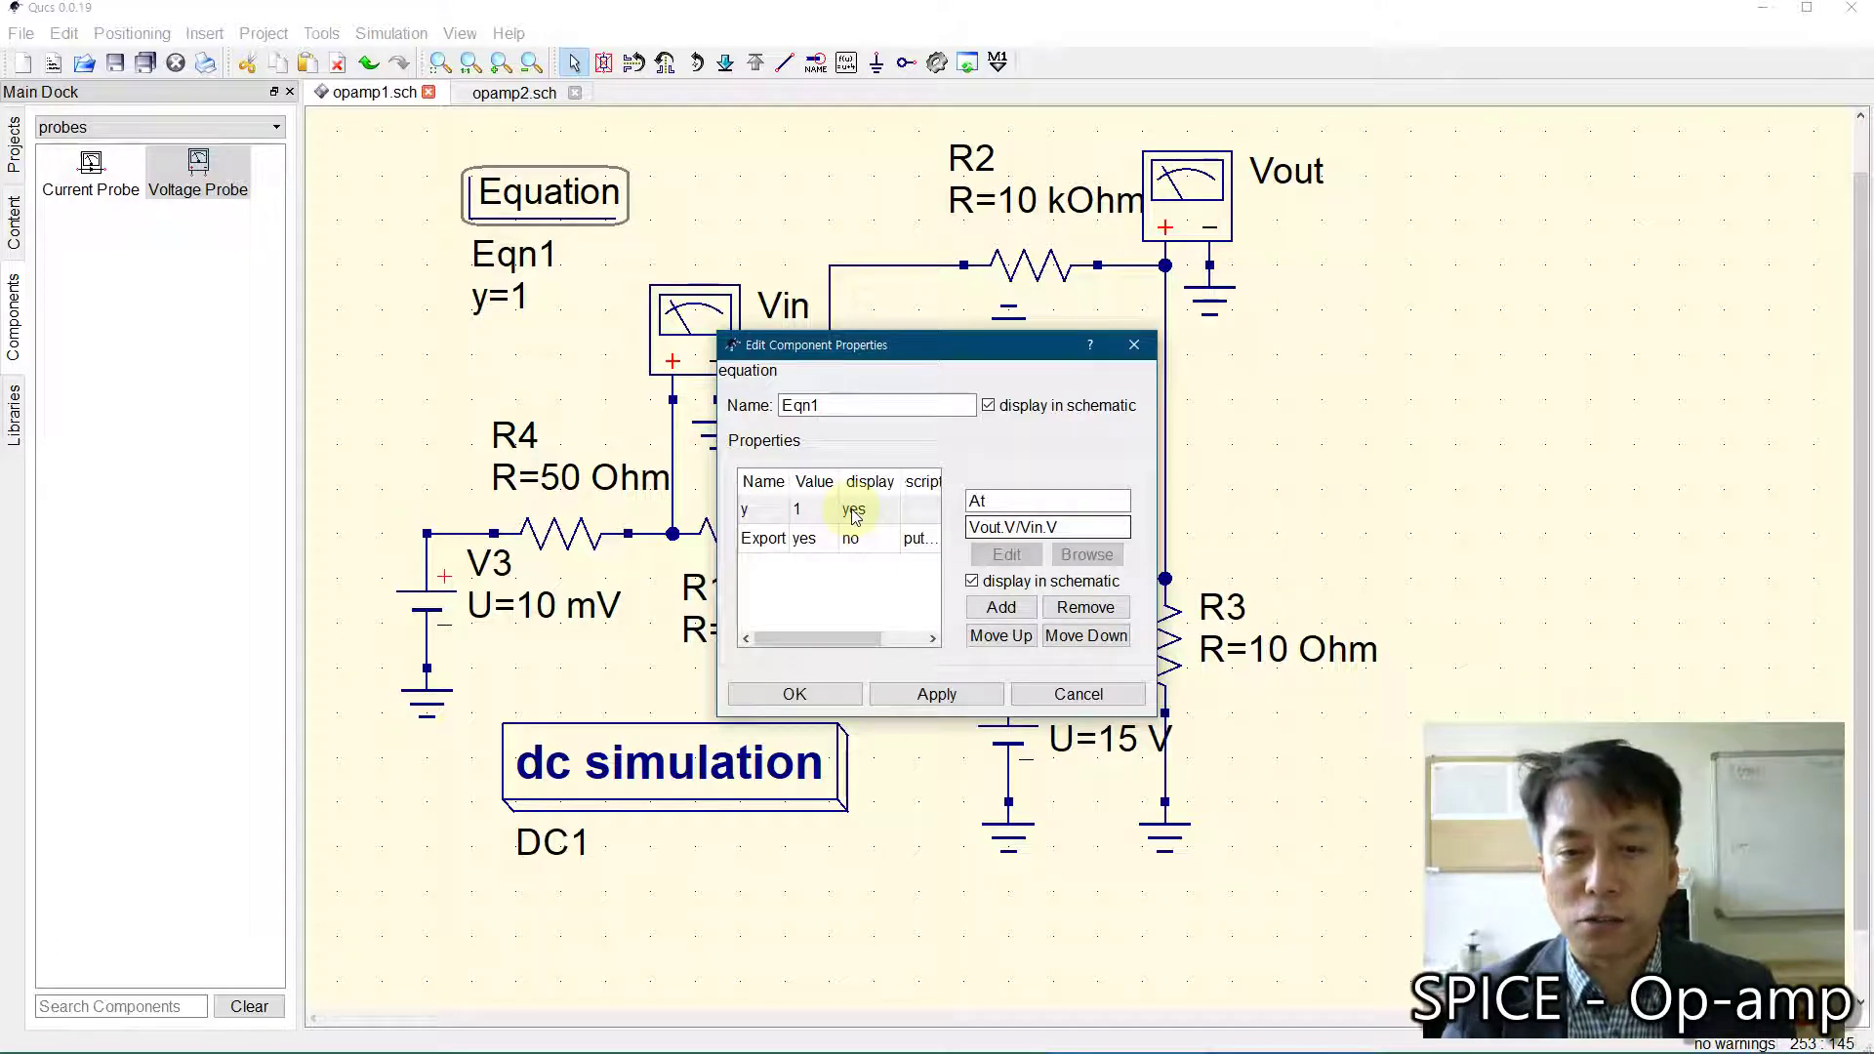
{"action": "type", "text": "abs"}
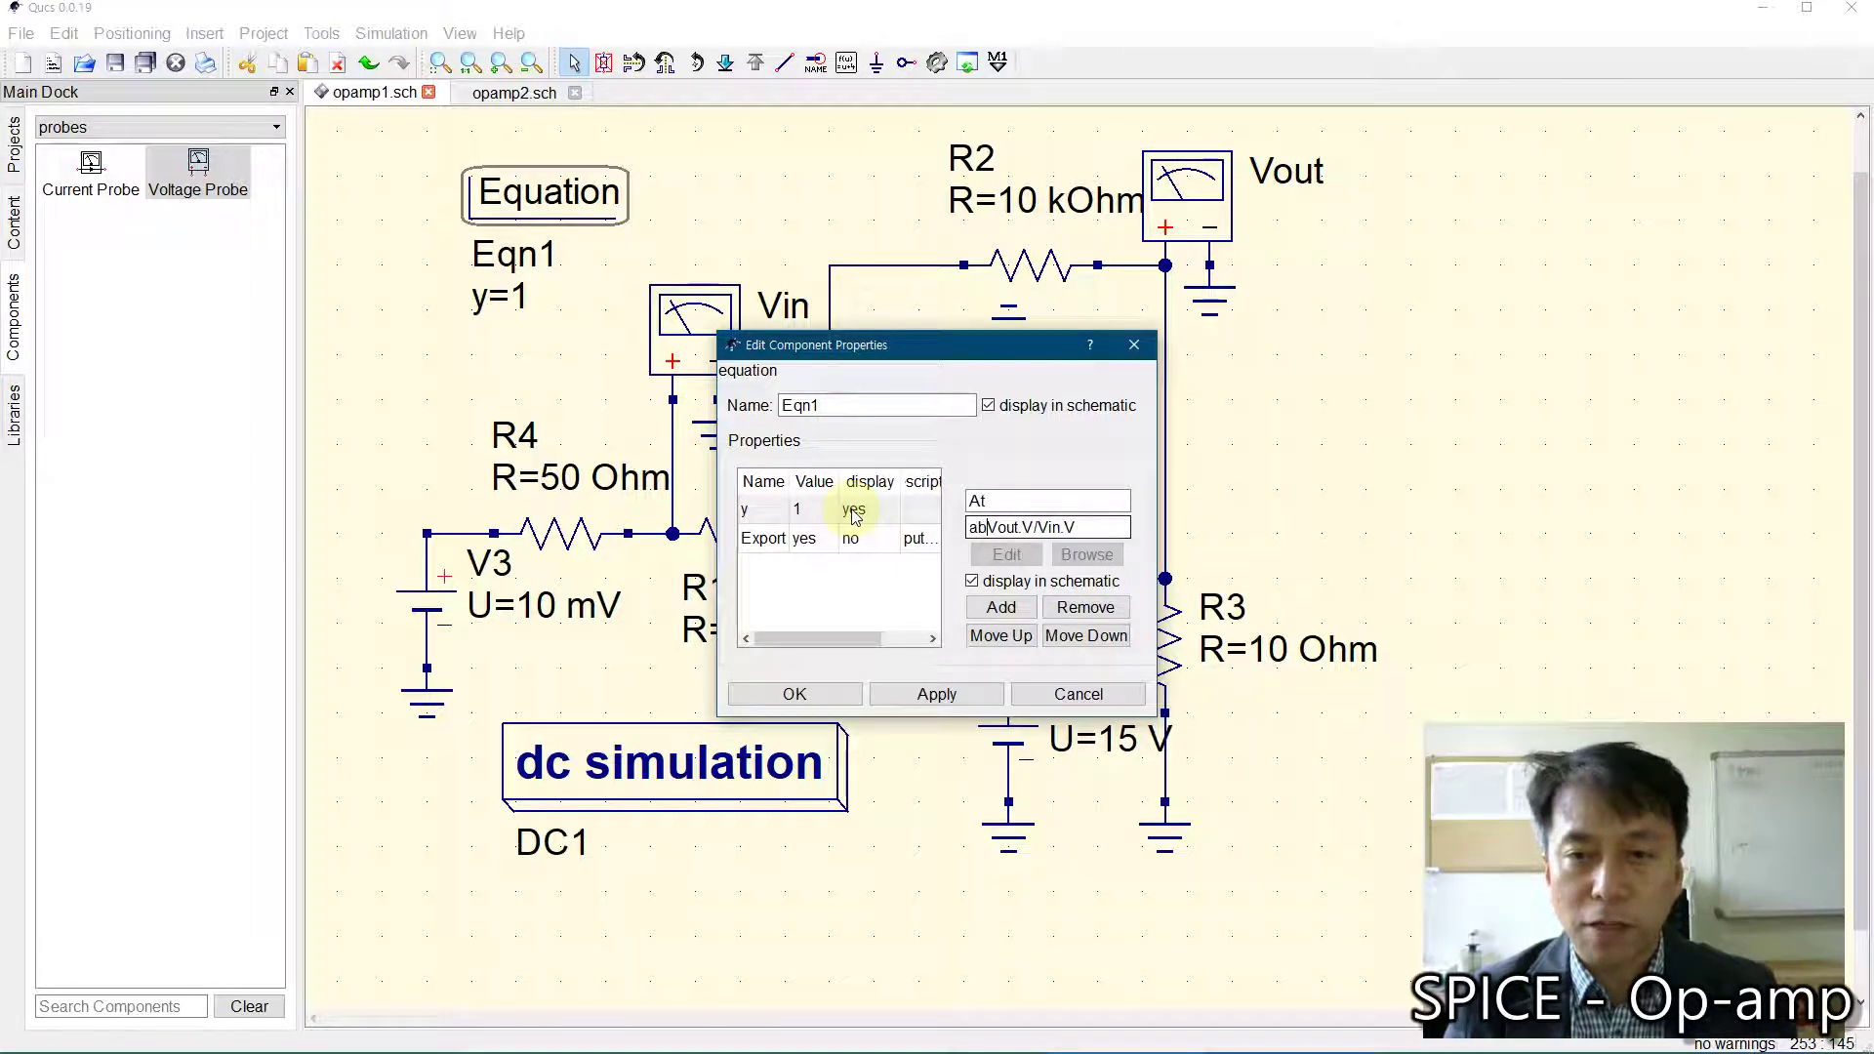
{"action": "type", "text": "("}
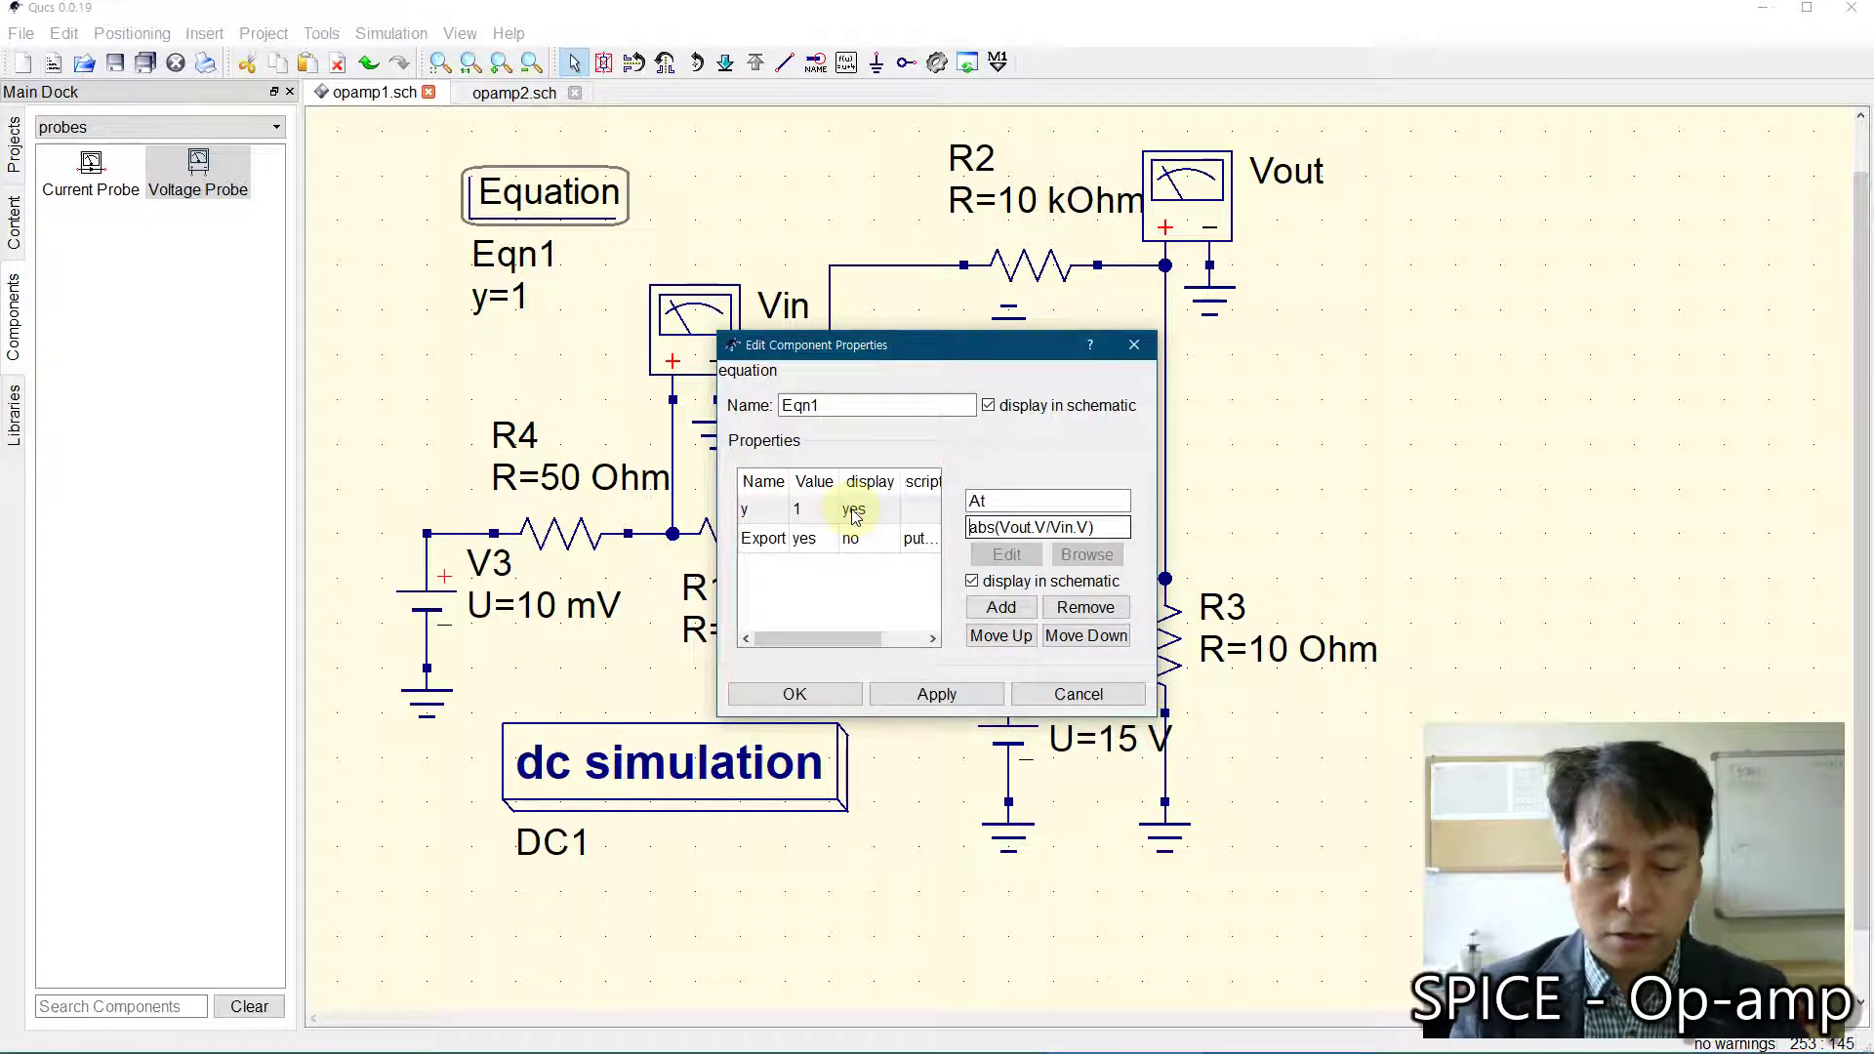
Step: Extend the At expression to decibels as 20*log10(abs(Vout.V/Vin.V)) and accept the equation
{"action": "type", "text": "log10"}
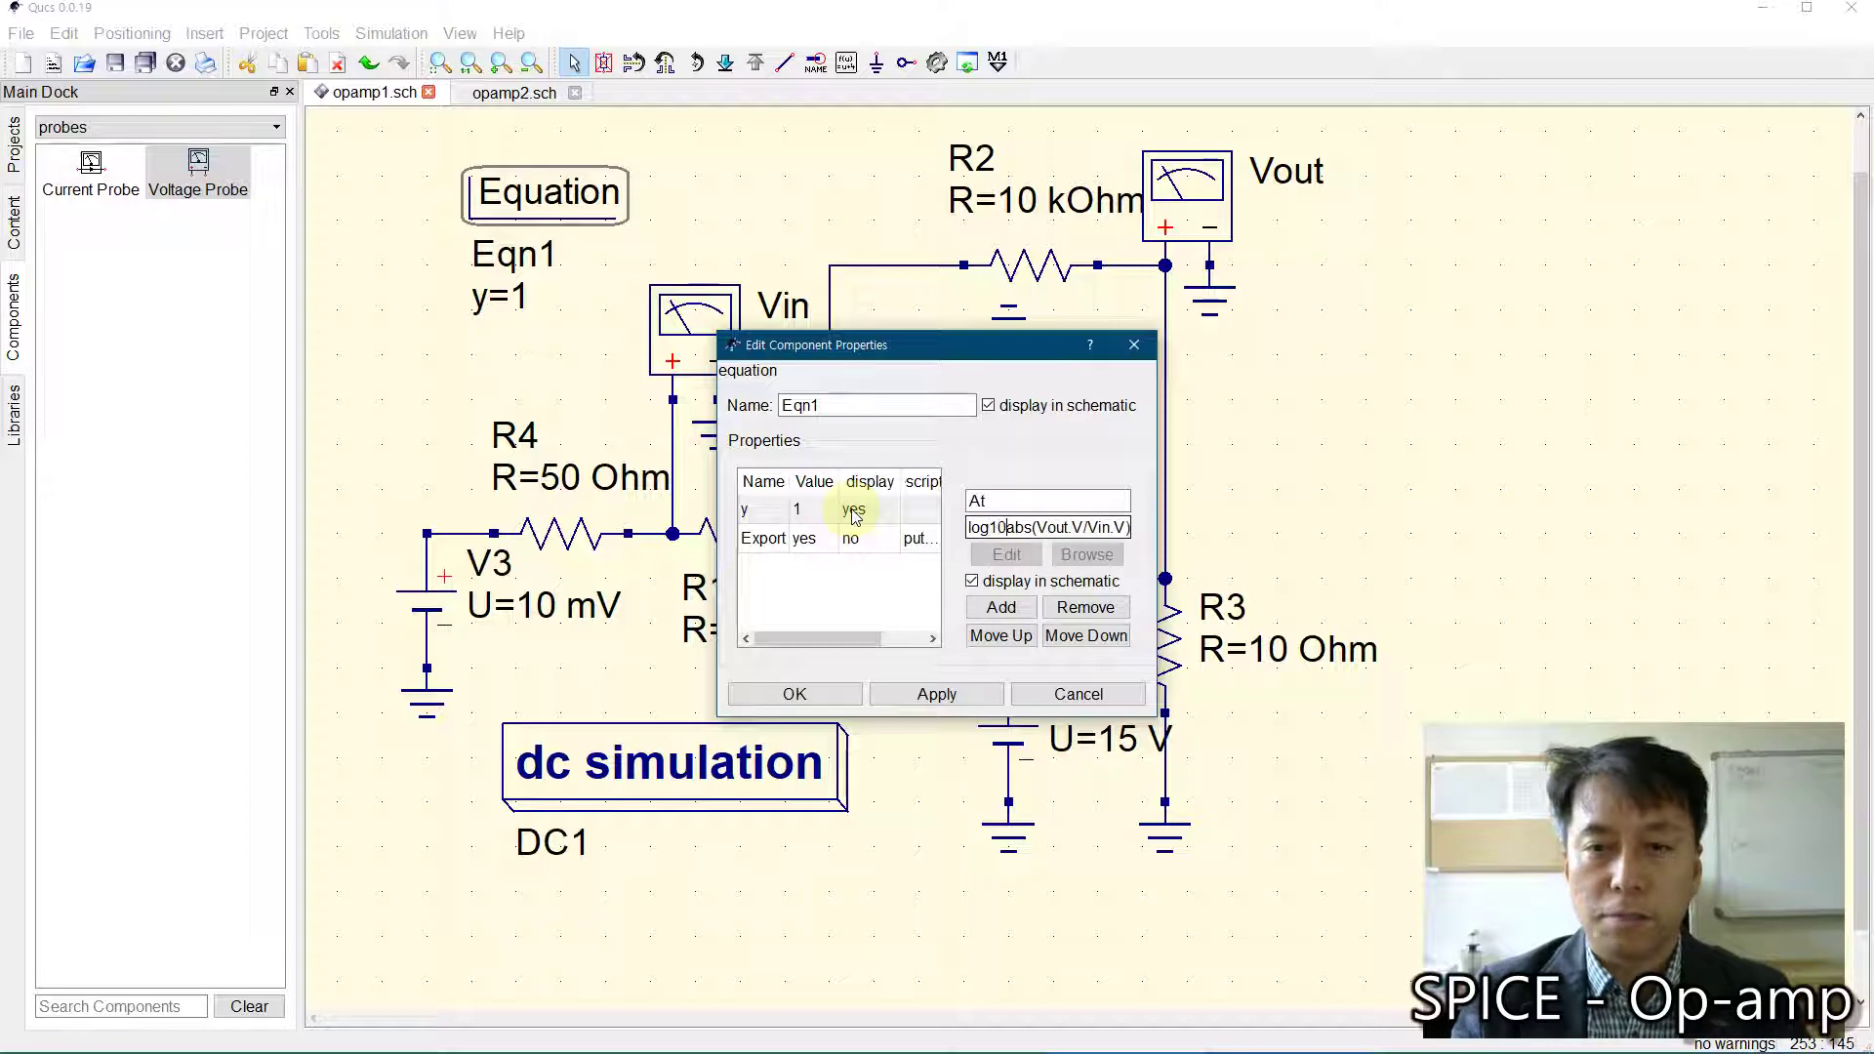
{"action": "type", "text": "("}
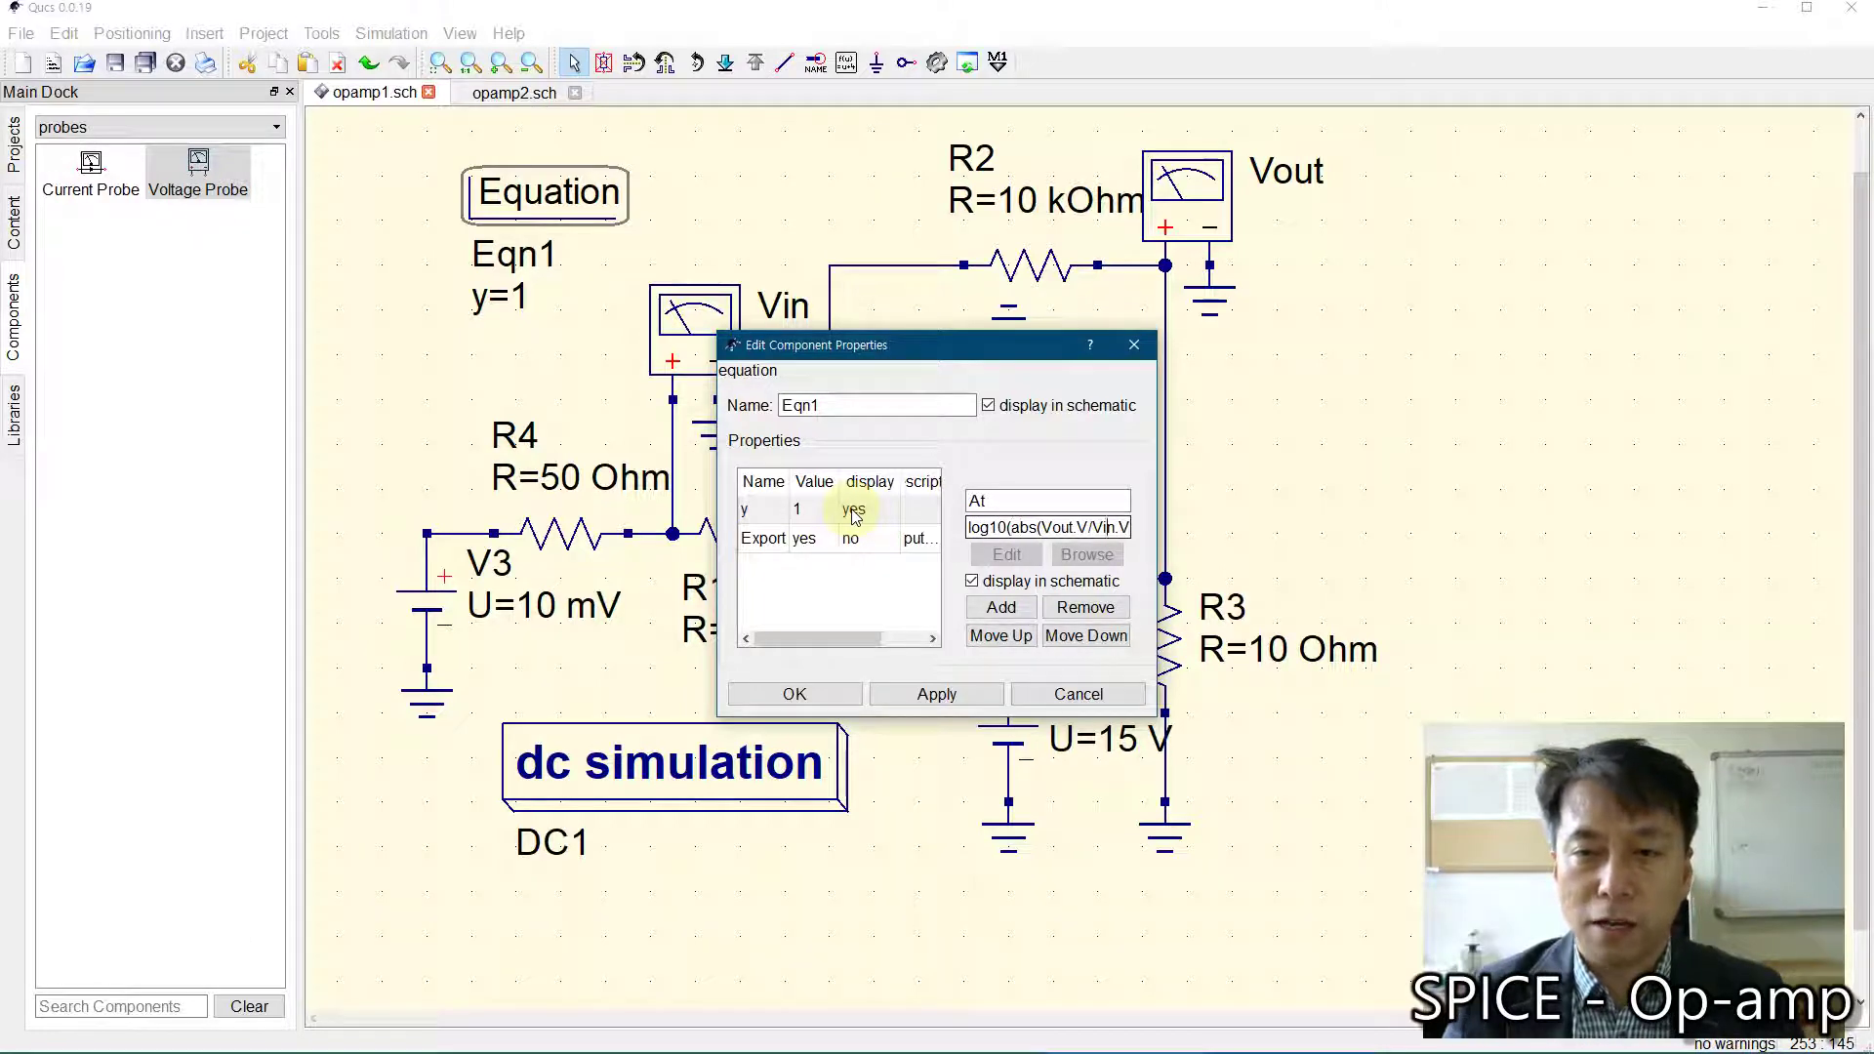
{"action": "key", "text": "End"}
{"action": "type", "text": "))"}
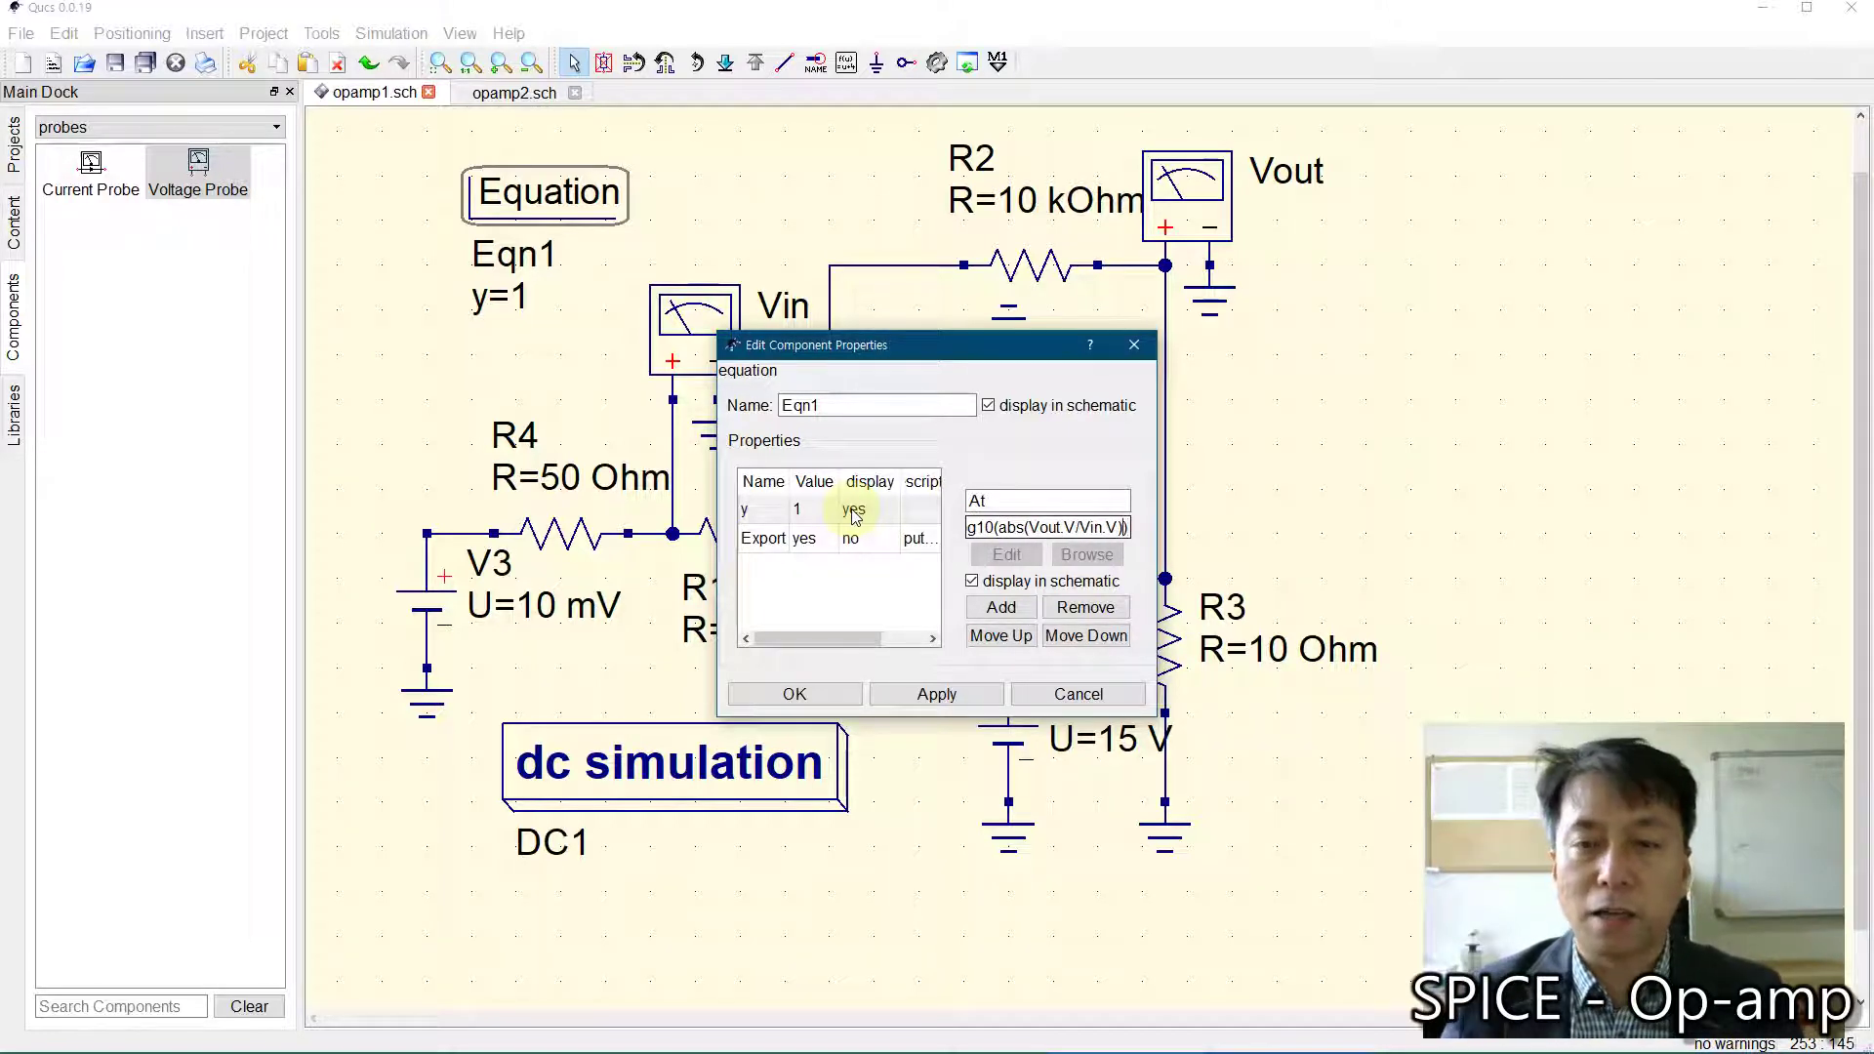
{"action": "key", "text": "Home"}
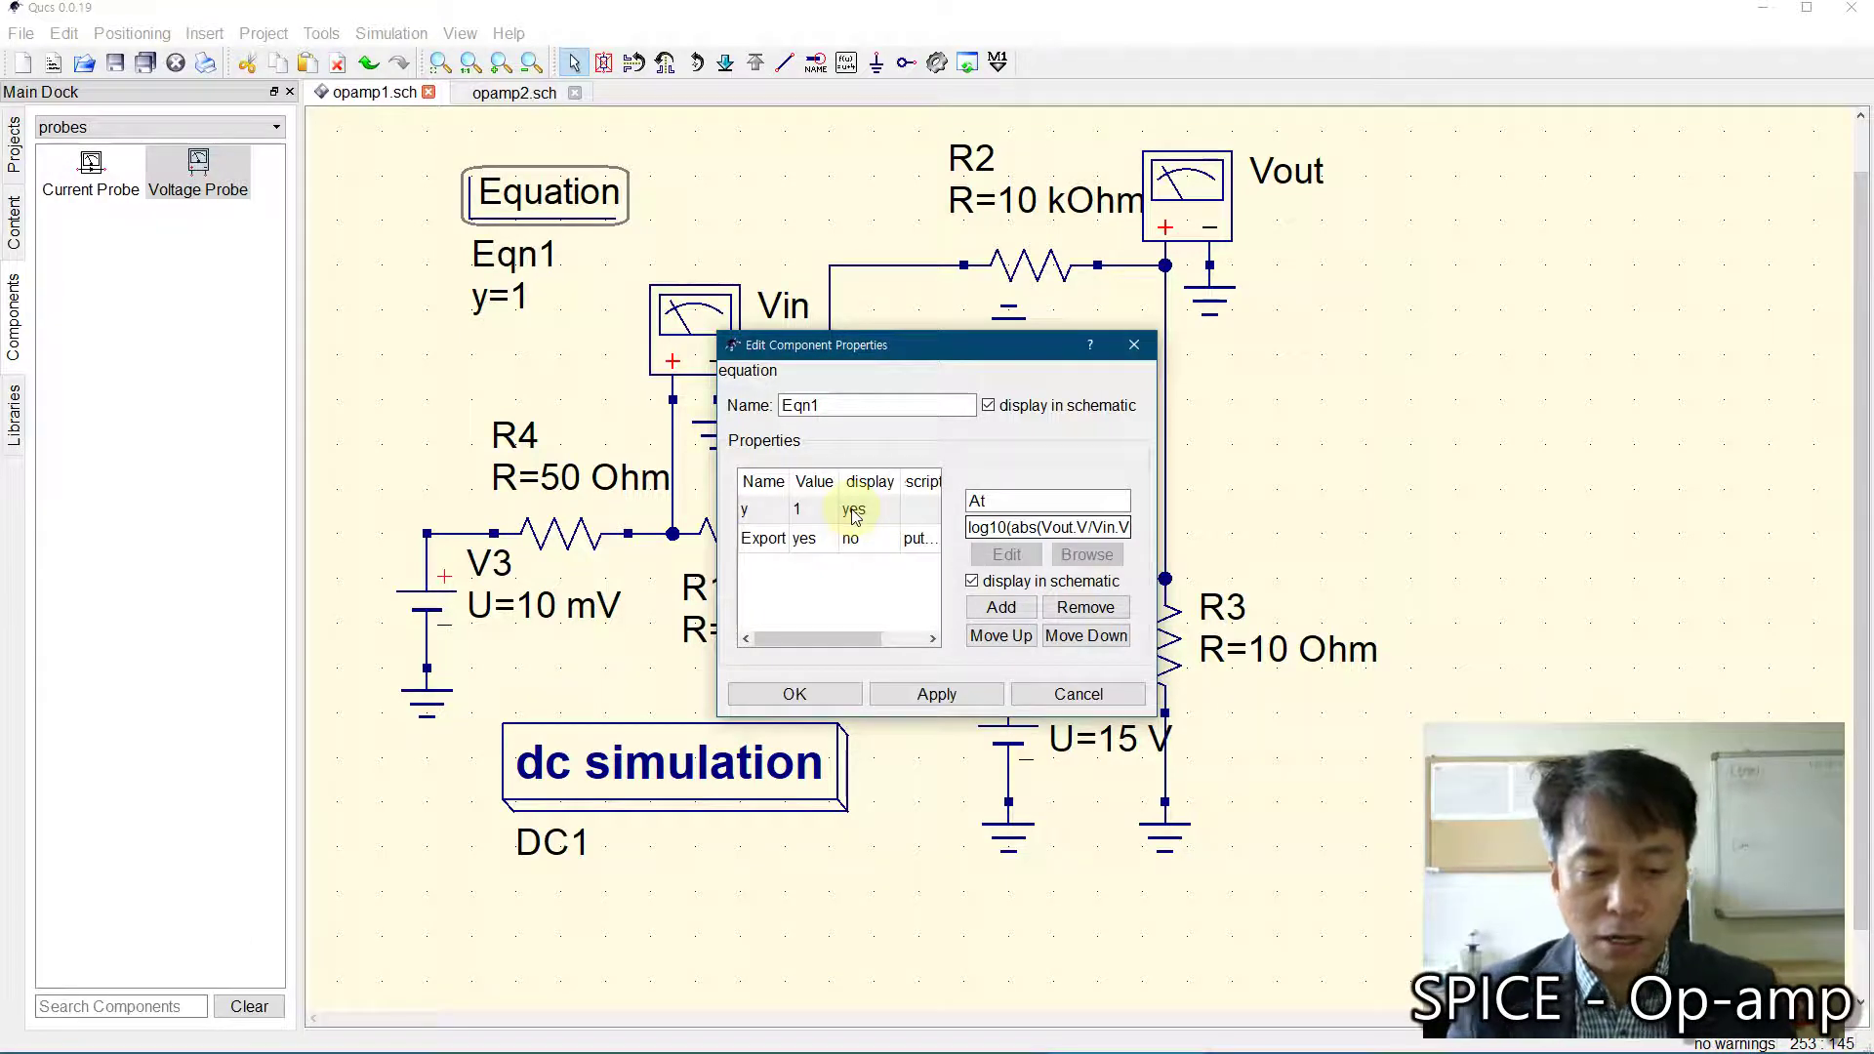
{"action": "type", "text": "20*"}
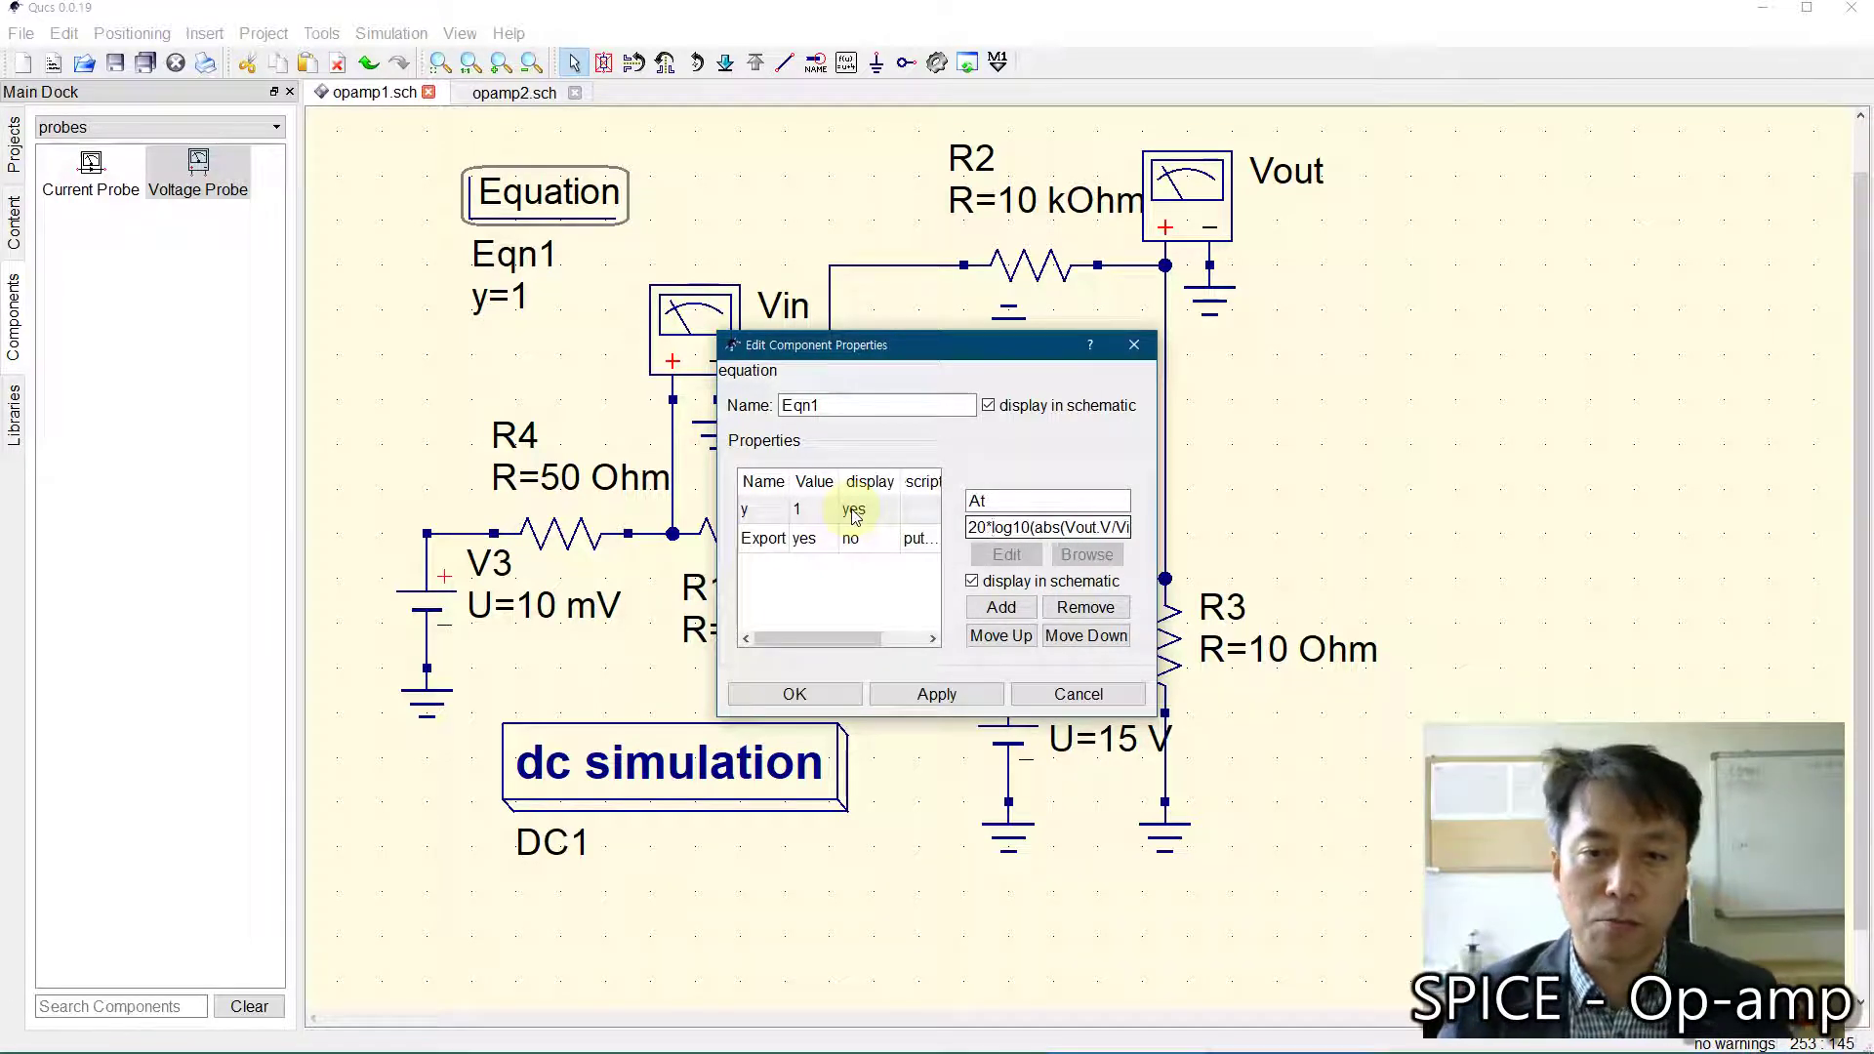
{"action": "left_click", "coordinate": [794, 693]}
Step: Move the equation block to the free area right of the Vout probe
{"action": "left_click_drag", "start_coordinate": [539, 186], "coordinate": [1414, 161]}
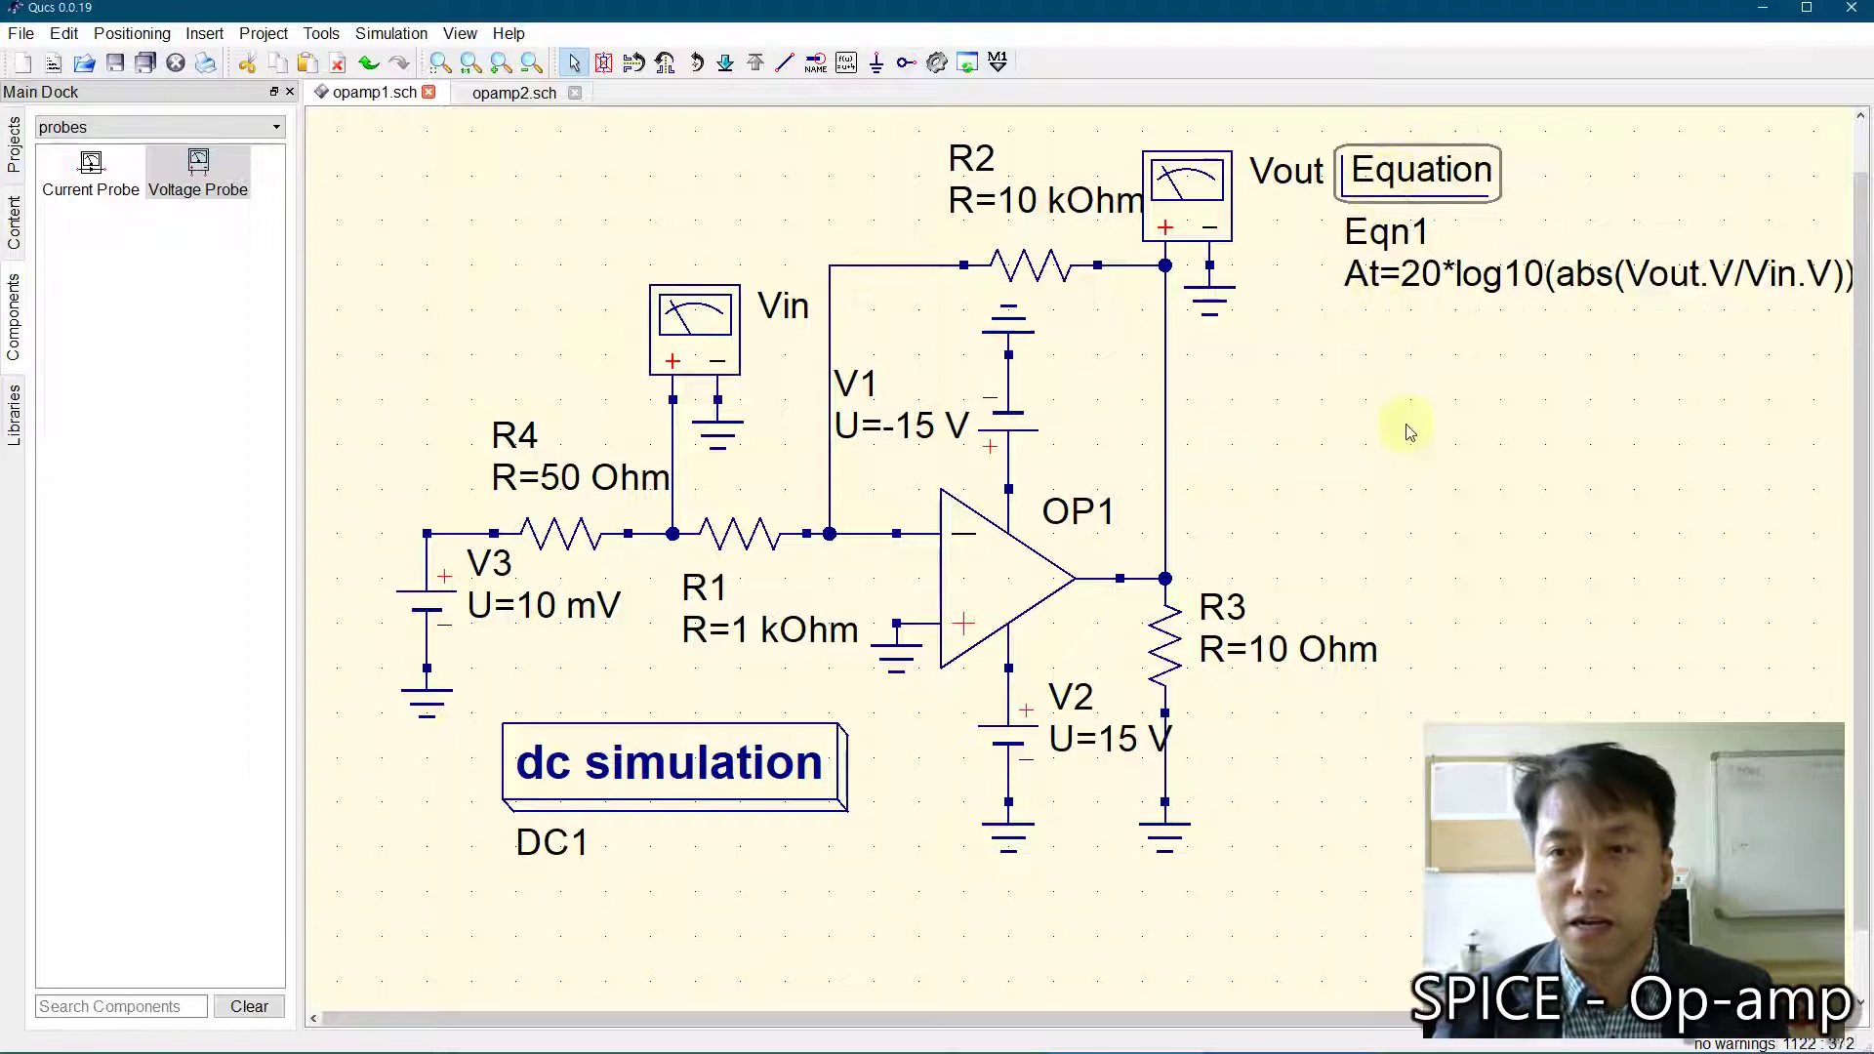
{"action": "left_click", "coordinate": [440, 62]}
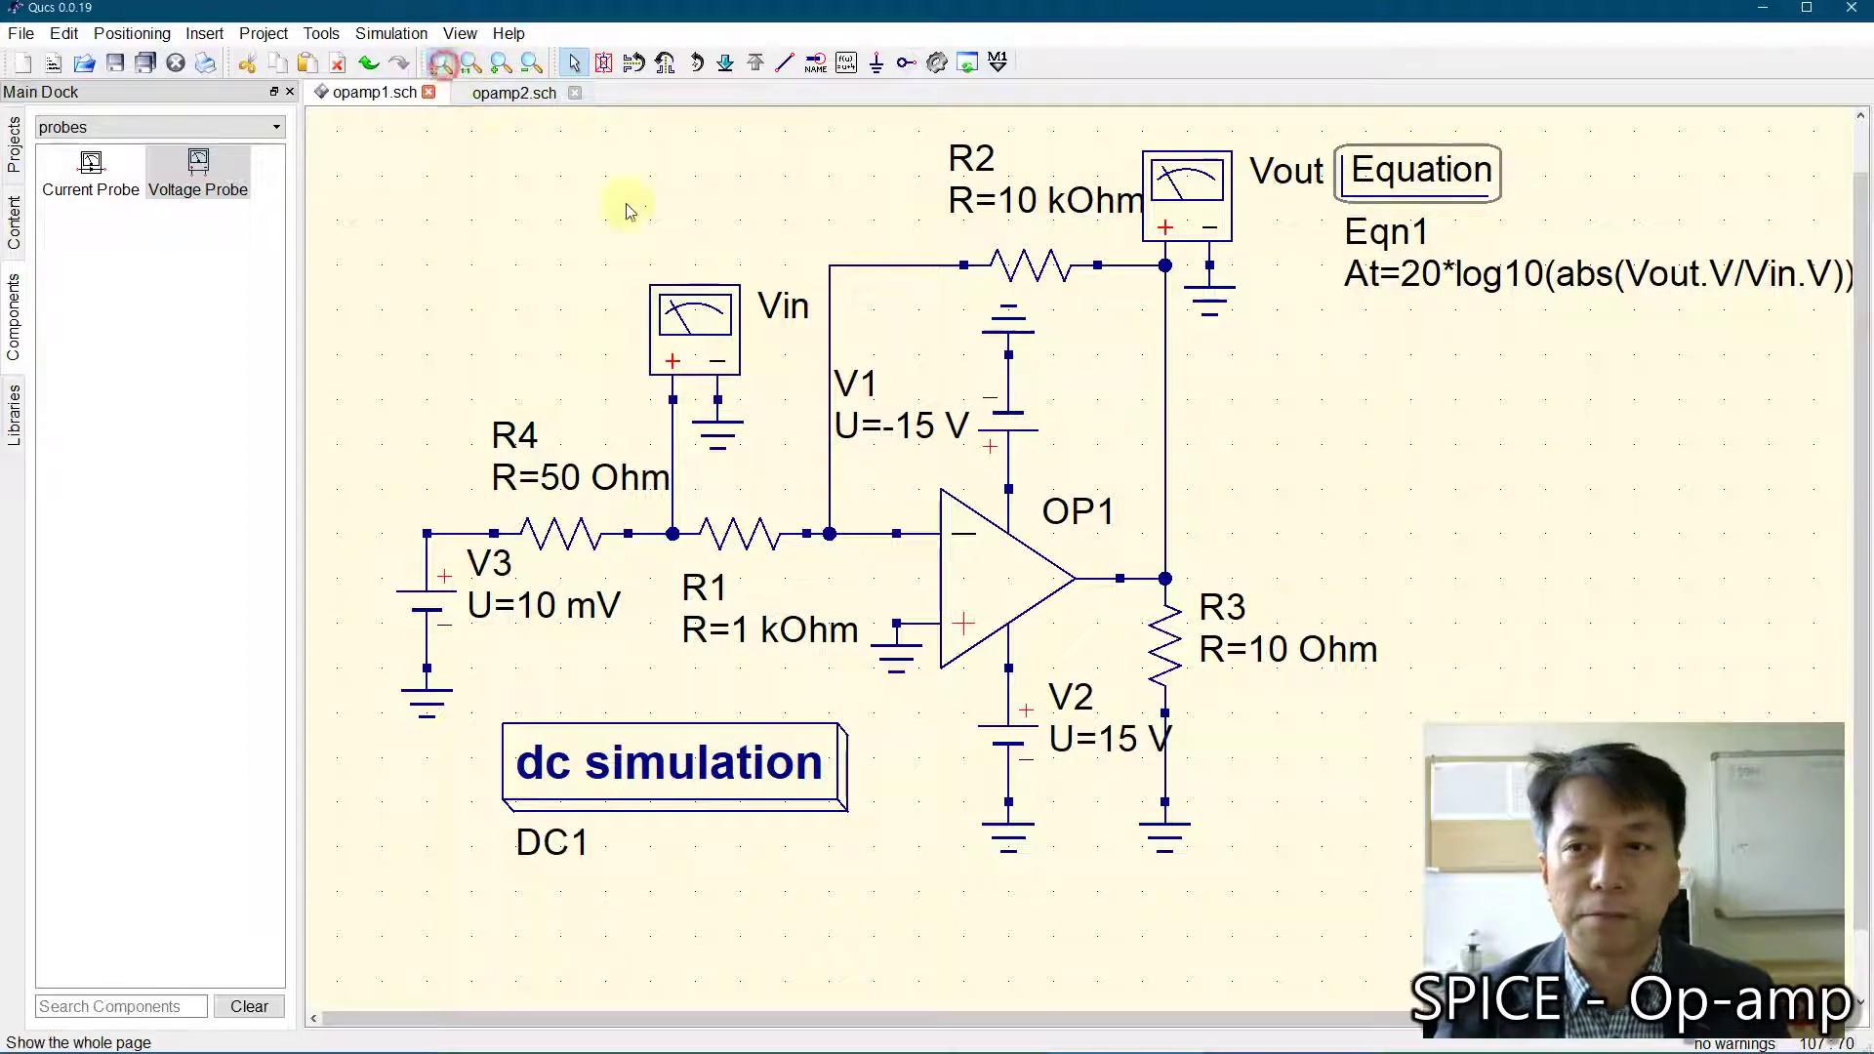
Step: Run the DC simulation and place a tabular diagram of the gain variable At on the results page
{"action": "left_click", "coordinate": [1337, 397]}
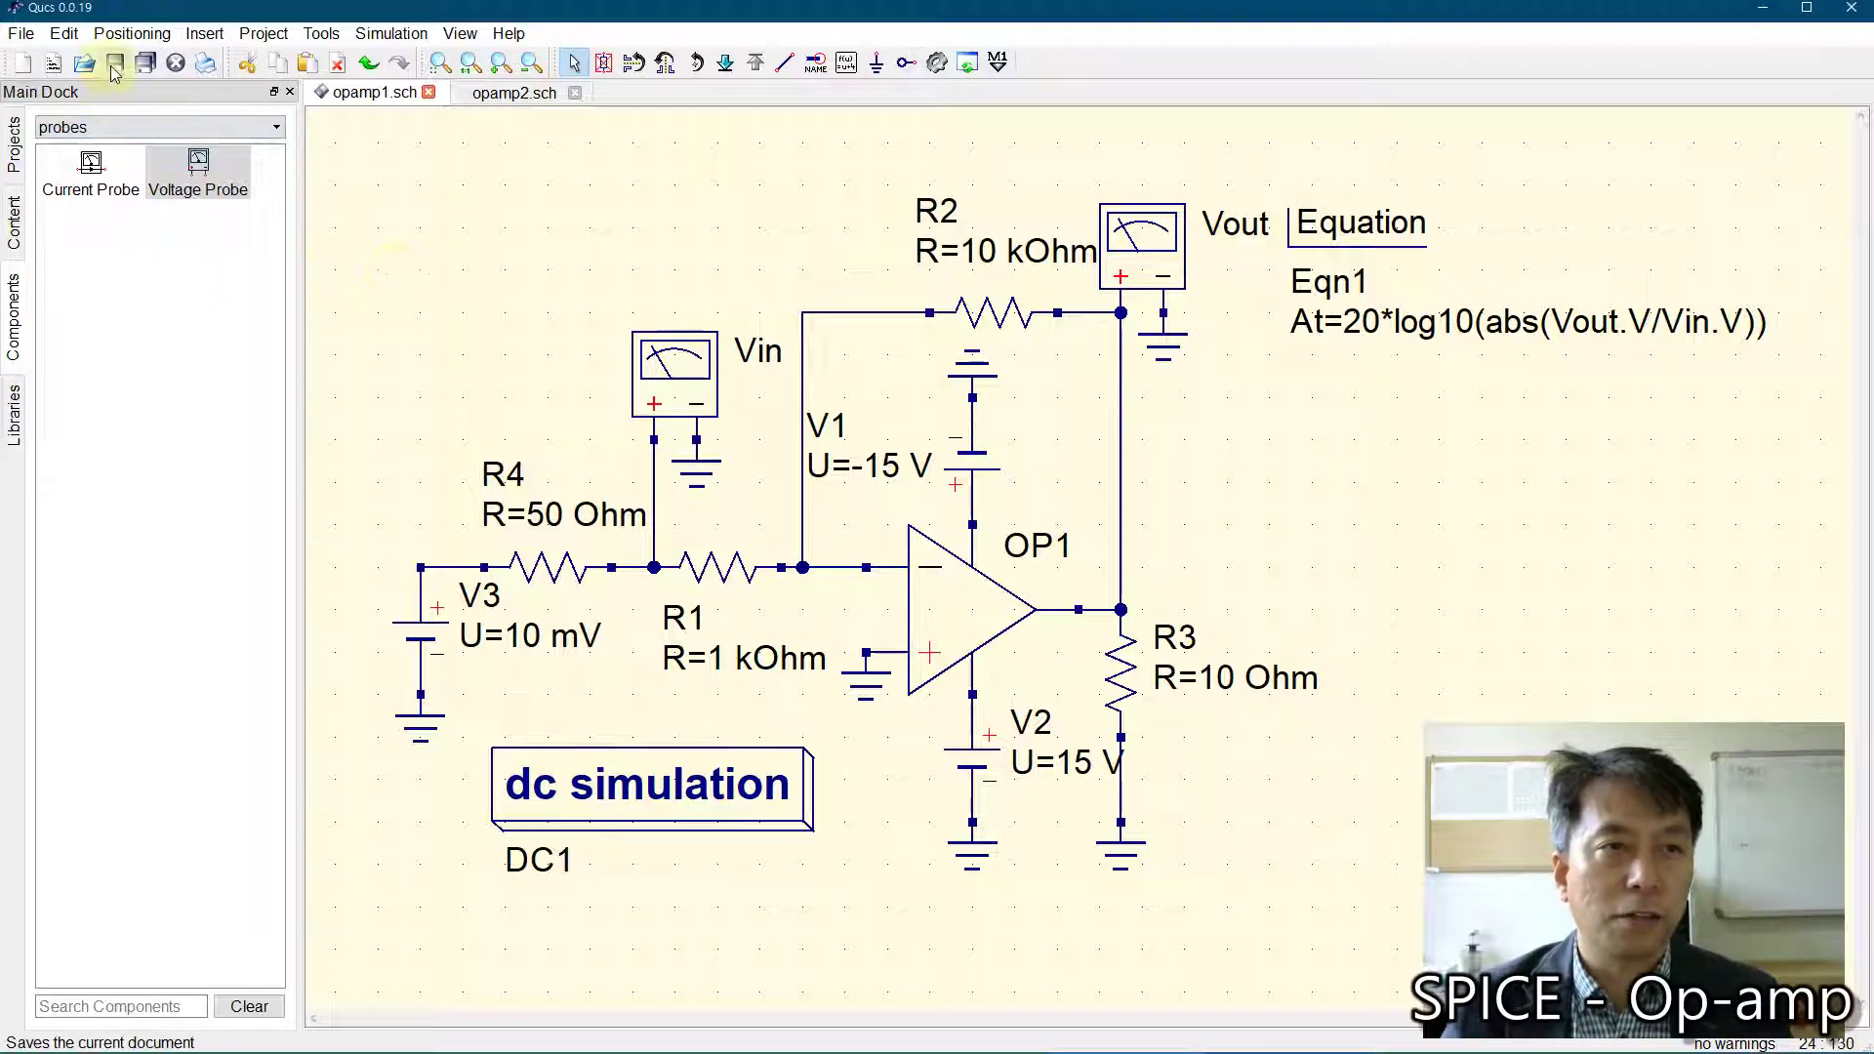
{"action": "left_click", "coordinate": [936, 67]}
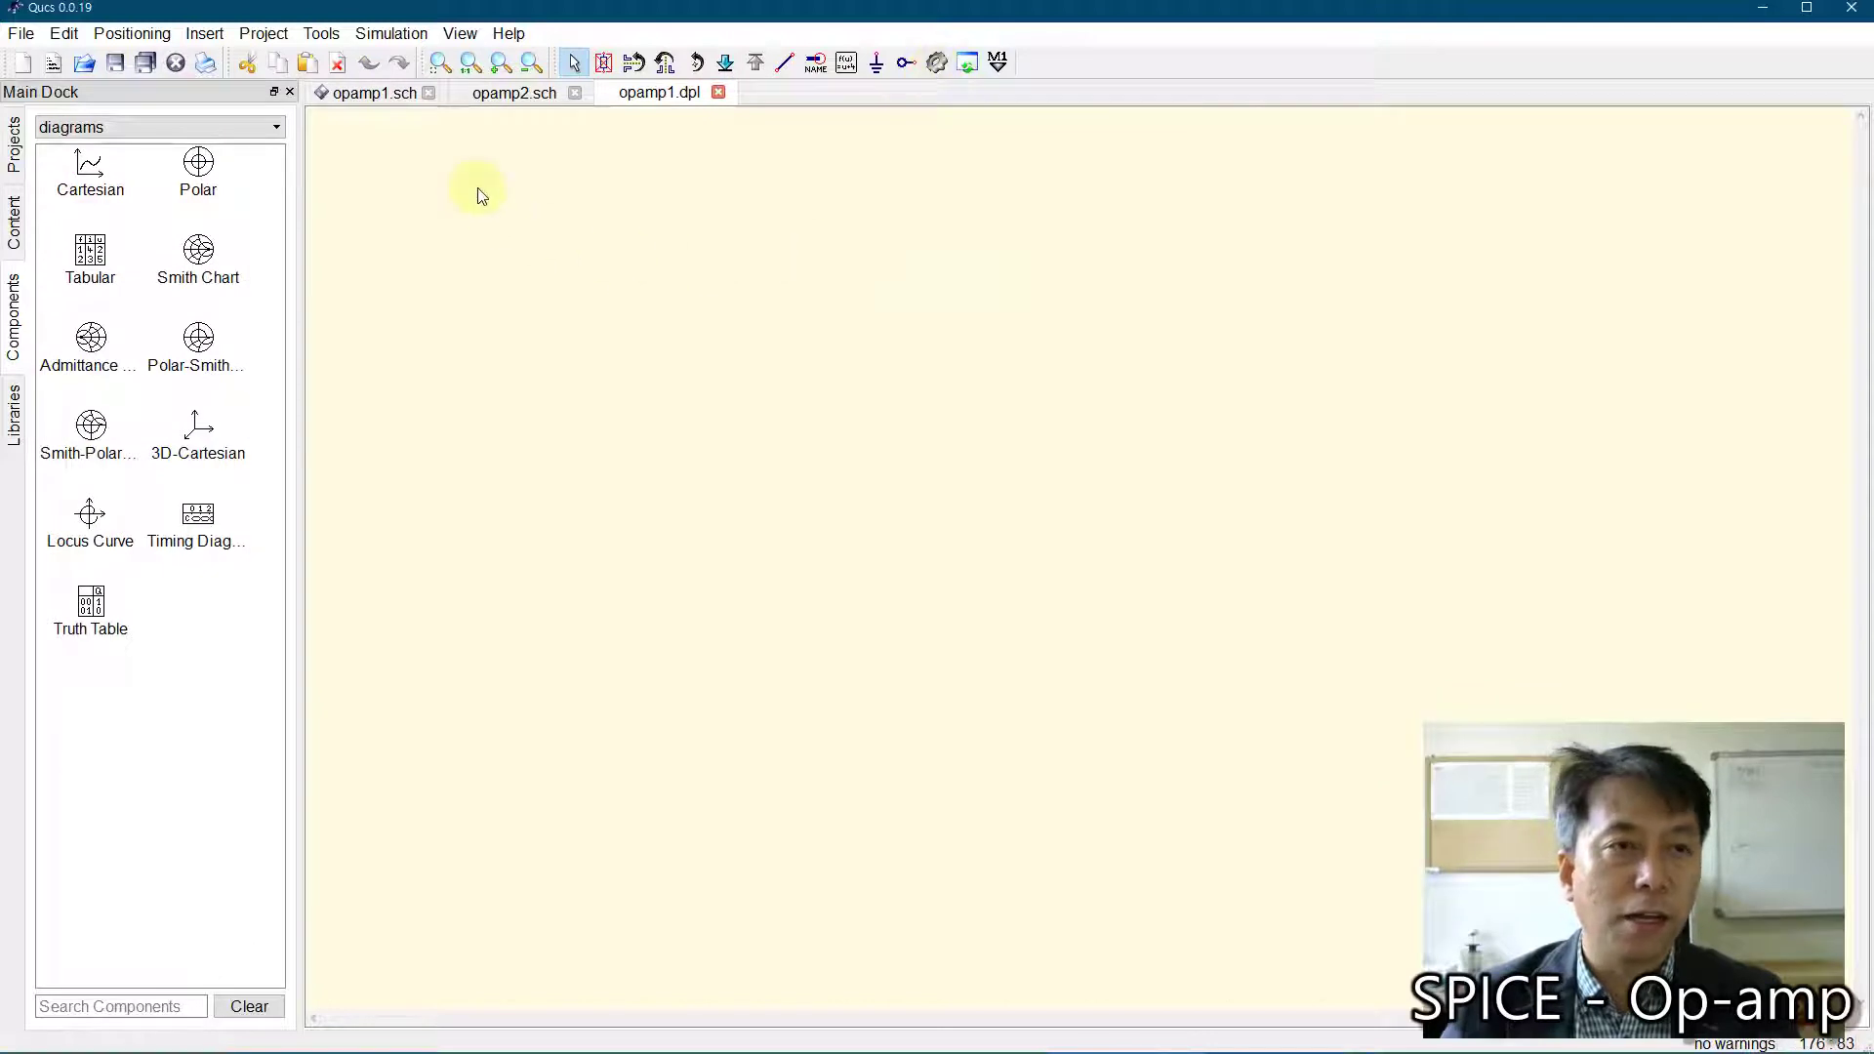
{"action": "left_click", "coordinate": [97, 263]}
{"action": "left_click", "coordinate": [400, 380]}
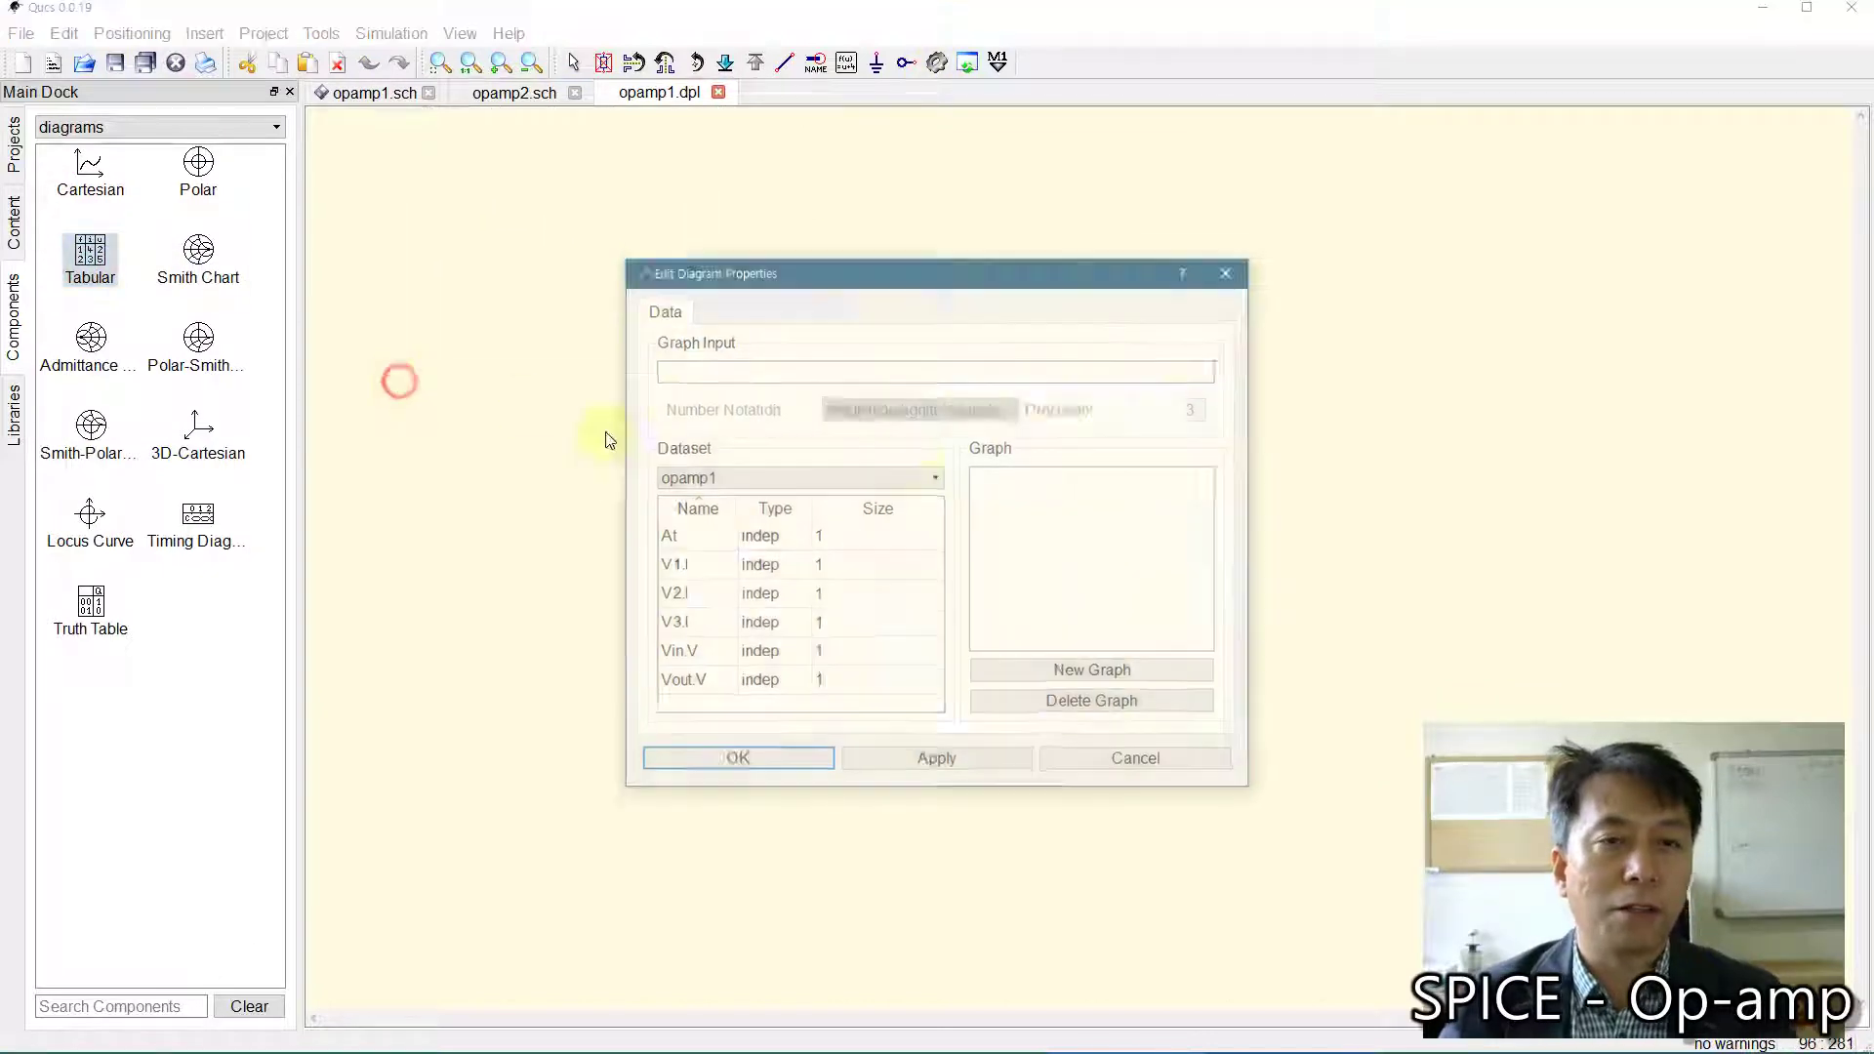
{"action": "double_click", "coordinate": [694, 540]}
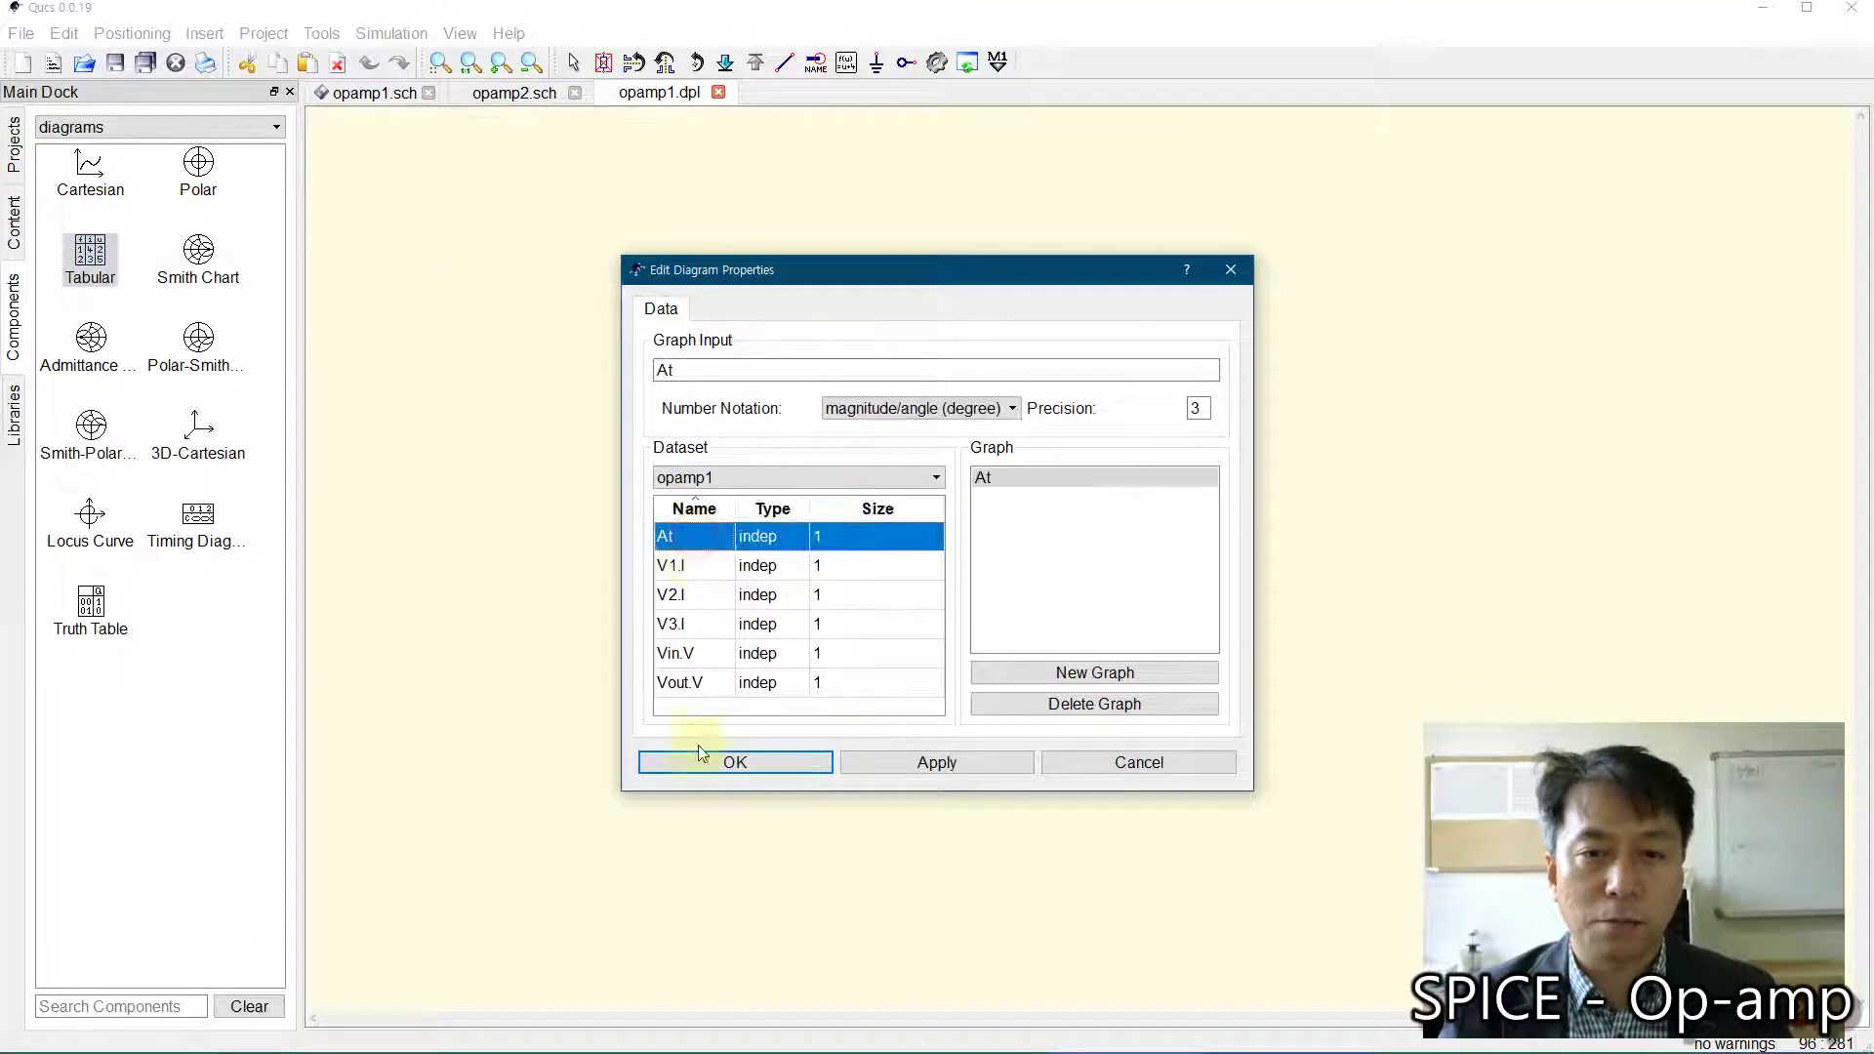
{"action": "left_click", "coordinate": [702, 762]}
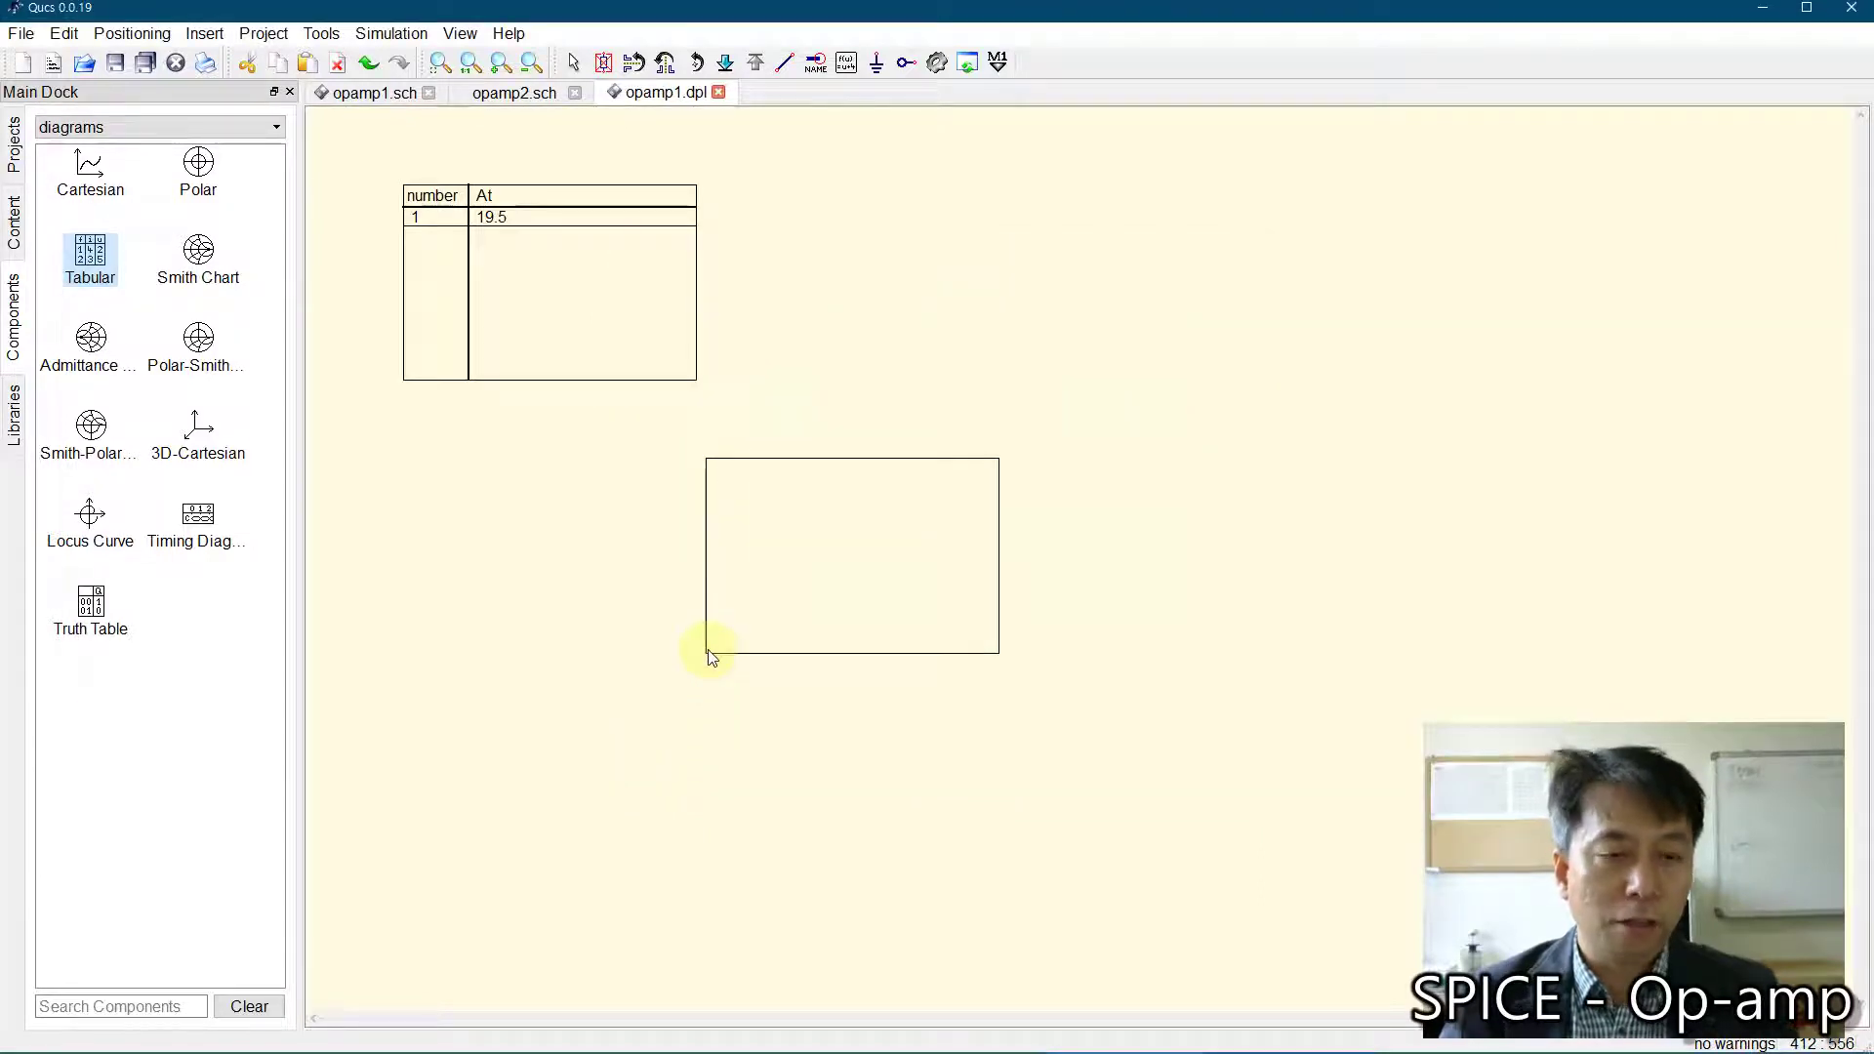
{"action": "key", "text": "Escape"}
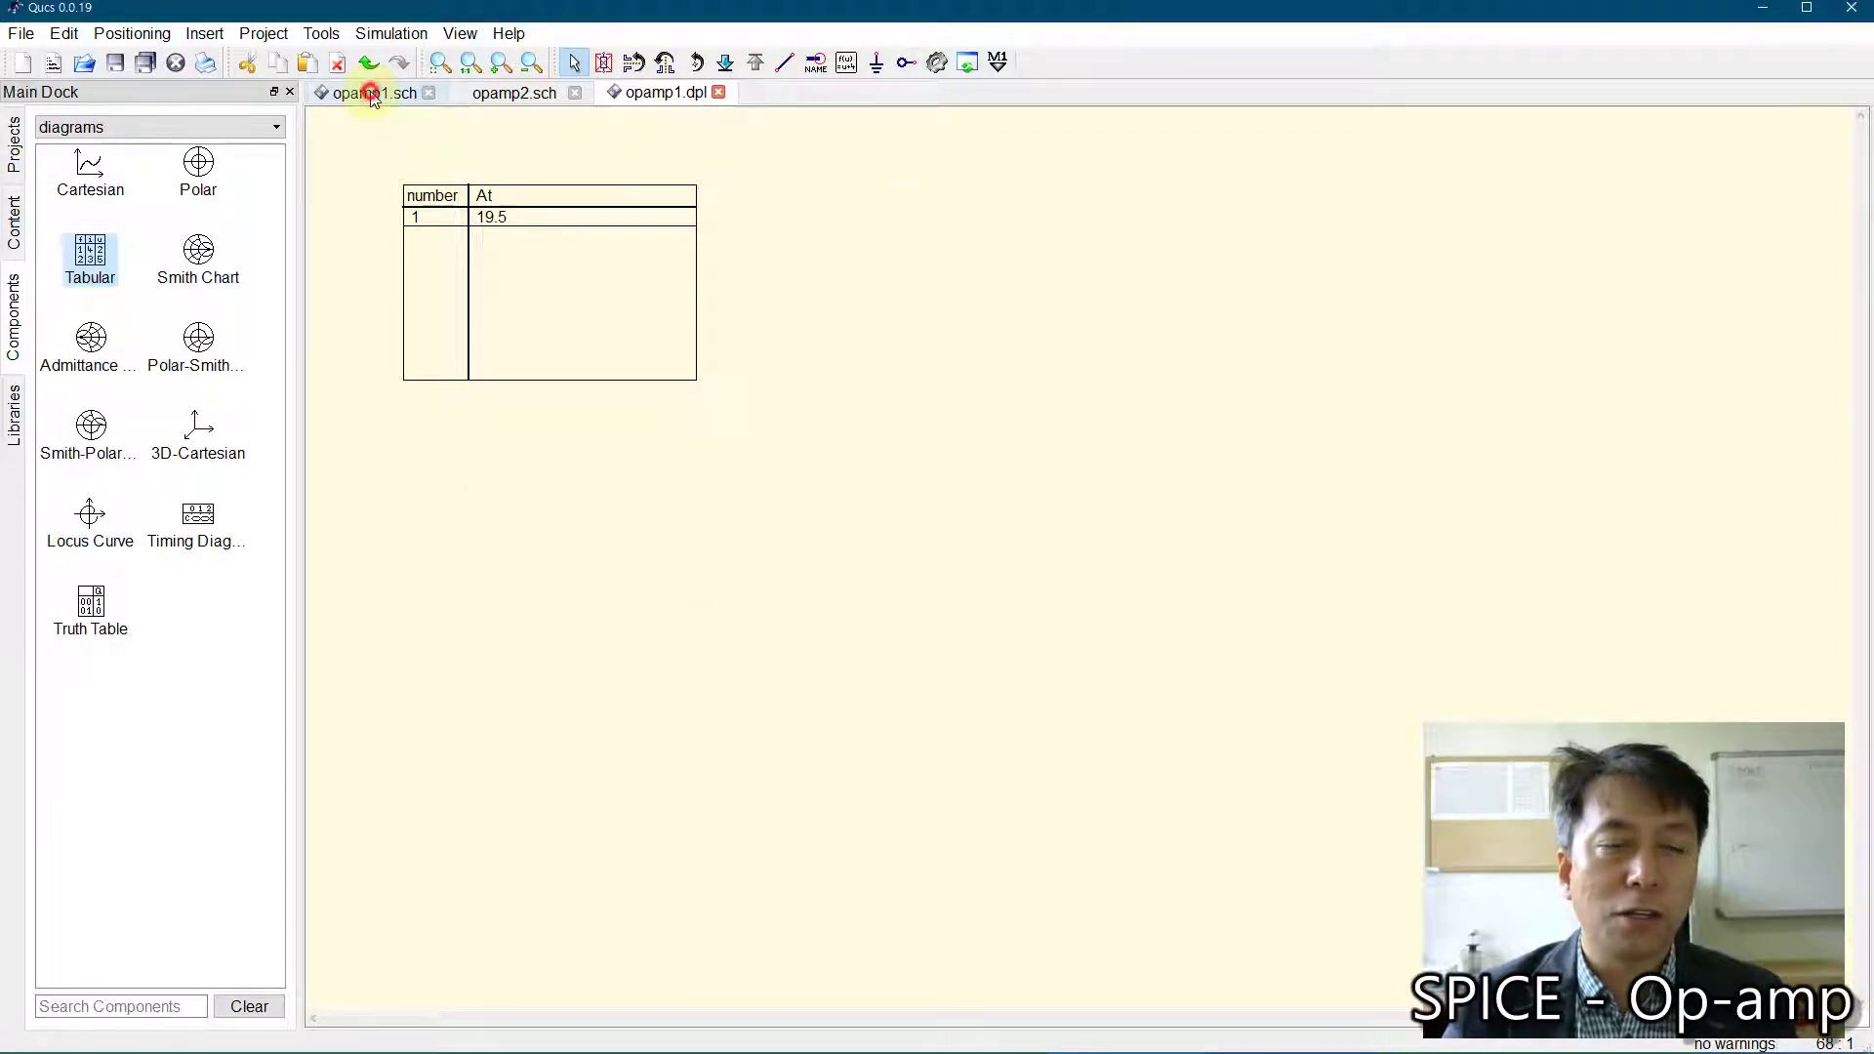
Step: Set the feedback resistor R2 to 31.6 kOhm in the opamp1 schematic and rerun the simulation
{"action": "left_click", "coordinate": [373, 94]}
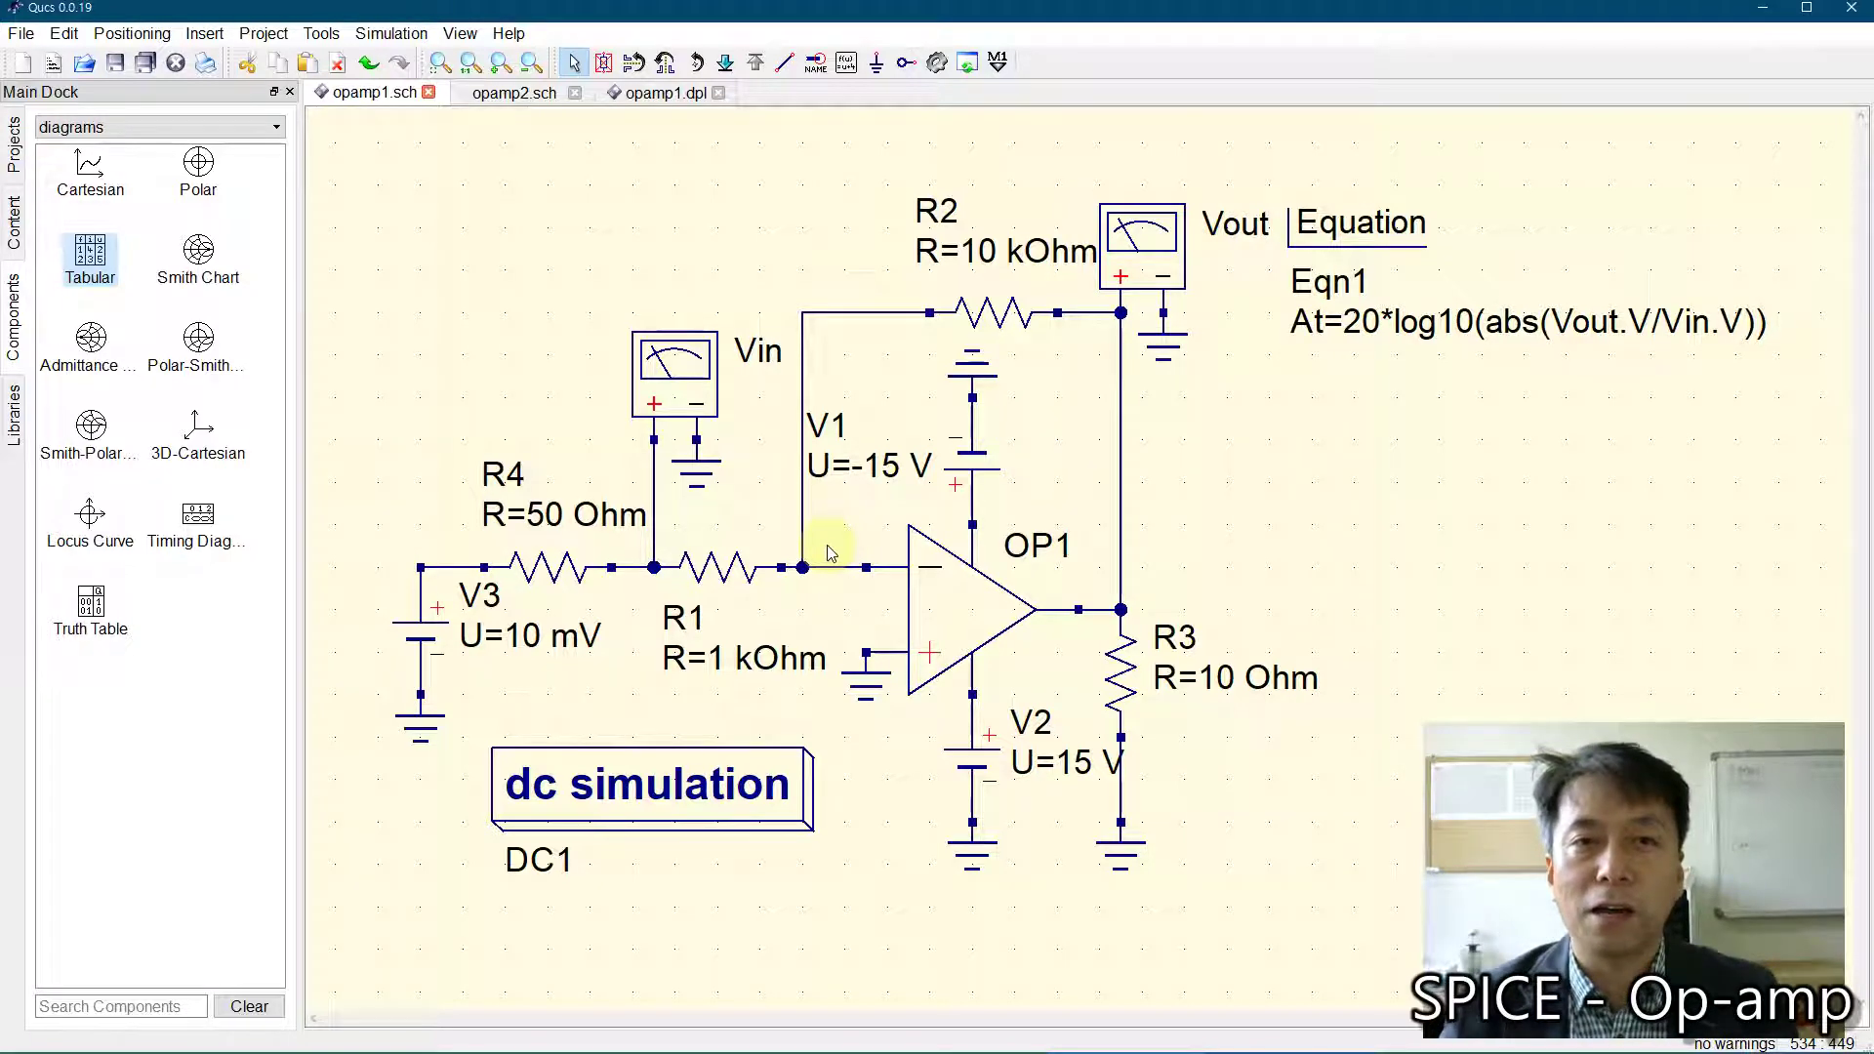
{"action": "left_click", "coordinate": [625, 92]}
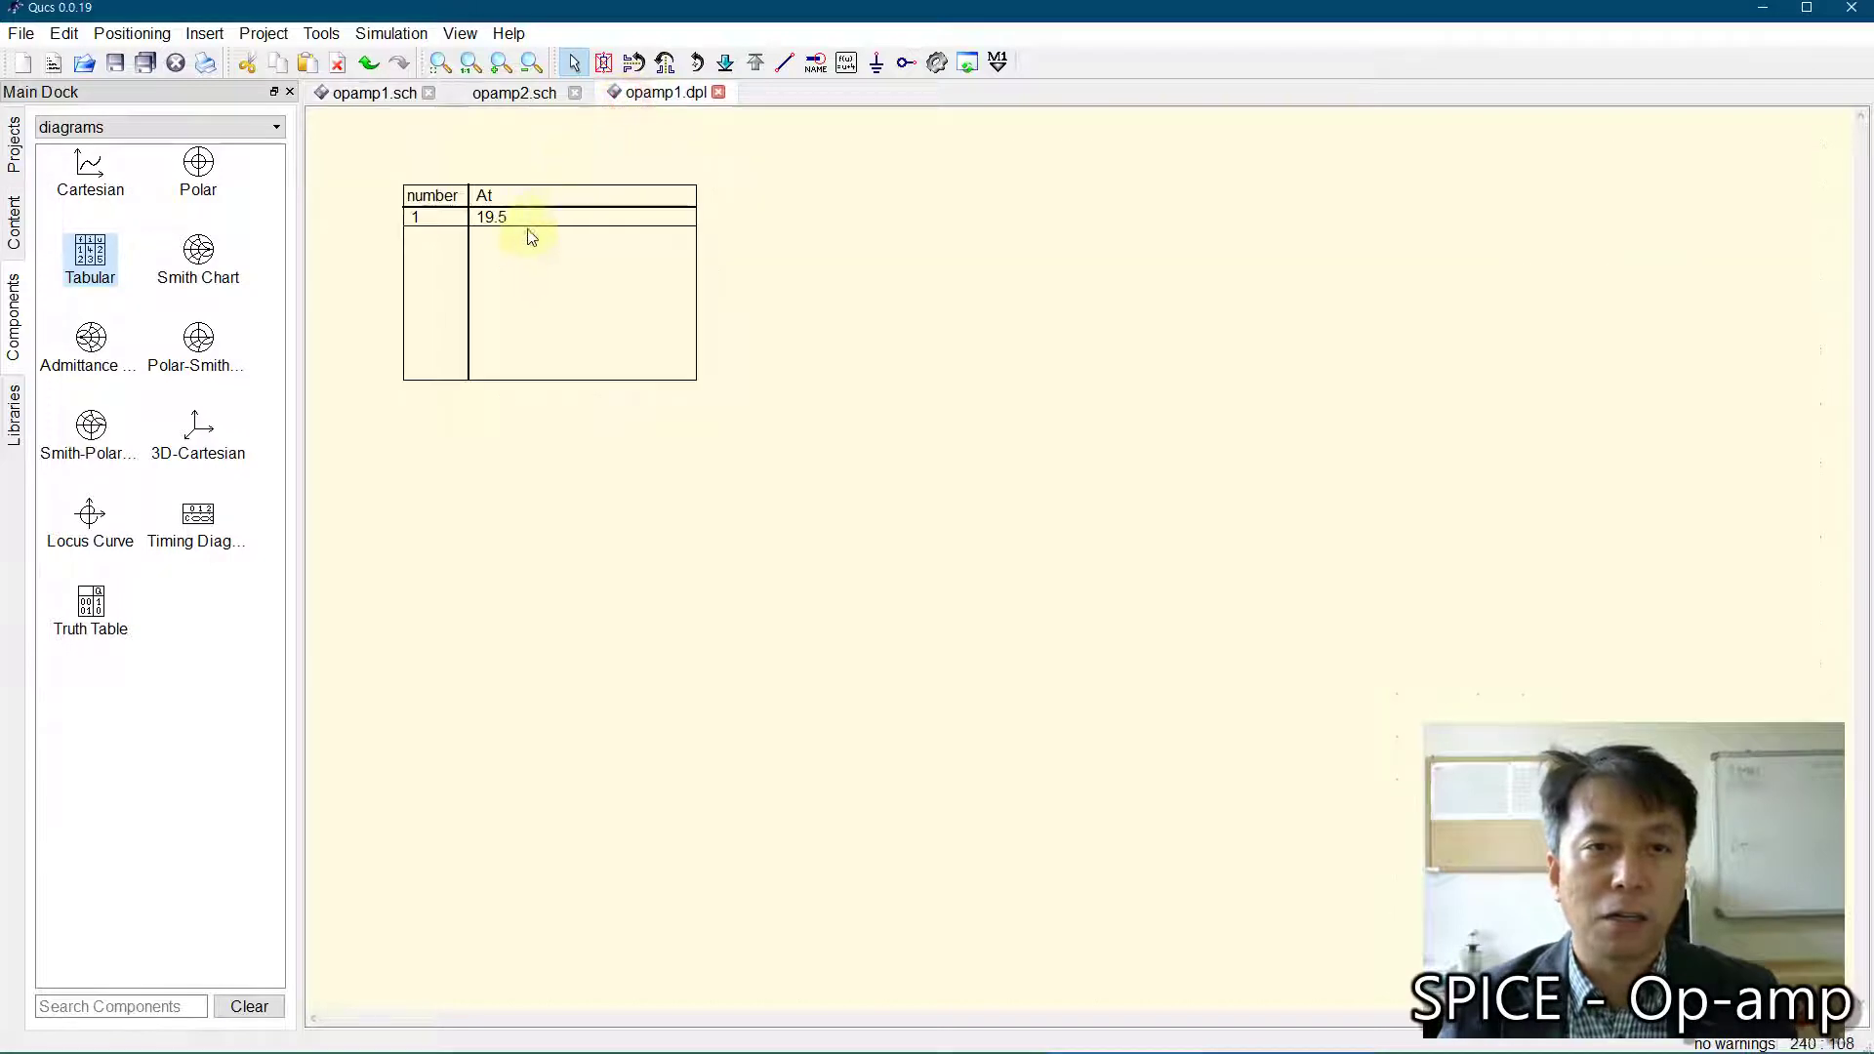
{"action": "left_click", "coordinate": [371, 92]}
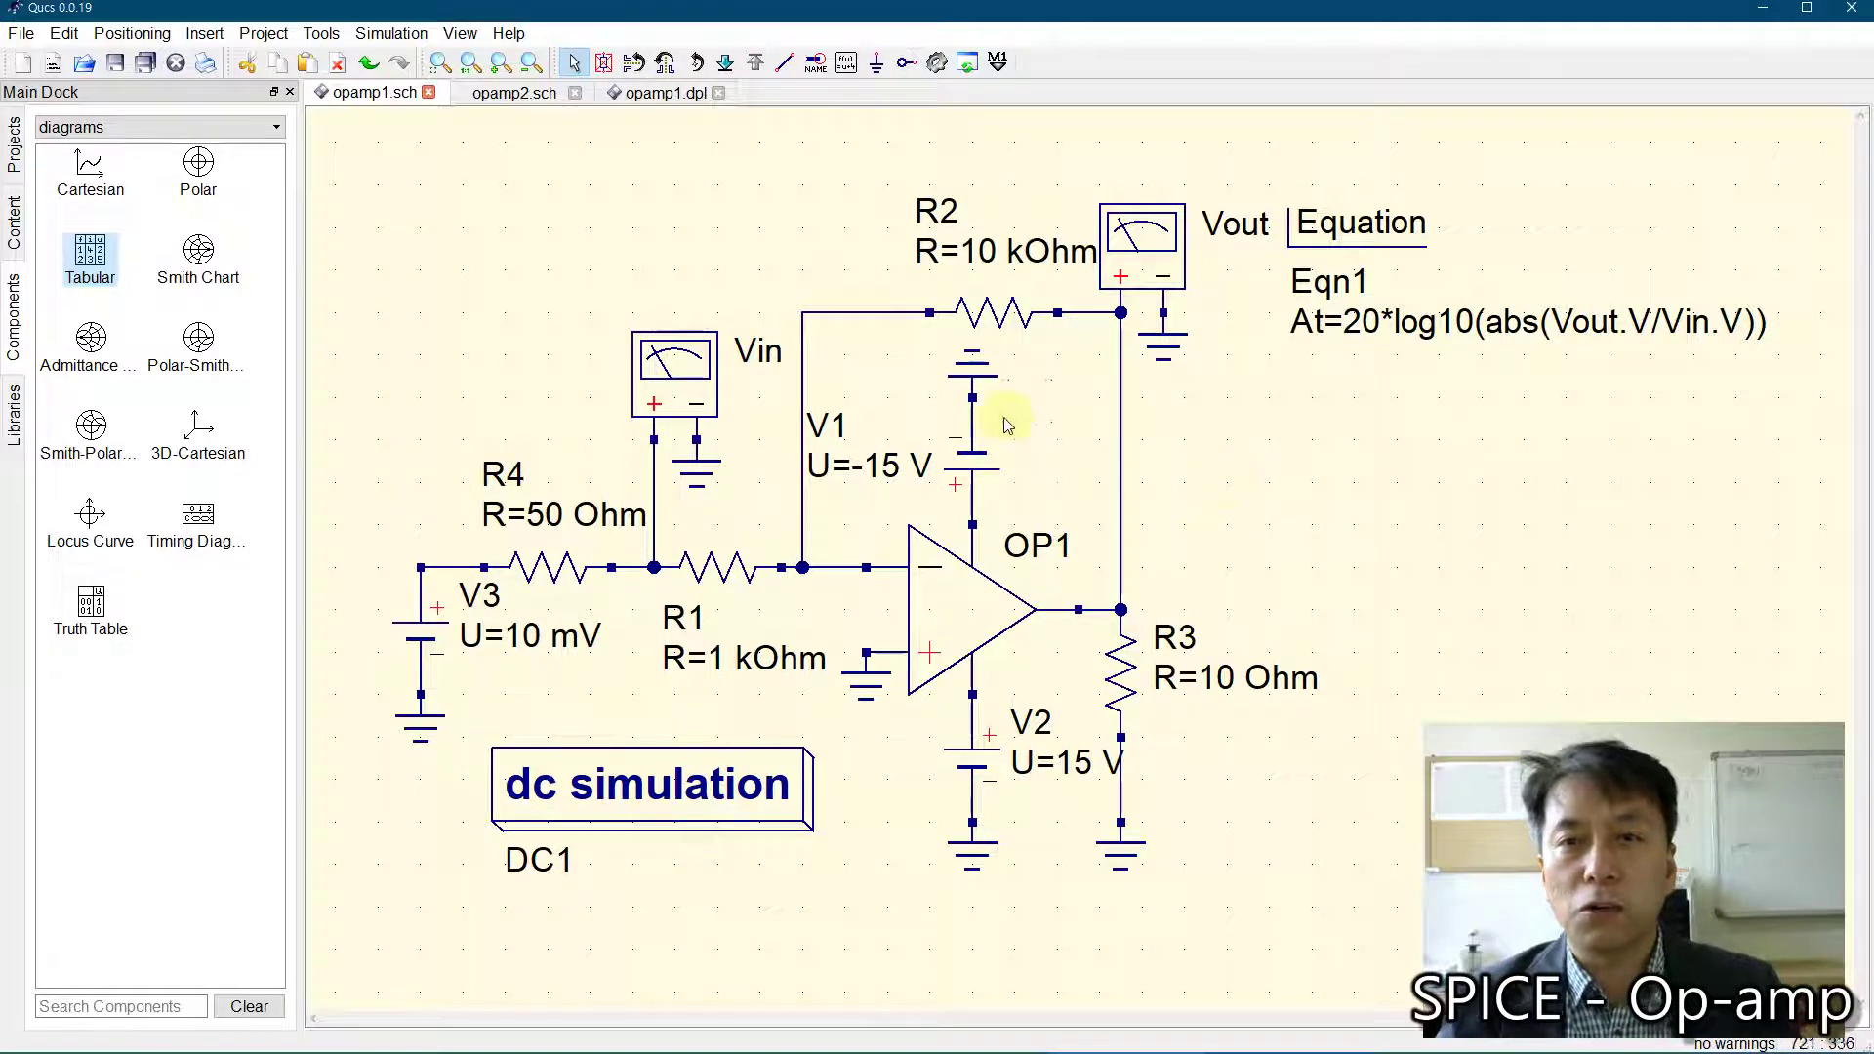
{"action": "double_click", "coordinate": [999, 314]}
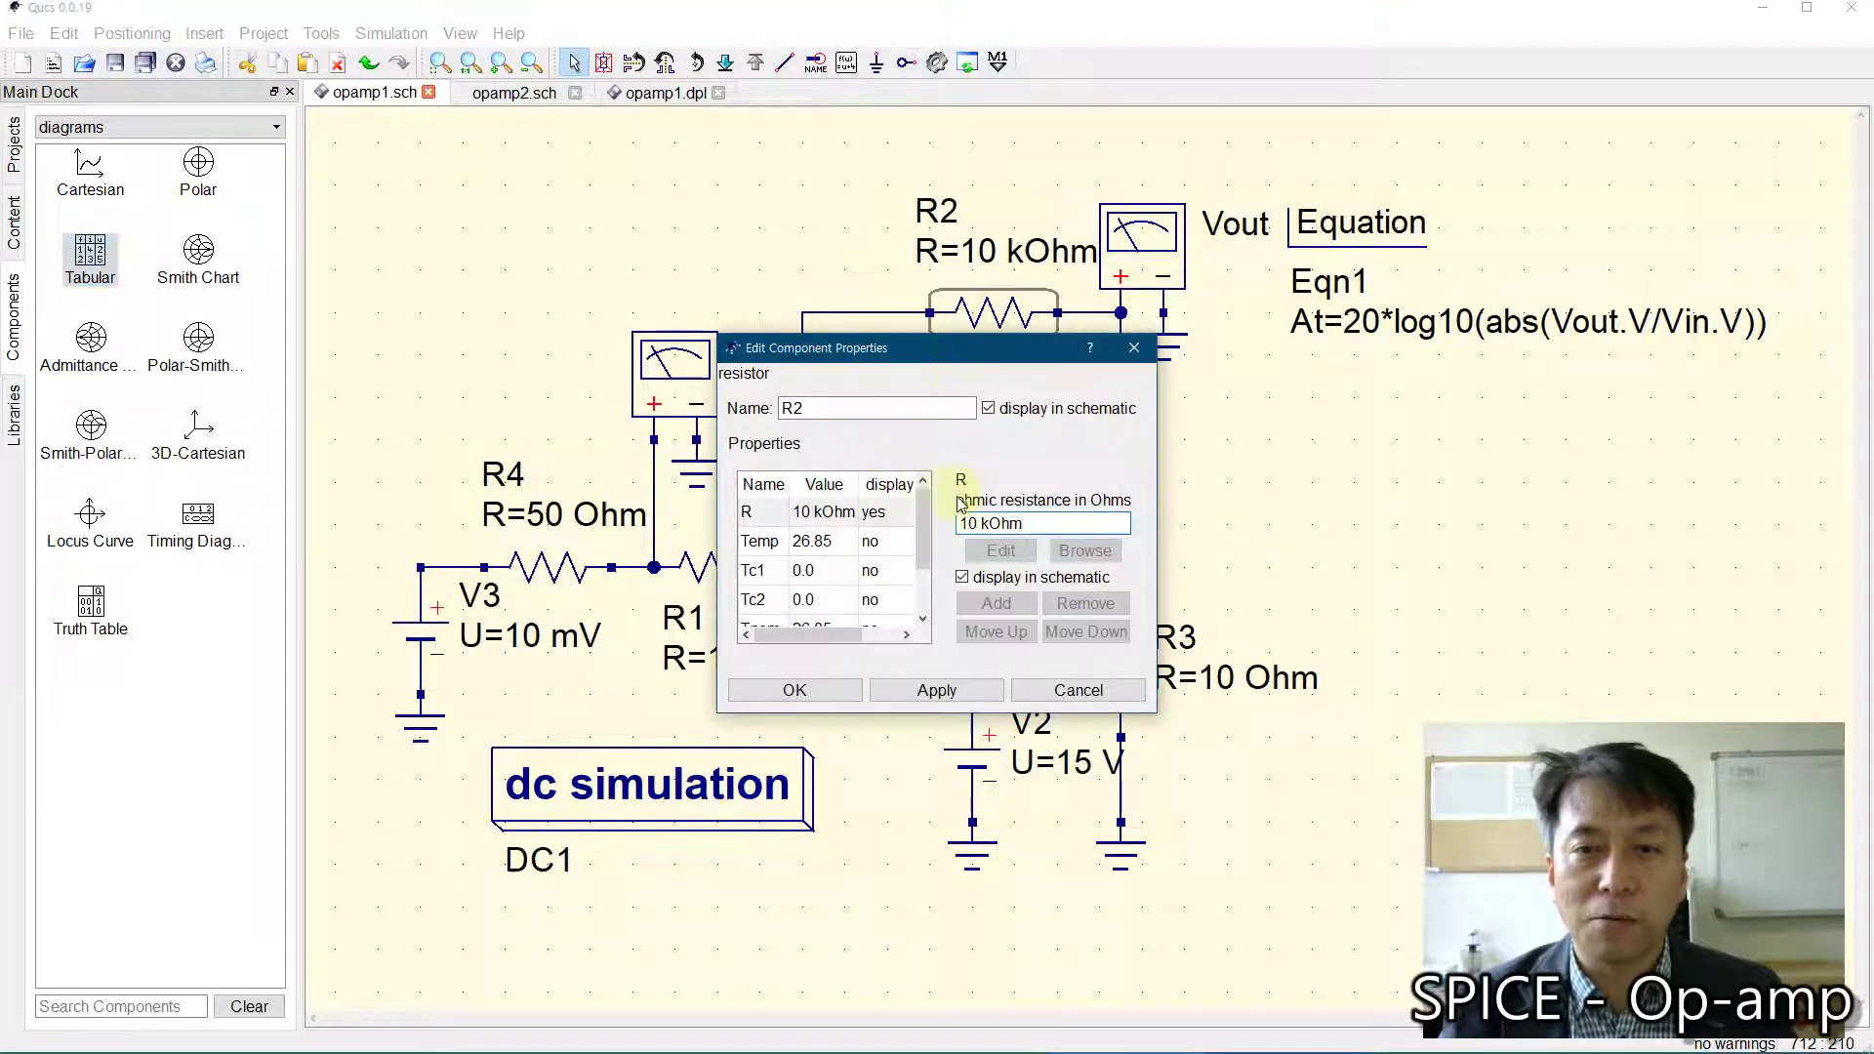
{"action": "double_click", "coordinate": [975, 523]}
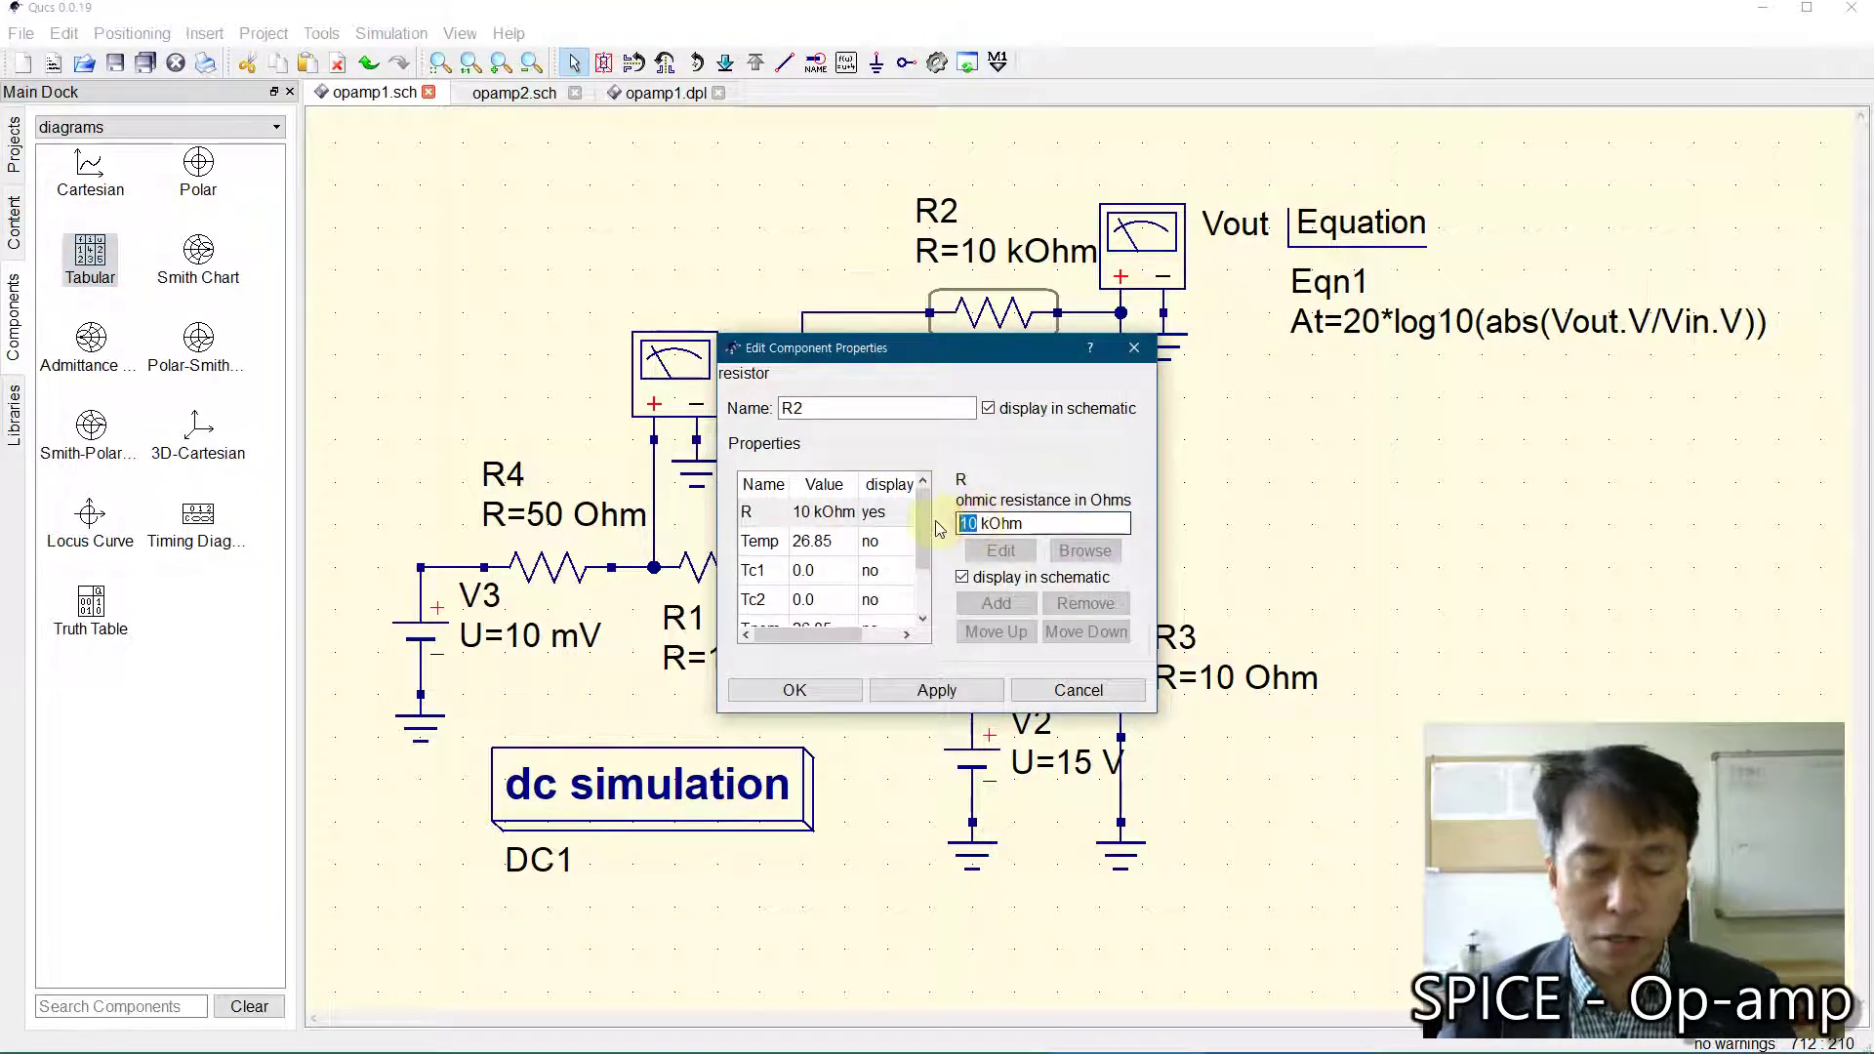
{"action": "type", "text": "31."}
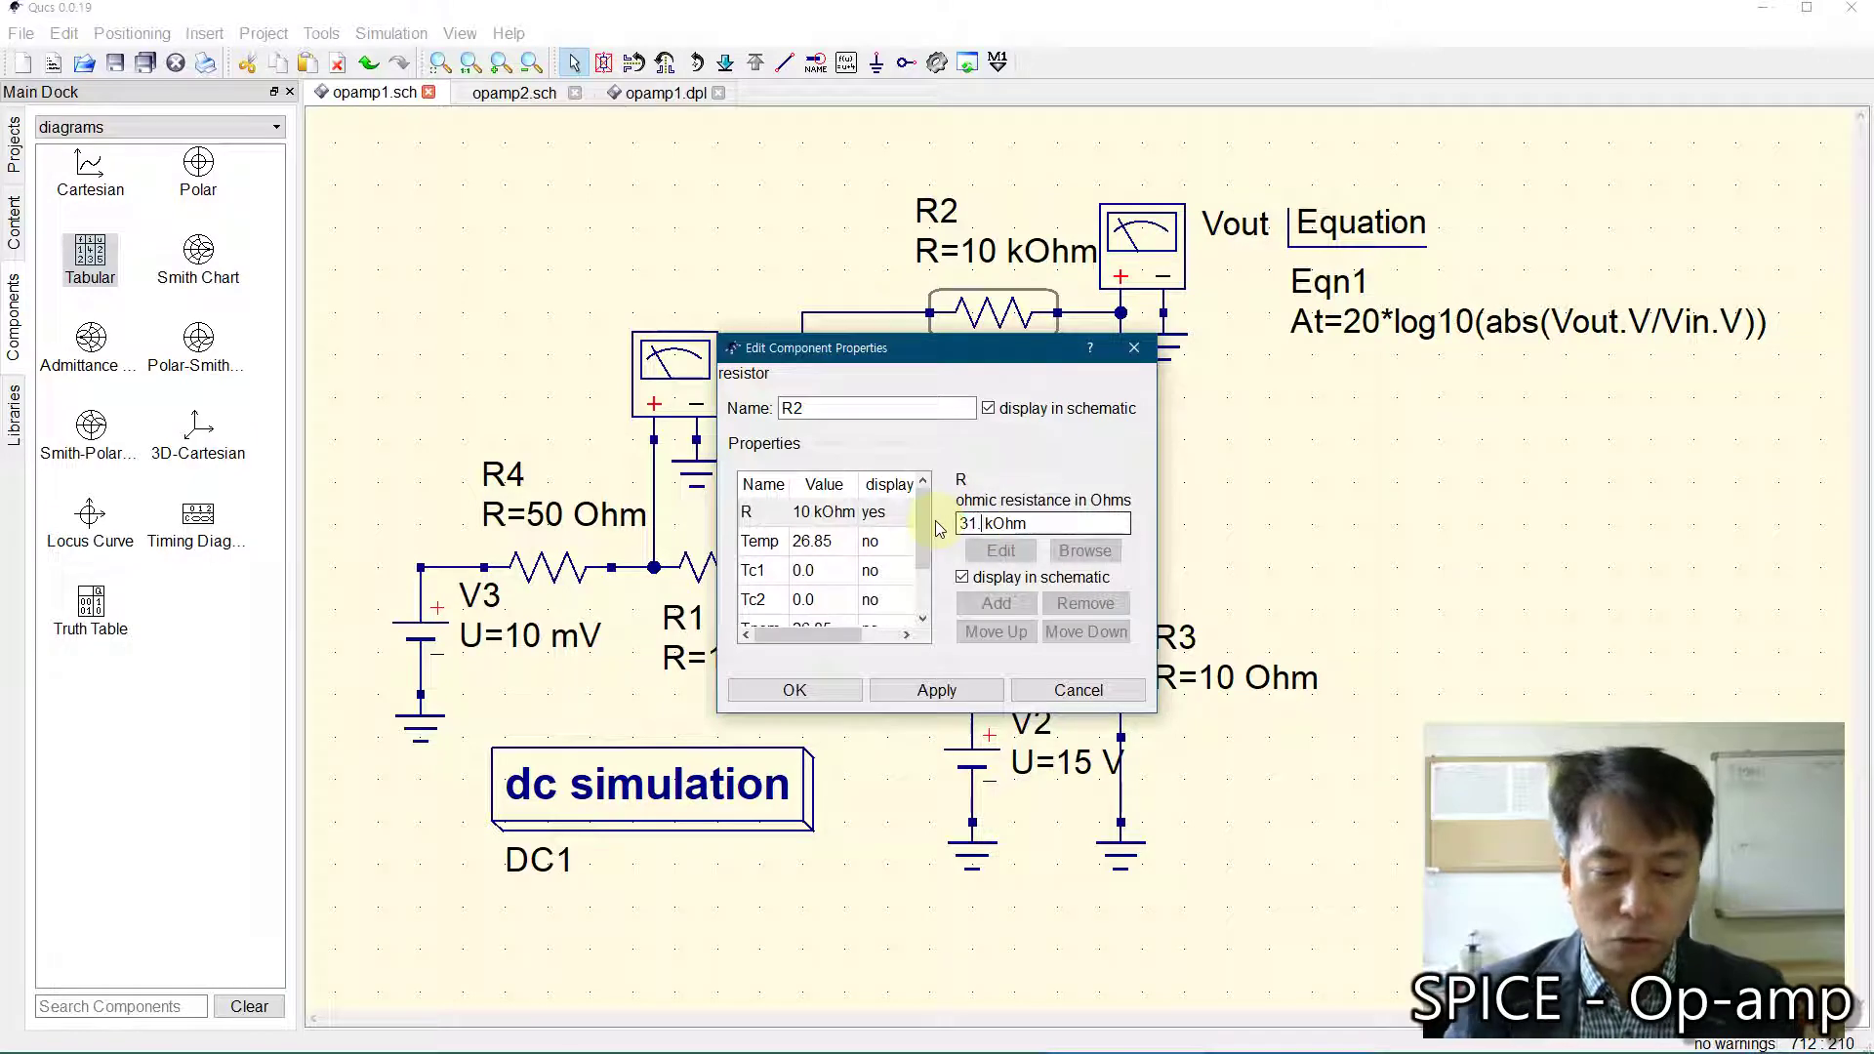
{"action": "type", "text": "6"}
{"action": "left_click", "coordinate": [794, 690]}
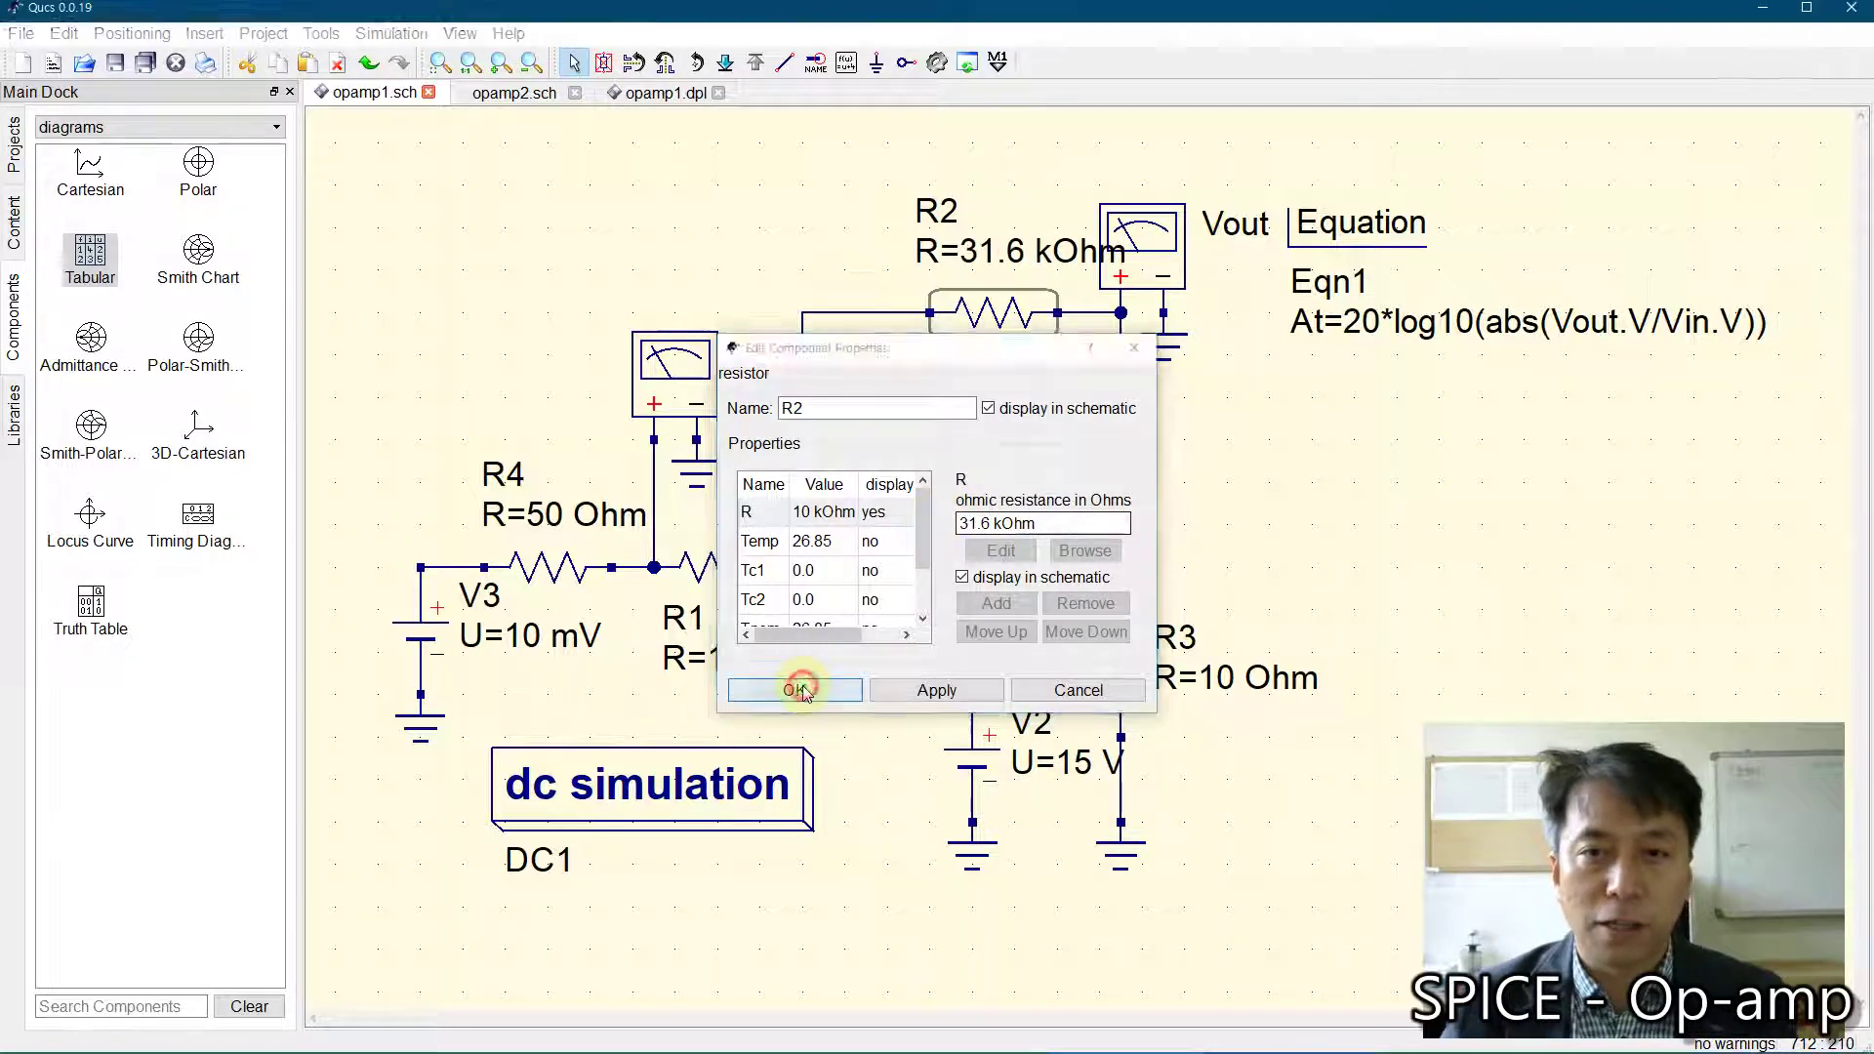
{"action": "left_click", "coordinate": [556, 213]}
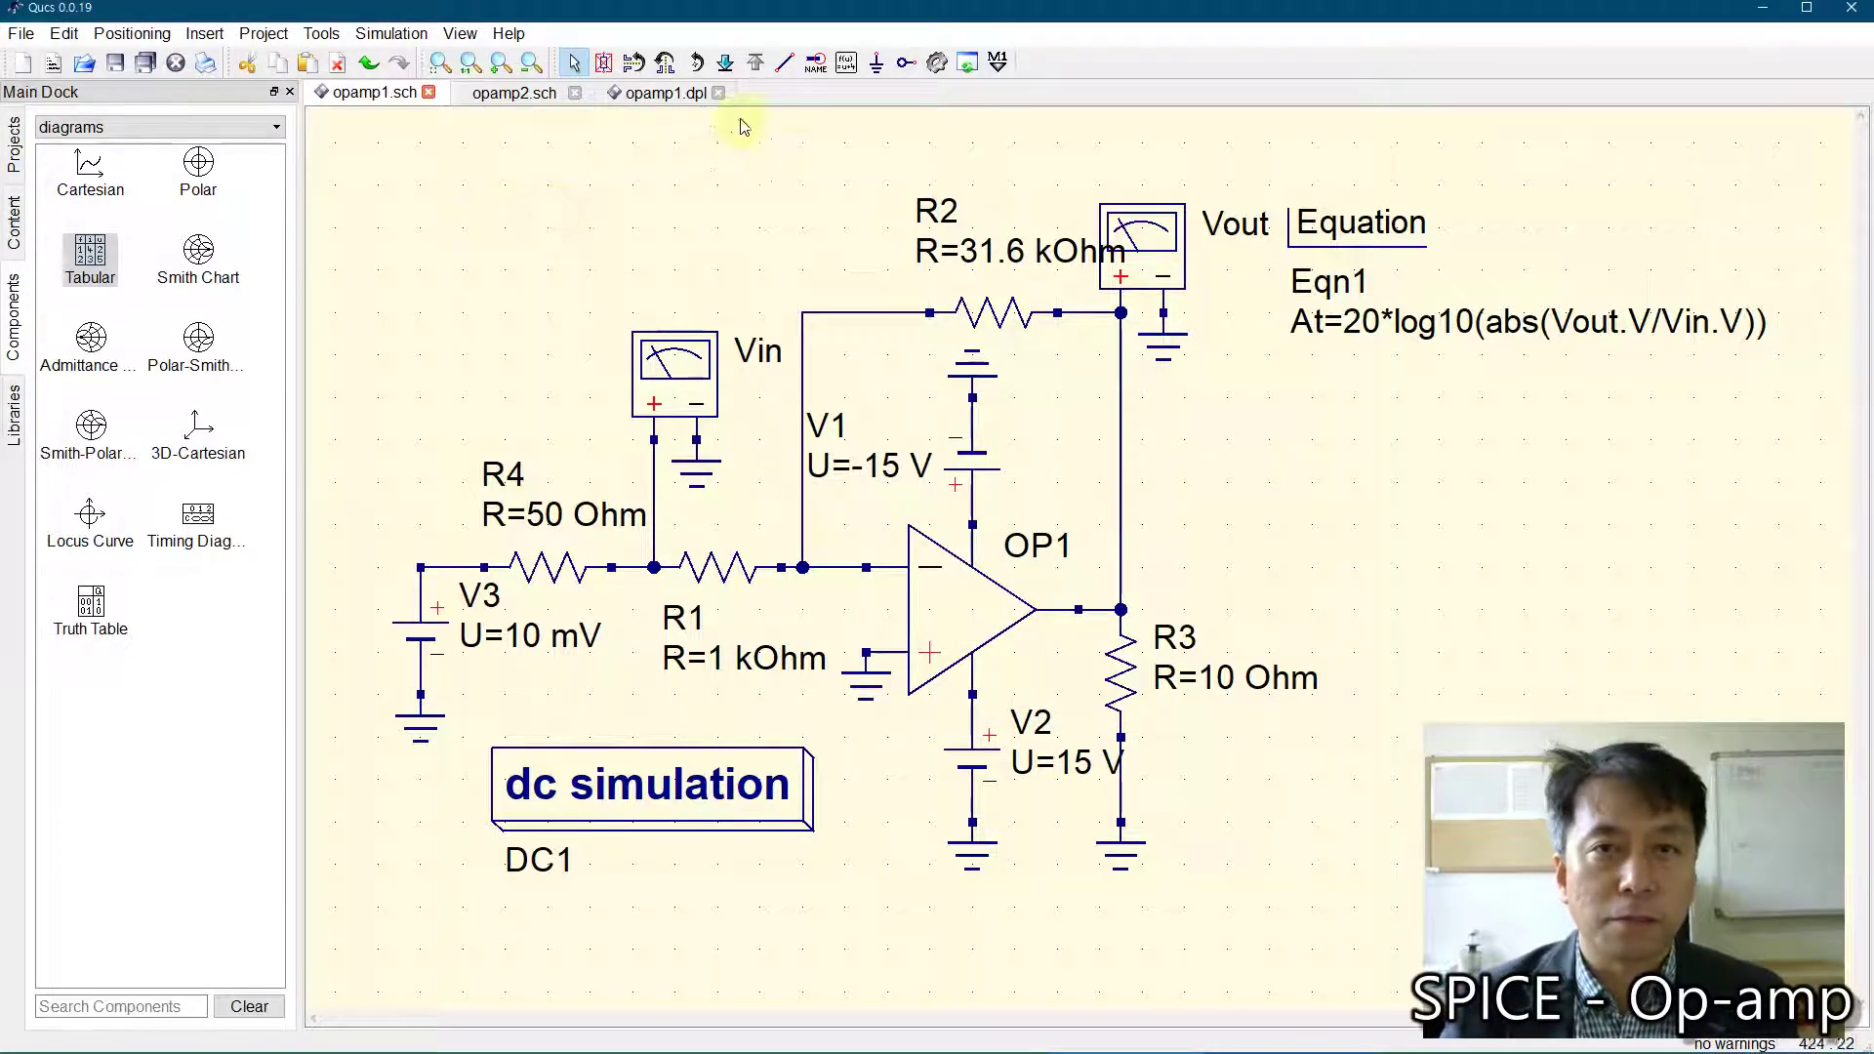
{"action": "left_click", "coordinate": [935, 62]}
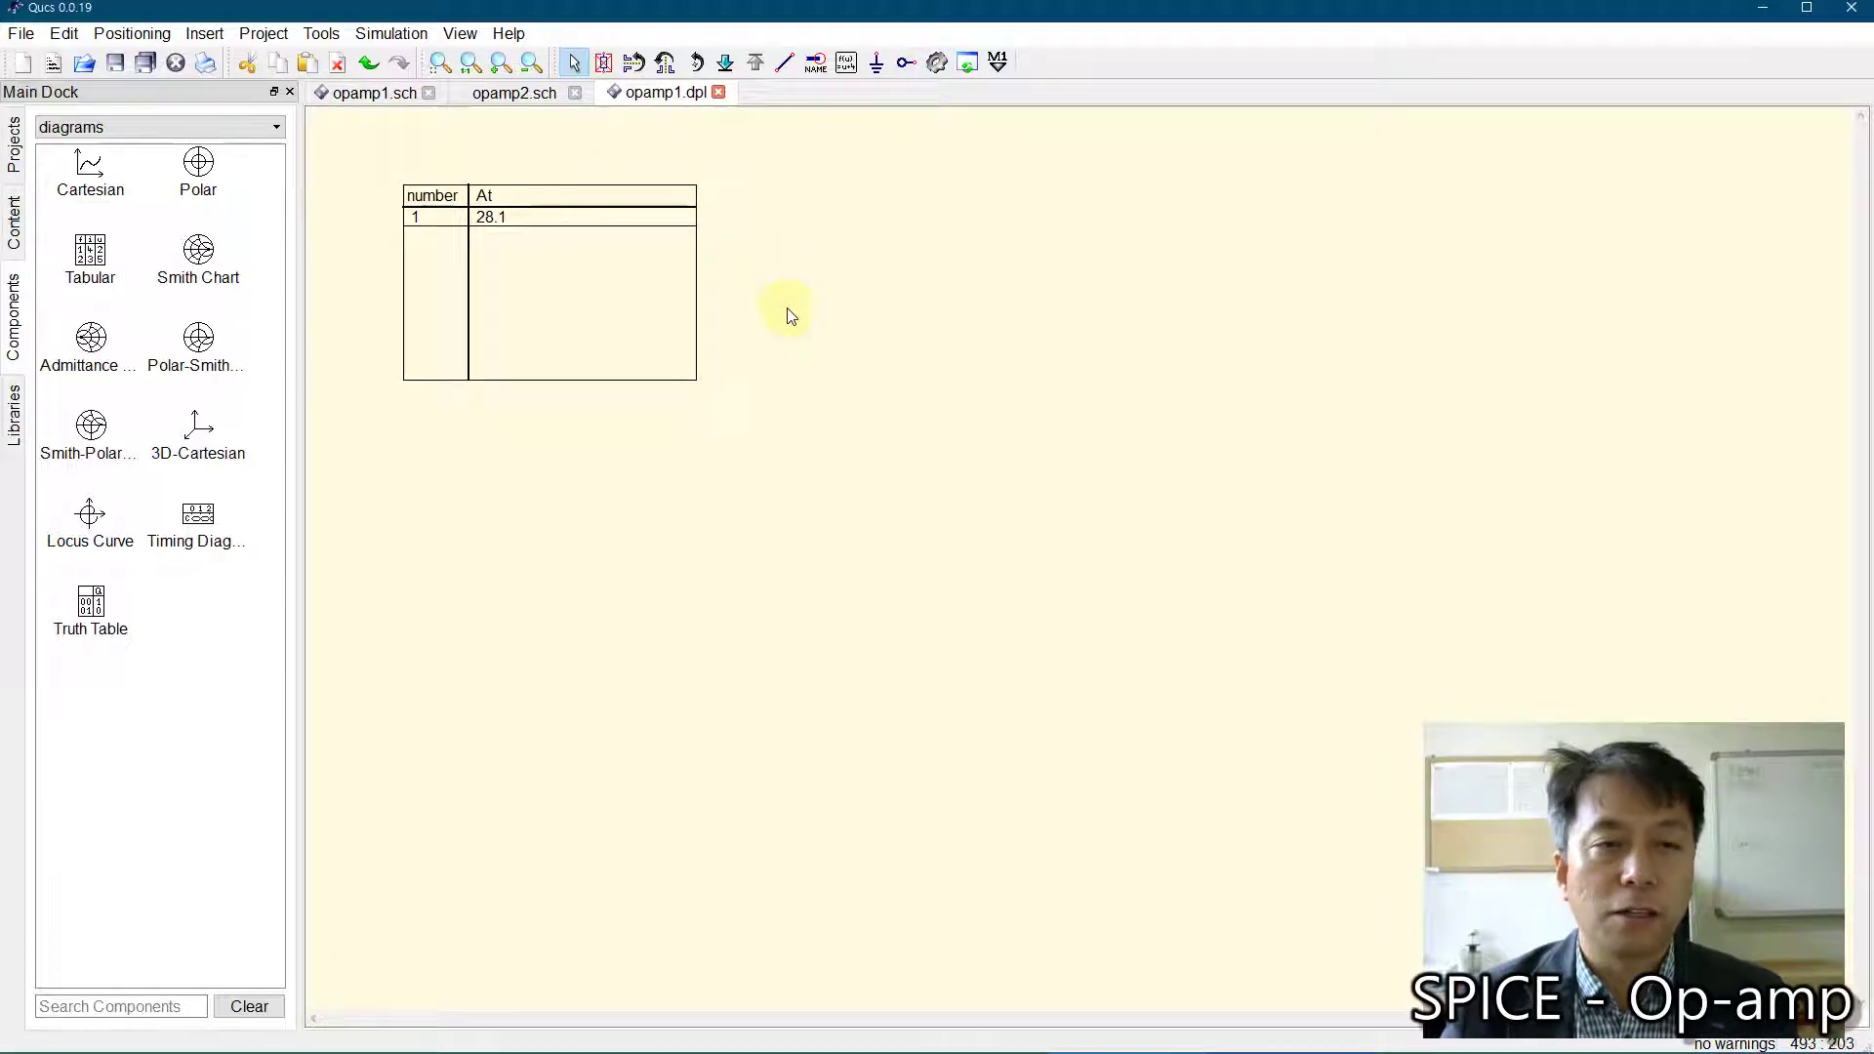
Step: Set the number precision of the At entry in the results table to 5
{"action": "double_click", "coordinate": [527, 317]}
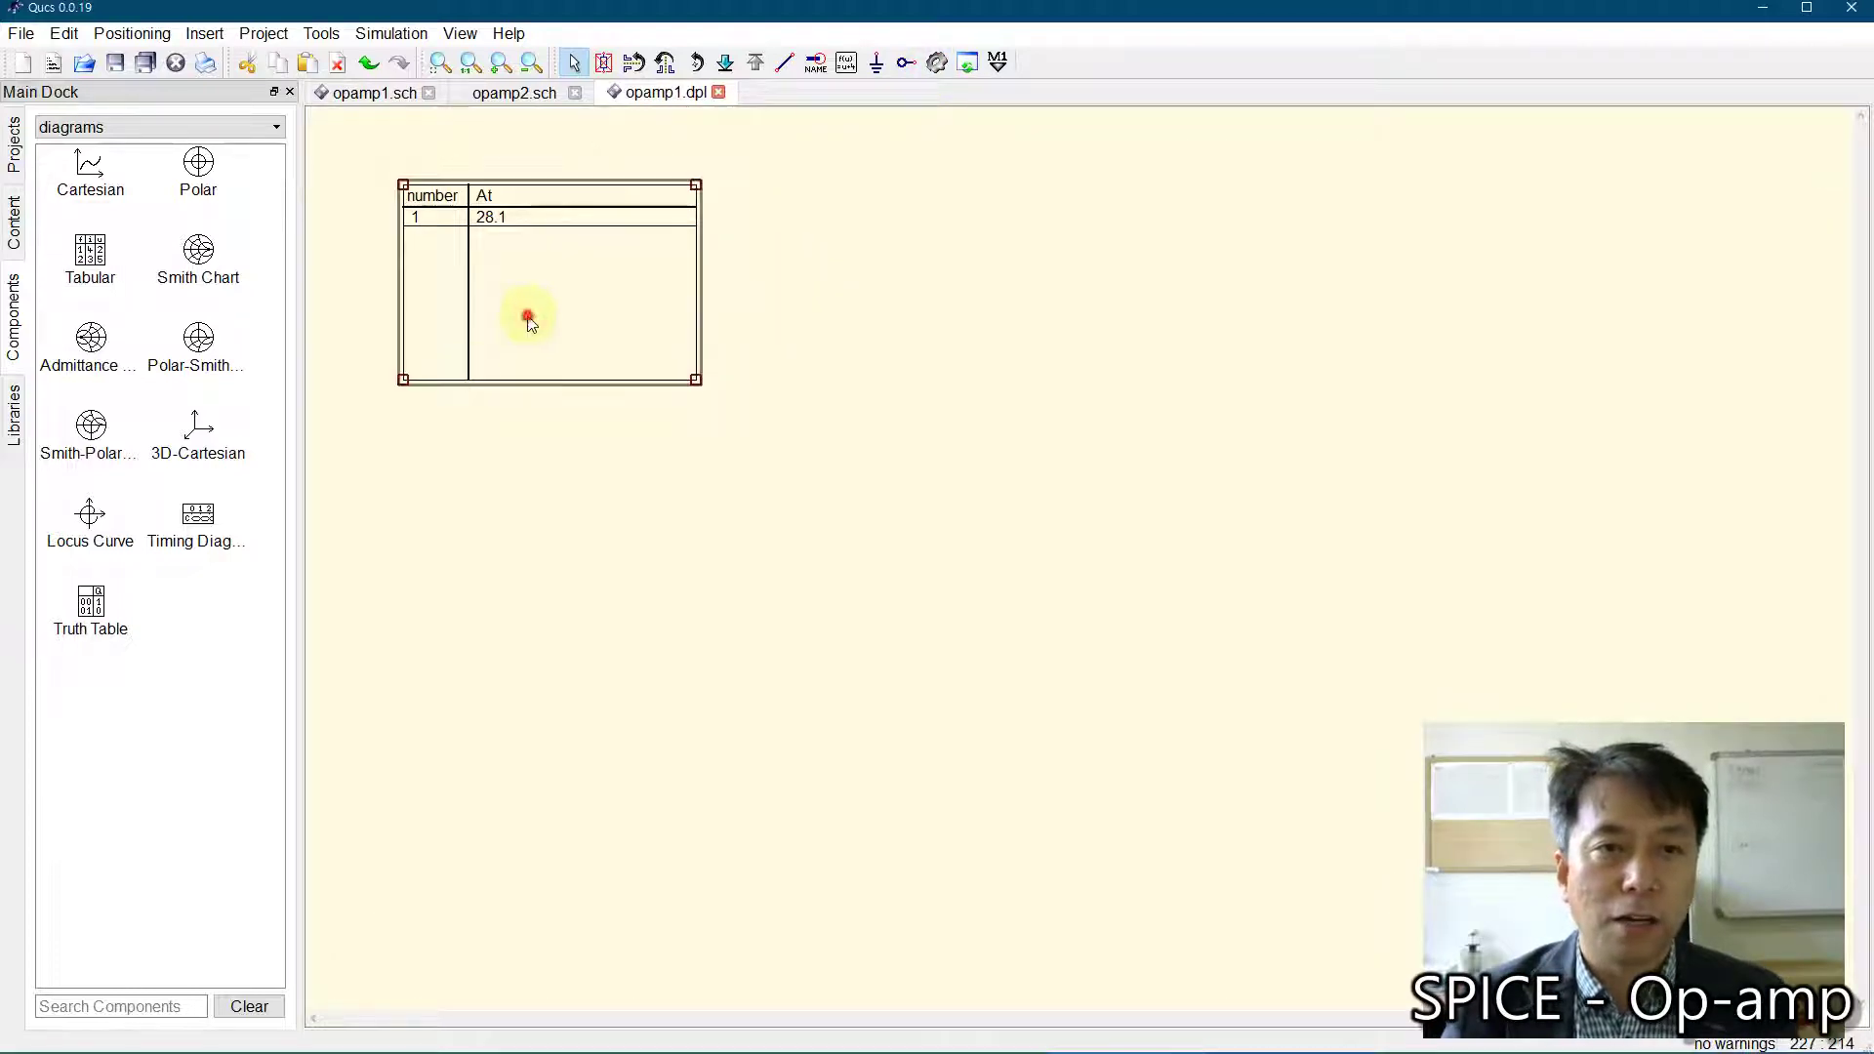
{"action": "left_click", "coordinate": [984, 478]}
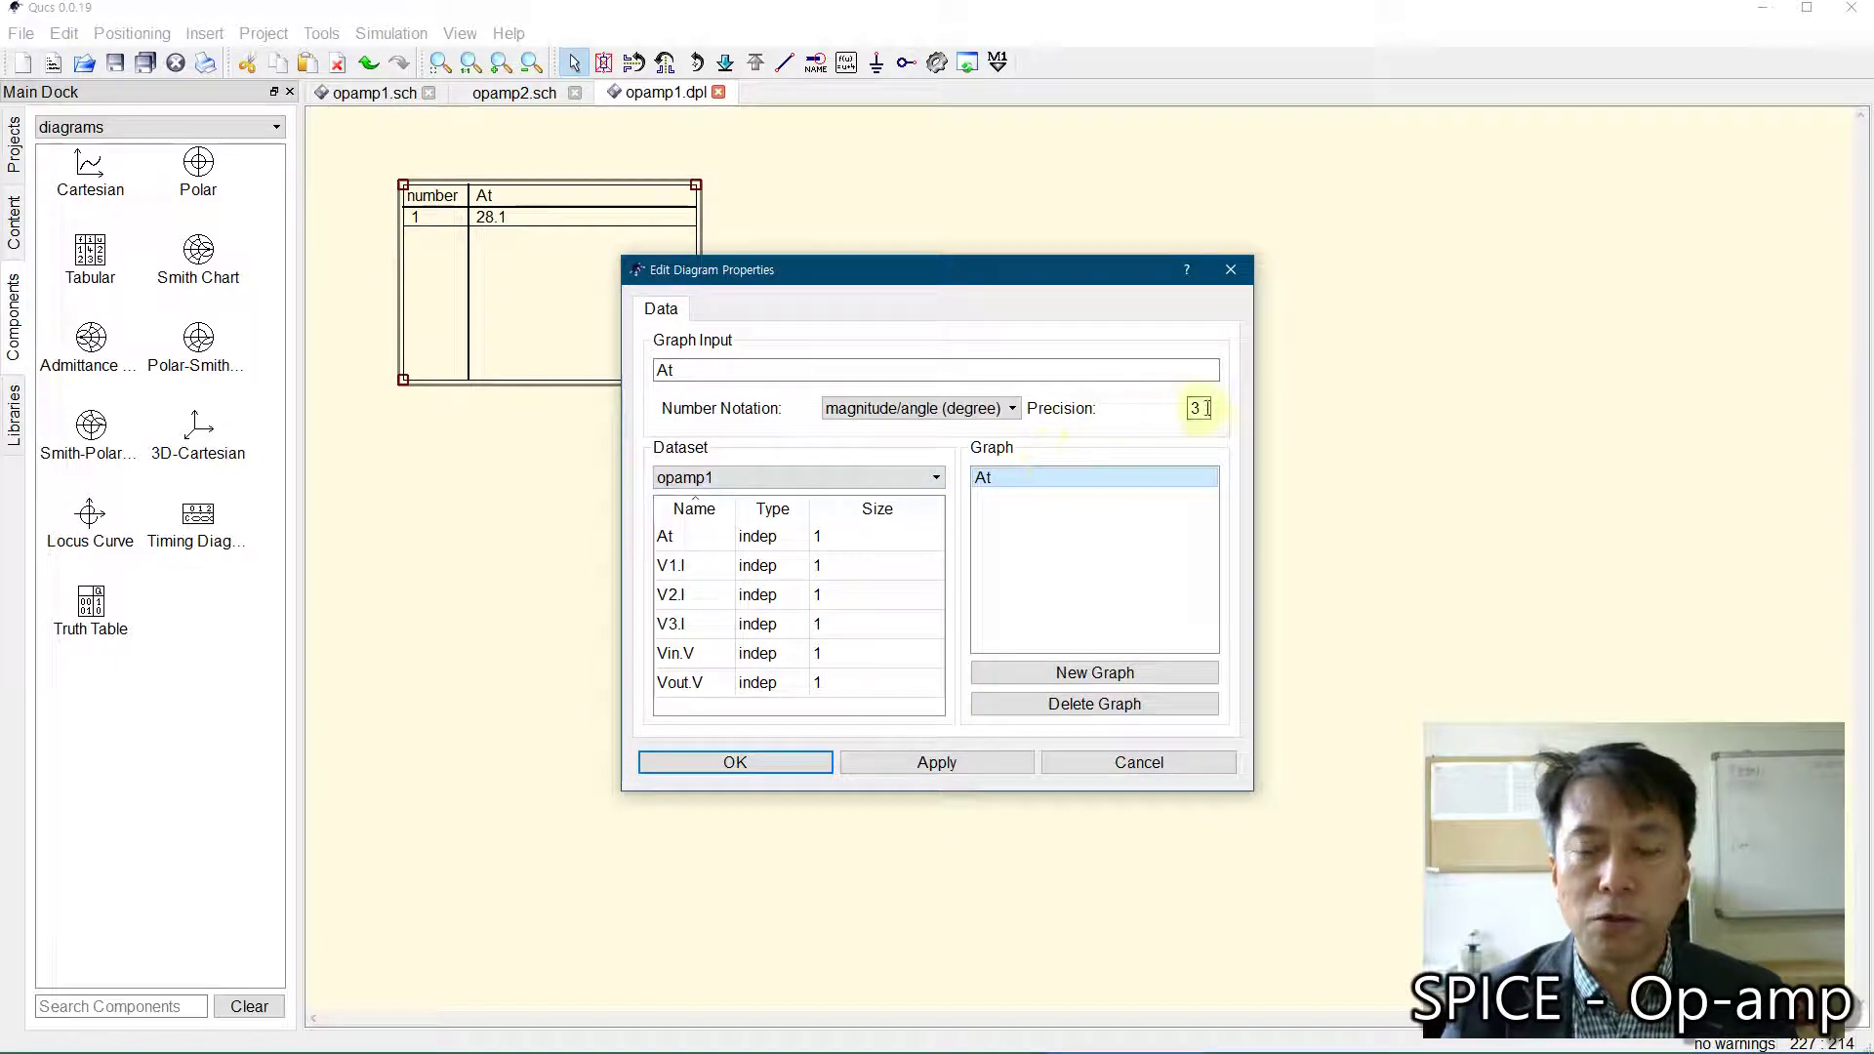
{"action": "double_click", "coordinate": [1206, 408]}
{"action": "type", "text": "5"}
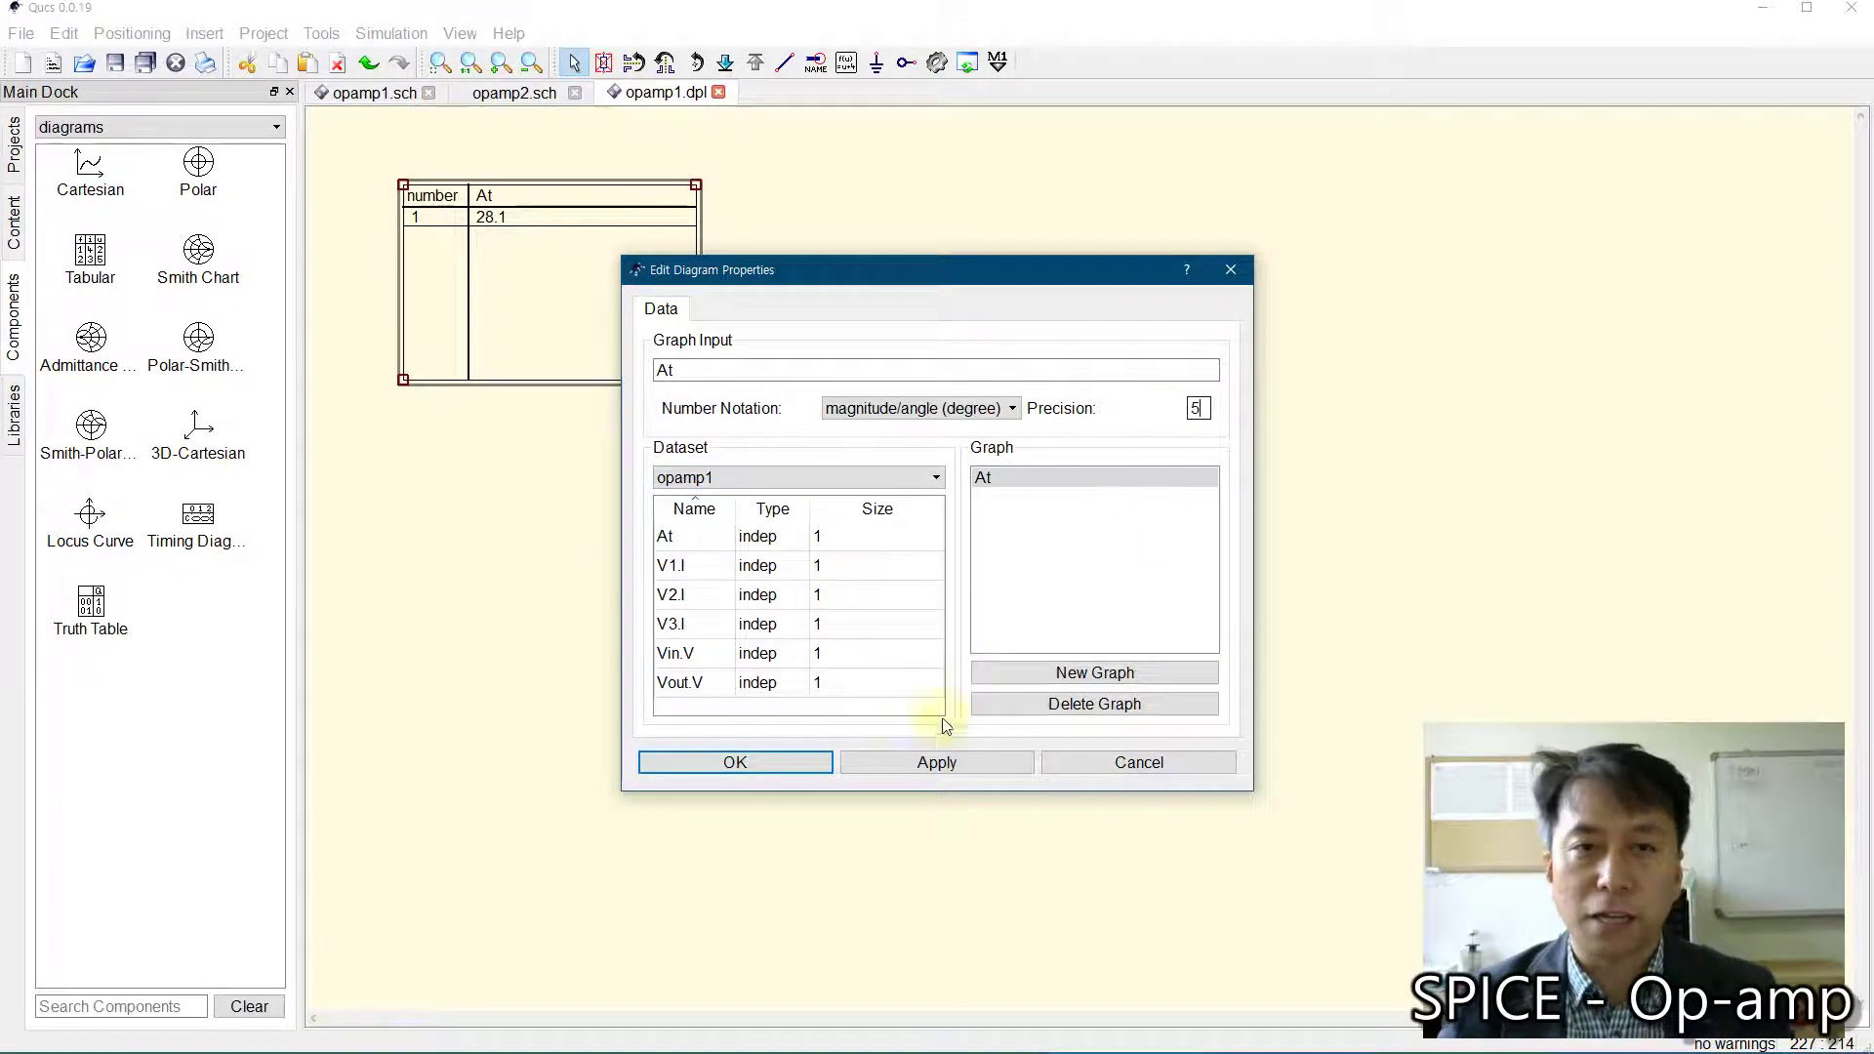
{"action": "left_click", "coordinate": [758, 763]}
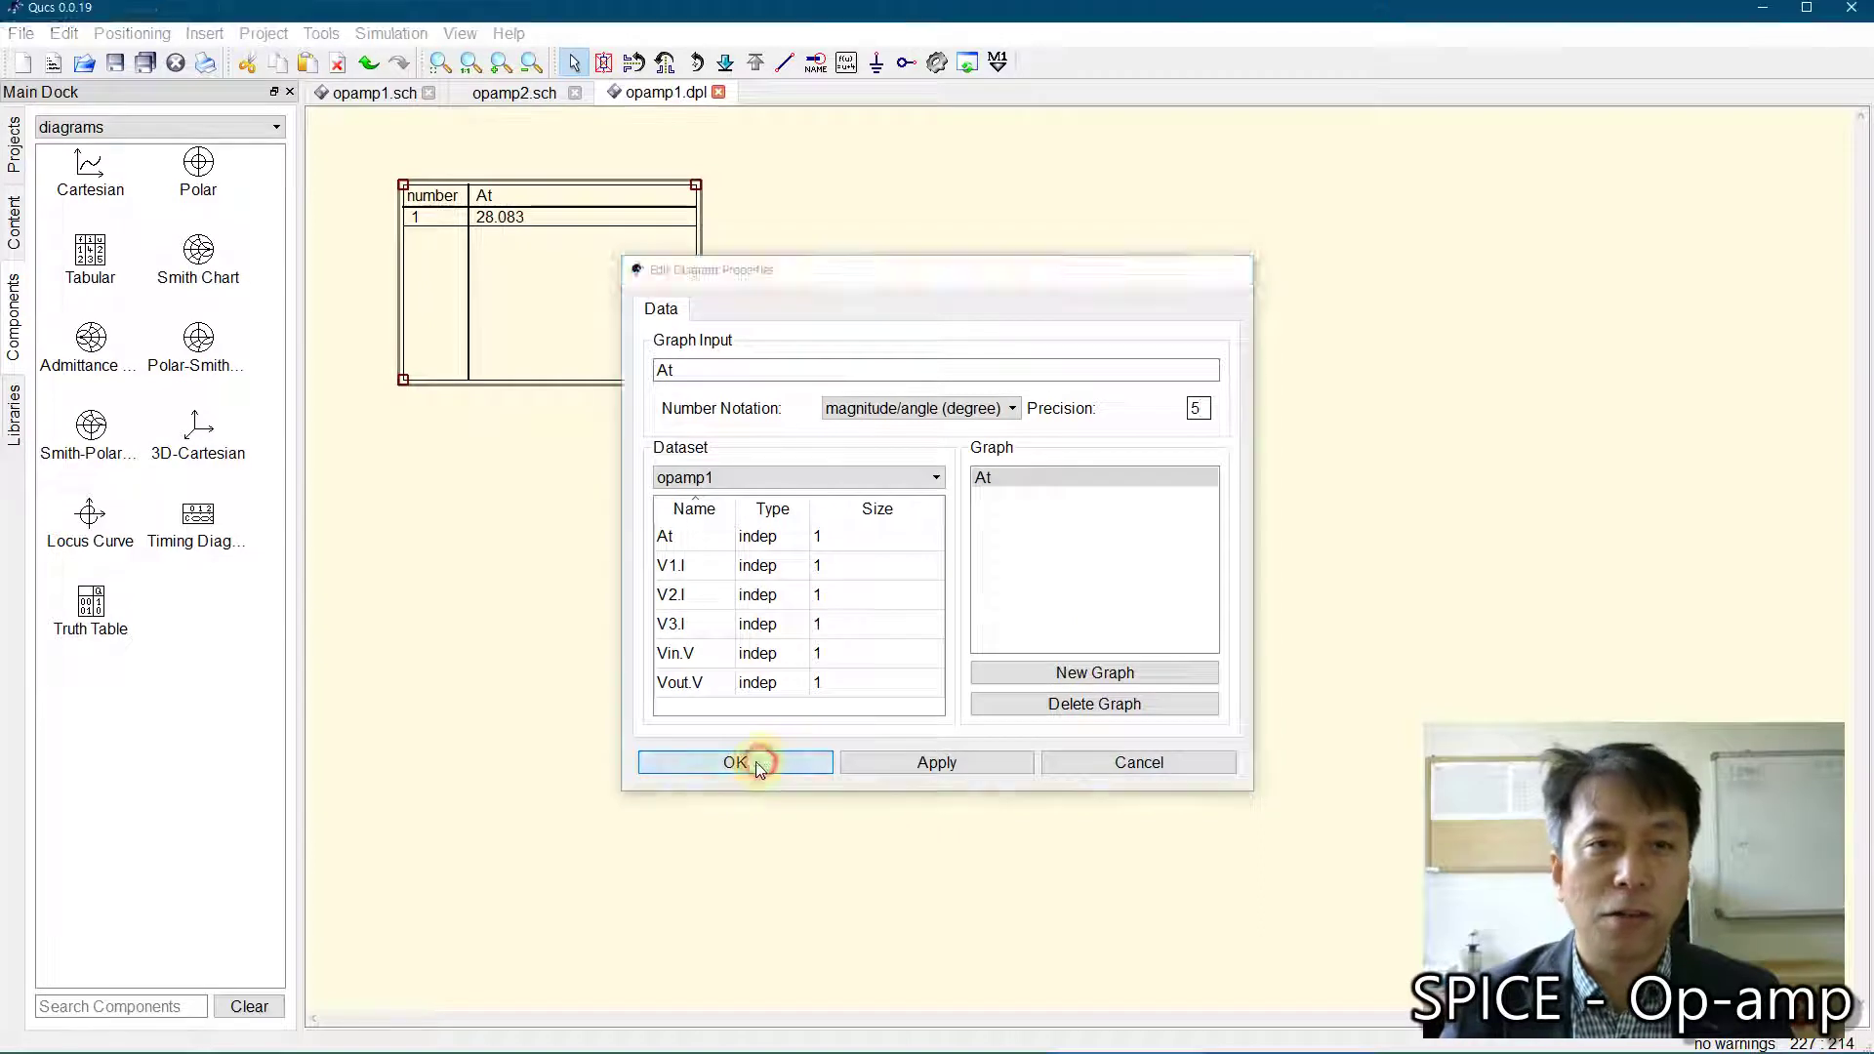
{"action": "left_click", "coordinate": [503, 544]}
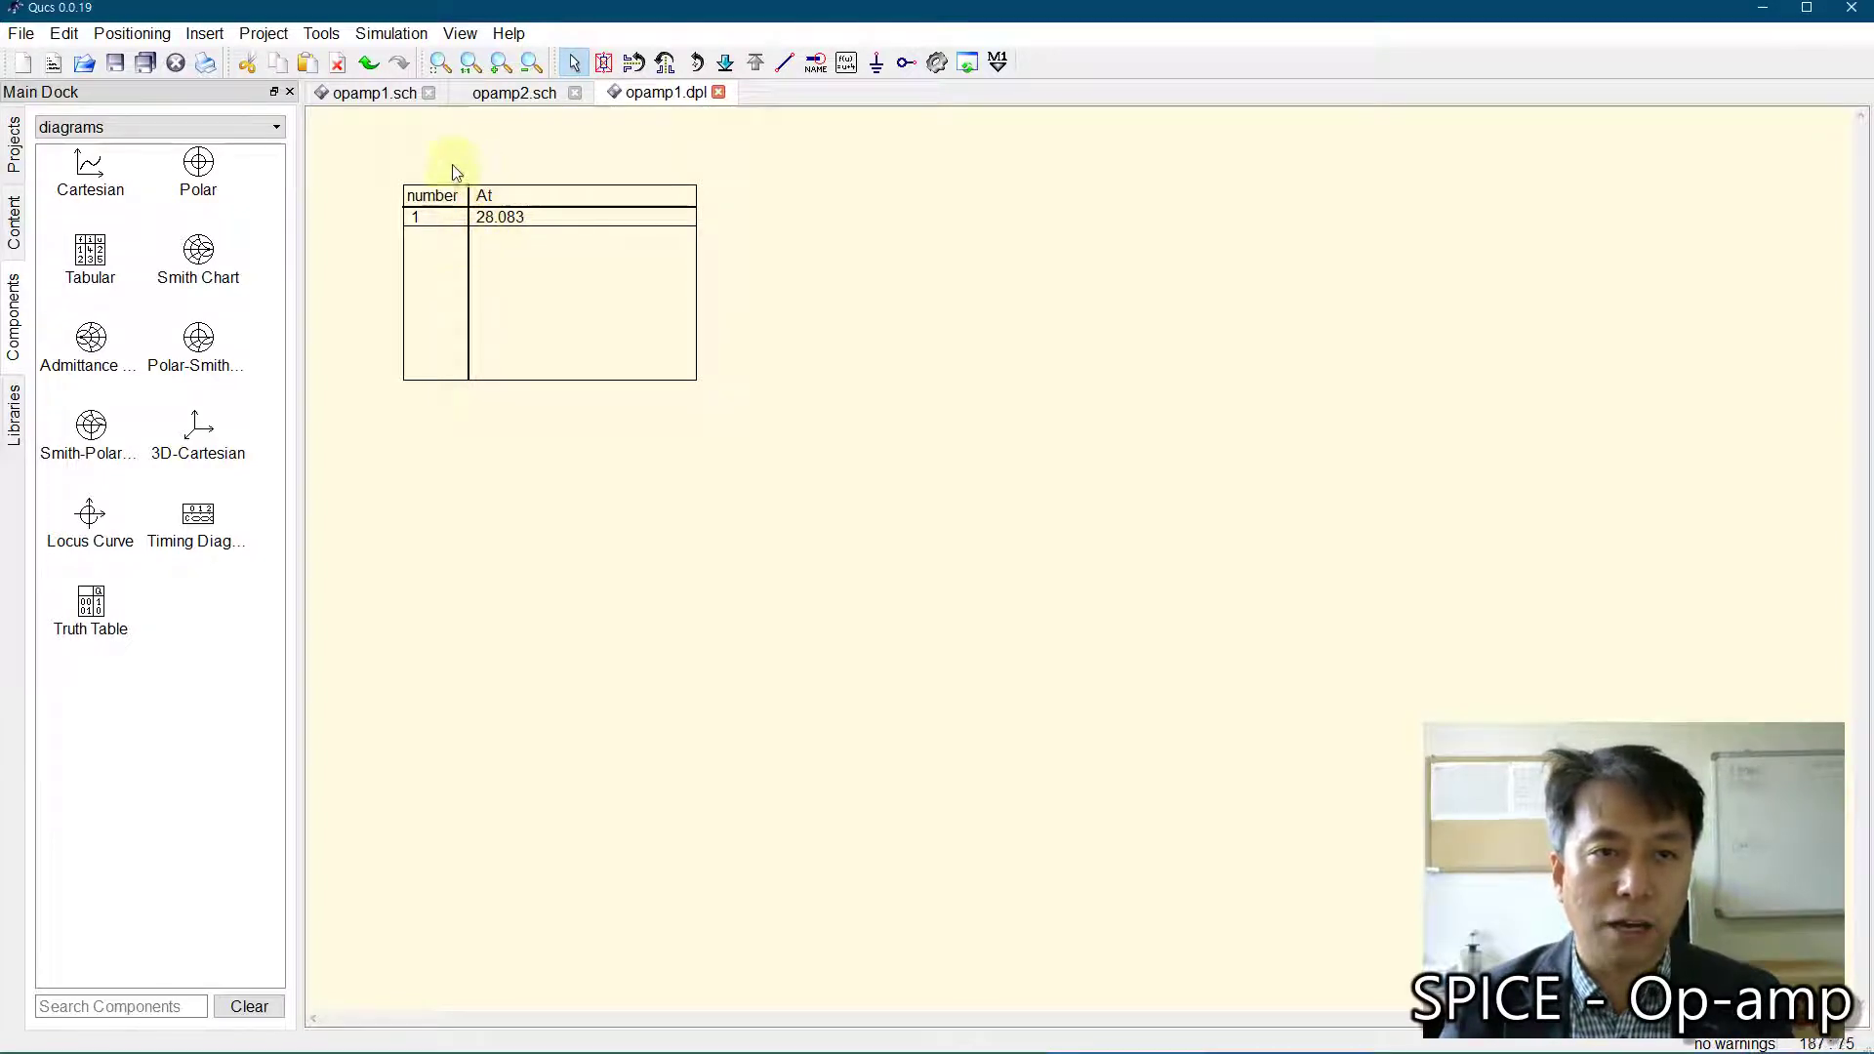
Step: Return to the schematic, set R2 to 33 kOhm and simulate again
{"action": "left_click", "coordinate": [372, 95]}
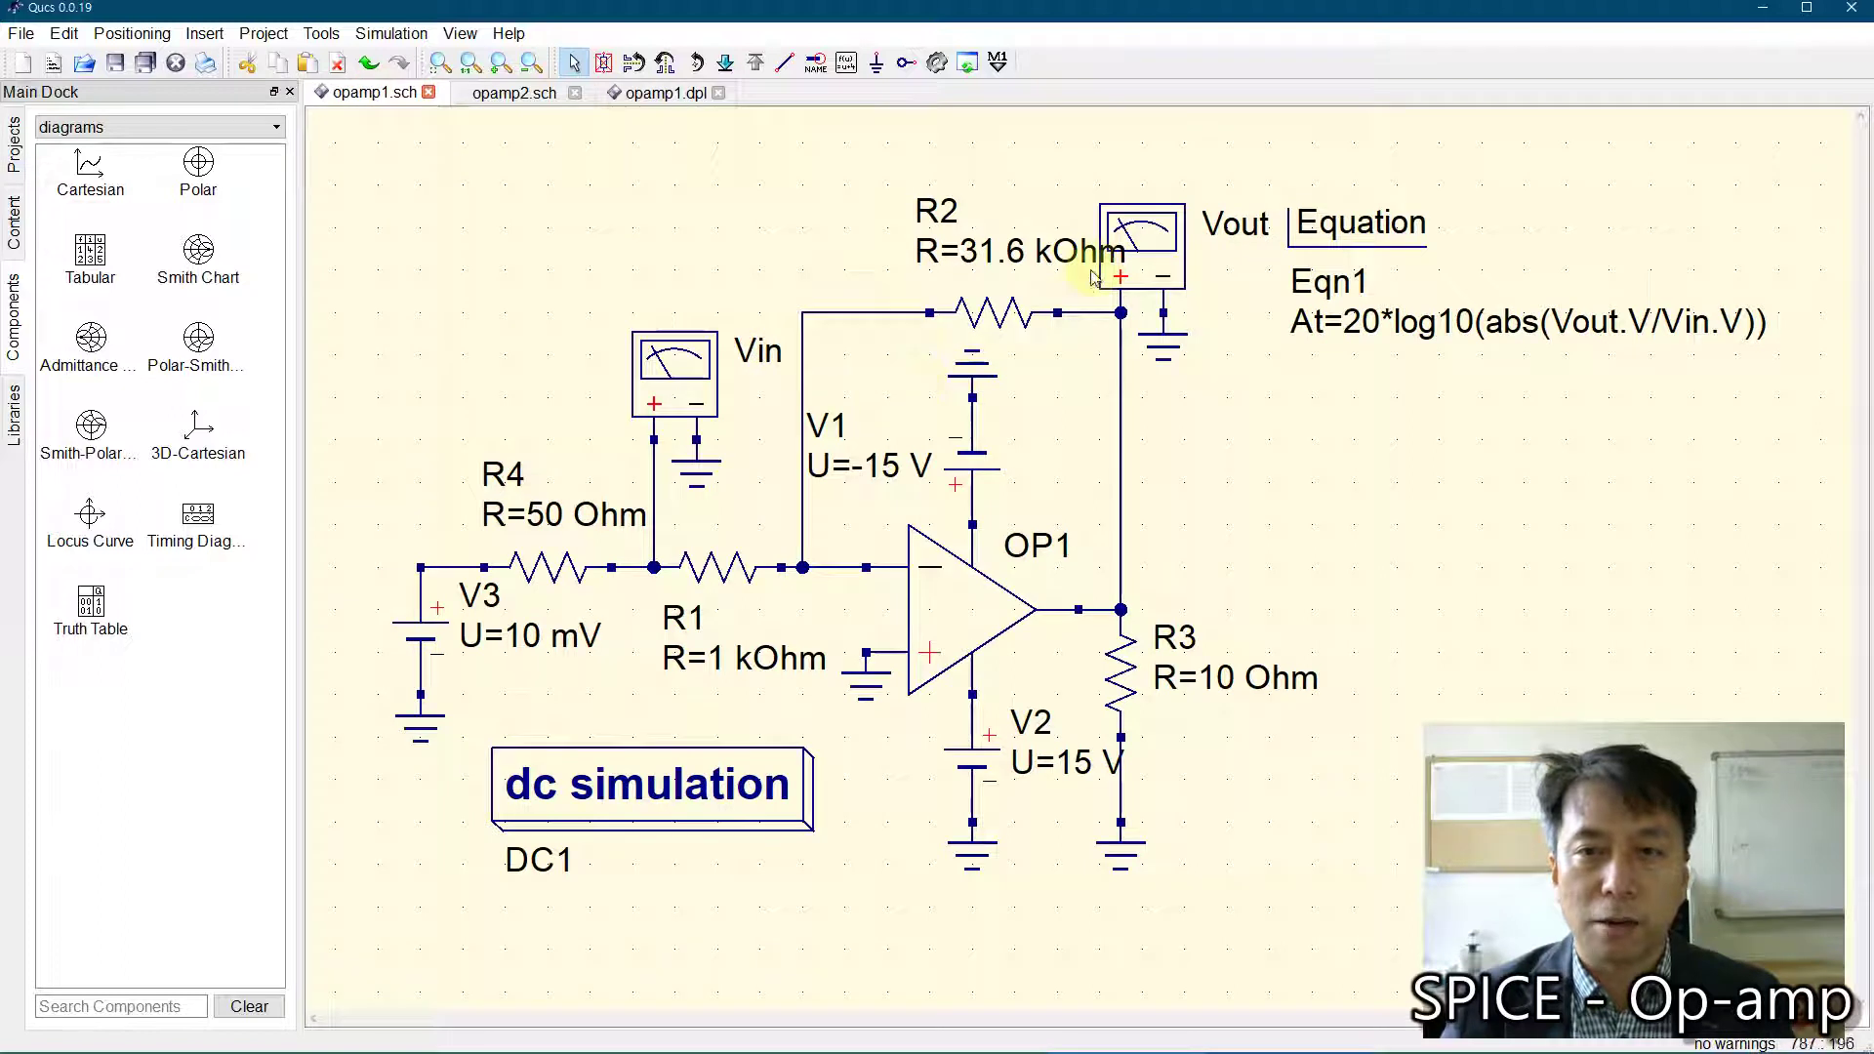
{"action": "double_click", "coordinate": [1001, 314]}
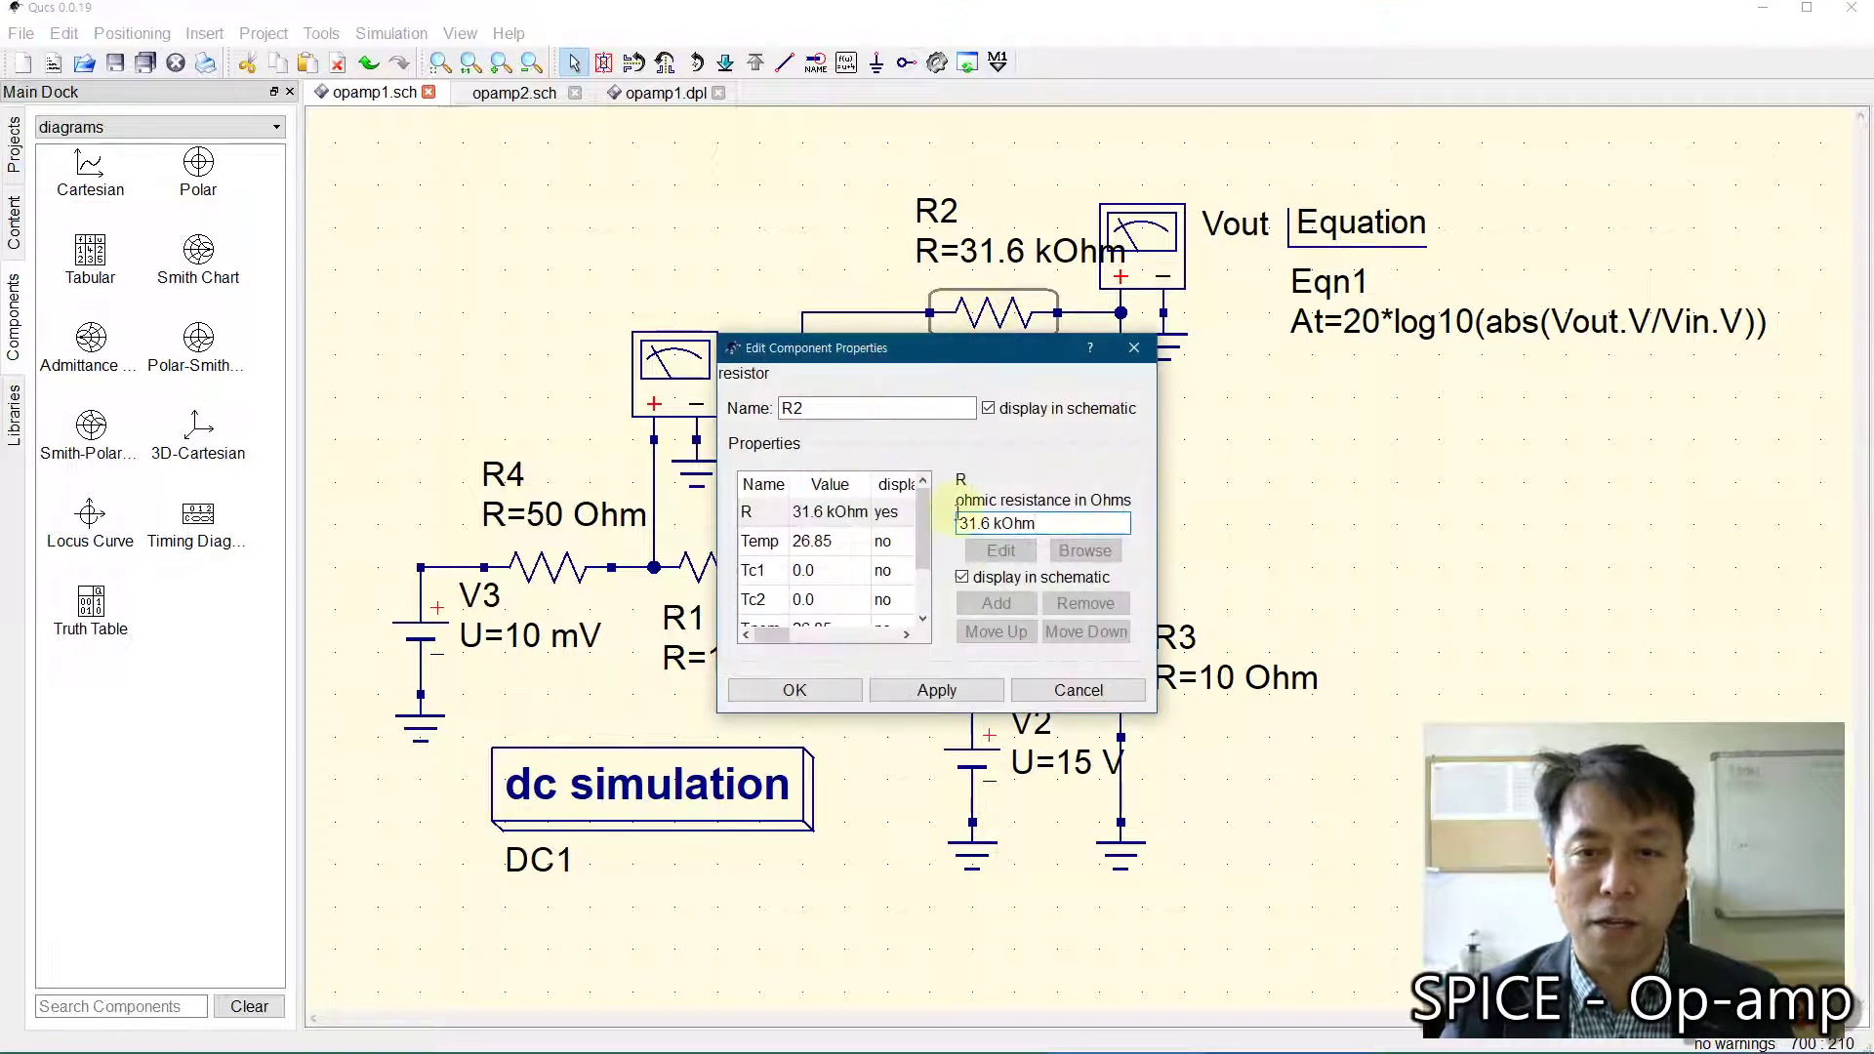
{"action": "double_click", "coordinate": [987, 525]}
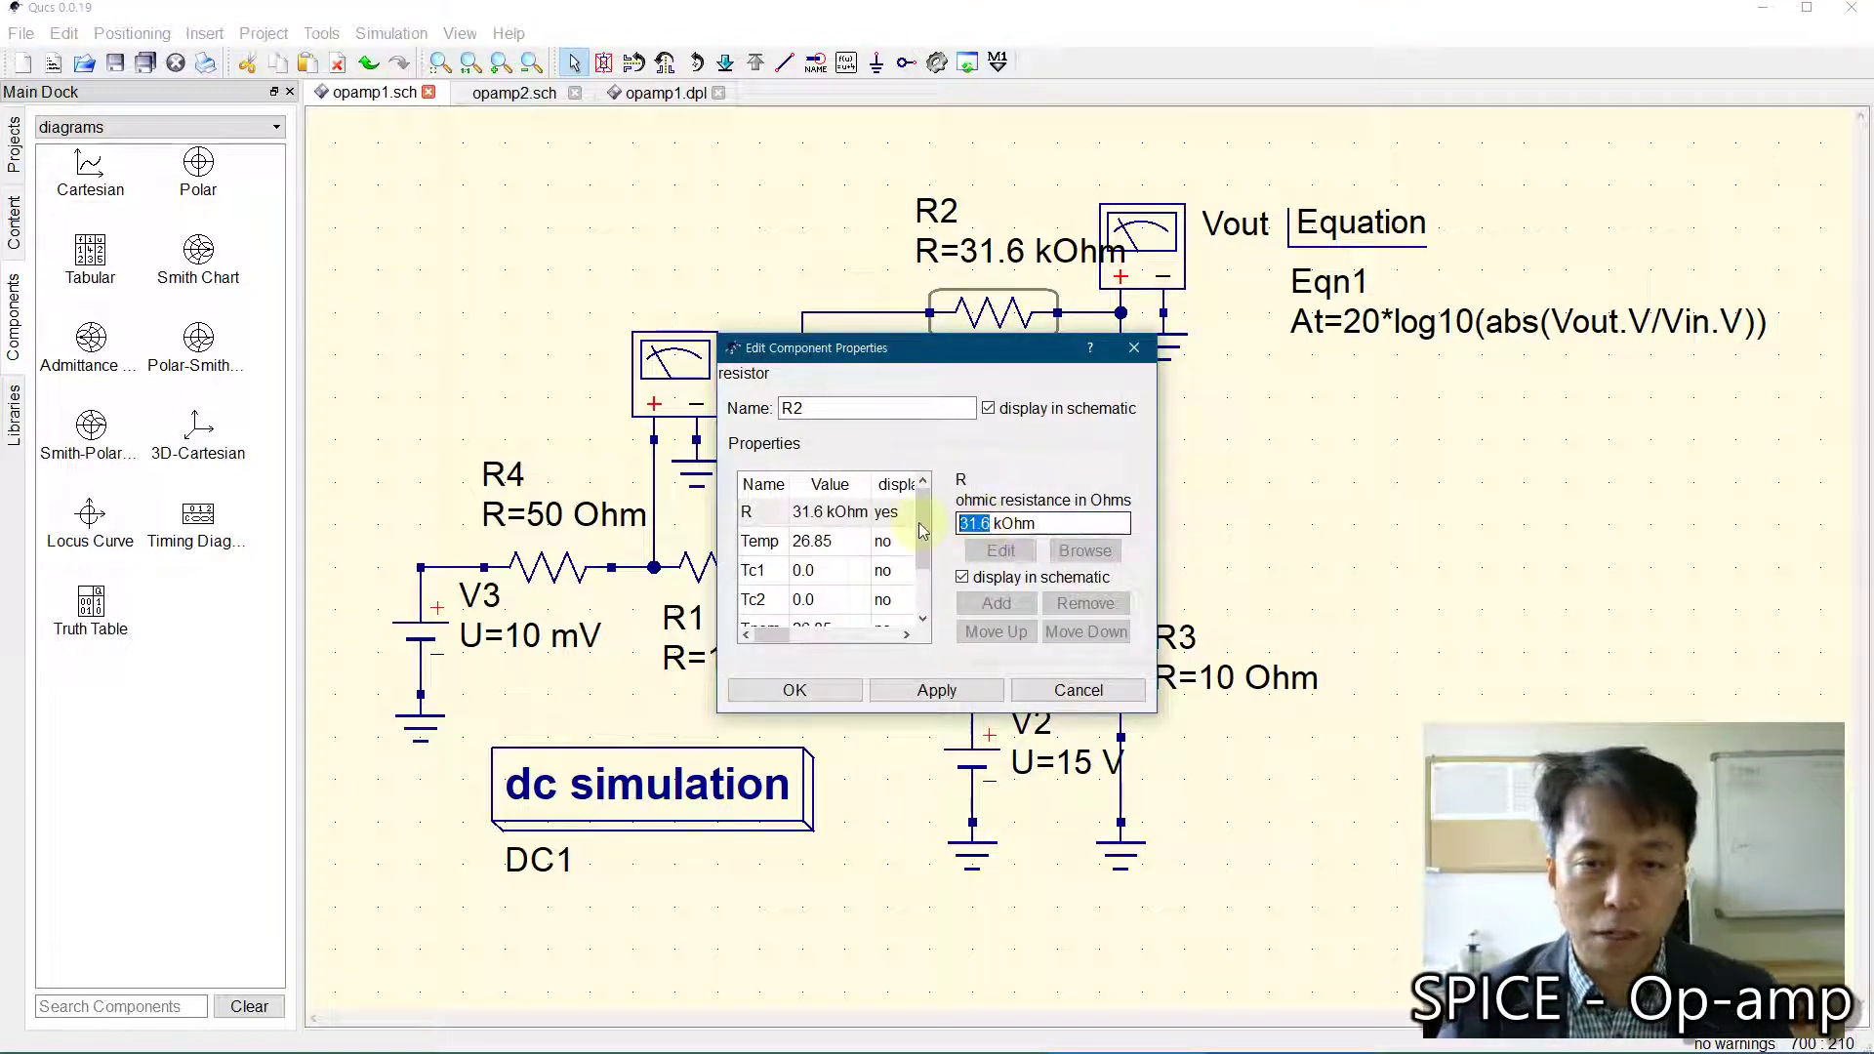
{"action": "type", "text": "33"}
{"action": "left_click", "coordinate": [806, 701]}
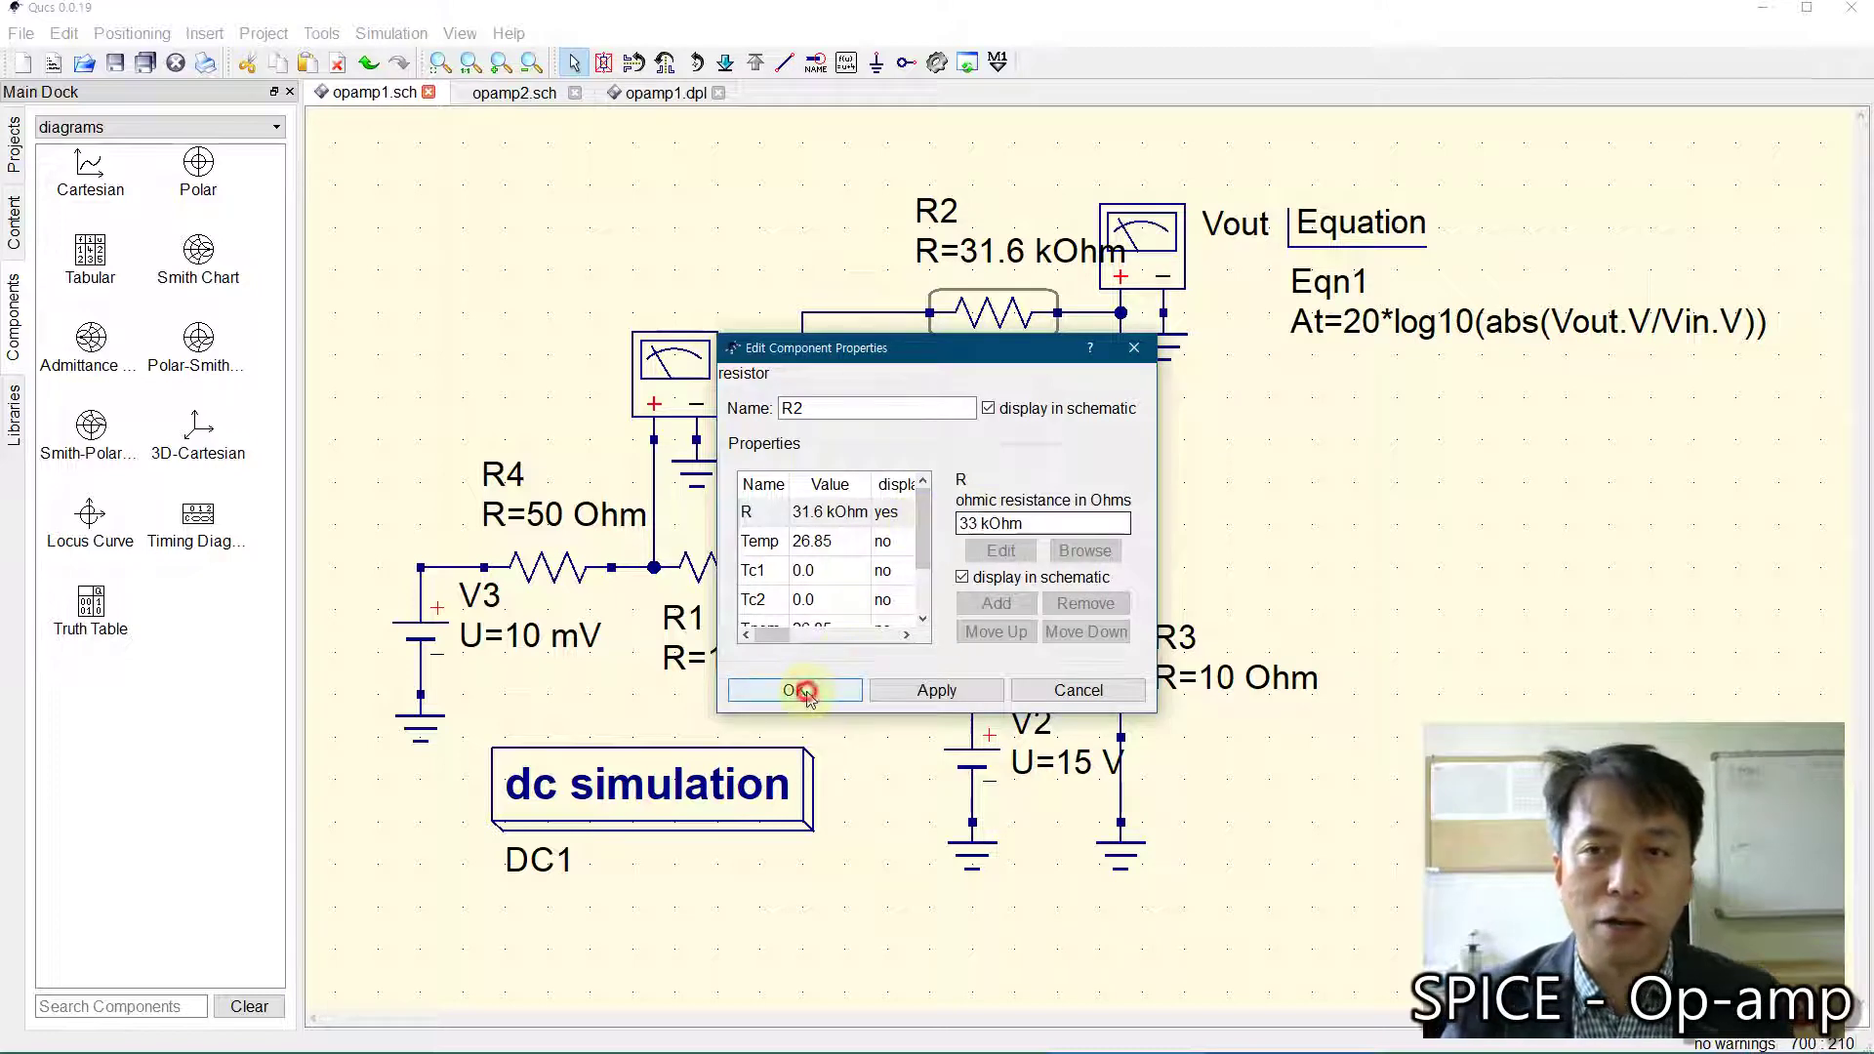
{"action": "left_click", "coordinate": [937, 62]}
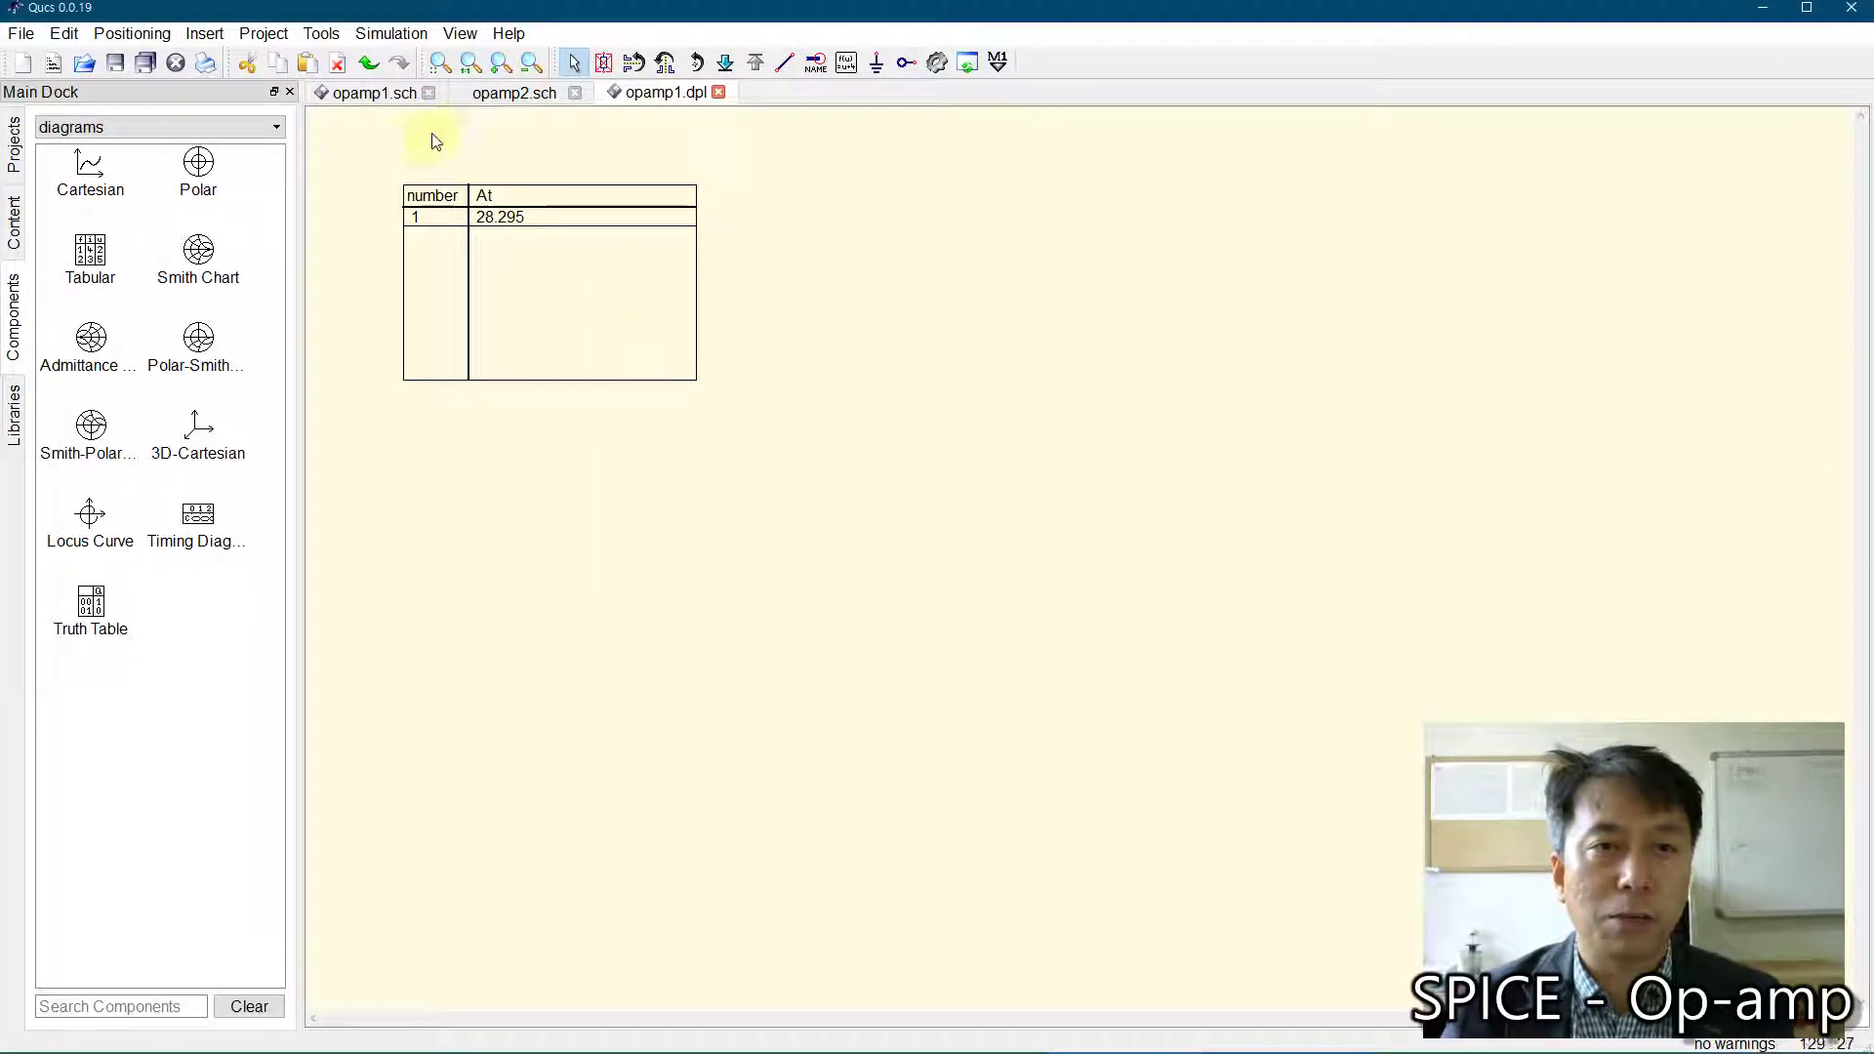
Step: Set R2 to 40 kOhm in the schematic and rerun the DC simulation
{"action": "left_click", "coordinate": [366, 92]}
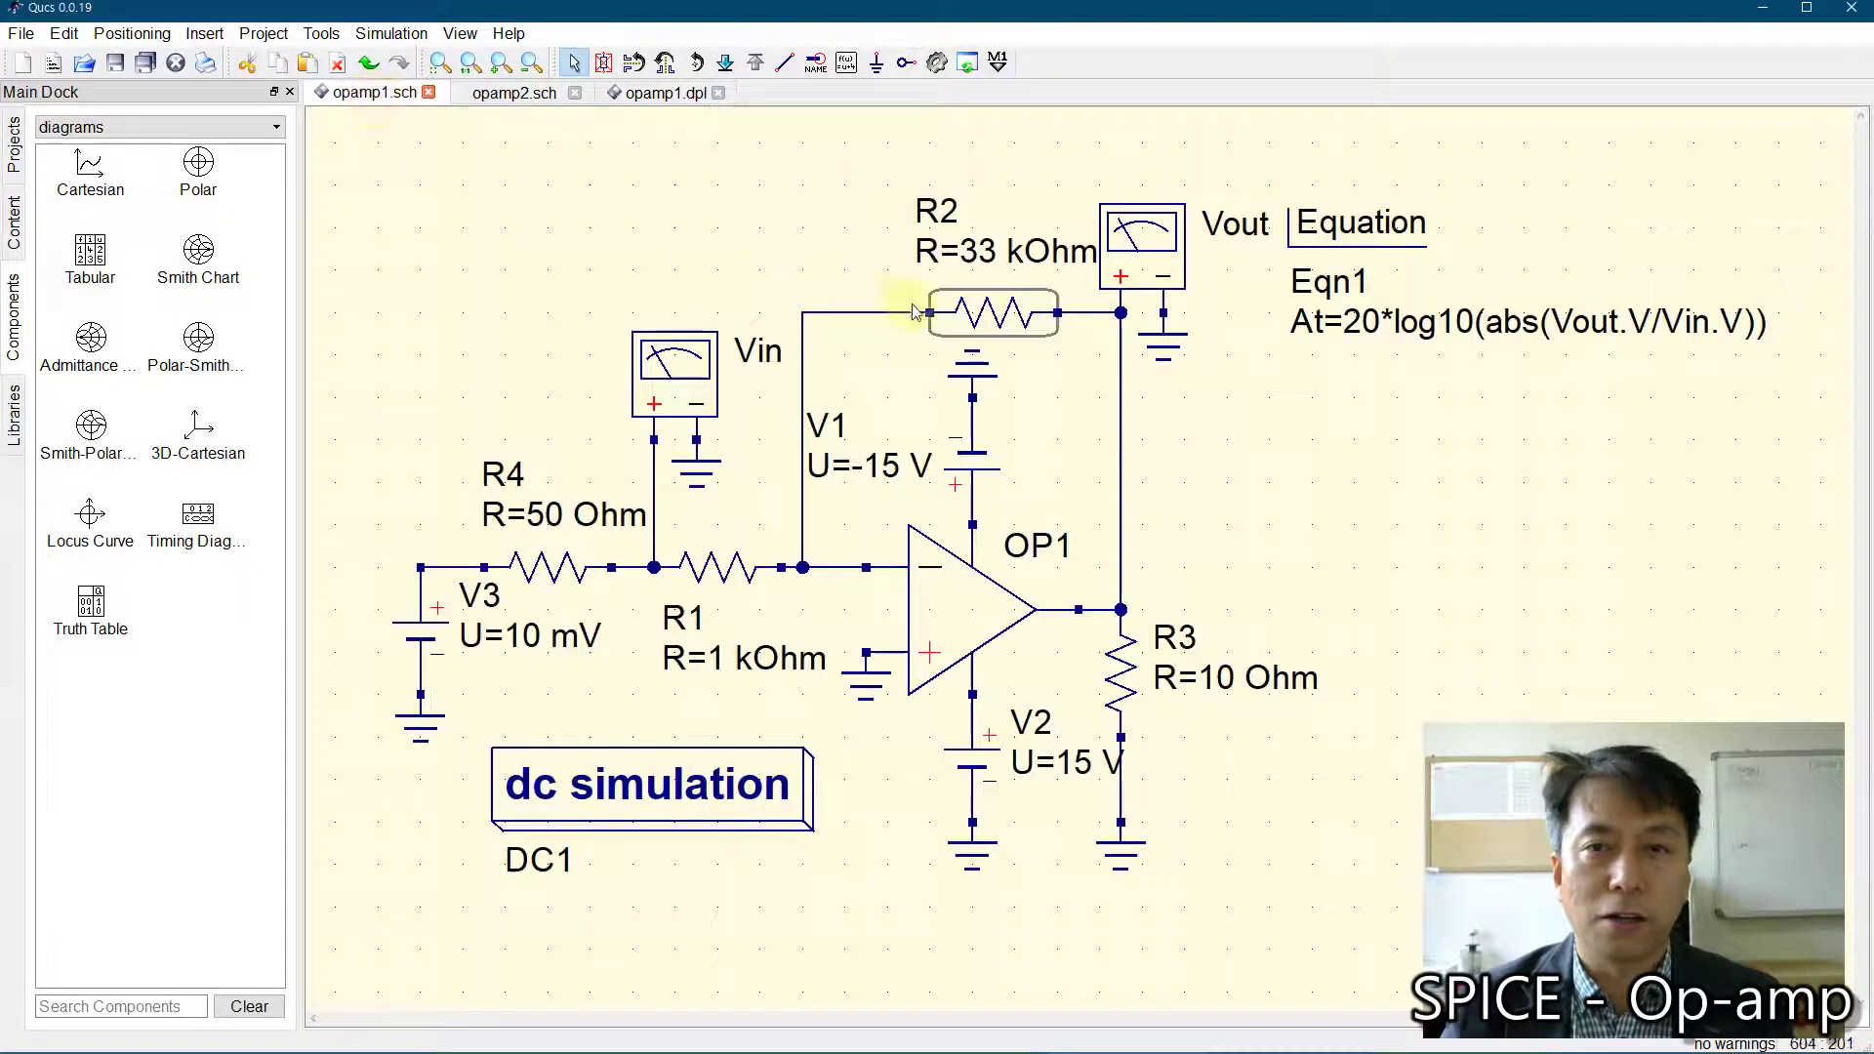
{"action": "double_click", "coordinate": [982, 315]}
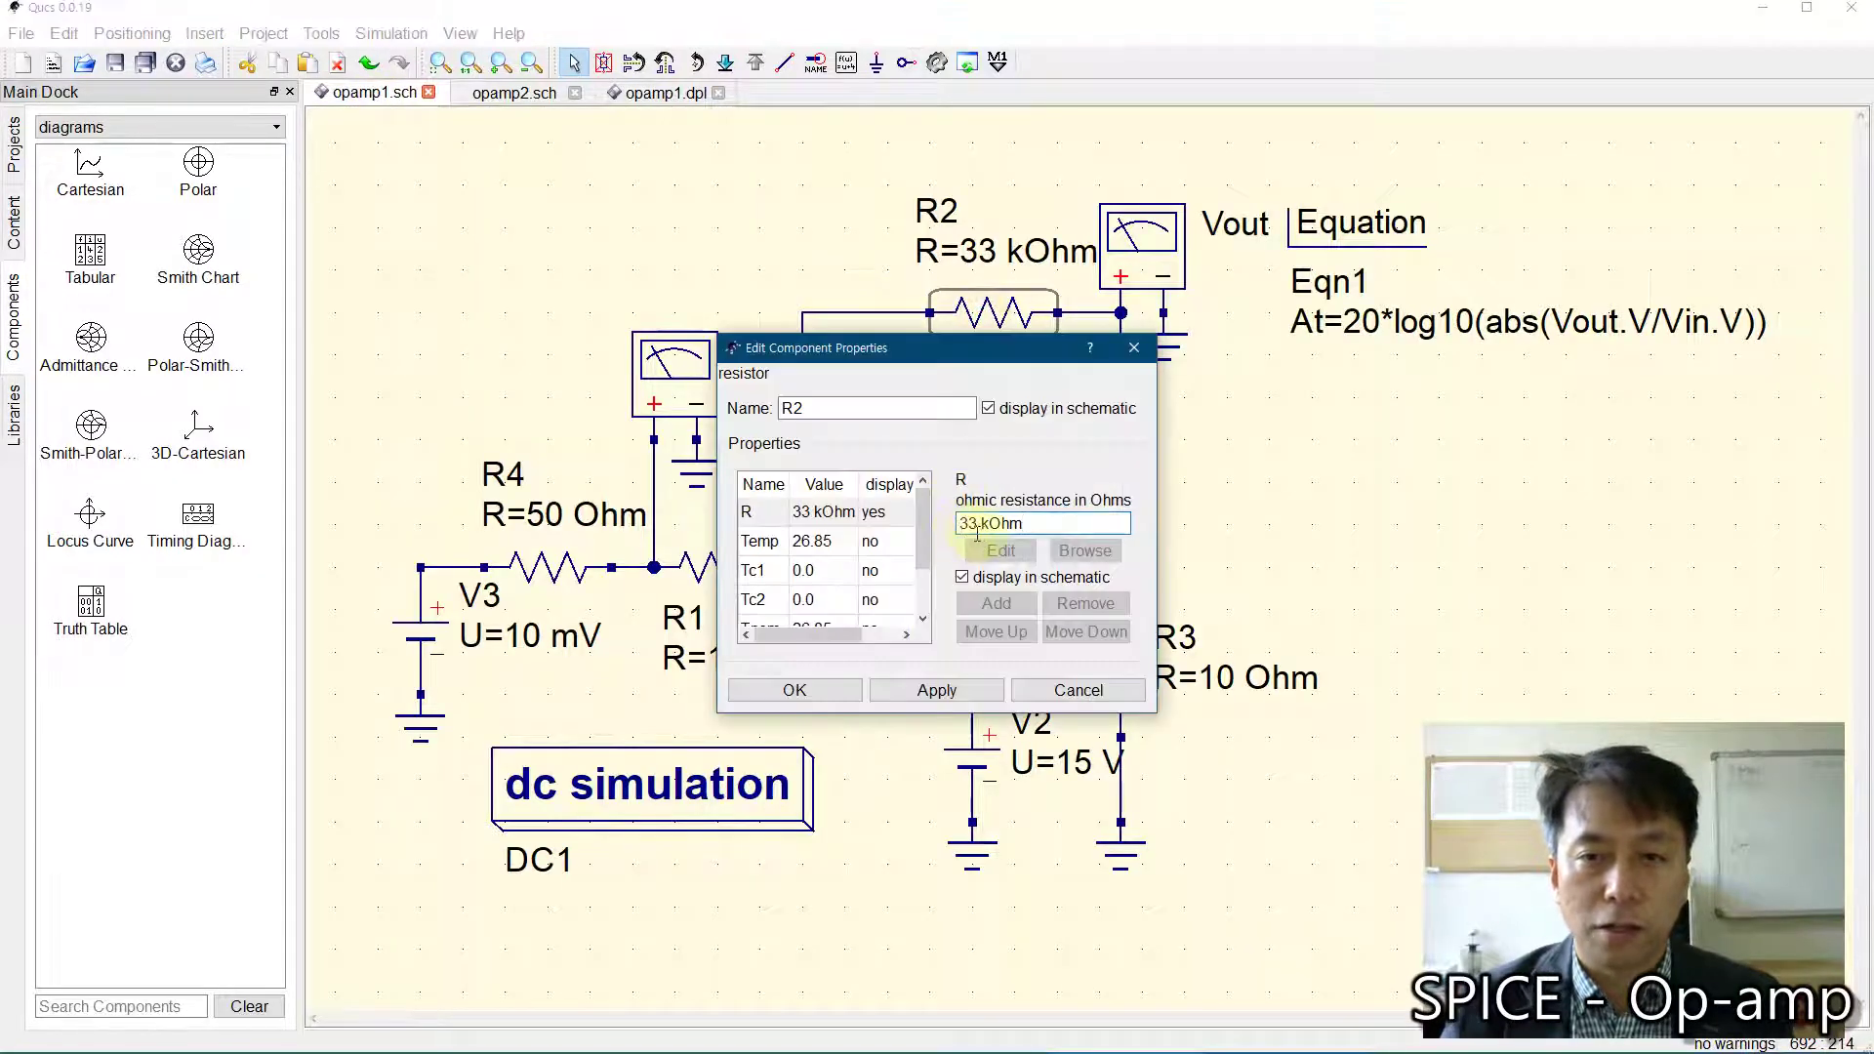
{"action": "double_click", "coordinate": [968, 524]}
{"action": "type", "text": "40"}
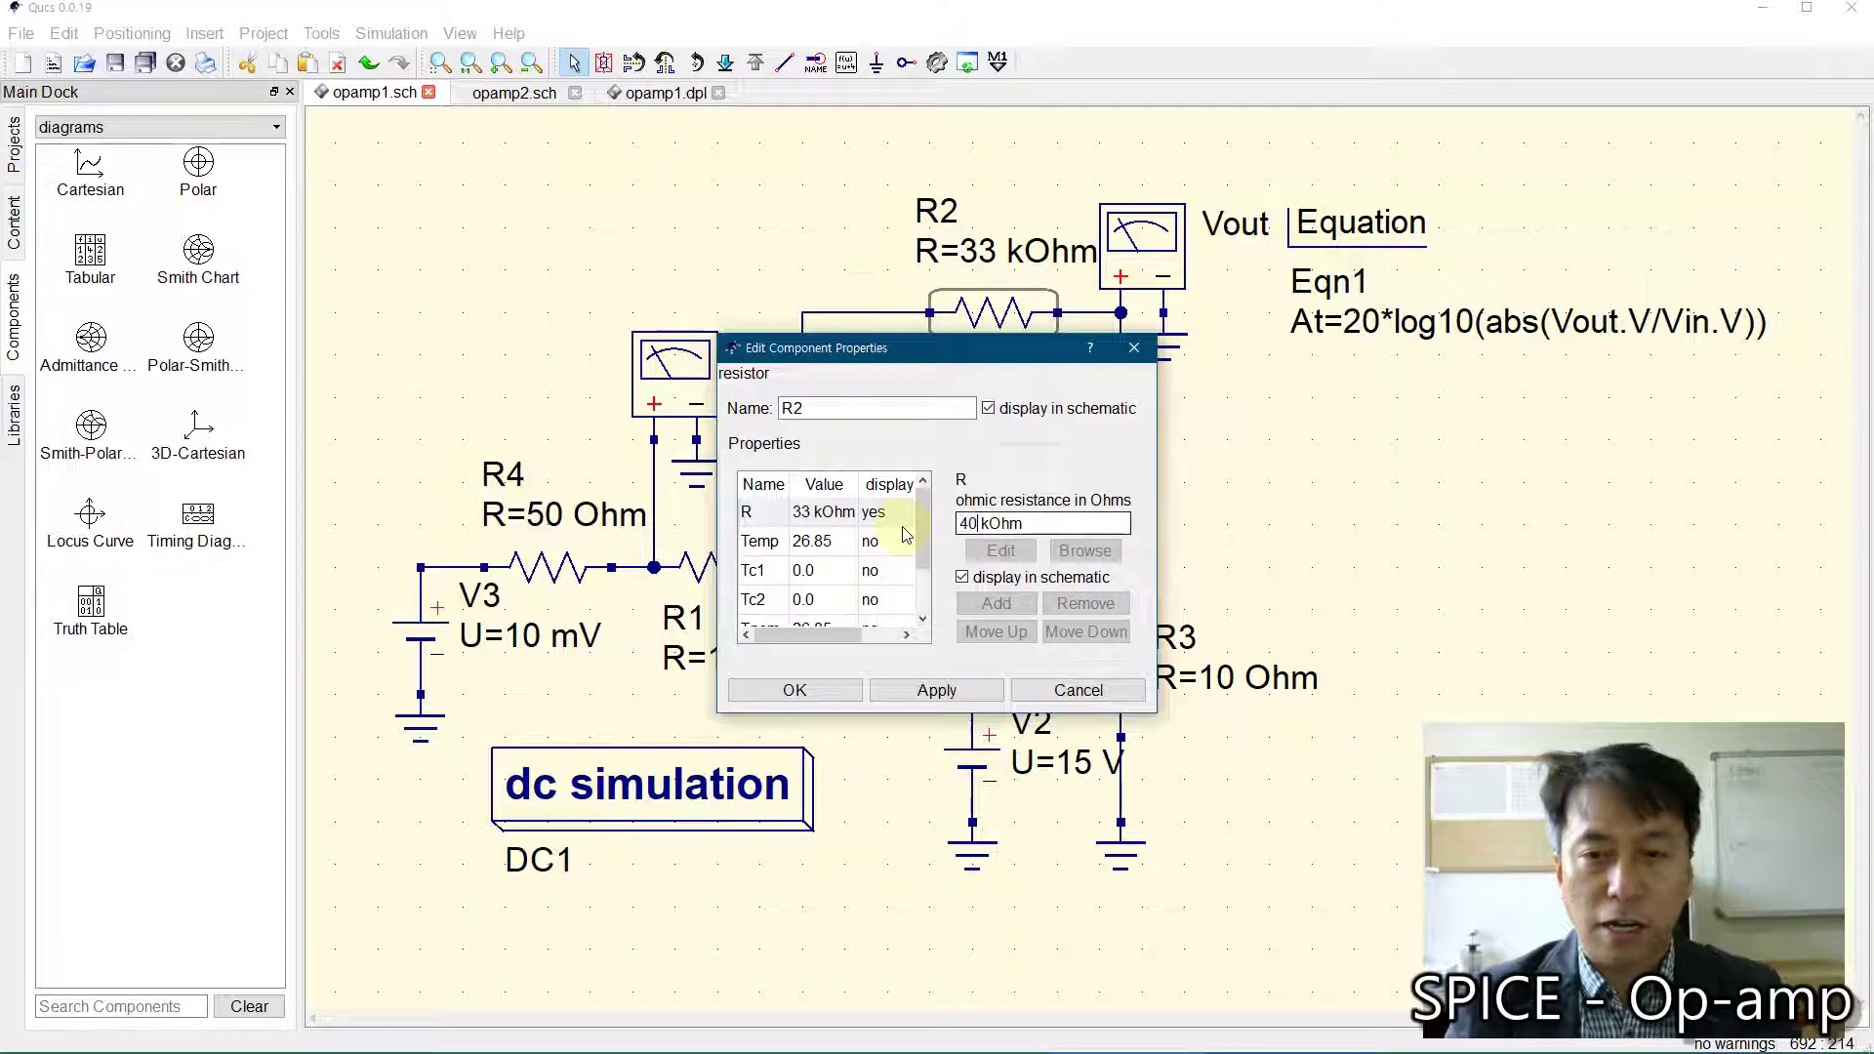
{"action": "left_click", "coordinate": [827, 693]}
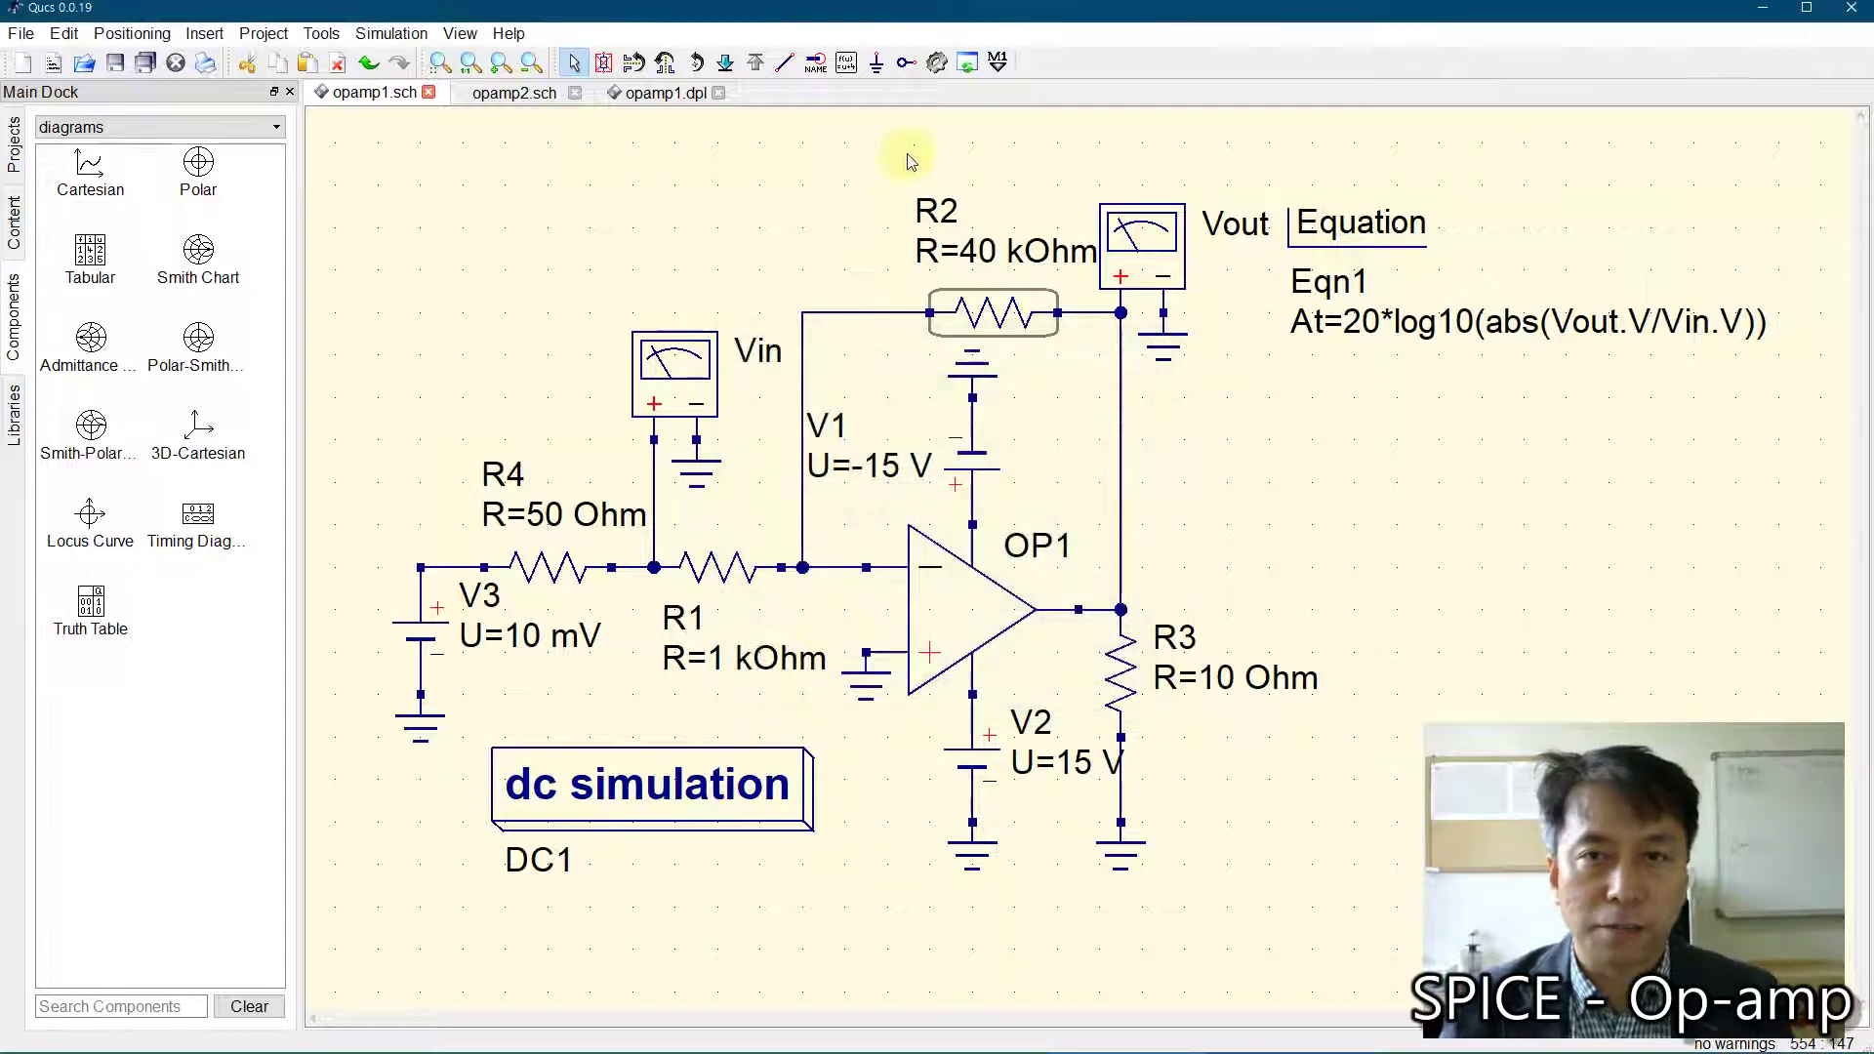
{"action": "left_click", "coordinate": [937, 62]}
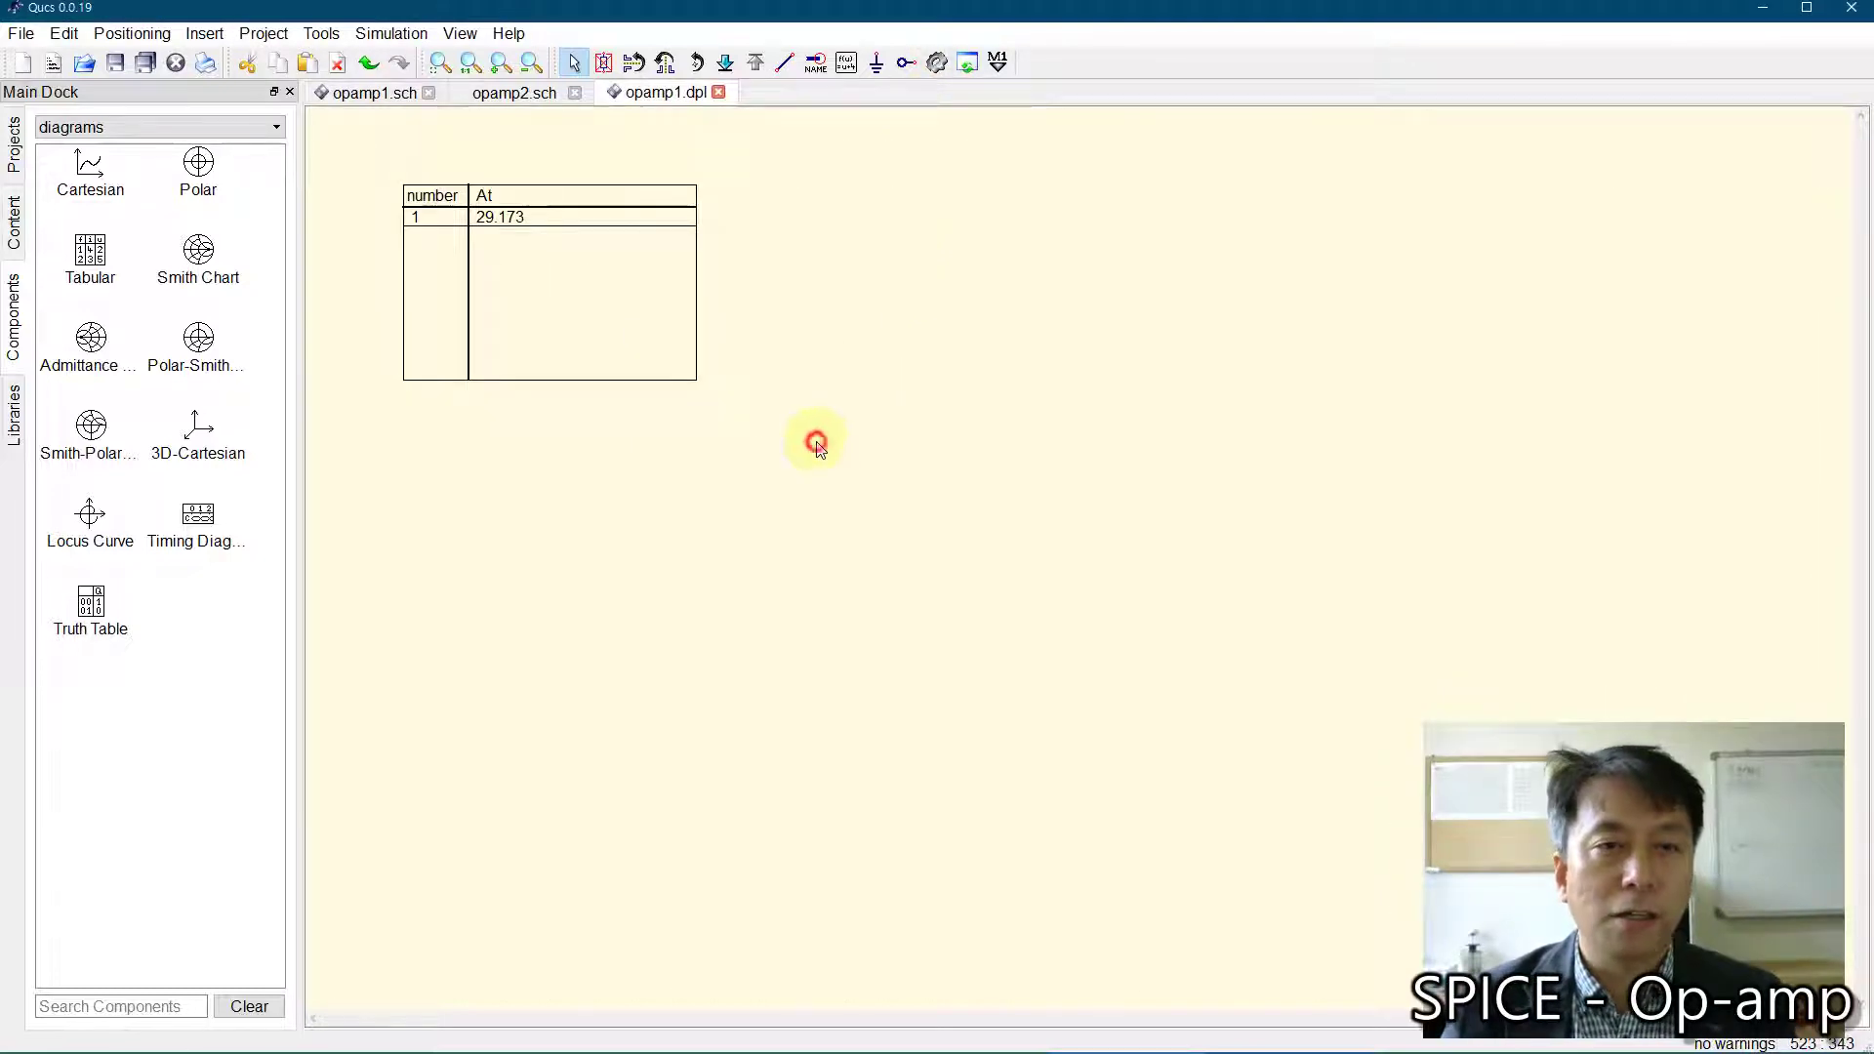
Step: Insert a second equation block in the schematic below the At equation and name its variable R2
{"action": "left_click", "coordinate": [355, 94]}
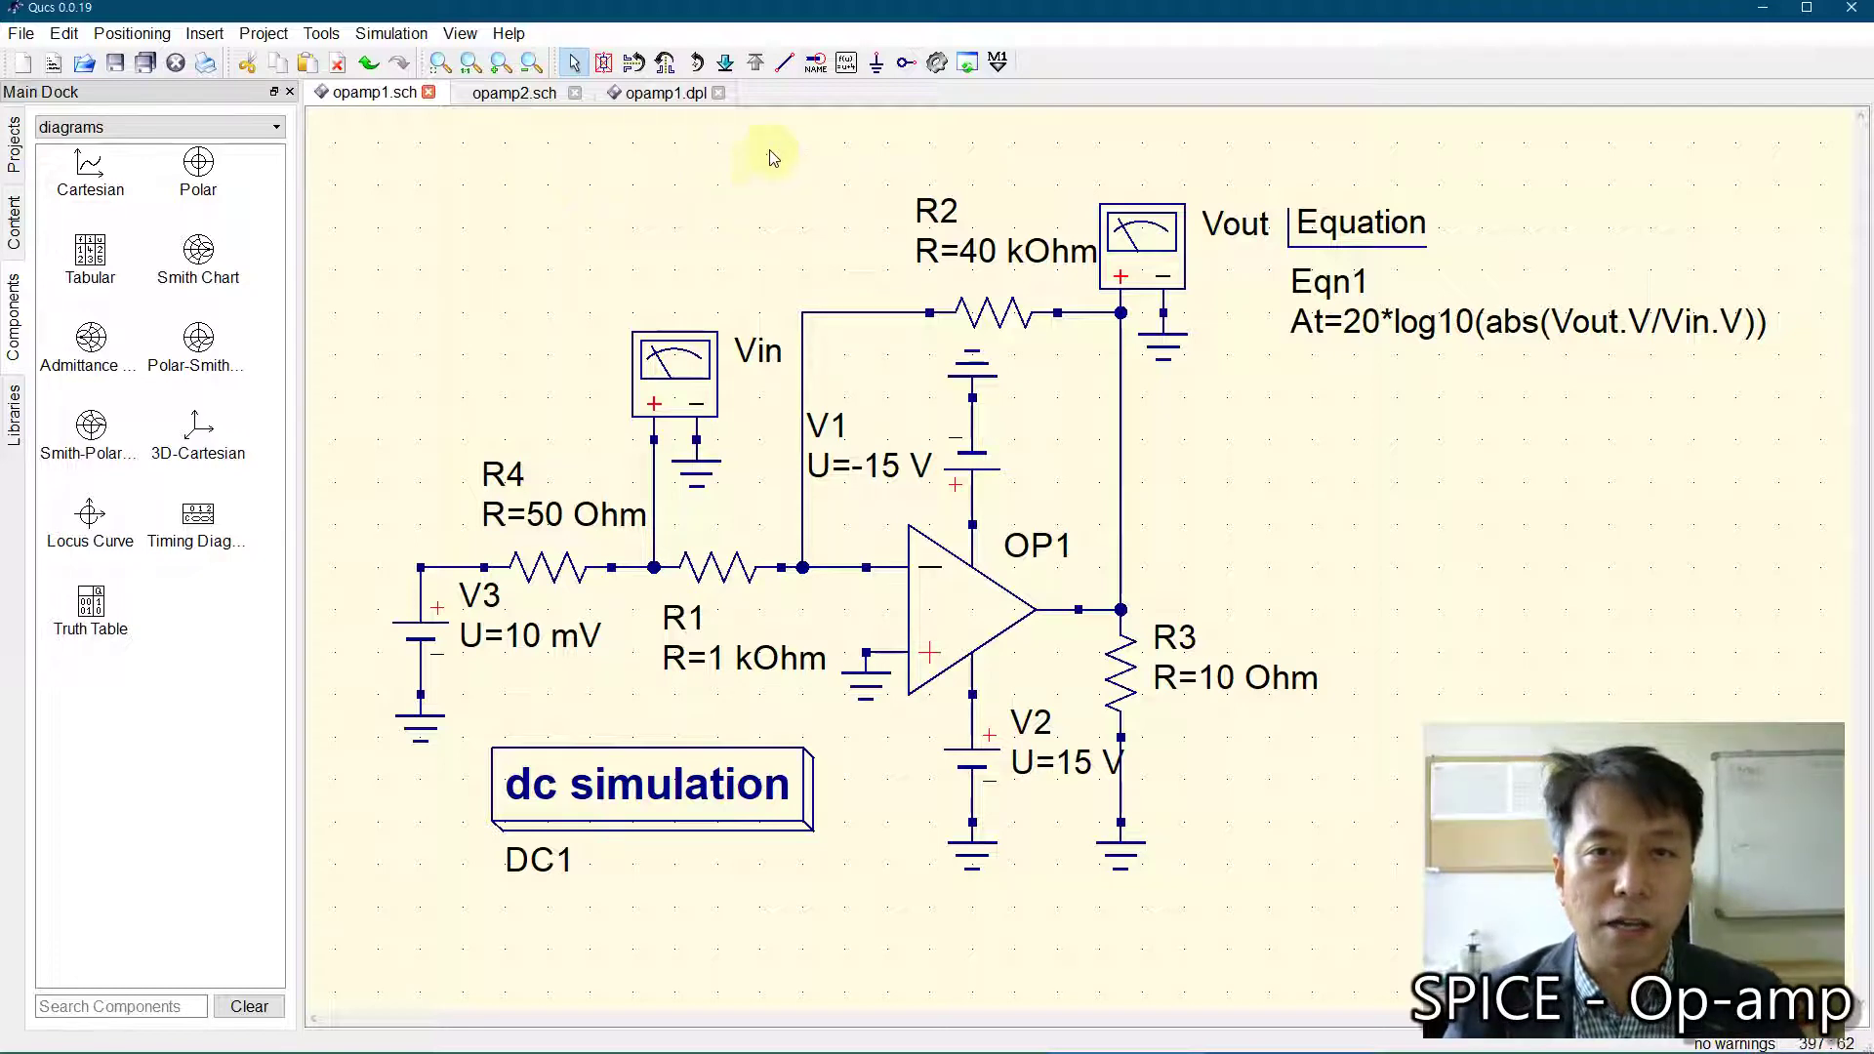
{"action": "left_click", "coordinate": [847, 63]}
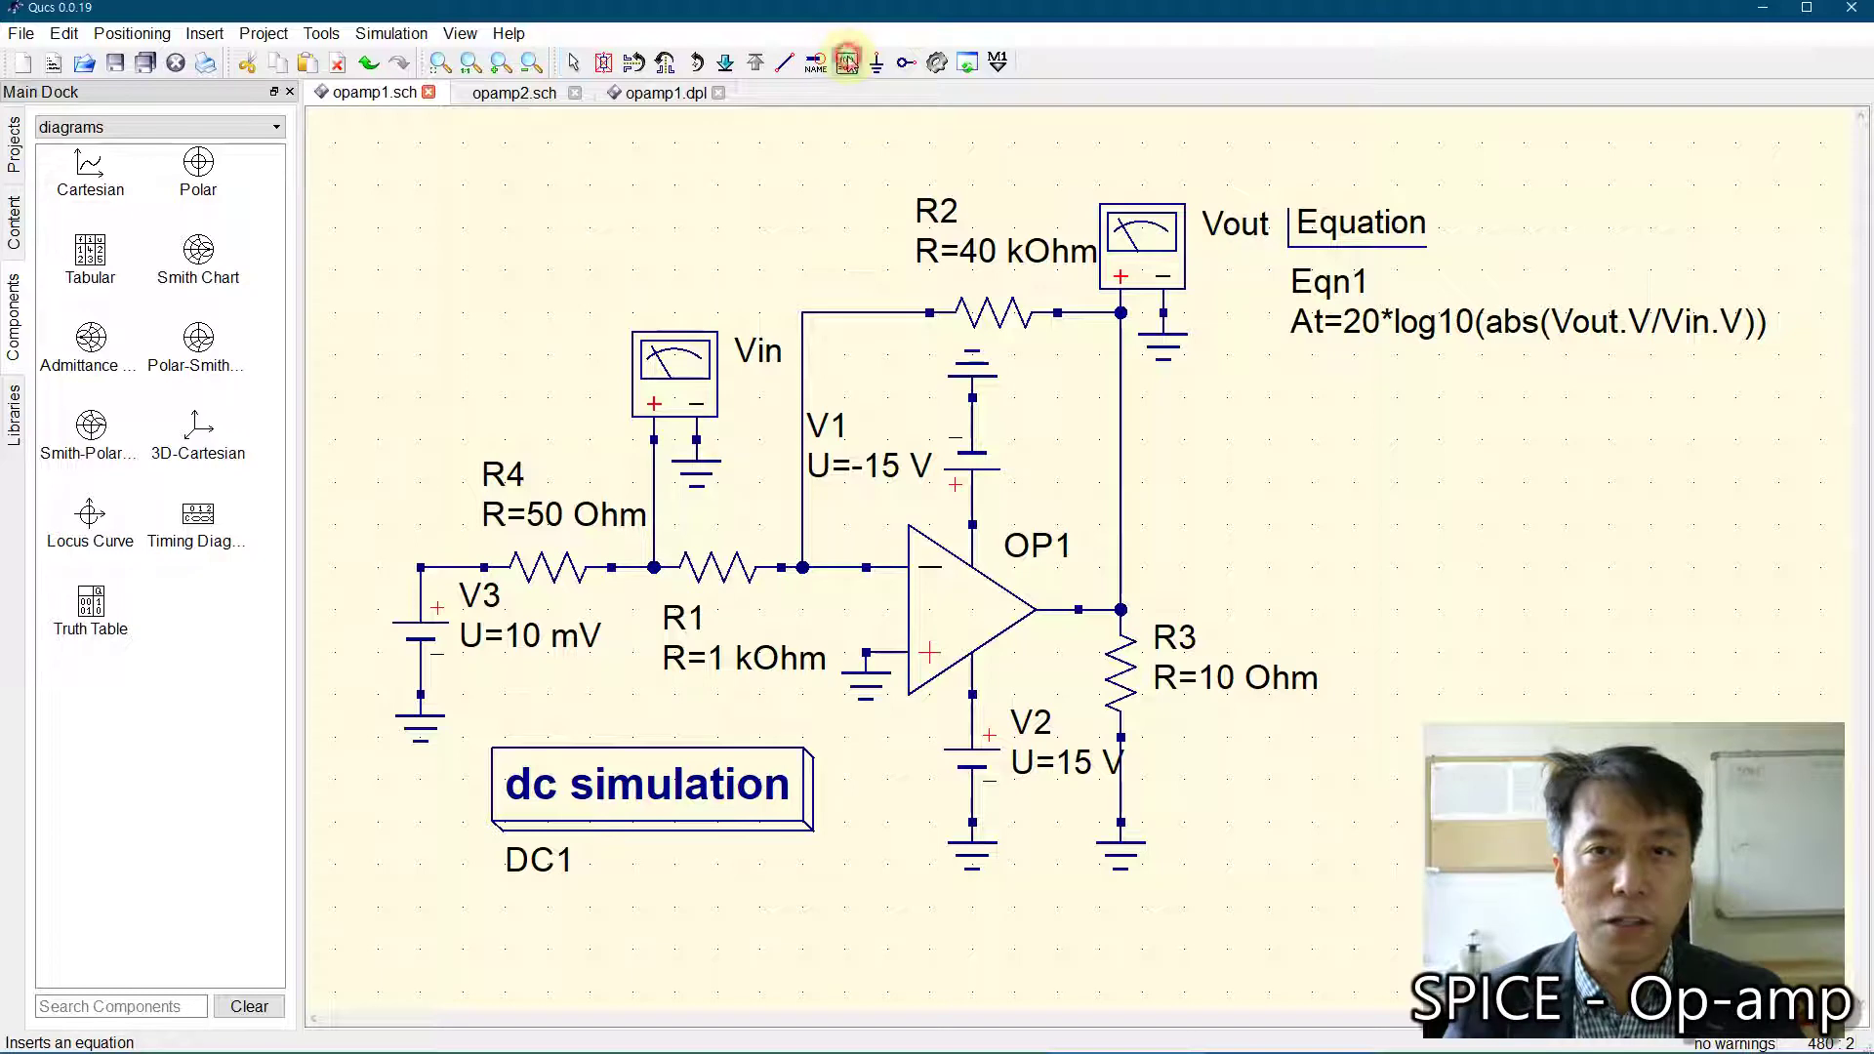
{"action": "left_click", "coordinate": [1282, 413]}
{"action": "key", "text": "Escape"}
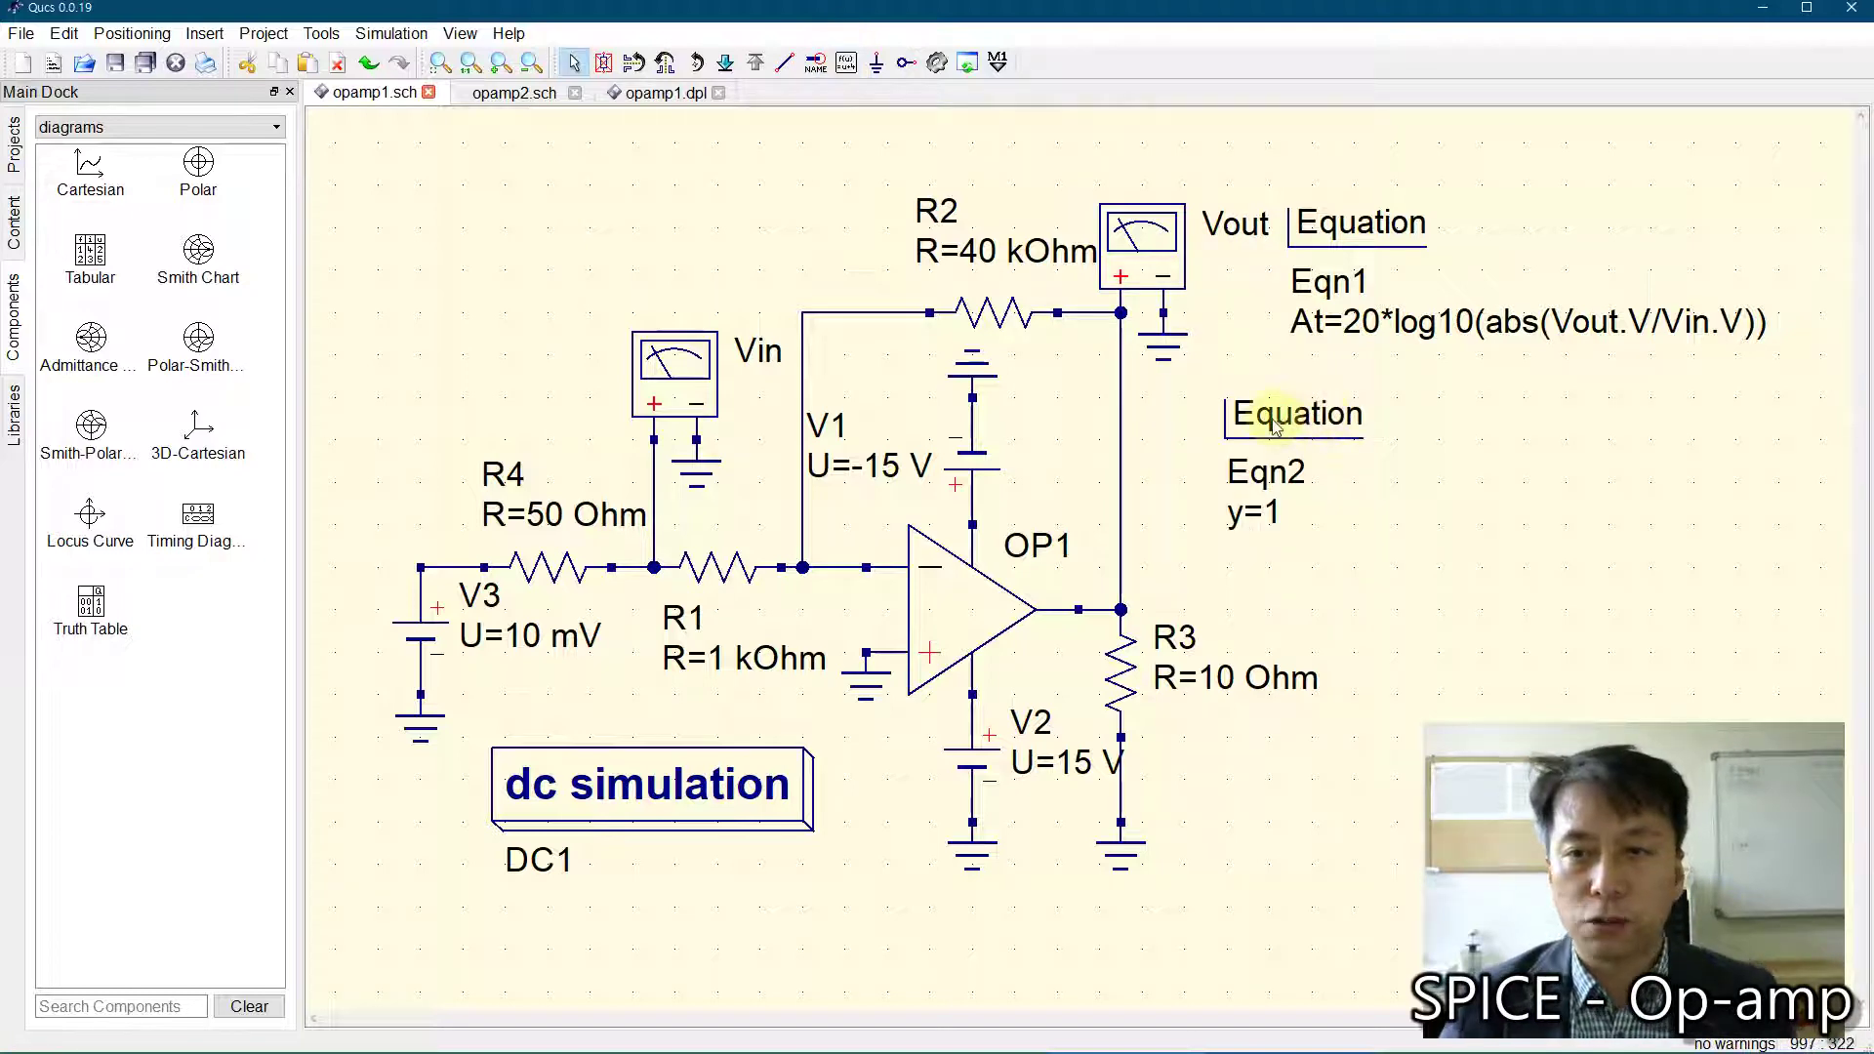
{"action": "double_click", "coordinate": [1268, 418]}
{"action": "left_click", "coordinate": [935, 507]}
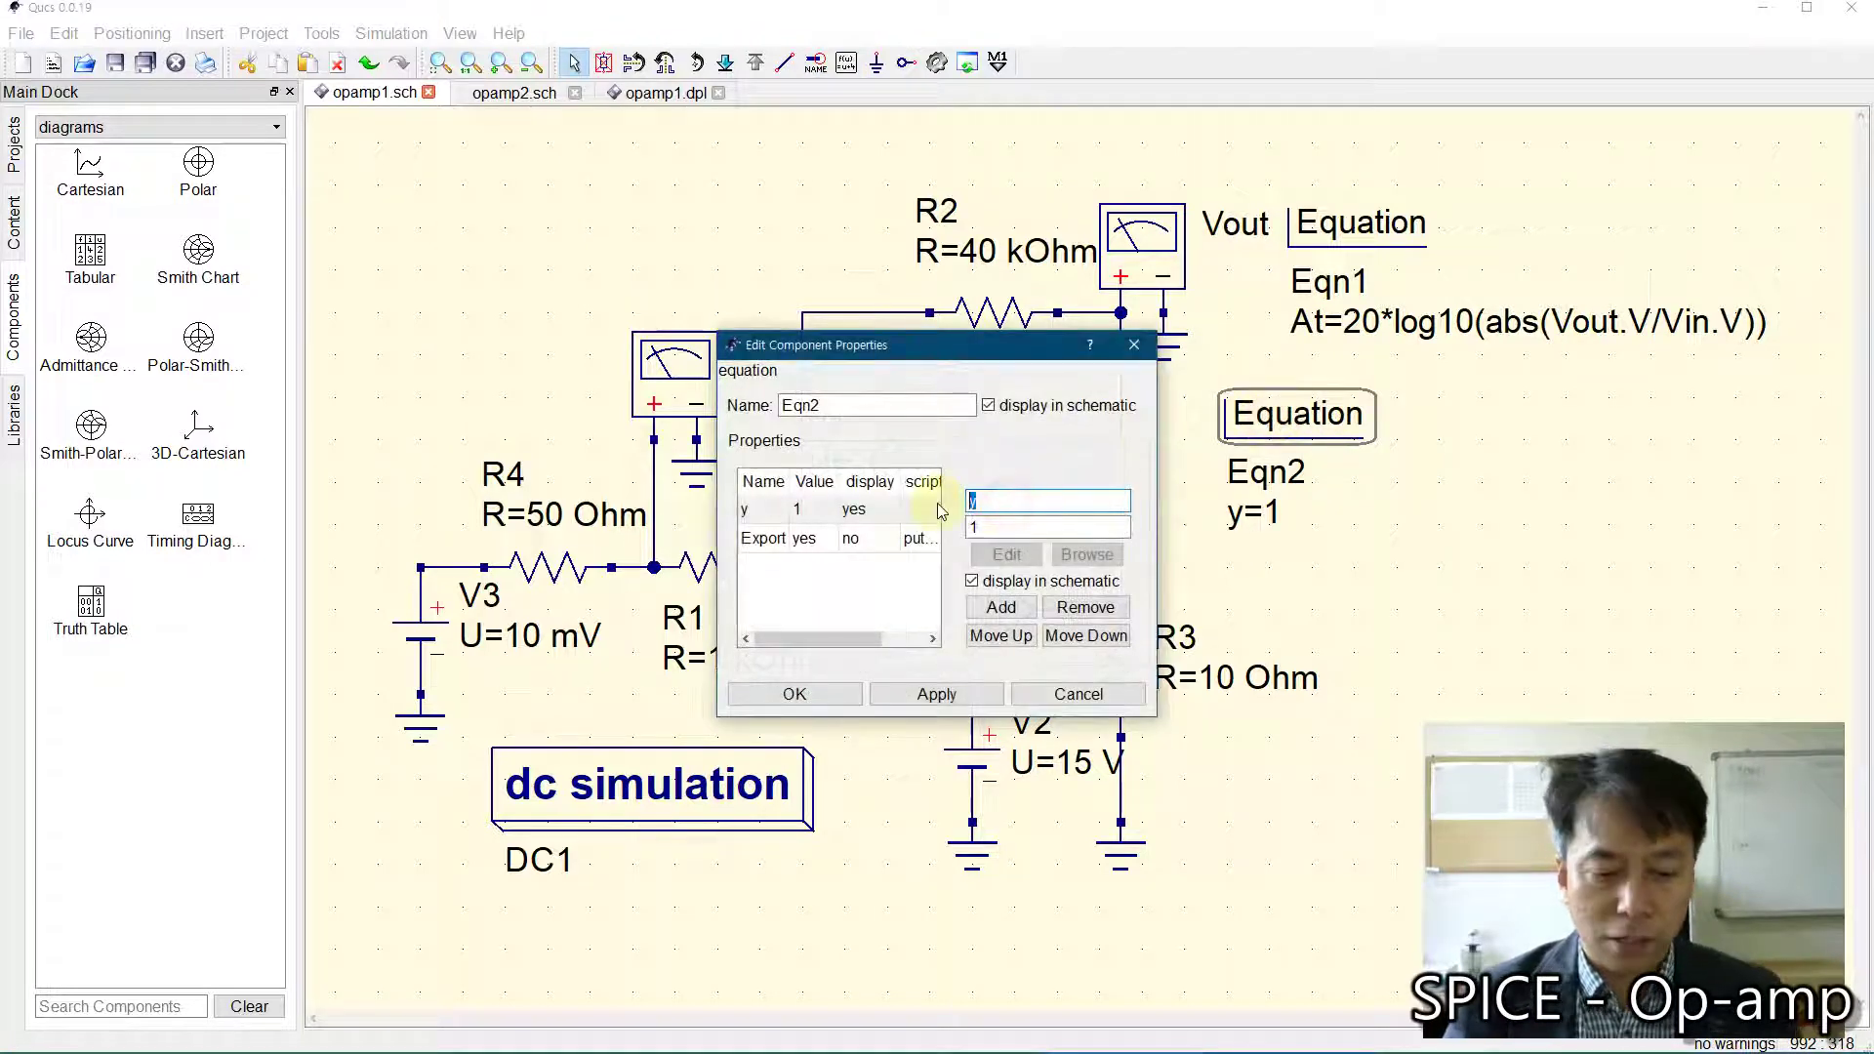
{"action": "type", "text": "R2"}
{"action": "key", "text": "Tab"}
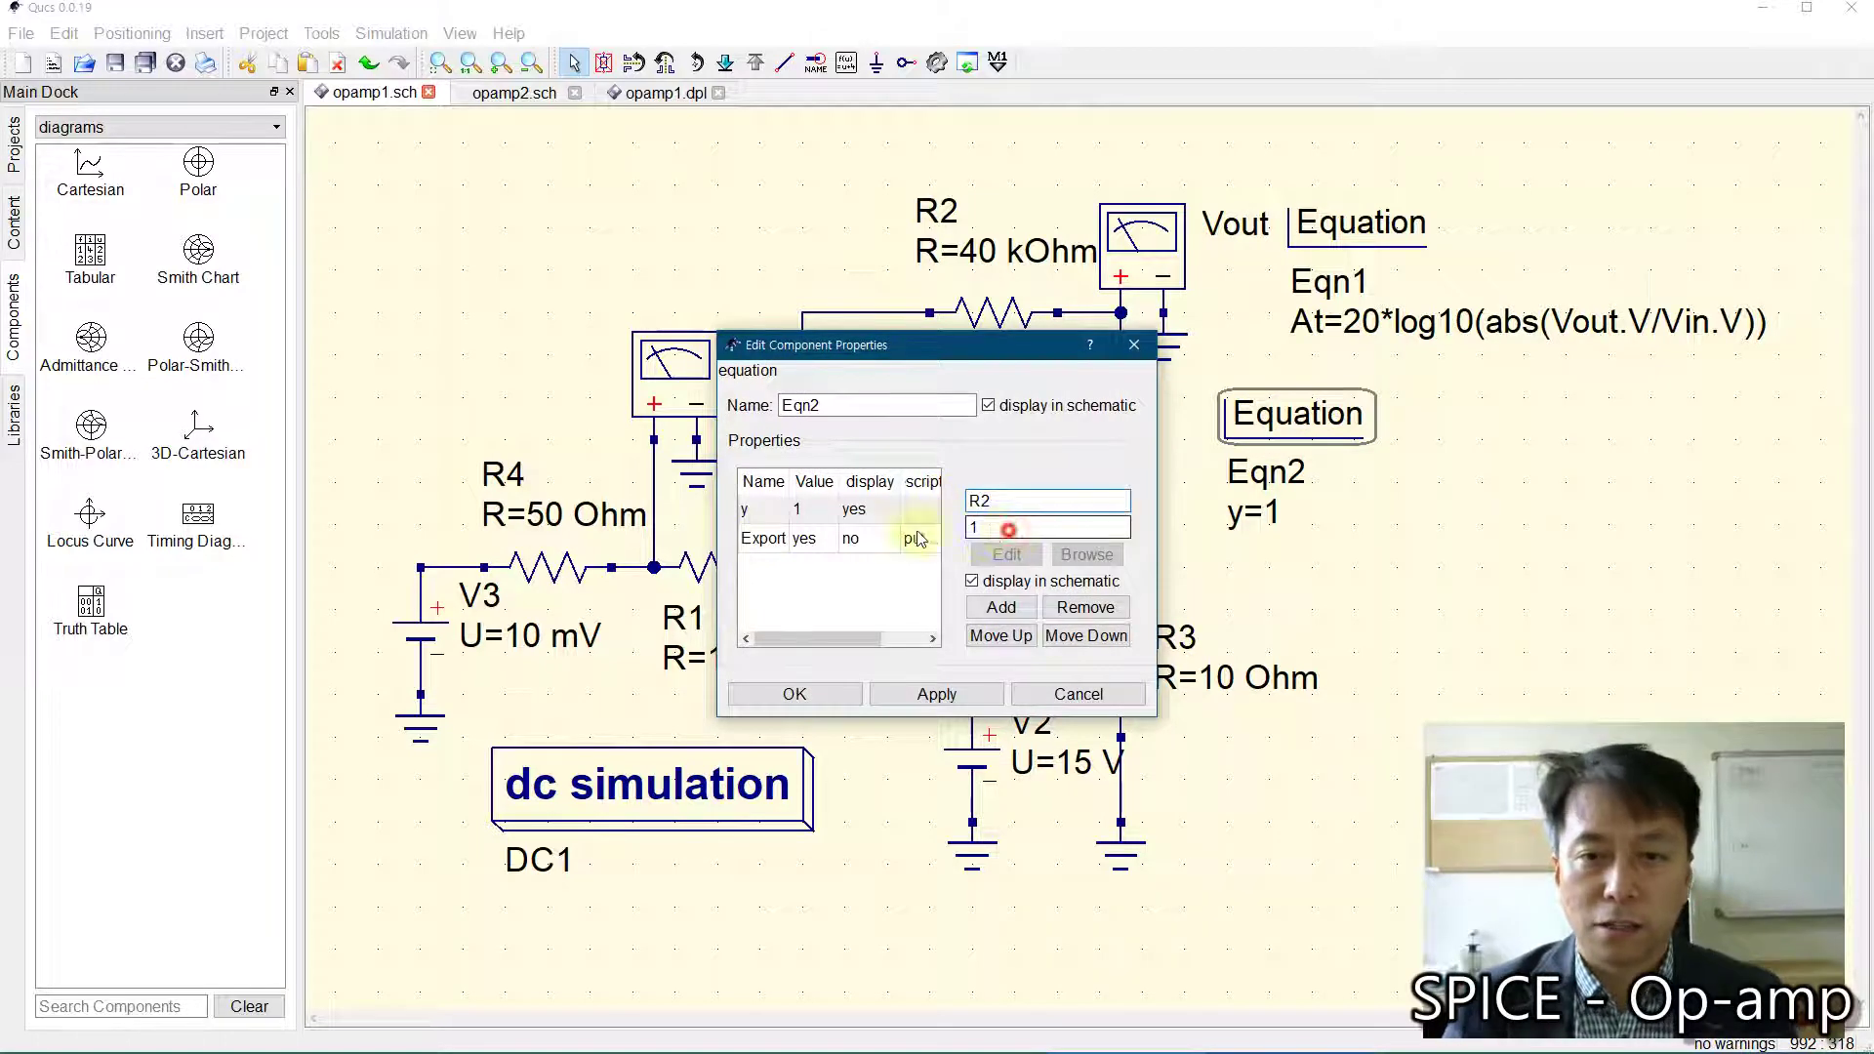
Step: Set the R2 variable of the second equation to 40e3 and move its block slightly closer to the At equation
{"action": "type", "text": "40e"}
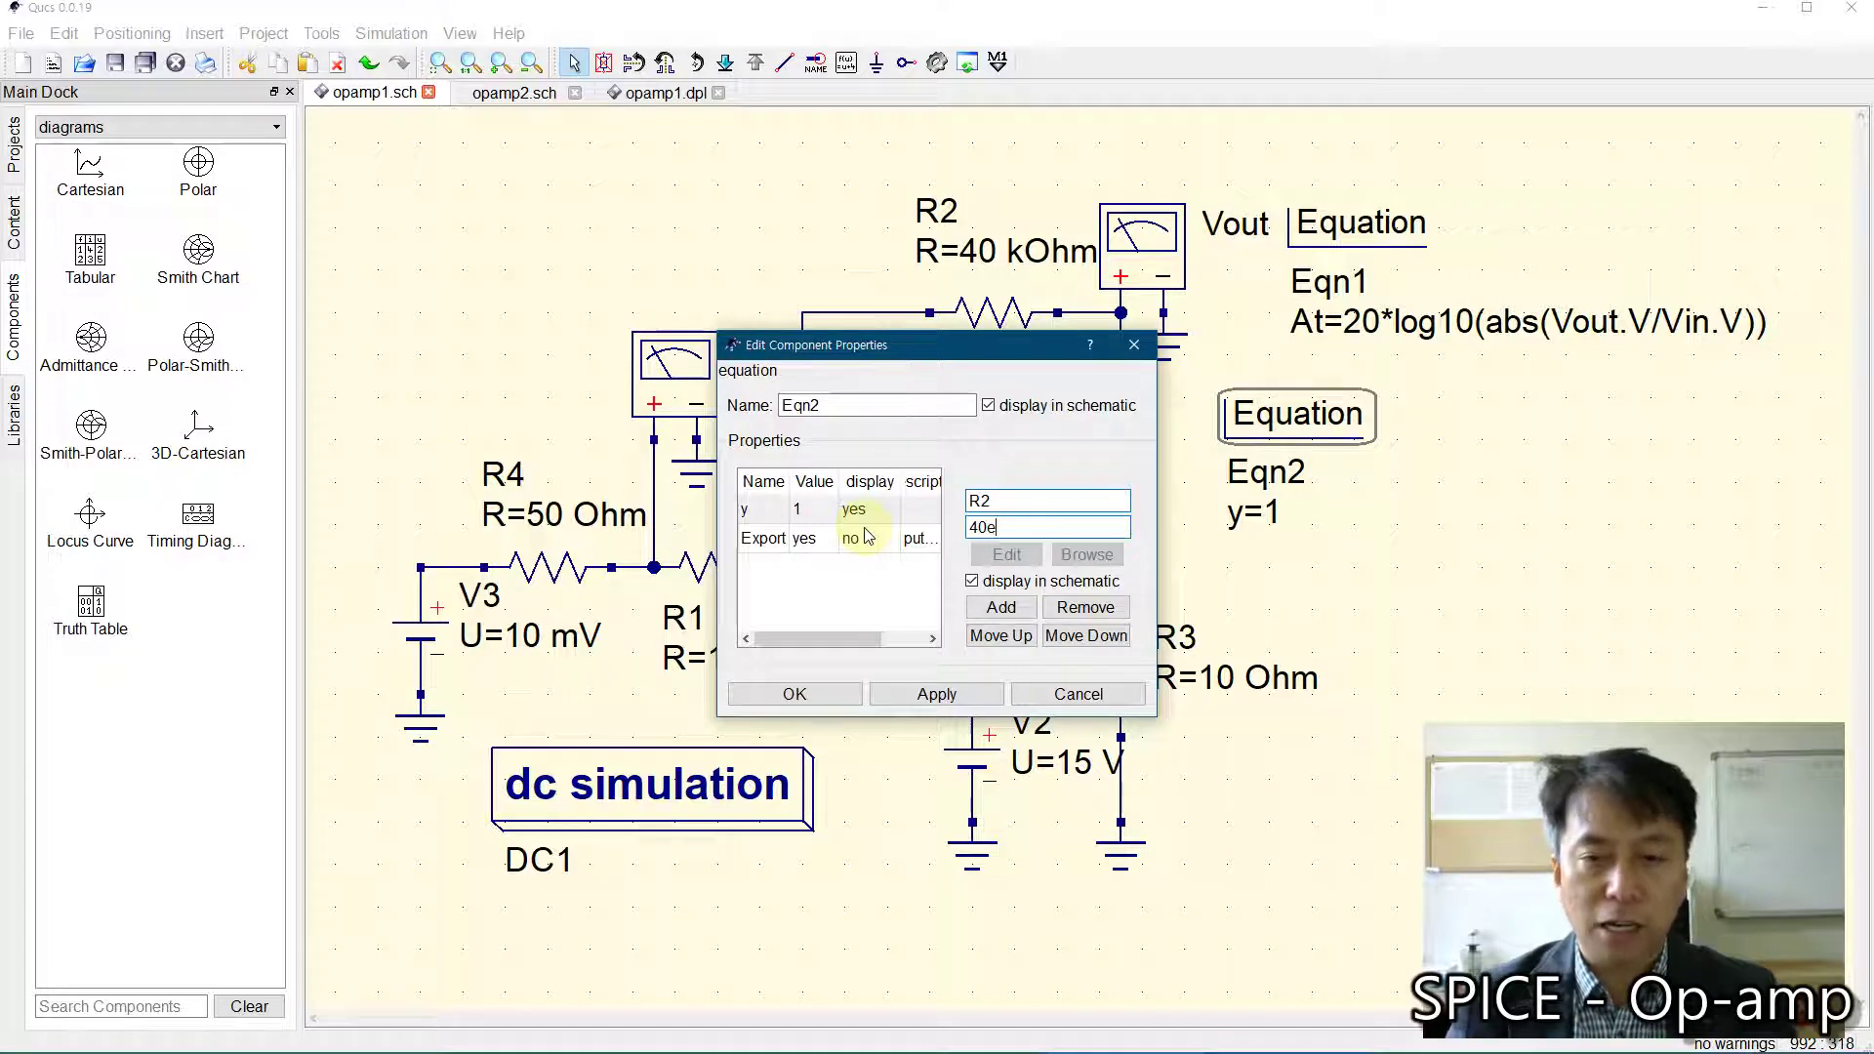
{"action": "type", "text": "3"}
{"action": "left_click", "coordinate": [781, 694]}
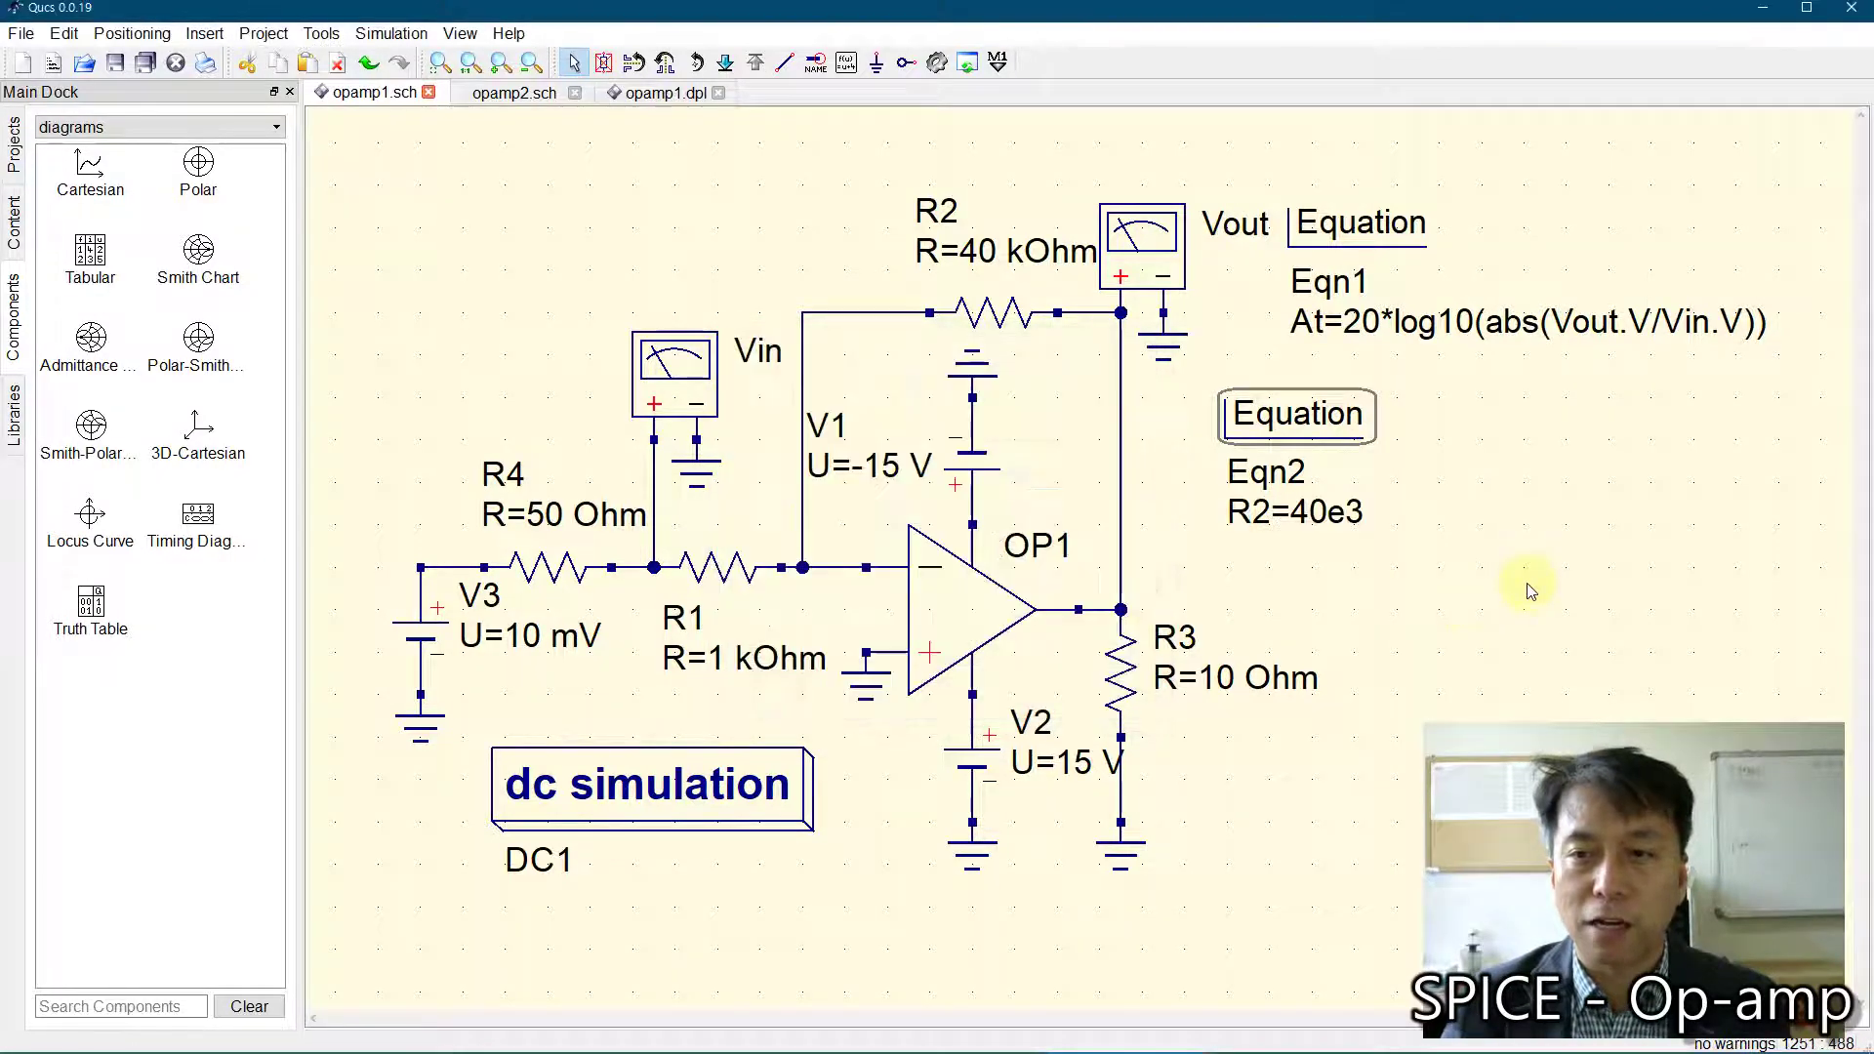
{"action": "left_click", "coordinate": [1529, 589]}
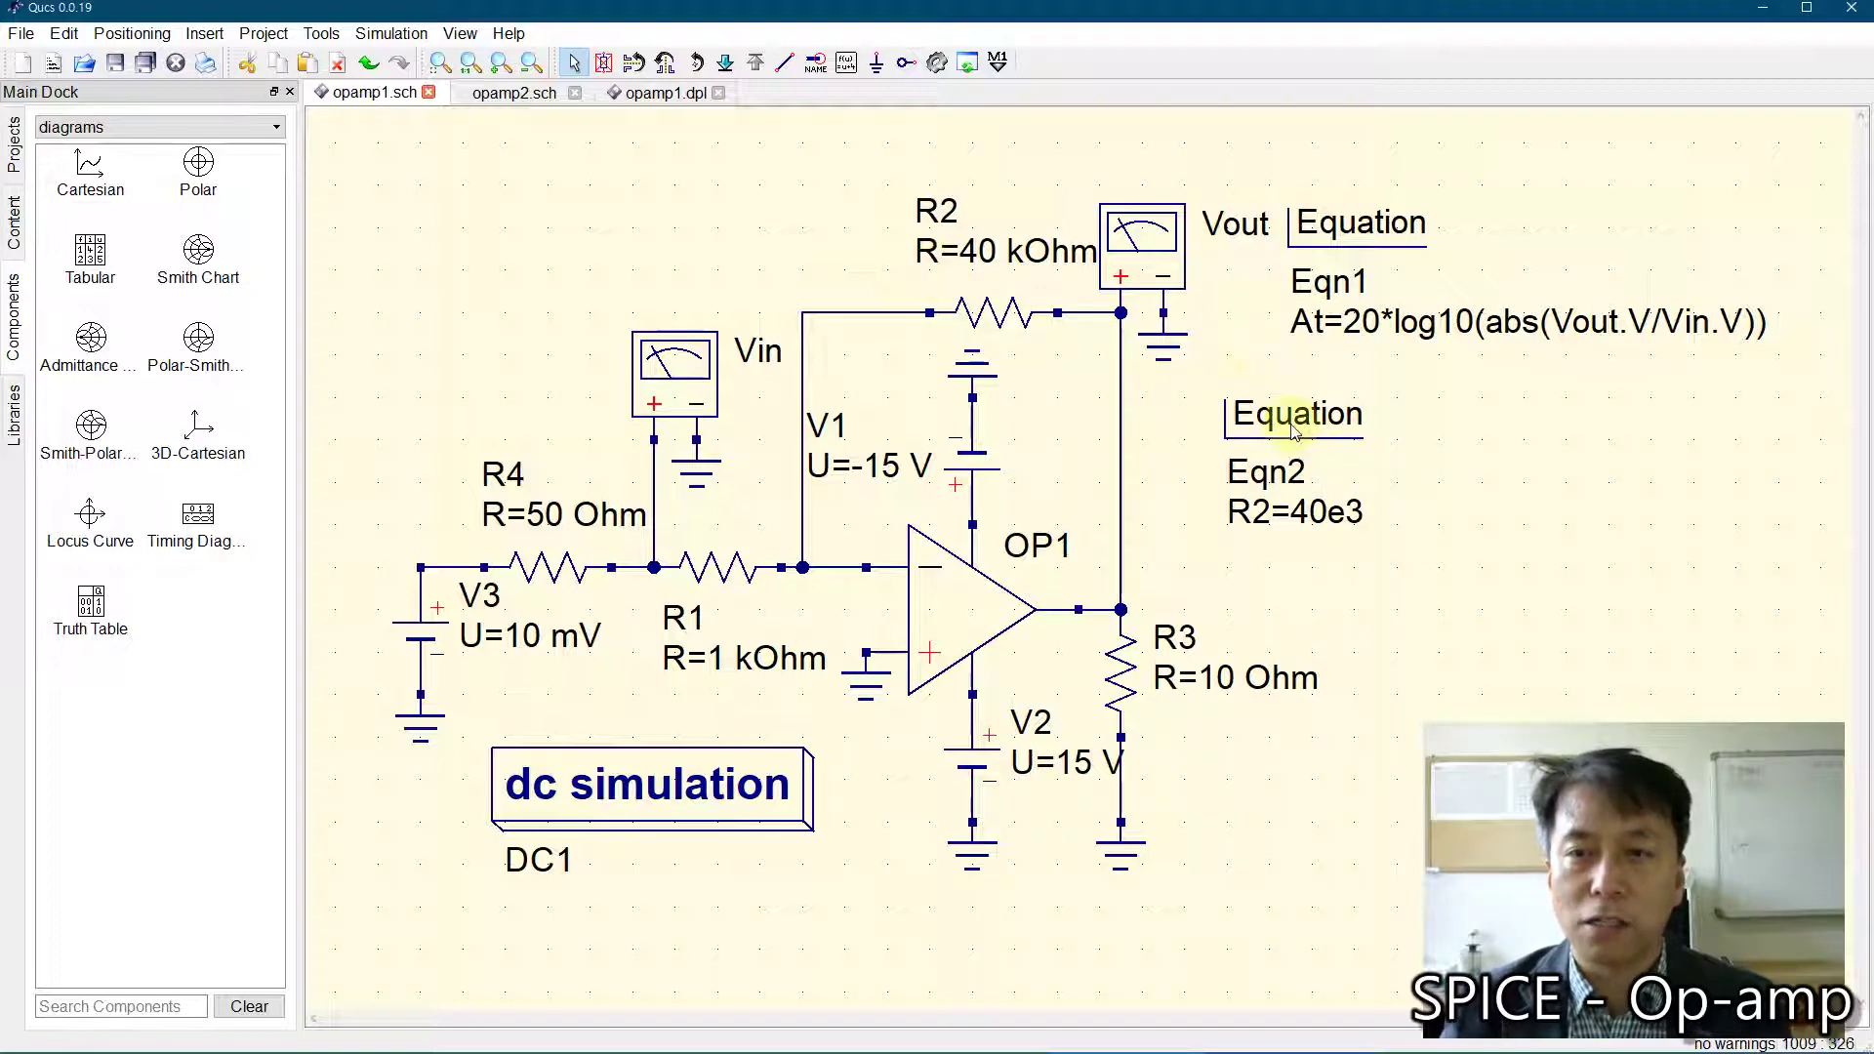
{"action": "left_click_drag", "start_coordinate": [1294, 431], "coordinate": [1315, 409]}
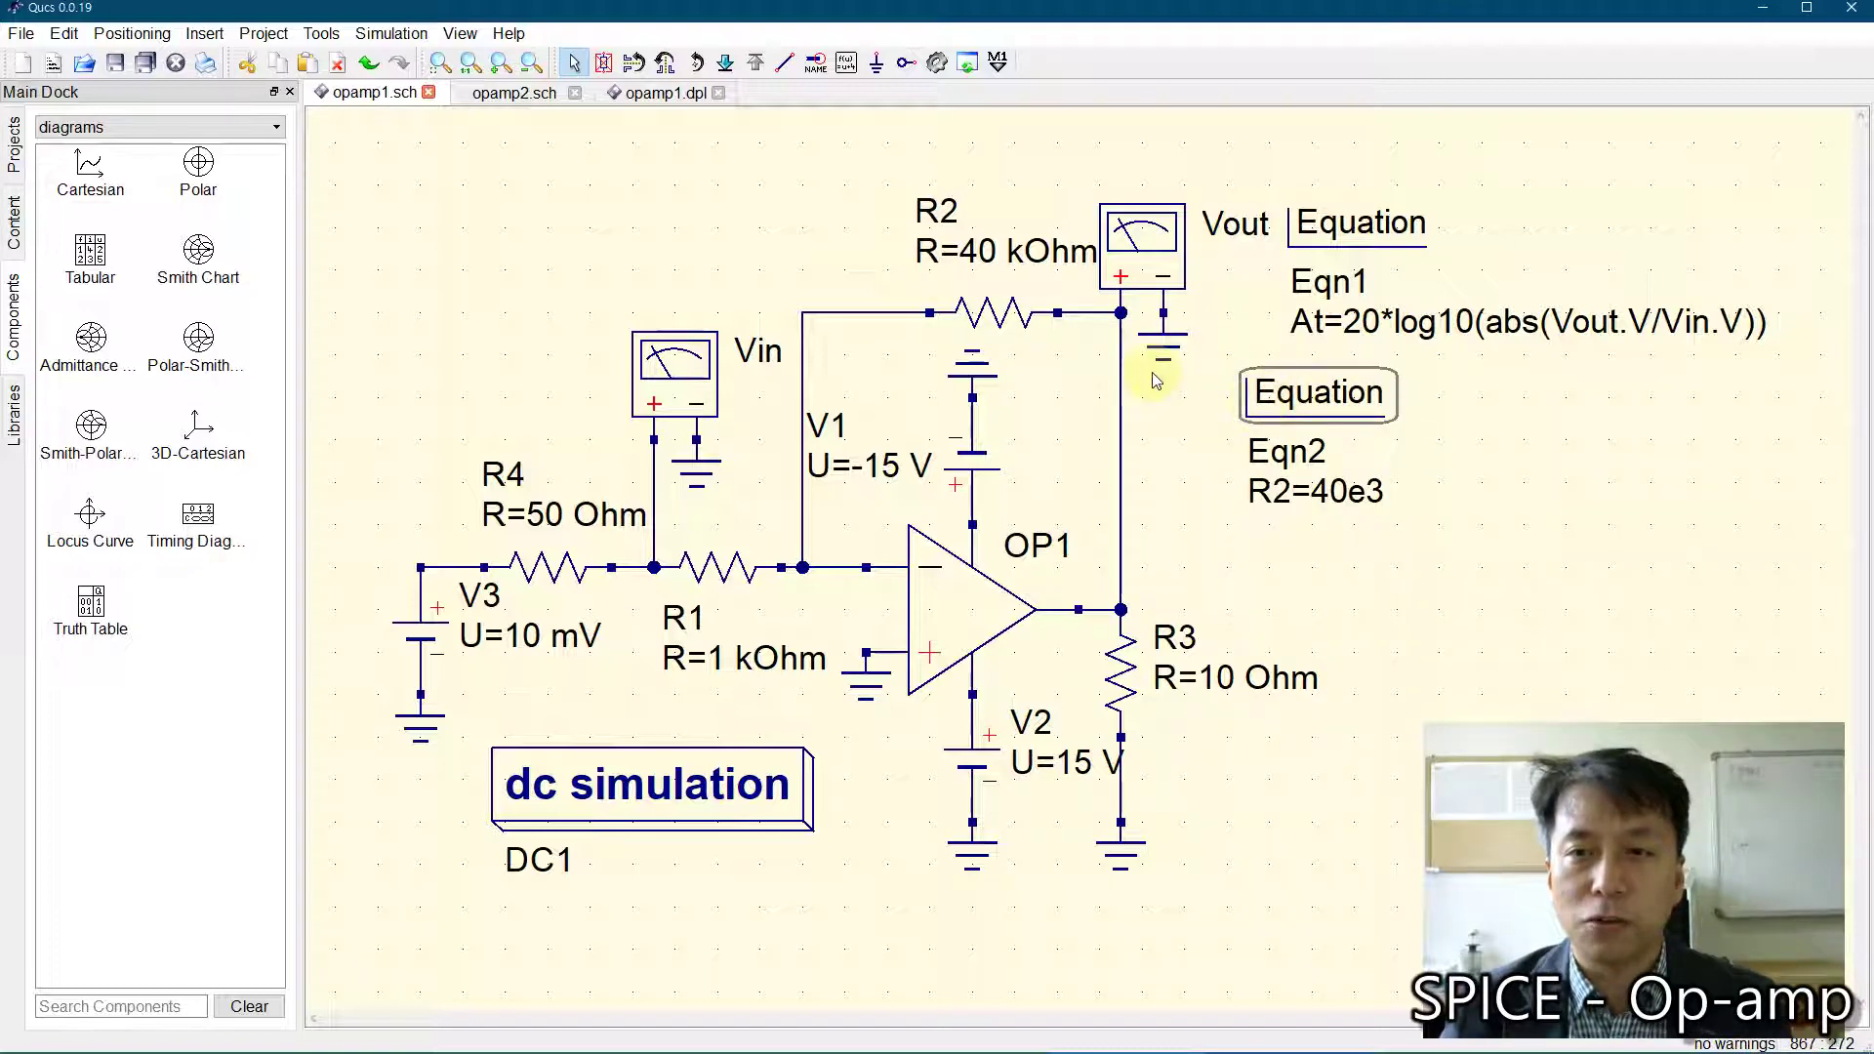
Step: Set the resistance of feedback resistor R2 to the variable R2 and run the simulation
{"action": "left_click", "coordinate": [978, 311]}
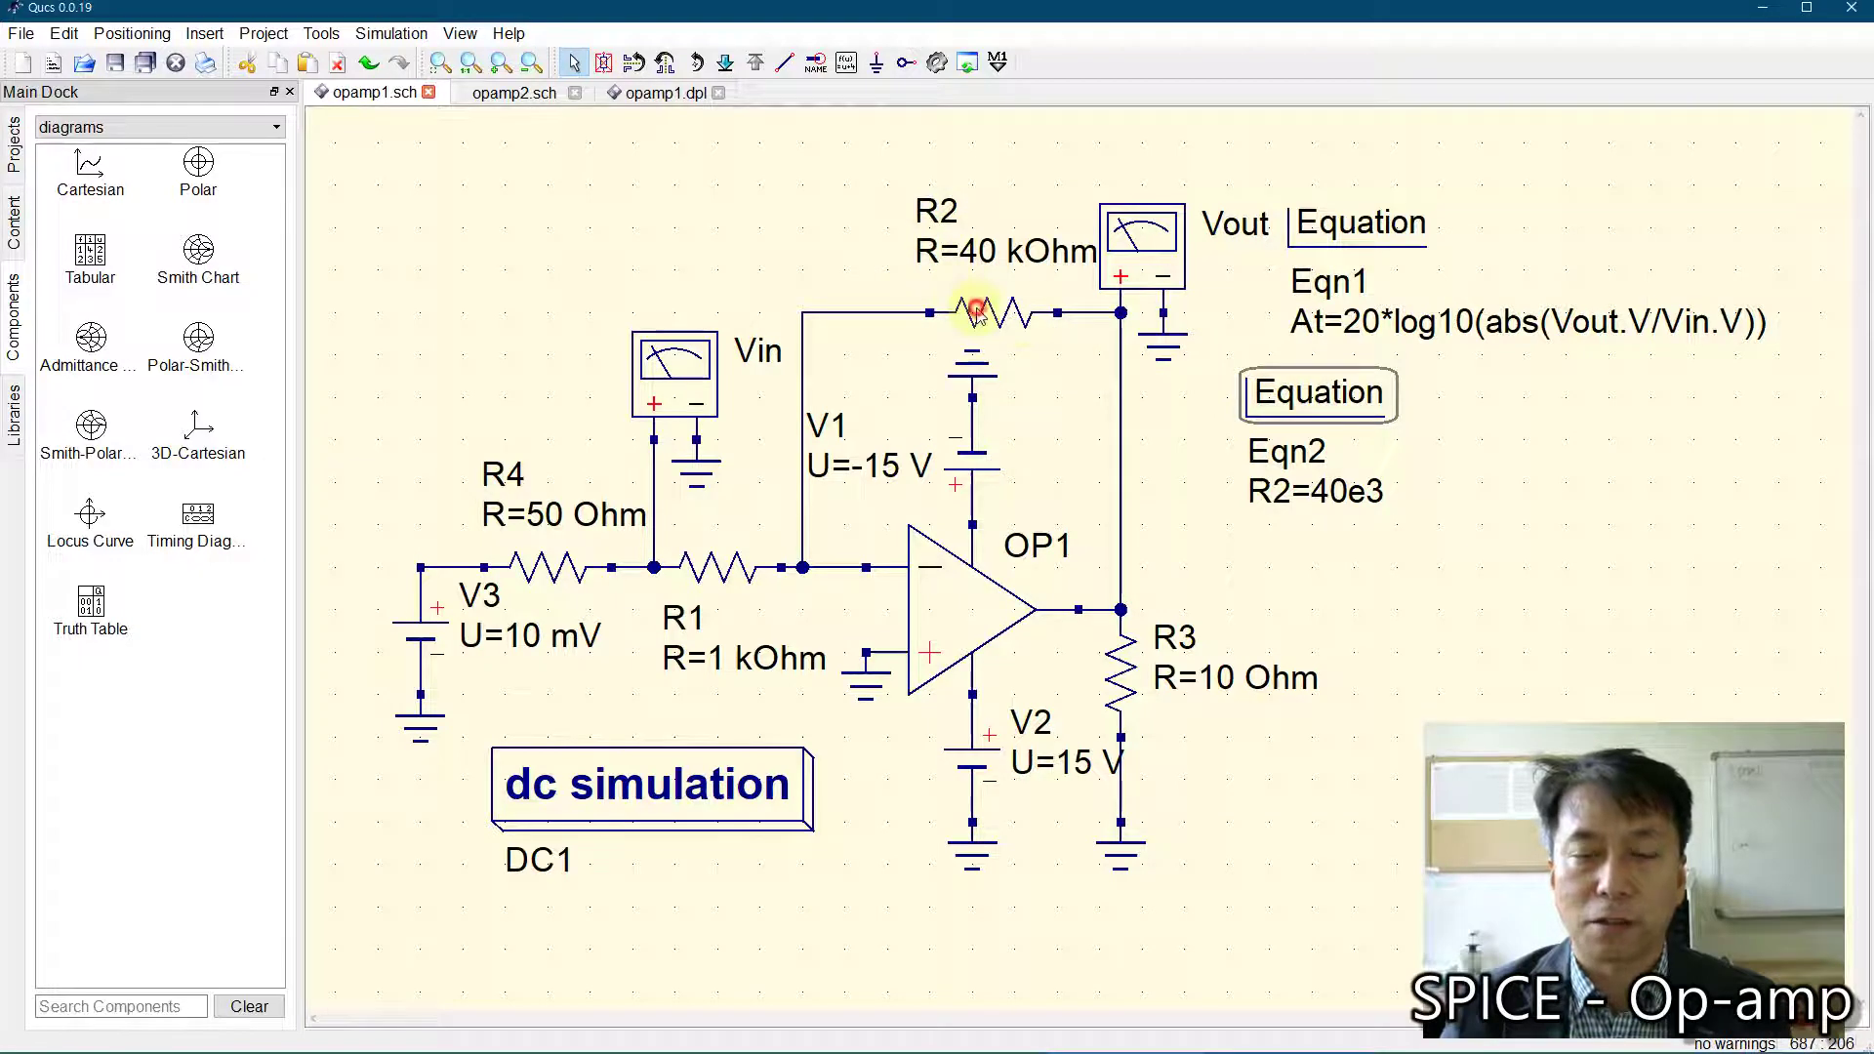
{"action": "double_click", "coordinate": [977, 311]}
{"action": "left_click", "coordinate": [859, 523]}
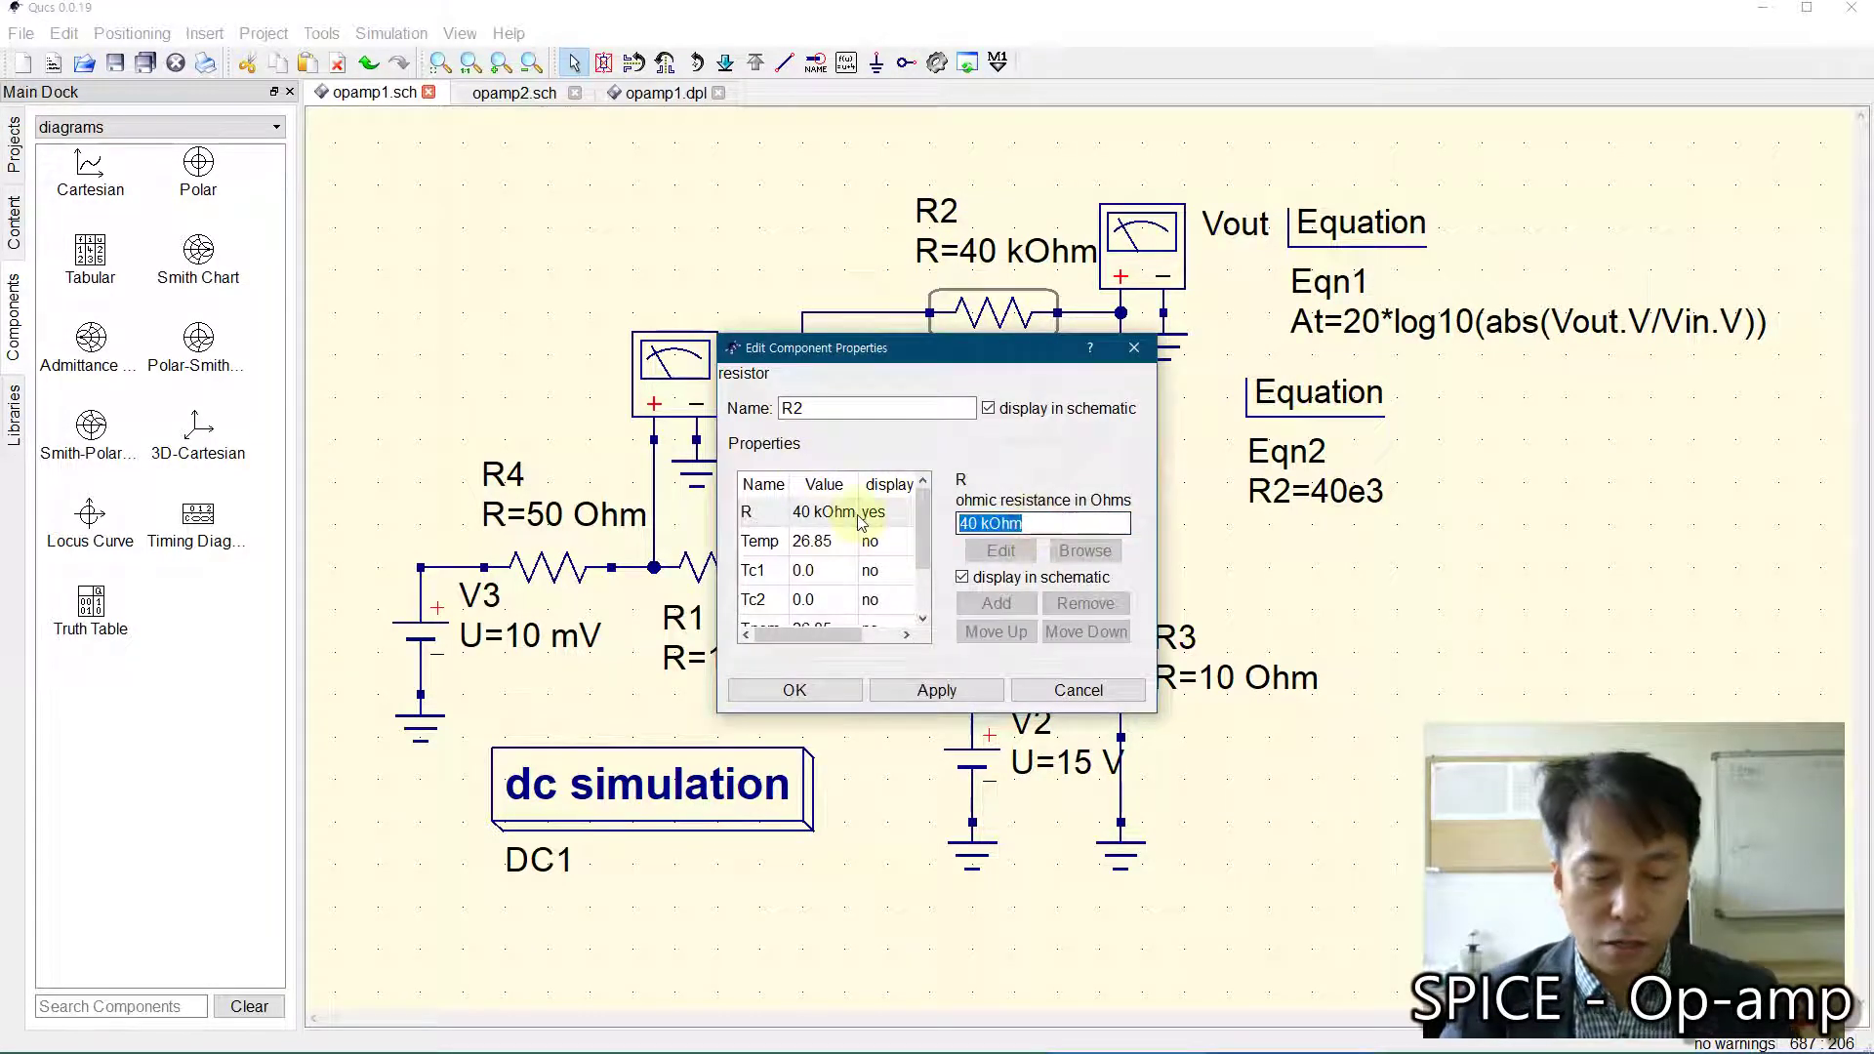
{"action": "type", "text": "R2"}
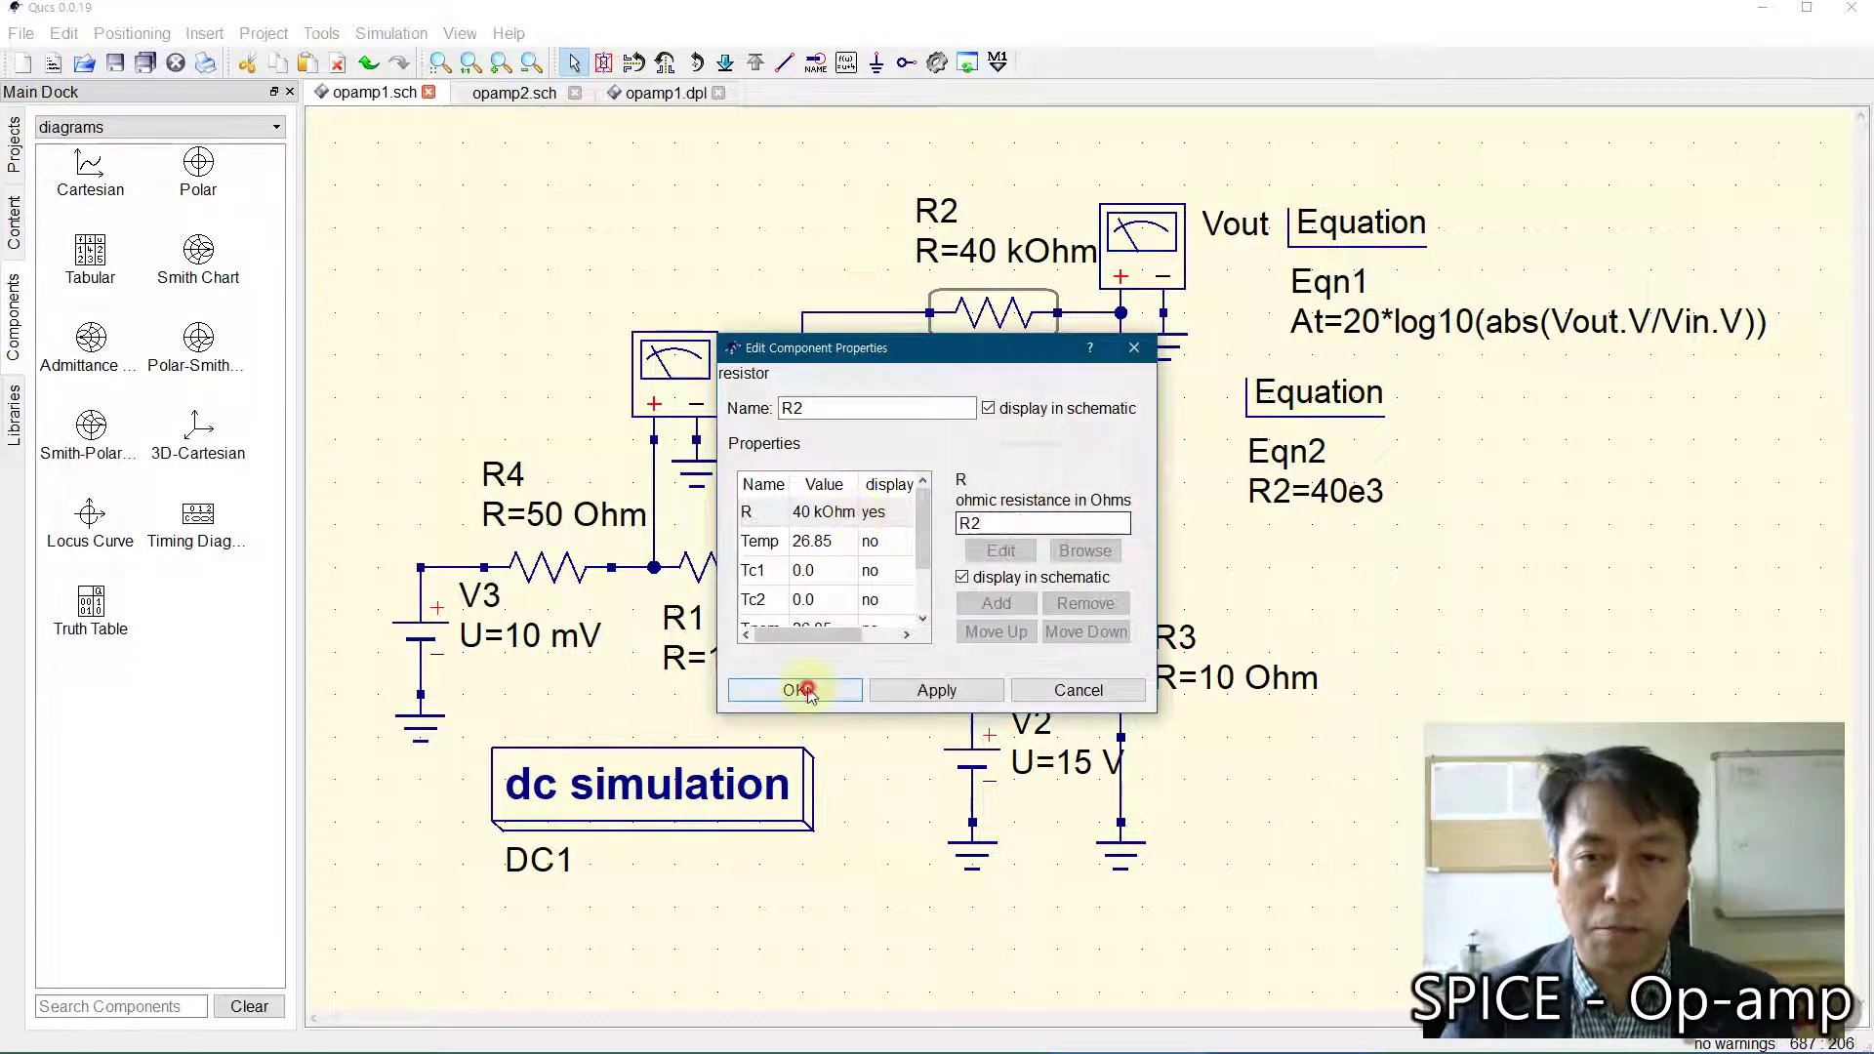
{"action": "left_click", "coordinate": [794, 690]}
{"action": "left_click", "coordinate": [1371, 606]}
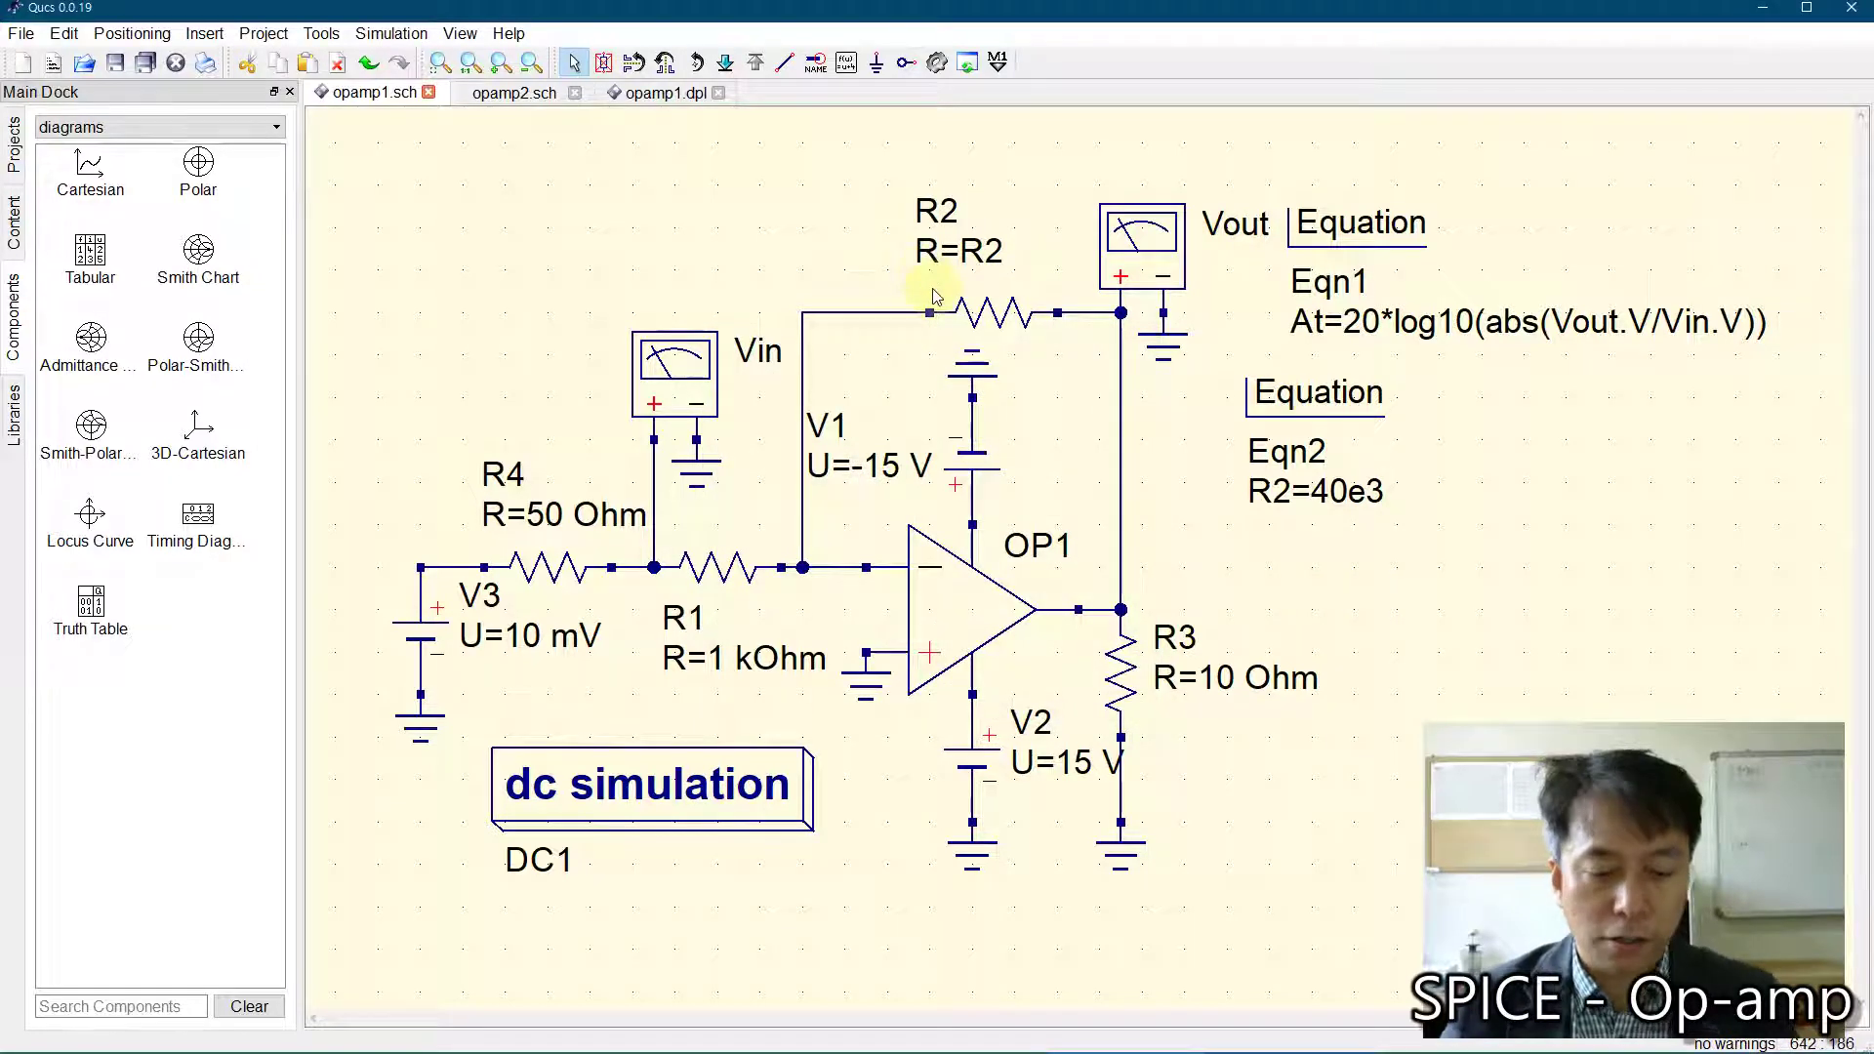
{"action": "key", "text": "F2"}
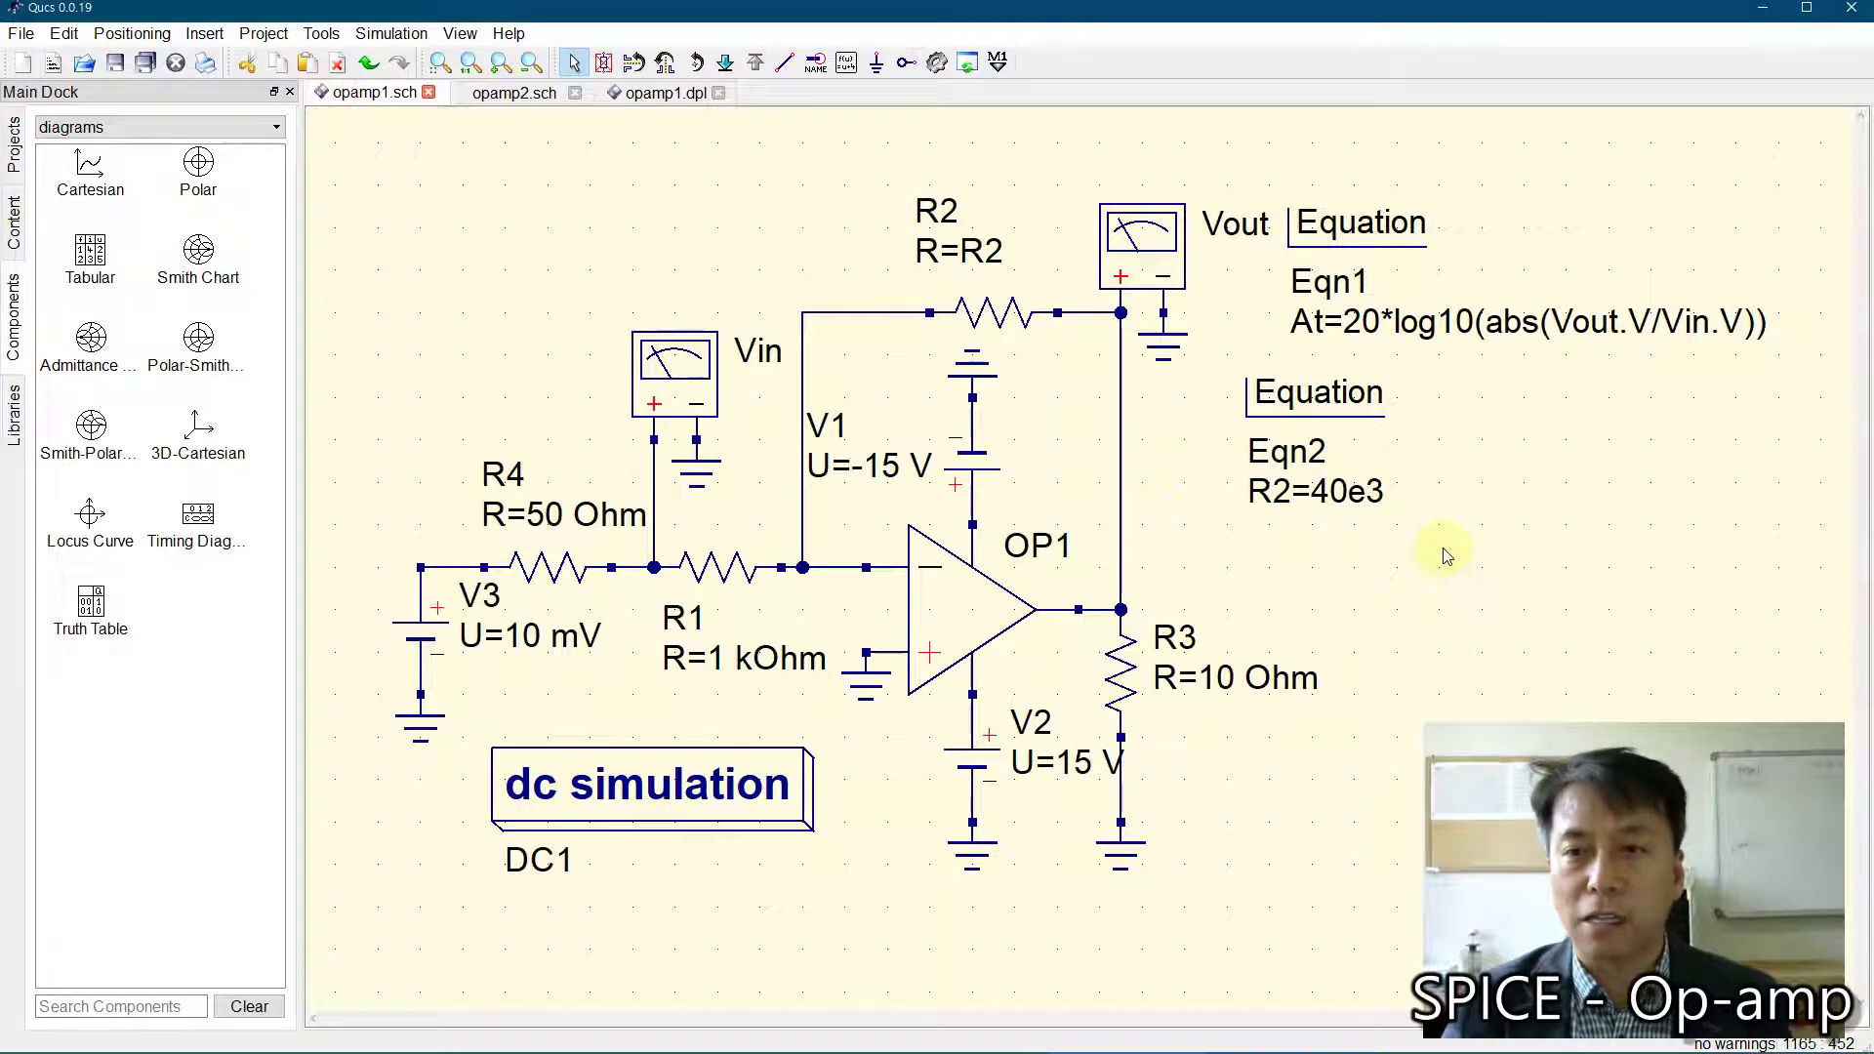
Step: Move the R2 equation block above the Vin probe and place a Parameter sweep block below the At equation
{"action": "left_click_drag", "start_coordinate": [1331, 395], "coordinate": [713, 195]}
{"action": "left_click", "coordinate": [1420, 436]}
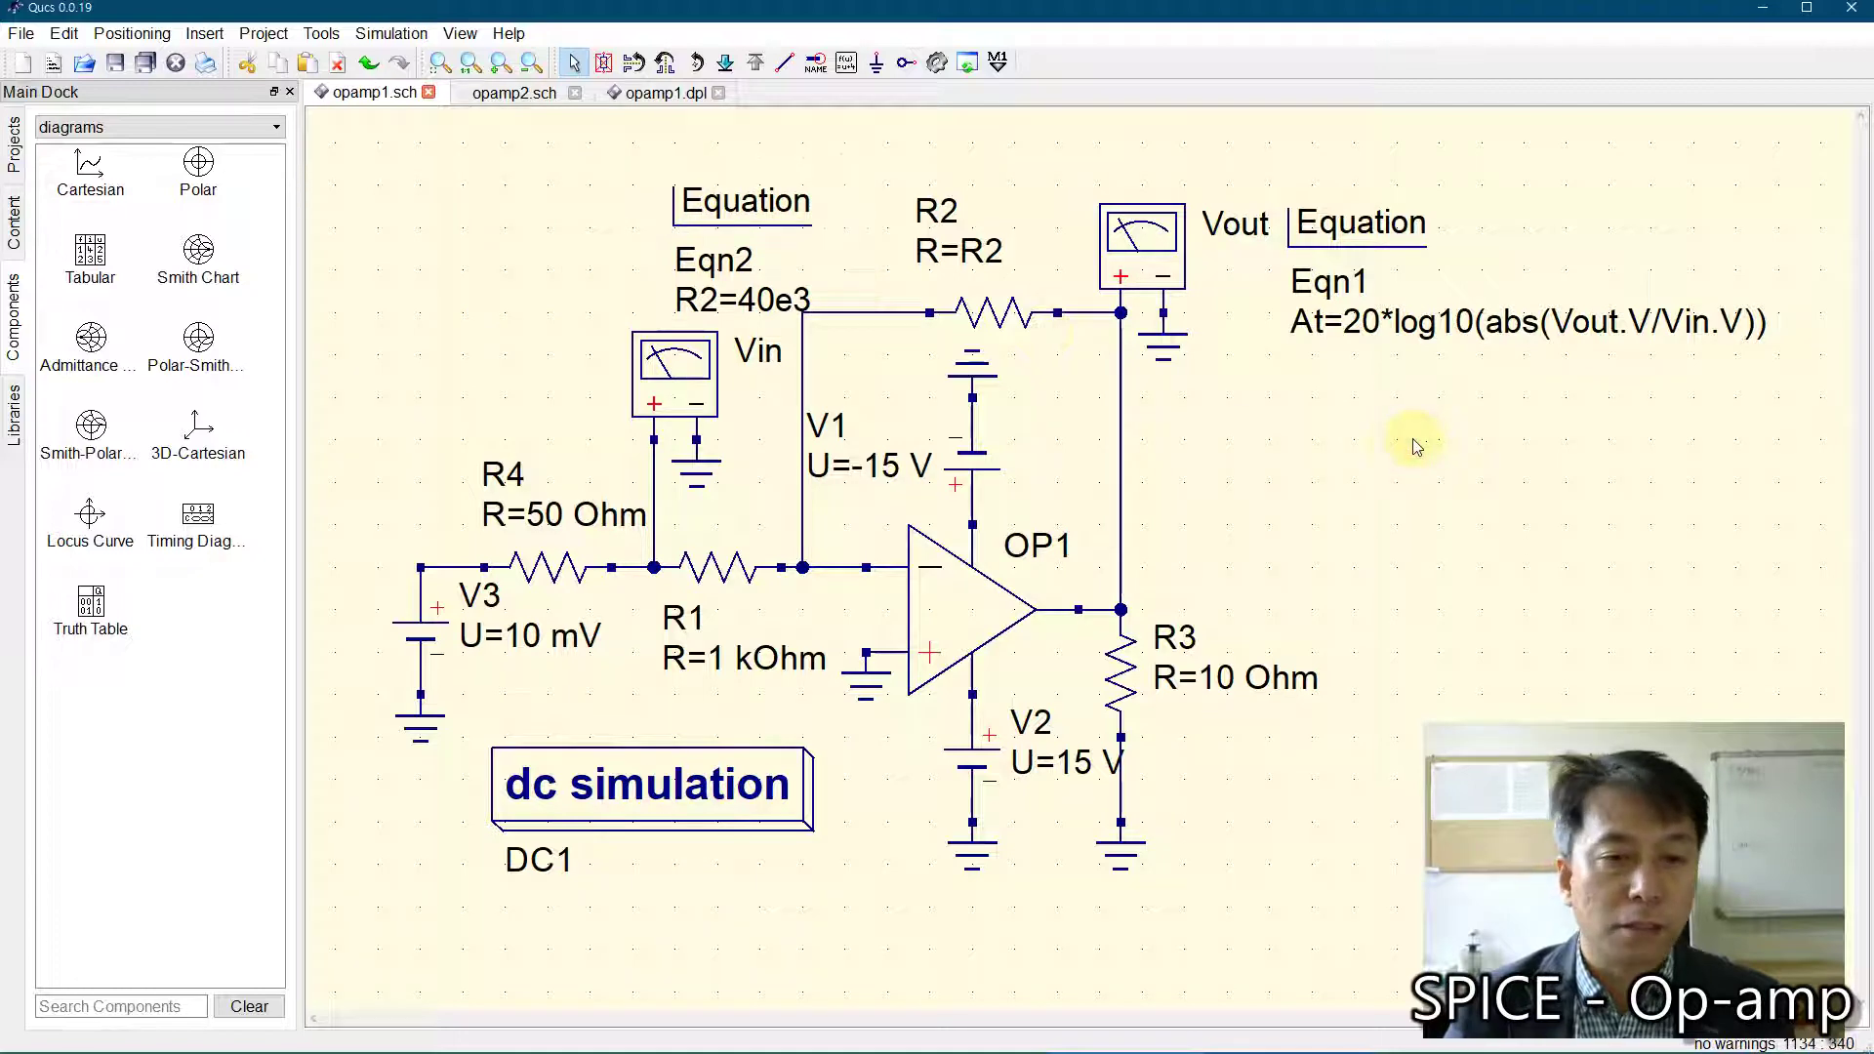
{"action": "left_click", "coordinate": [129, 129]}
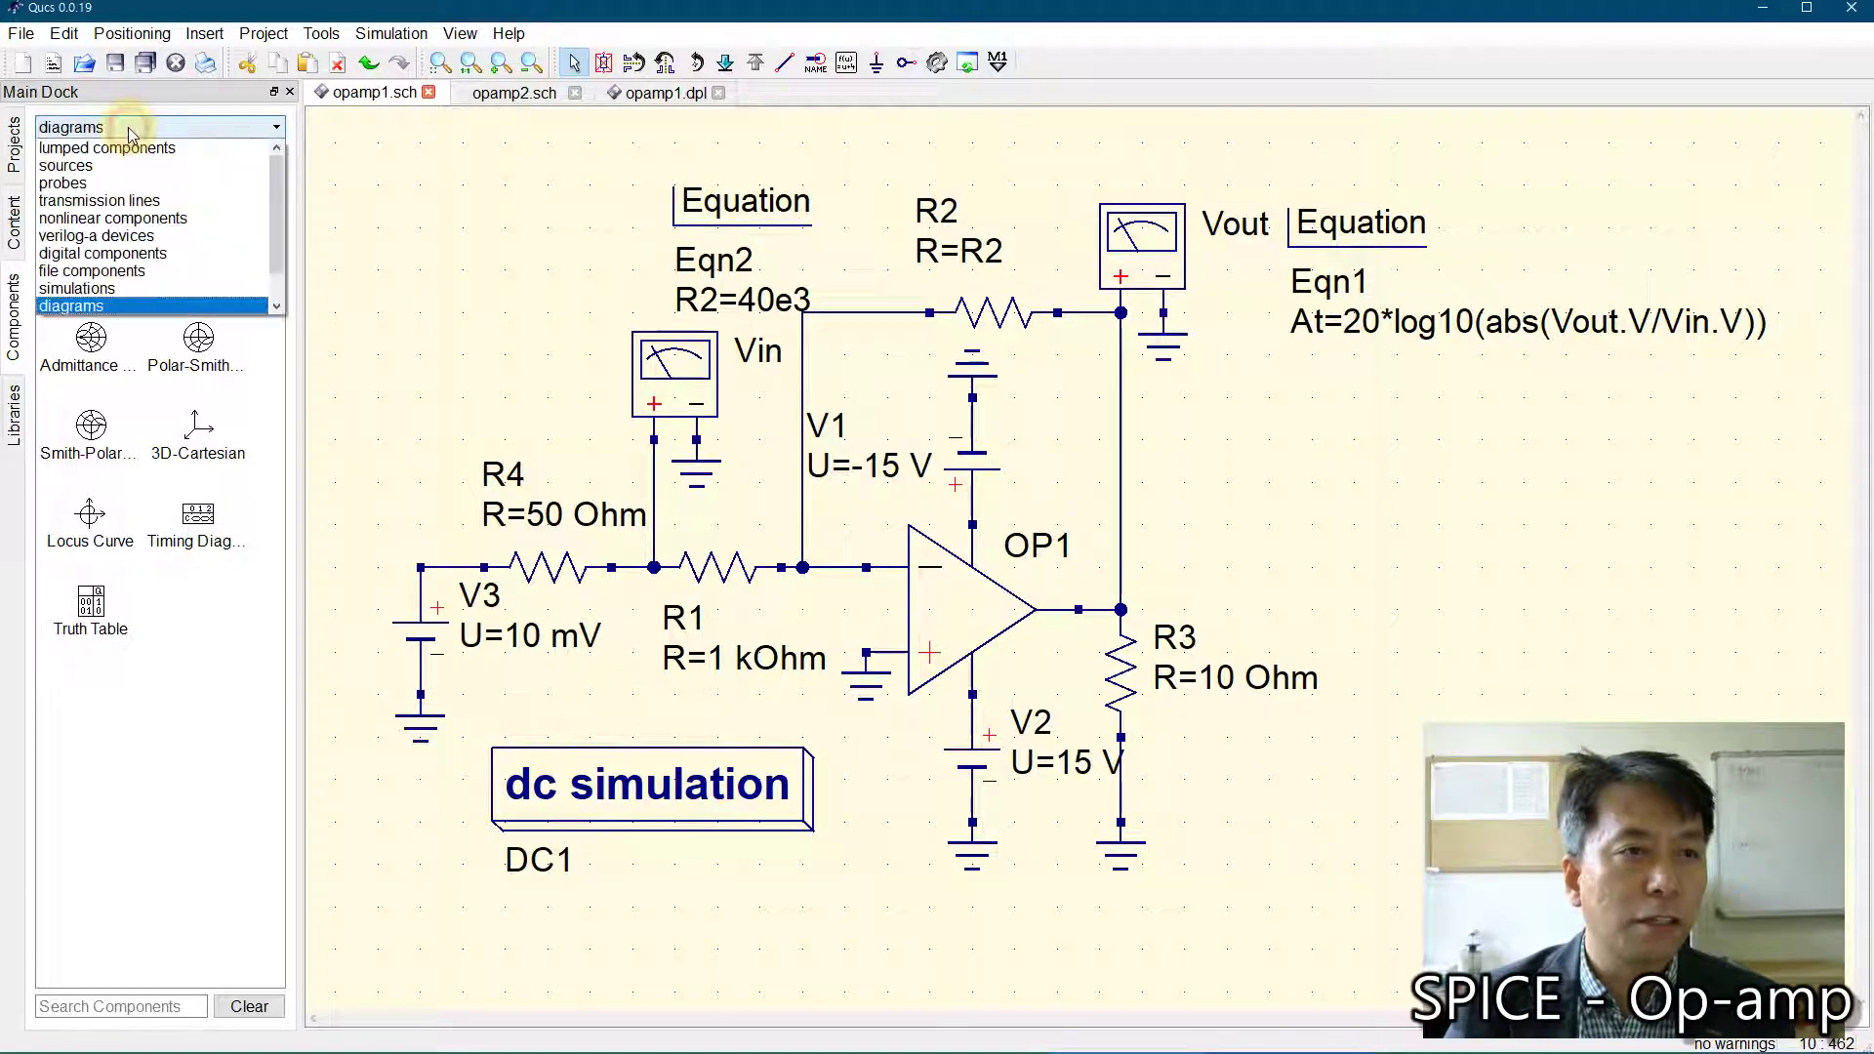
{"action": "left_click", "coordinate": [76, 288]}
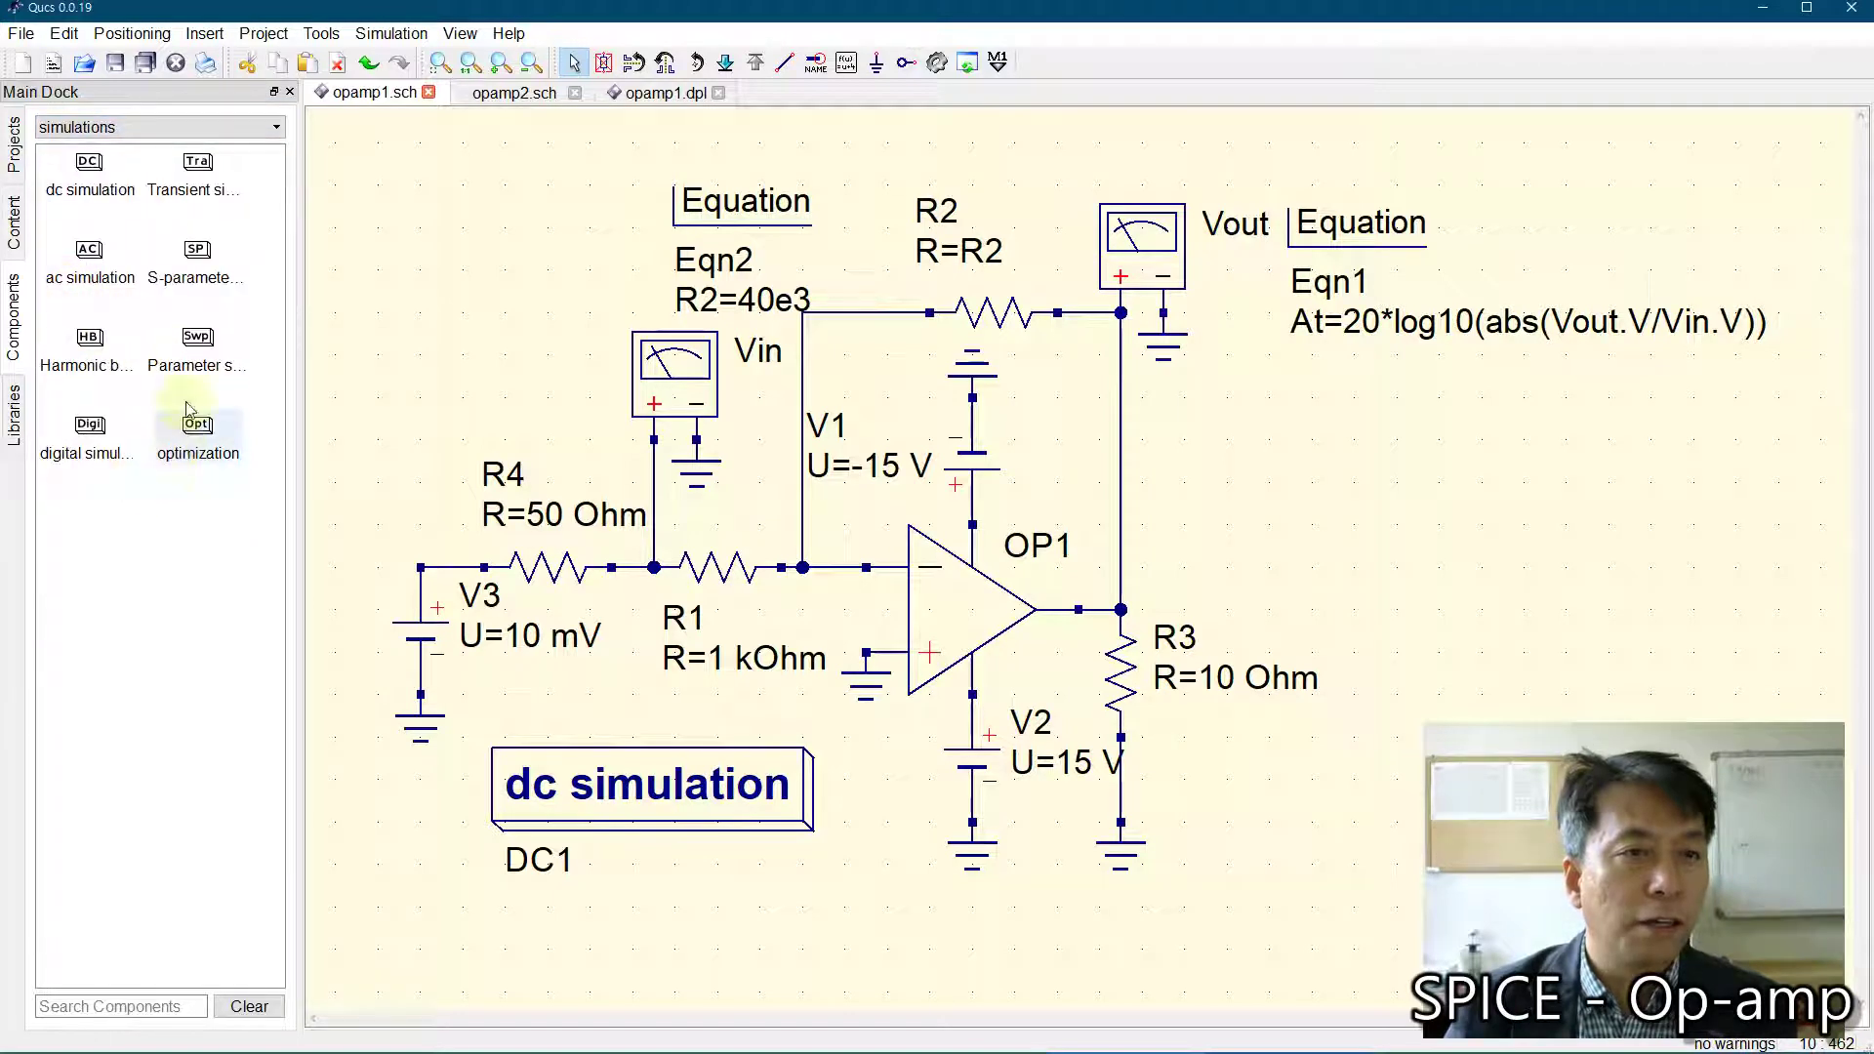
{"action": "left_click", "coordinate": [198, 341]}
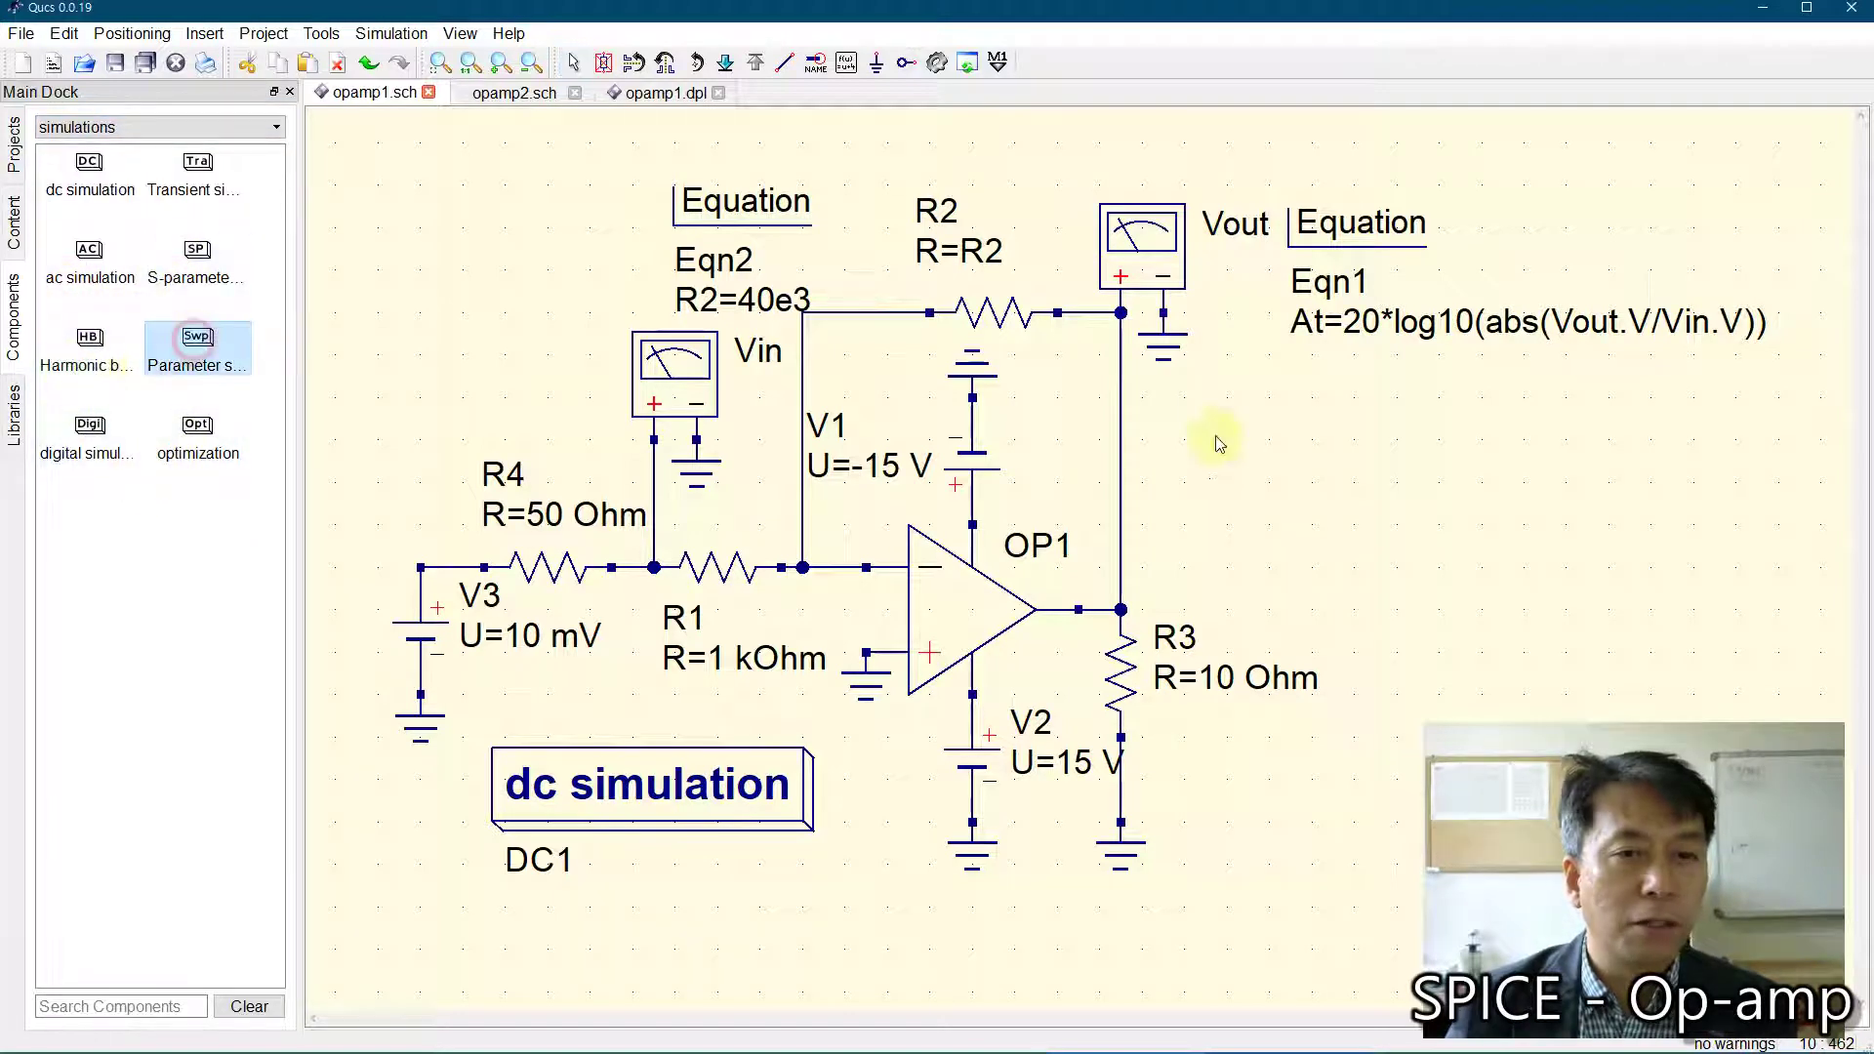
{"action": "left_click", "coordinate": [1290, 383]}
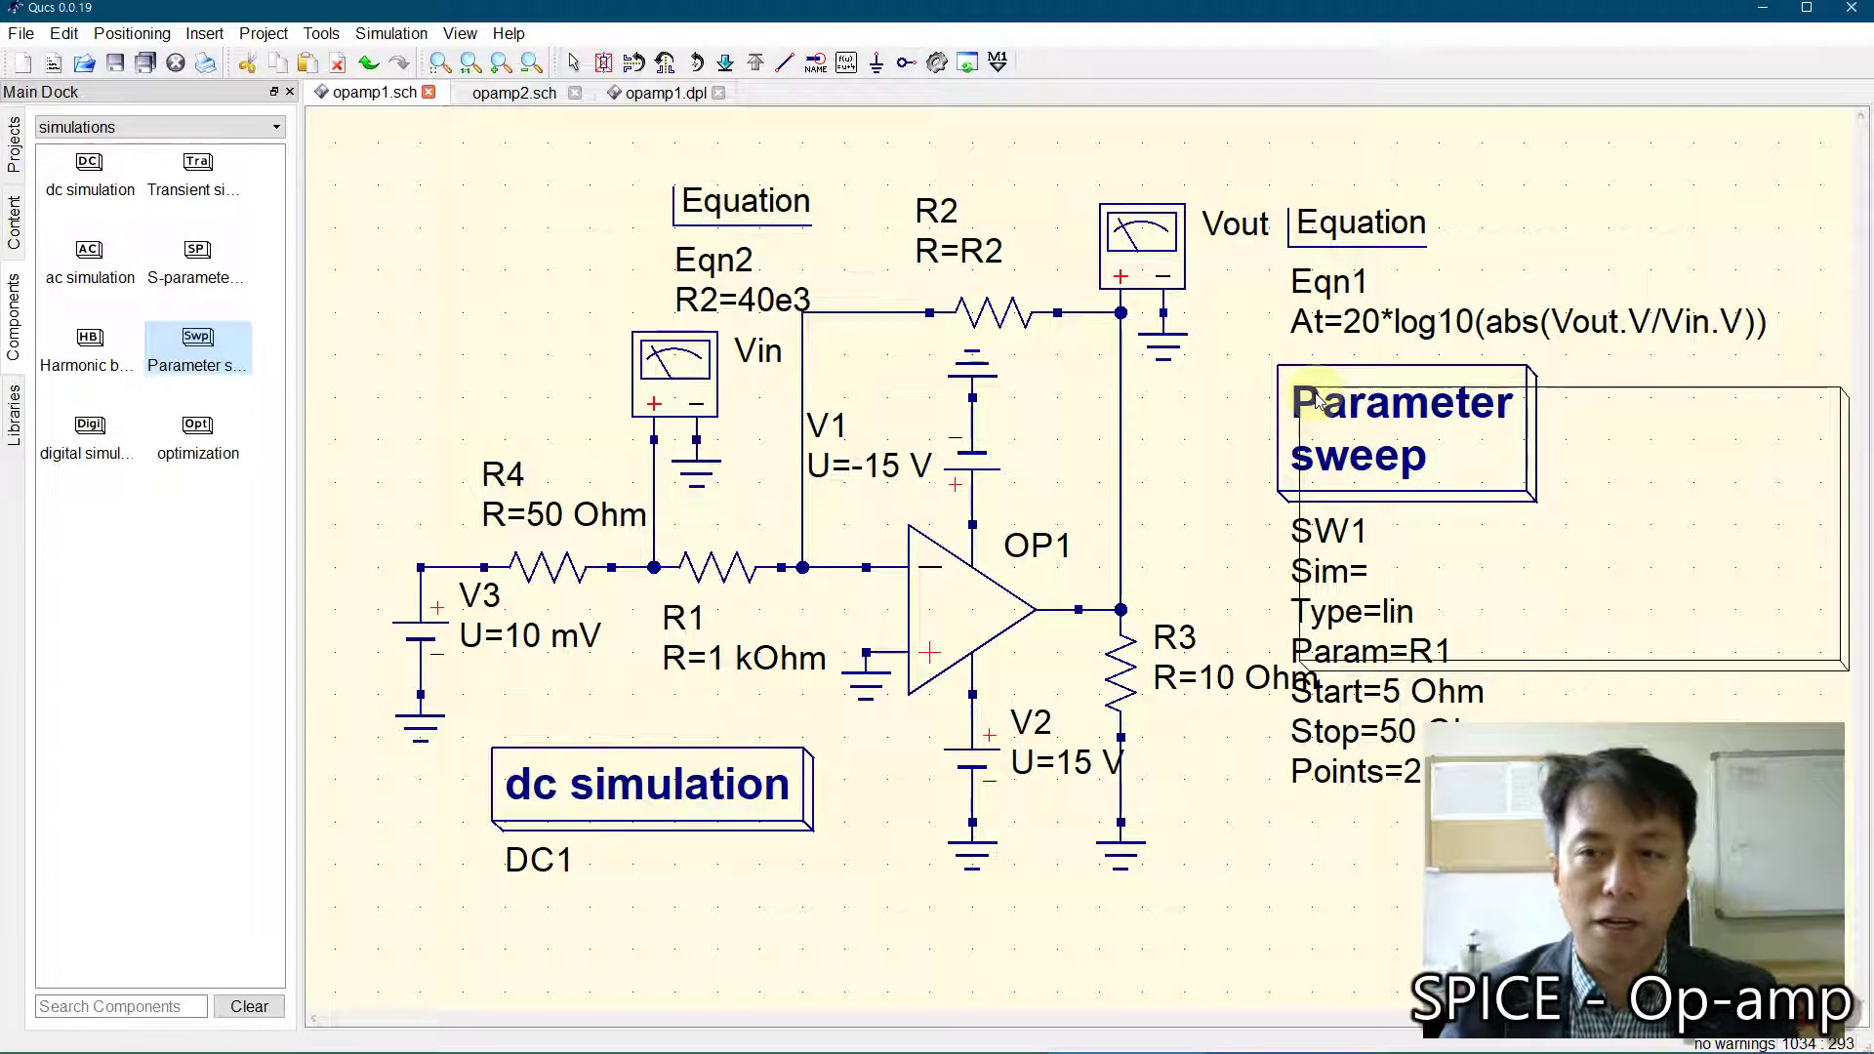
{"action": "key", "text": "Escape"}
{"action": "left_click_drag", "start_coordinate": [1364, 404], "coordinate": [1402, 407]}
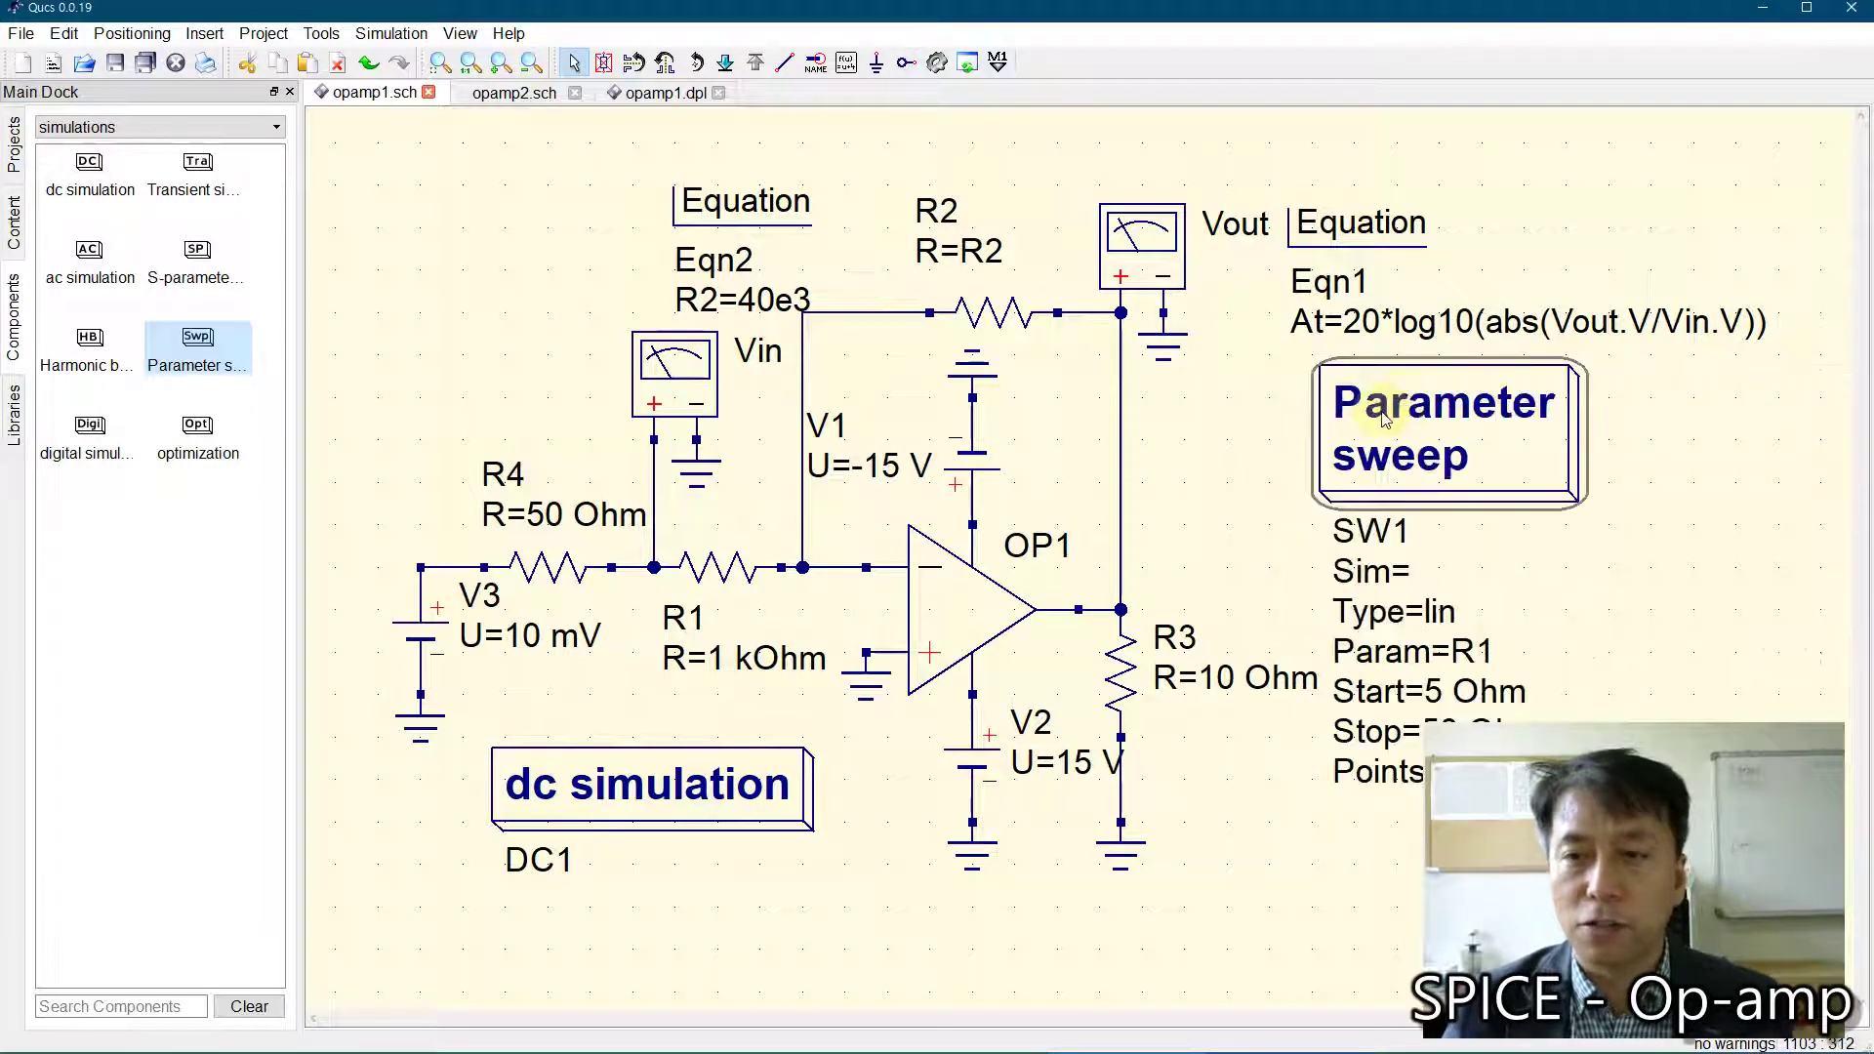
Step: Assign simulation DC1 to the parameter sweep and make R2 its sweep parameter
{"action": "double_click", "coordinate": [1384, 410]}
{"action": "left_click", "coordinate": [974, 459]}
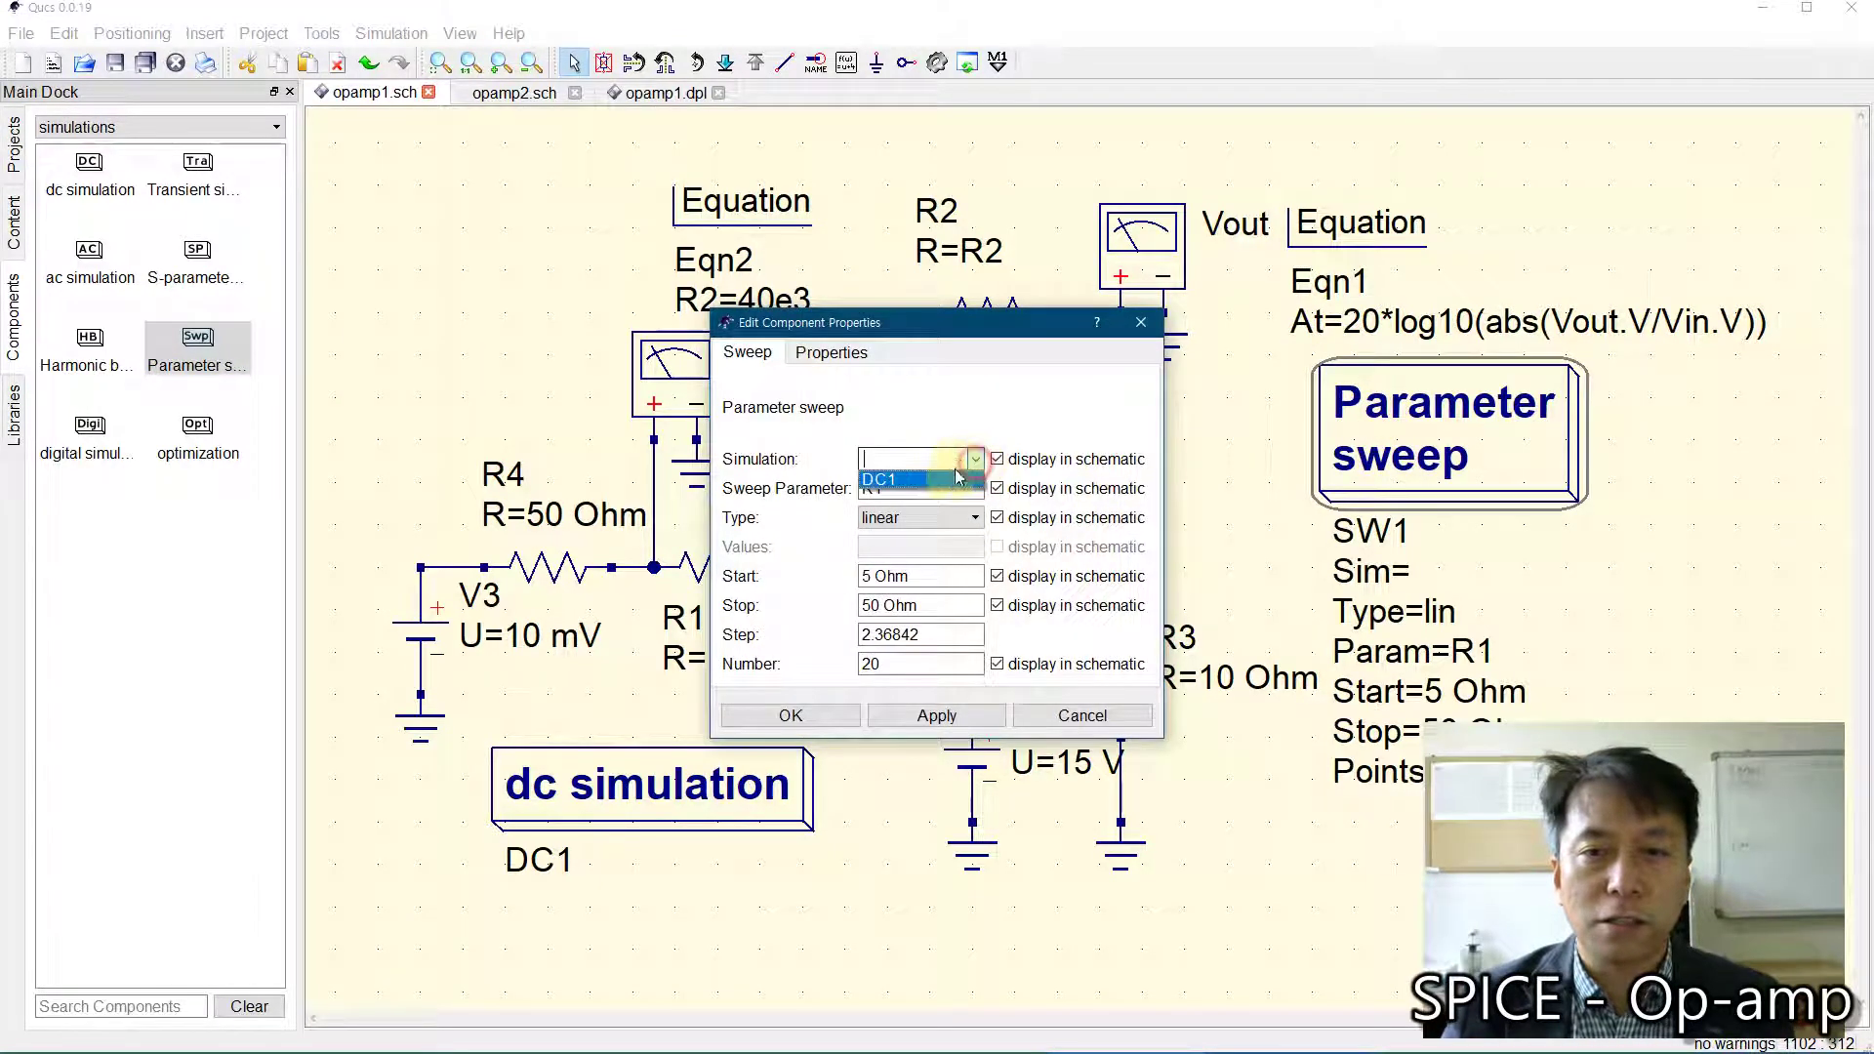
{"action": "left_click", "coordinate": [932, 485]}
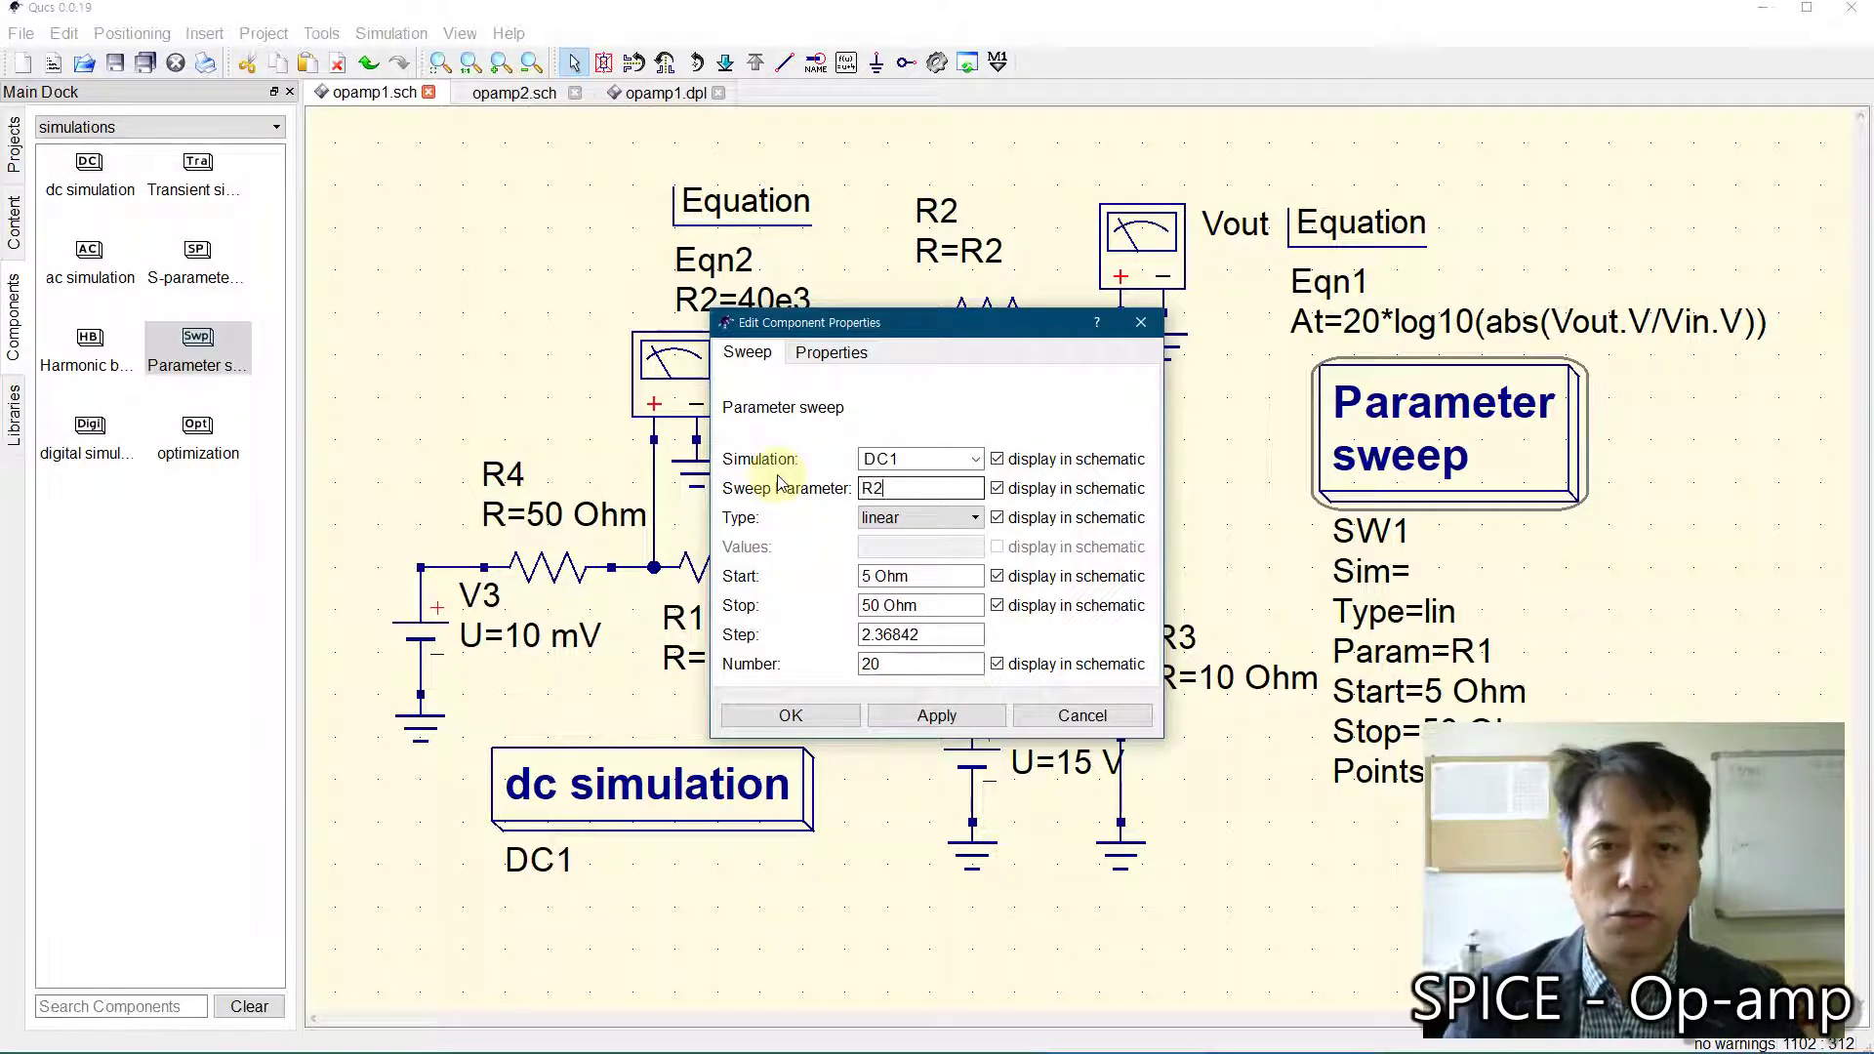
Step: Set the linear sweep to start at 30 kOhm, stop at 50 kOhm and use 201 points
{"action": "left_click", "coordinate": [889, 577]}
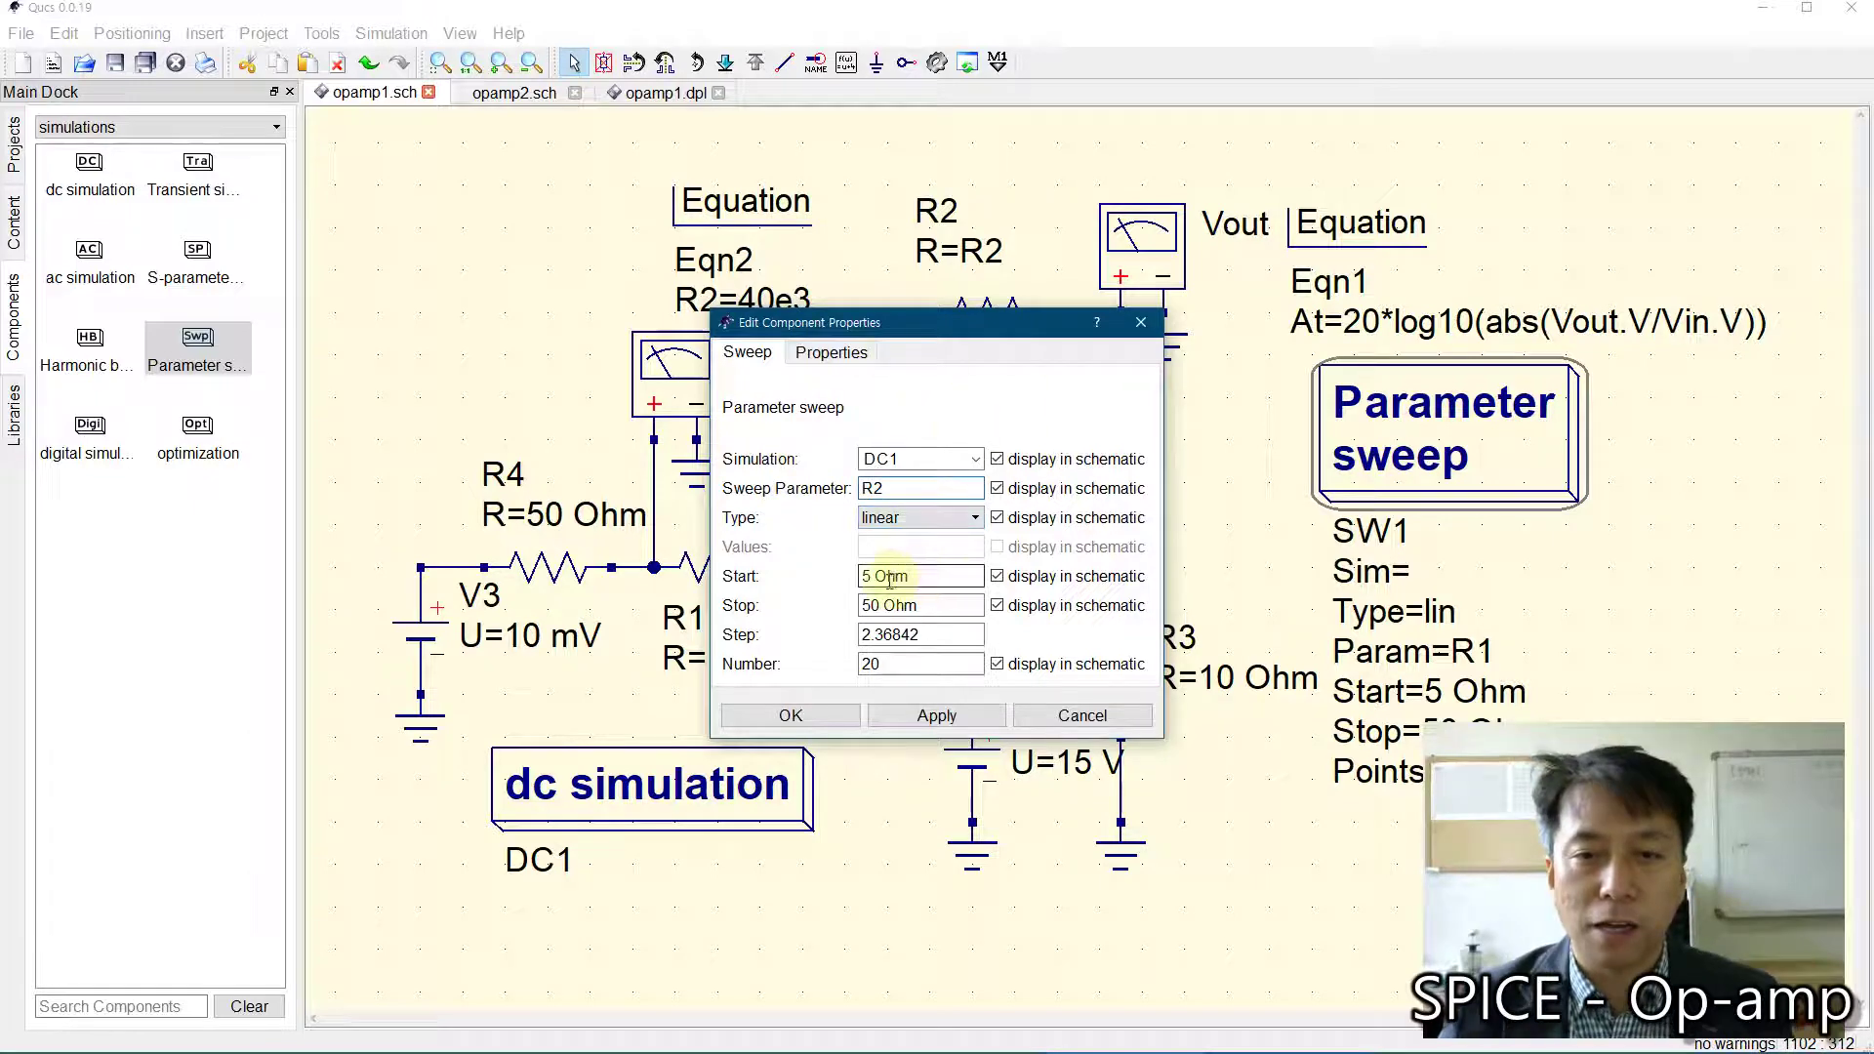
{"action": "left_click", "coordinate": [874, 576]}
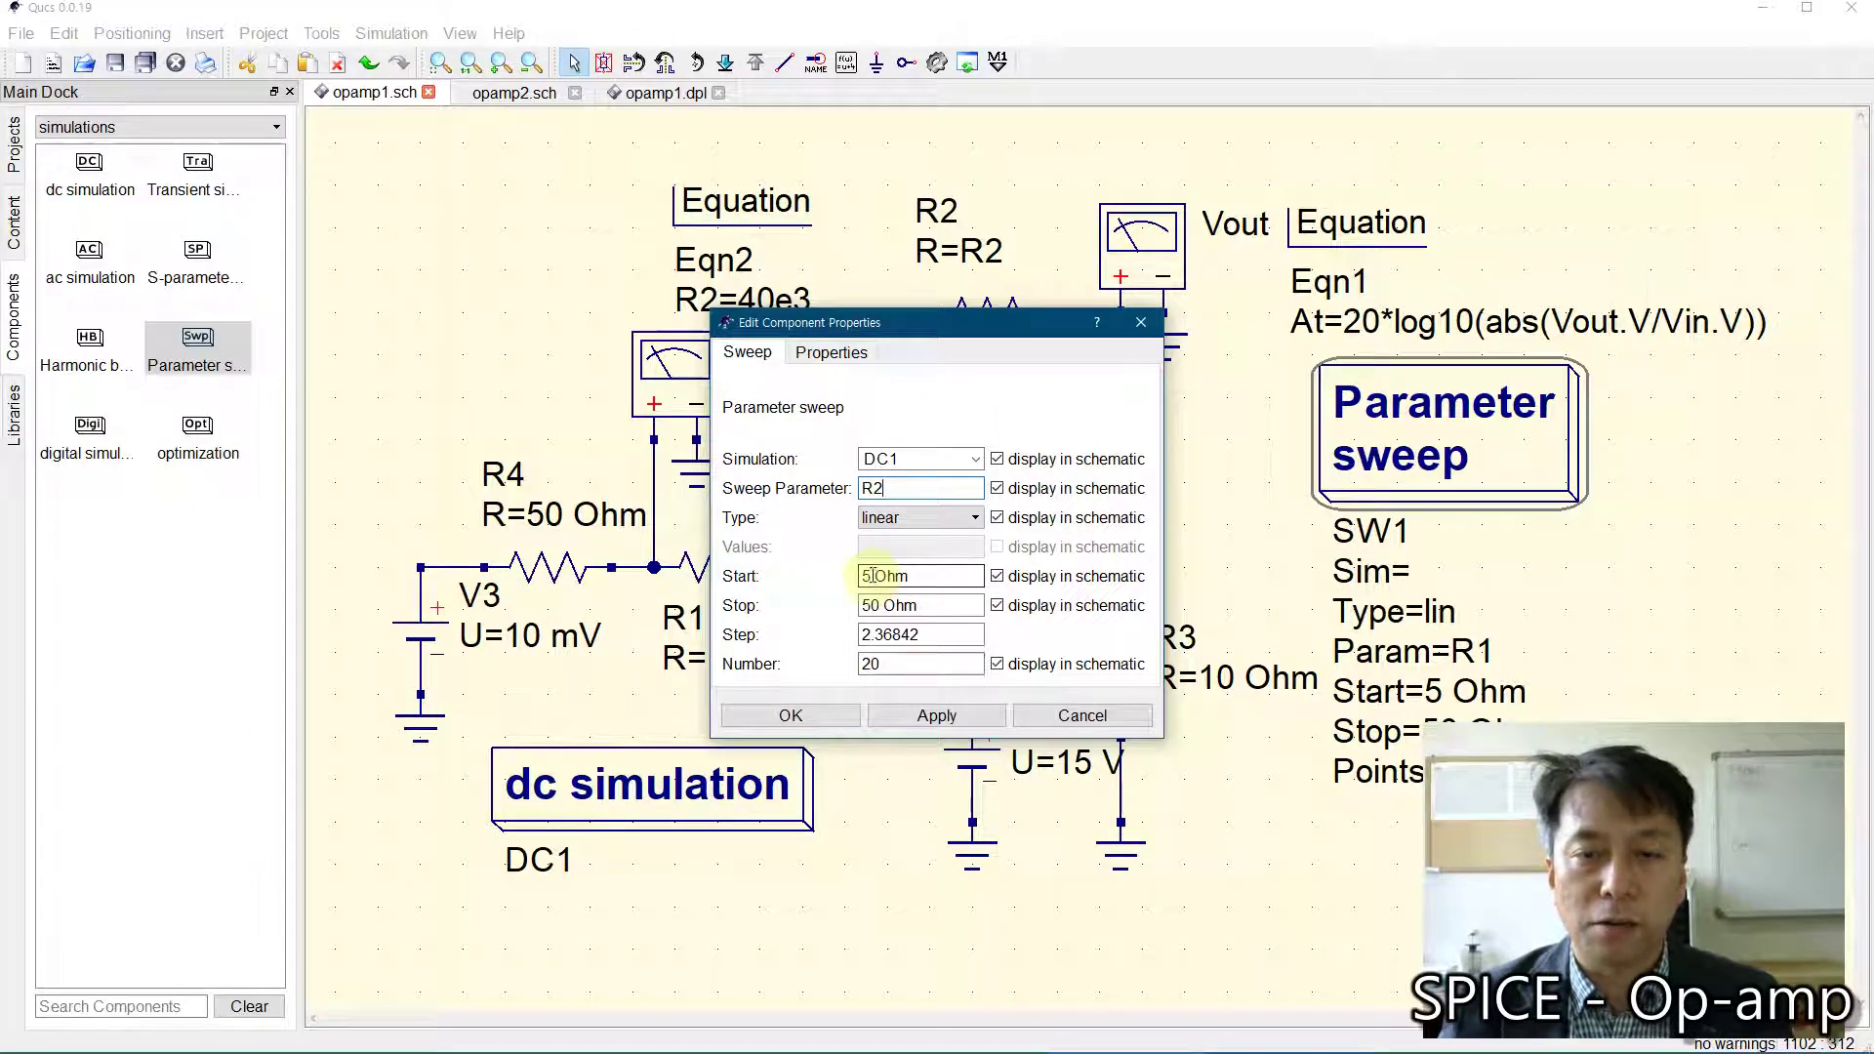
{"action": "left_click_drag", "start_coordinate": [874, 577], "coordinate": [861, 576]}
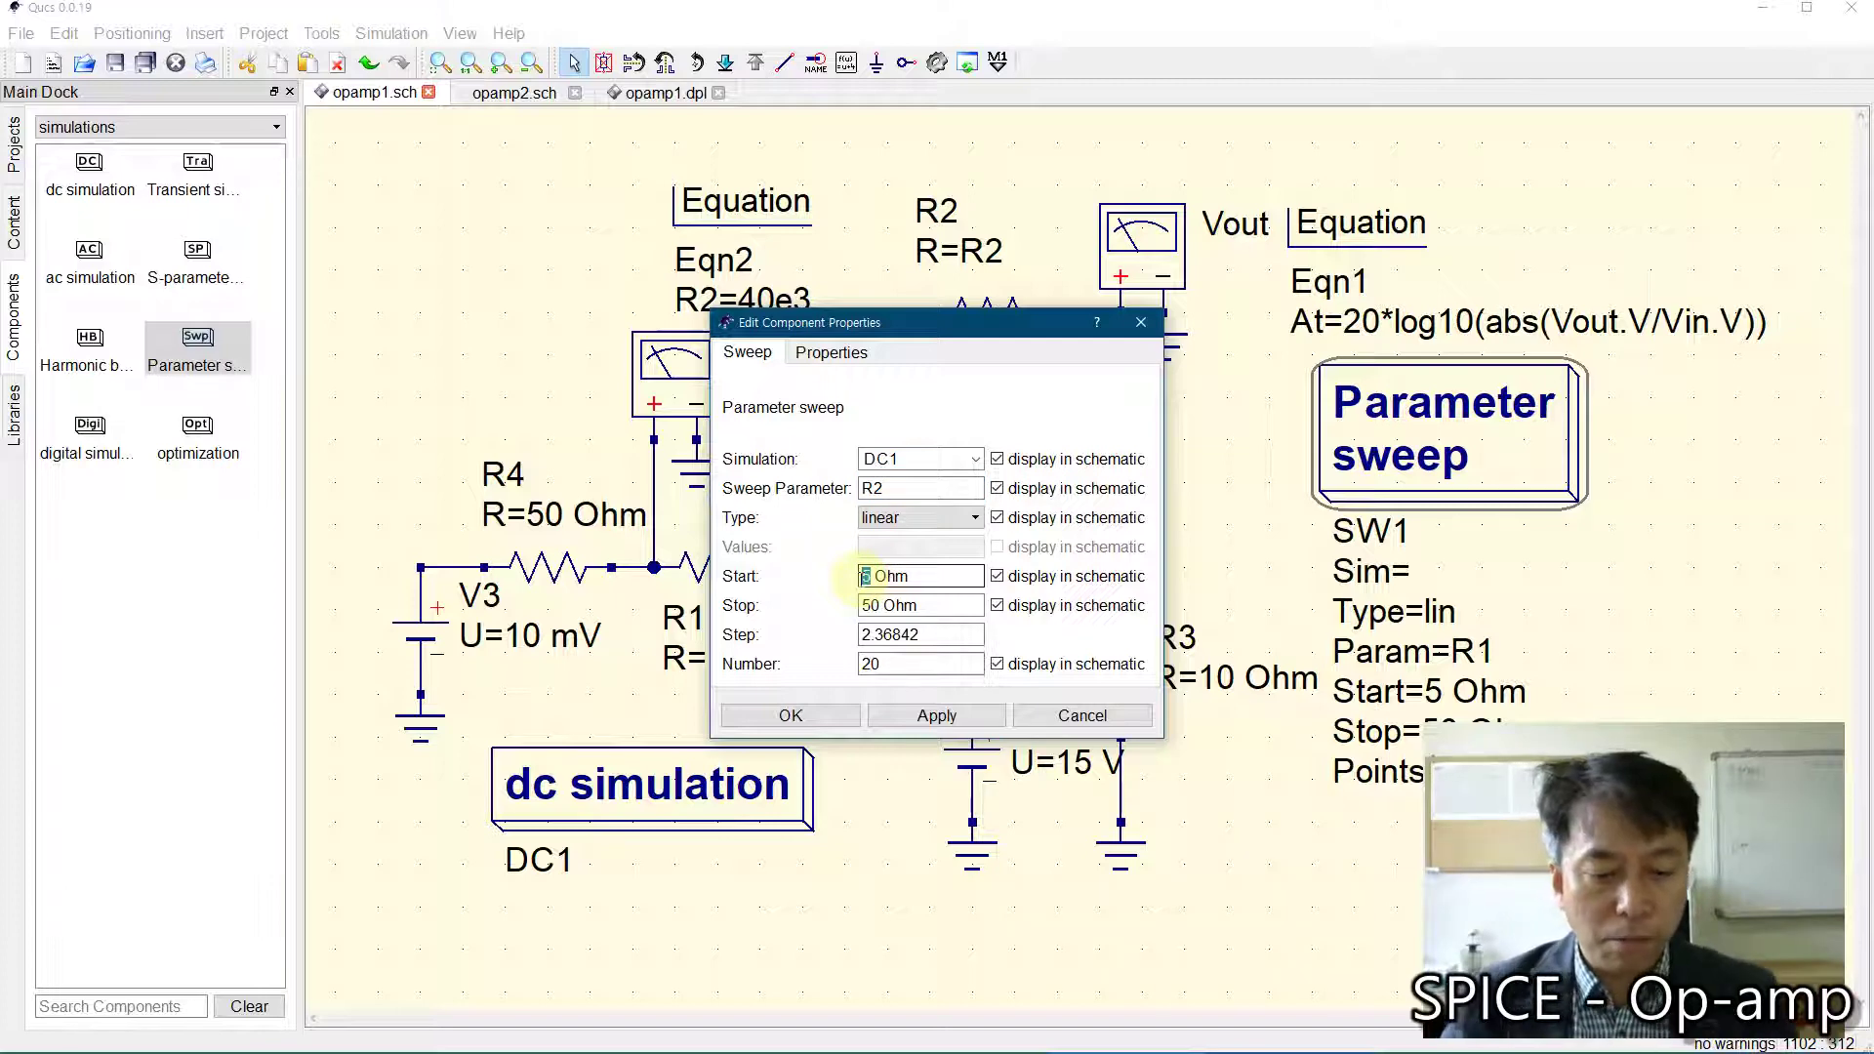
{"action": "type", "text": "30 "}
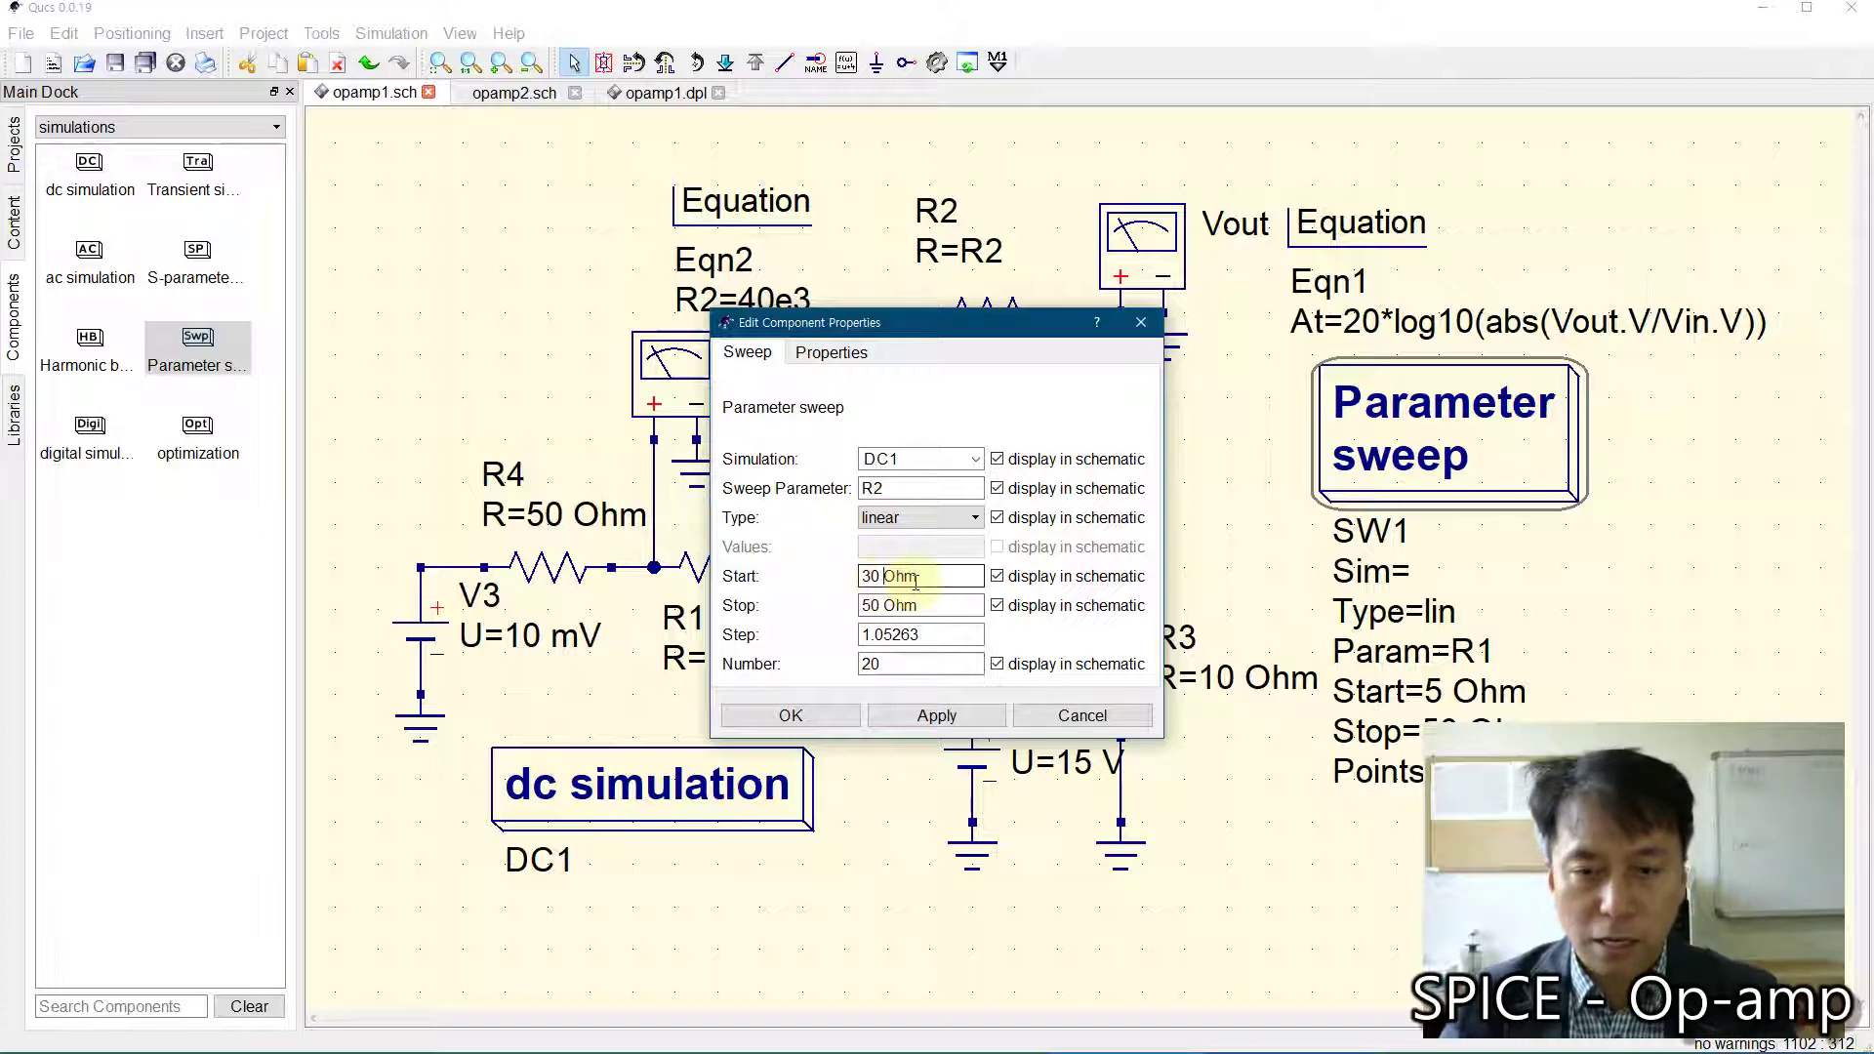
{"action": "type", "text": "k"}
{"action": "left_click", "coordinate": [884, 607]}
{"action": "type", "text": "k"}
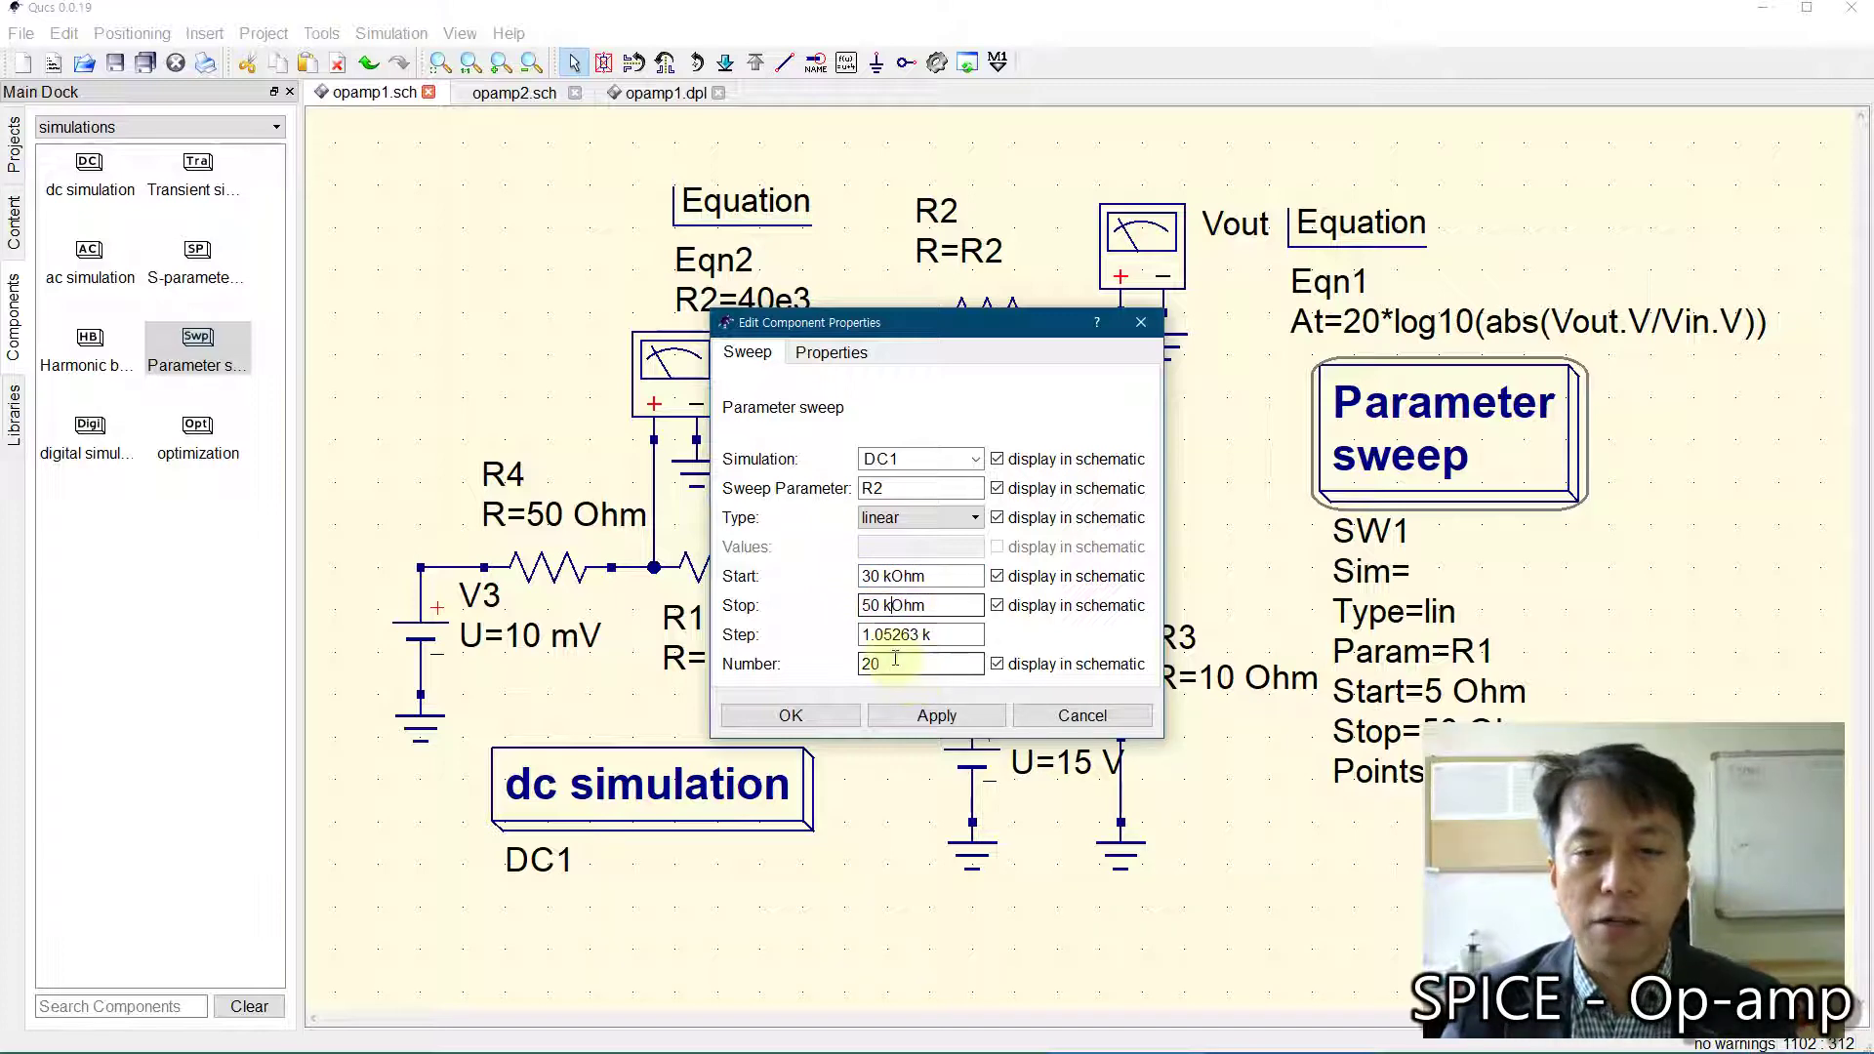
{"action": "left_click", "coordinate": [907, 661]}
{"action": "type", "text": "1"}
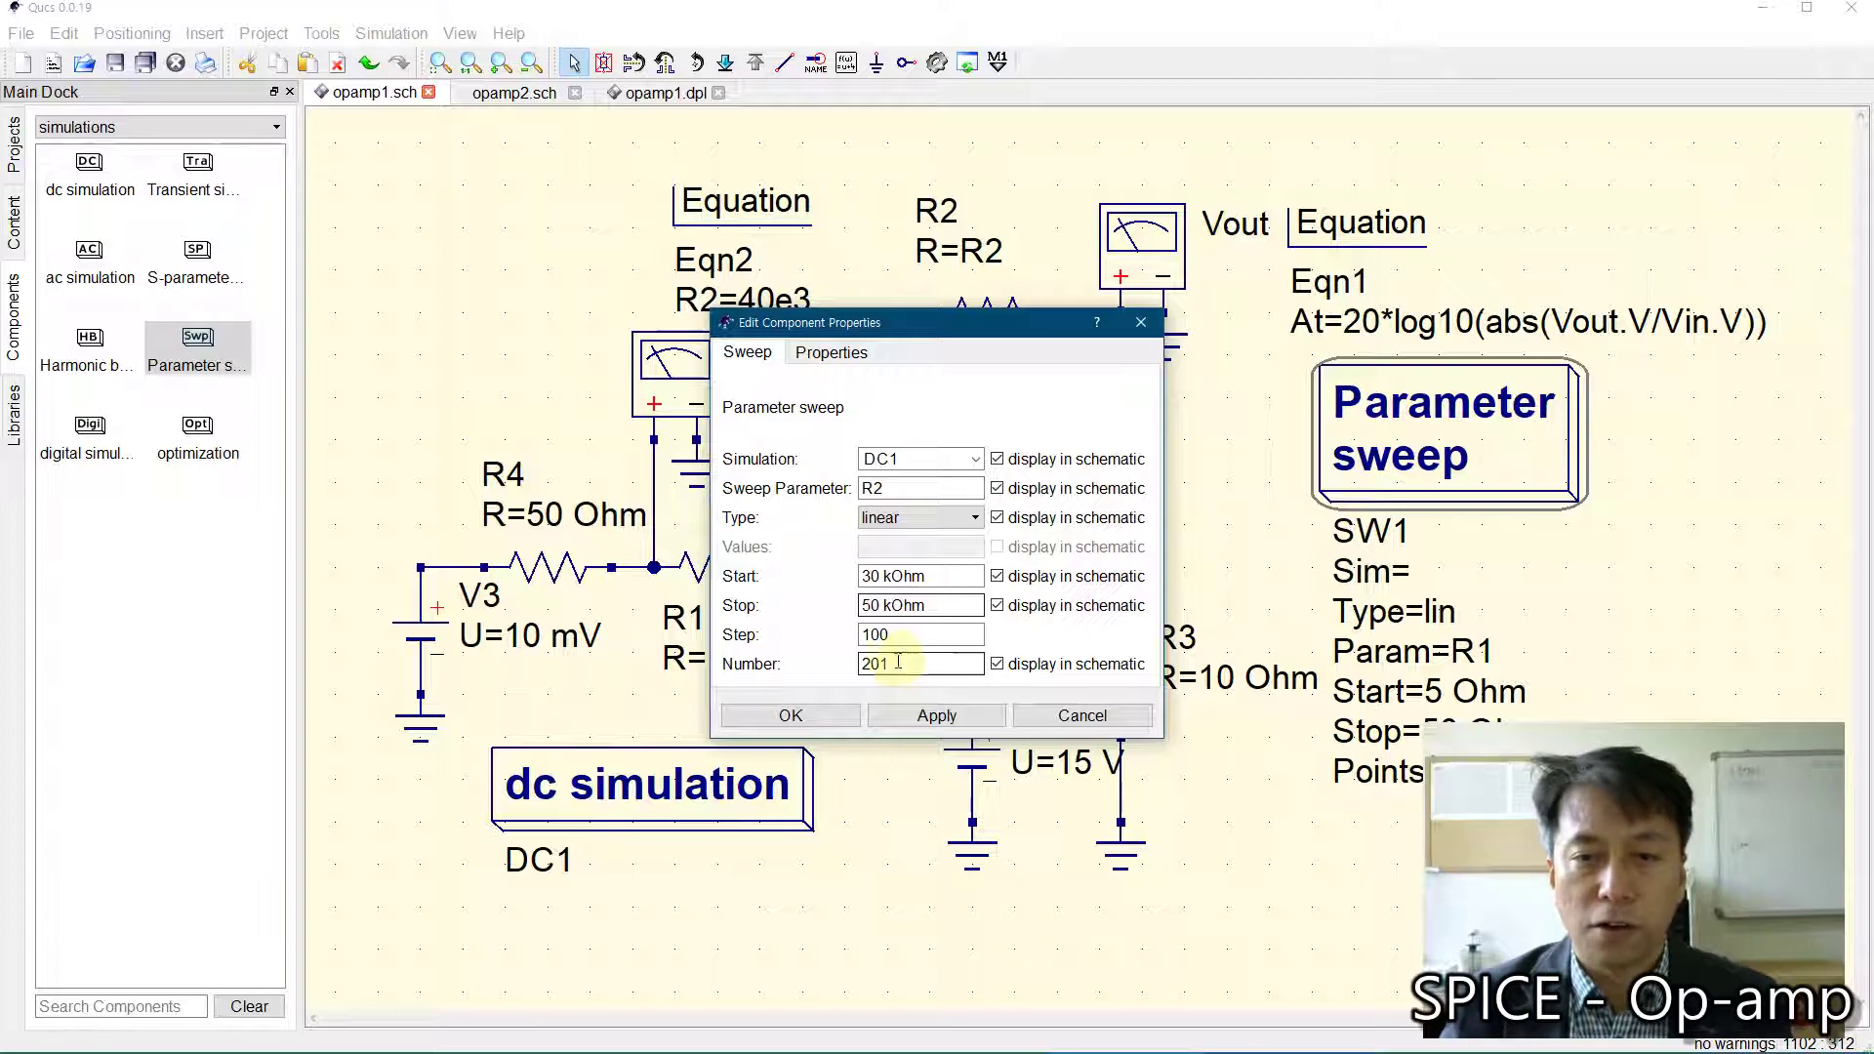
{"action": "left_click", "coordinate": [790, 717]}
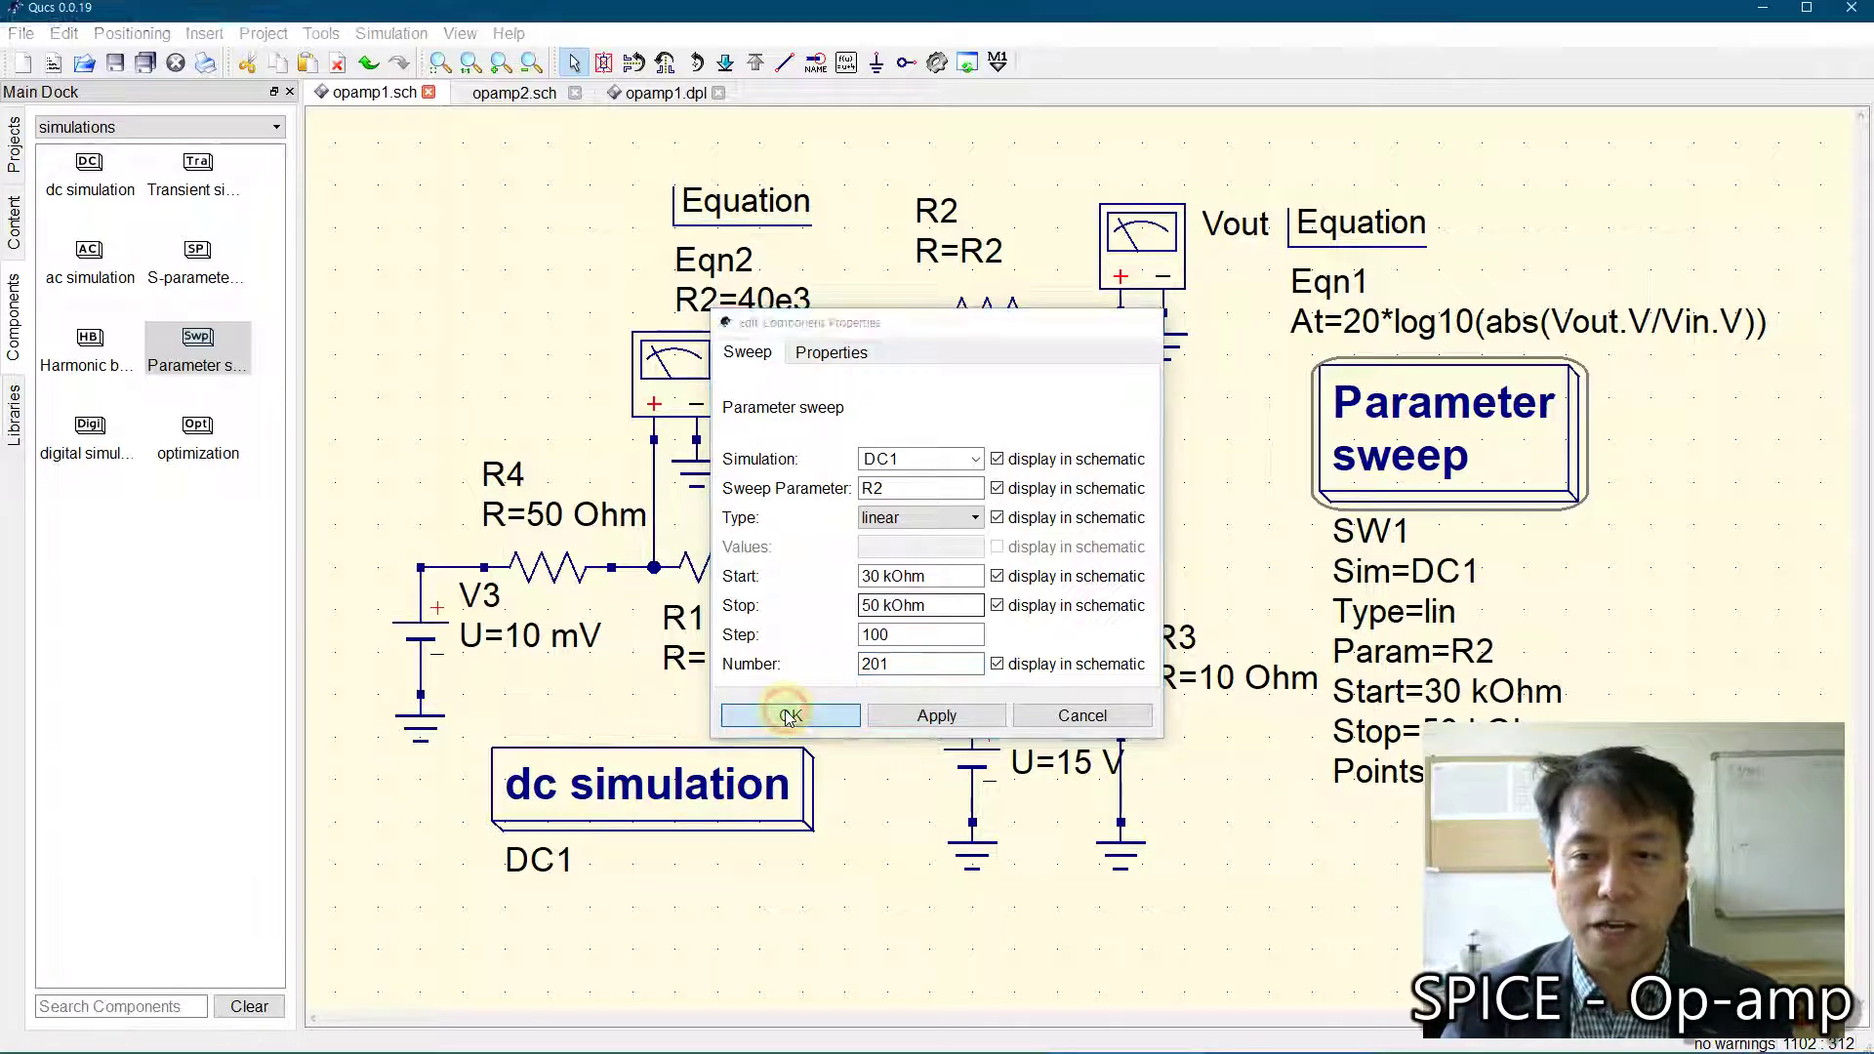
{"action": "left_click", "coordinate": [1645, 614]}
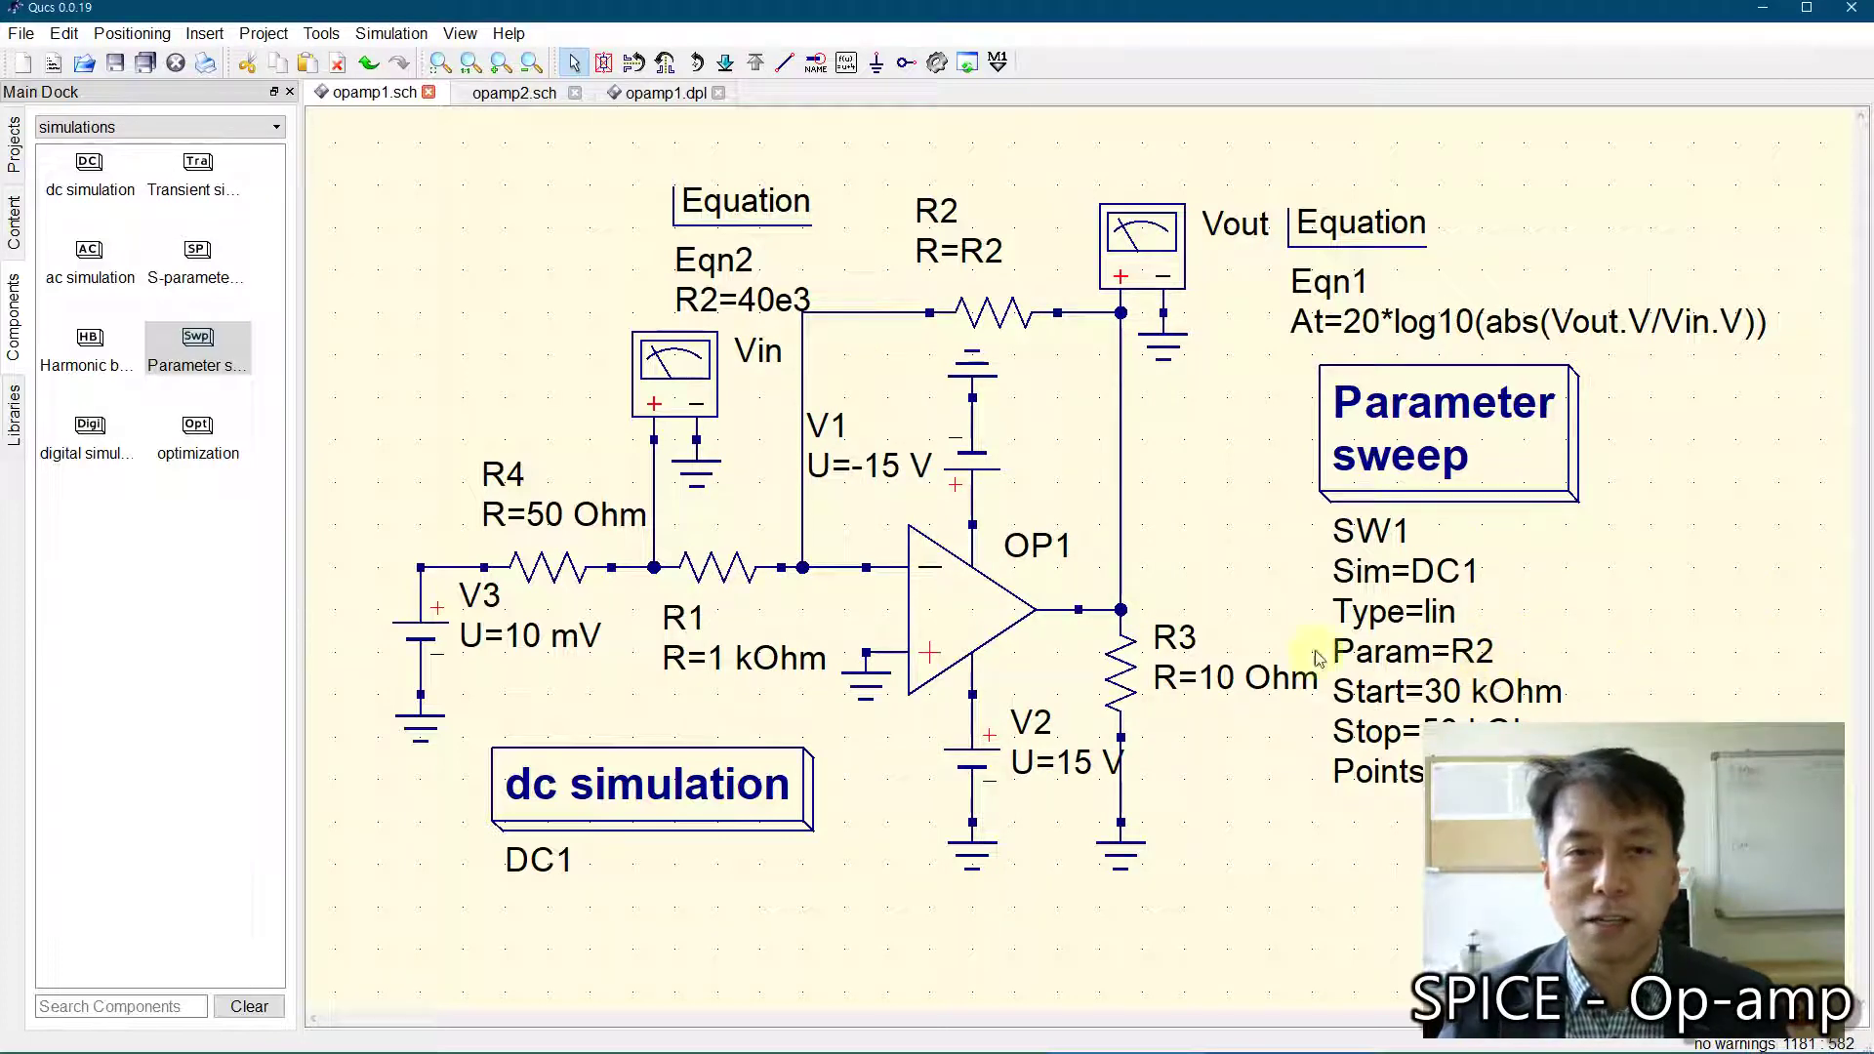
Step: Deactivate the R2=40e3 equation block and run the swept simulation
{"action": "left_click", "coordinate": [730, 202]}
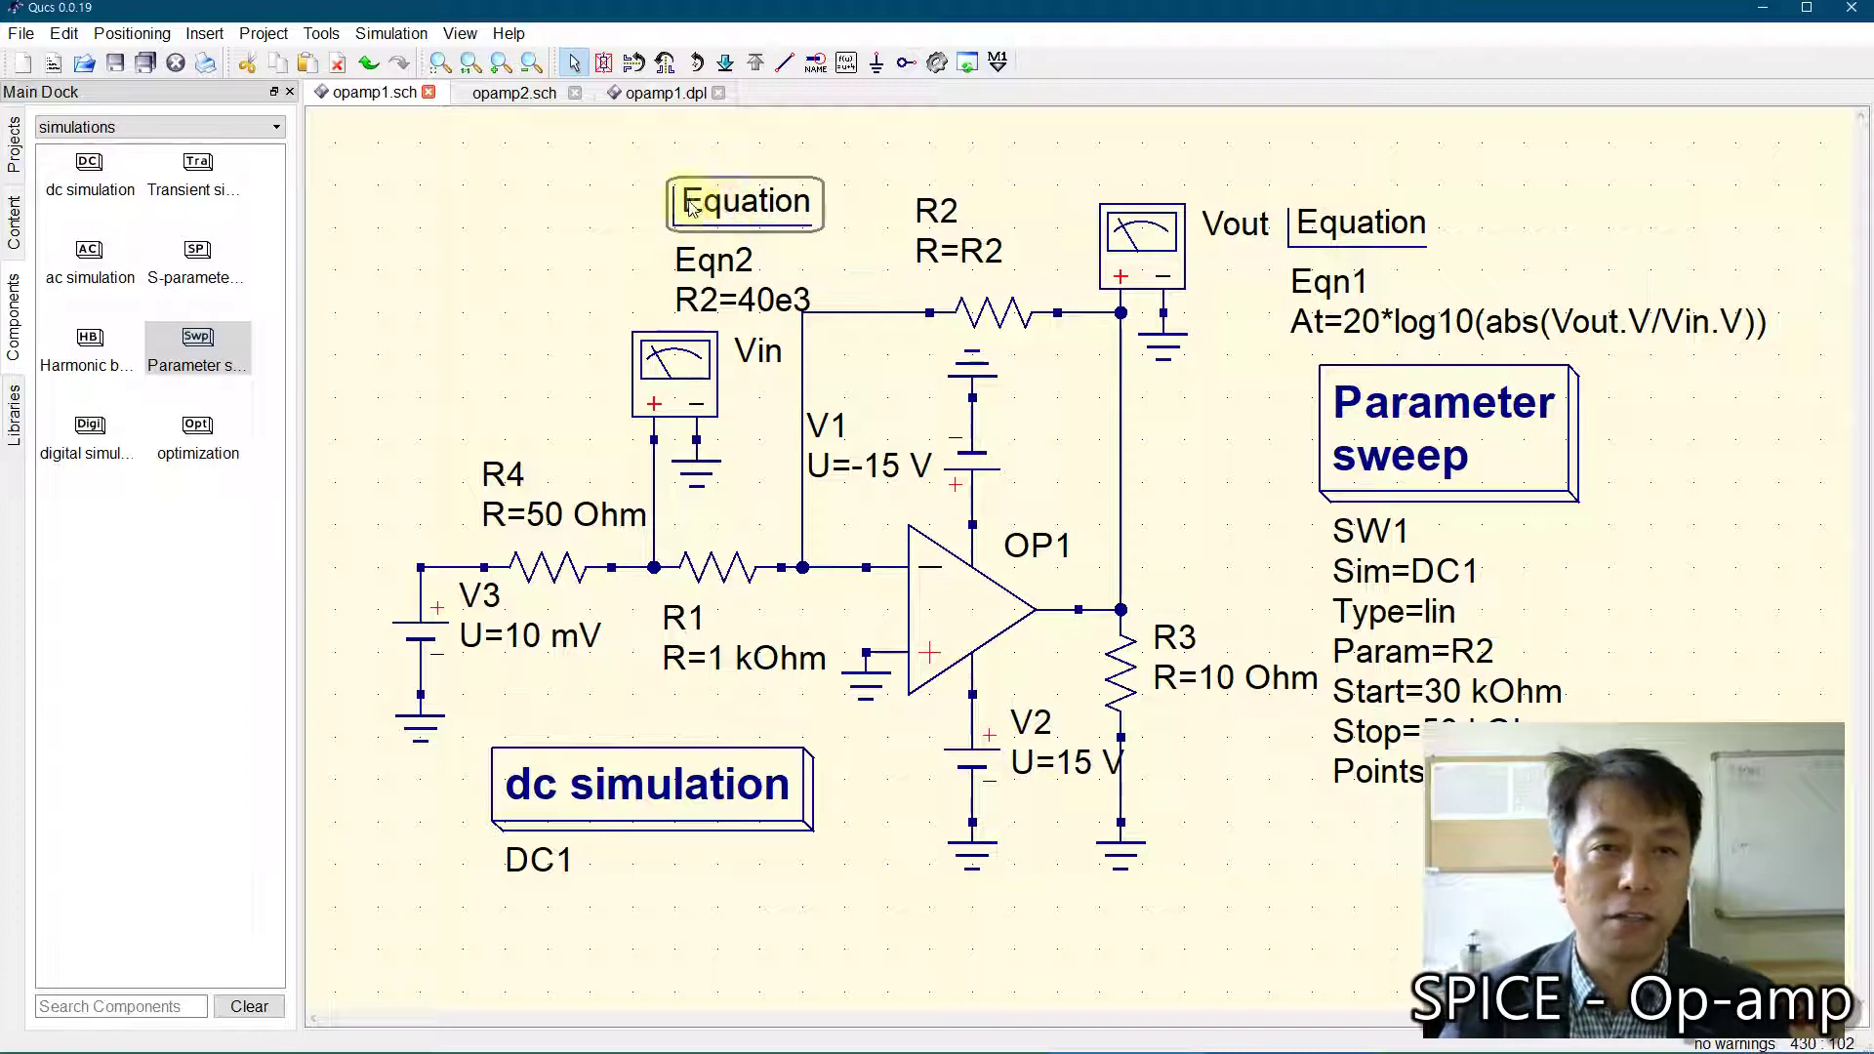
{"action": "left_click", "coordinate": [605, 64]}
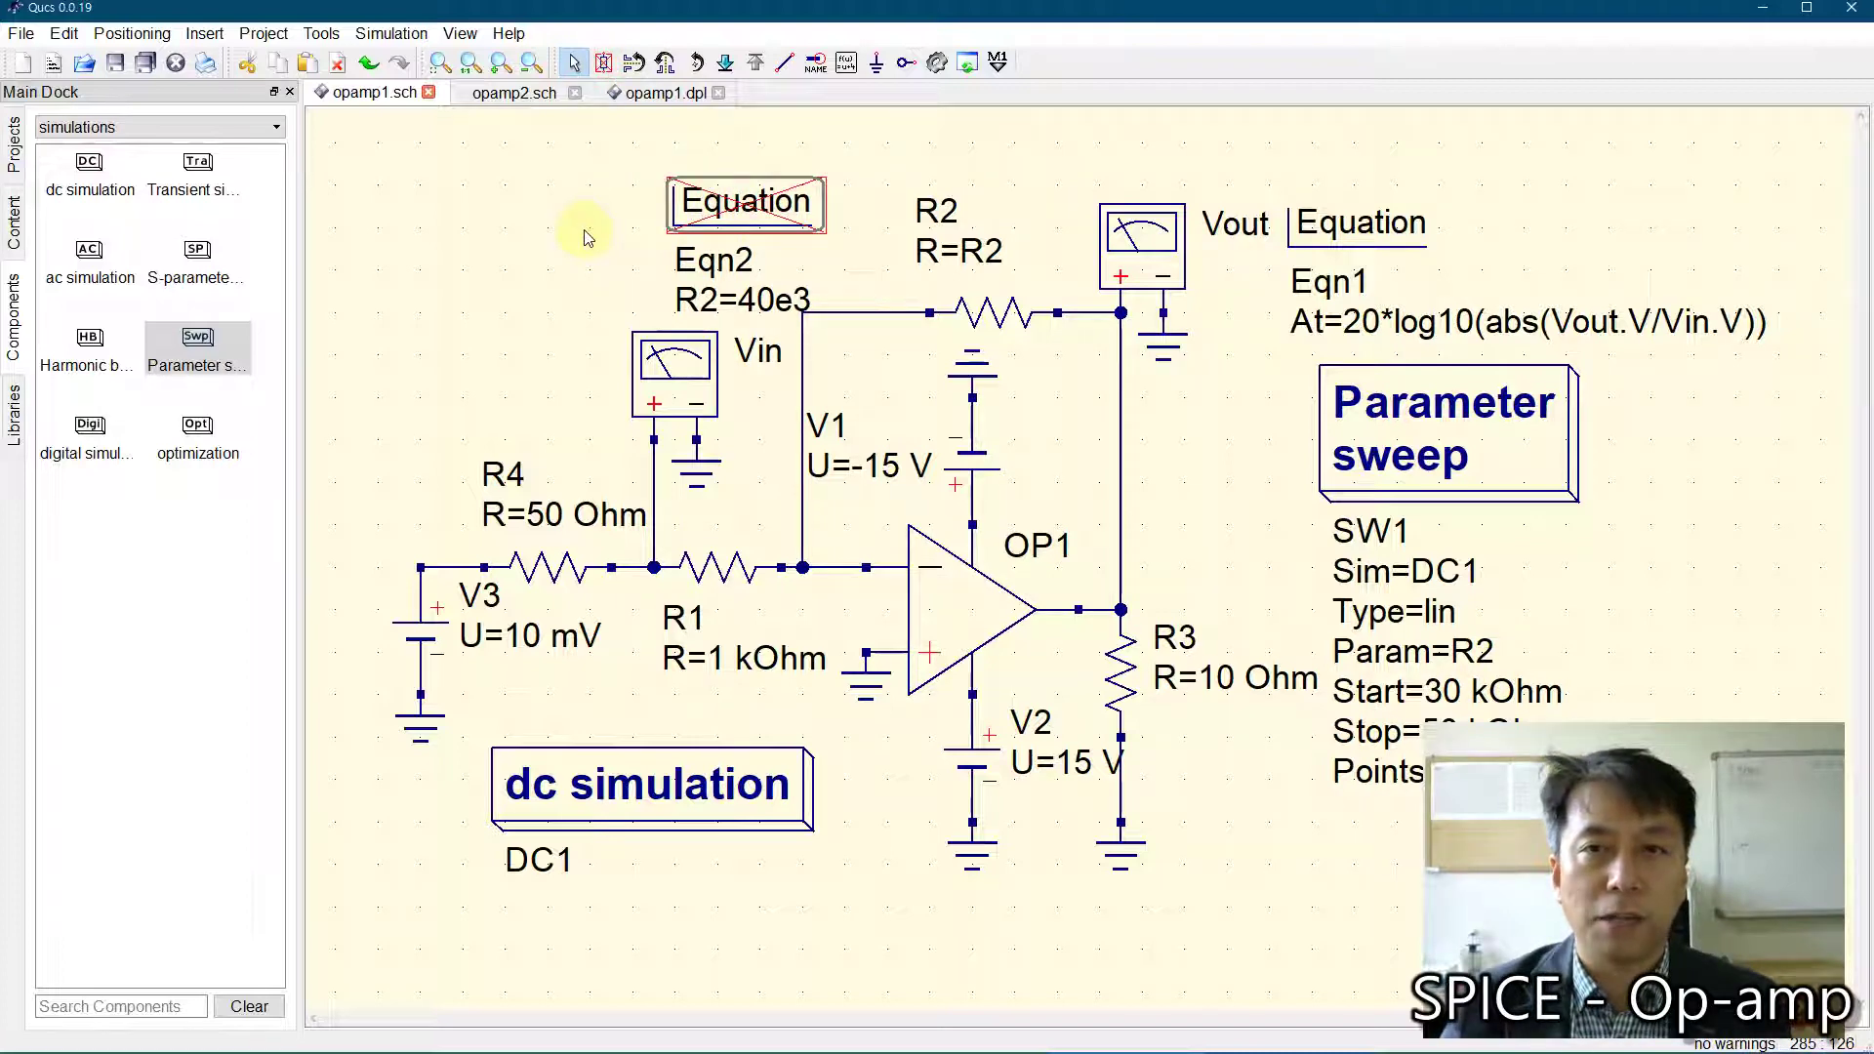
{"action": "left_click", "coordinate": [937, 62]}
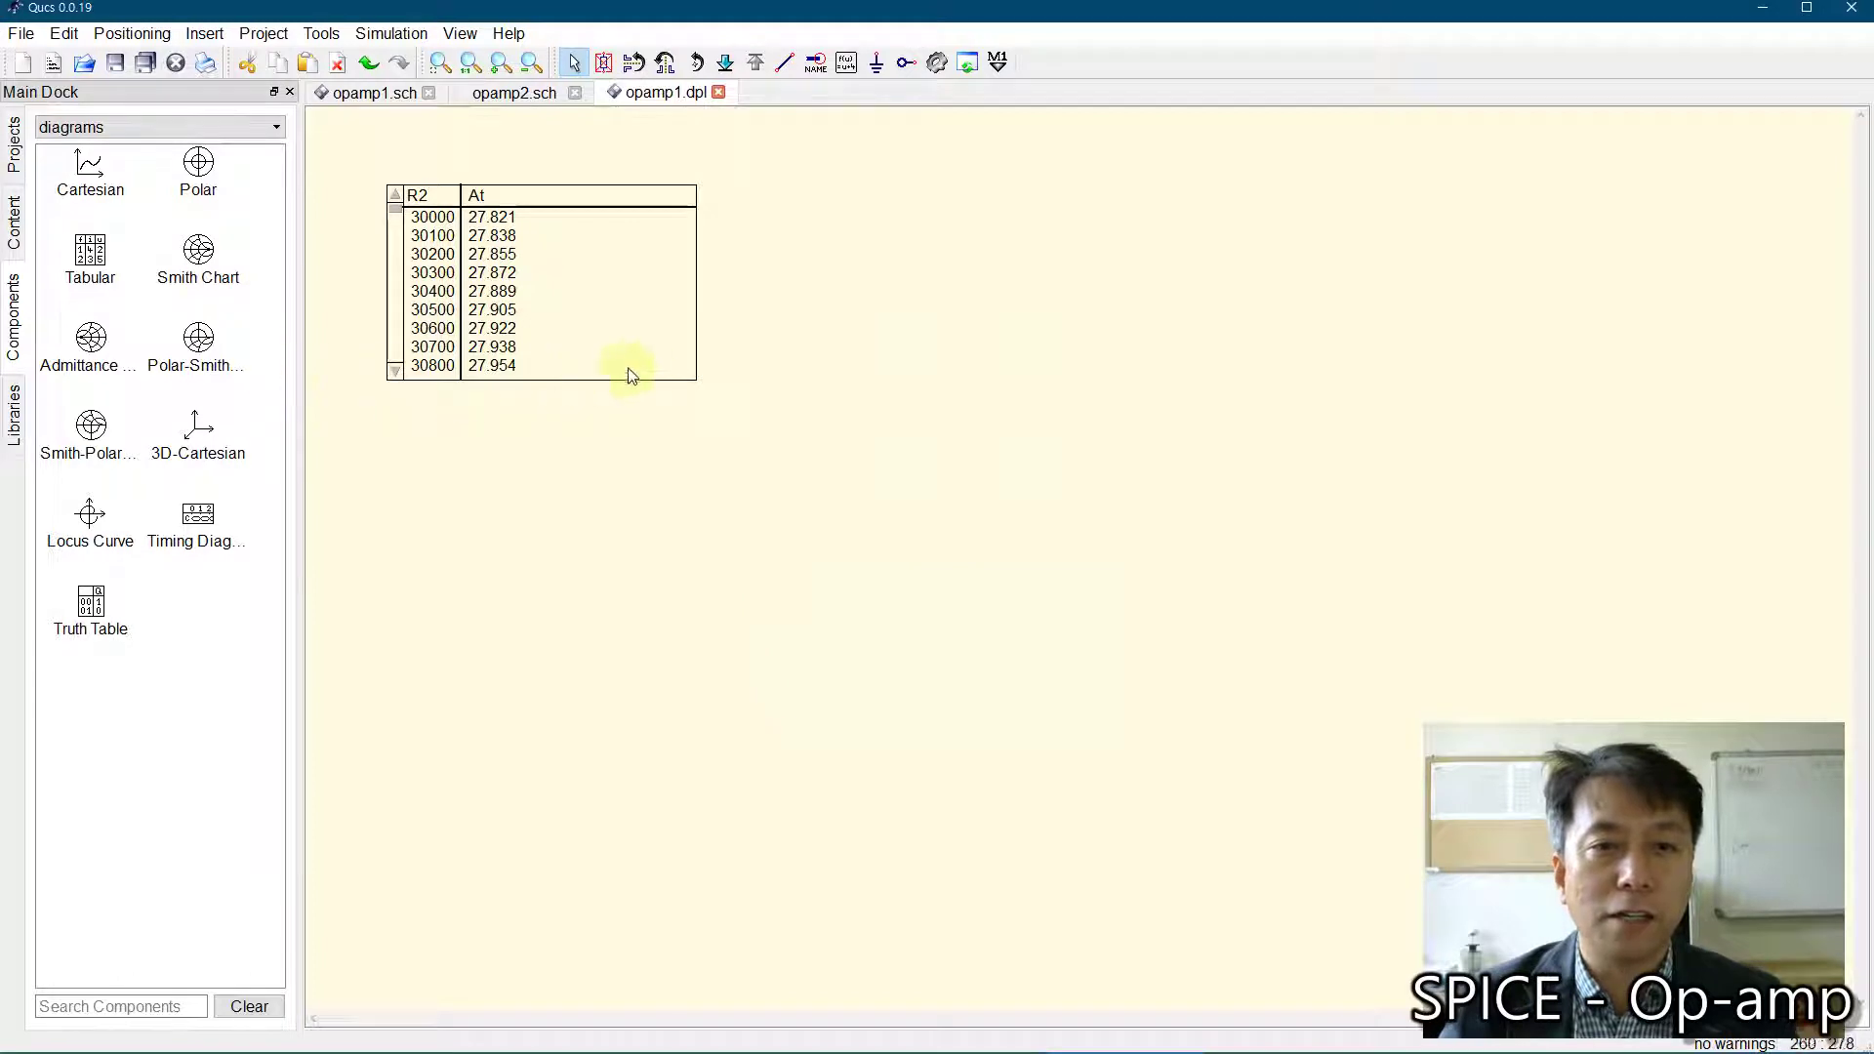
Step: Enlarge the results table downward to show about 40 rows of R2 and At values
{"action": "left_click", "coordinate": [664, 371]}
{"action": "left_click_drag", "start_coordinate": [704, 387], "coordinate": [698, 530]}
{"action": "left_click", "coordinate": [686, 375]}
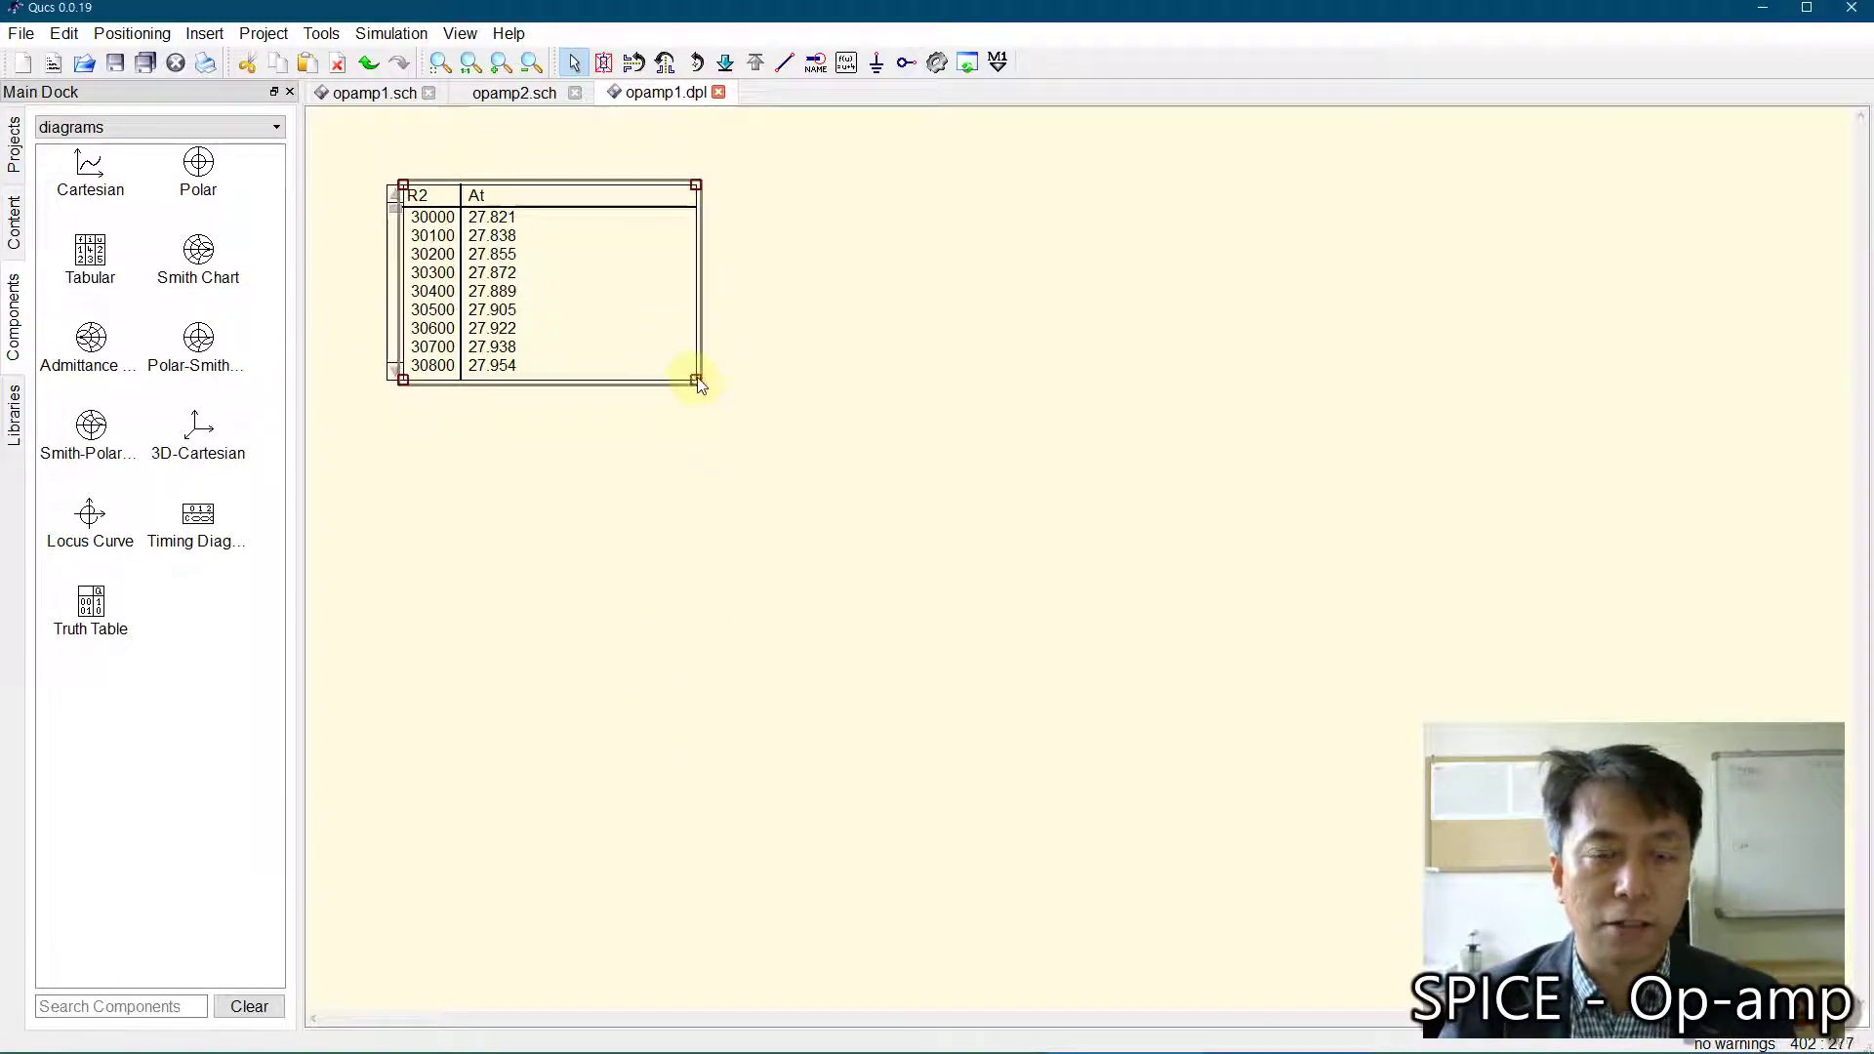
{"action": "left_click_drag", "start_coordinate": [695, 380], "coordinate": [710, 963]}
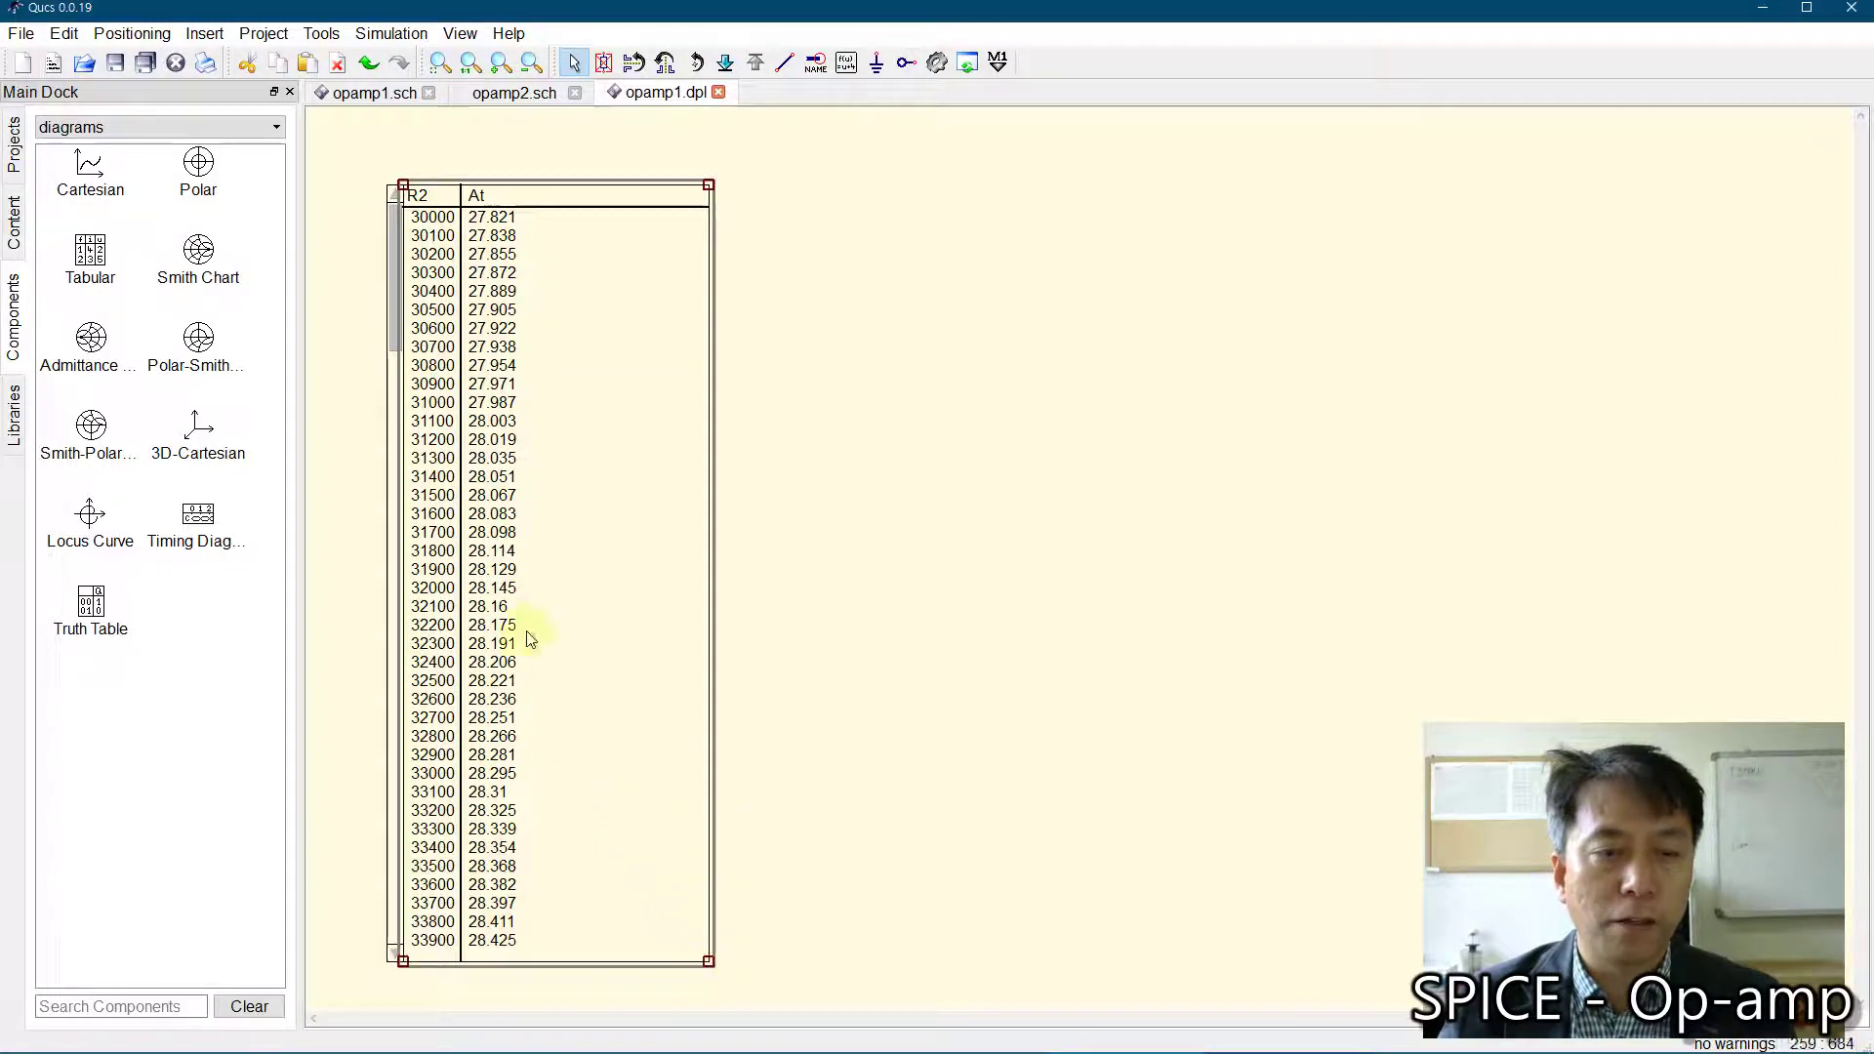
Step: Look through the tabulated At values up to the end of the R2 range, and return to the opamp1.sch schematic
{"action": "left_click", "coordinate": [391, 636]}
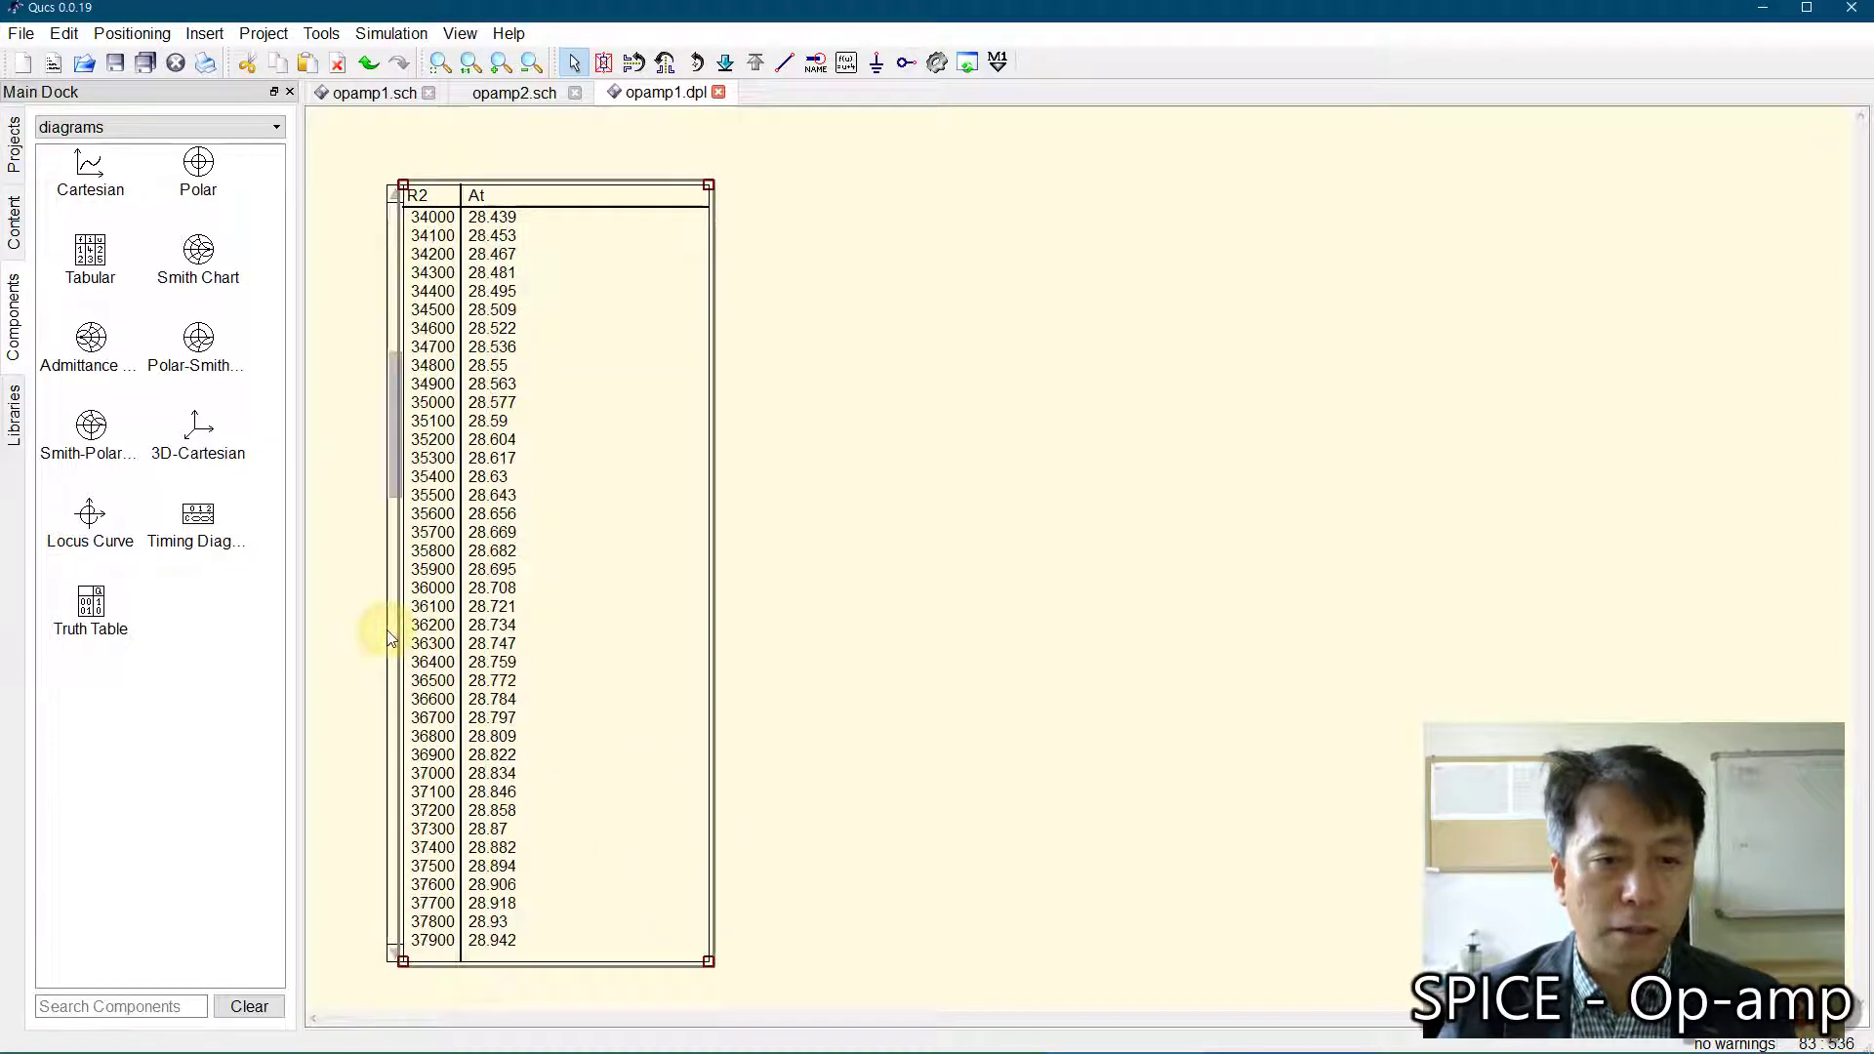
{"action": "left_click", "coordinate": [391, 637]}
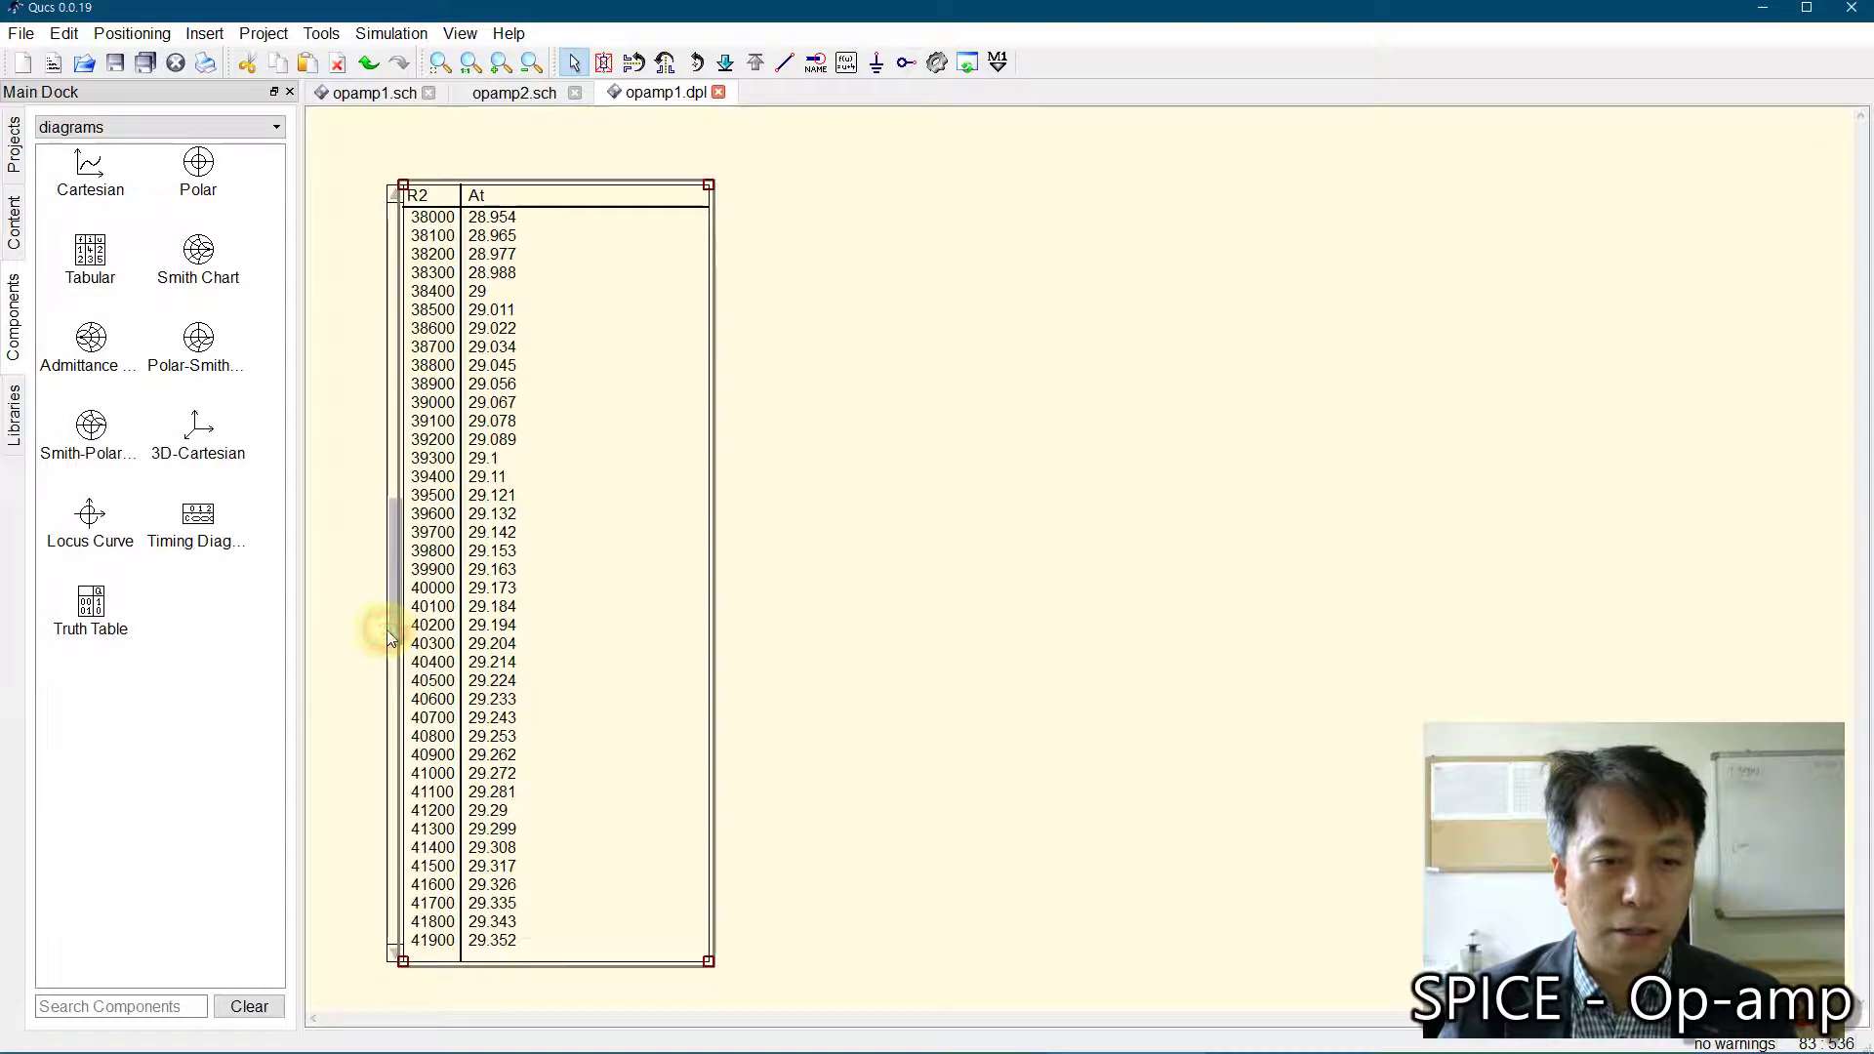
{"action": "left_click", "coordinate": [394, 701]}
{"action": "left_click", "coordinate": [394, 825]}
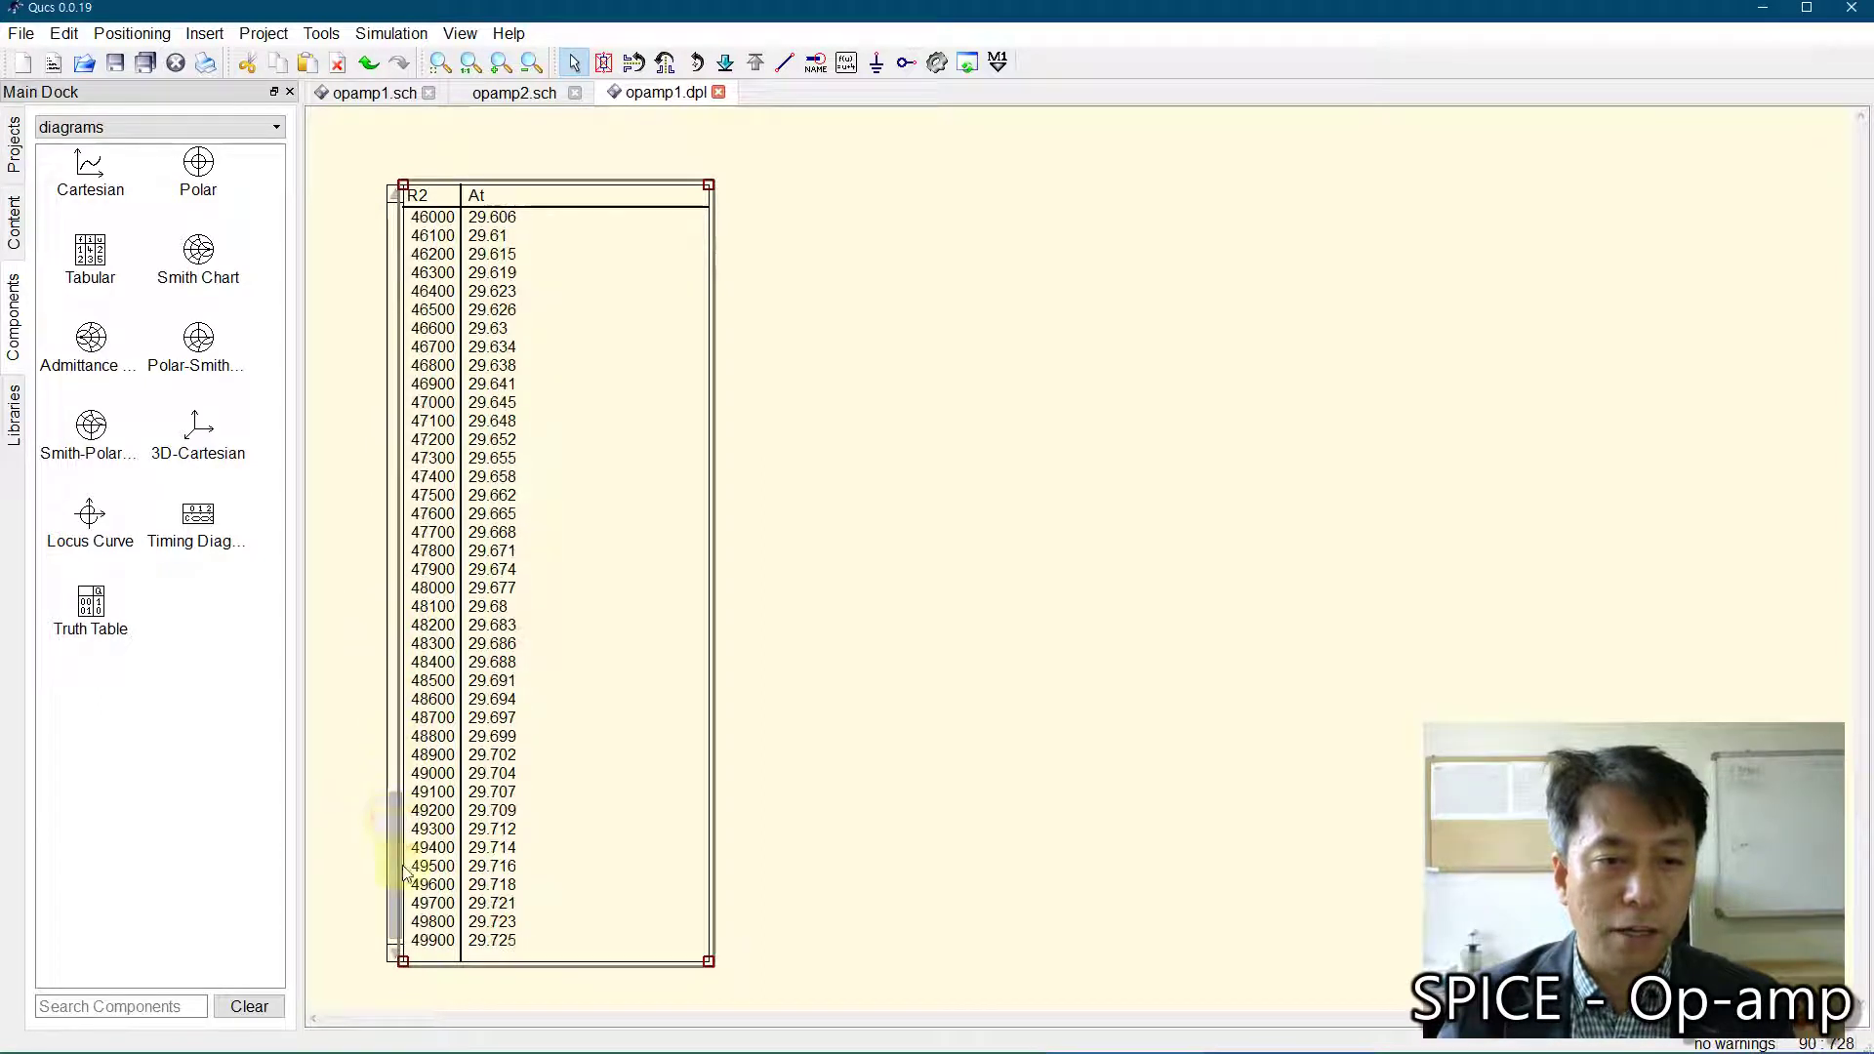
{"action": "left_click", "coordinate": [393, 956]}
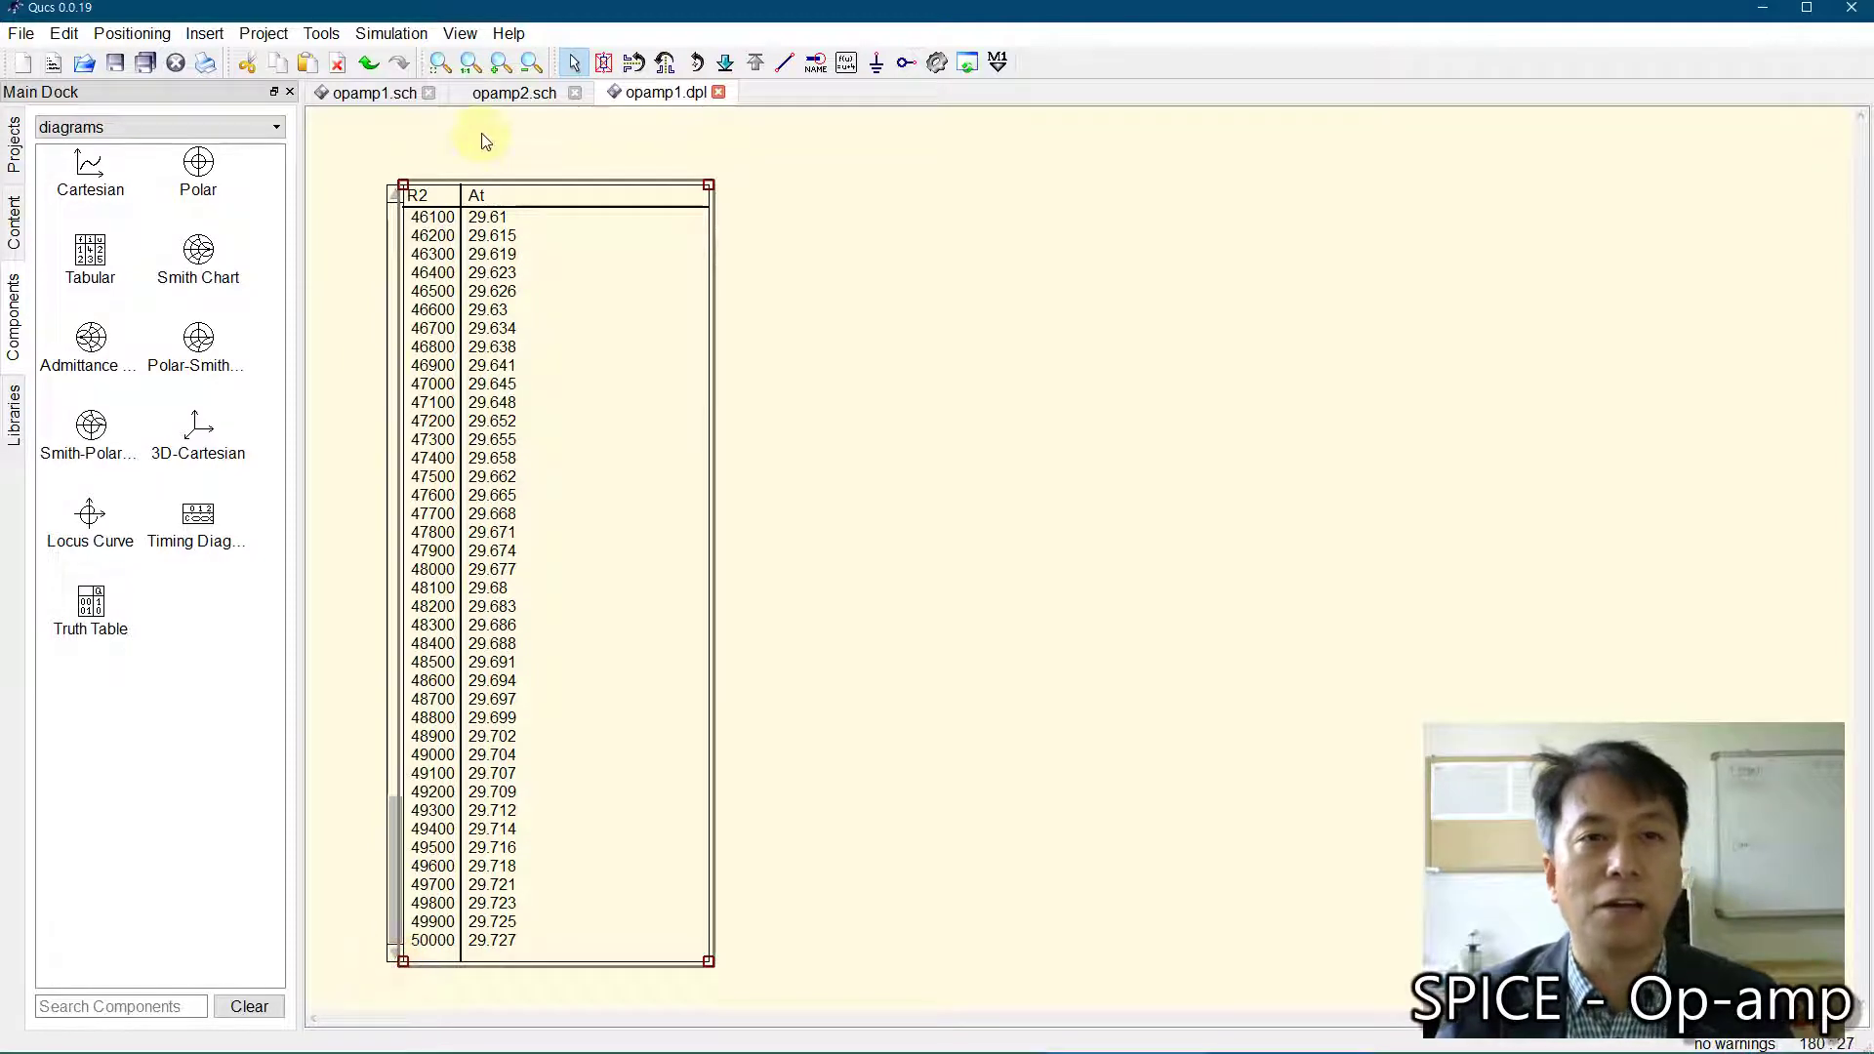
{"action": "left_click", "coordinate": [374, 93]}
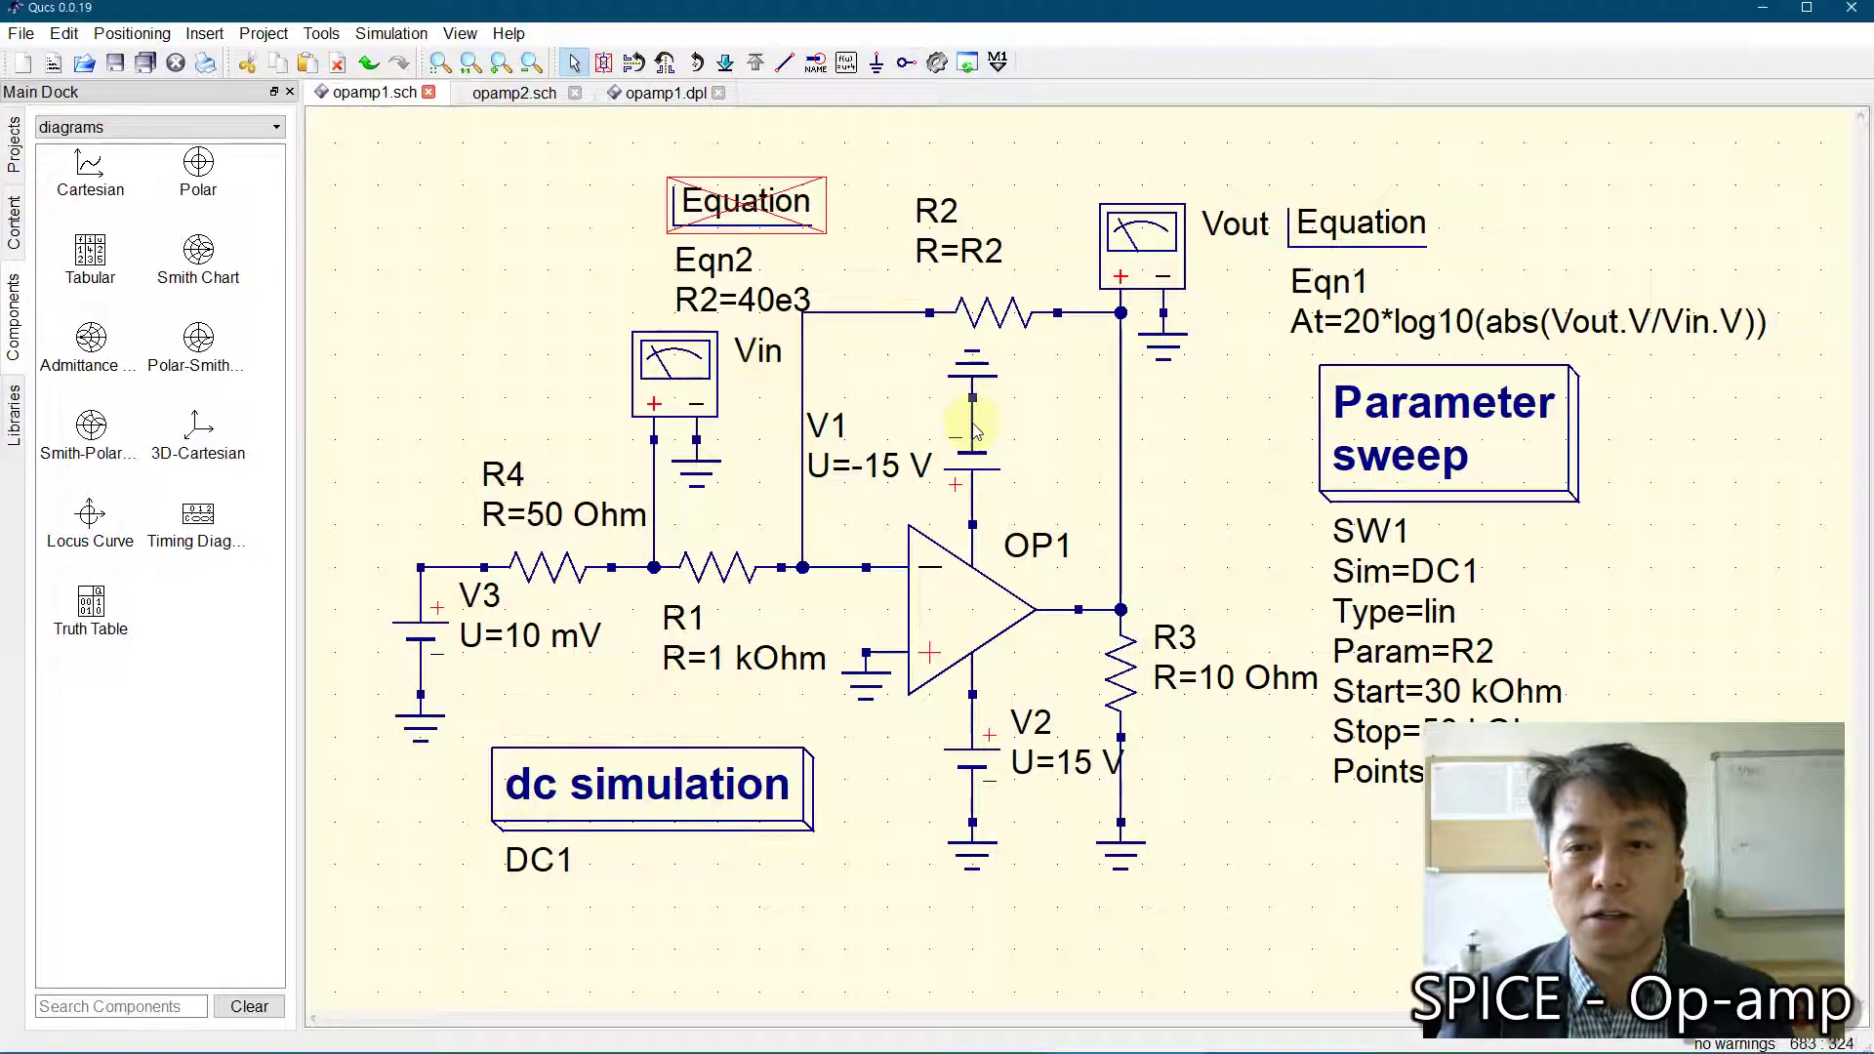
Step: Set the R2 parameter sweep to start at 45 kOhm and stop at 65 kOhm
{"action": "double_click", "coordinate": [1381, 410]}
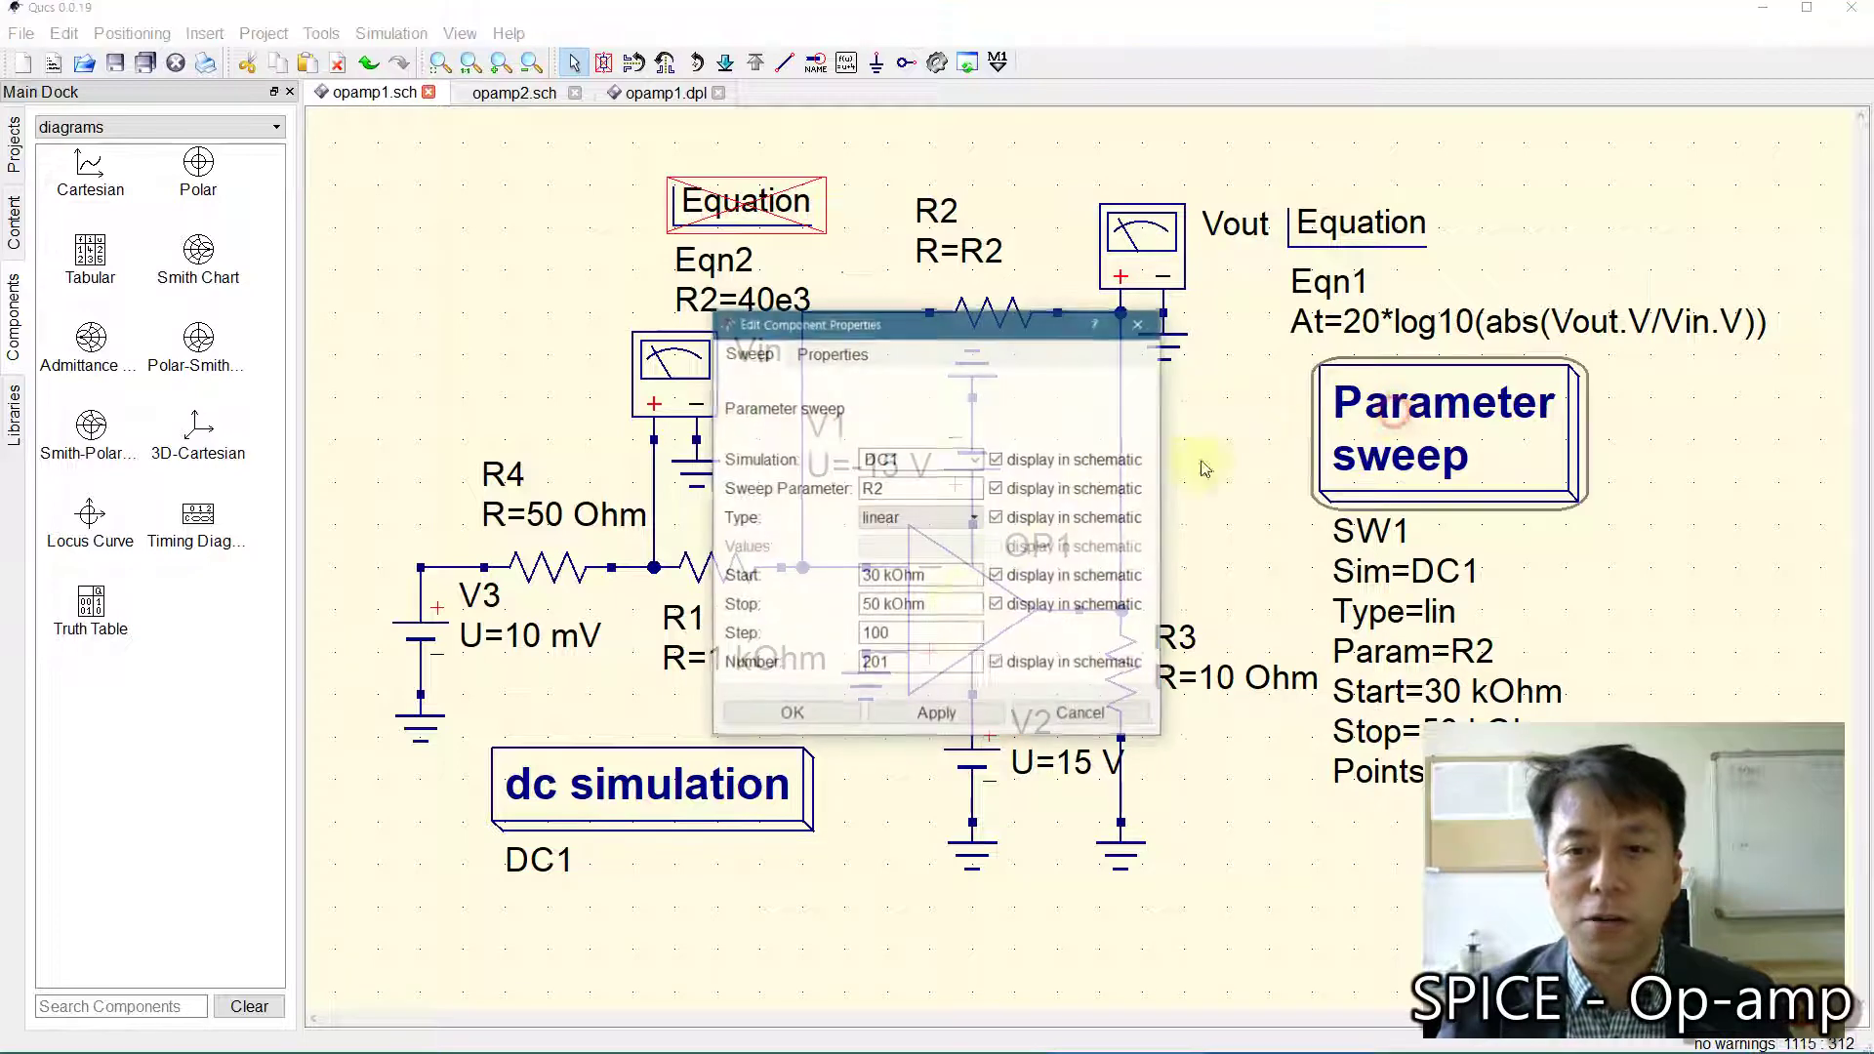
{"action": "left_click", "coordinate": [875, 578]}
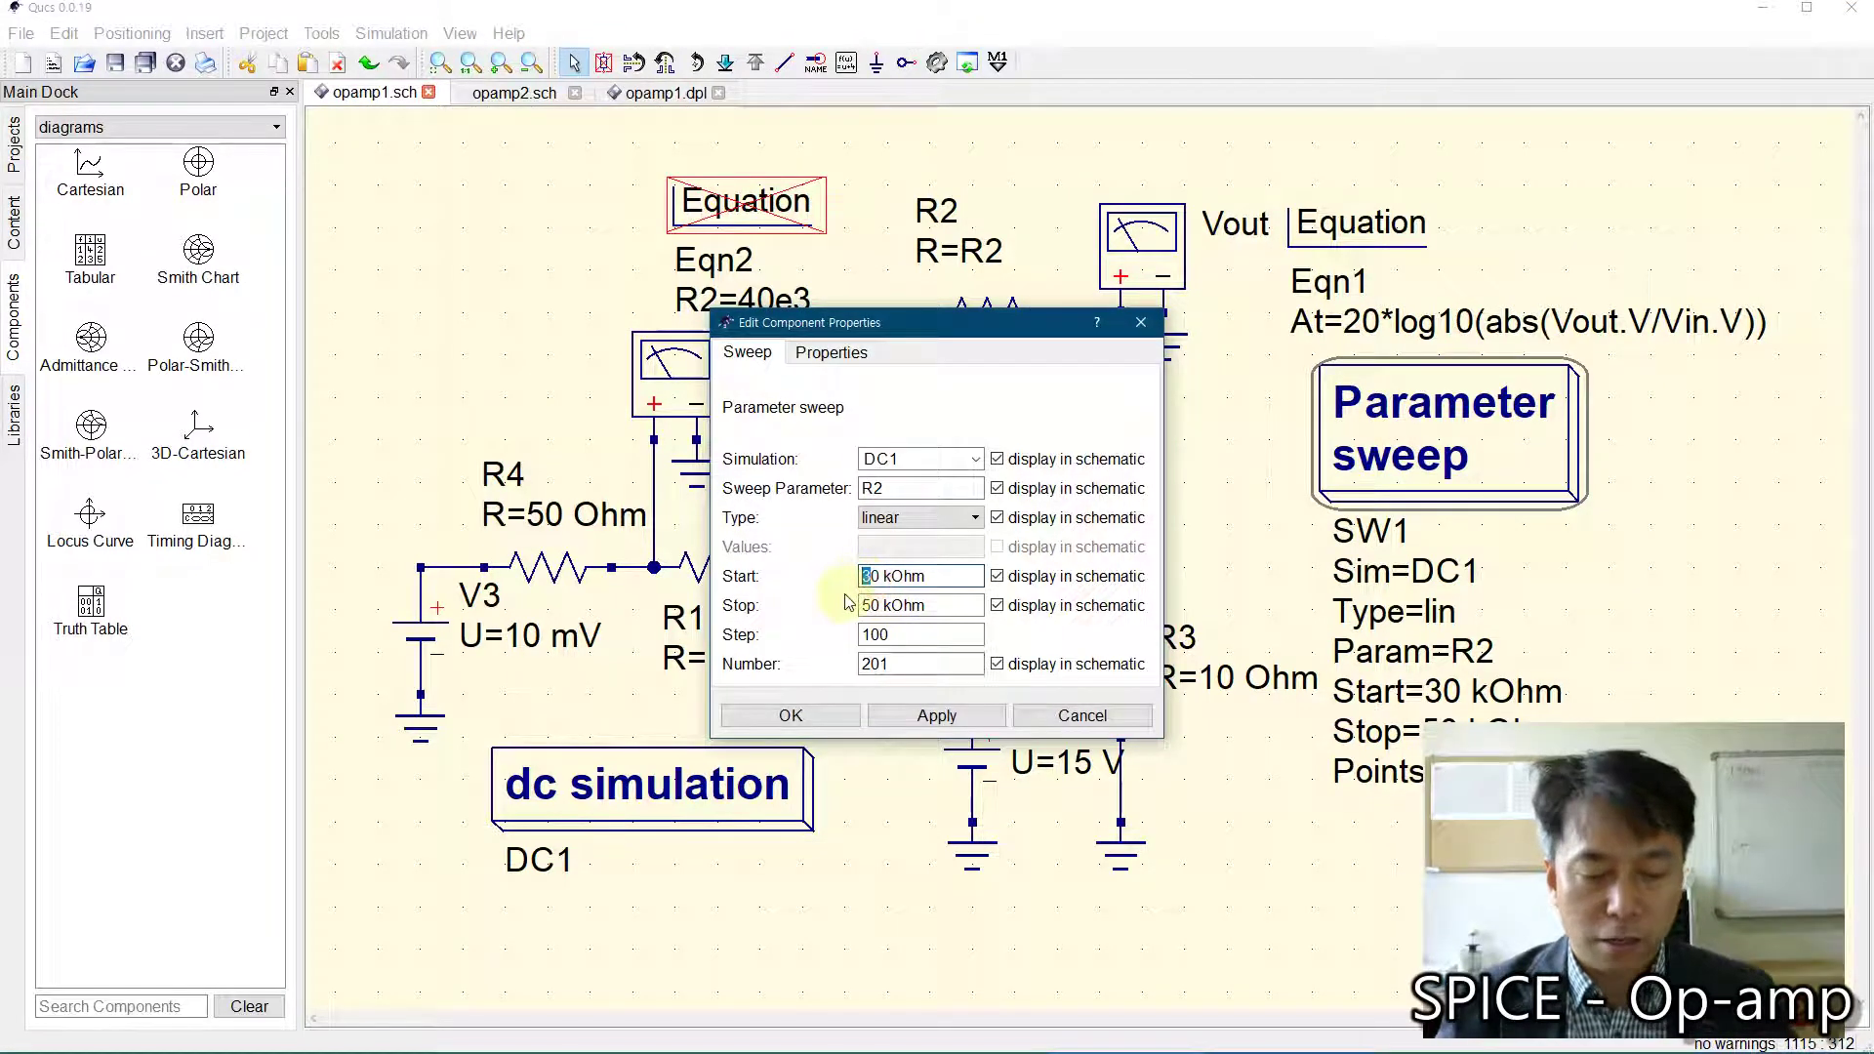
{"action": "type", "text": "4"}
{"action": "key", "text": "Delete"}
{"action": "type", "text": "5"}
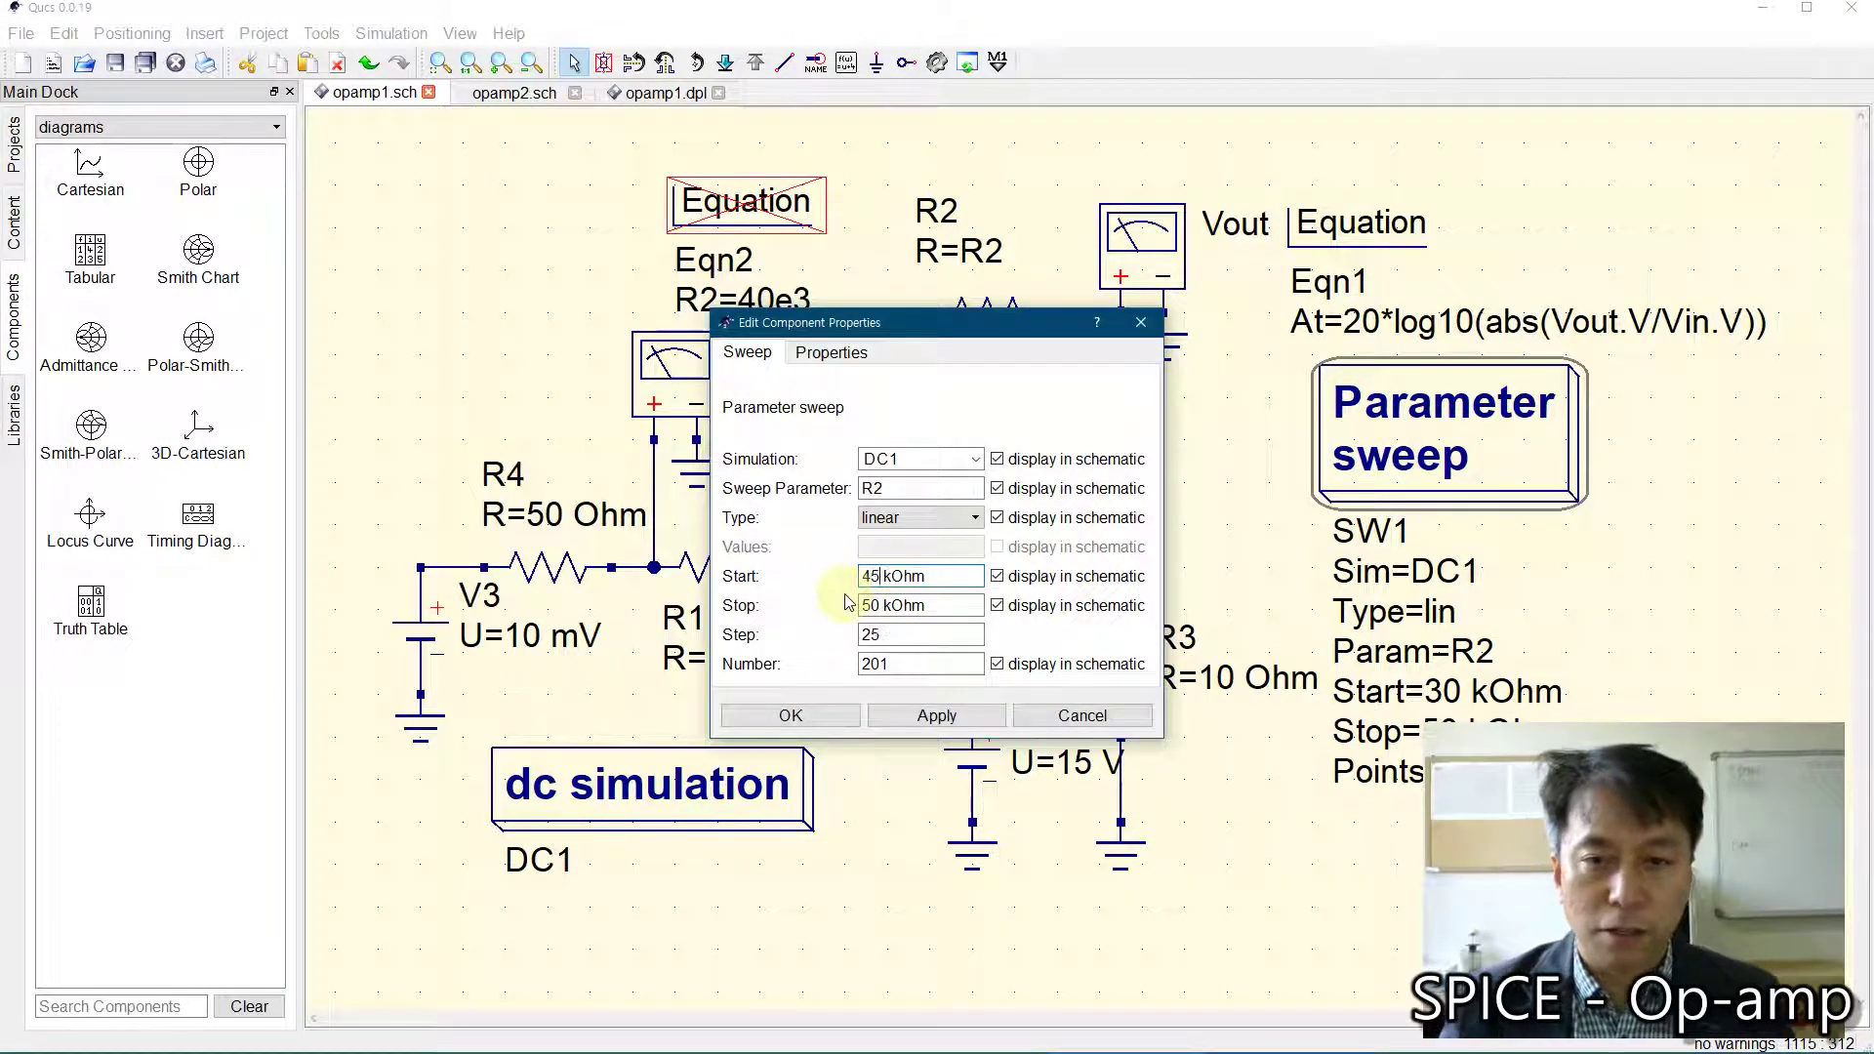
{"action": "left_click", "coordinate": [875, 605]}
{"action": "double_click", "coordinate": [877, 606]}
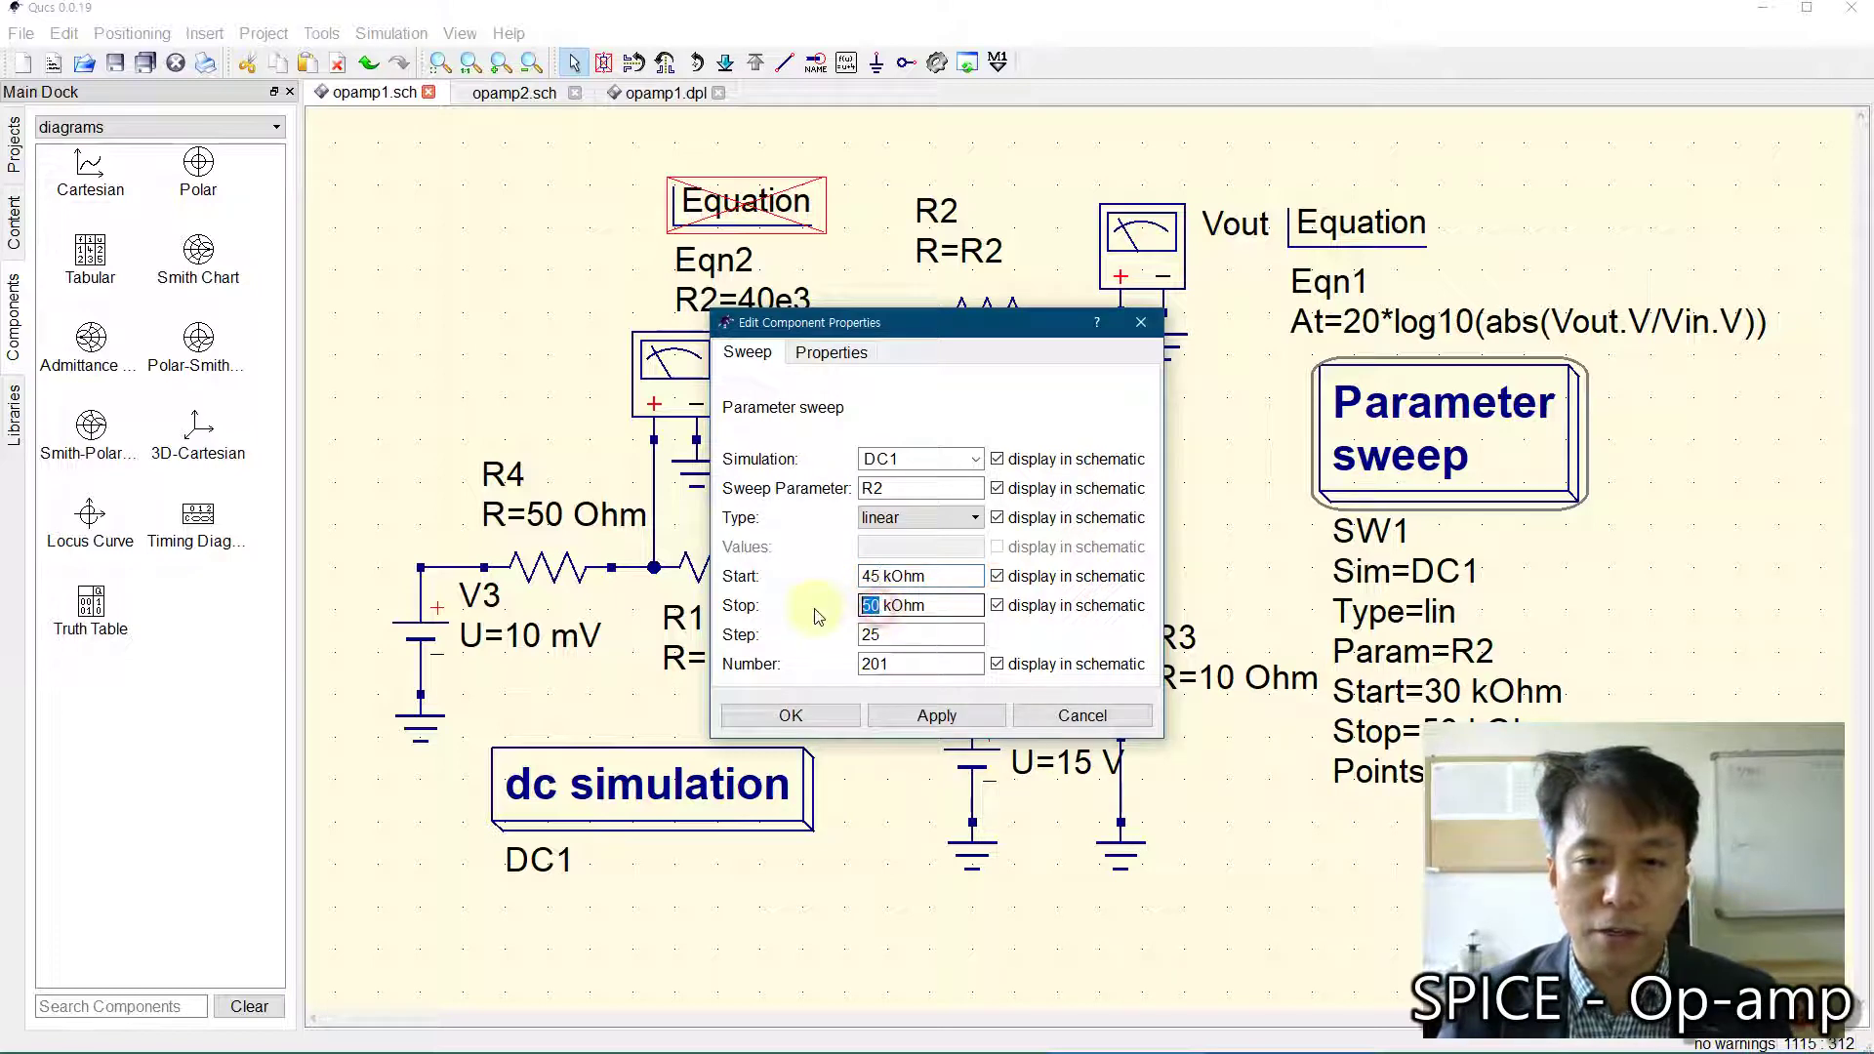
{"action": "type", "text": "65"}
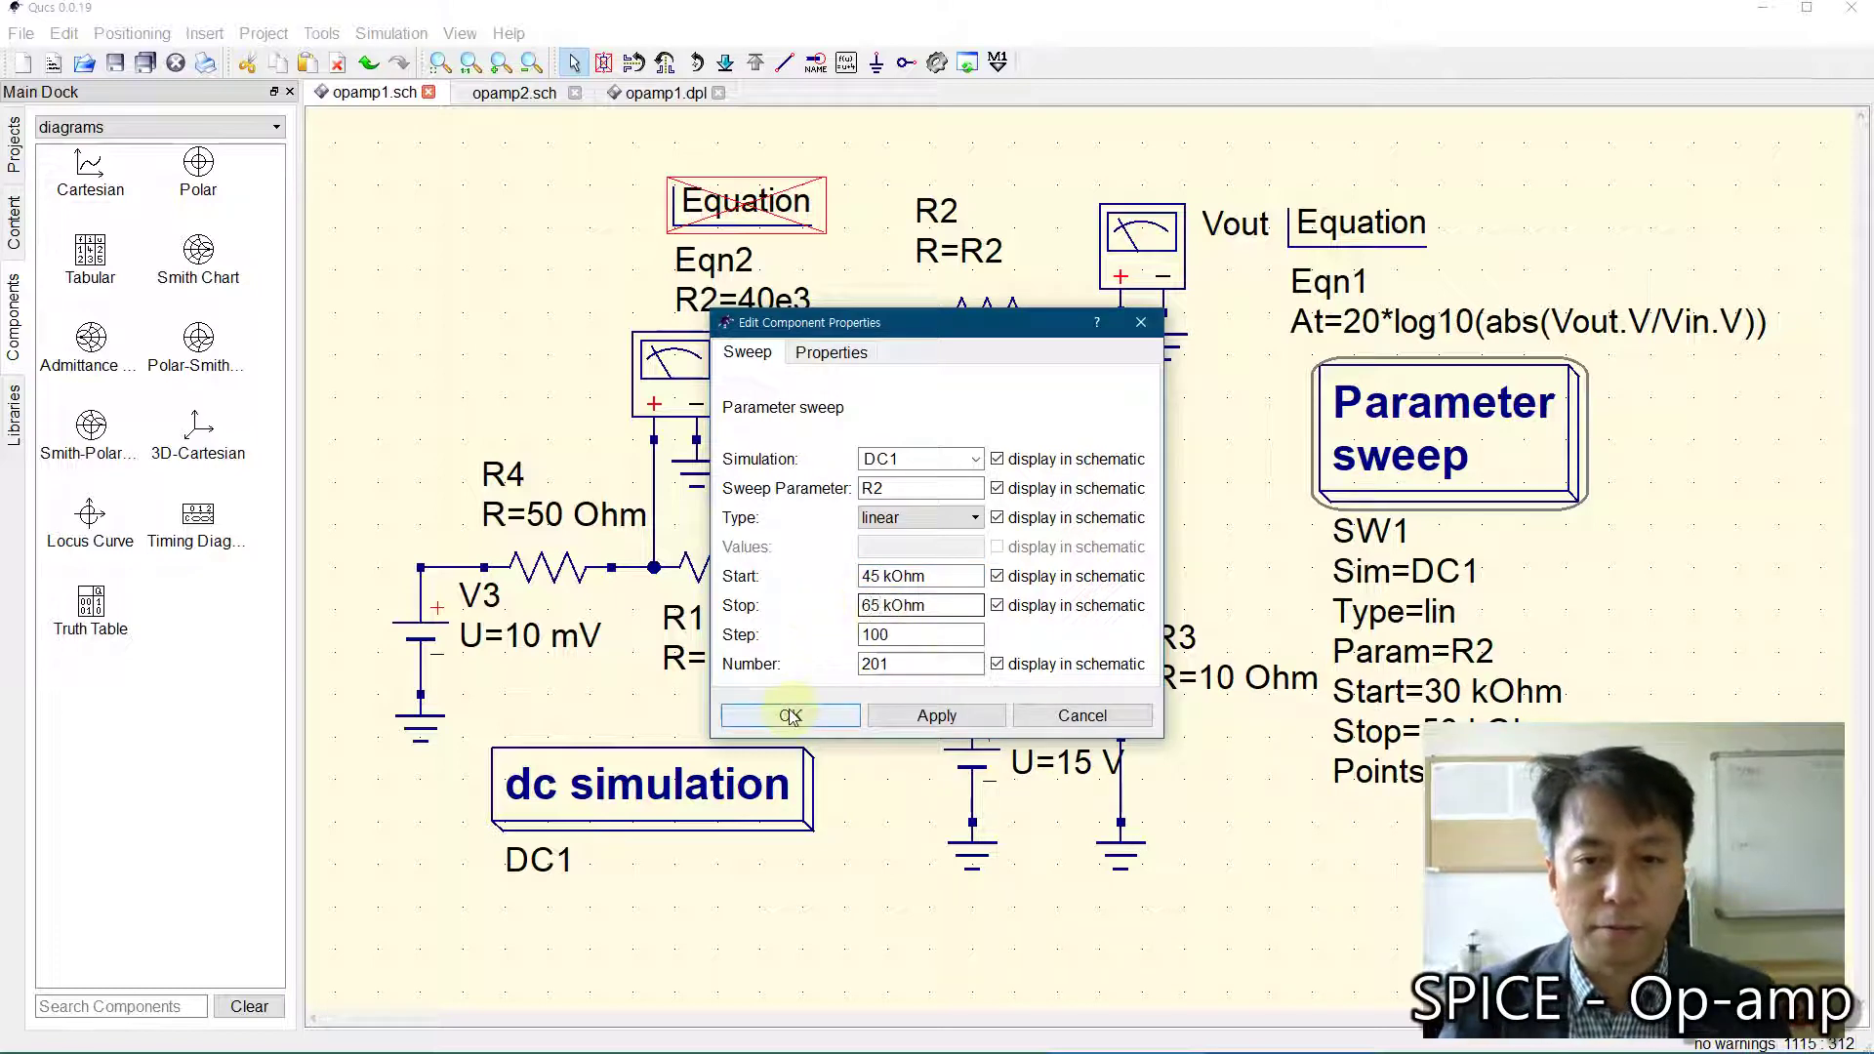
{"action": "left_click", "coordinate": [785, 717]}
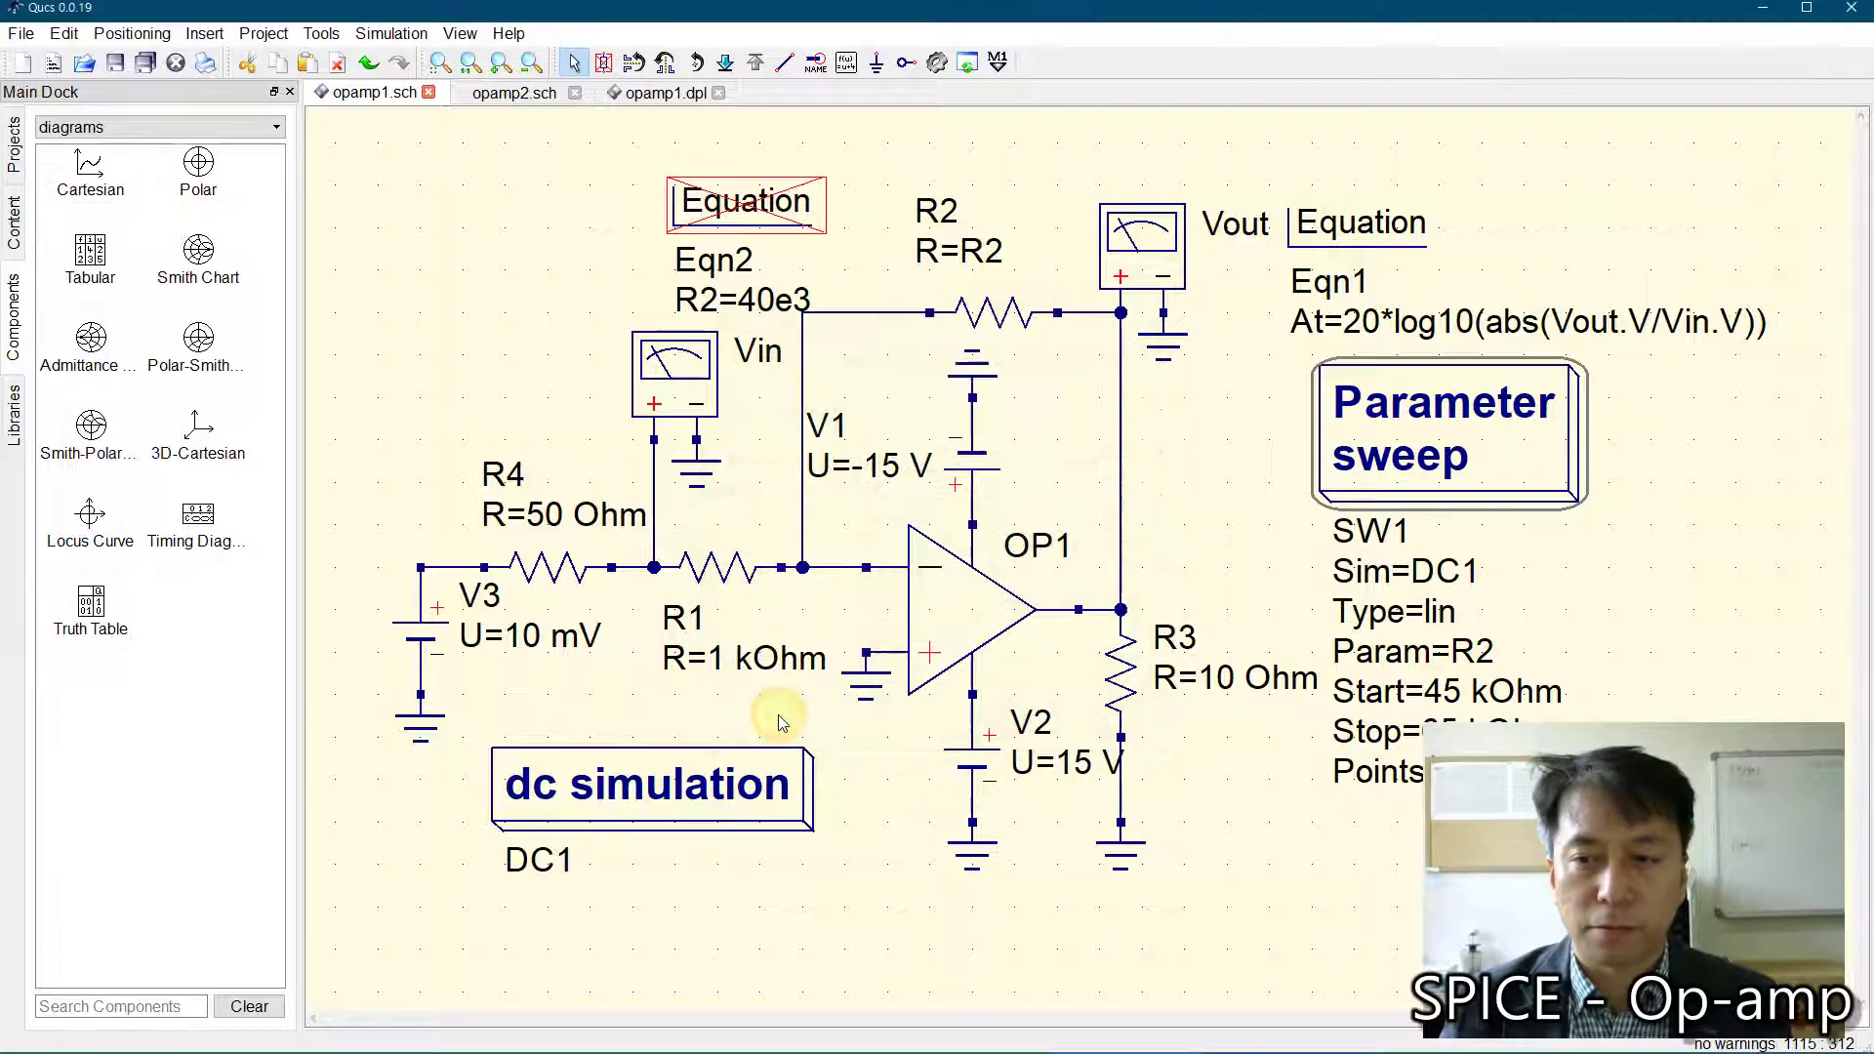
Step: Run the swept simulation, check the tabulated At values at the end of the R2 range, and return to the opamp1.sch schematic
{"action": "left_click", "coordinate": [937, 64]}
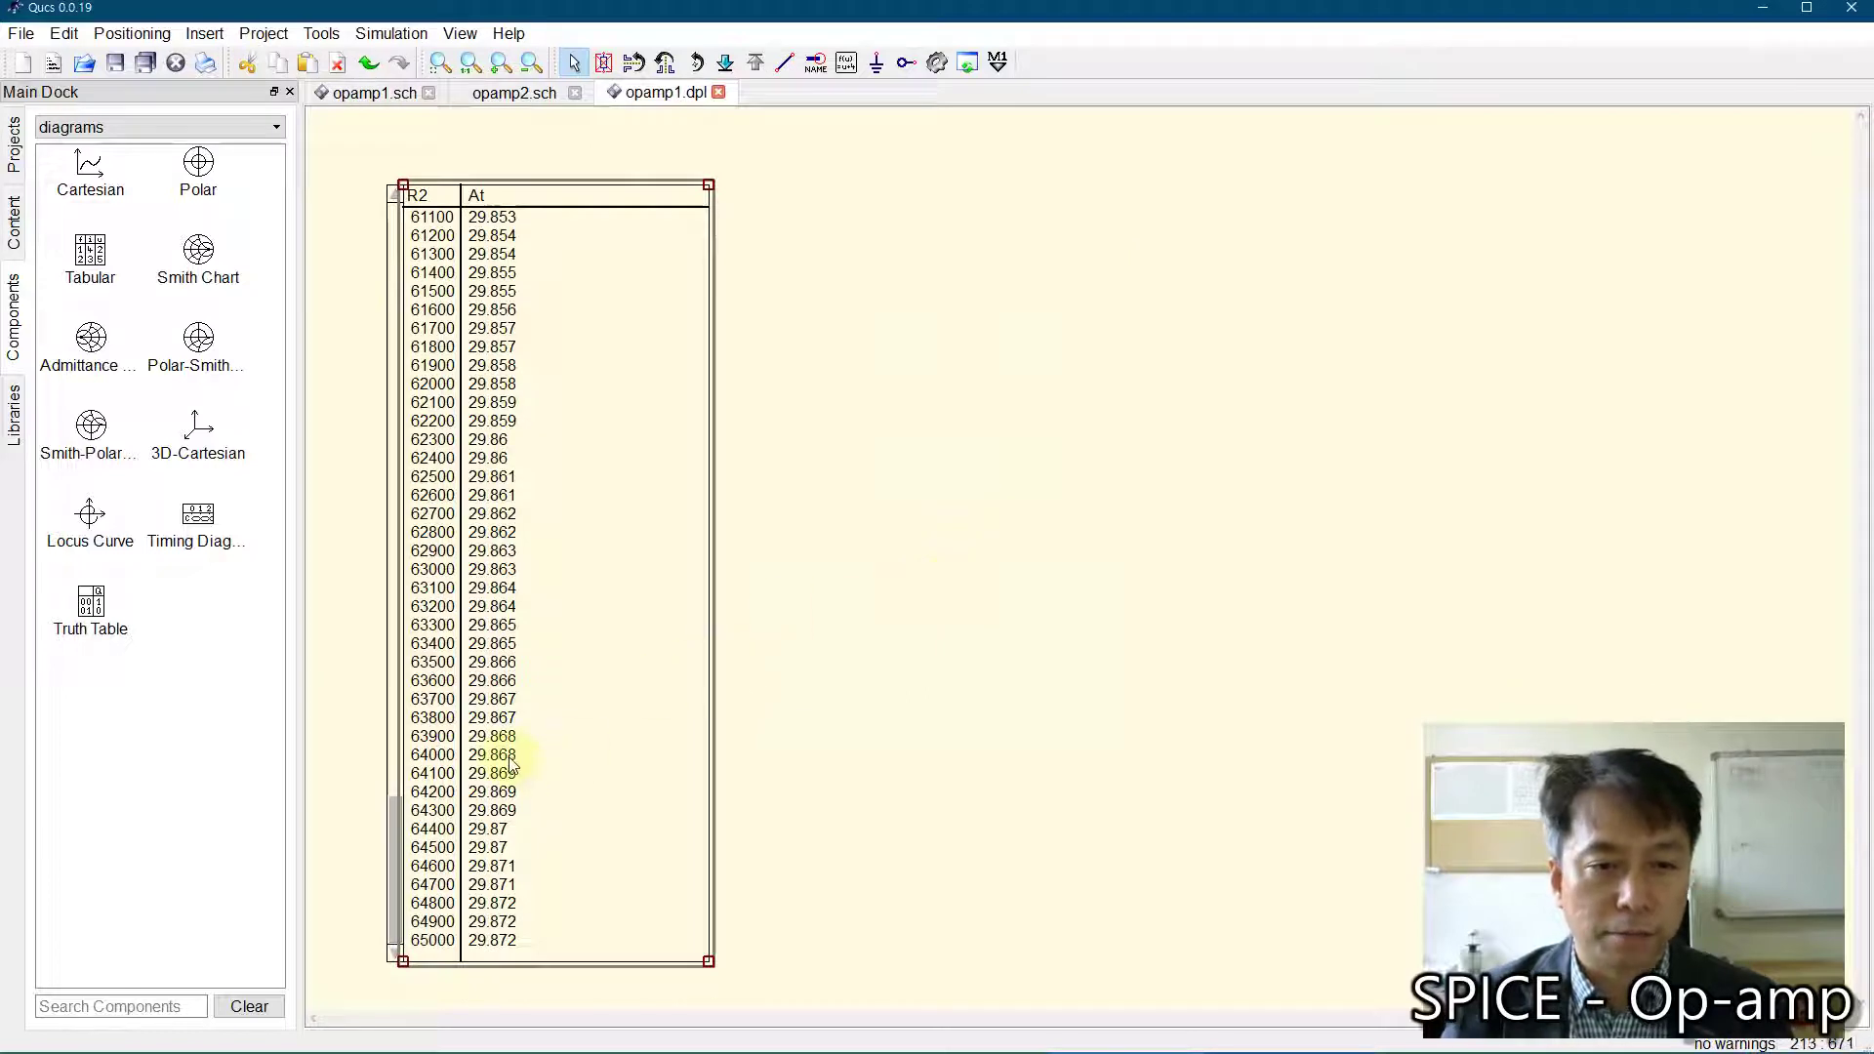
{"action": "scroll", "coordinate": [507, 764], "scroll_direction": "down", "scroll_amount": 3}
{"action": "scroll", "coordinate": [466, 644], "scroll_direction": "up", "scroll_amount": 3}
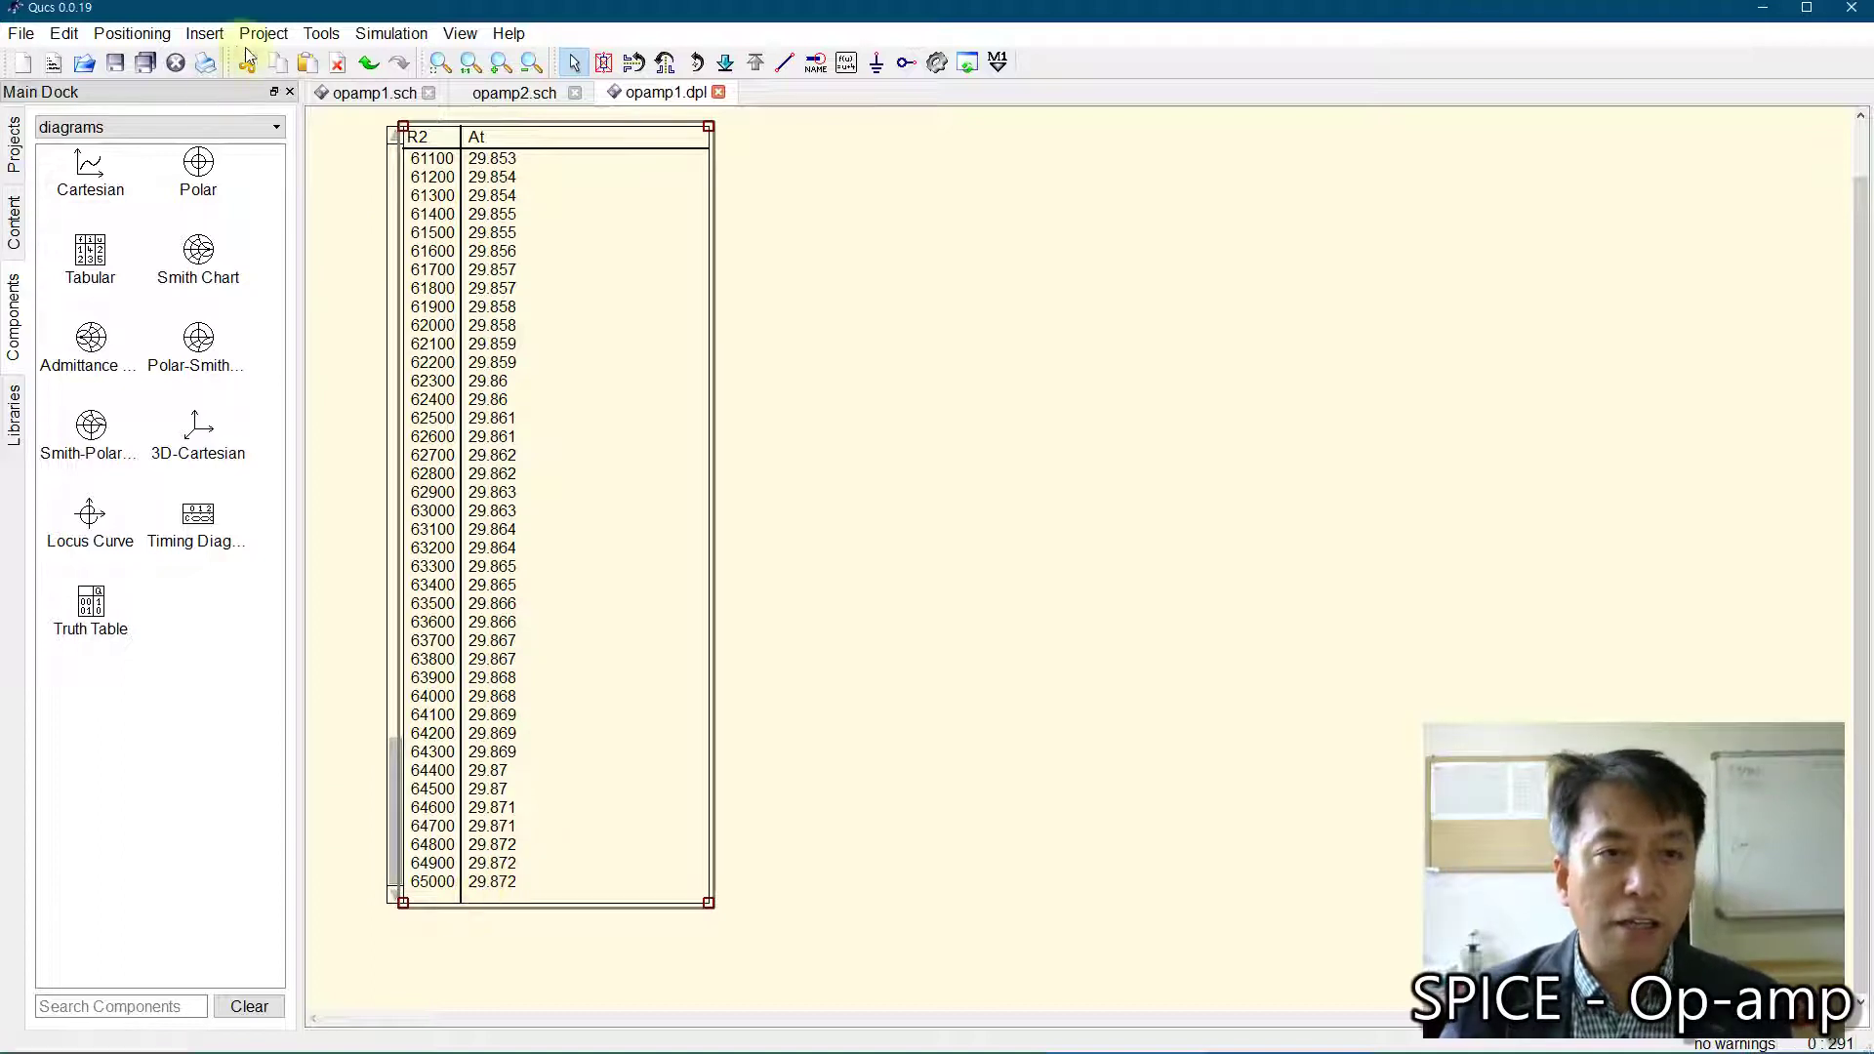
{"action": "left_click", "coordinate": [348, 94]}
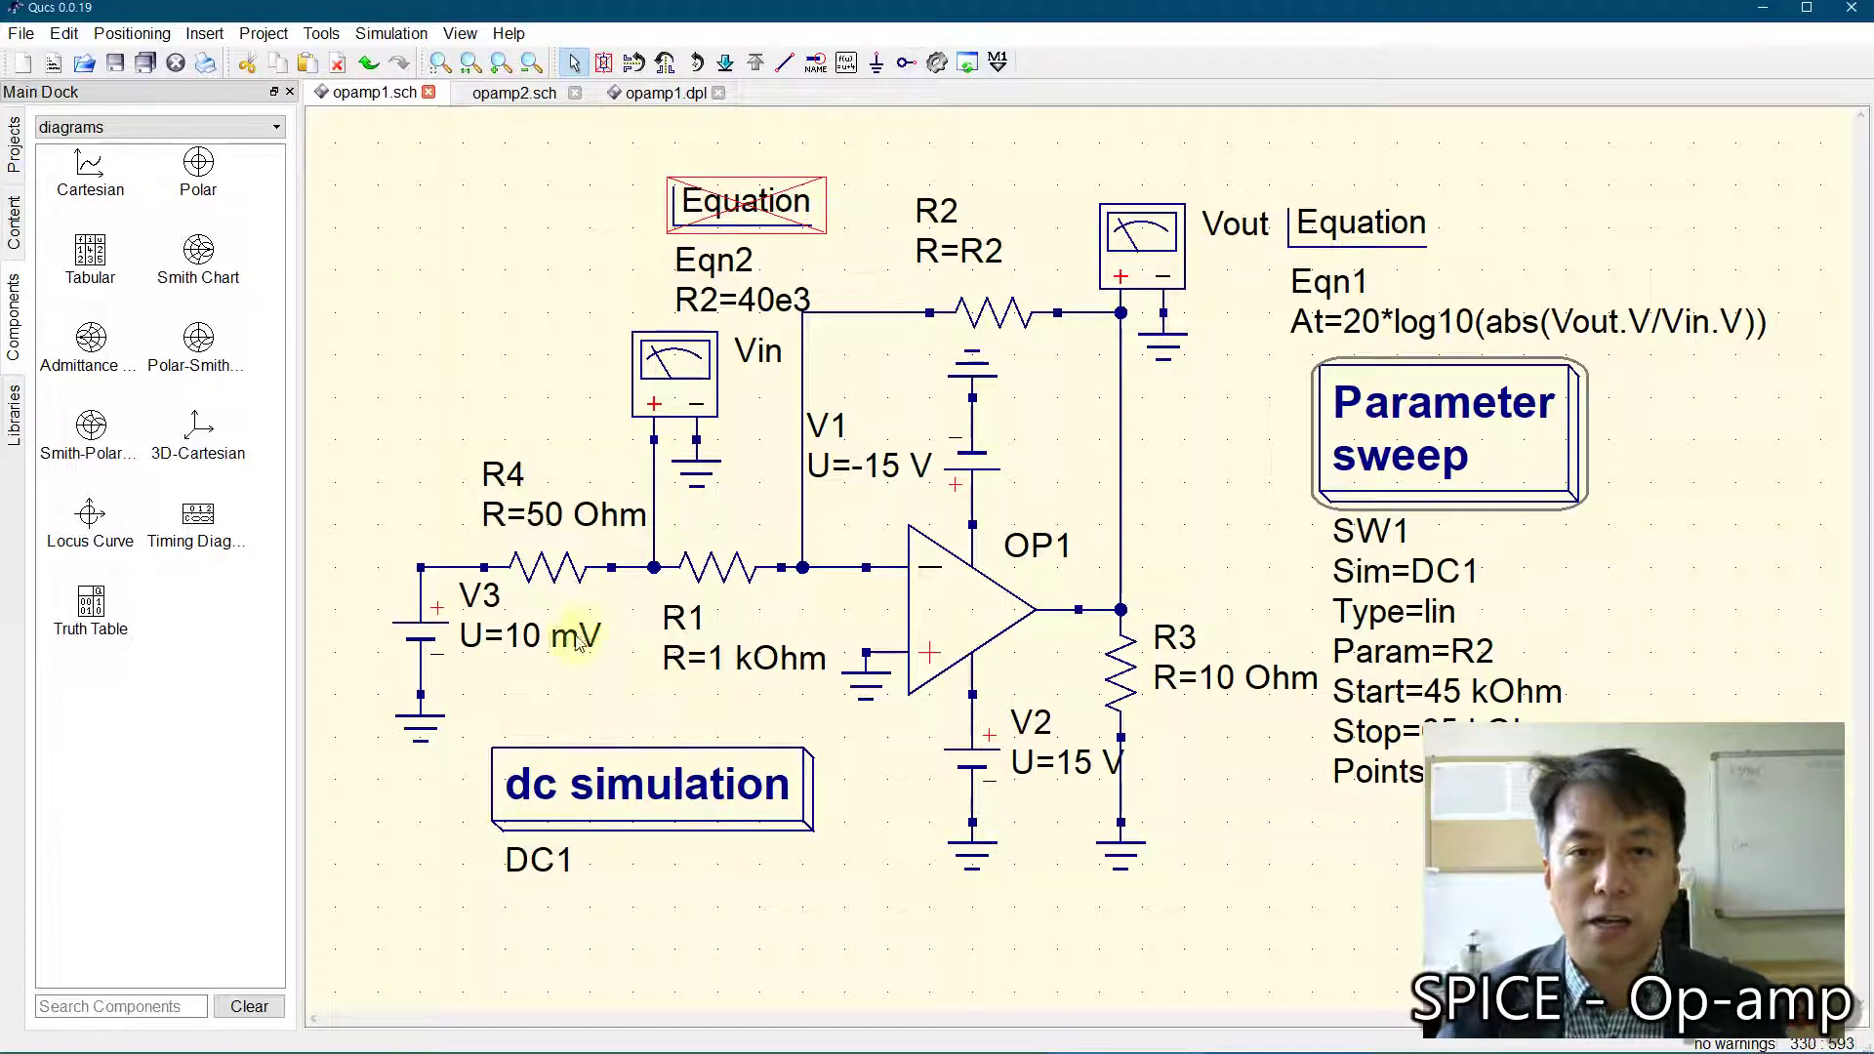
Step: Set resistor R1 to 500 Ohm and run the swept simulation
{"action": "left_click", "coordinate": [559, 288]}
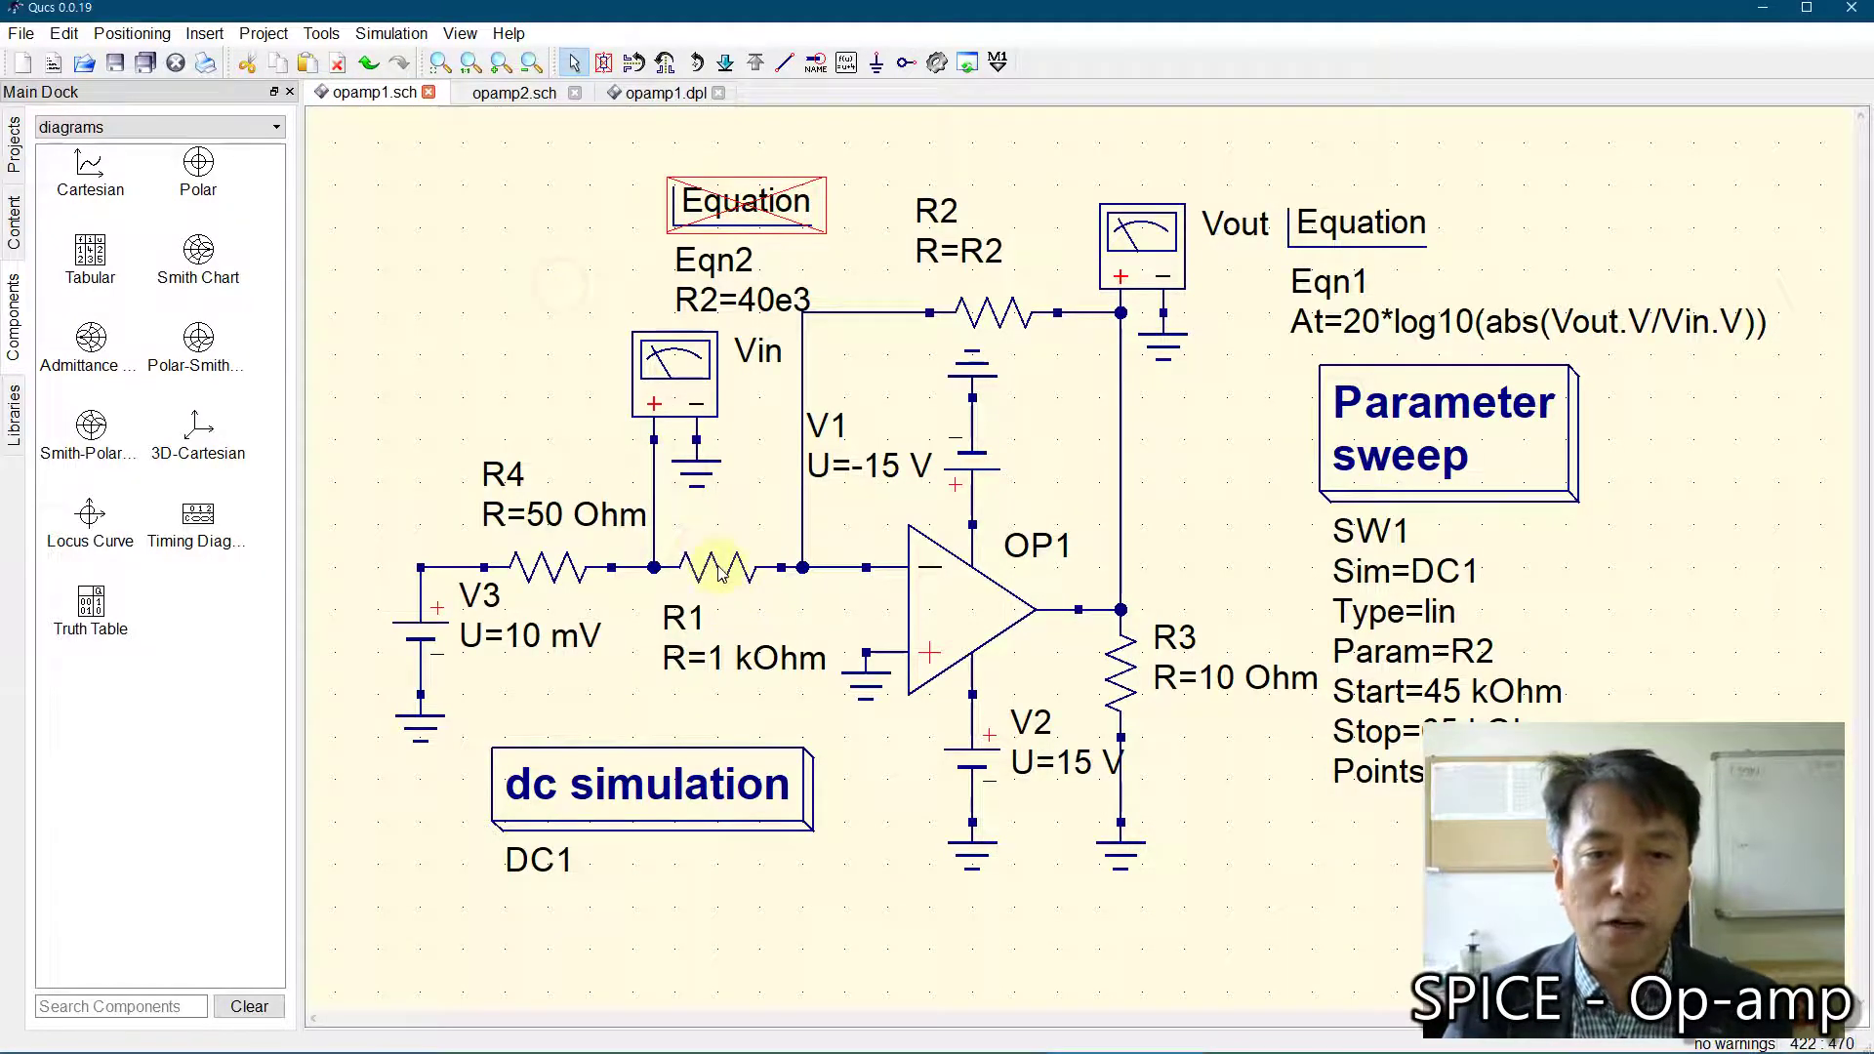
{"action": "double_click", "coordinate": [719, 569]}
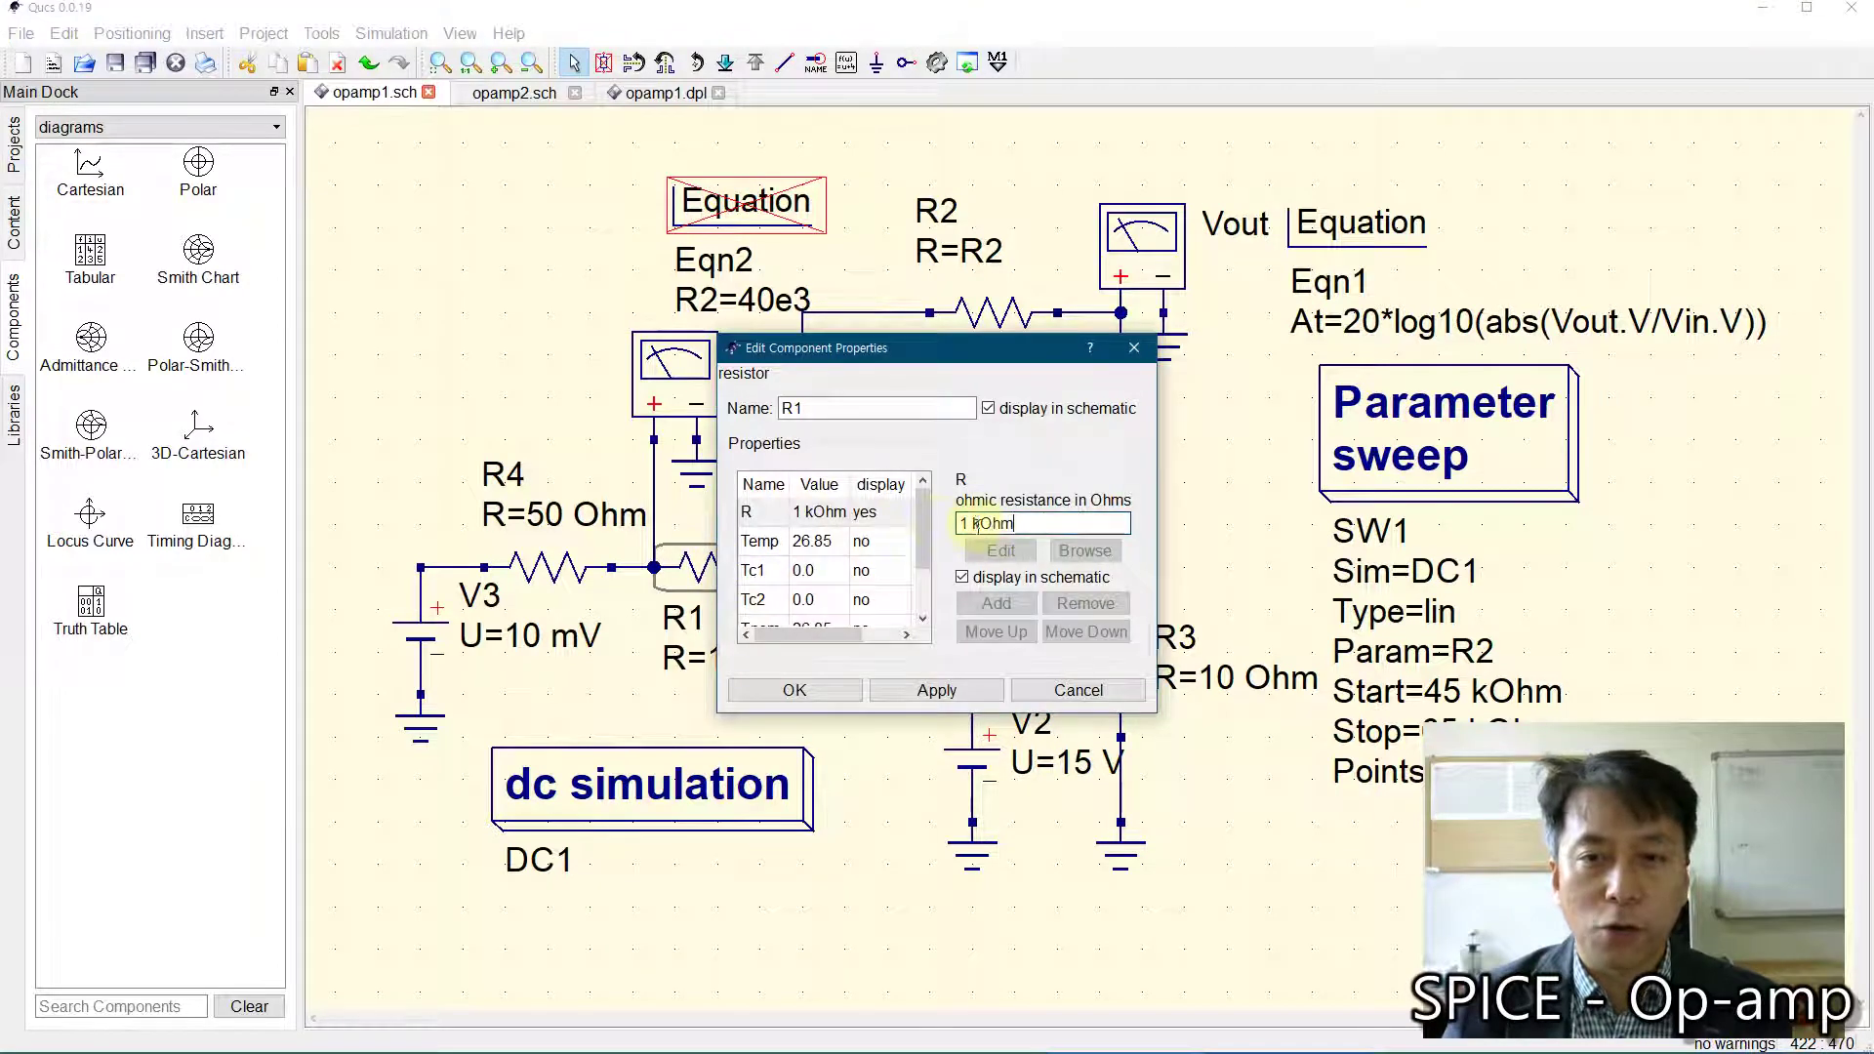
{"action": "left_click_drag", "start_coordinate": [982, 523], "coordinate": [939, 528]}
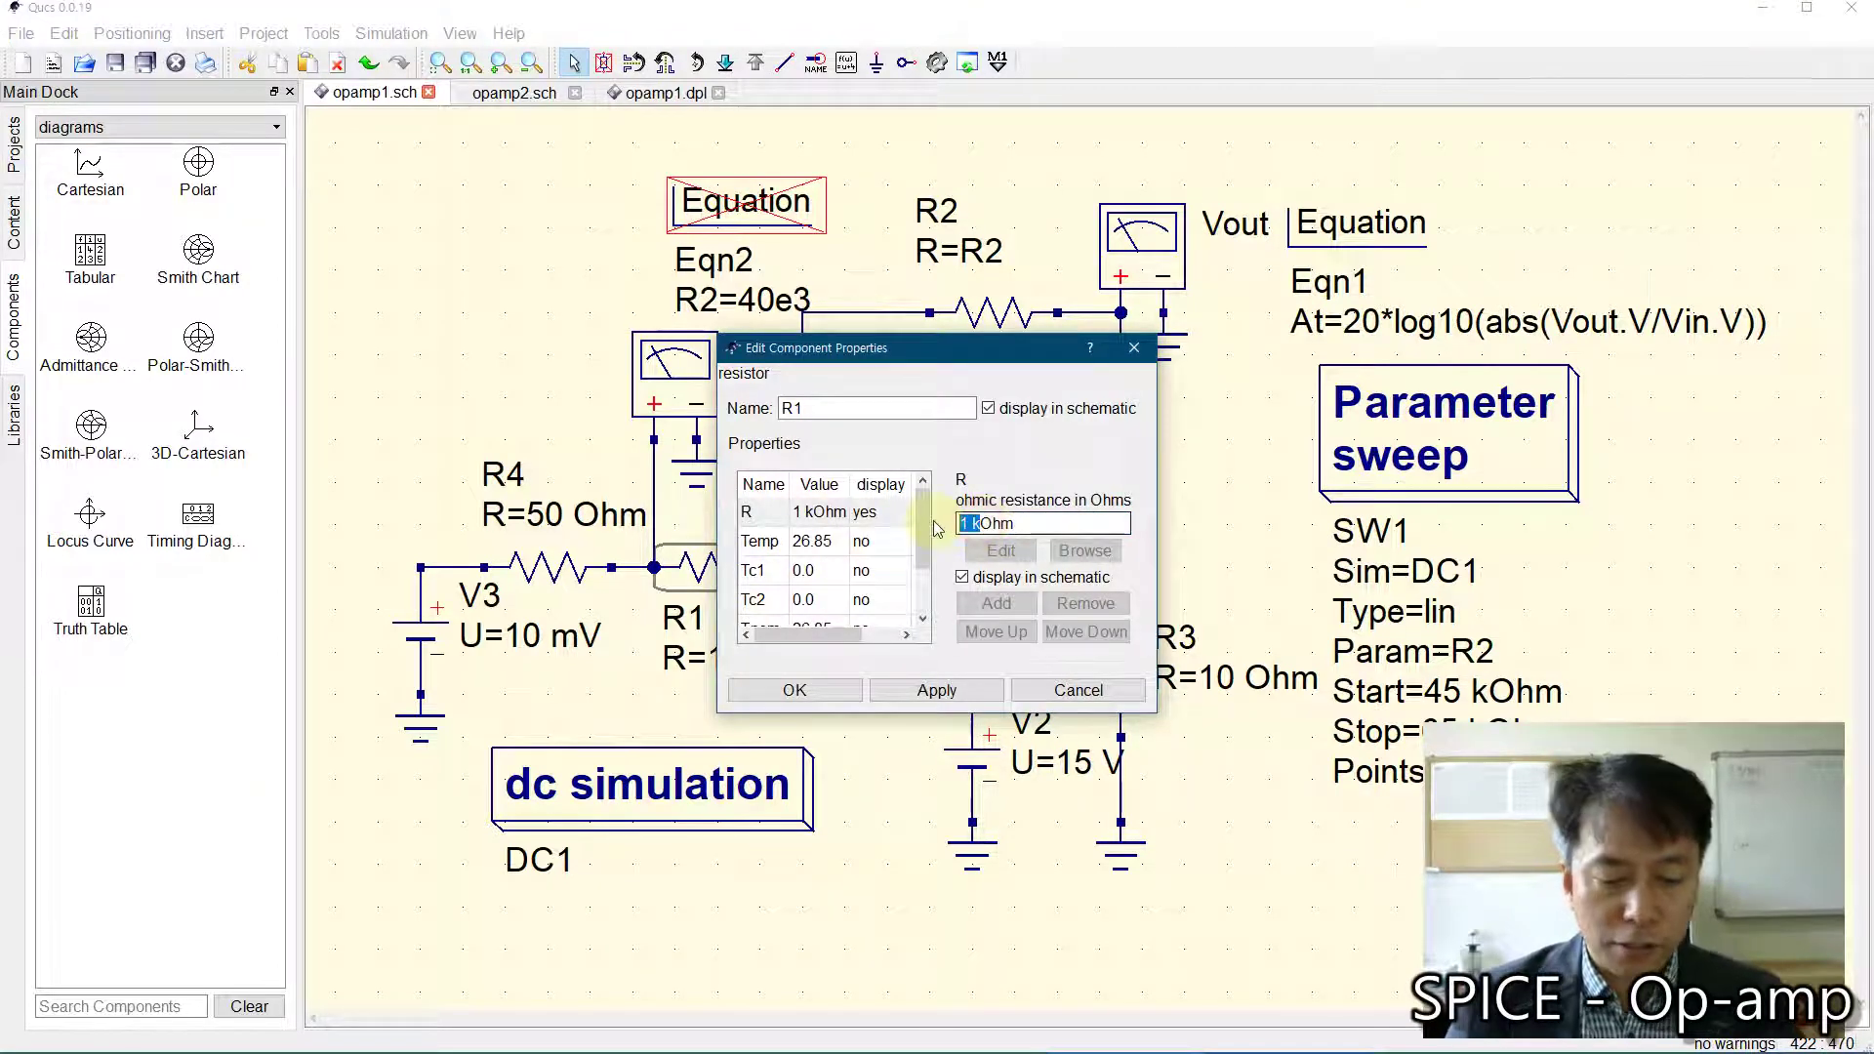
{"action": "type", "text": "500"}
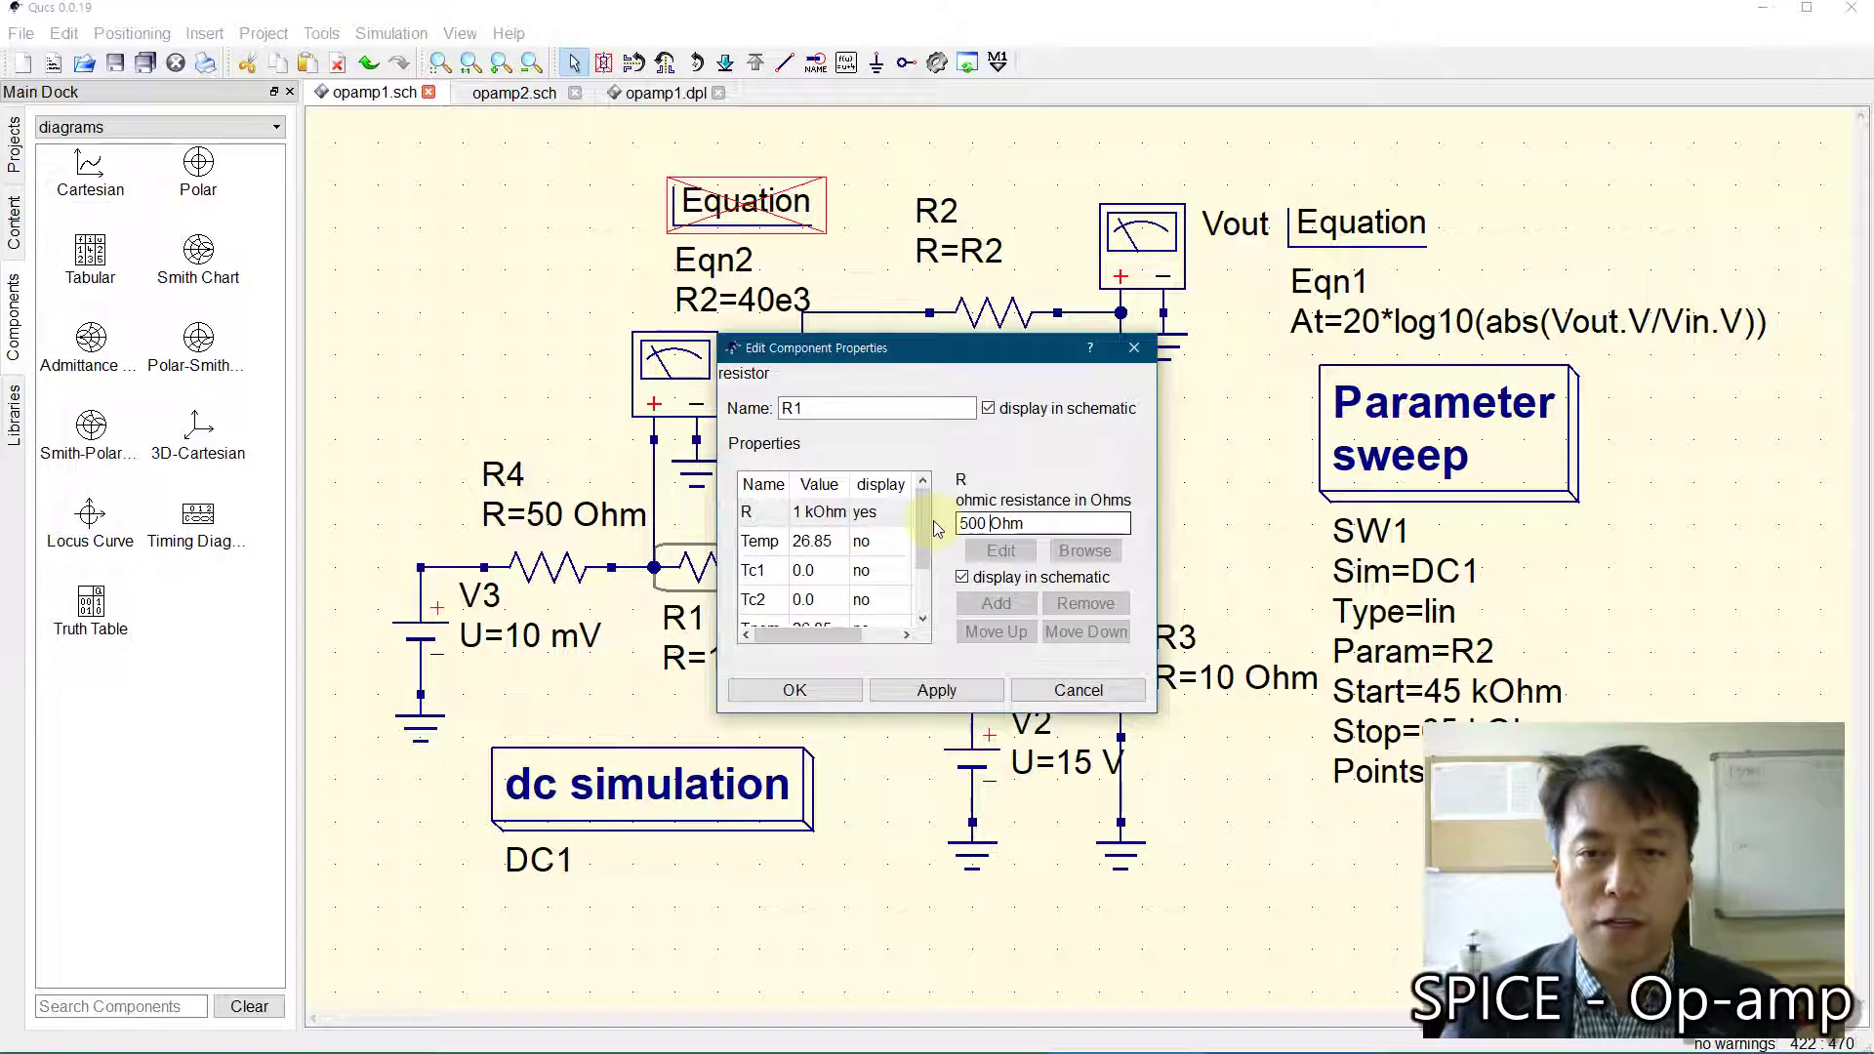
{"action": "left_click", "coordinate": [792, 692]}
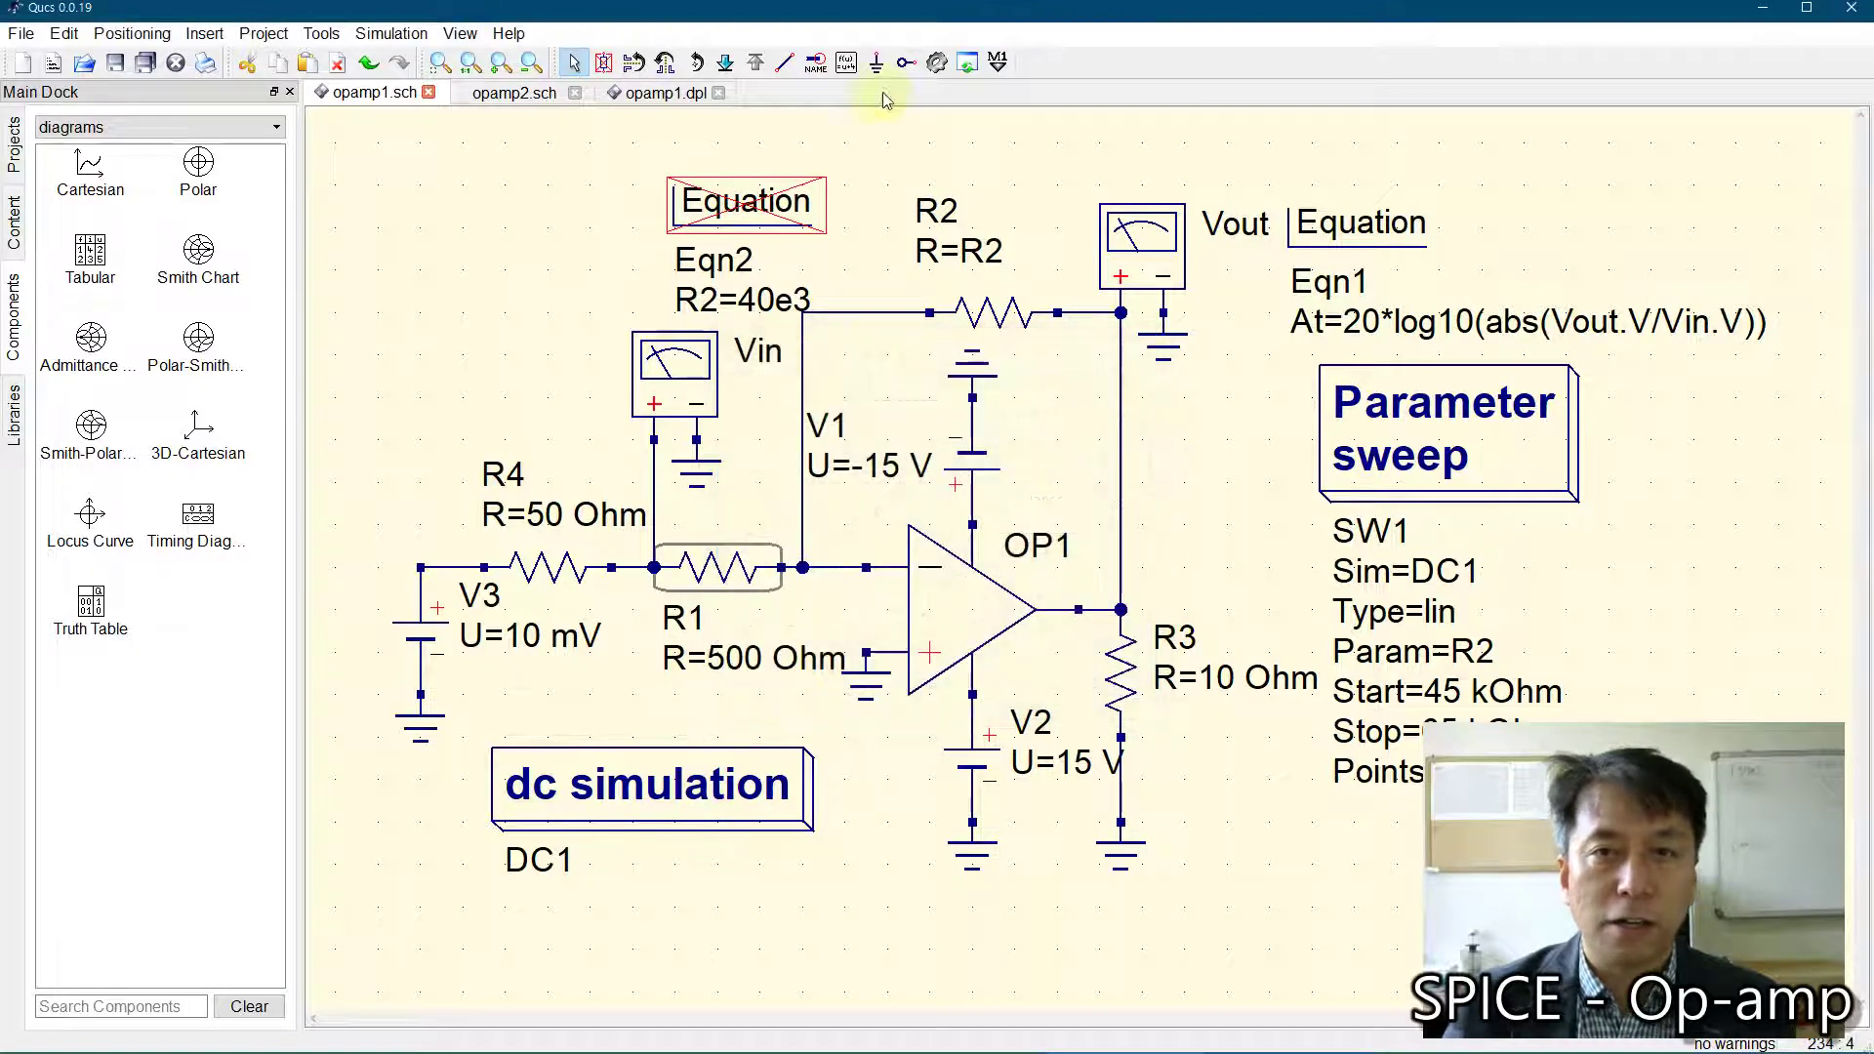
{"action": "left_click", "coordinate": [936, 62]}
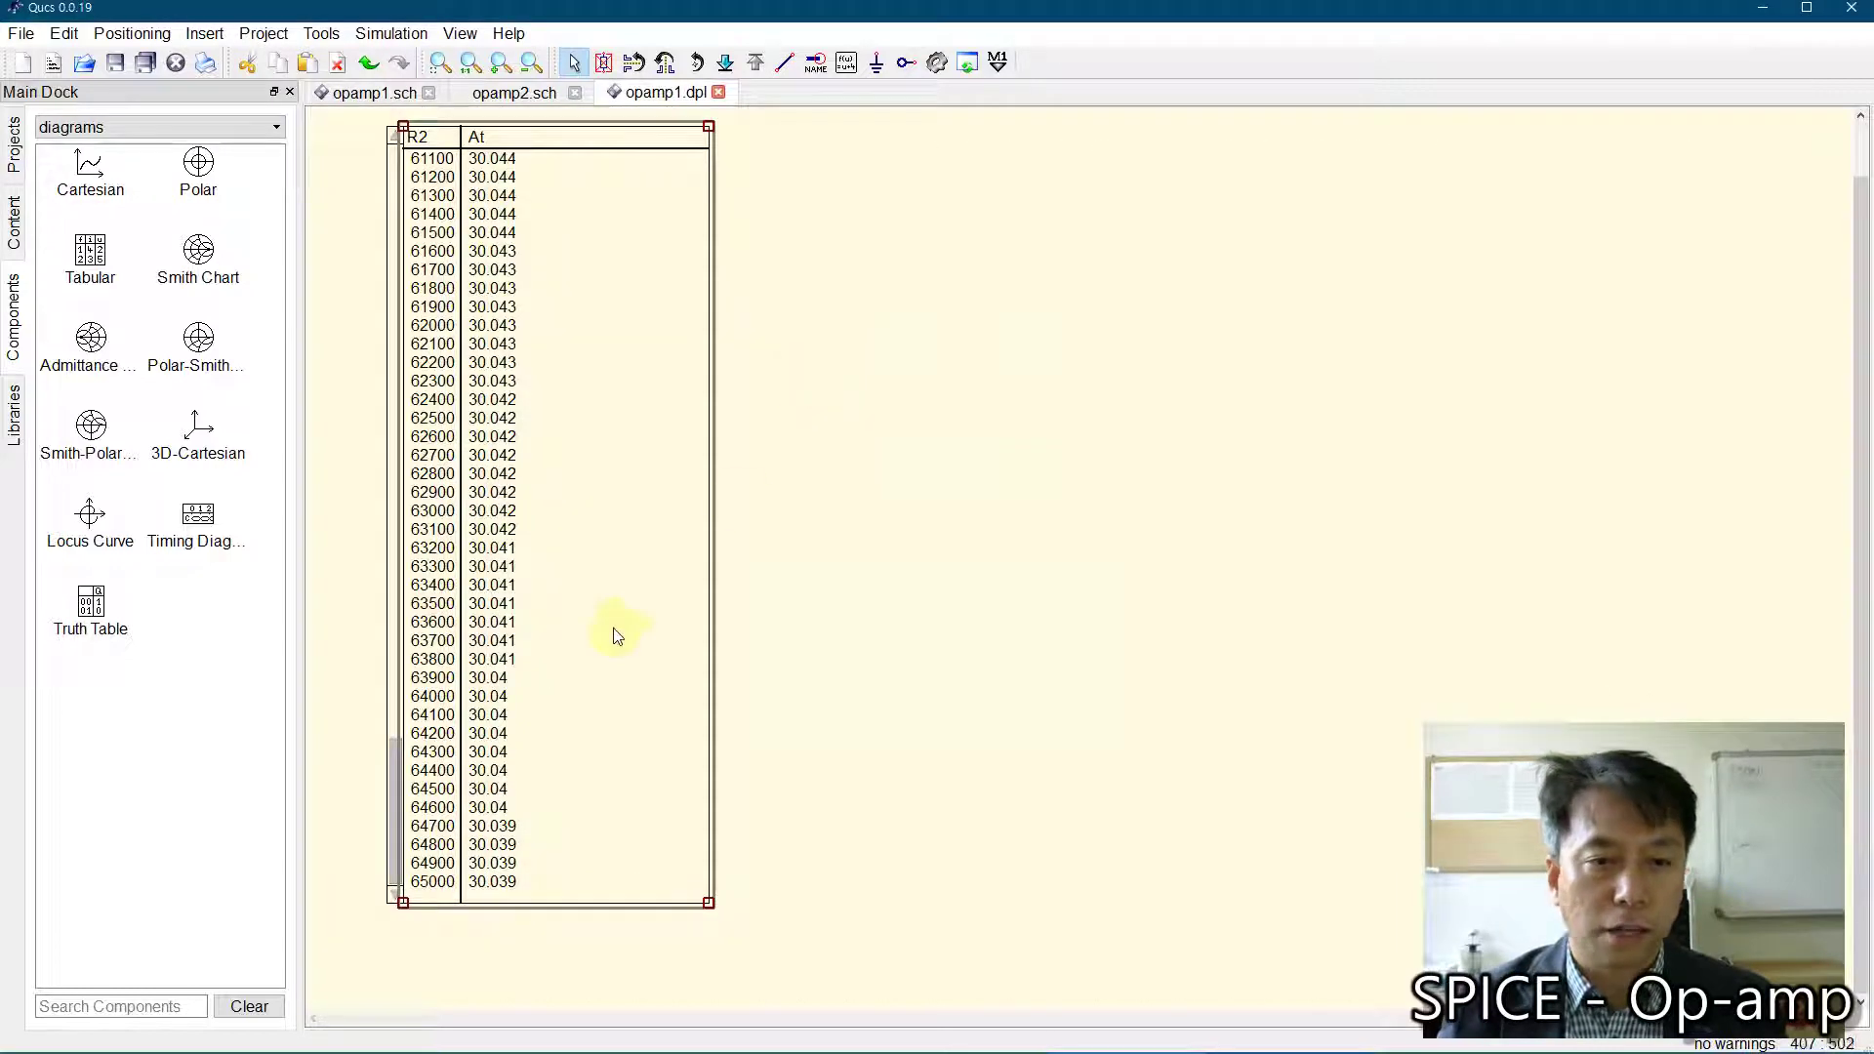
Step: Look back through the tabulated At values to the start of the R2 range, and return to the opamp1.sch schematic
{"action": "scroll", "coordinate": [432, 517], "scroll_direction": "up", "scroll_amount": 5}
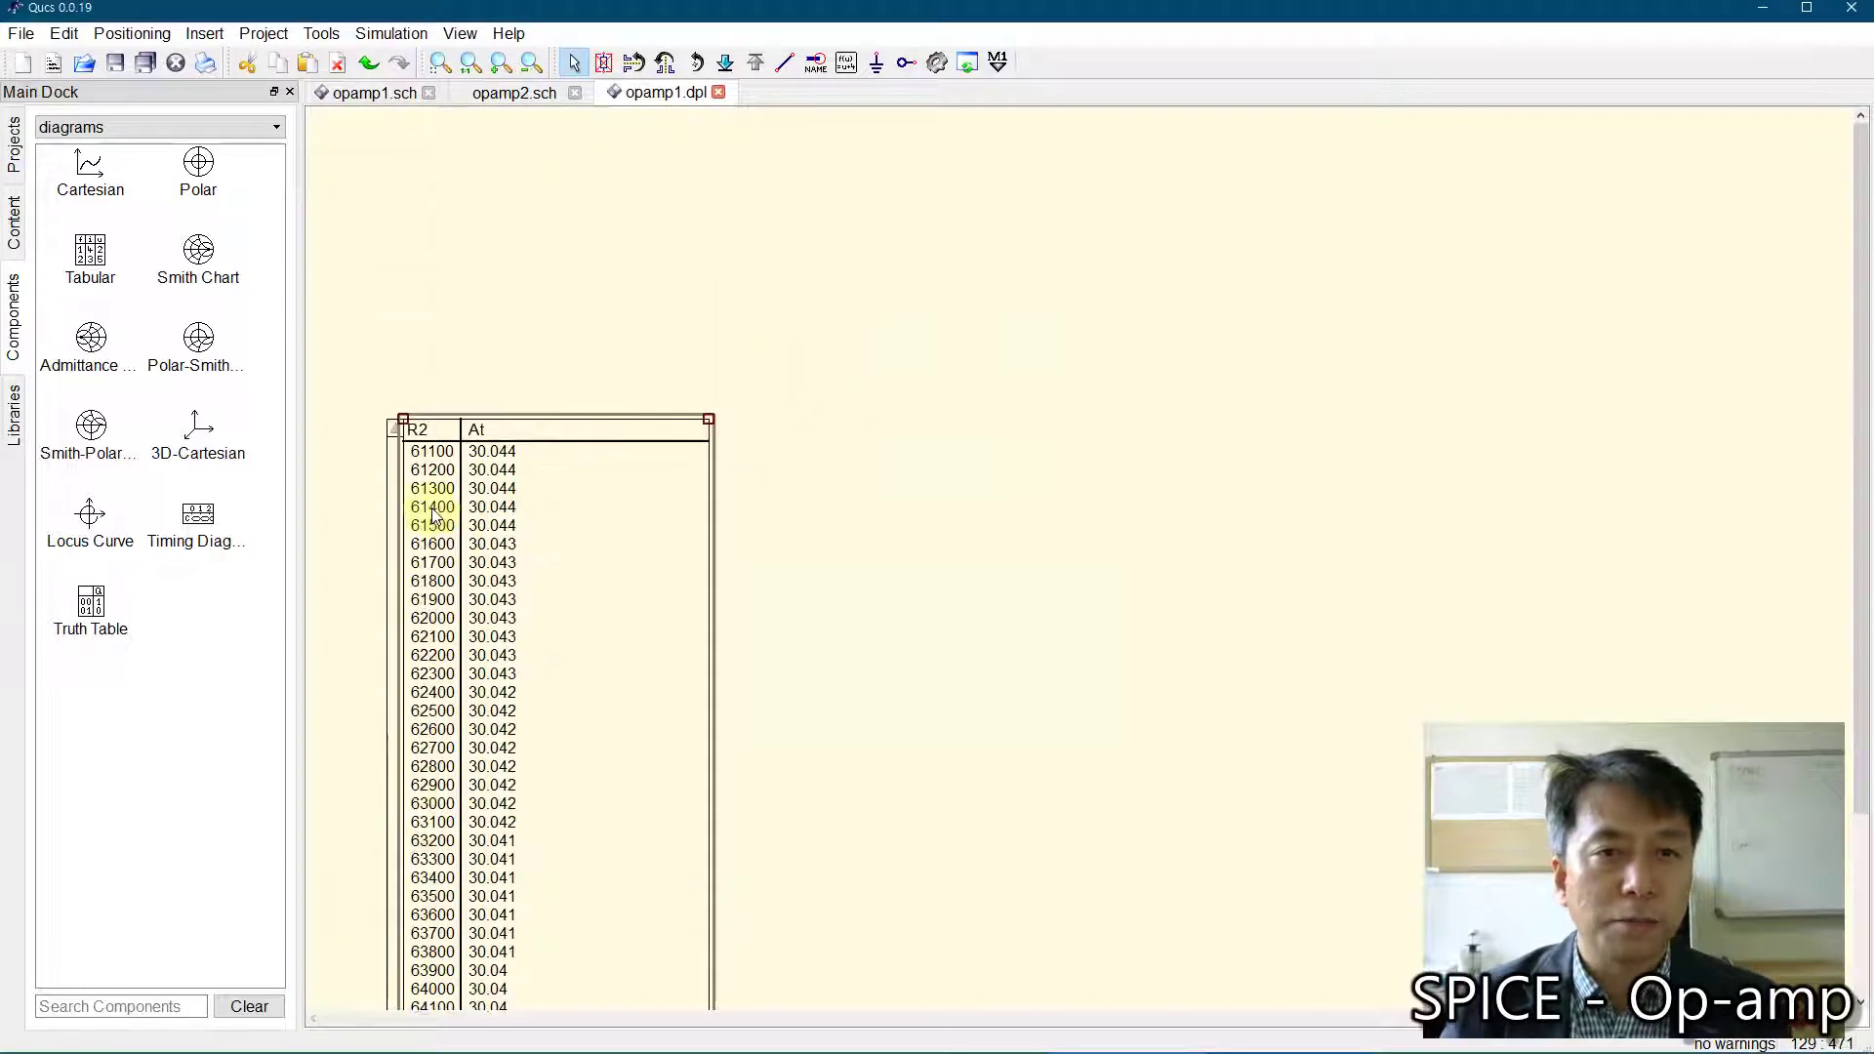
{"action": "scroll", "coordinate": [385, 546], "scroll_direction": "down", "scroll_amount": 3}
{"action": "left_click", "coordinate": [394, 534]}
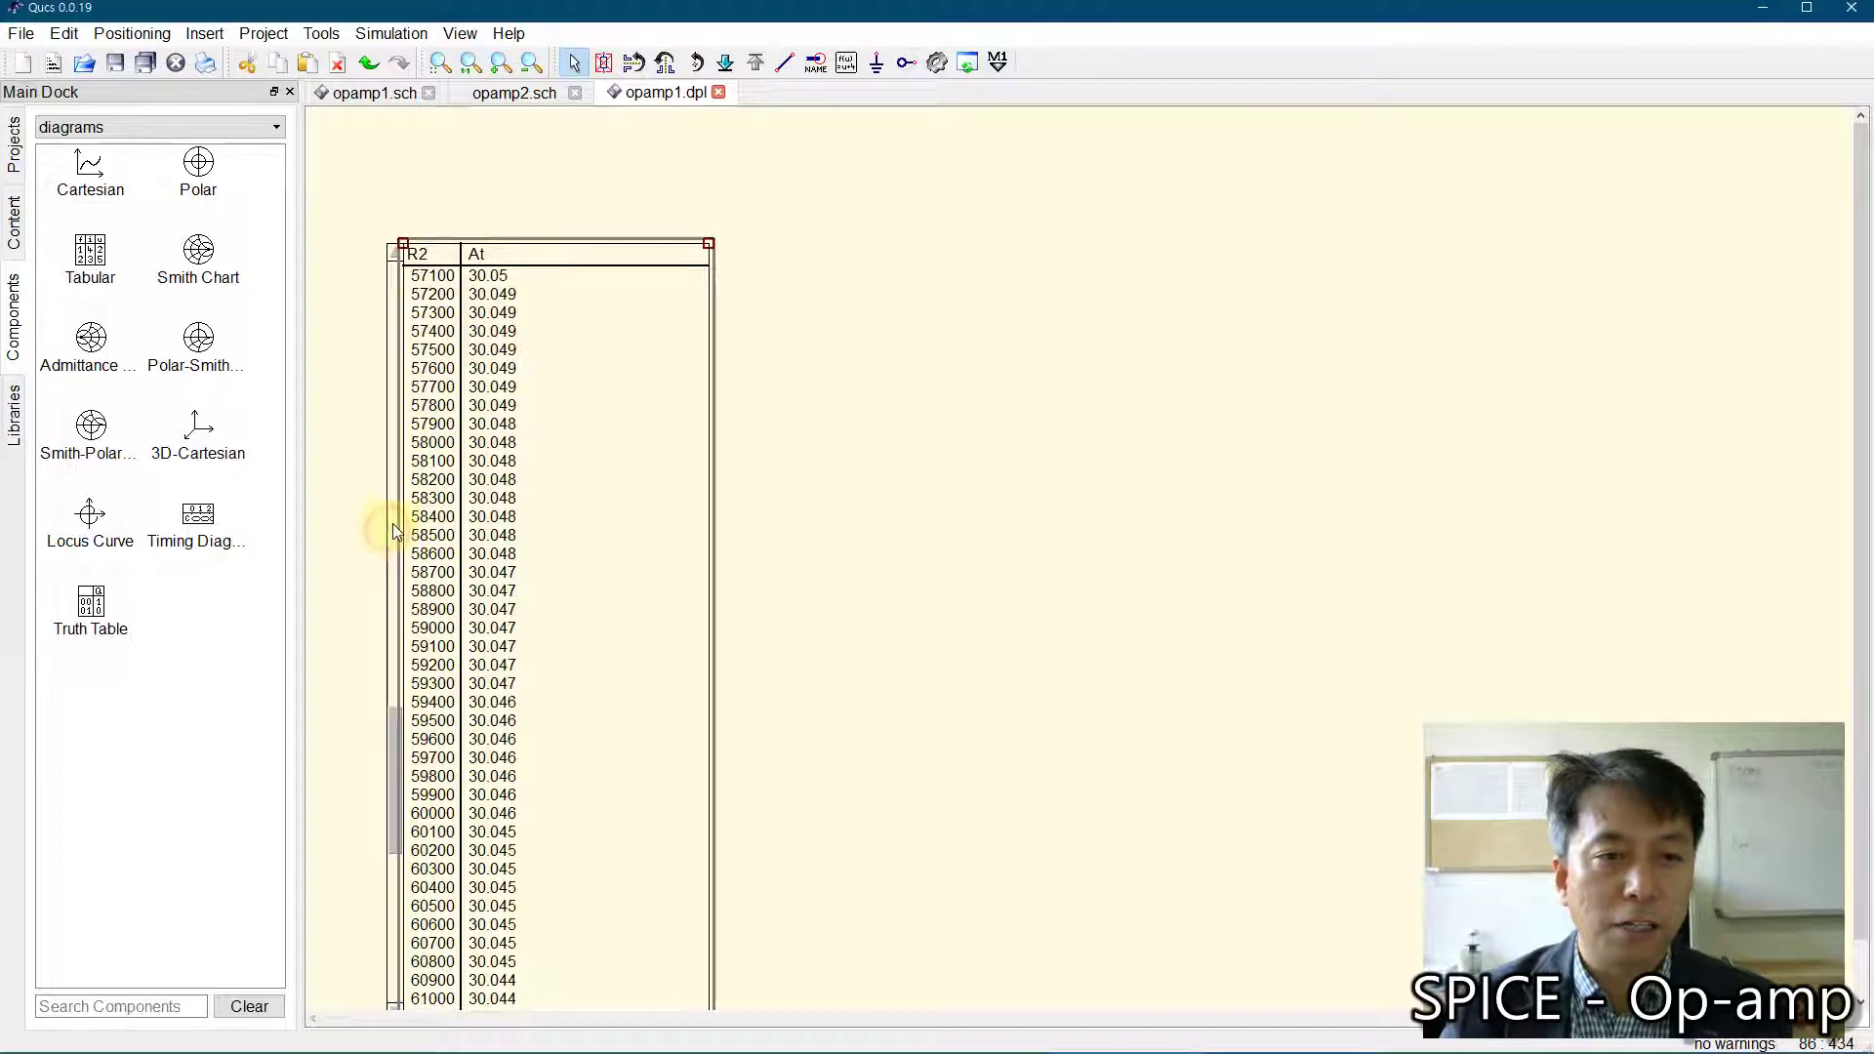
{"action": "left_click", "coordinate": [395, 511]}
{"action": "left_click", "coordinate": [395, 478]}
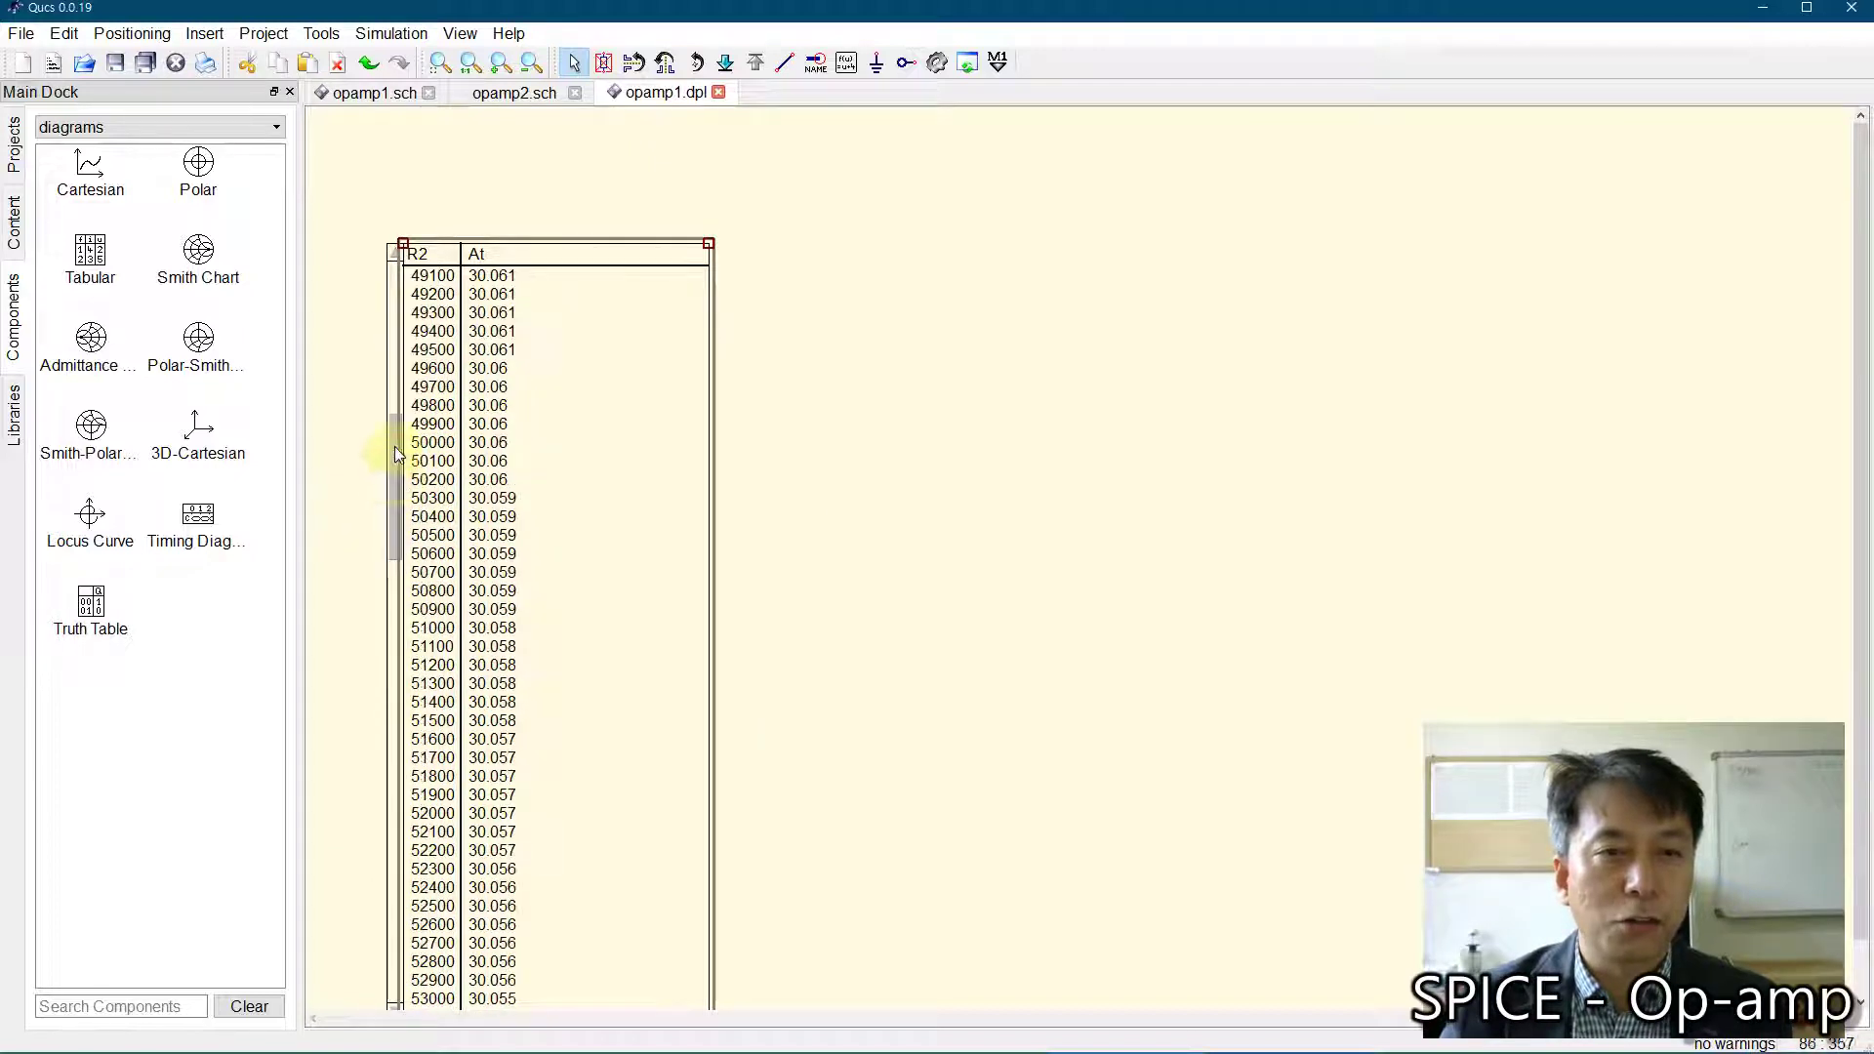
{"action": "left_click", "coordinate": [395, 386]}
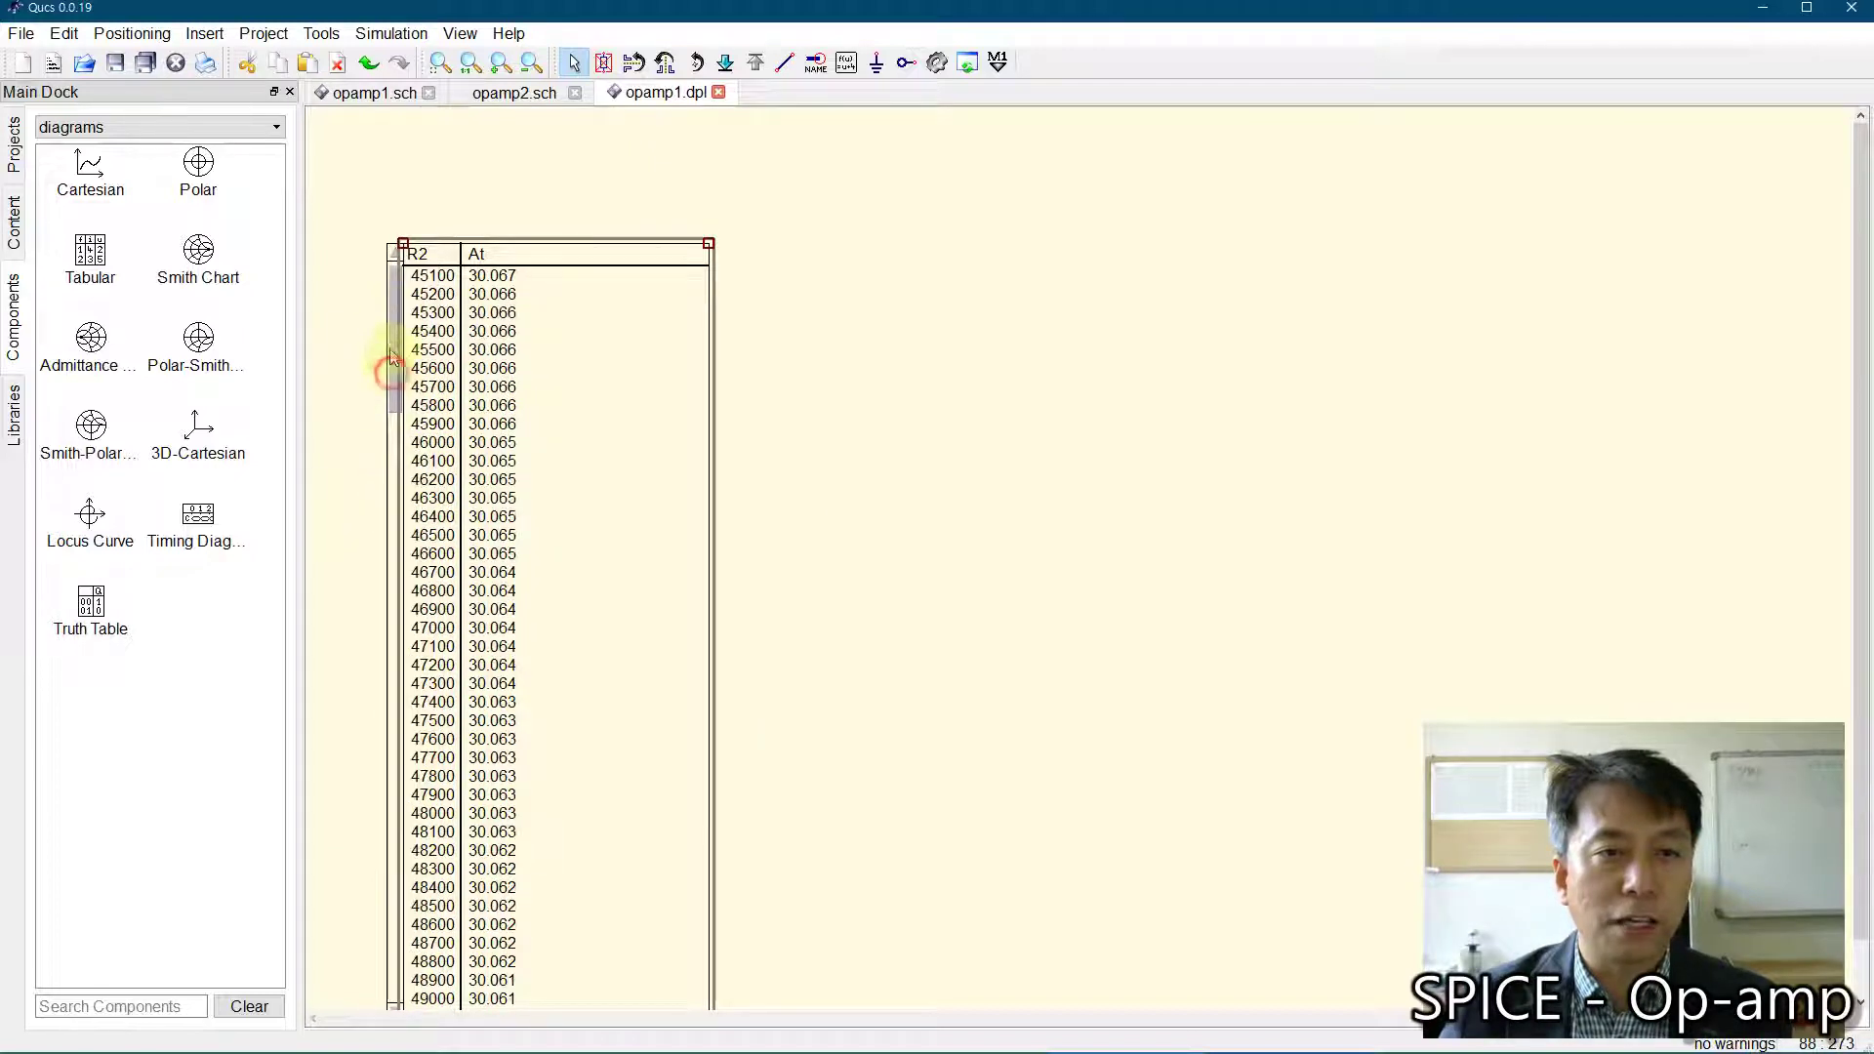
{"action": "left_click", "coordinate": [392, 283]}
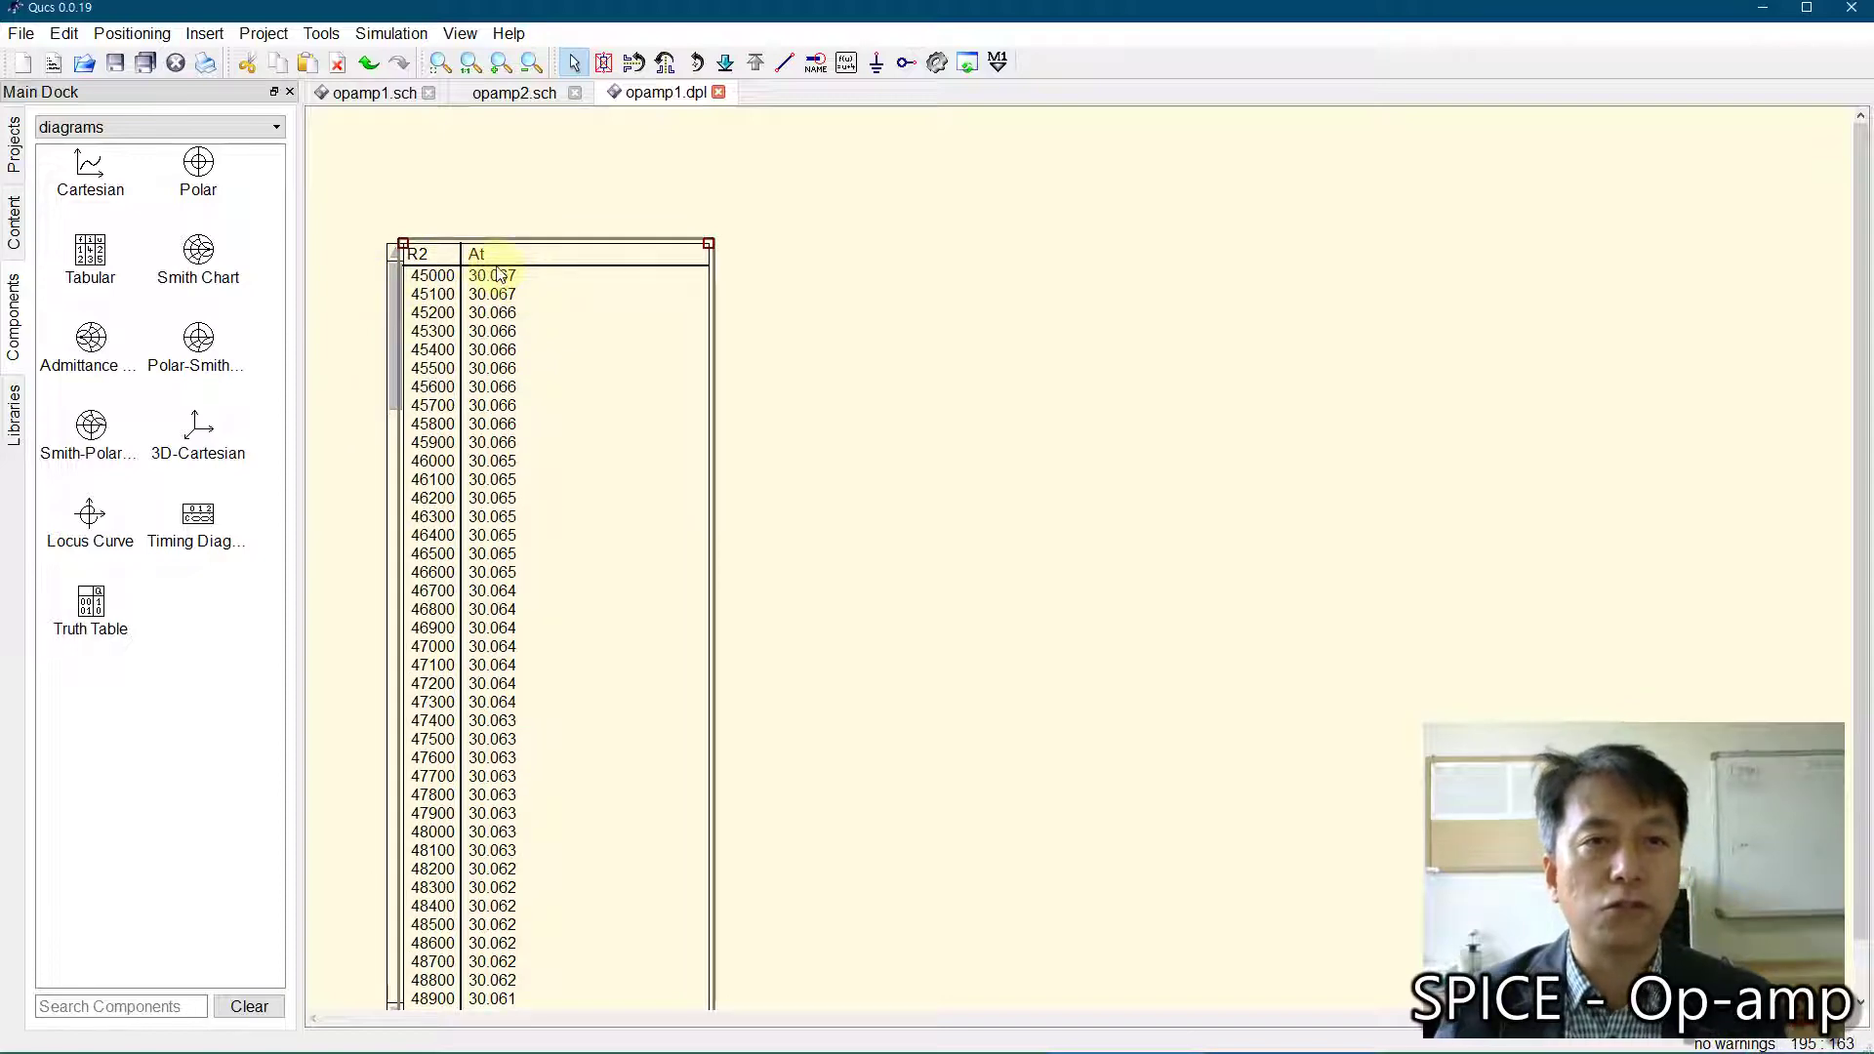
{"action": "left_click", "coordinate": [369, 95]}
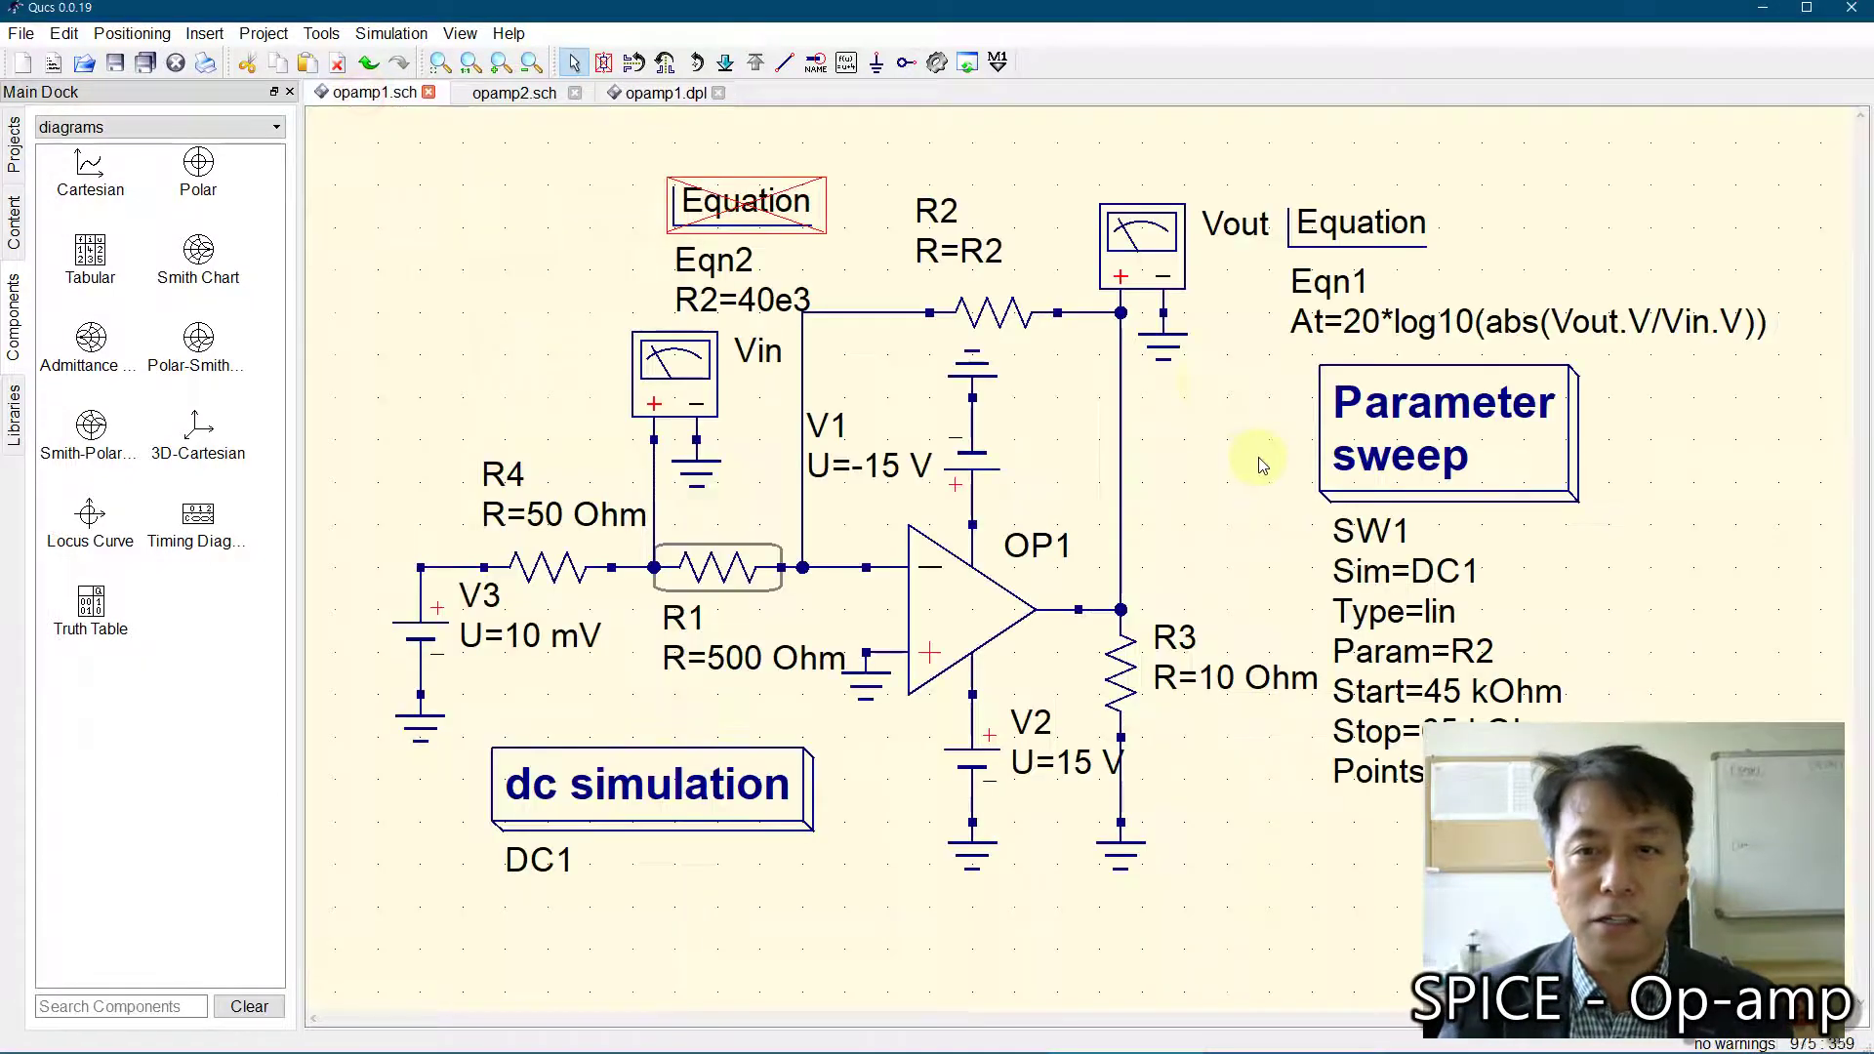
Step: Set the R2 parameter sweep to start at 25 kOhm and stop at 45 kOhm, and run the simulation
{"action": "double_click", "coordinate": [1334, 448]}
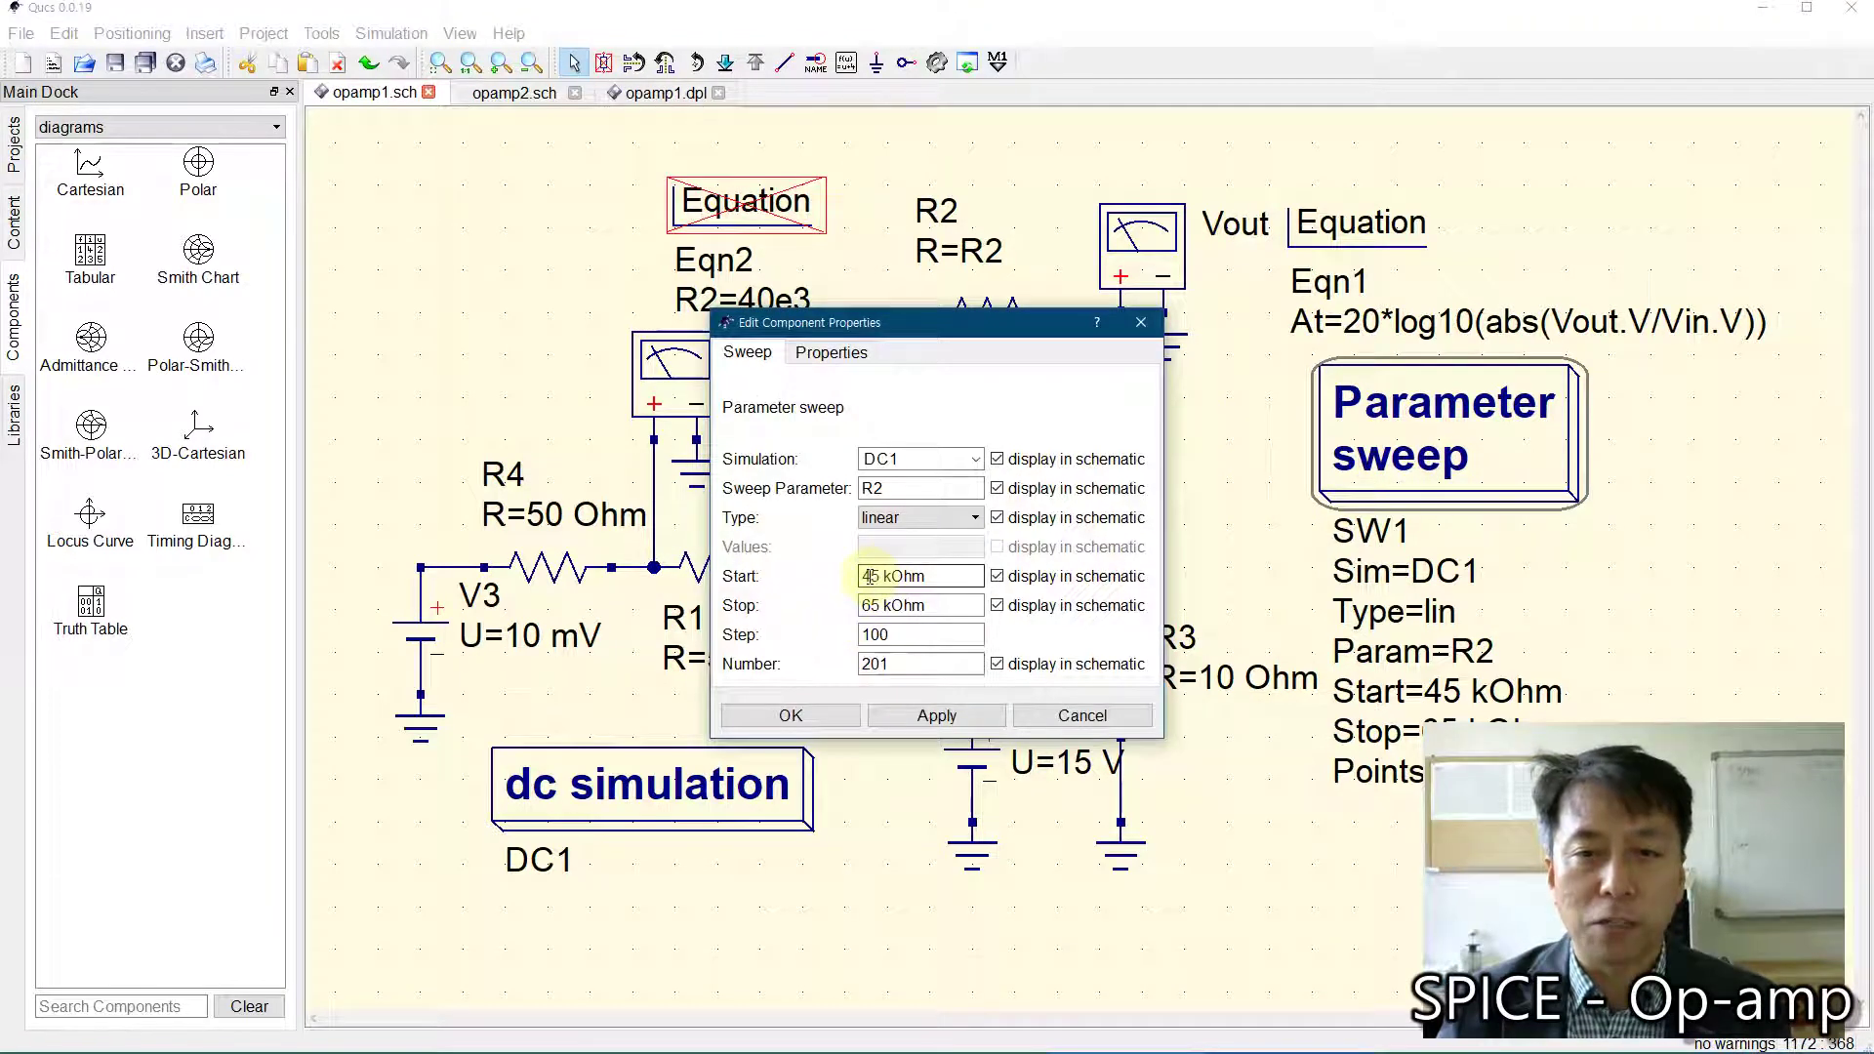
{"action": "left_click_drag", "start_coordinate": [876, 576], "coordinate": [847, 610]}
{"action": "type", "text": "25"}
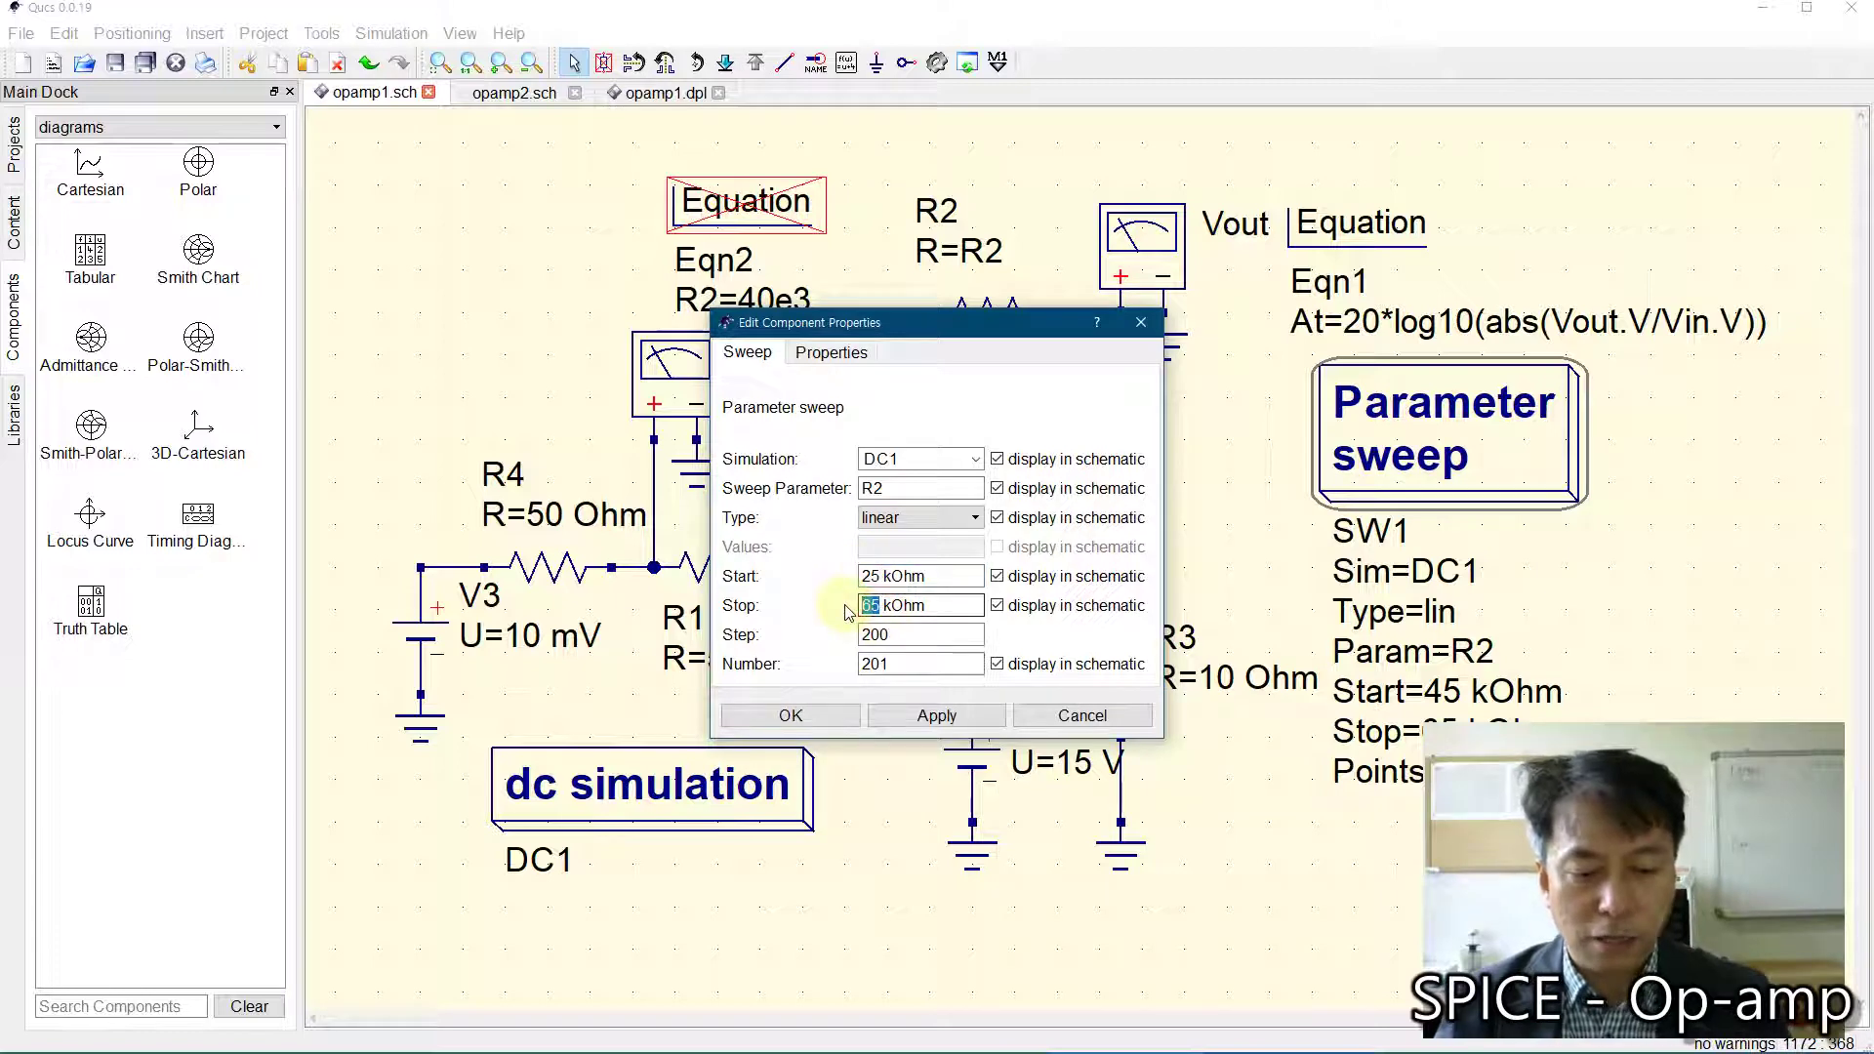
{"action": "type", "text": "45"}
{"action": "left_click", "coordinate": [790, 716]}
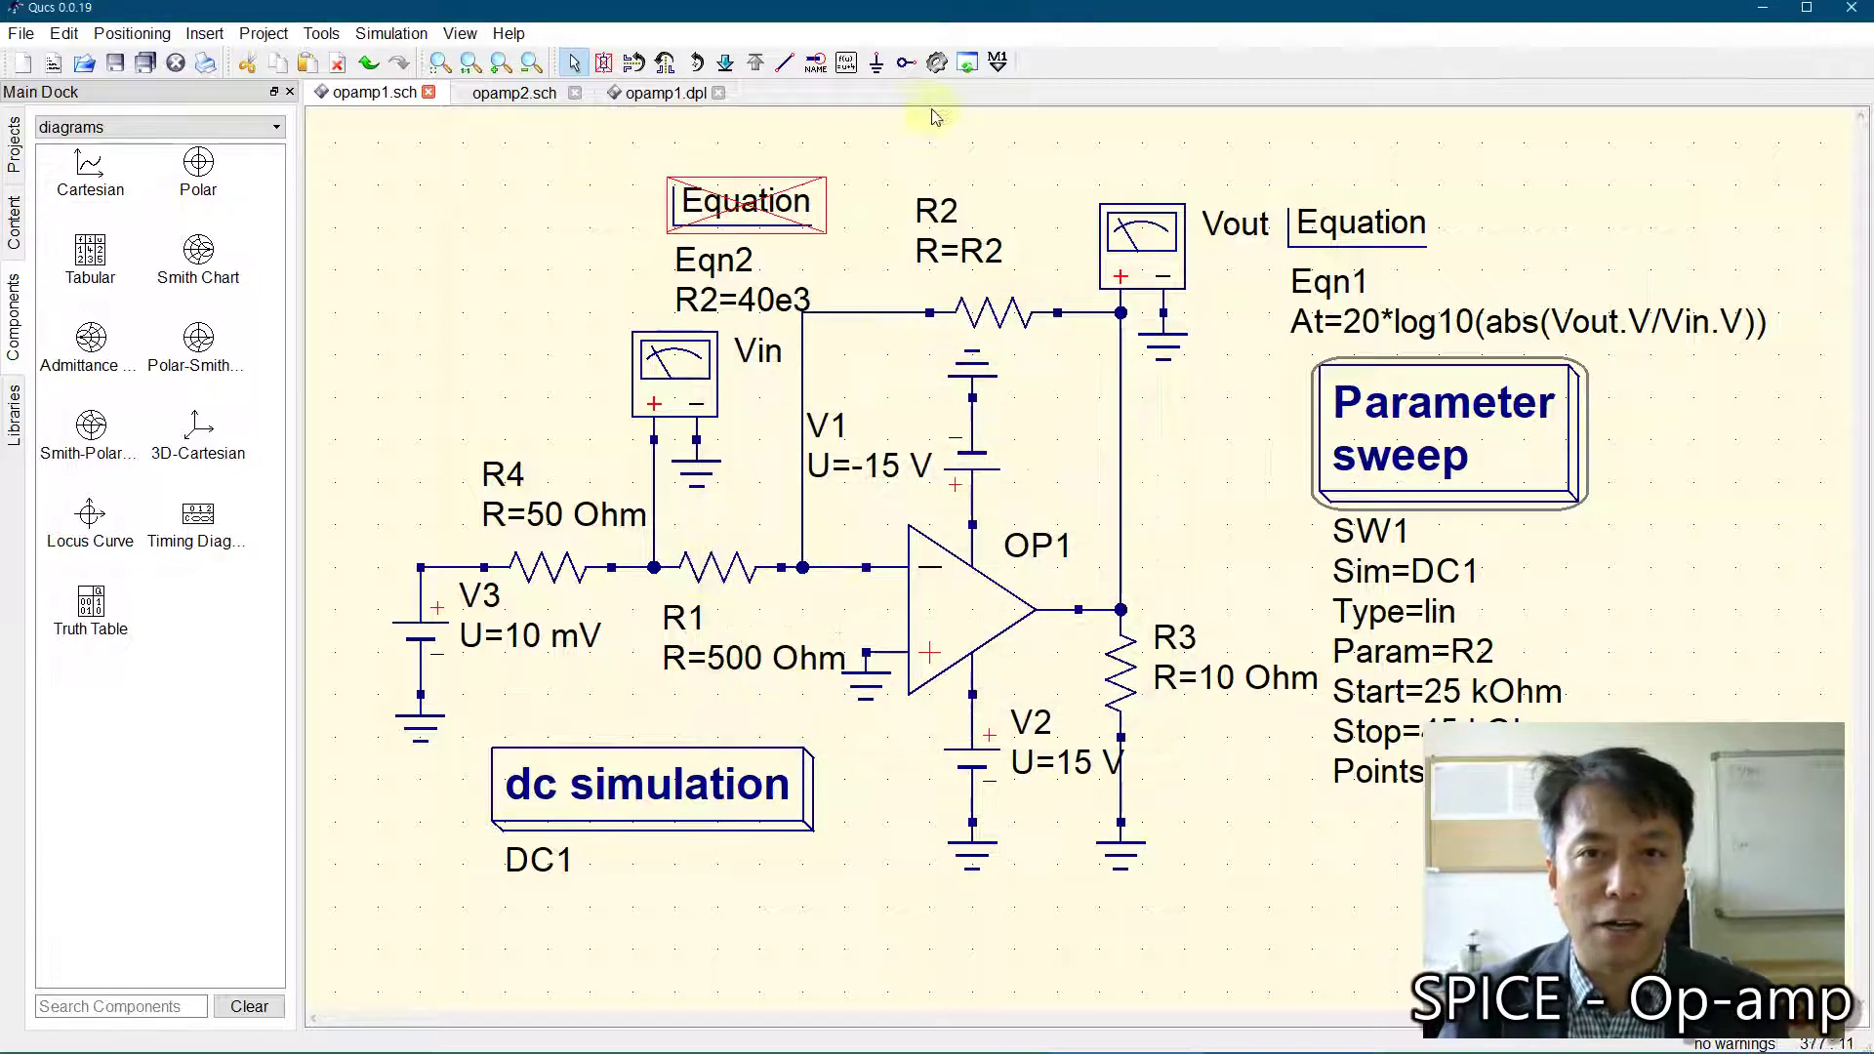
{"action": "left_click", "coordinate": [967, 62]}
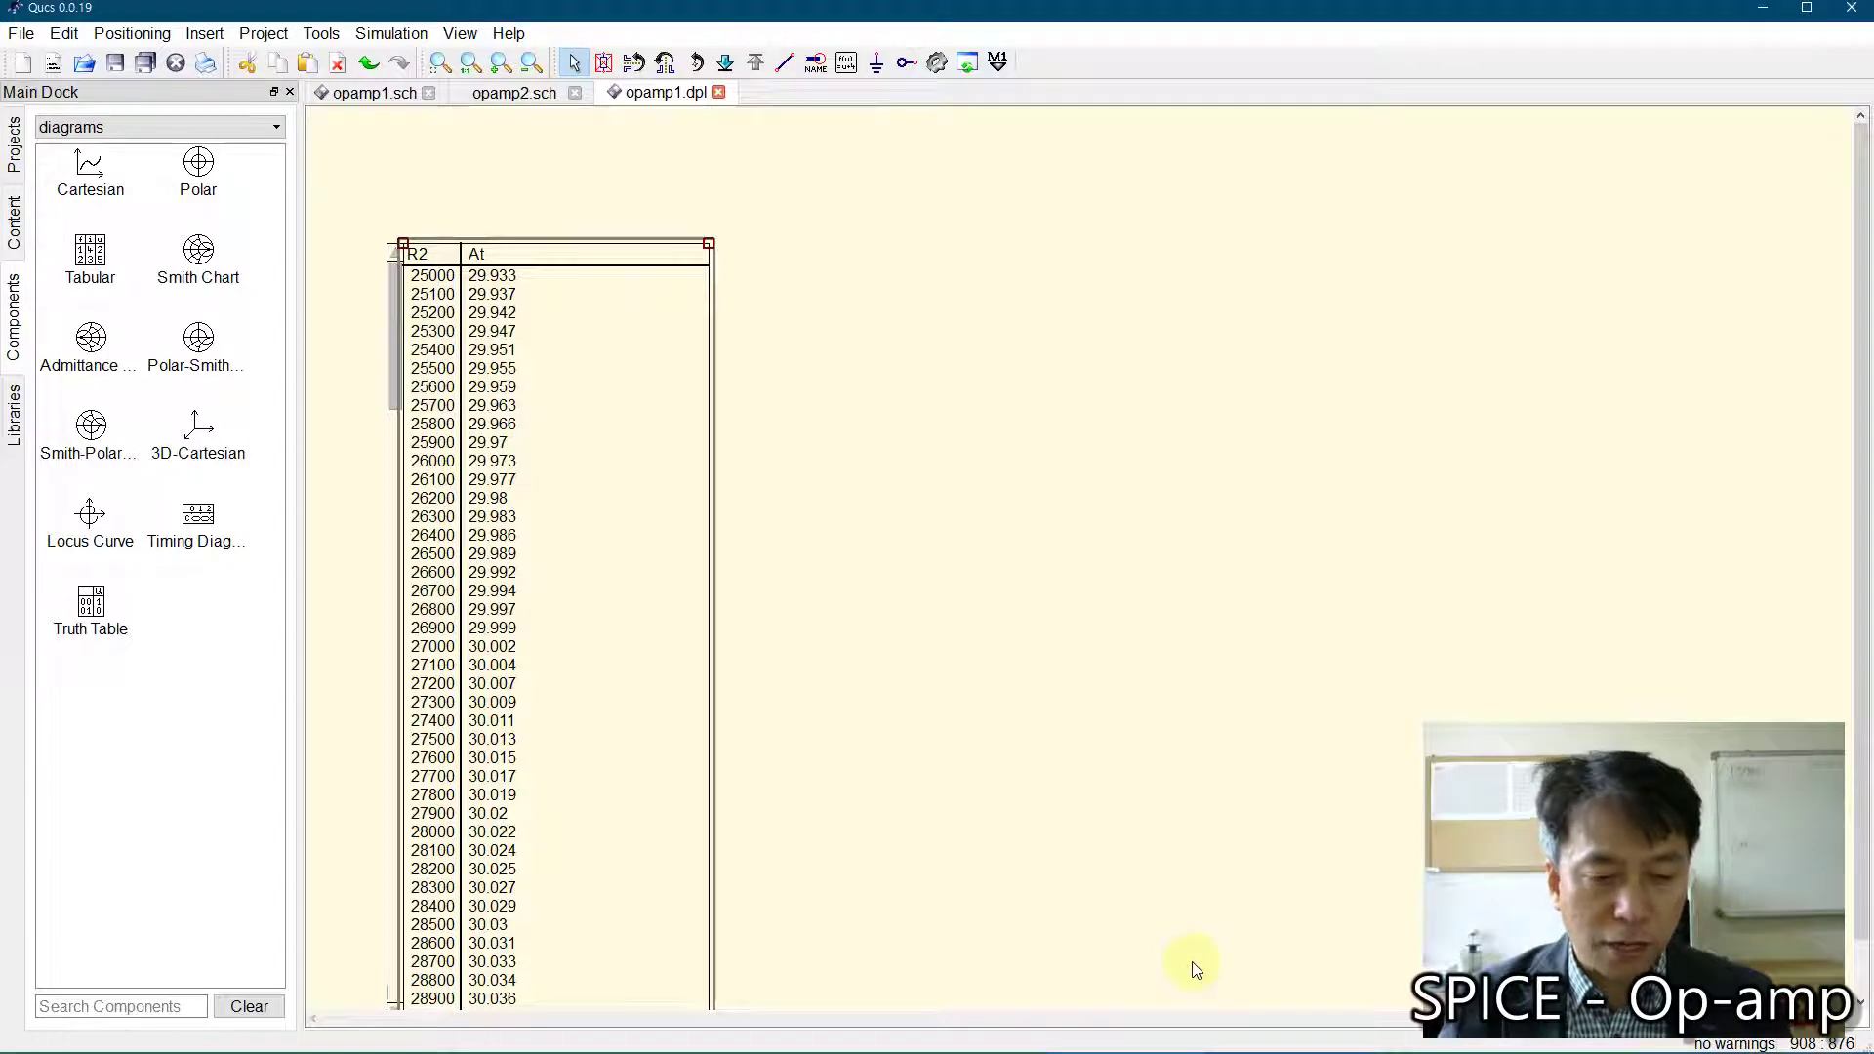
Step: Switch to Microsoft Whiteboard to consult the E24 standard resistor values, and return to the opamp1.sch schematic in Qucs
{"action": "key", "text": "super"}
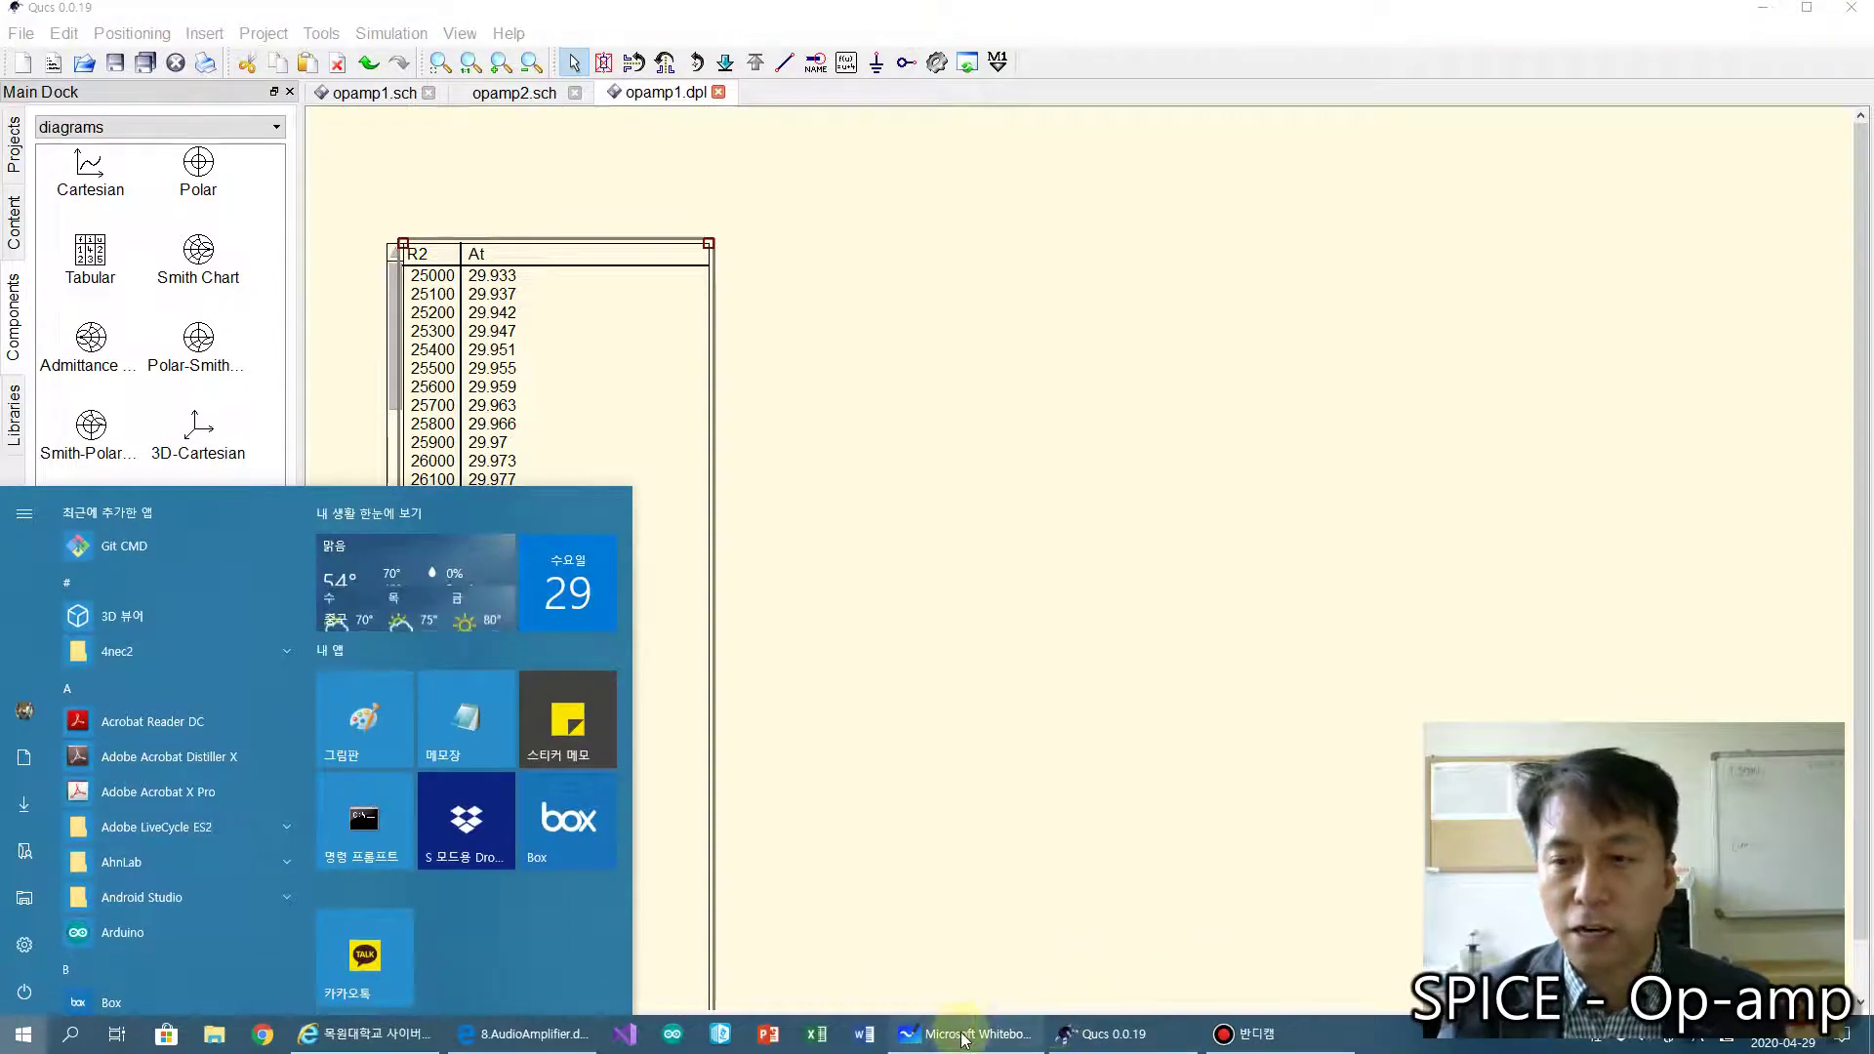
{"action": "mouse_move", "coordinate": [966, 1041]}
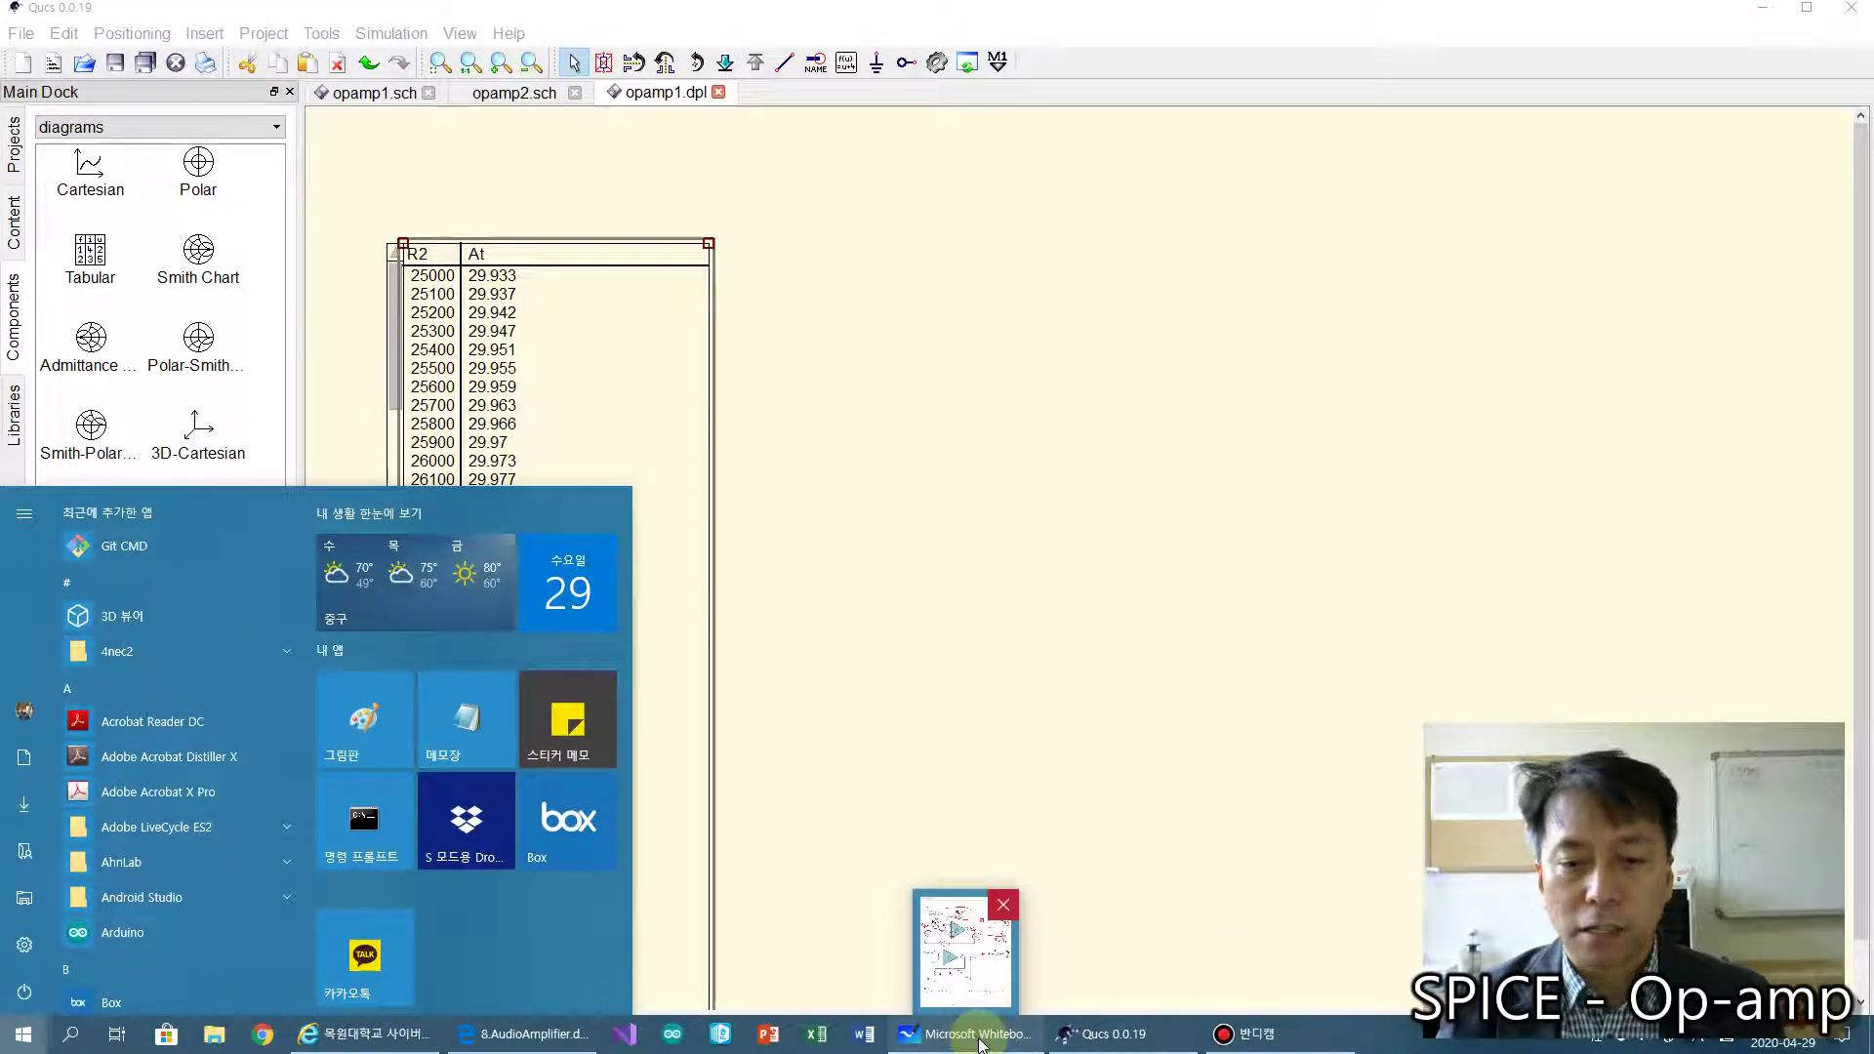
{"action": "left_click", "coordinate": [978, 1040]}
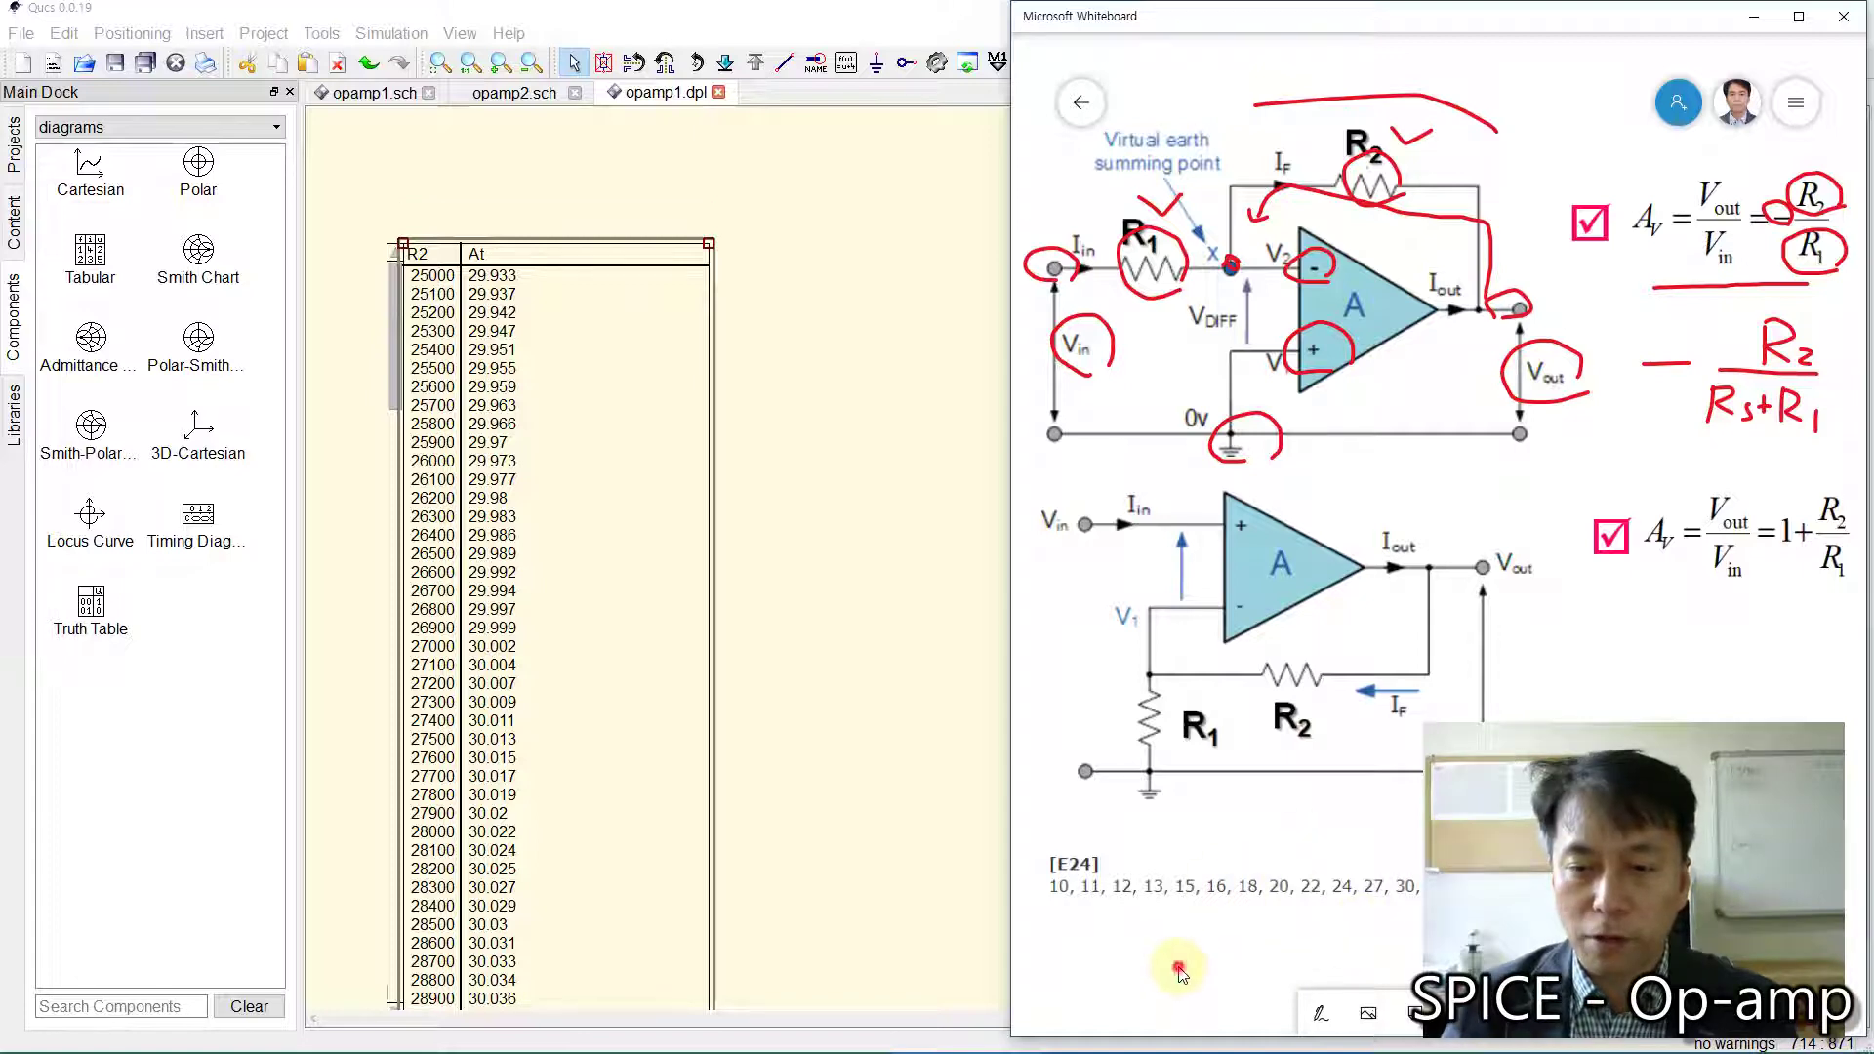
{"action": "left_click_drag", "start_coordinate": [1179, 971], "coordinate": [1174, 556]}
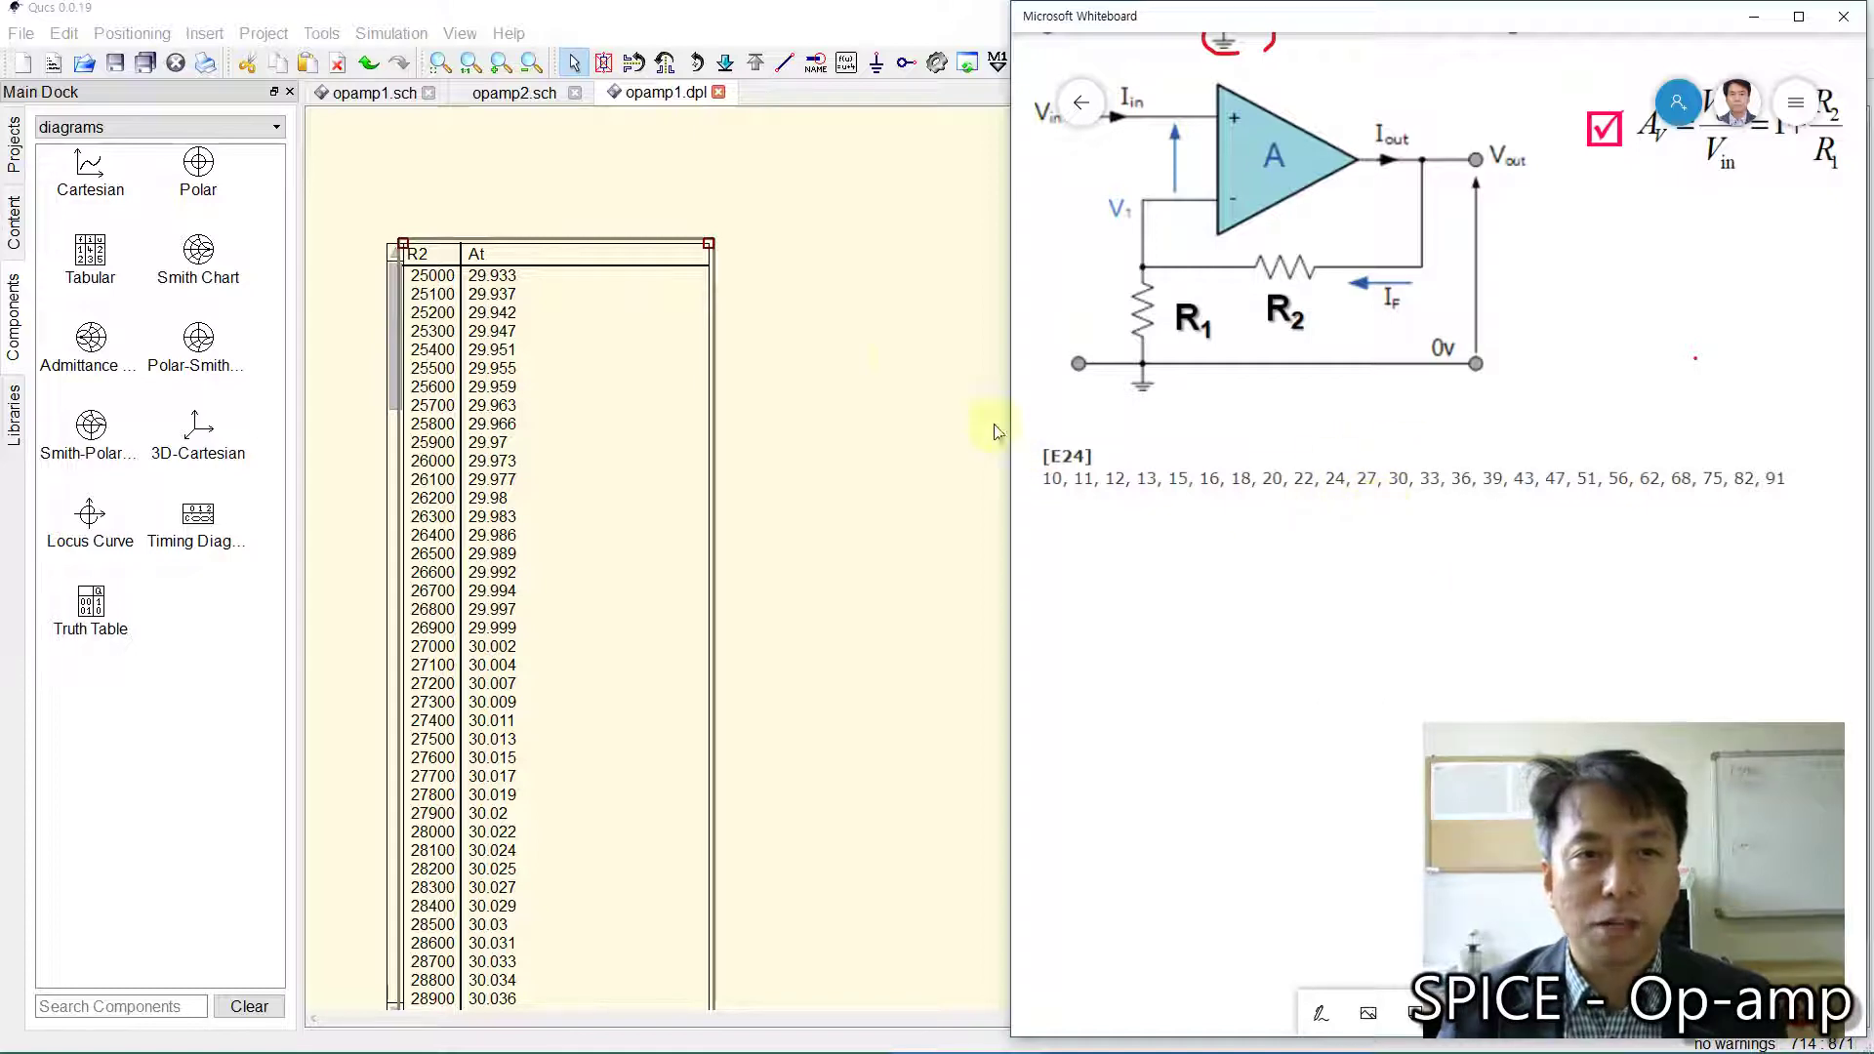
{"action": "left_click", "coordinate": [894, 355]}
{"action": "left_click", "coordinate": [337, 94]}
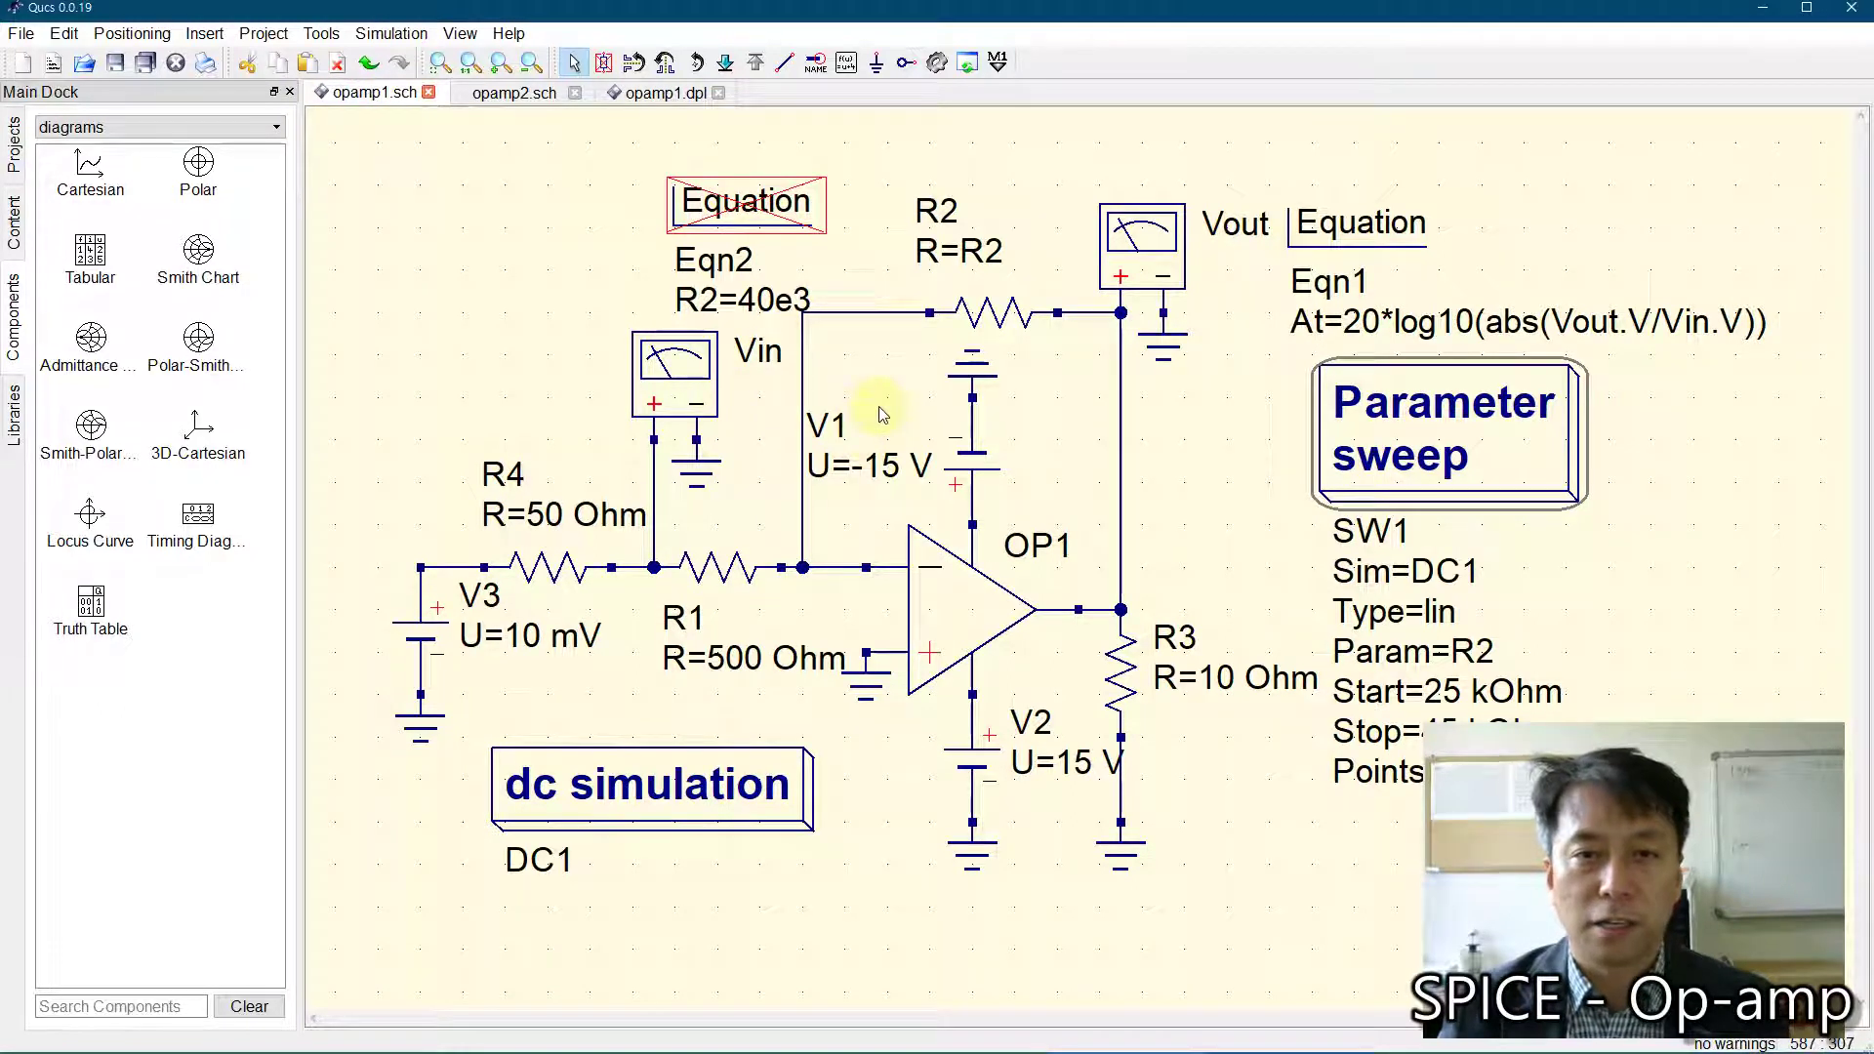
Step: Deactivate the parameter sweep and reactivate the Eqn2 equation block that defines R2
{"action": "left_click", "coordinate": [747, 219]}
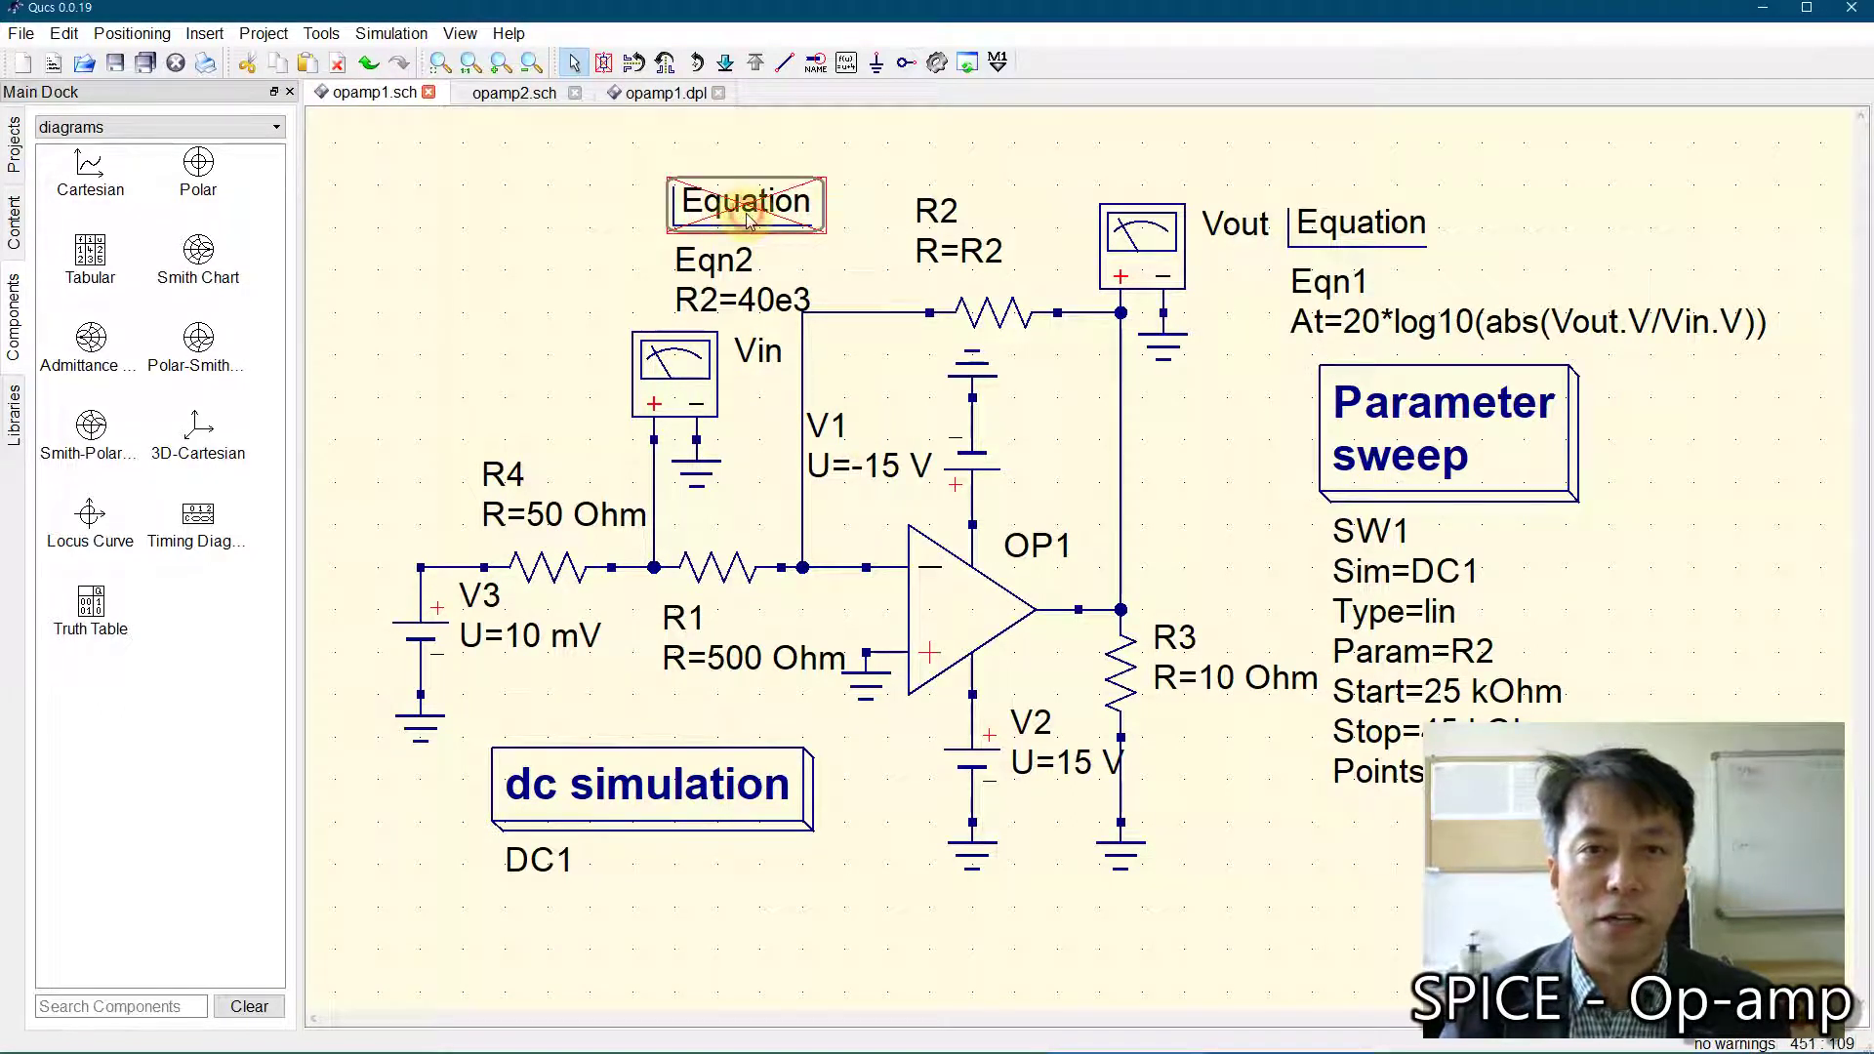
{"action": "left_click", "coordinate": [1514, 415]}
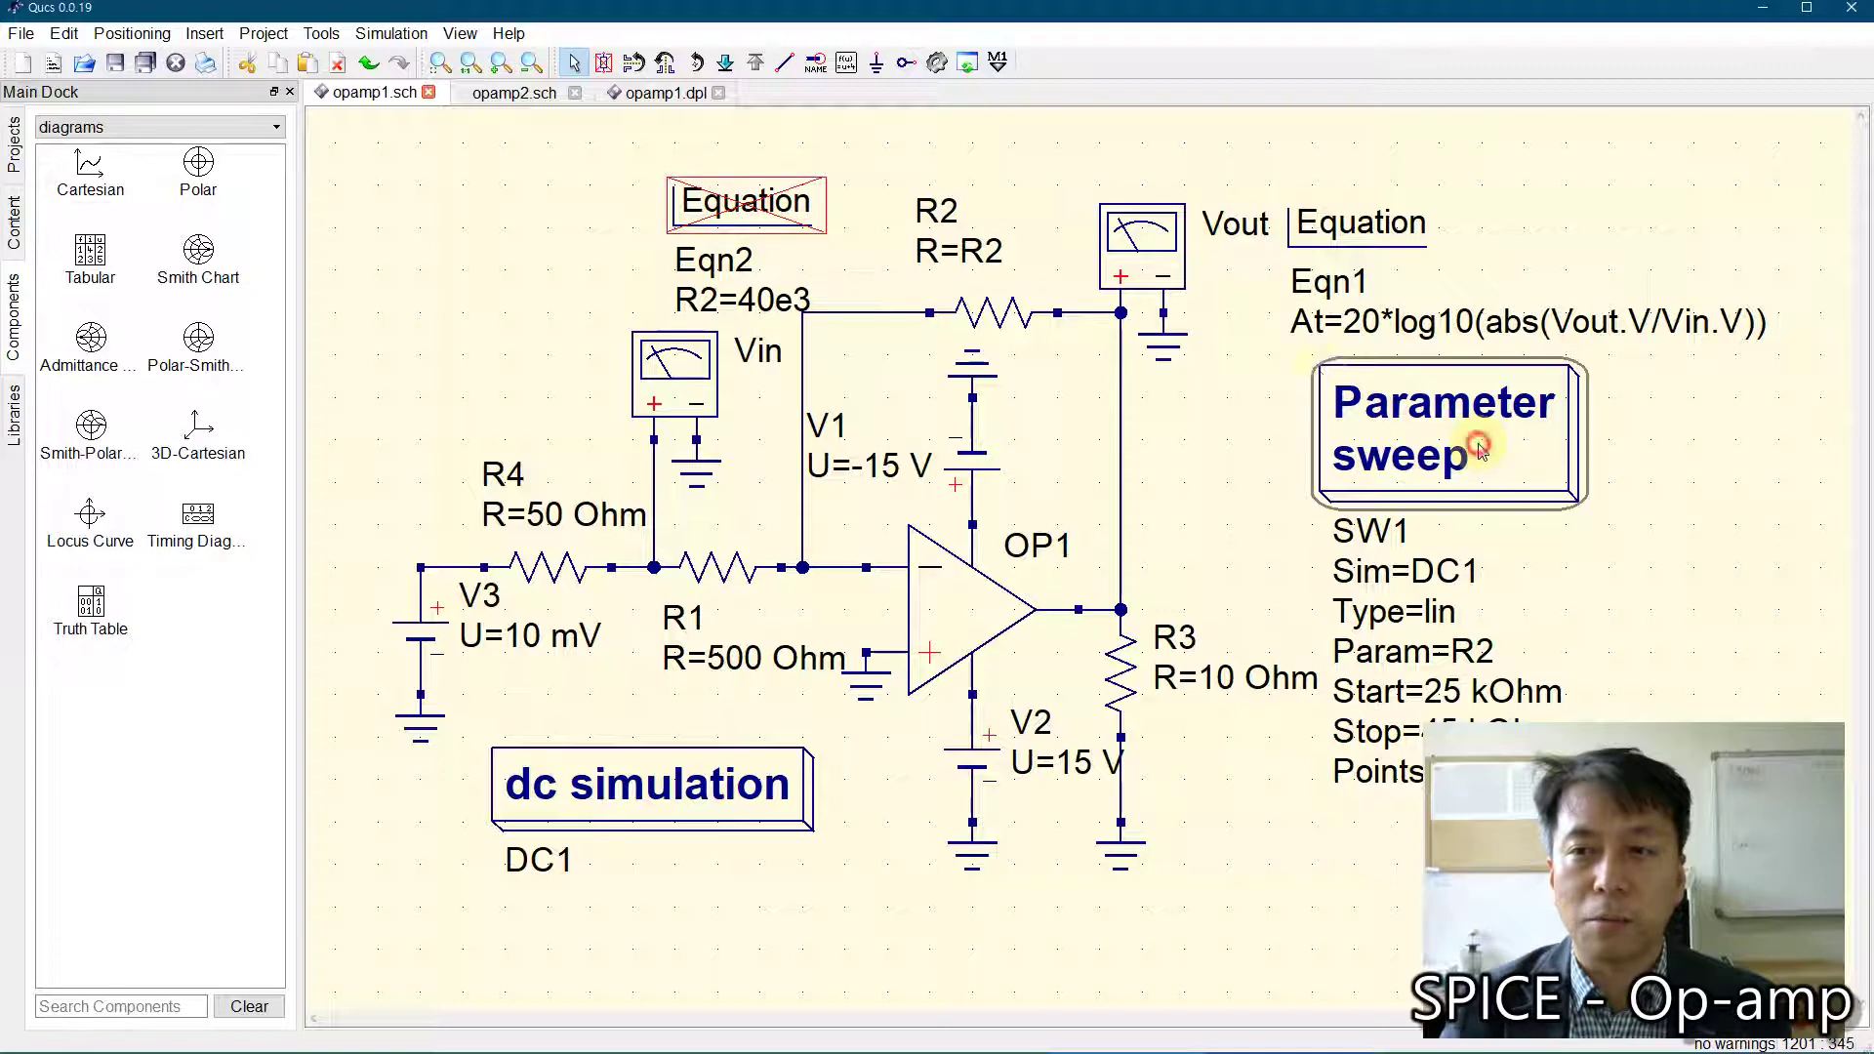
{"action": "left_click", "coordinate": [604, 62]}
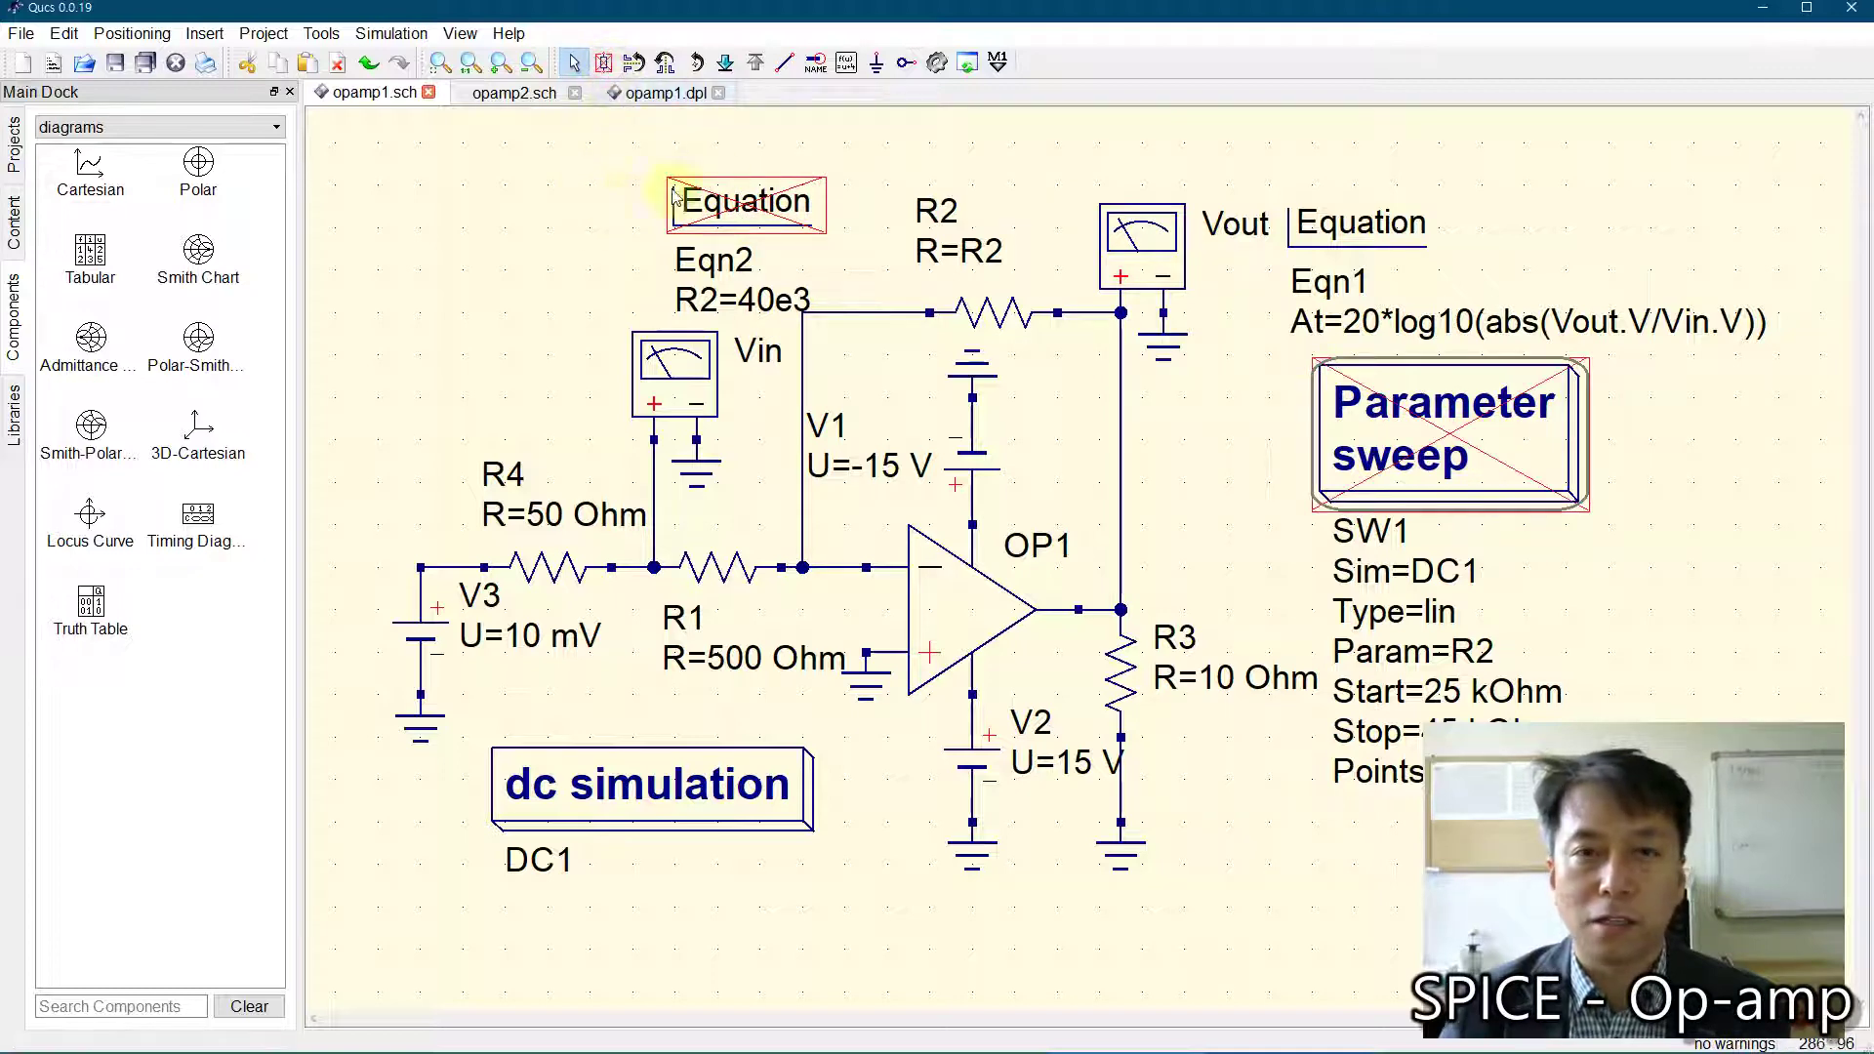
{"action": "left_click", "coordinate": [739, 182]}
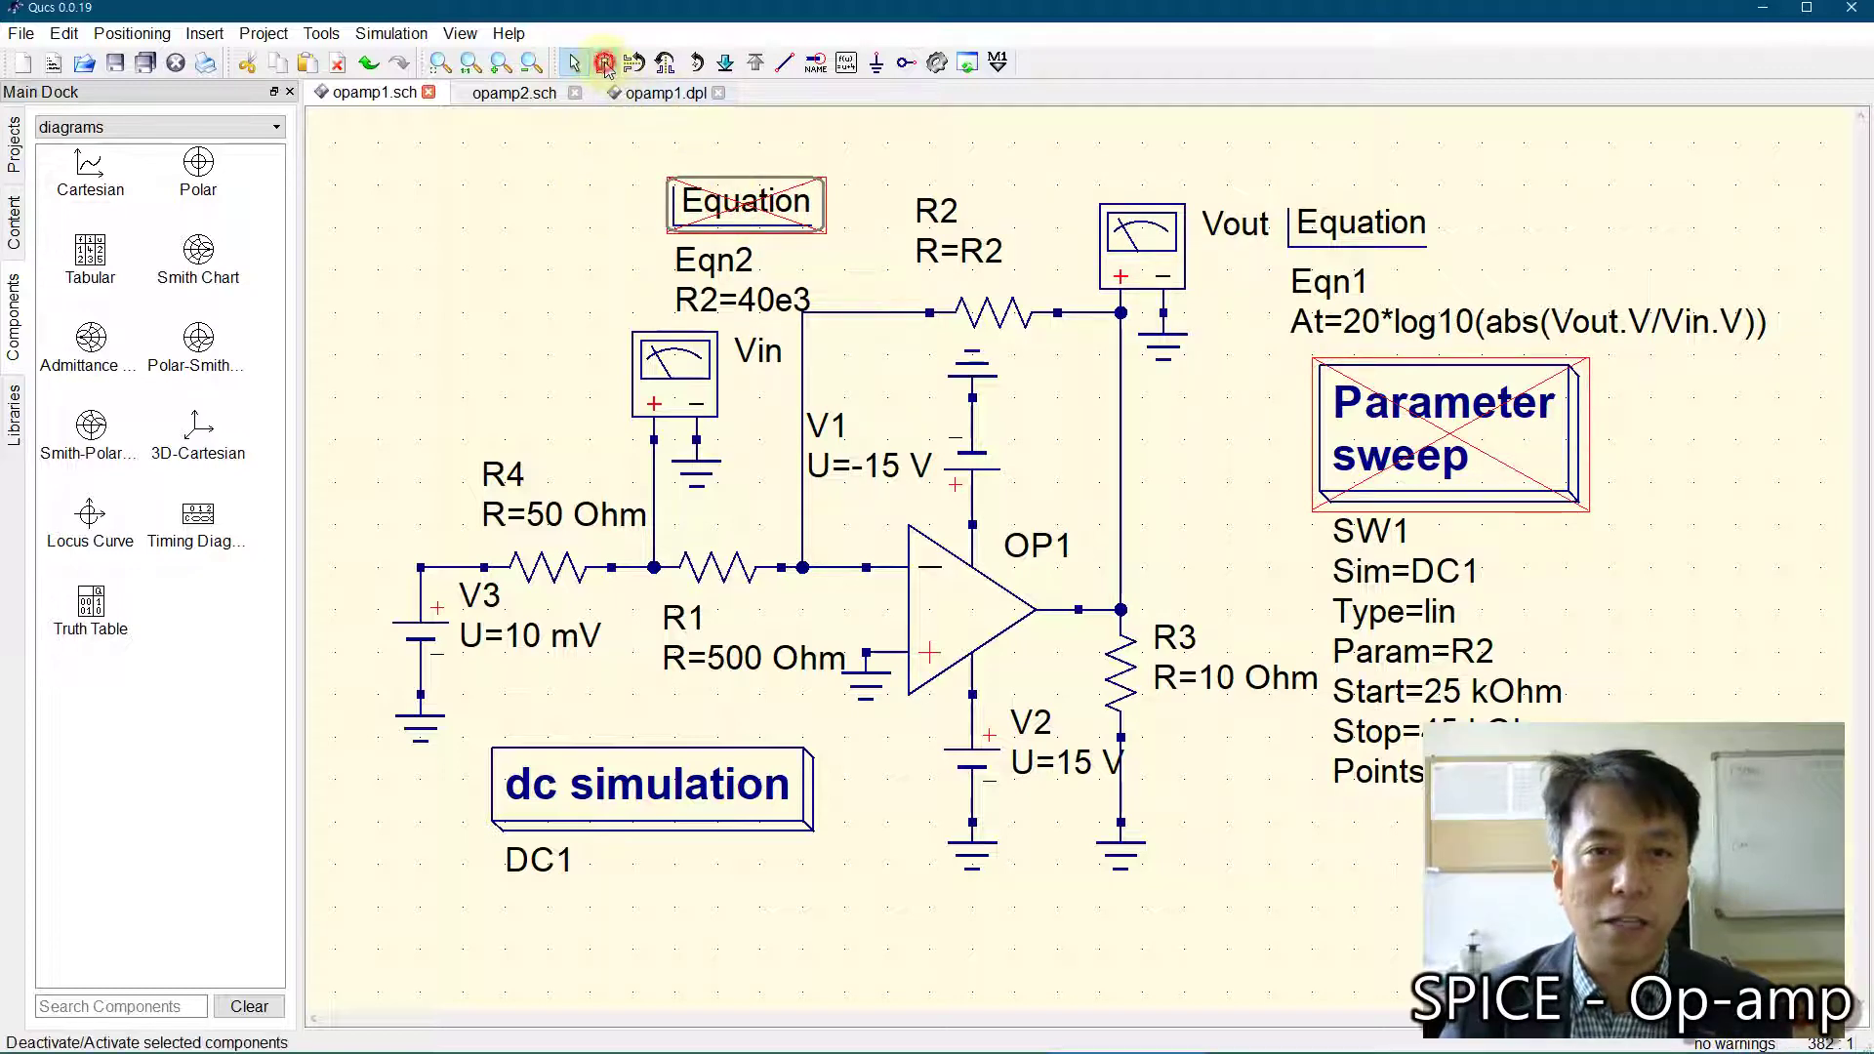
{"action": "left_click", "coordinate": [604, 62]}
Step: Set R2 to 27e3 in the Eqn2 equation block and run the simulation
{"action": "double_click", "coordinate": [741, 215]}
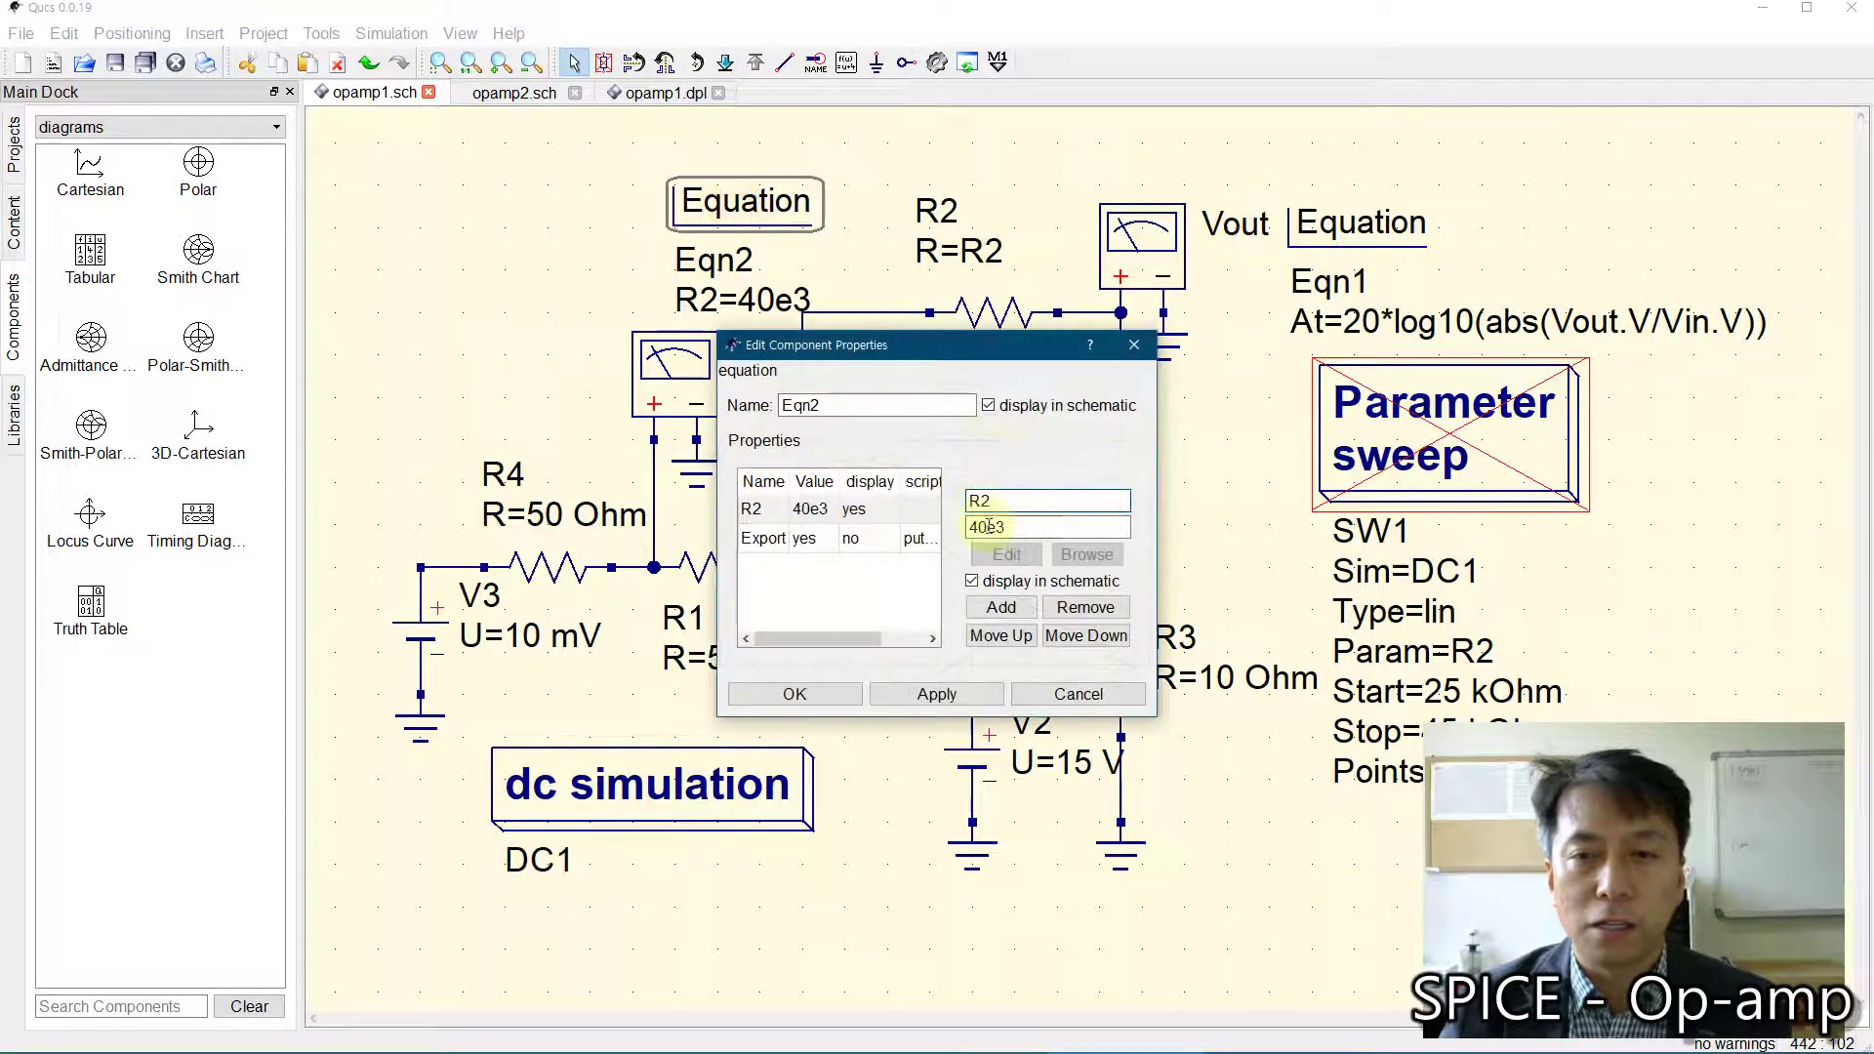
{"action": "left_click_drag", "start_coordinate": [987, 527], "coordinate": [959, 535]}
{"action": "type", "text": "27"}
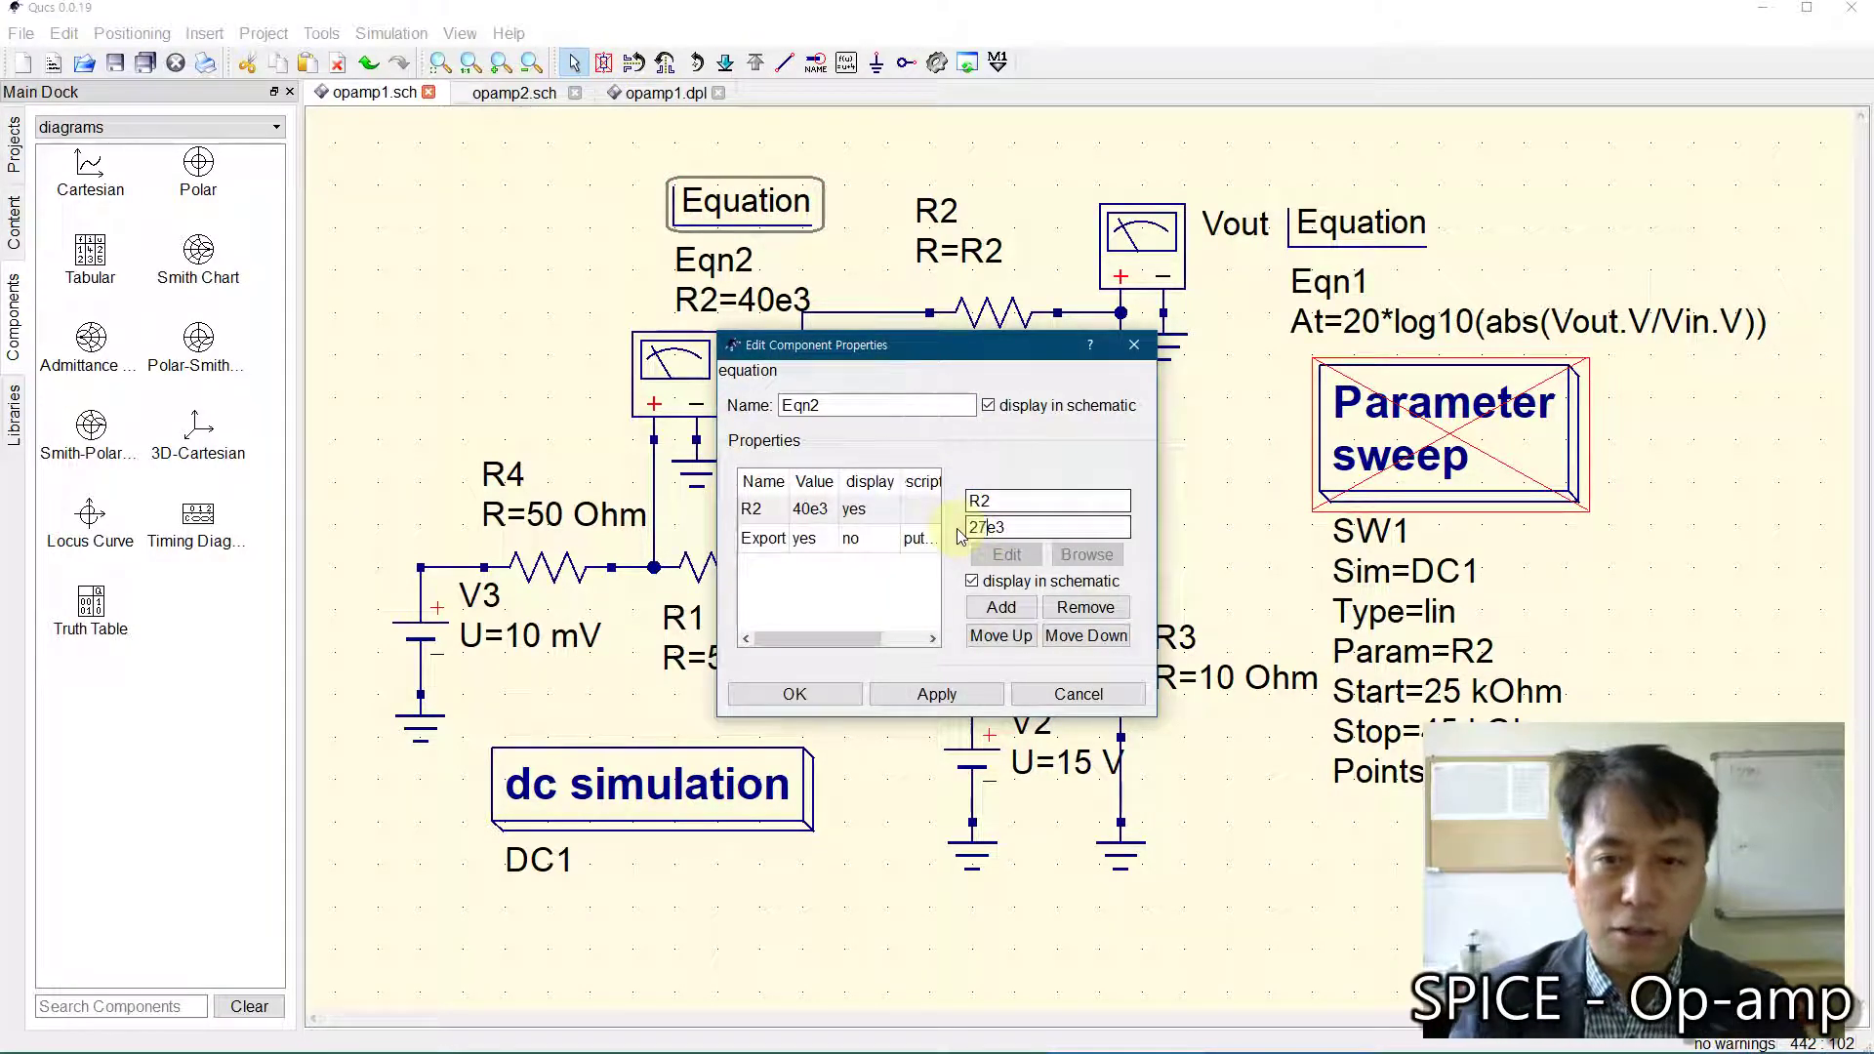
{"action": "left_click", "coordinate": [795, 693]}
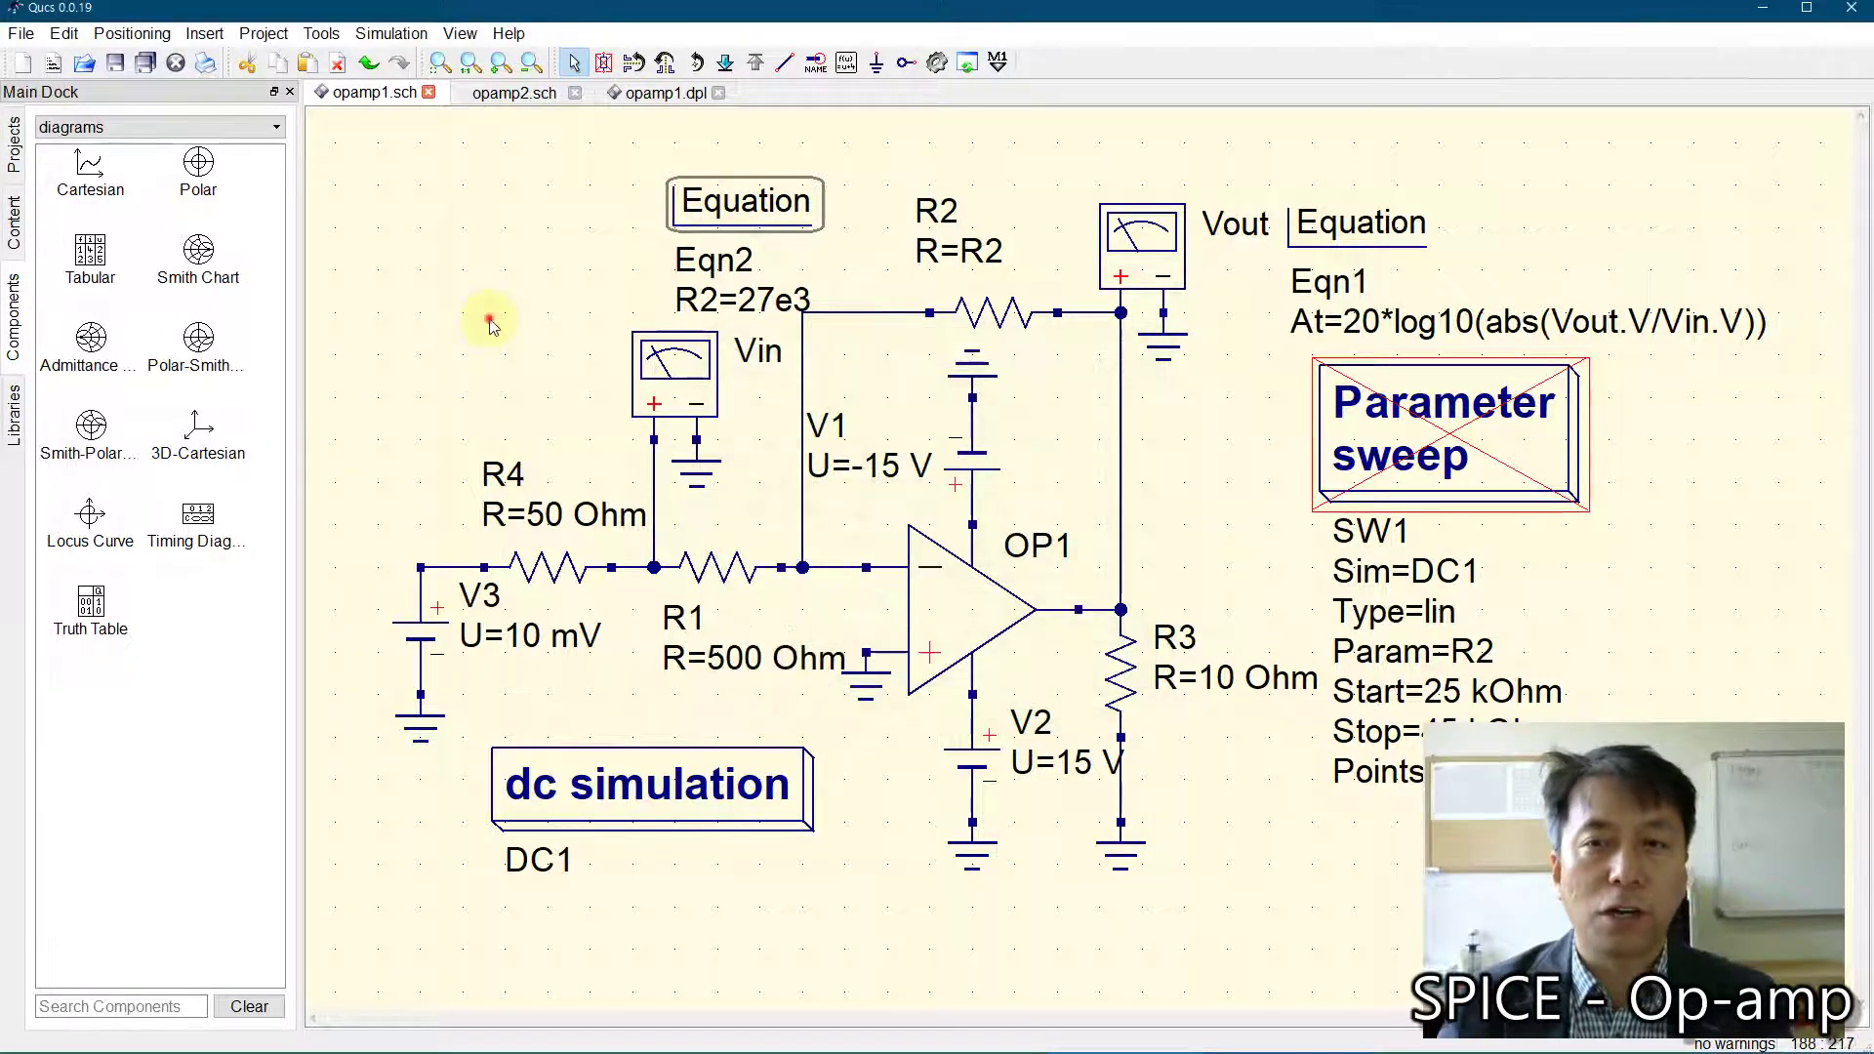
{"action": "left_click", "coordinate": [937, 64]}
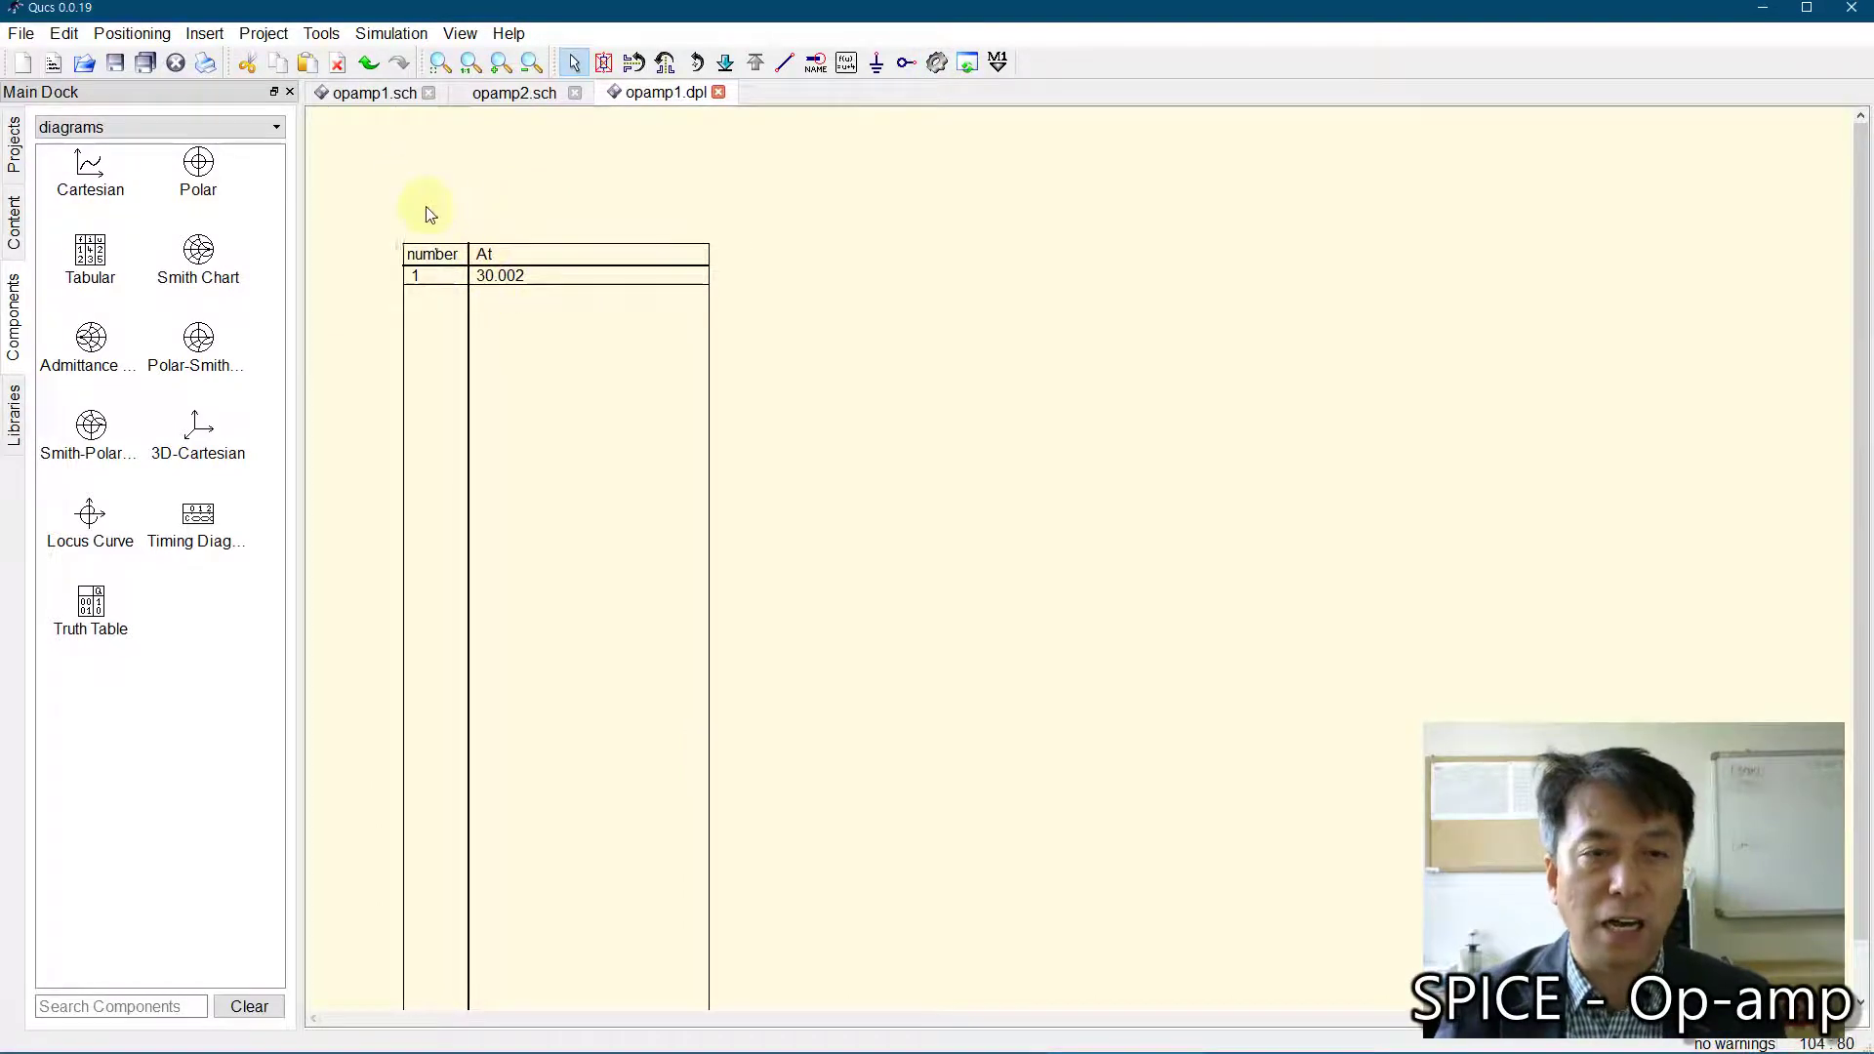
Step: Return to the opamp1.sch schematic and calculate its DC bias voltages
{"action": "left_click", "coordinate": [364, 96]}
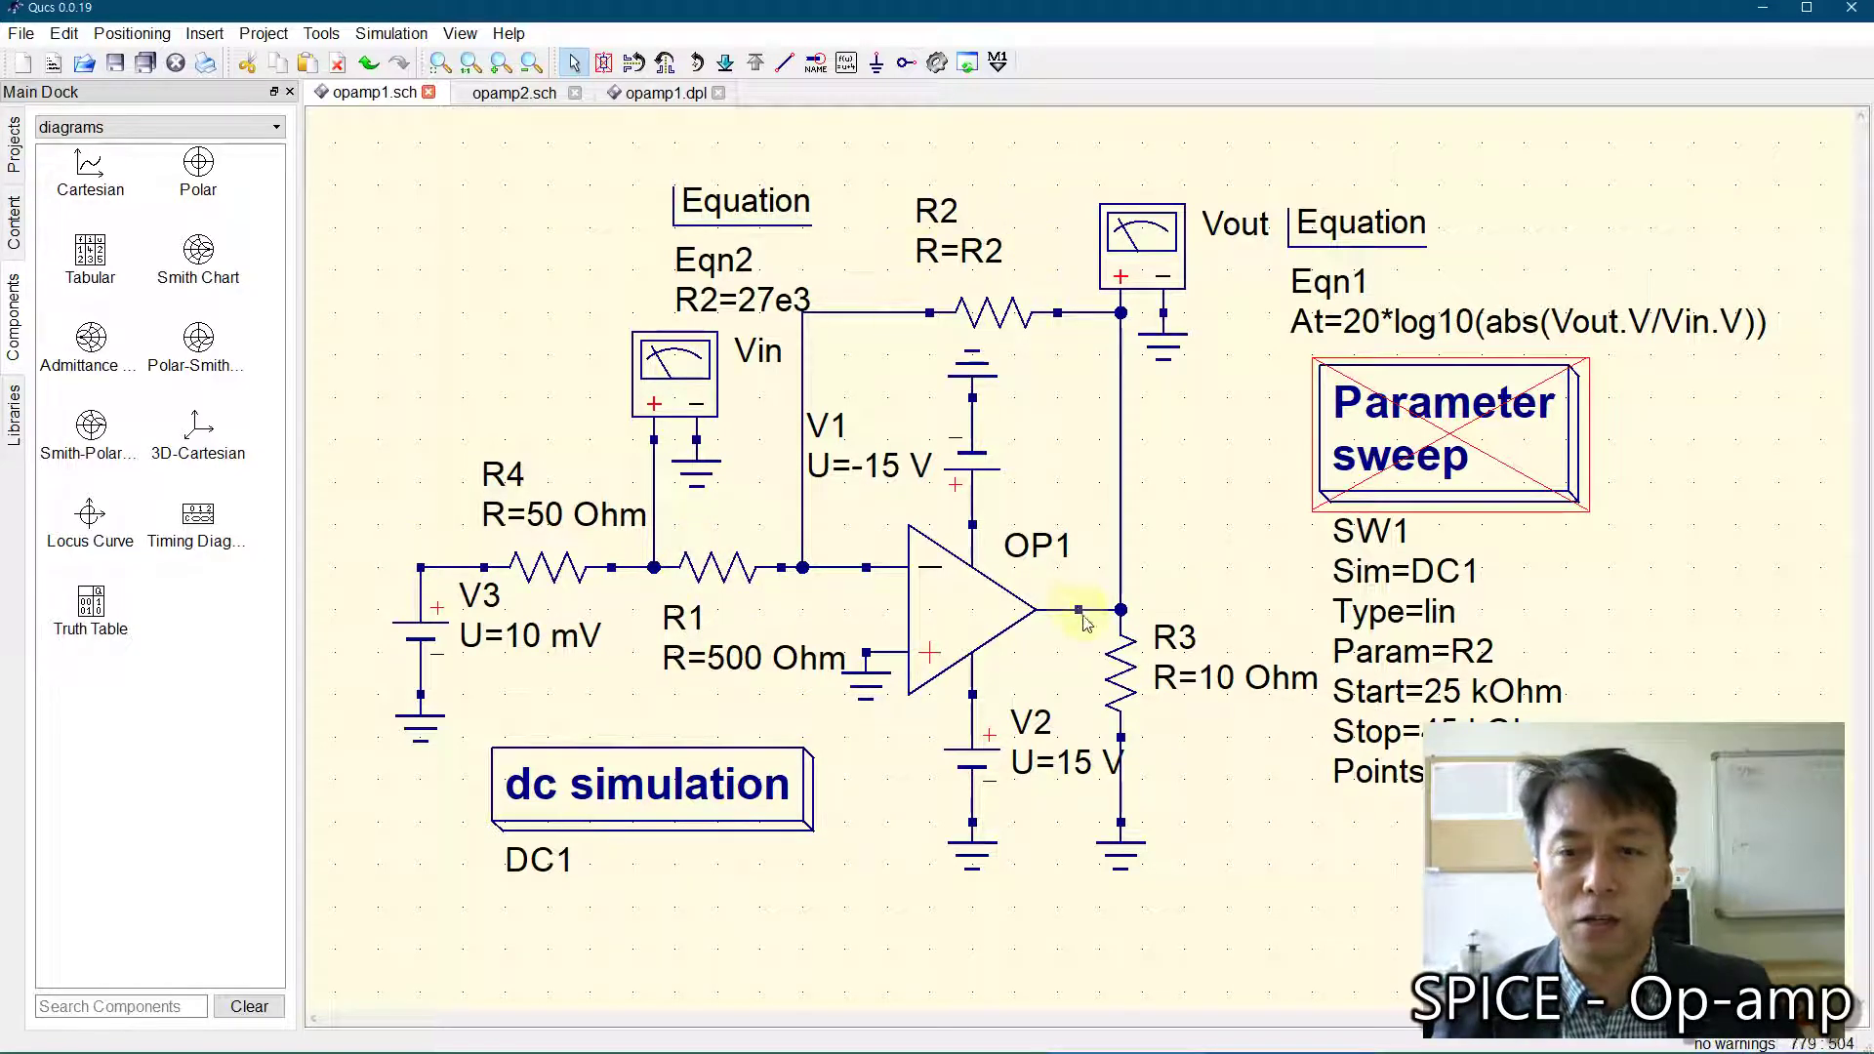
{"action": "left_click", "coordinate": [365, 37]}
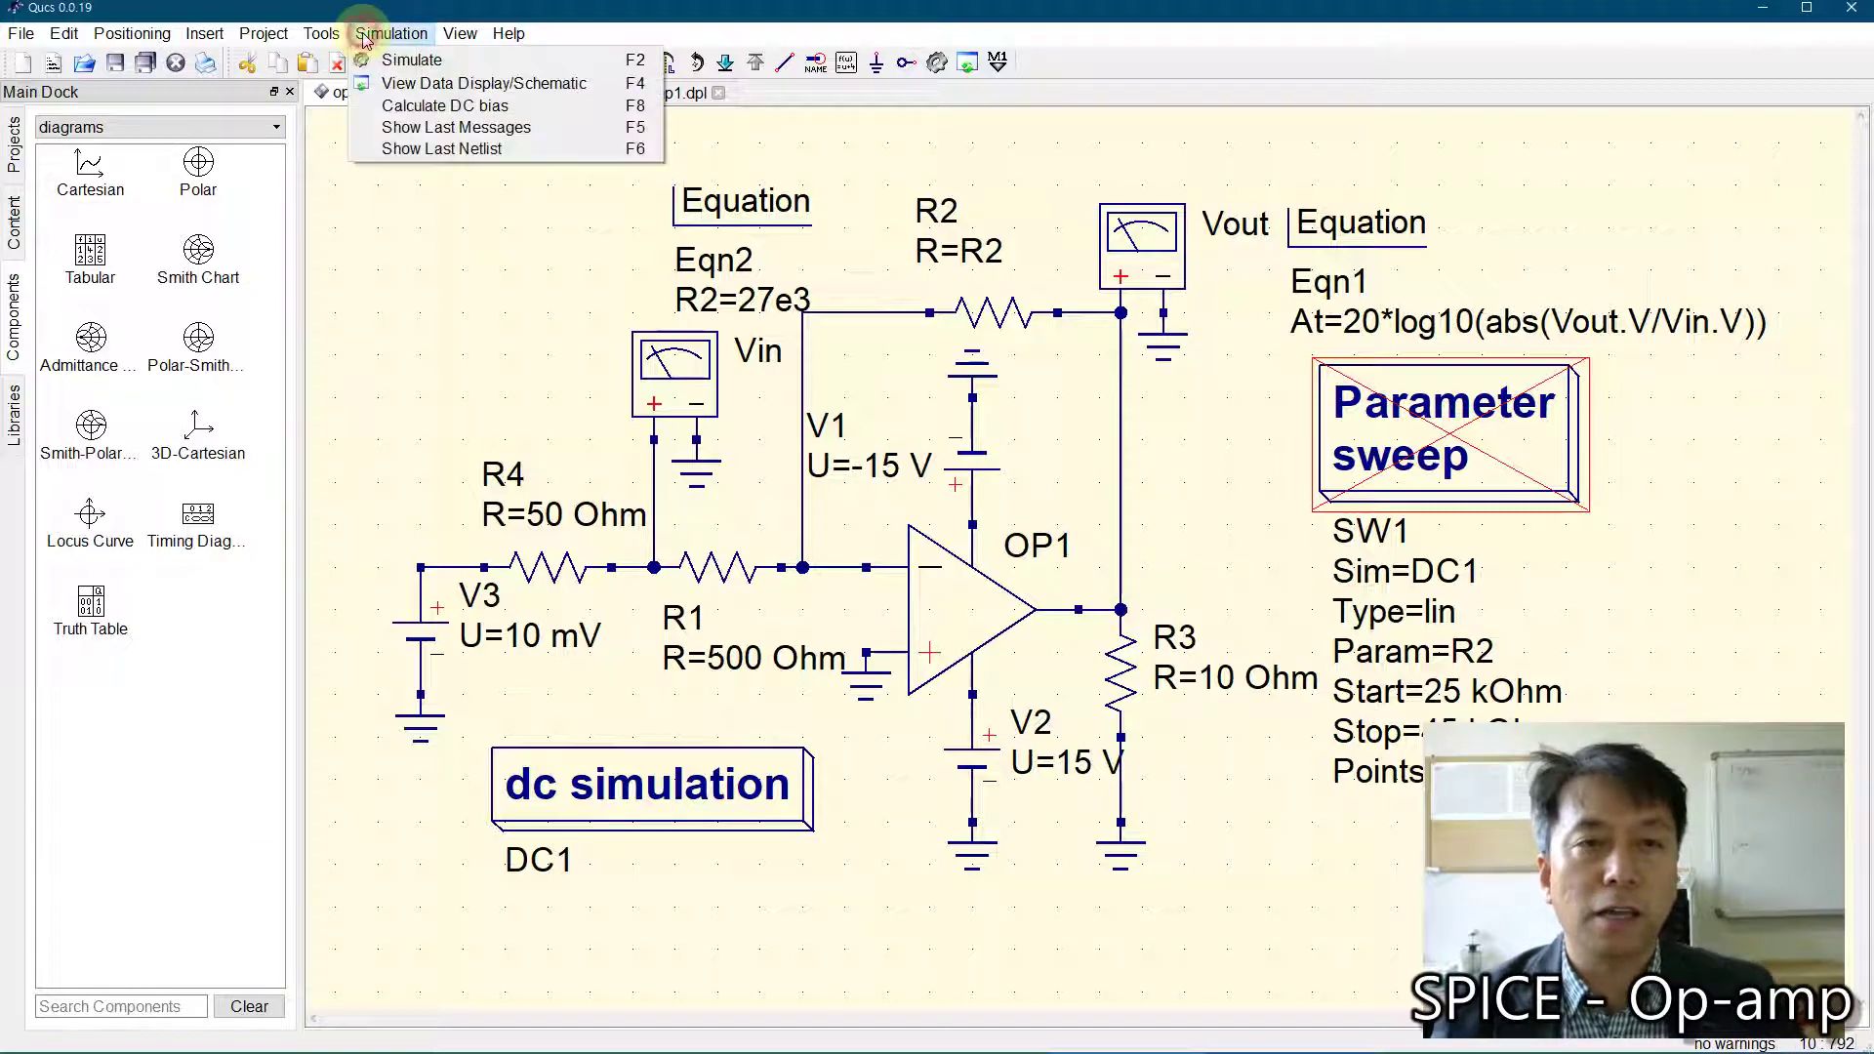
{"action": "left_click", "coordinate": [426, 107]}
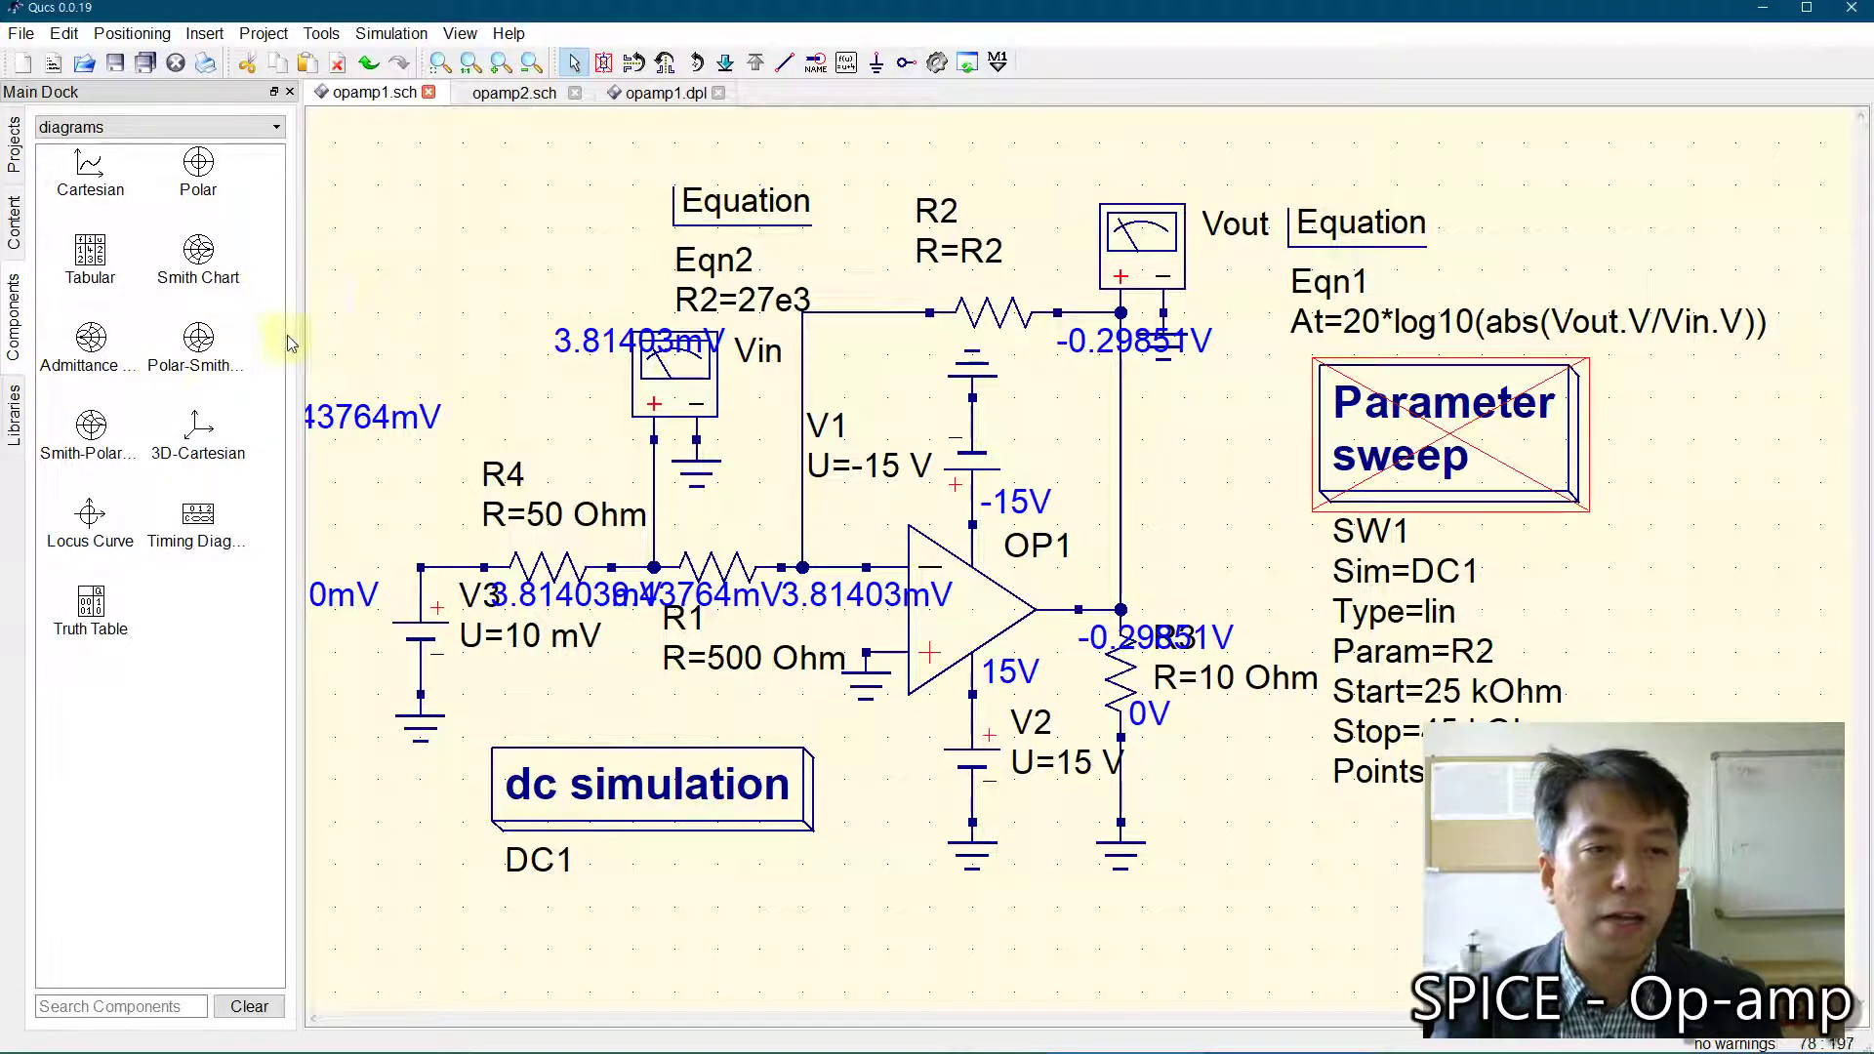
Step: Place a ua741(TI) op-amp from the OpAmps system library in the empty area above R4
{"action": "left_click", "coordinate": [14, 420]}
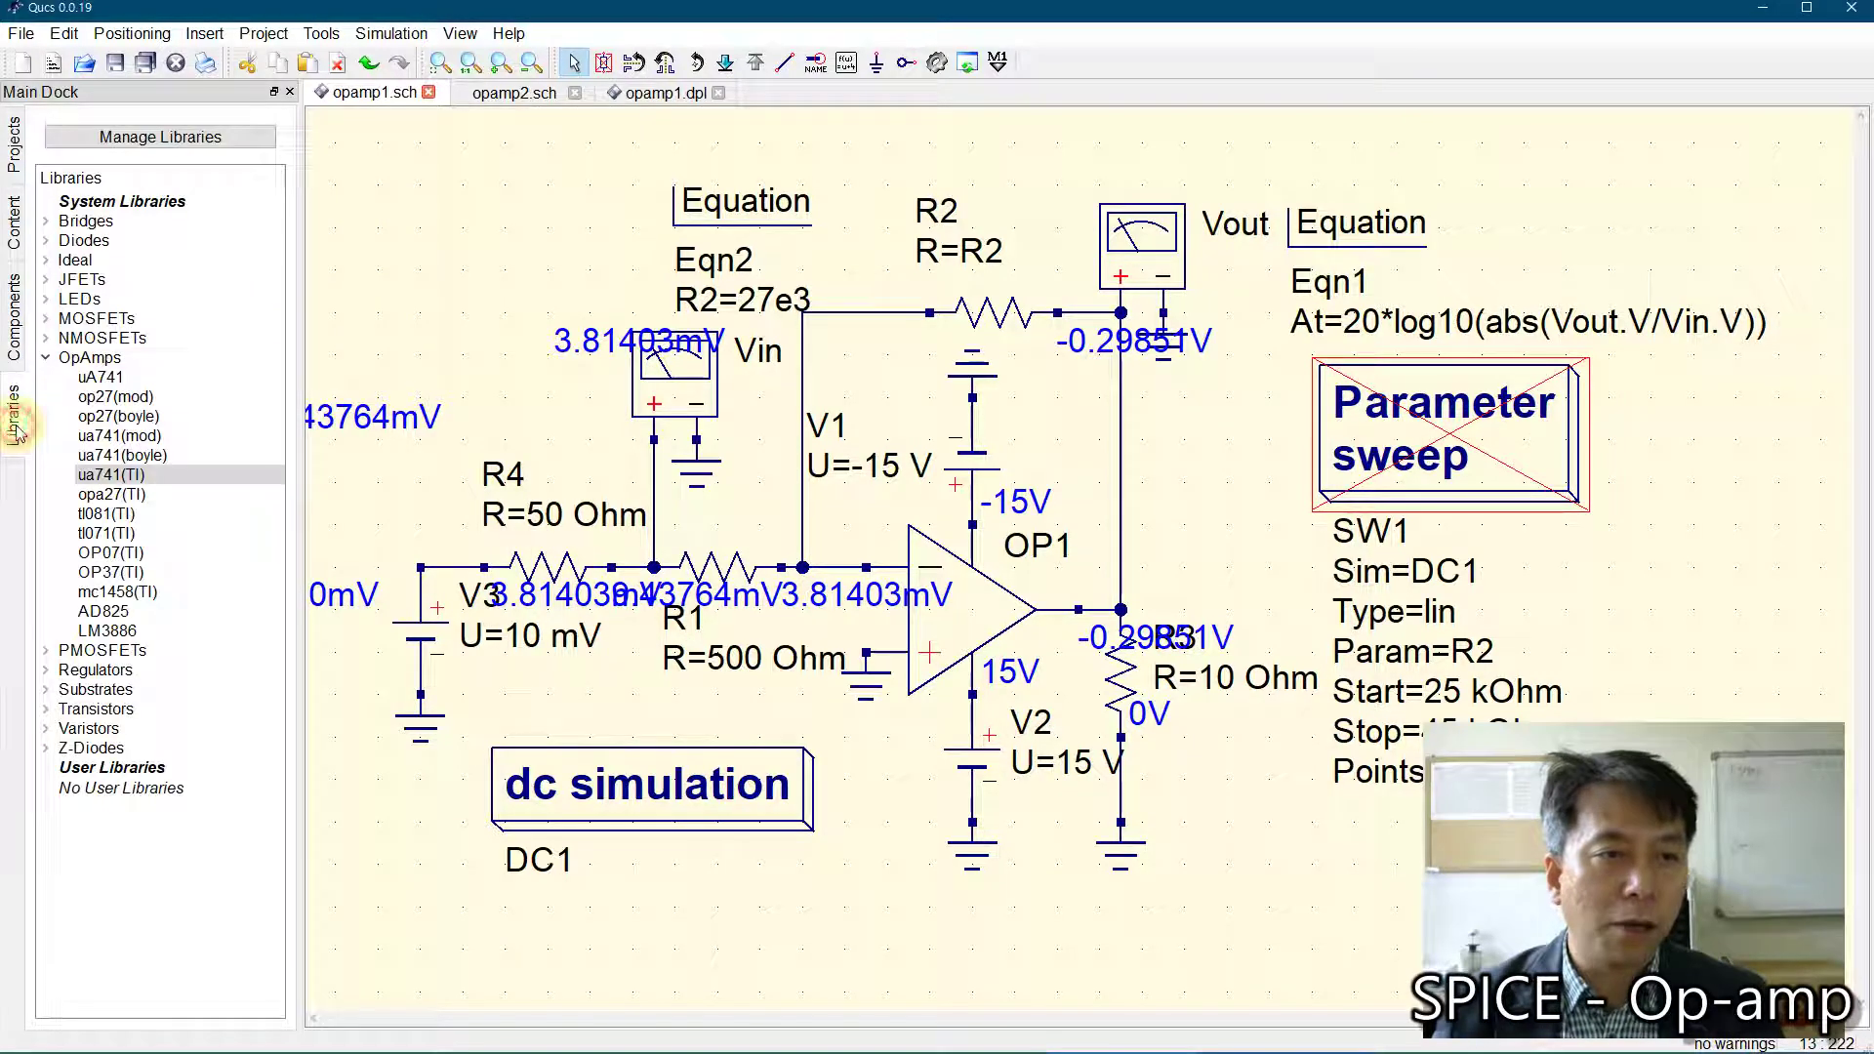
{"action": "left_click", "coordinate": [116, 477]}
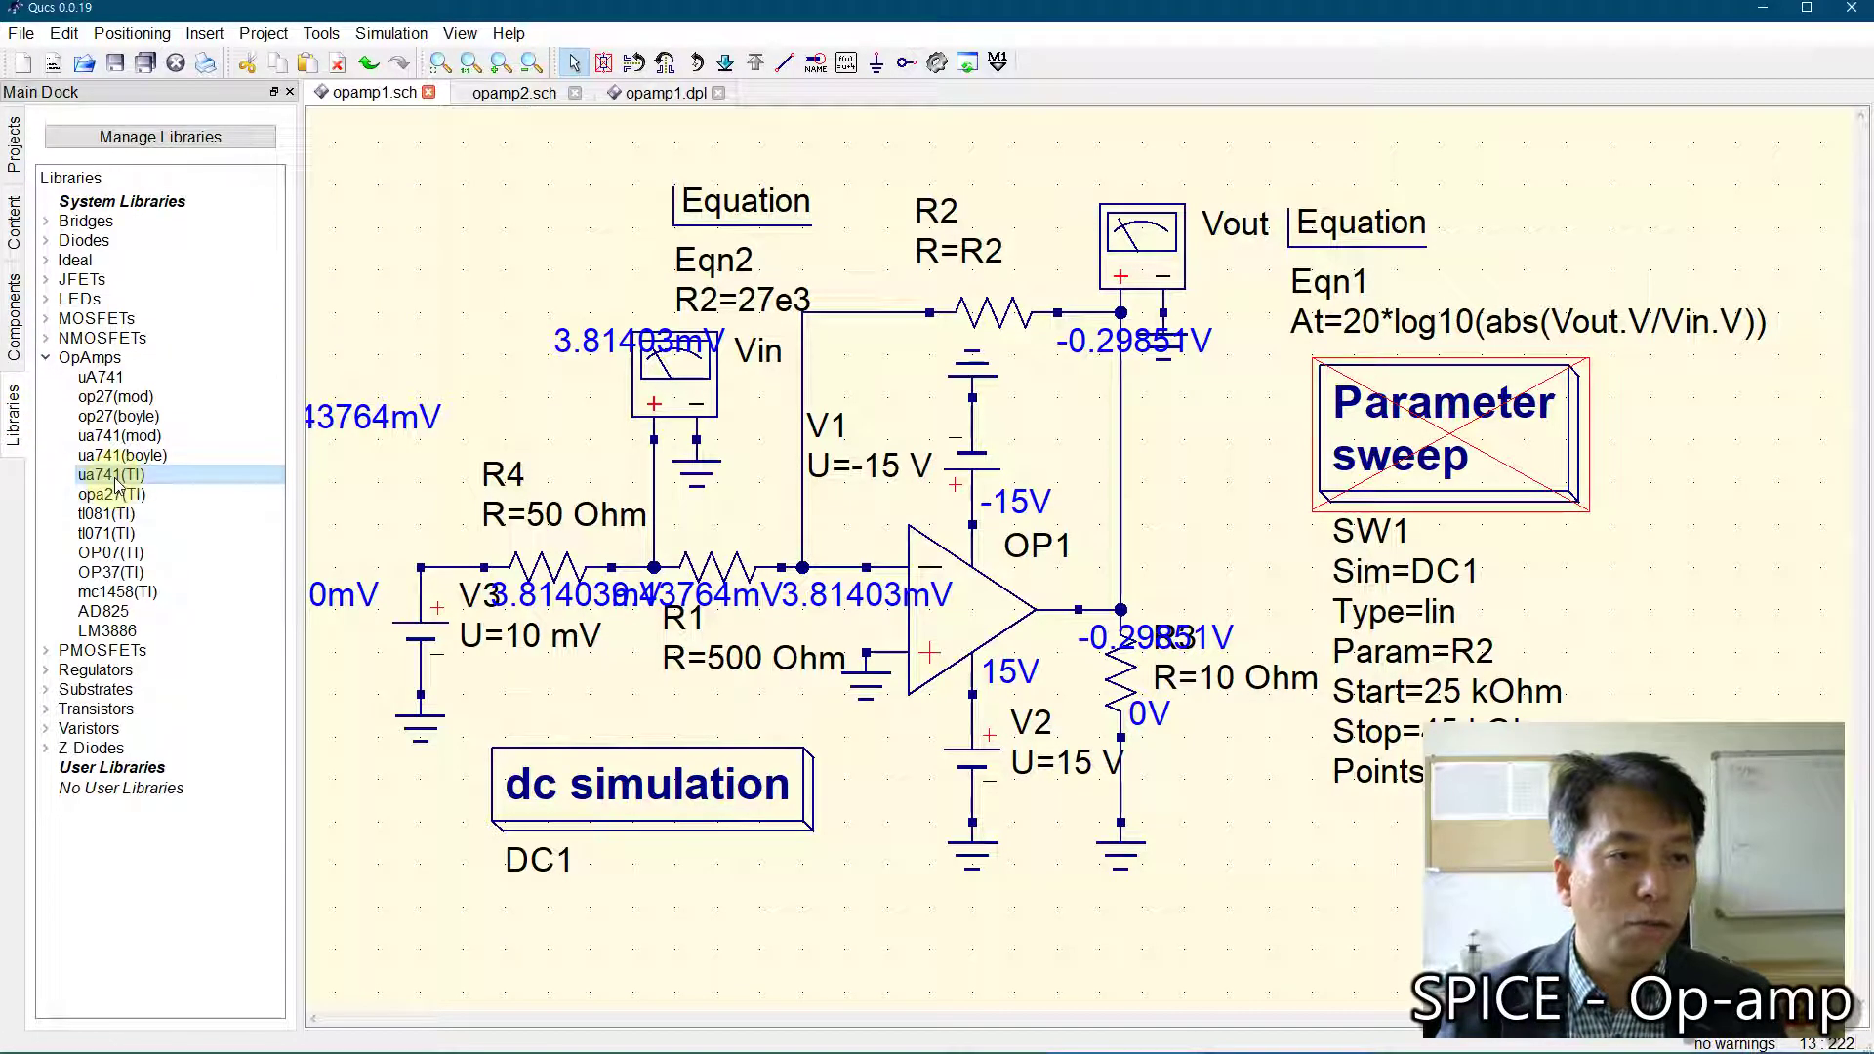
{"action": "left_click", "coordinate": [97, 377]}
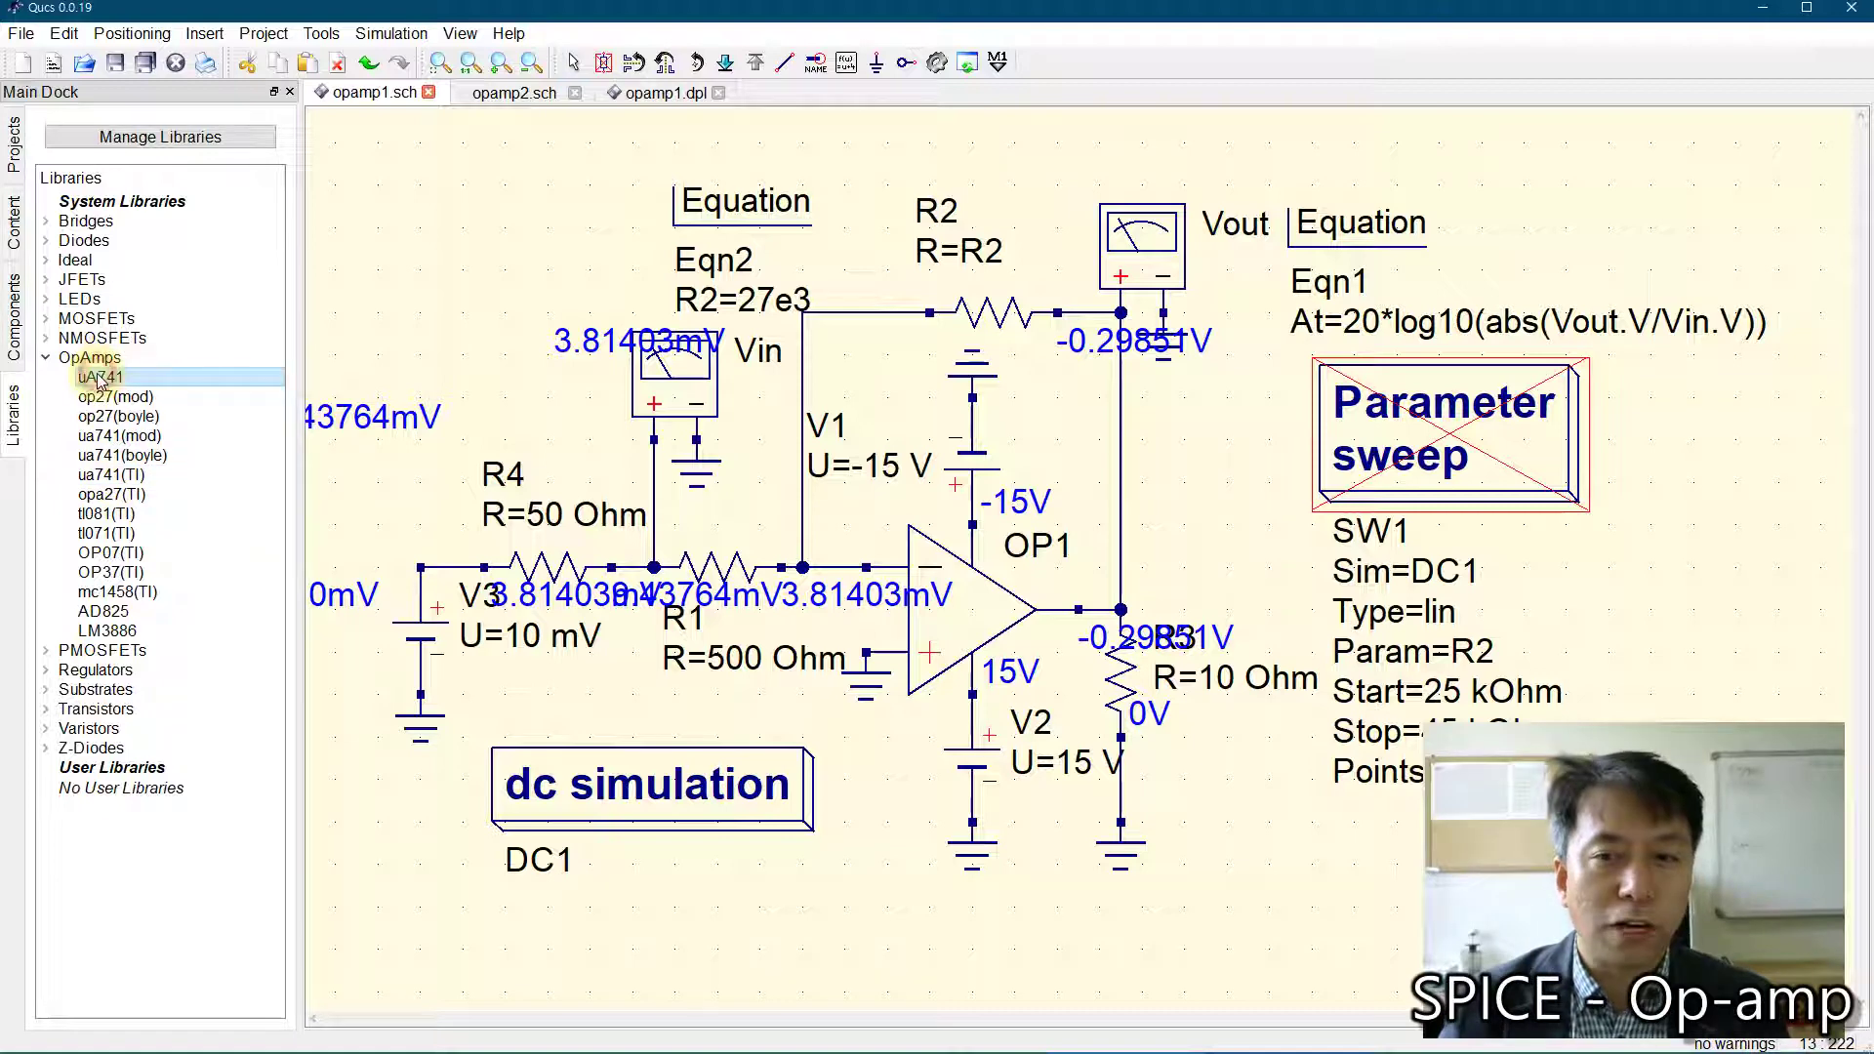
{"action": "left_click", "coordinate": [114, 475]}
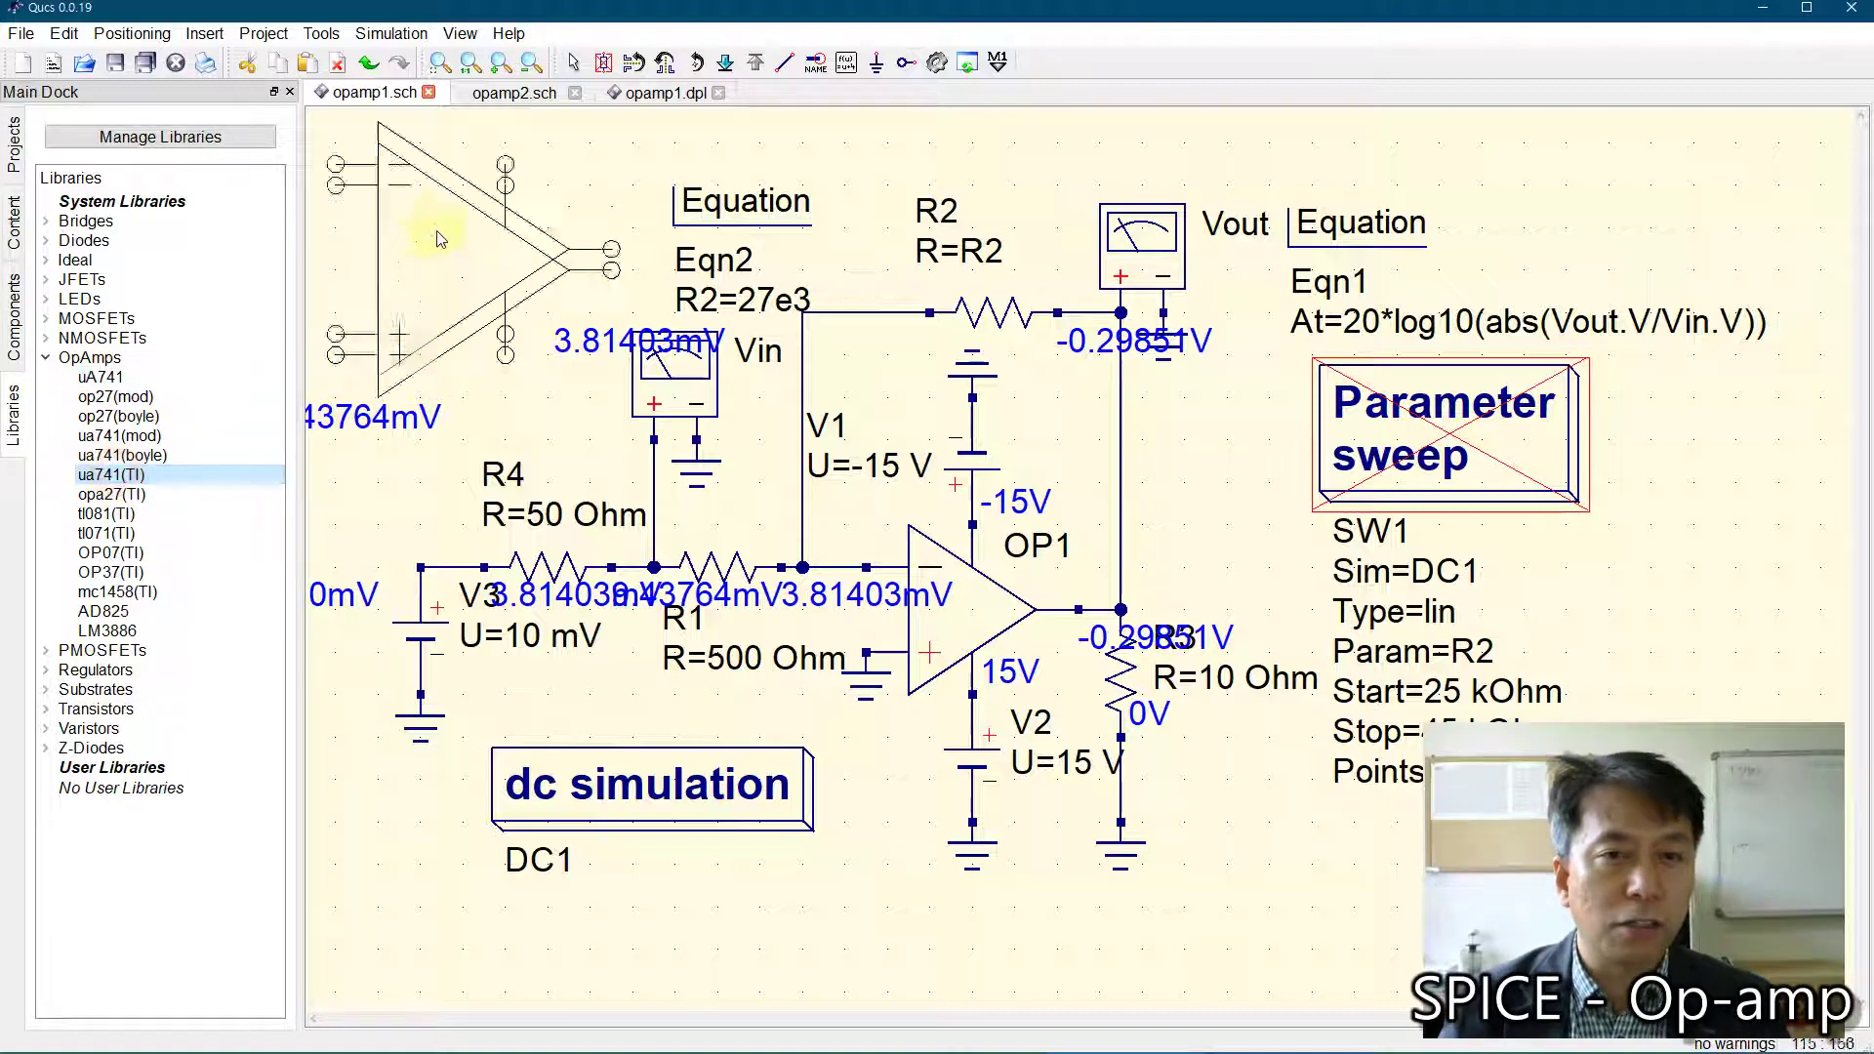
{"action": "left_click", "coordinate": [474, 259]}
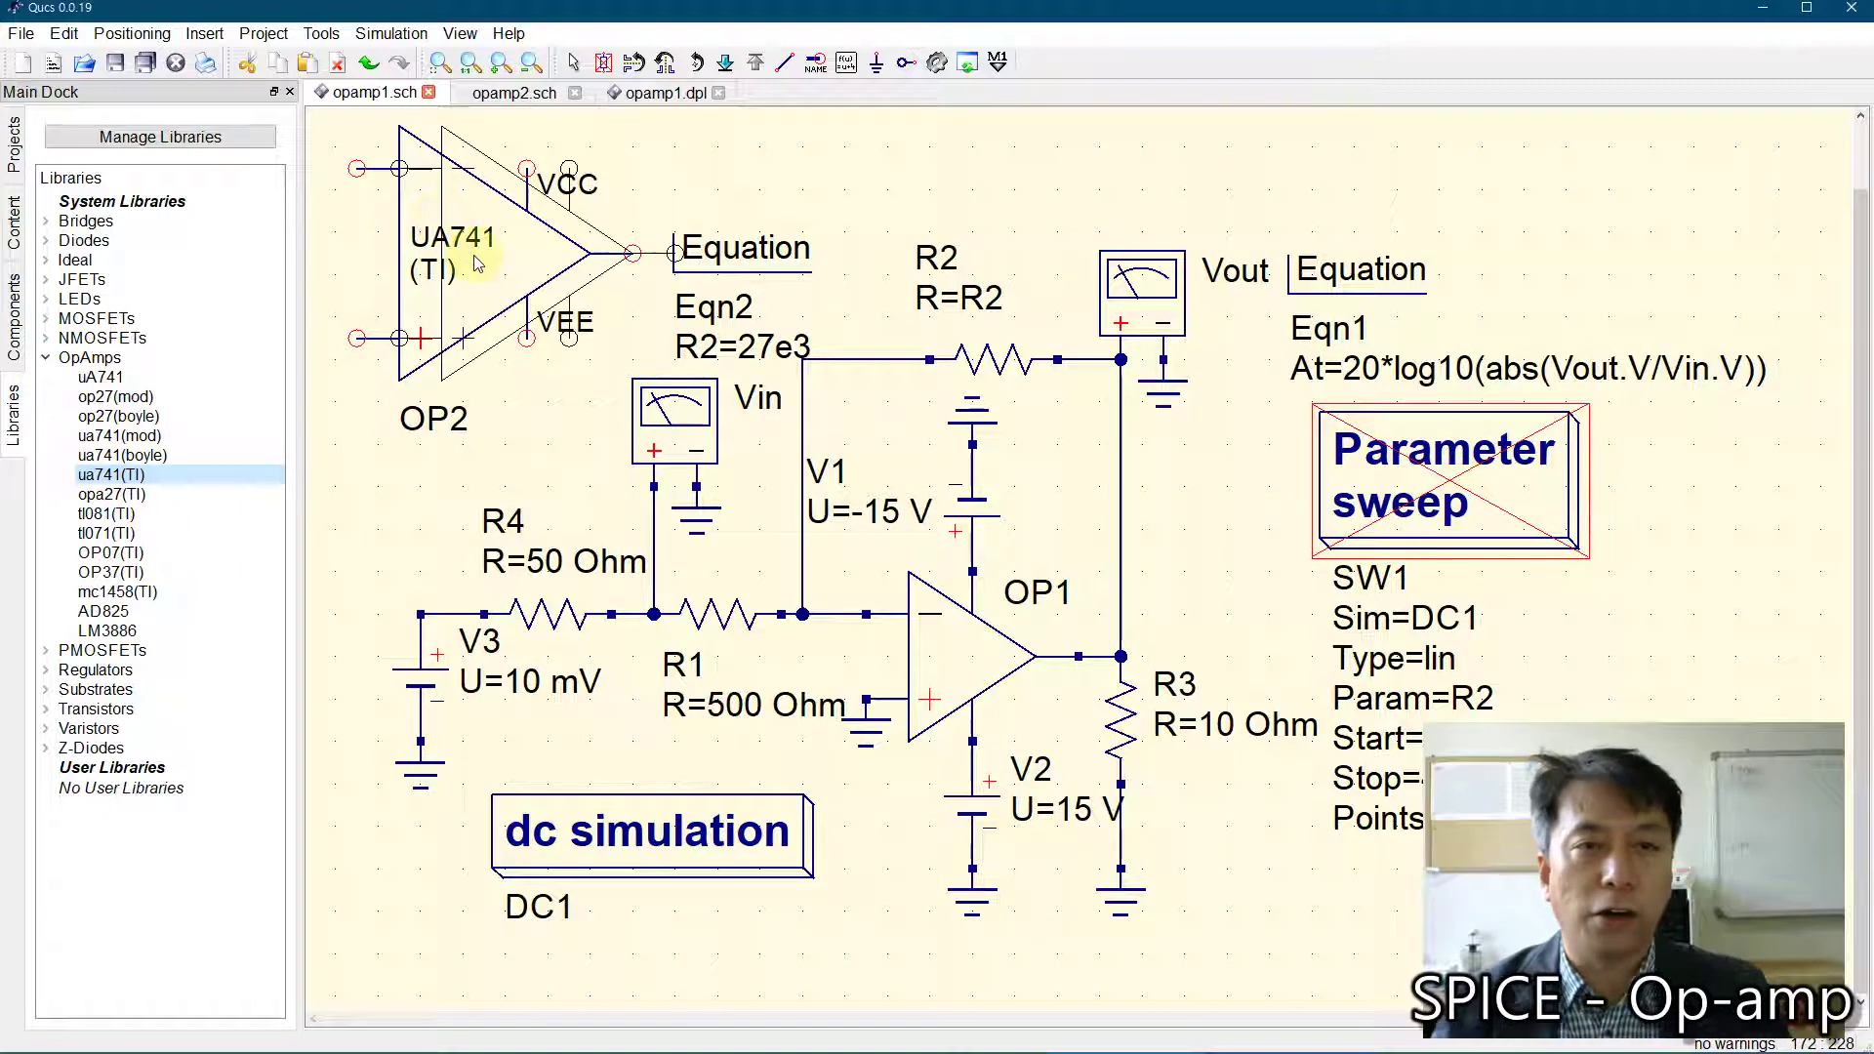
{"action": "key", "text": "Escape"}
{"action": "left_click", "coordinate": [467, 256]}
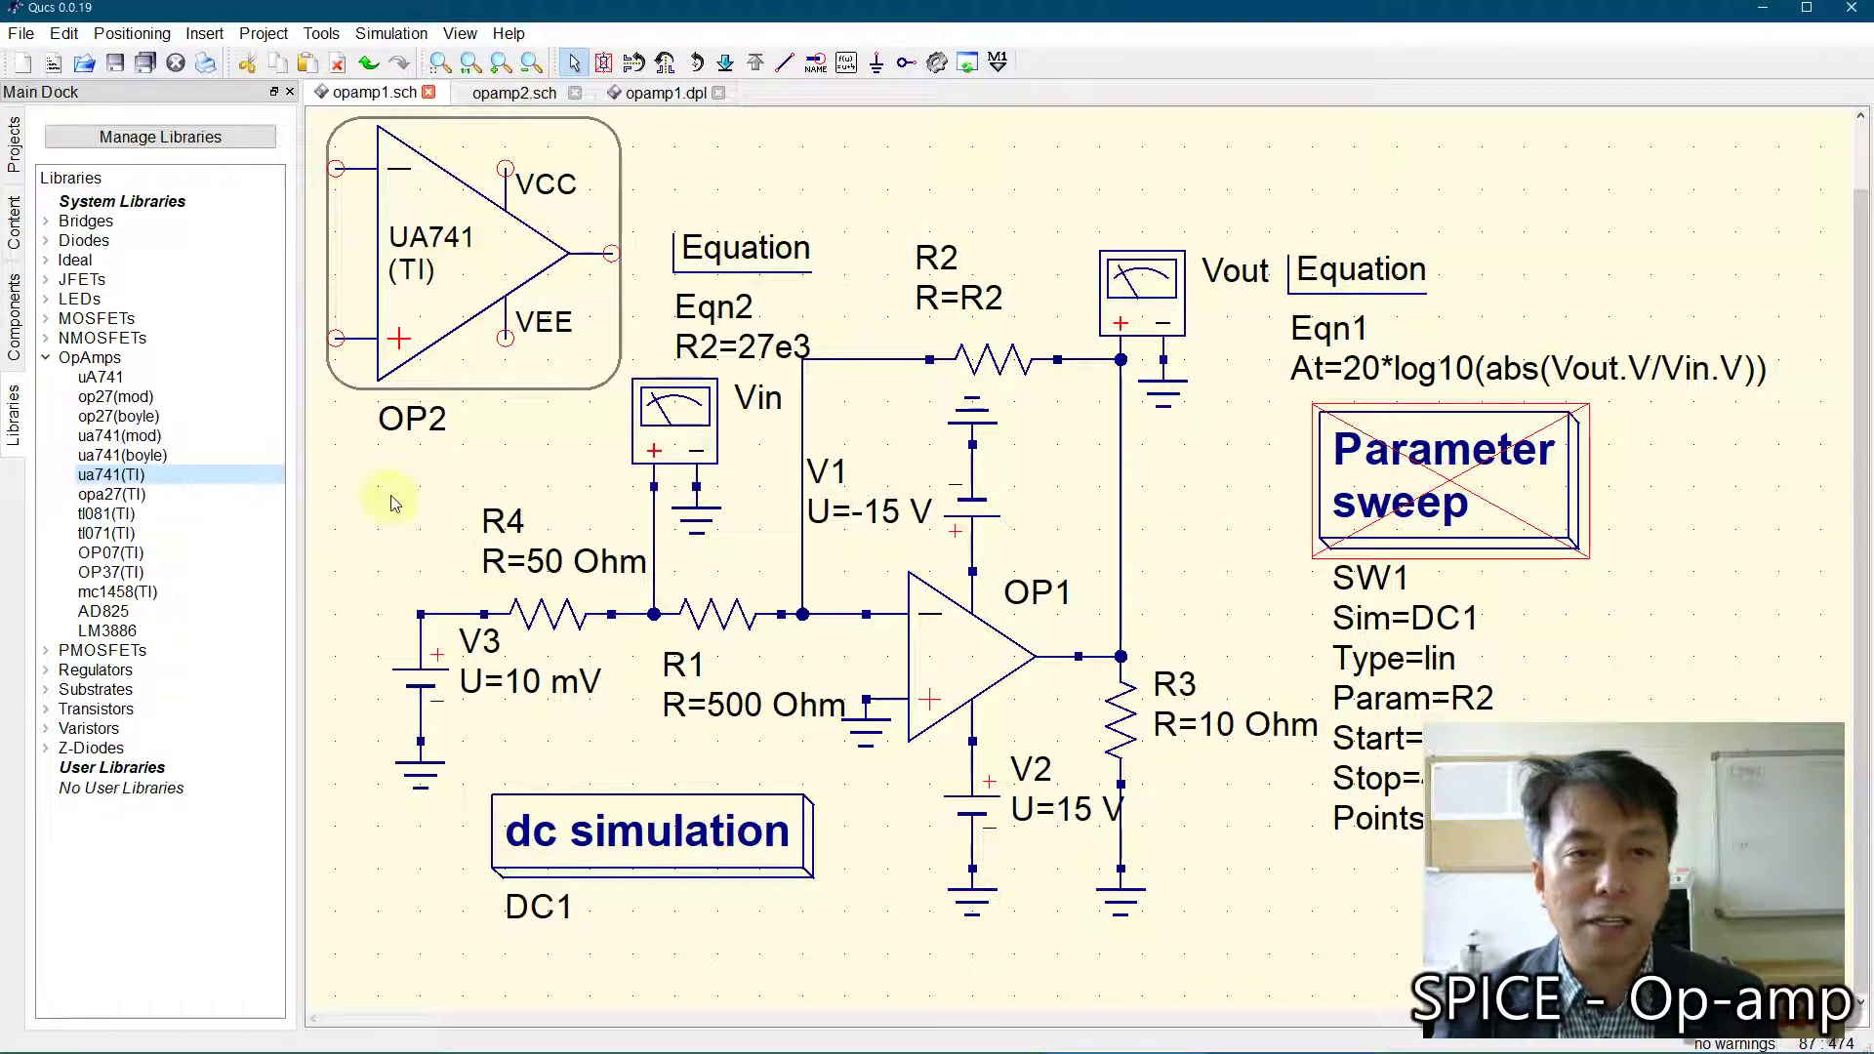
Step: Look over the circuit and delete the unconnected UA741 (TI) op-amp
{"action": "left_click", "coordinate": [388, 490]}
{"action": "left_click", "coordinate": [447, 265]}
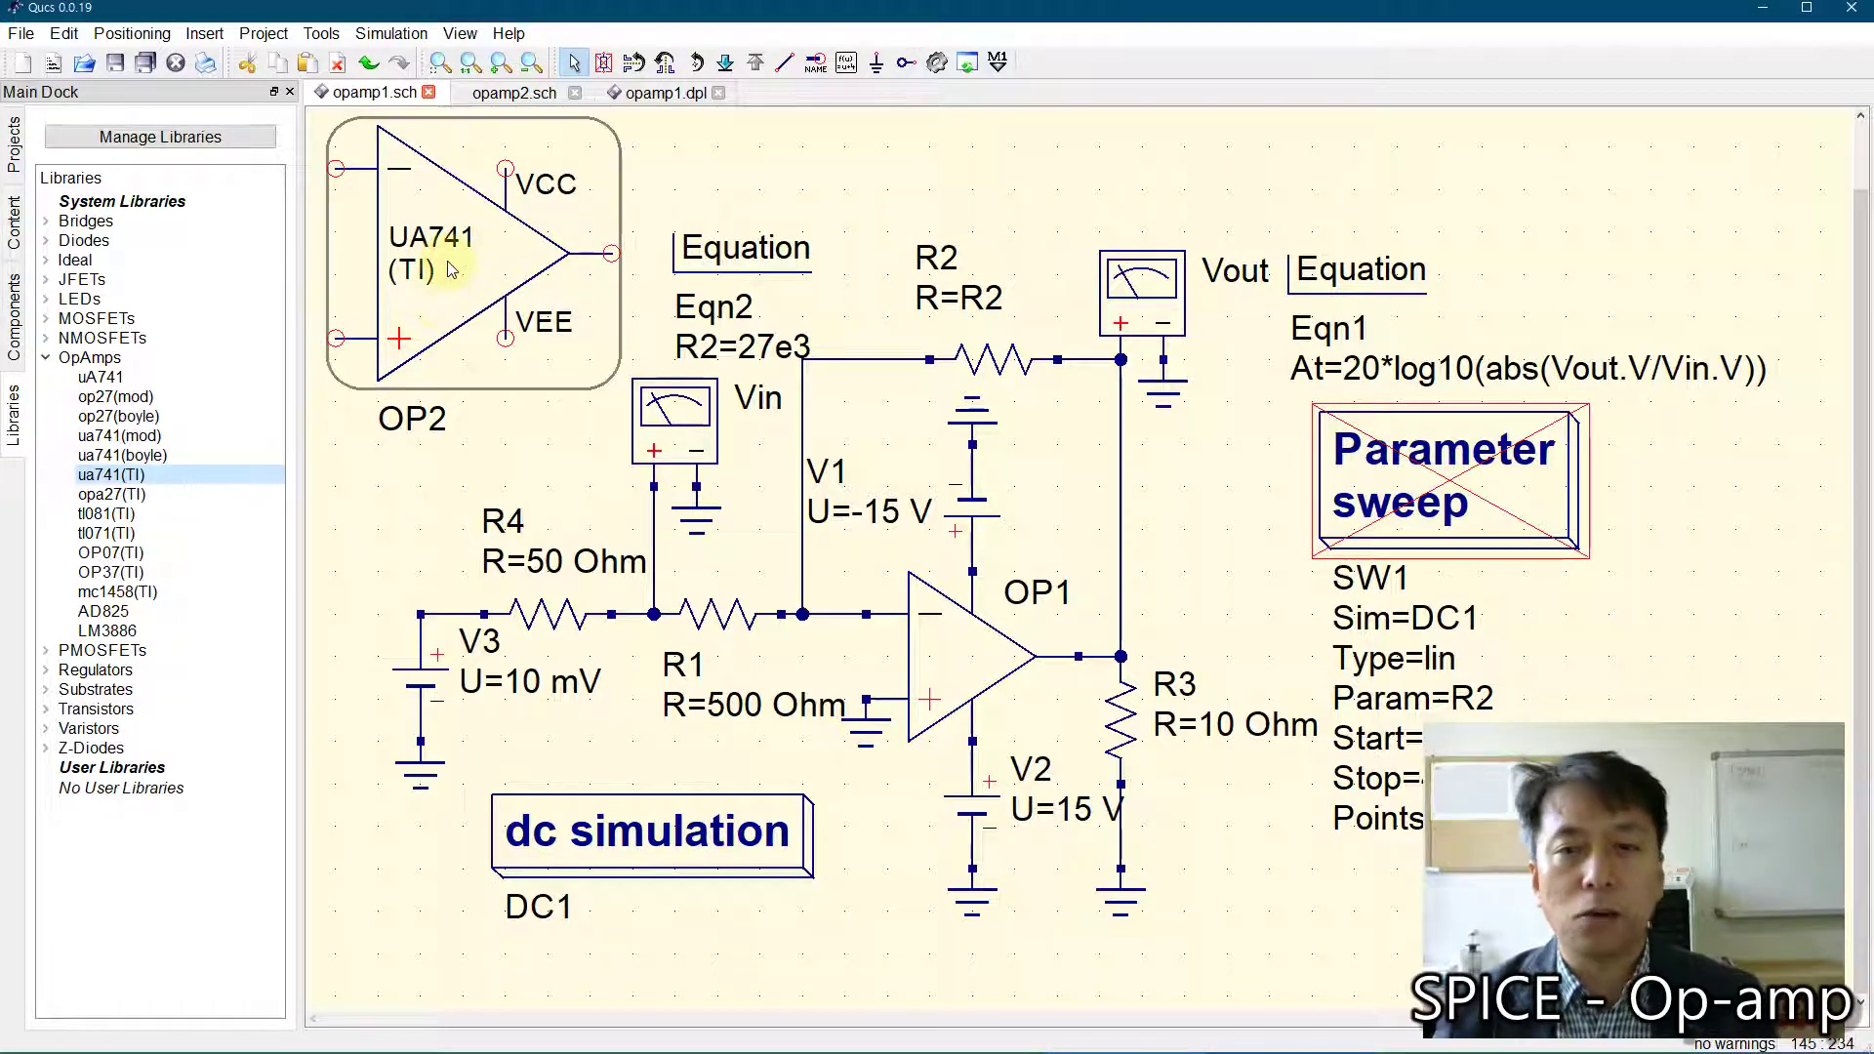
{"action": "left_click", "coordinate": [1224, 563]}
{"action": "scroll", "coordinate": [1223, 615], "scroll_direction": "down", "scroll_amount": 2}
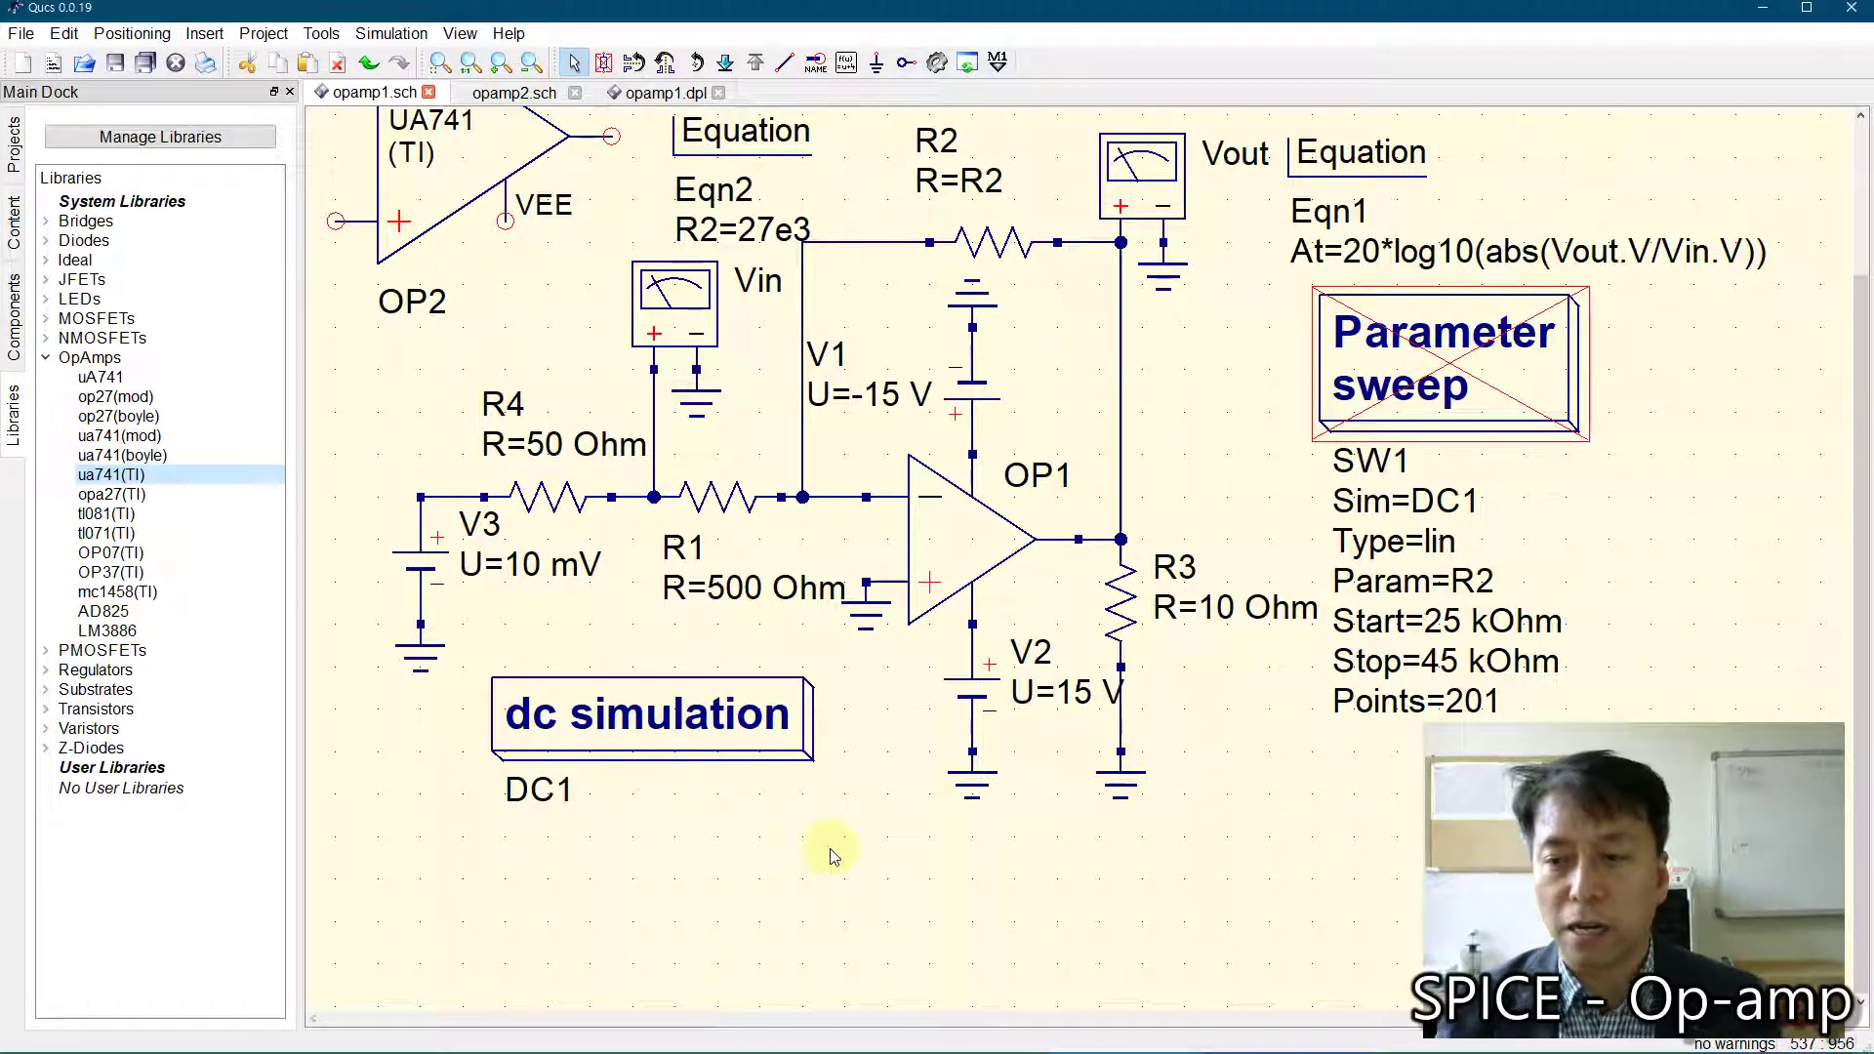
{"action": "scroll", "coordinate": [335, 155], "scroll_direction": "up", "scroll_amount": 2}
{"action": "left_click", "coordinate": [463, 217]}
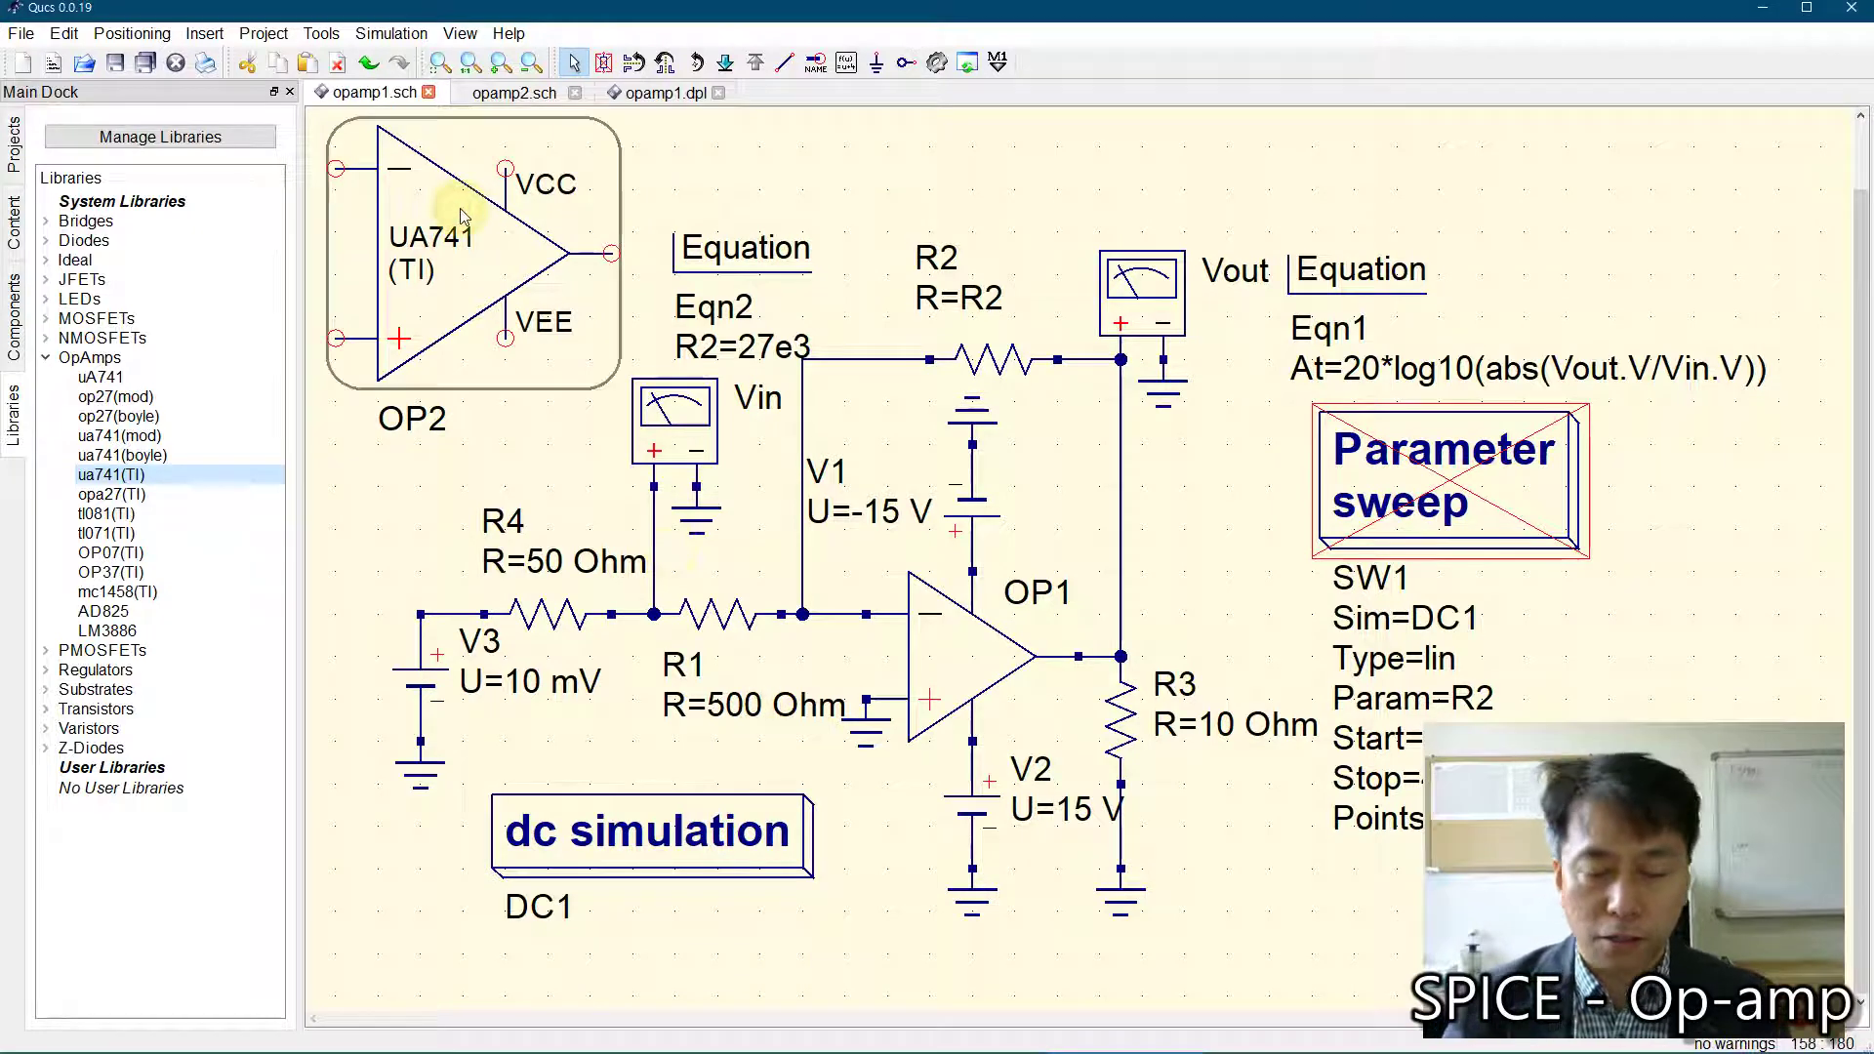
{"action": "key", "text": "Delete"}
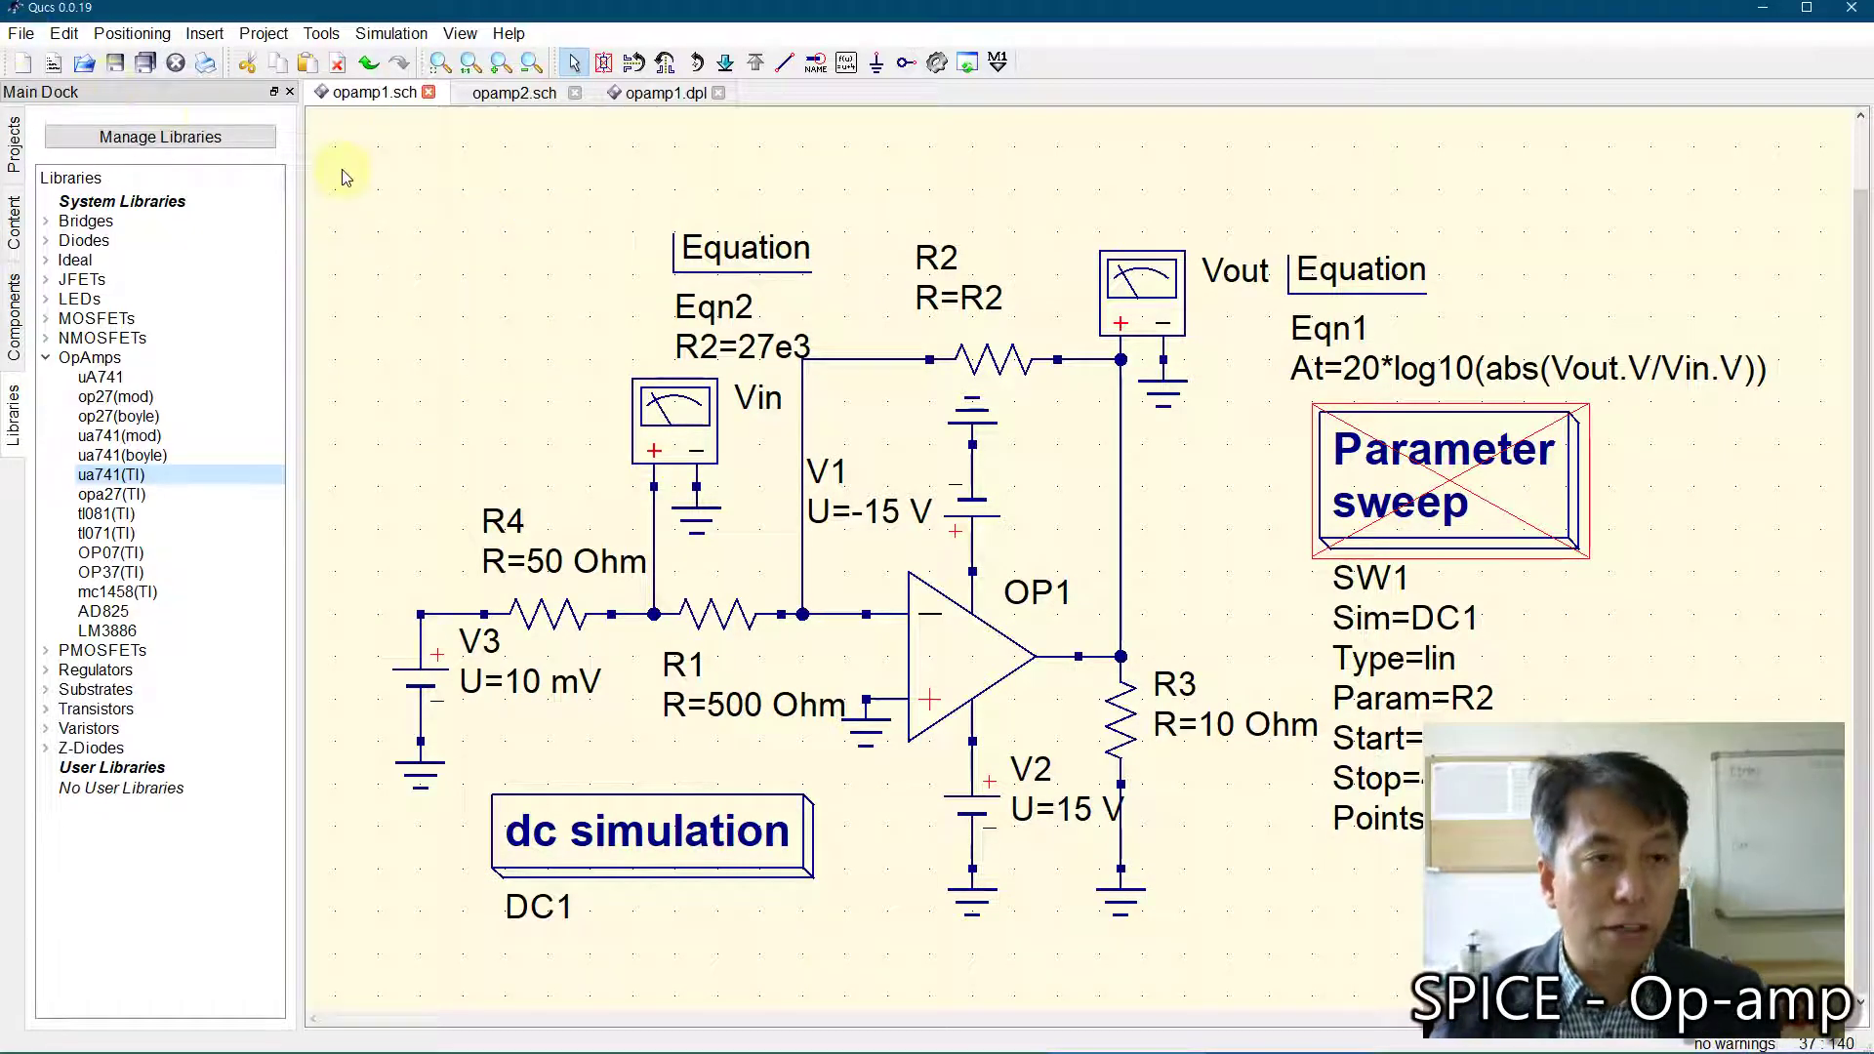
Step: Save the schematic, and save a copy of it as opamp3
{"action": "key", "text": "ctrl+s"}
{"action": "left_click", "coordinate": [21, 34]}
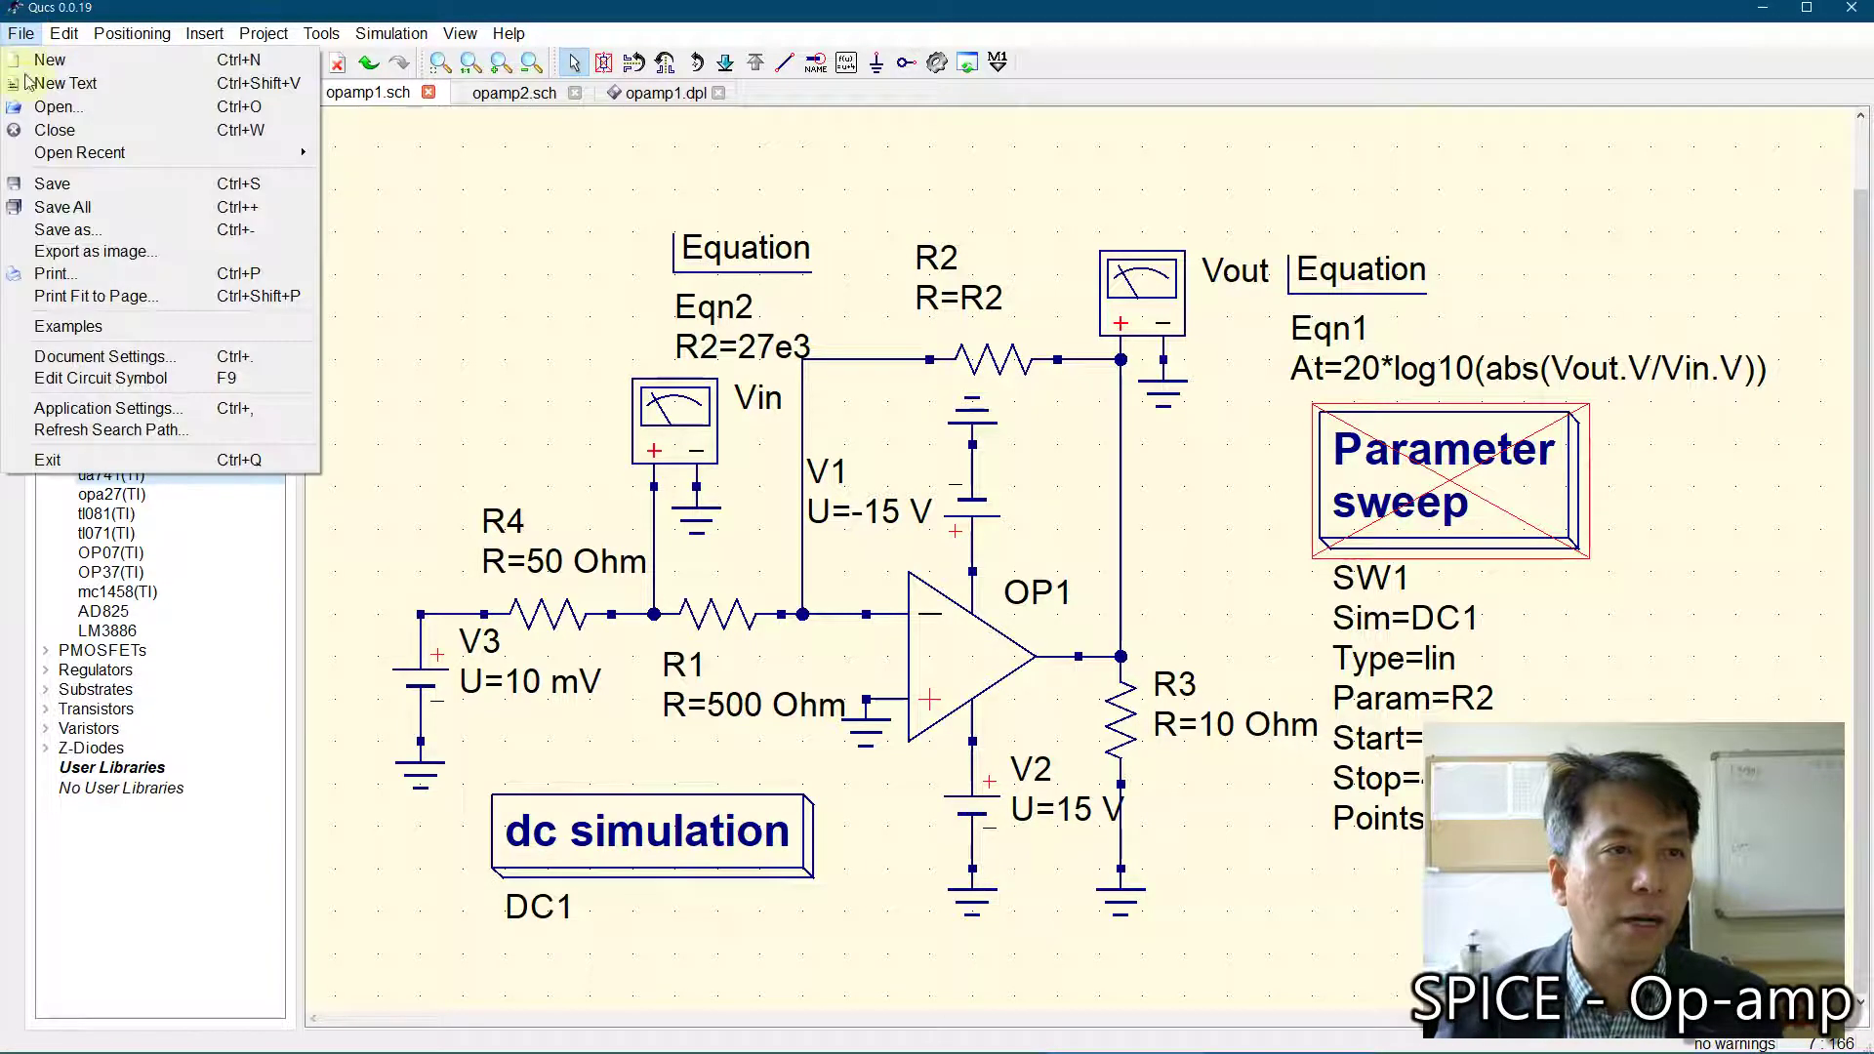
{"action": "left_click", "coordinate": [58, 230]}
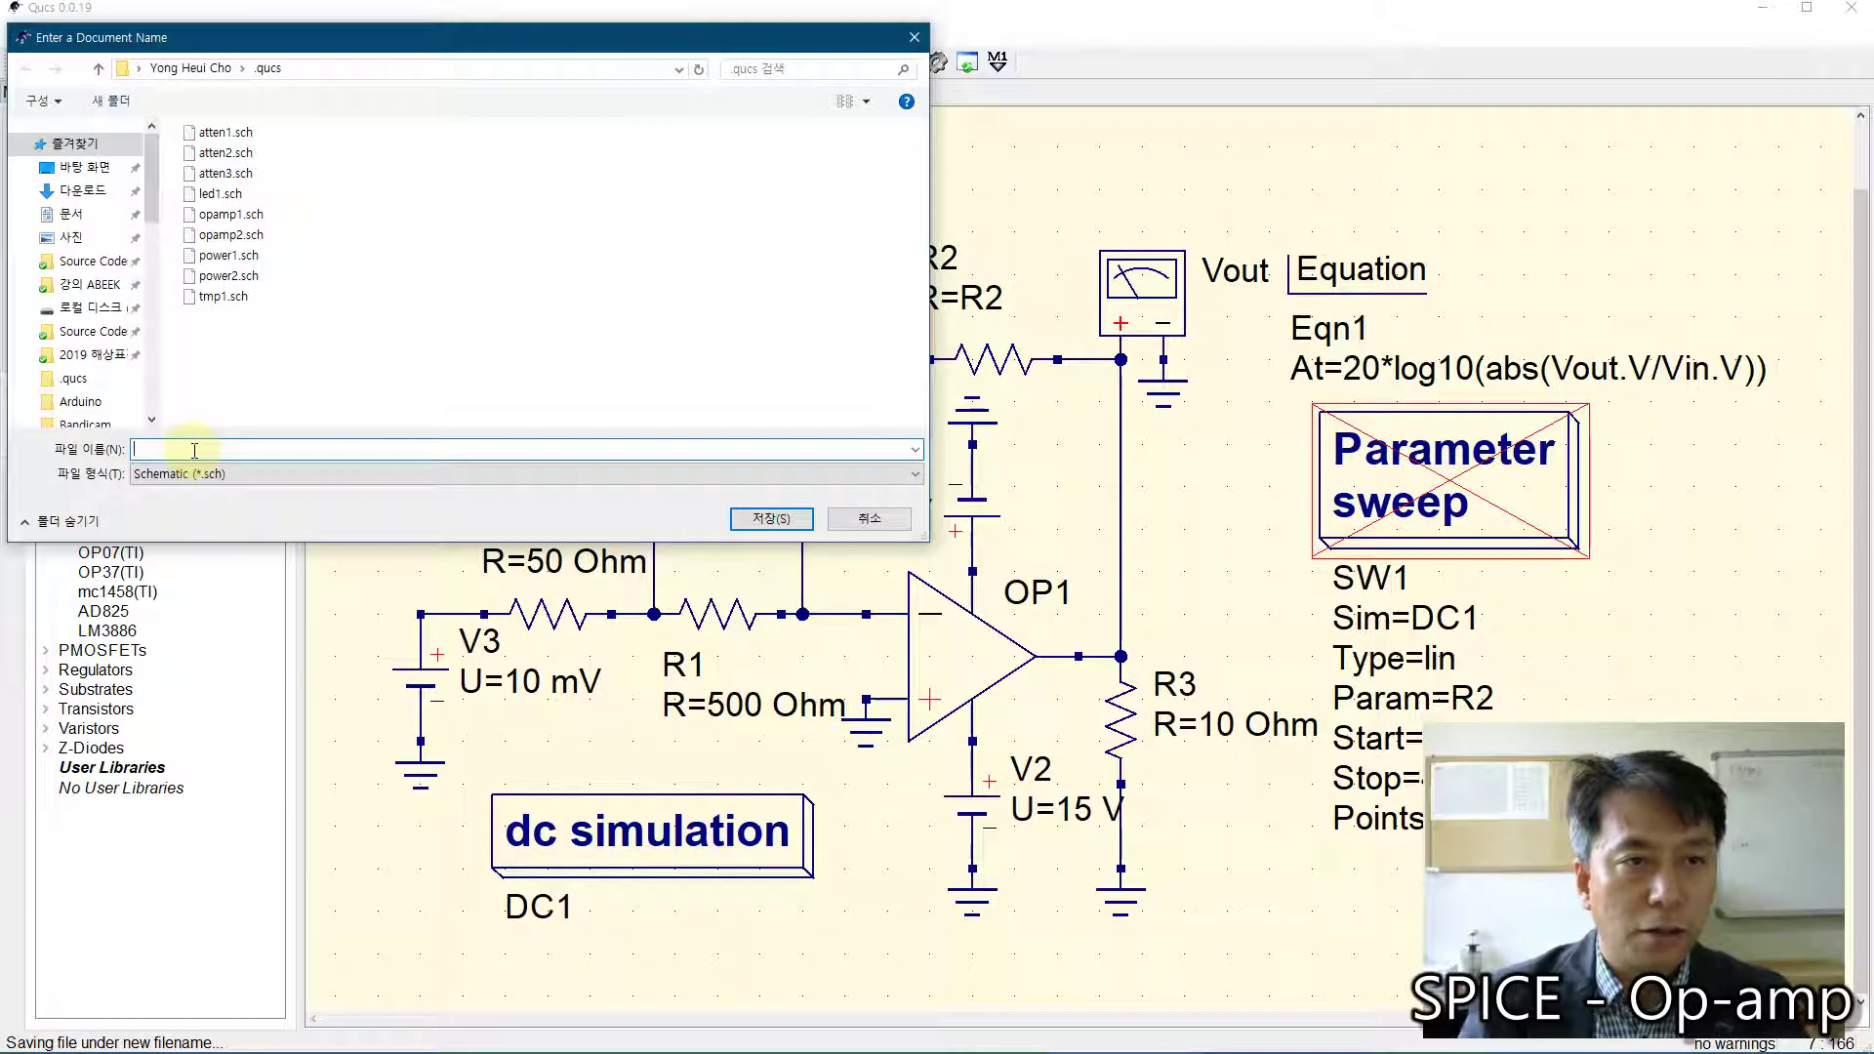
{"action": "type", "text": "opamp"}
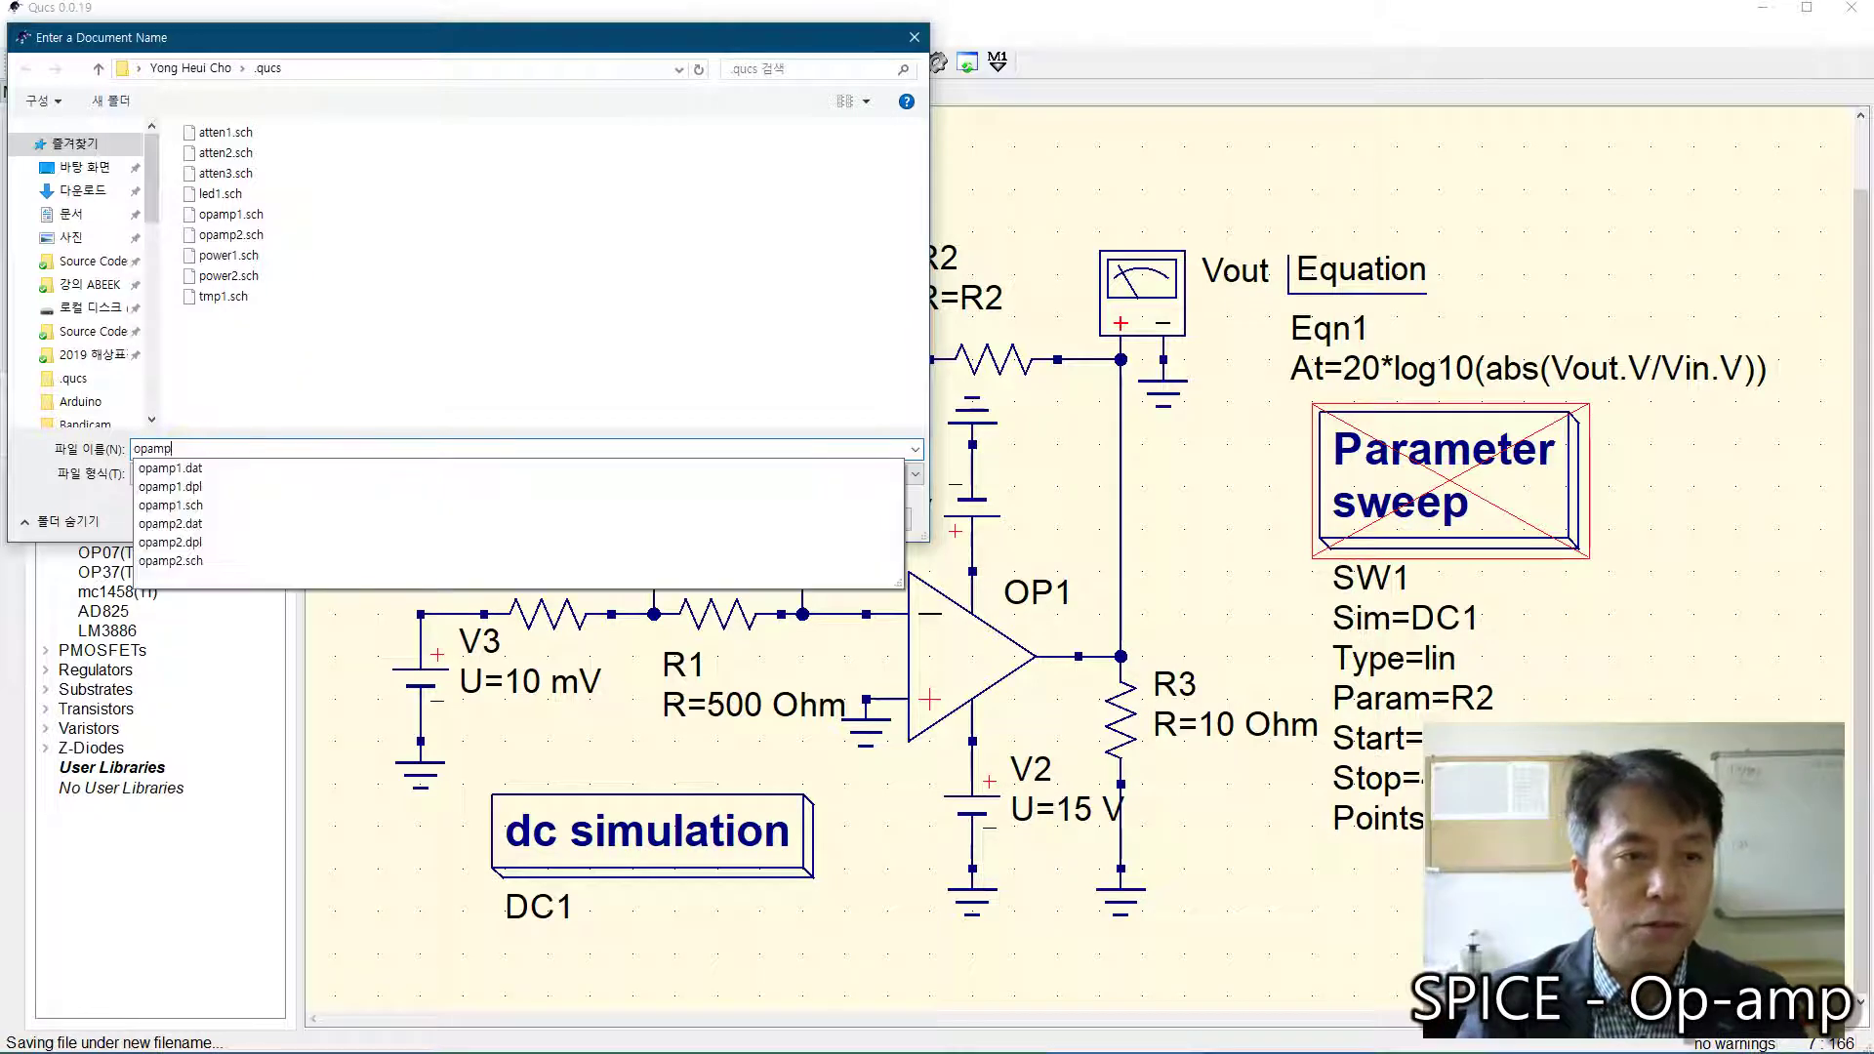
{"action": "type", "text": "3"}
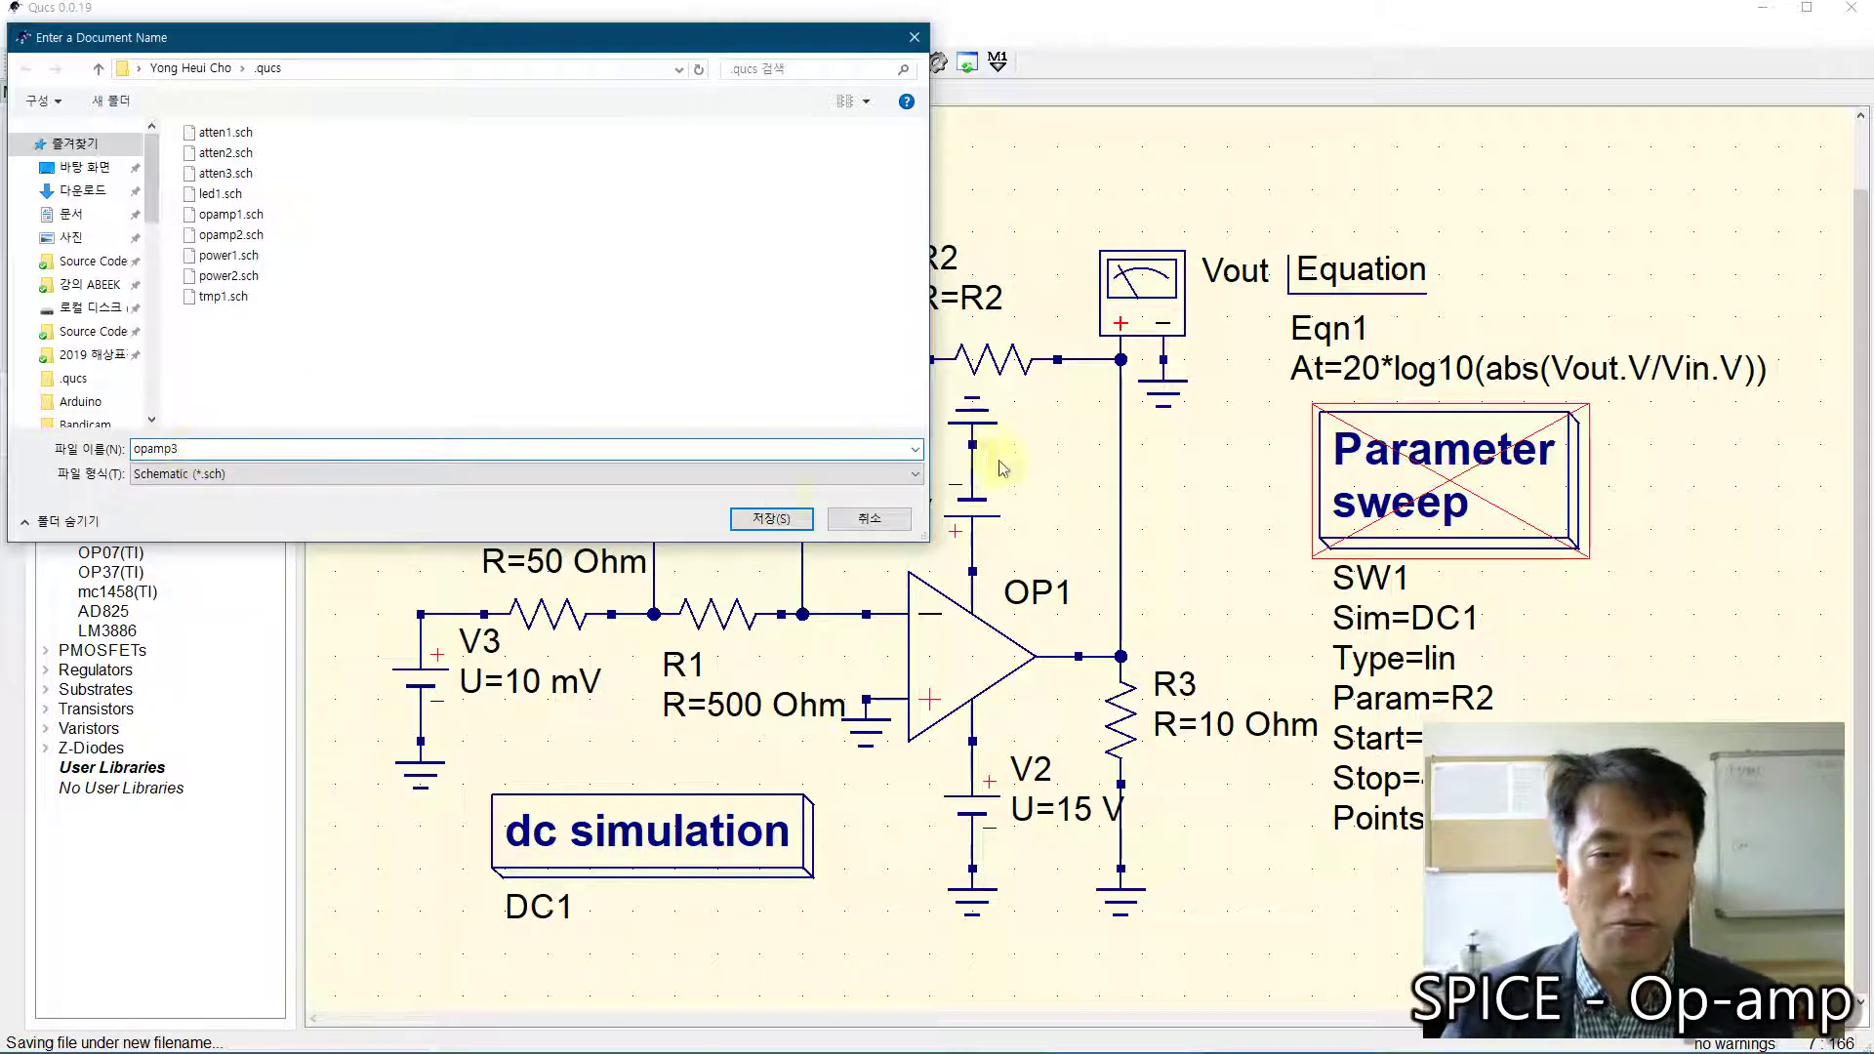
{"action": "left_click", "coordinate": [780, 519]}
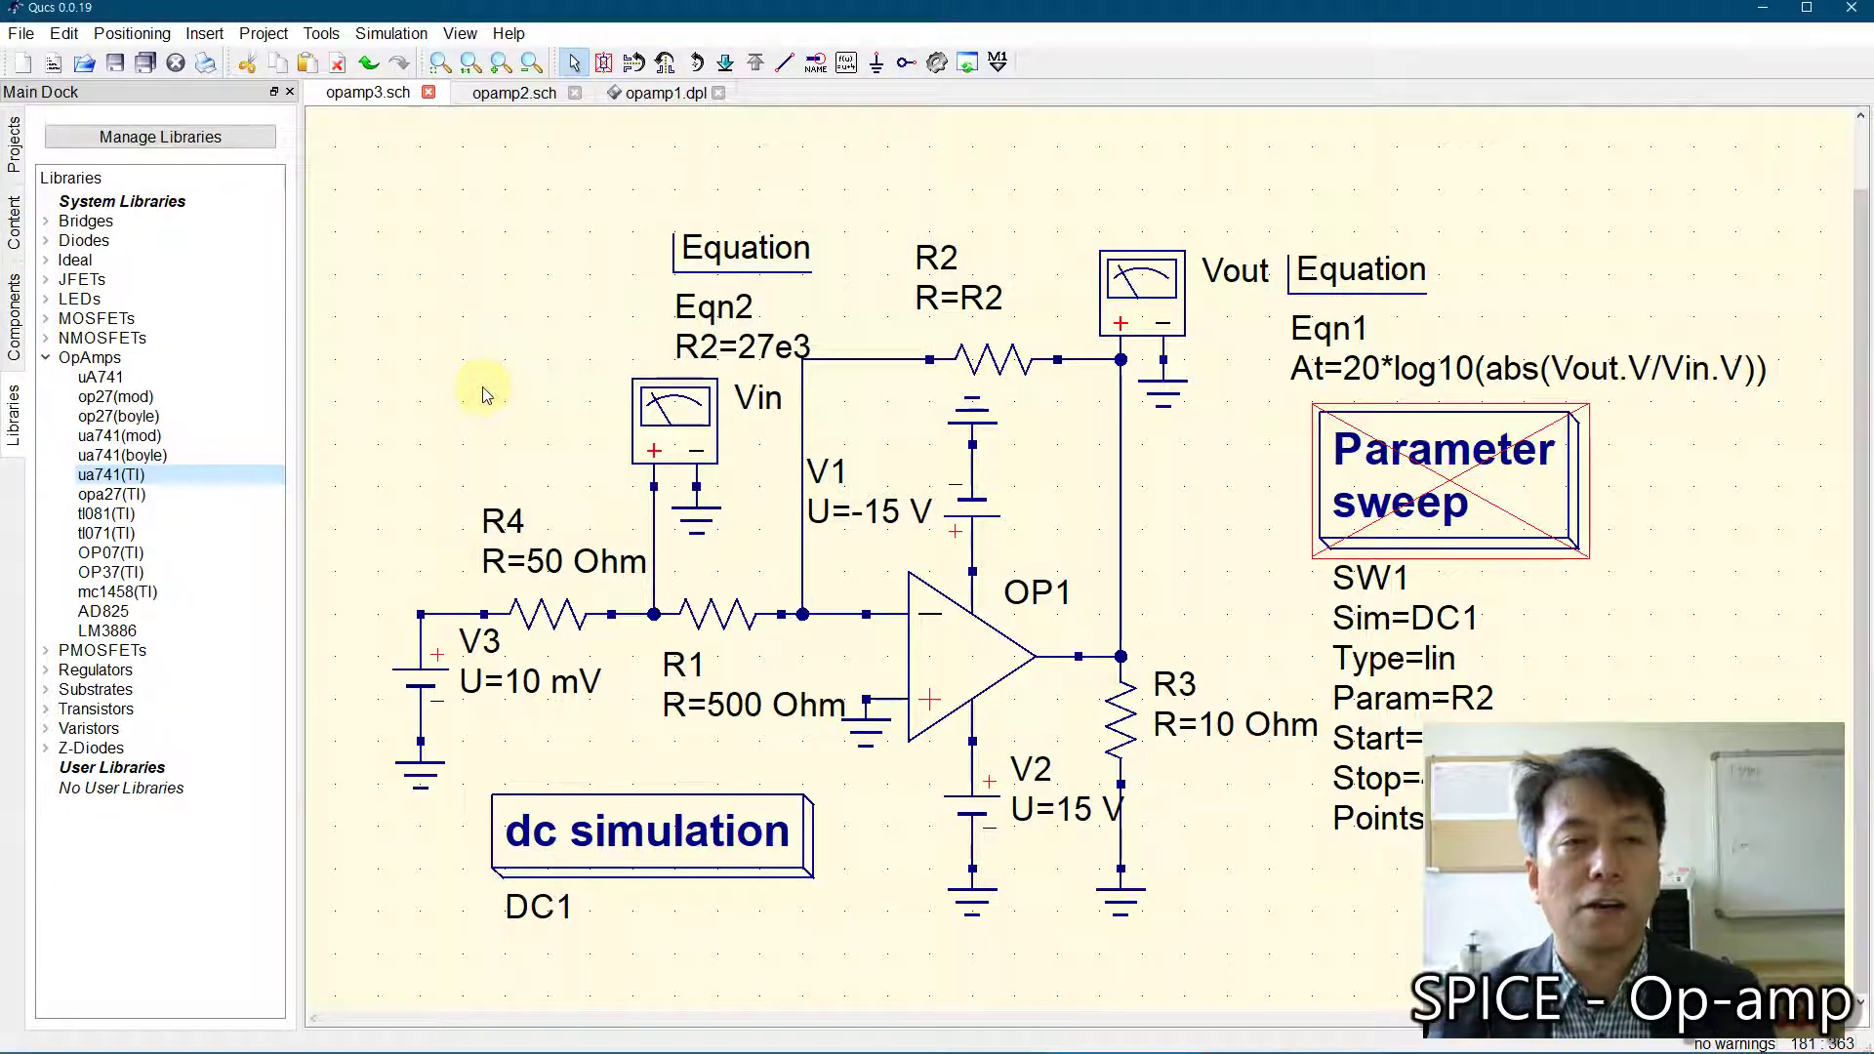
Step: Replace the ideal op-amp OP1 with a ua741(TI) library model aligned to the supplies and the output node
{"action": "left_click", "coordinate": [925, 659]}
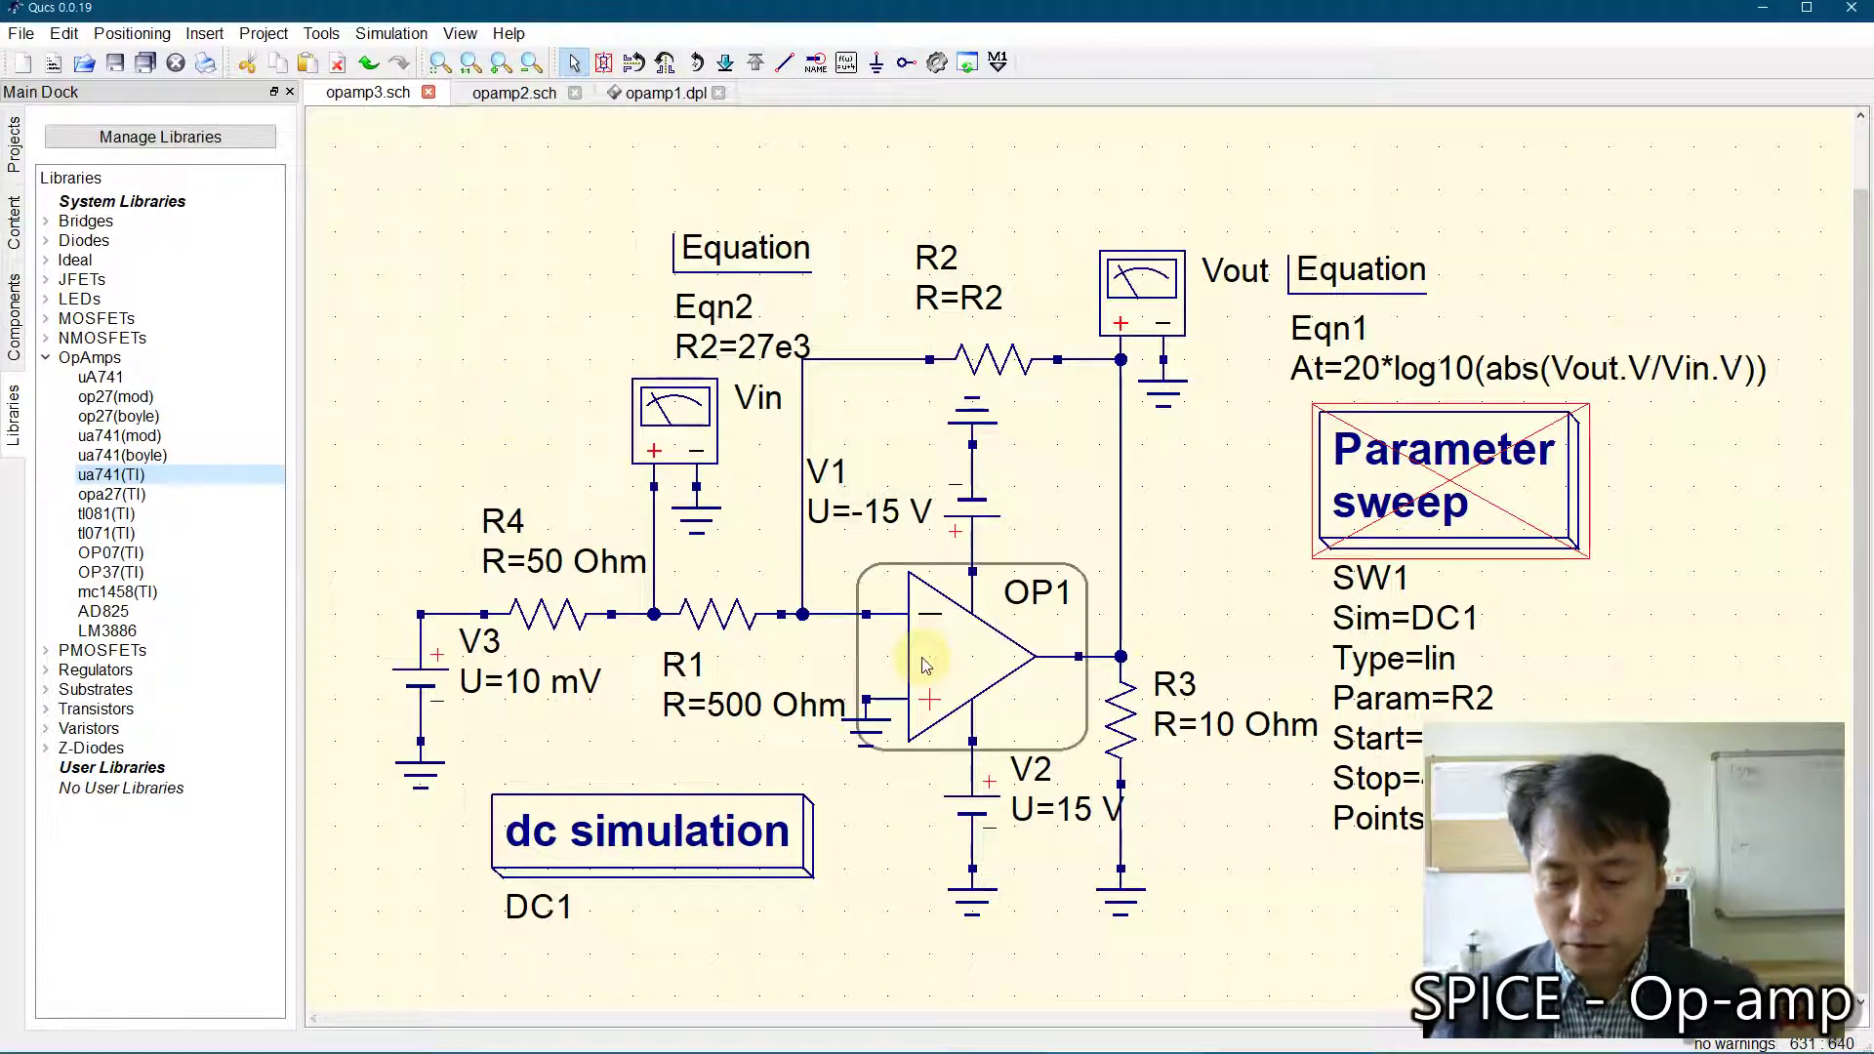
{"action": "key", "text": "Delete"}
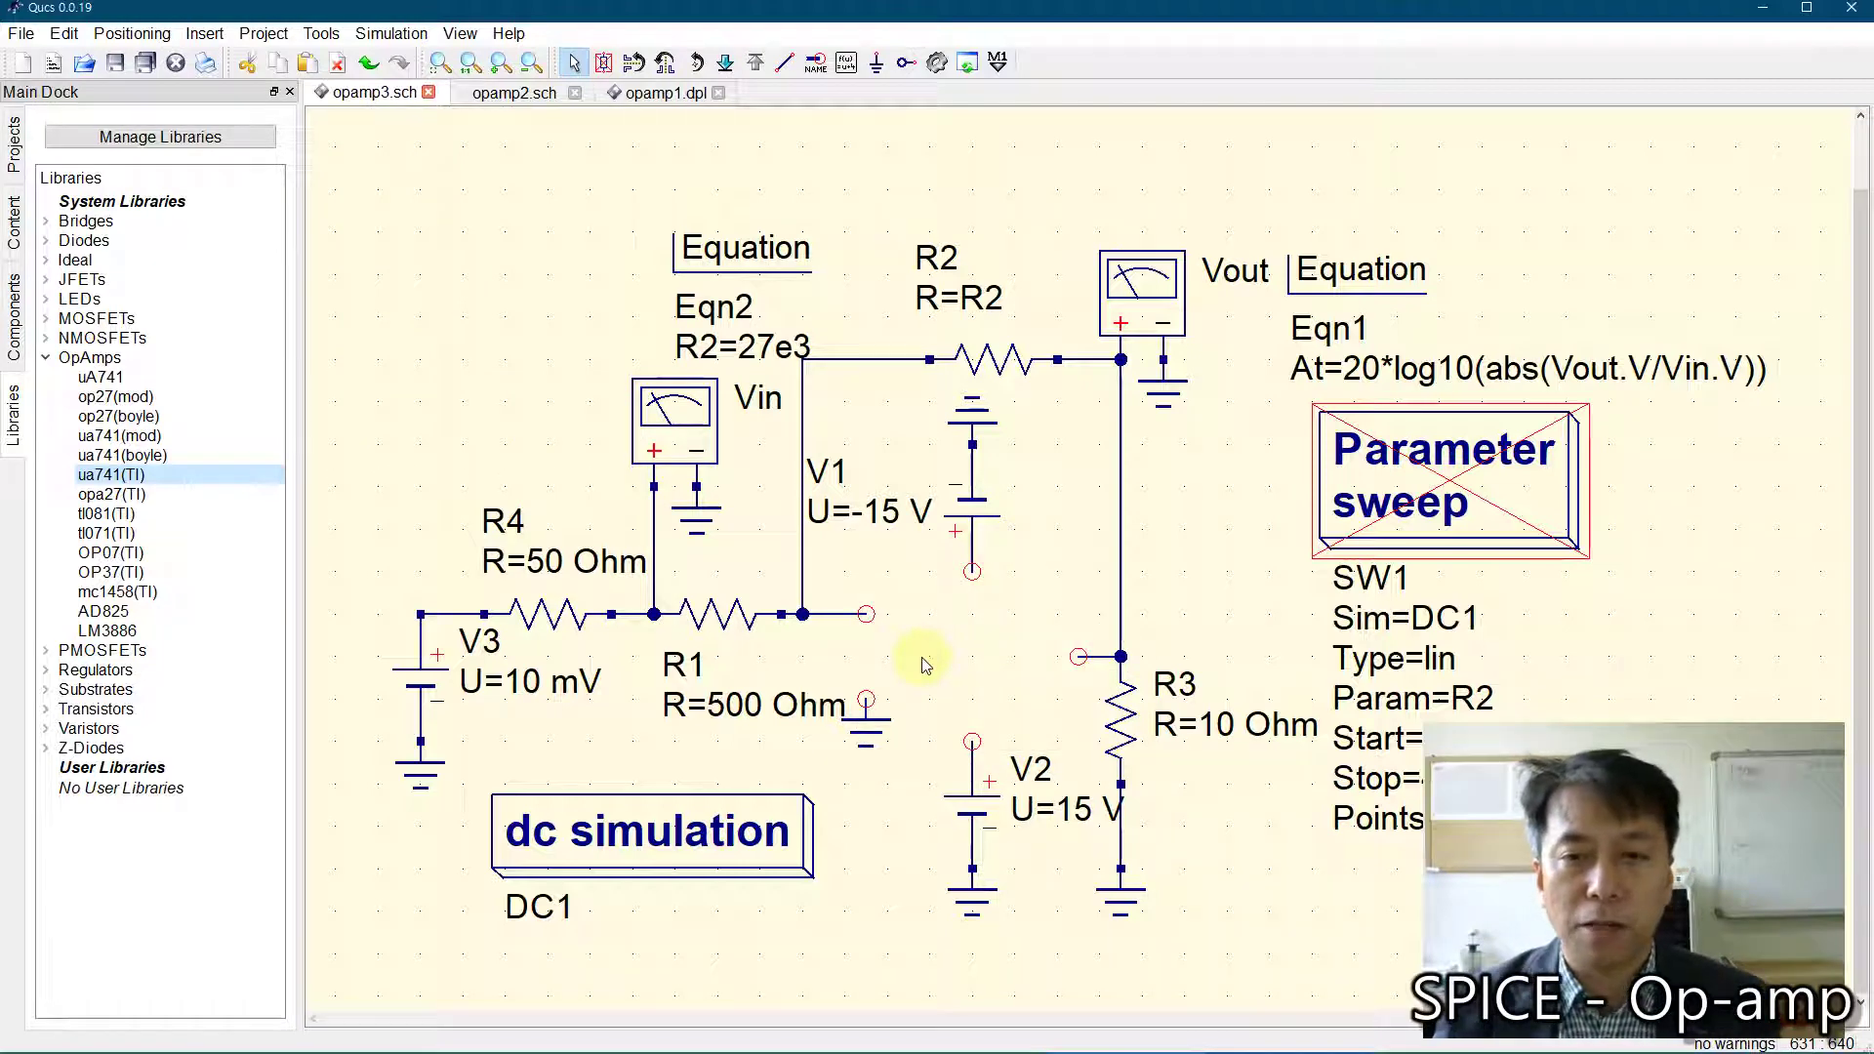
{"action": "left_click", "coordinate": [136, 474]}
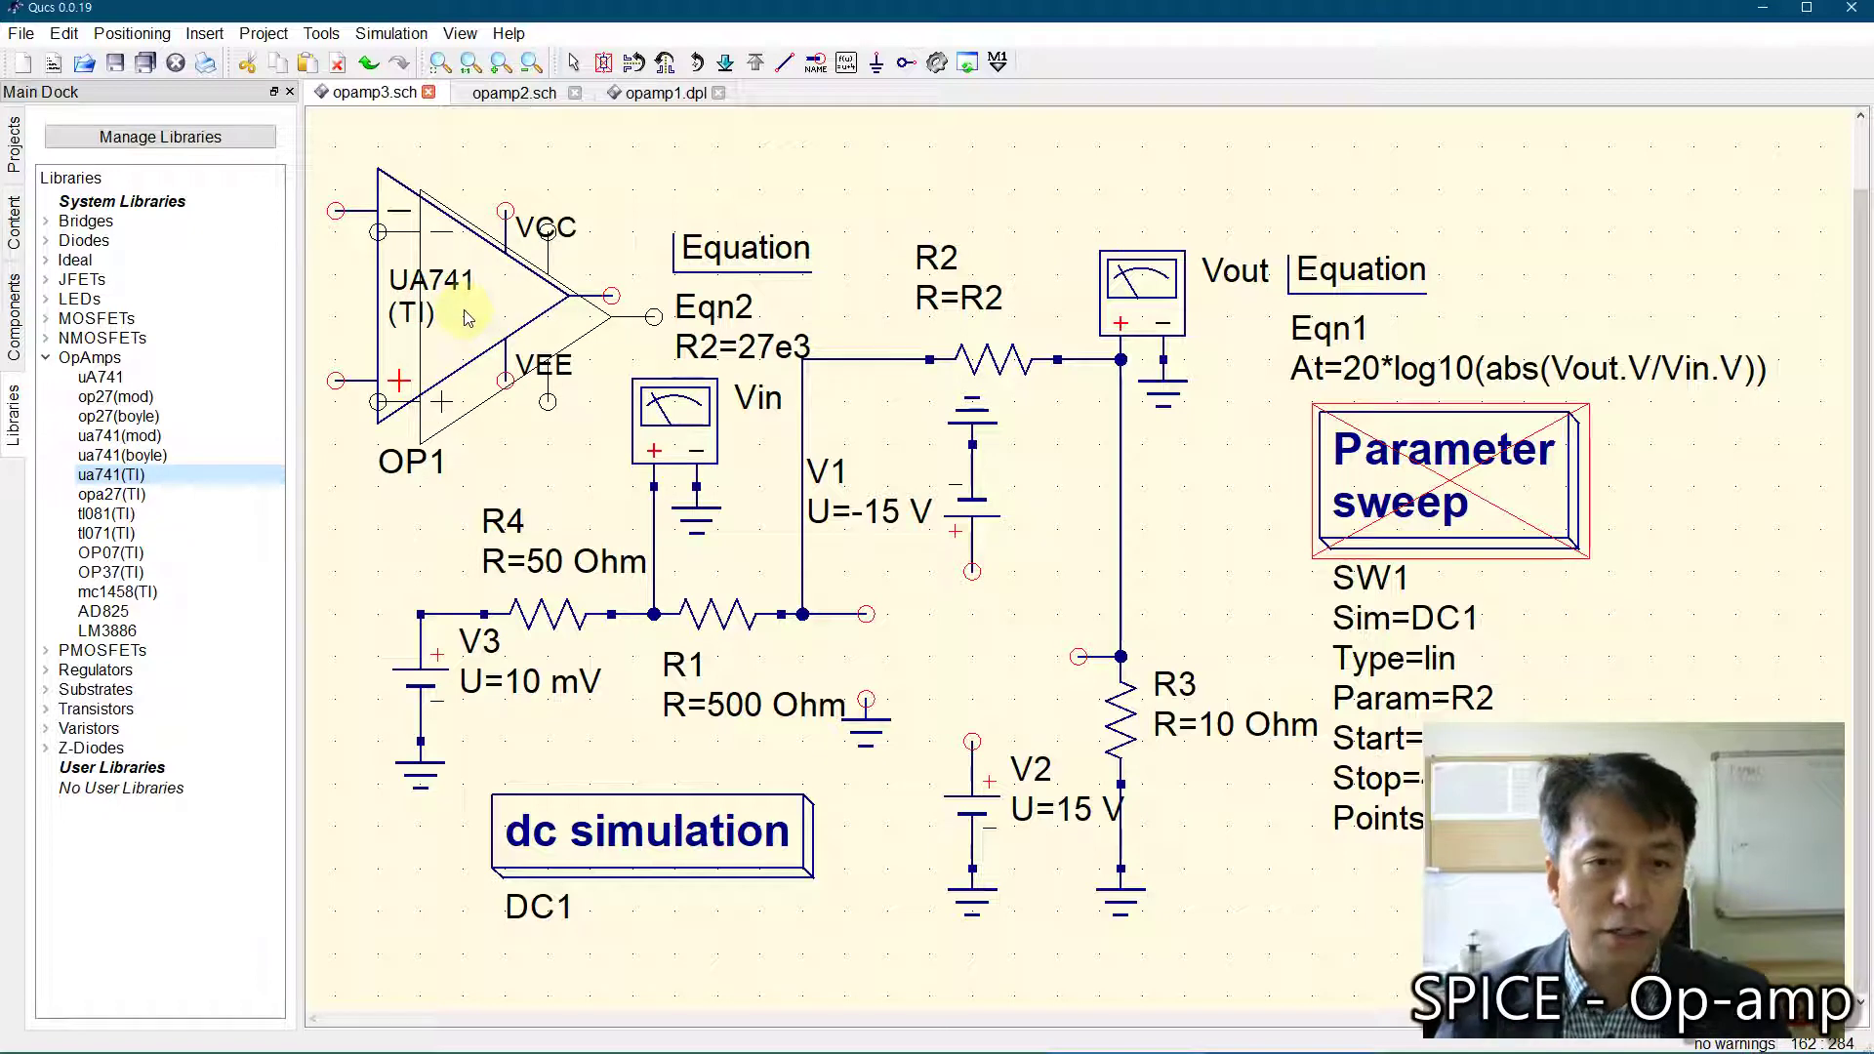
{"action": "key", "text": "Escape"}
{"action": "left_click_drag", "start_coordinate": [452, 313], "coordinate": [907, 685]}
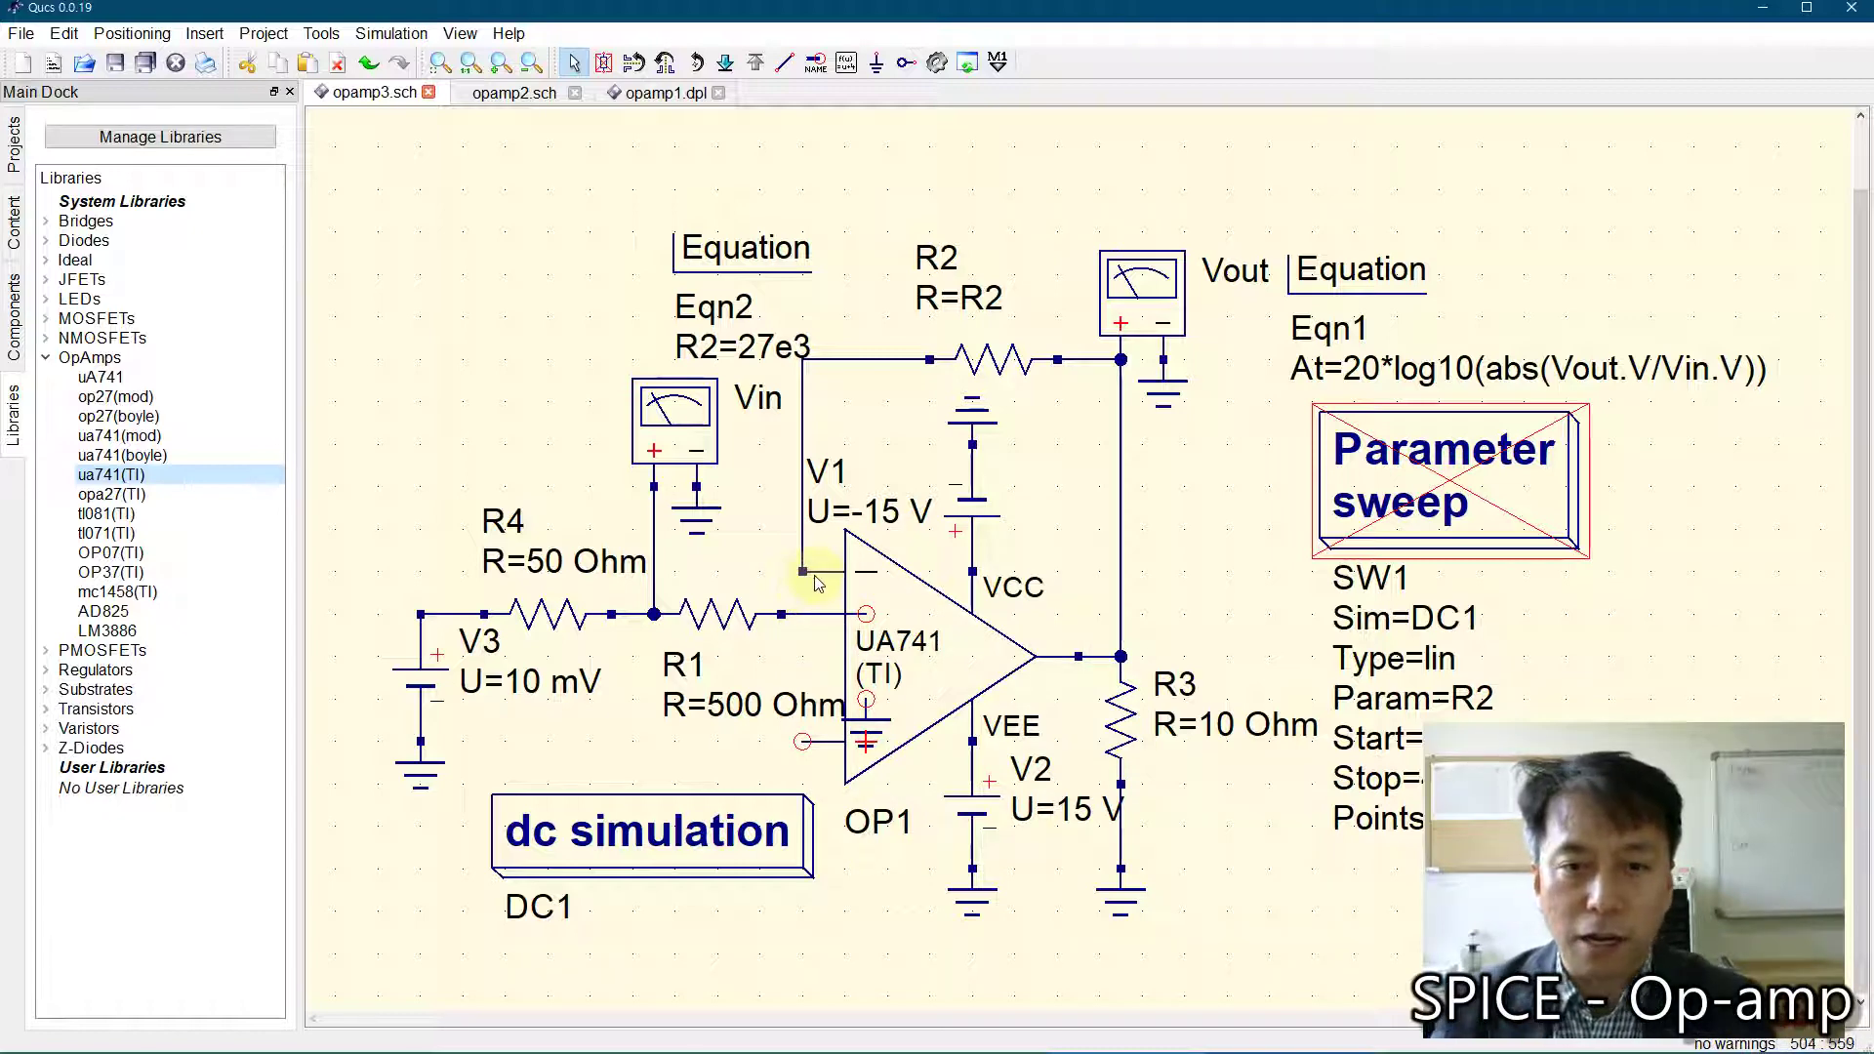
Step: Delete the R2 feedback wire and the wire running from R1 into the UA741 op-amp
{"action": "left_click", "coordinate": [806, 591]}
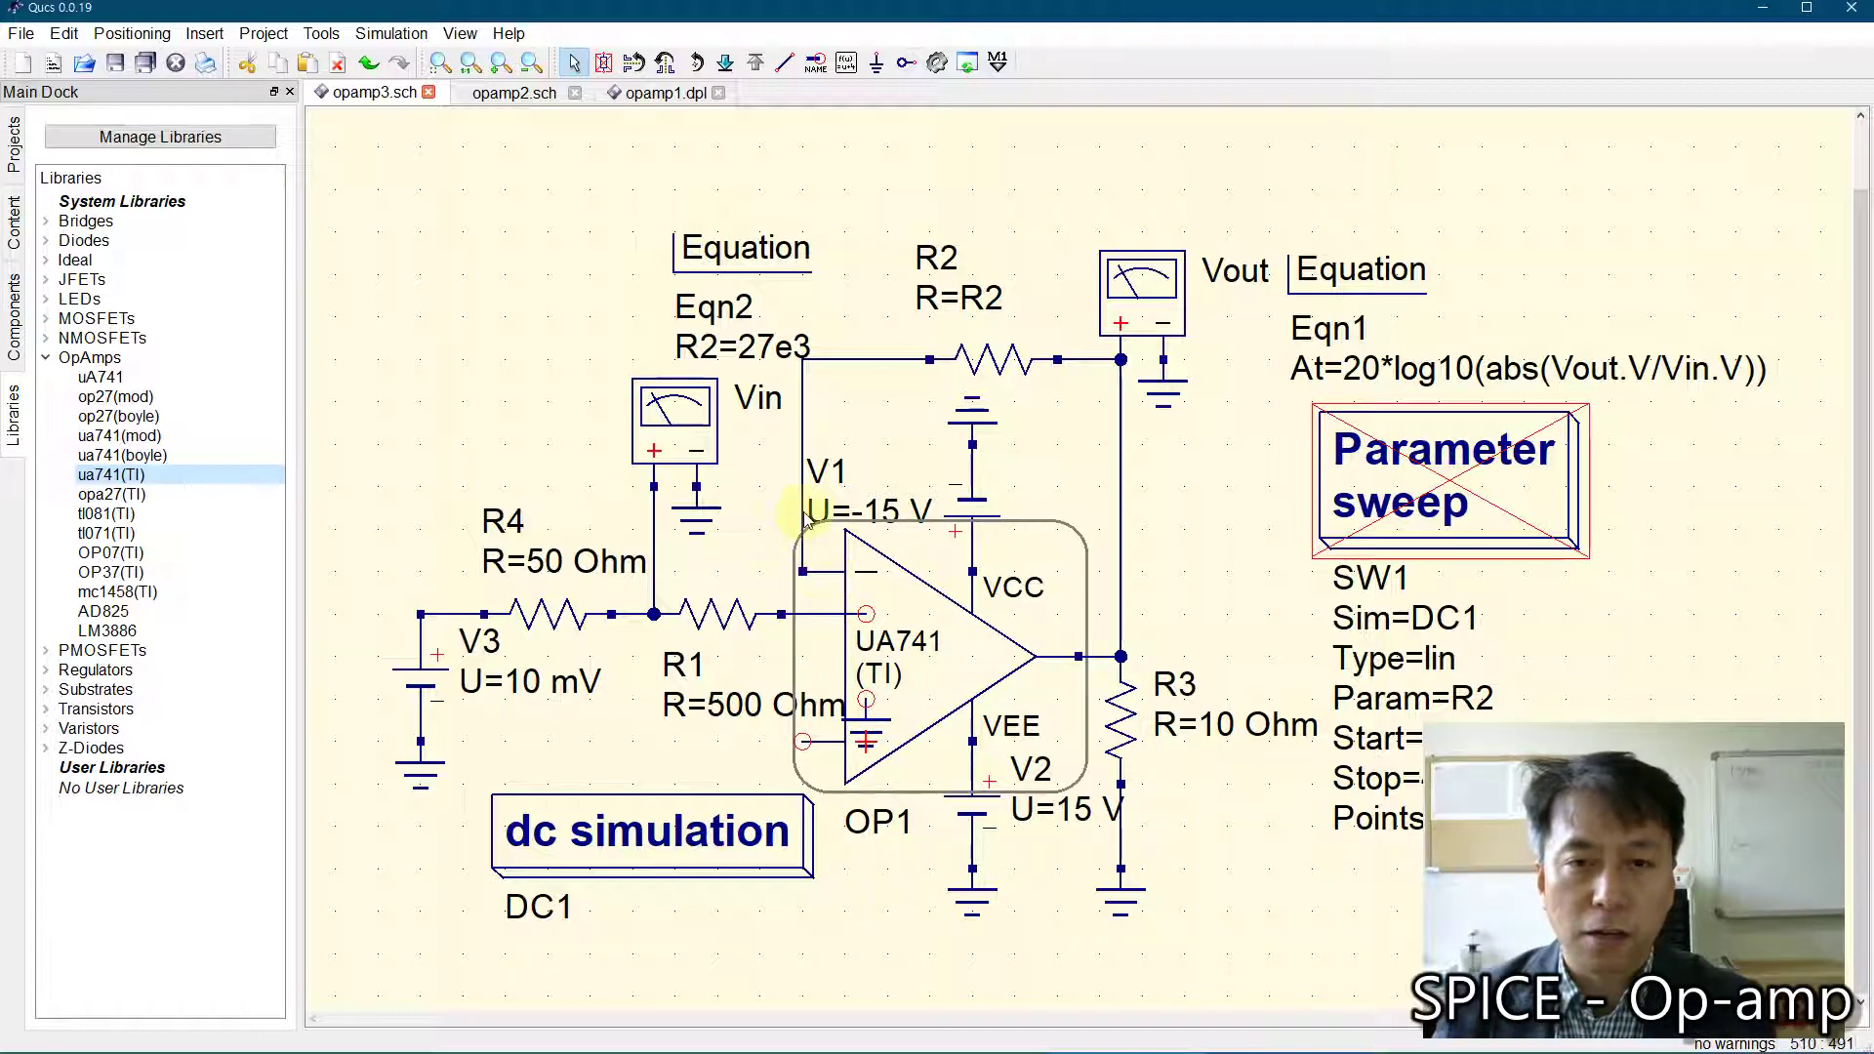
{"action": "left_click", "coordinate": [802, 516]}
{"action": "key", "text": "Delete"}
{"action": "left_click", "coordinate": [826, 581]}
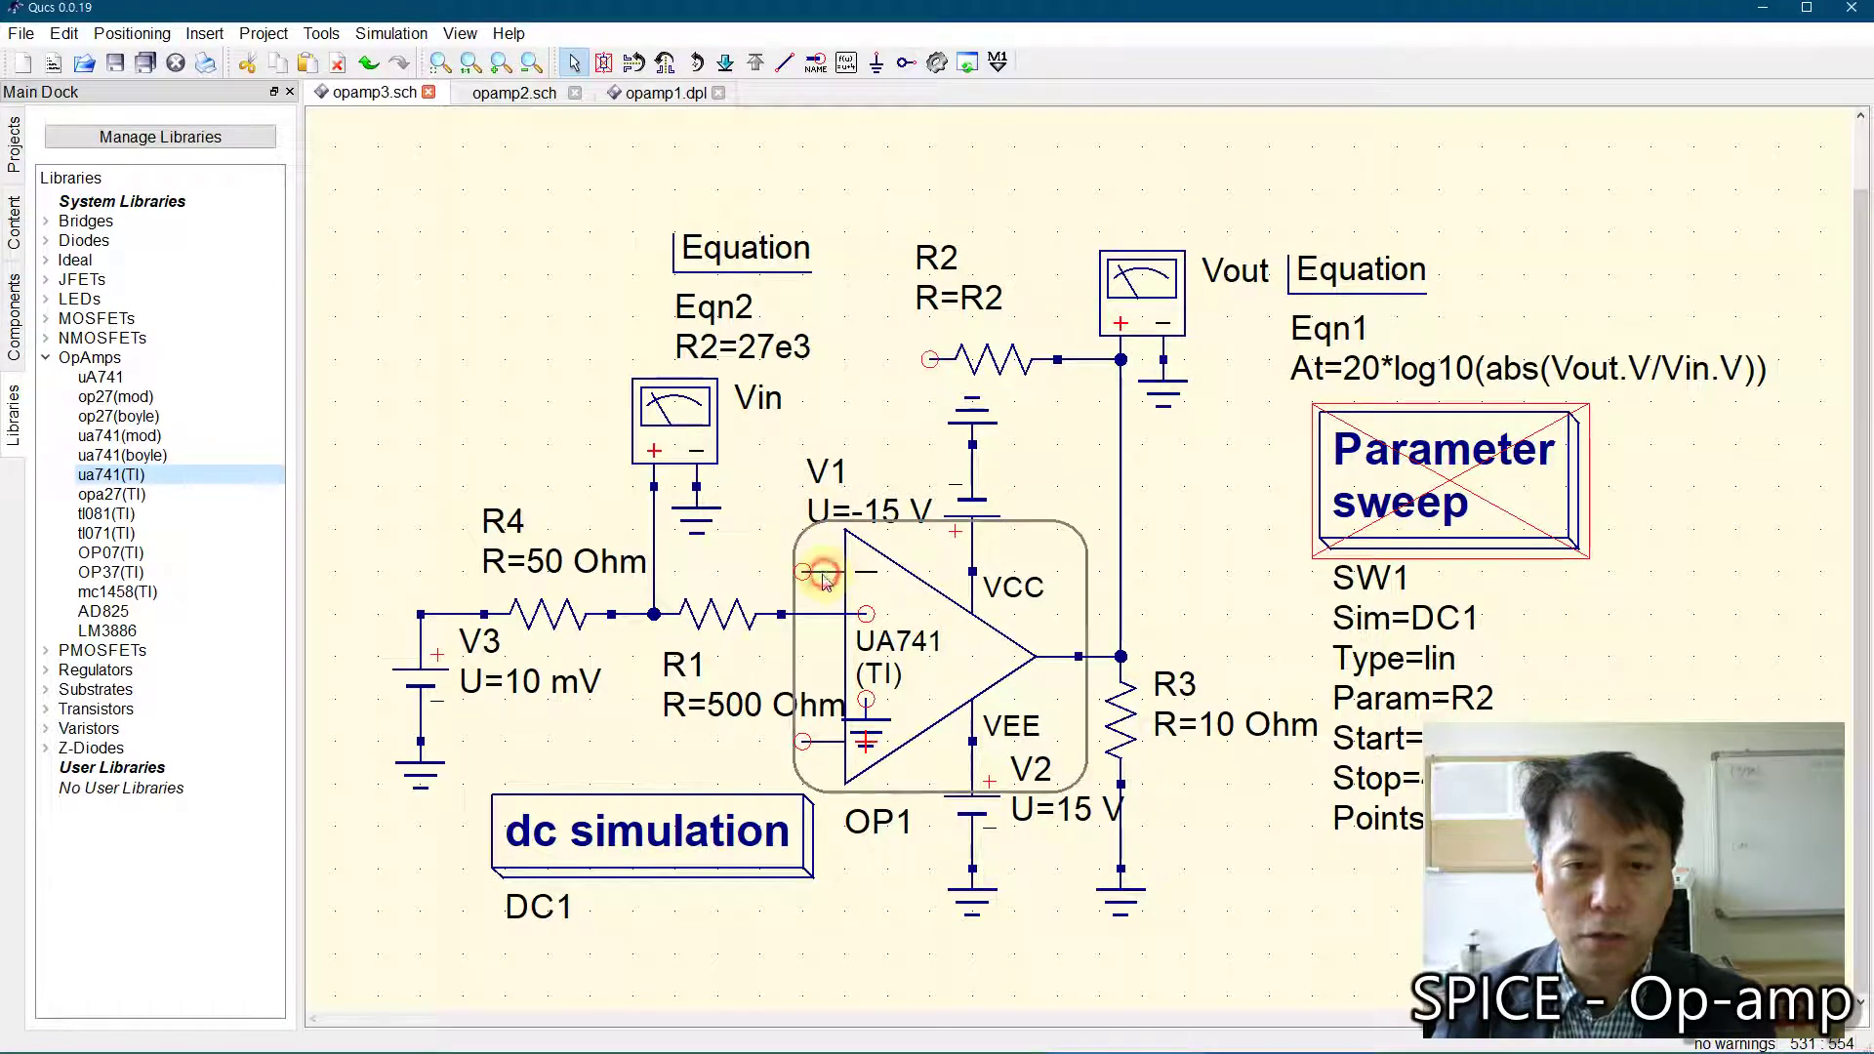
{"action": "left_click", "coordinate": [824, 614]}
{"action": "key", "text": "Delete"}
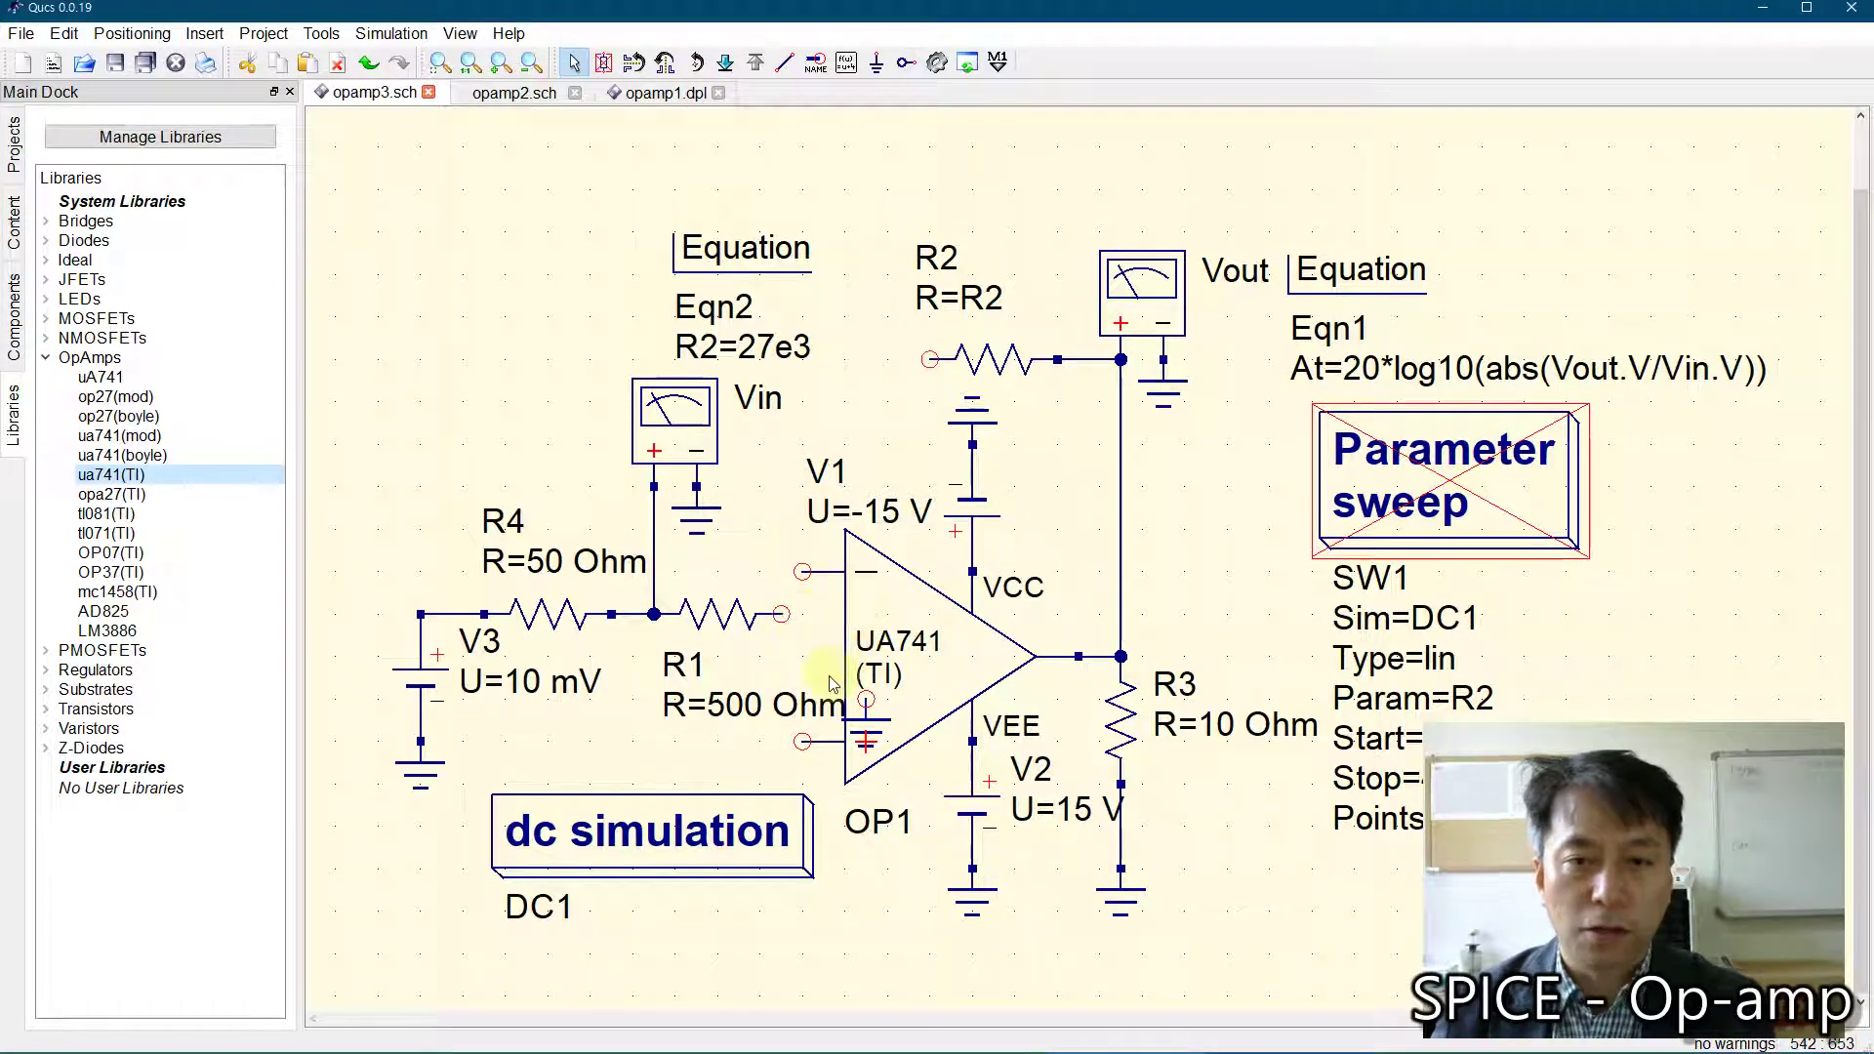
Step: Move R1 and R4 up in line with the inverting input, and delete the old wires joining them and the Vin probe
{"action": "left_click", "coordinate": [711, 619]}
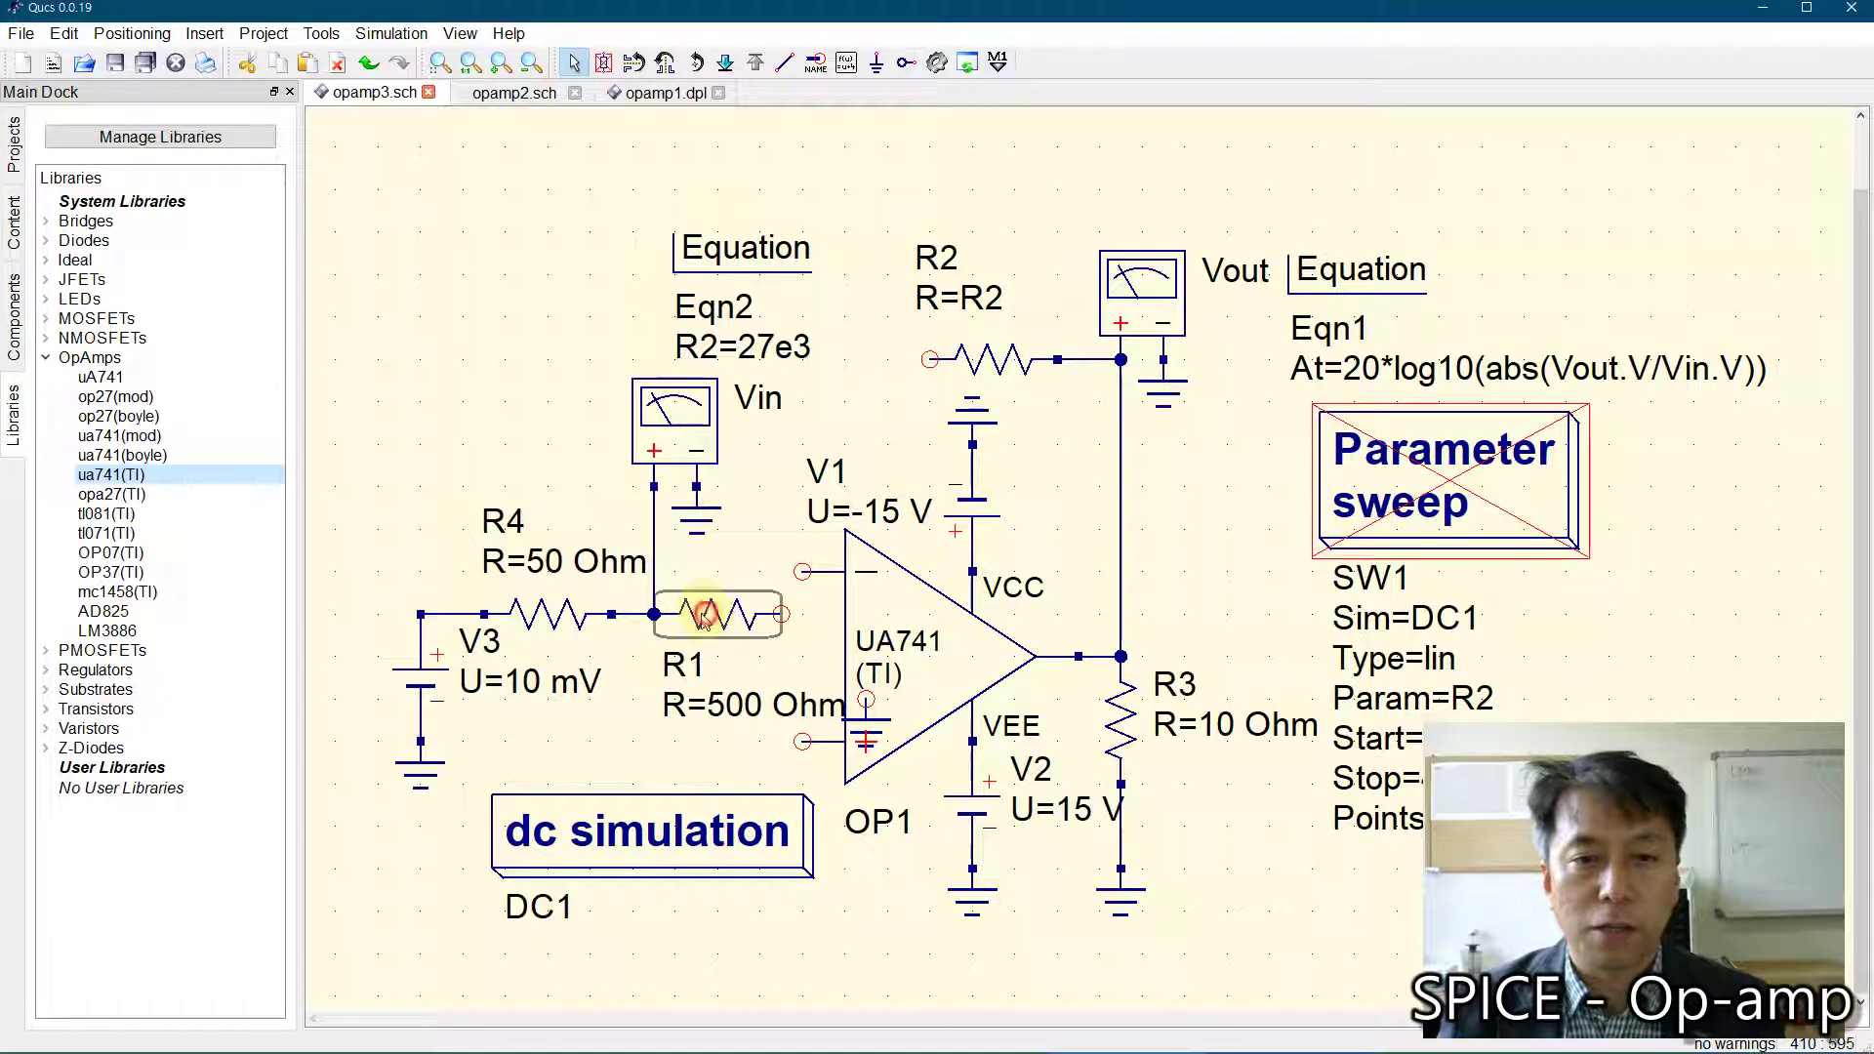
{"action": "left_click_drag", "start_coordinate": [712, 618], "coordinate": [711, 583]}
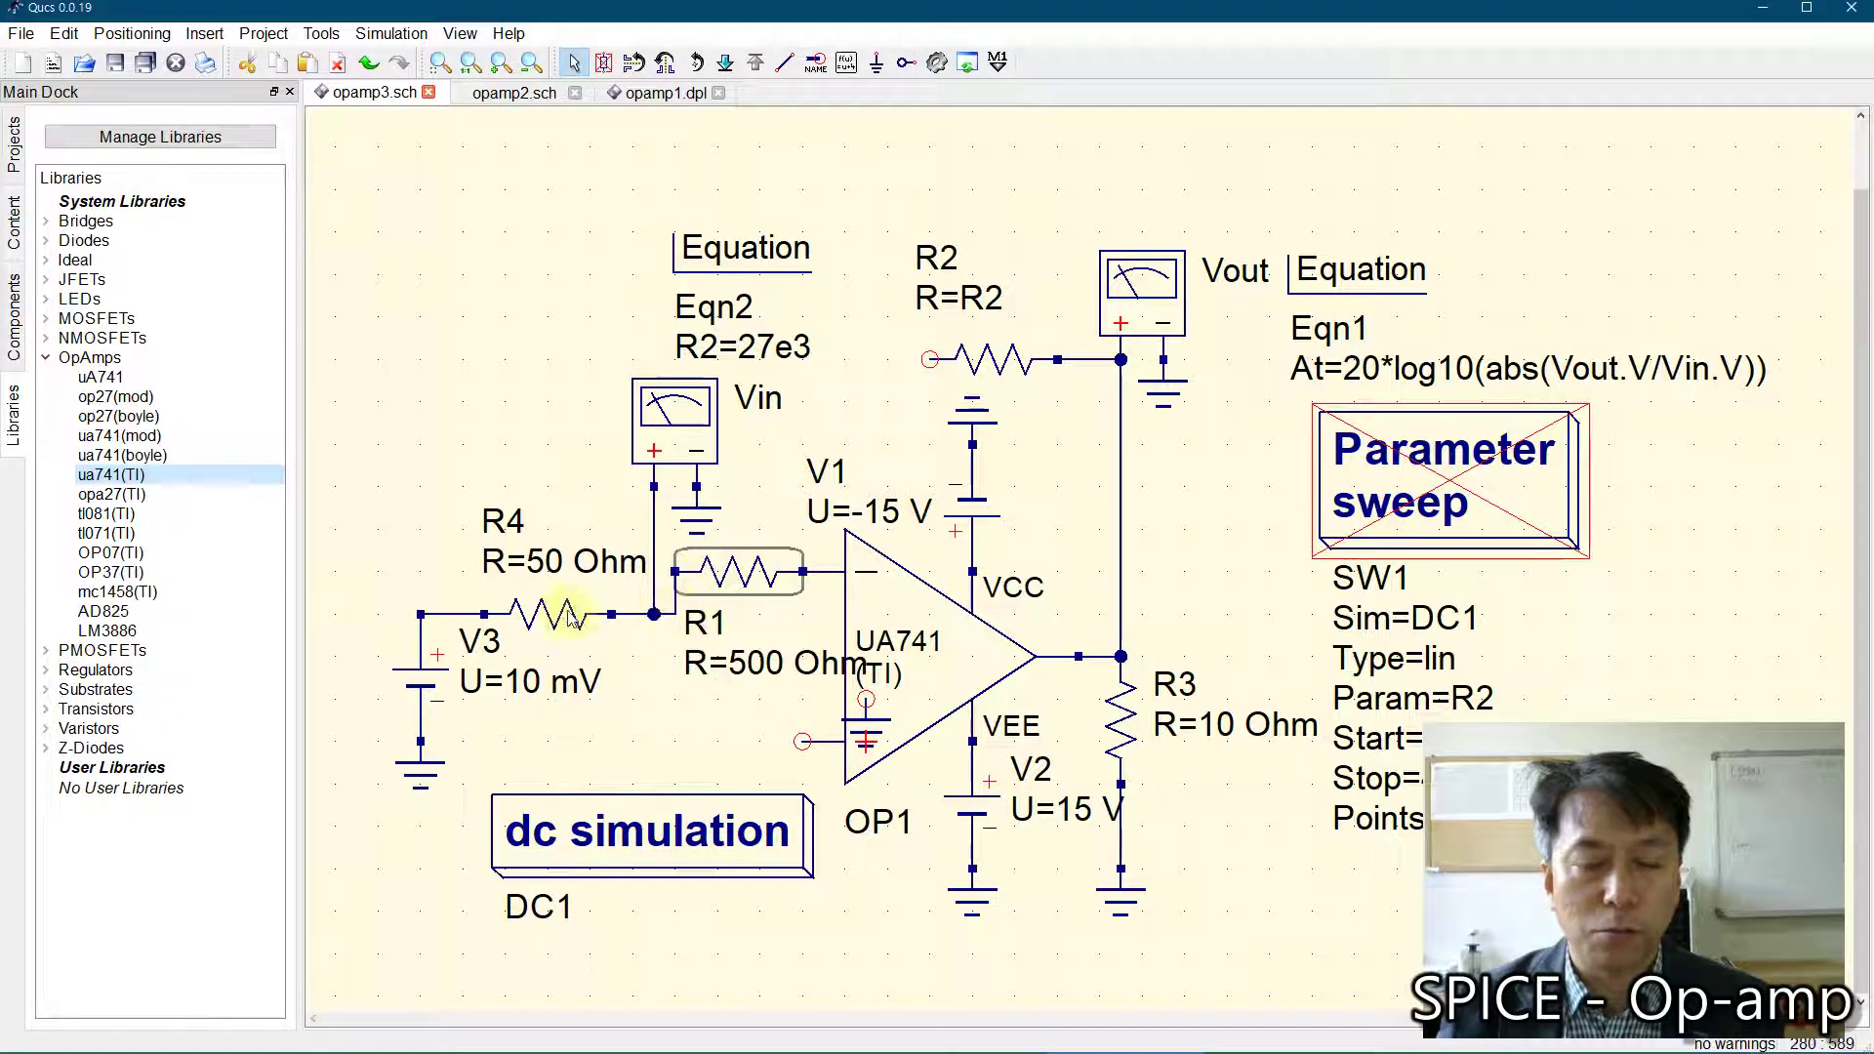
{"action": "left_click_drag", "start_coordinate": [561, 614], "coordinate": [561, 587]}
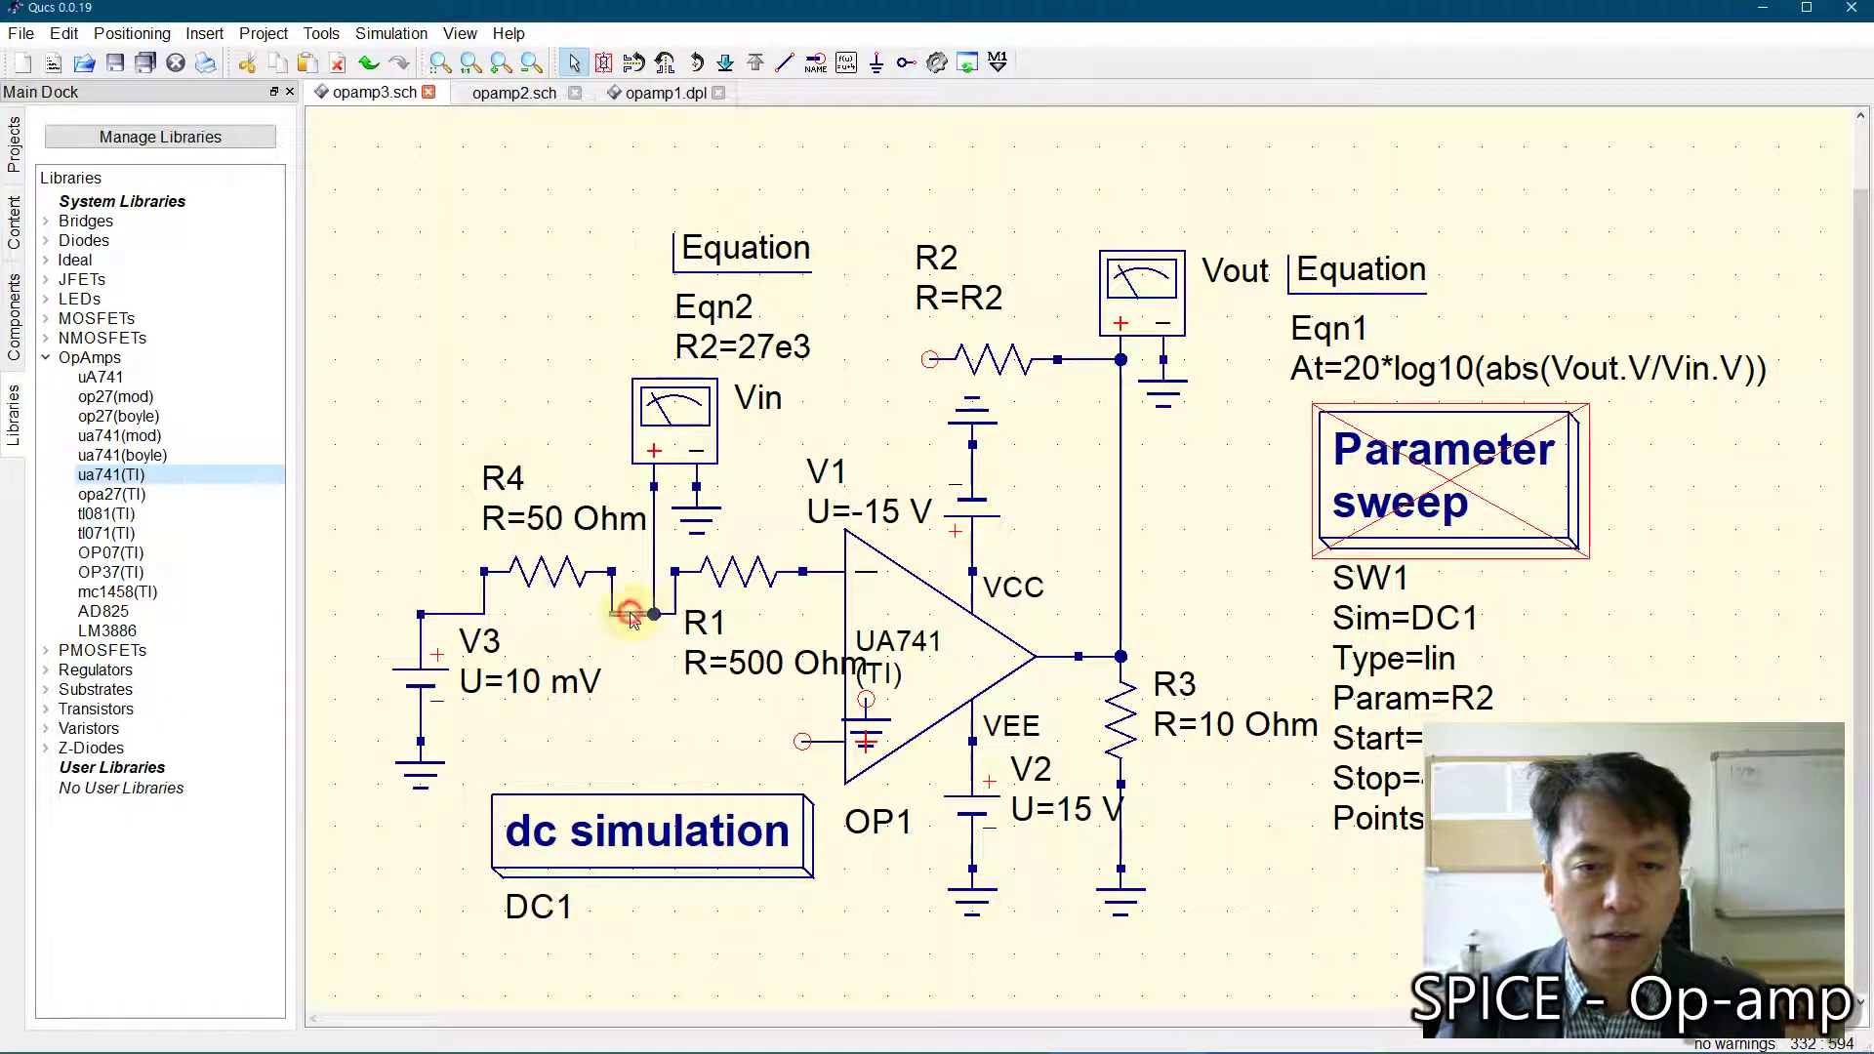
{"action": "left_click", "coordinate": [673, 590]}
{"action": "key", "text": "Delete"}
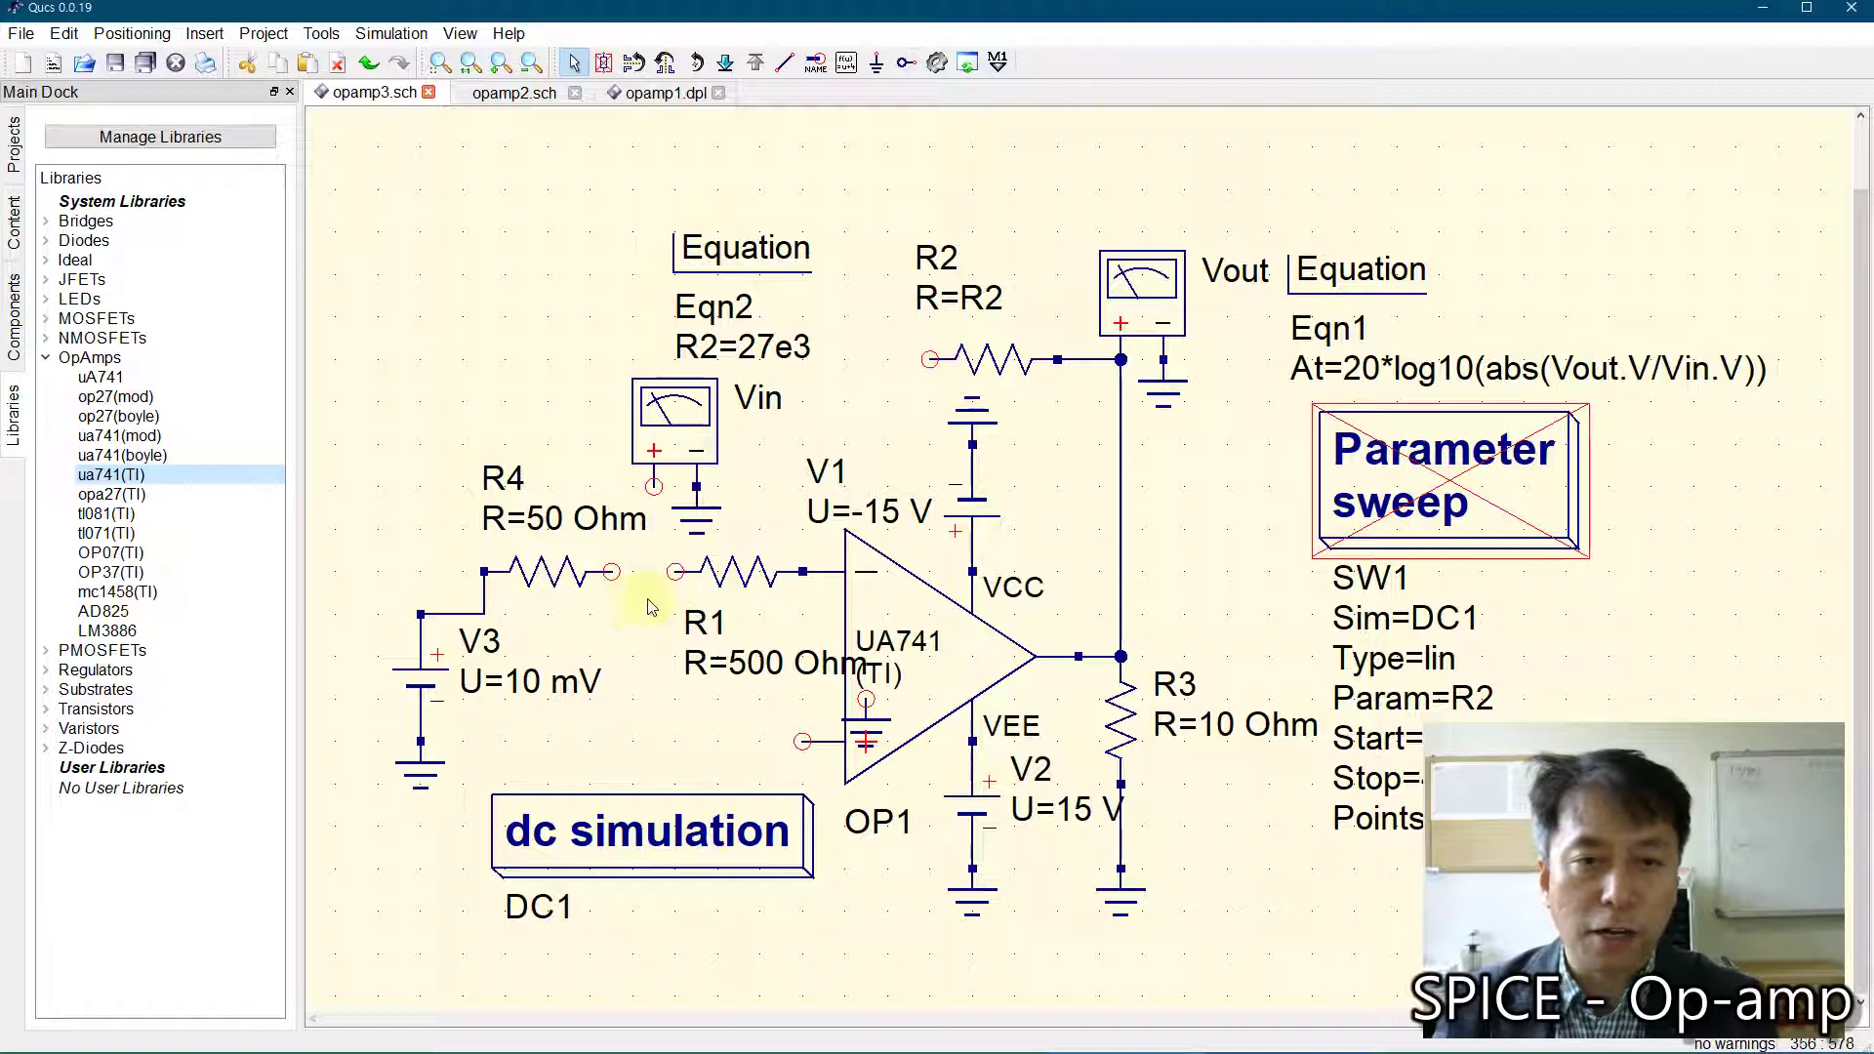
Step: Wire R4 to R1 and connect the positive terminal of the Vin probe to the wire between them
{"action": "left_click", "coordinate": [785, 63]}
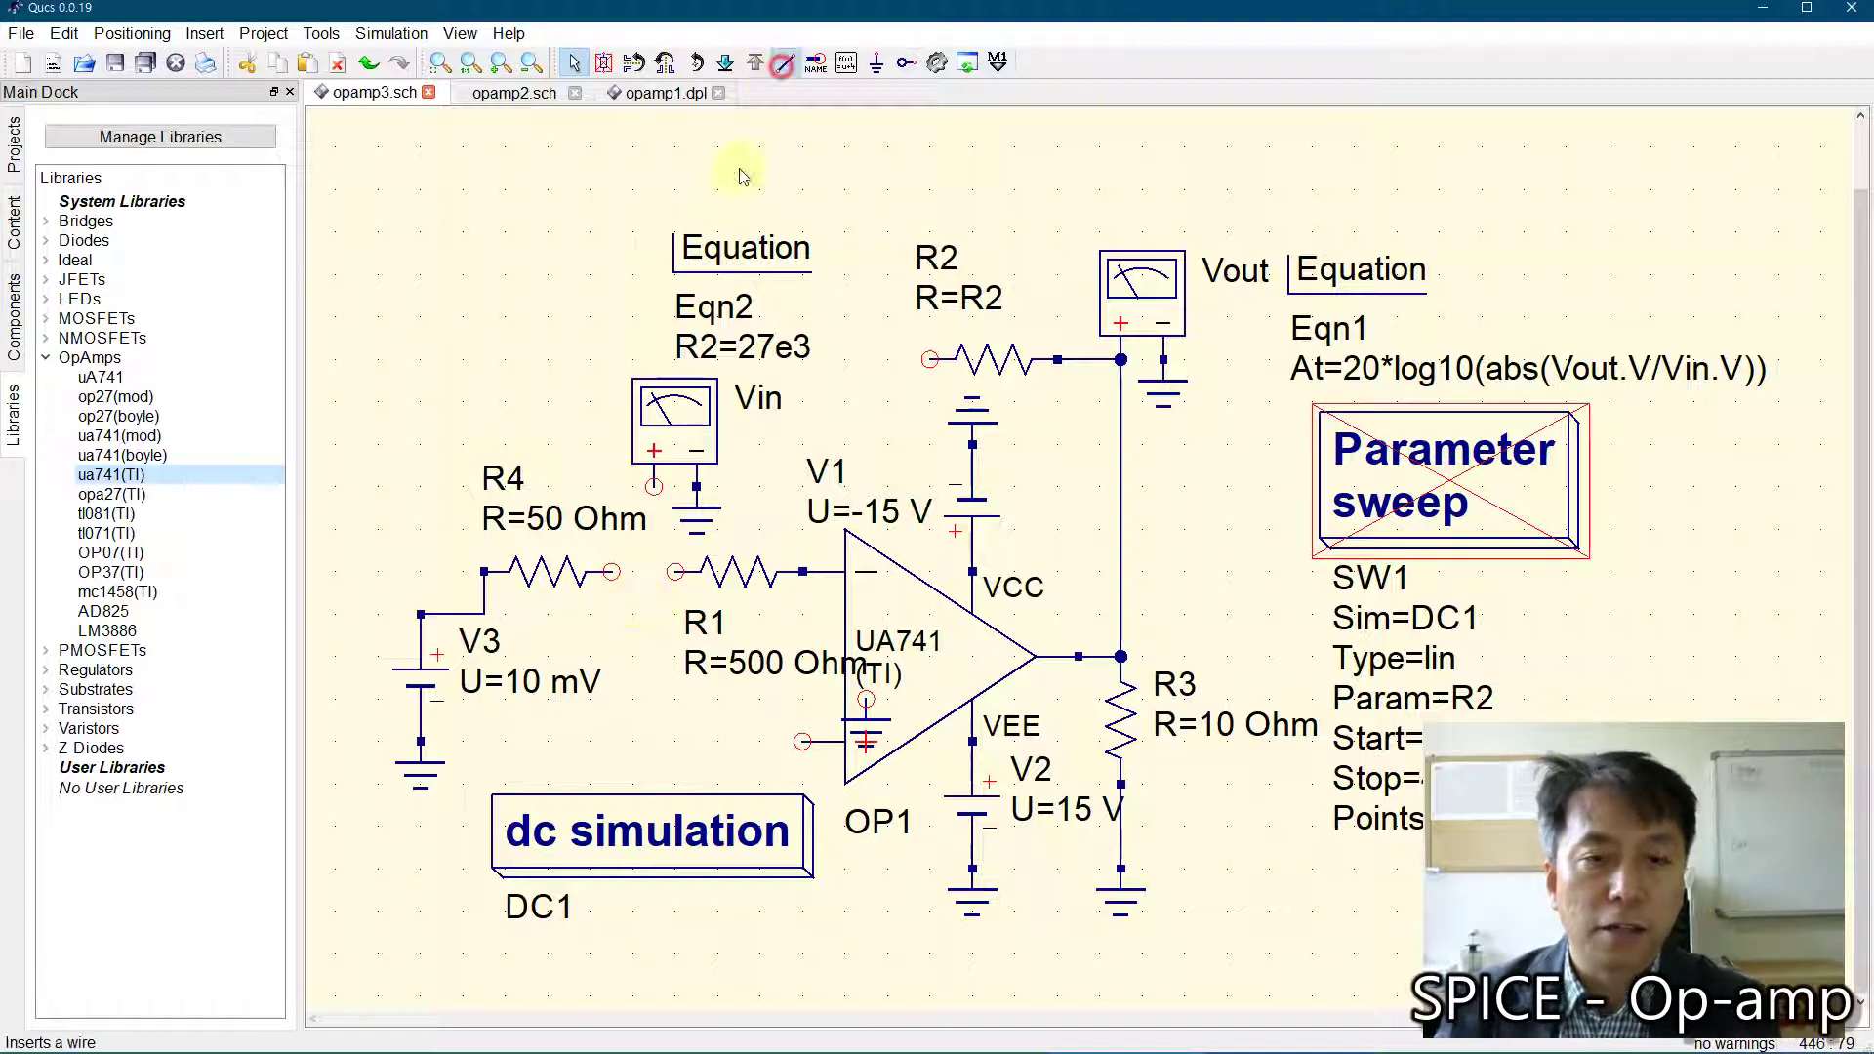
{"action": "left_click", "coordinate": [612, 571]}
{"action": "left_click", "coordinate": [673, 571]}
{"action": "left_click", "coordinate": [654, 486]}
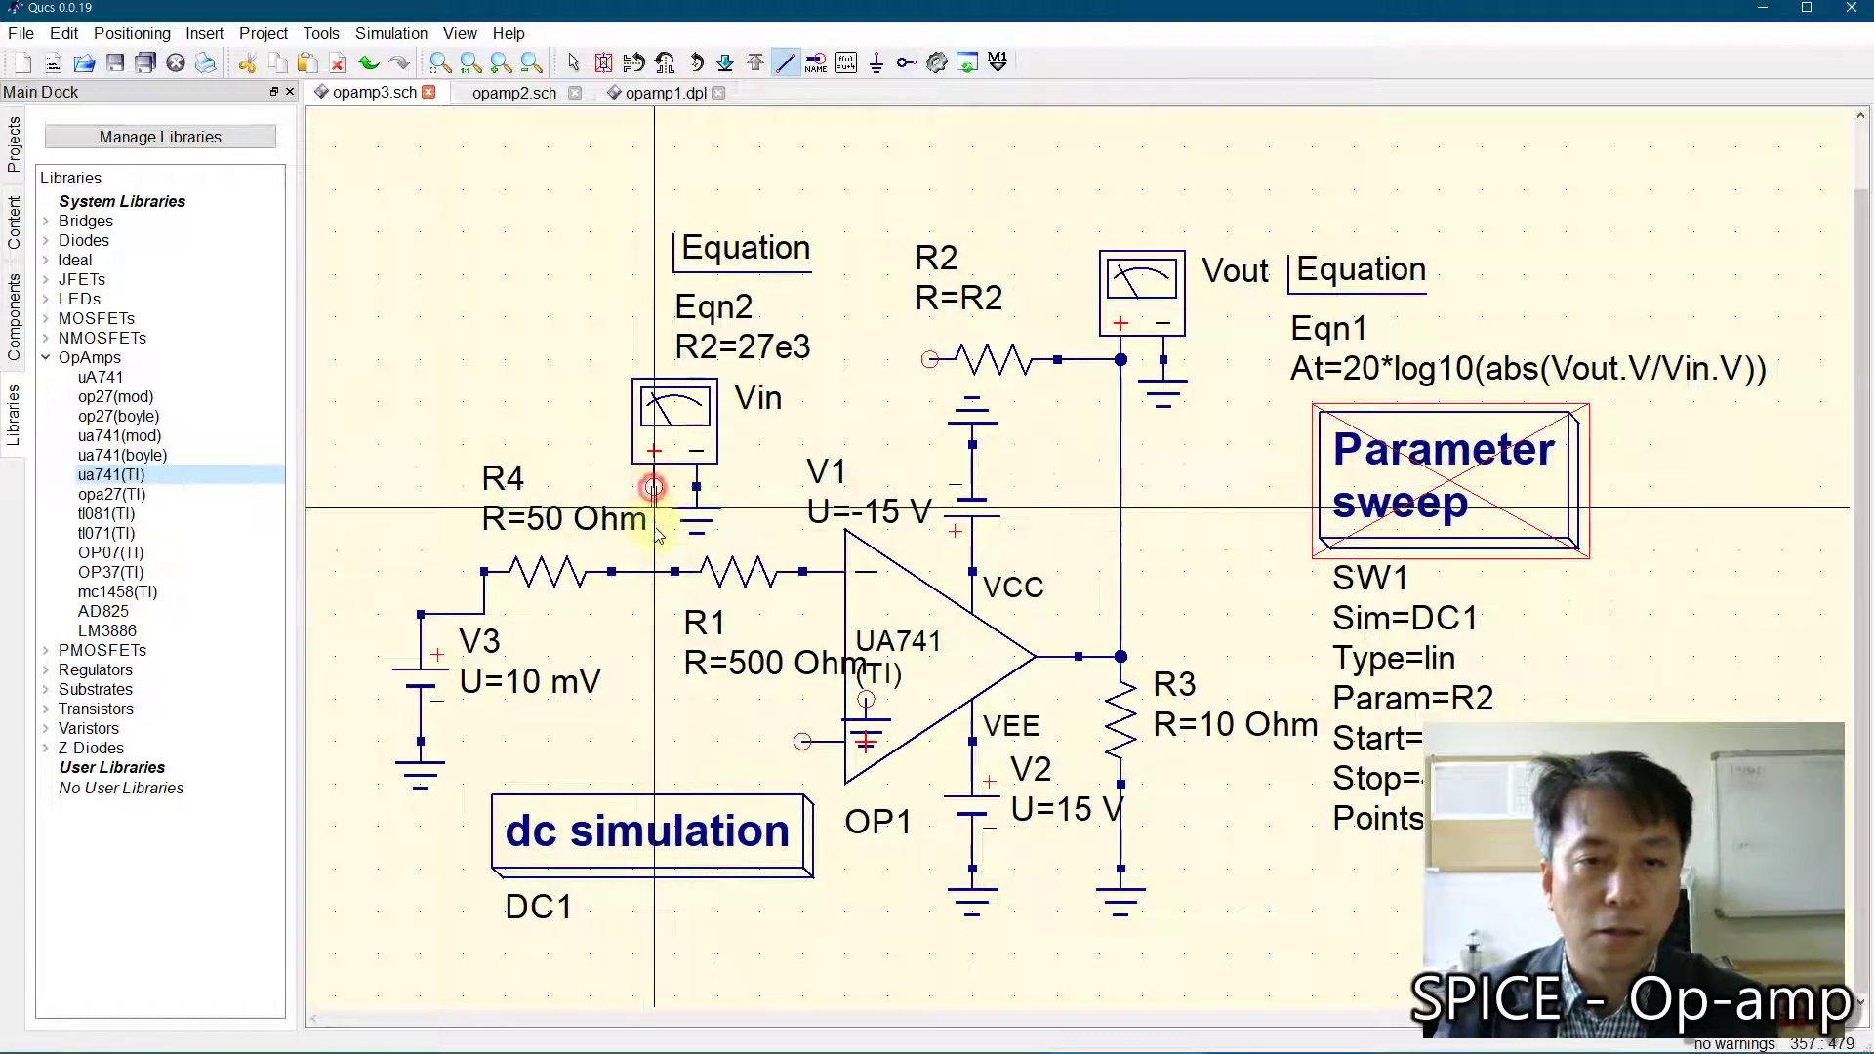
{"action": "left_click", "coordinate": [651, 571]}
{"action": "key", "text": "Delete"}
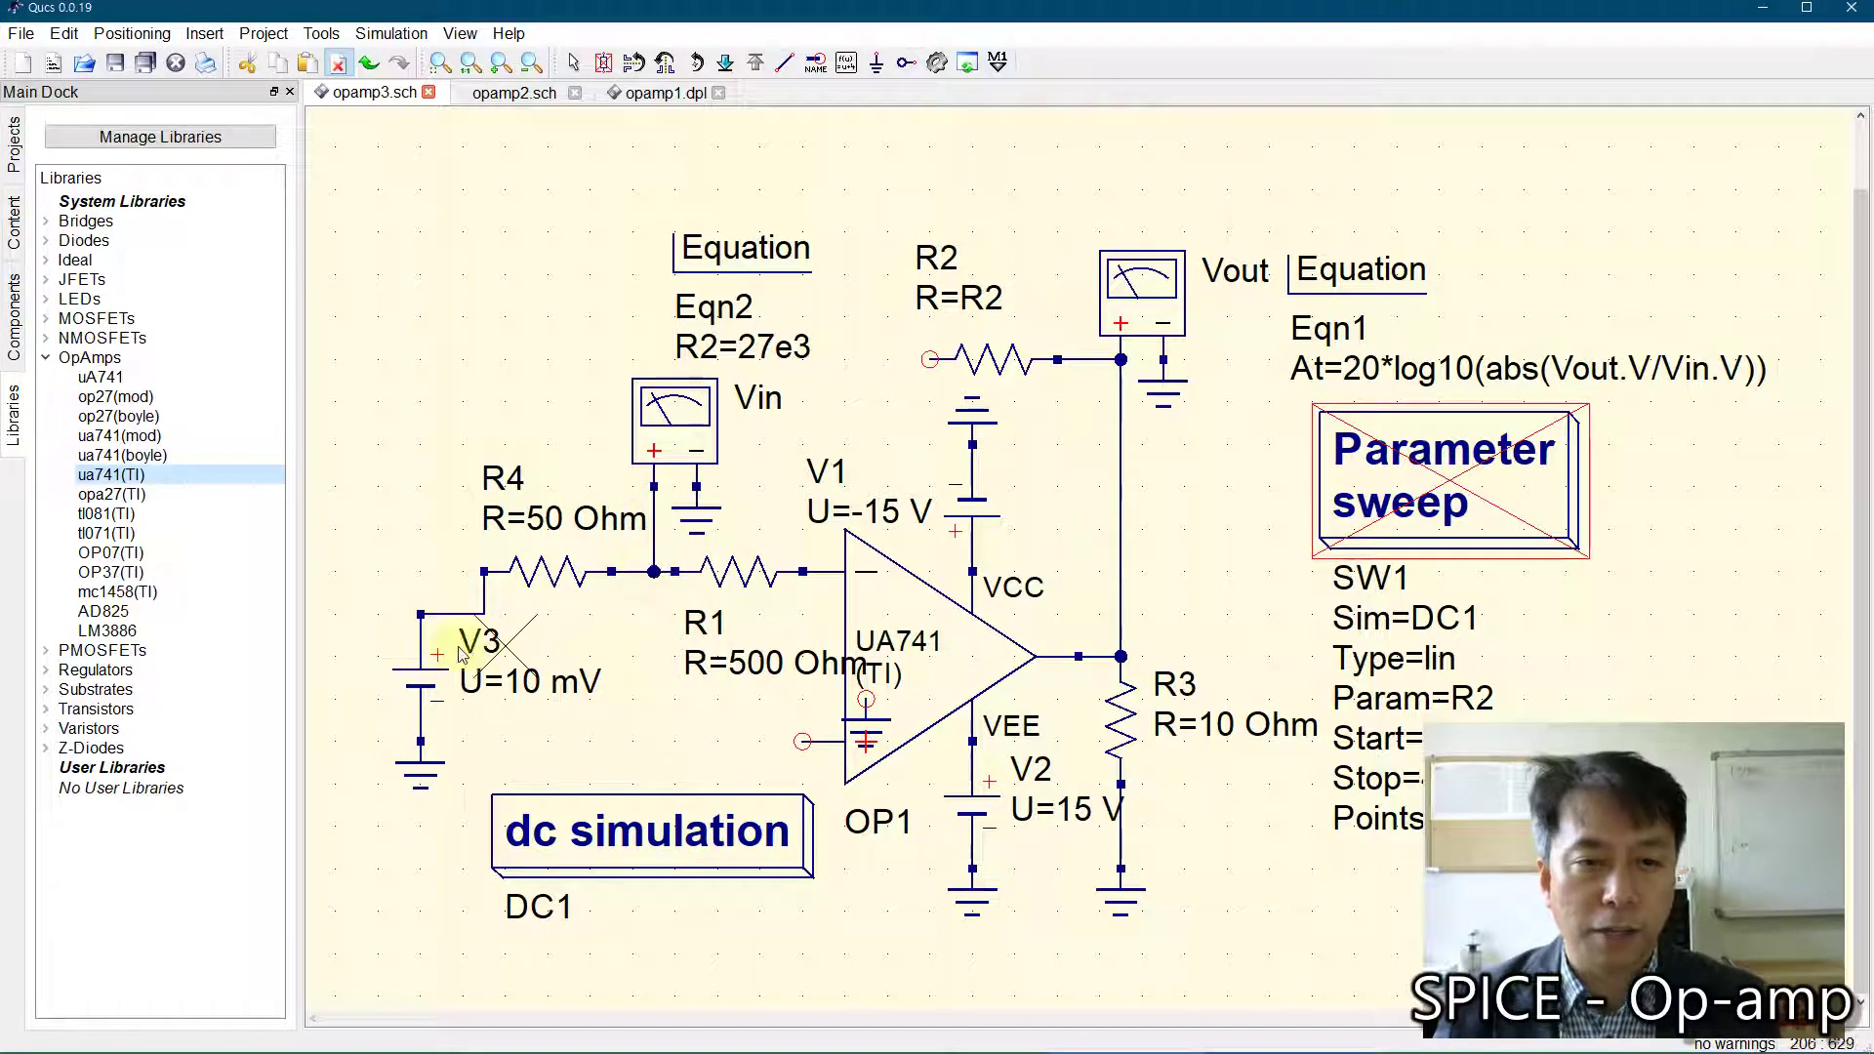
{"action": "key", "text": "Escape"}
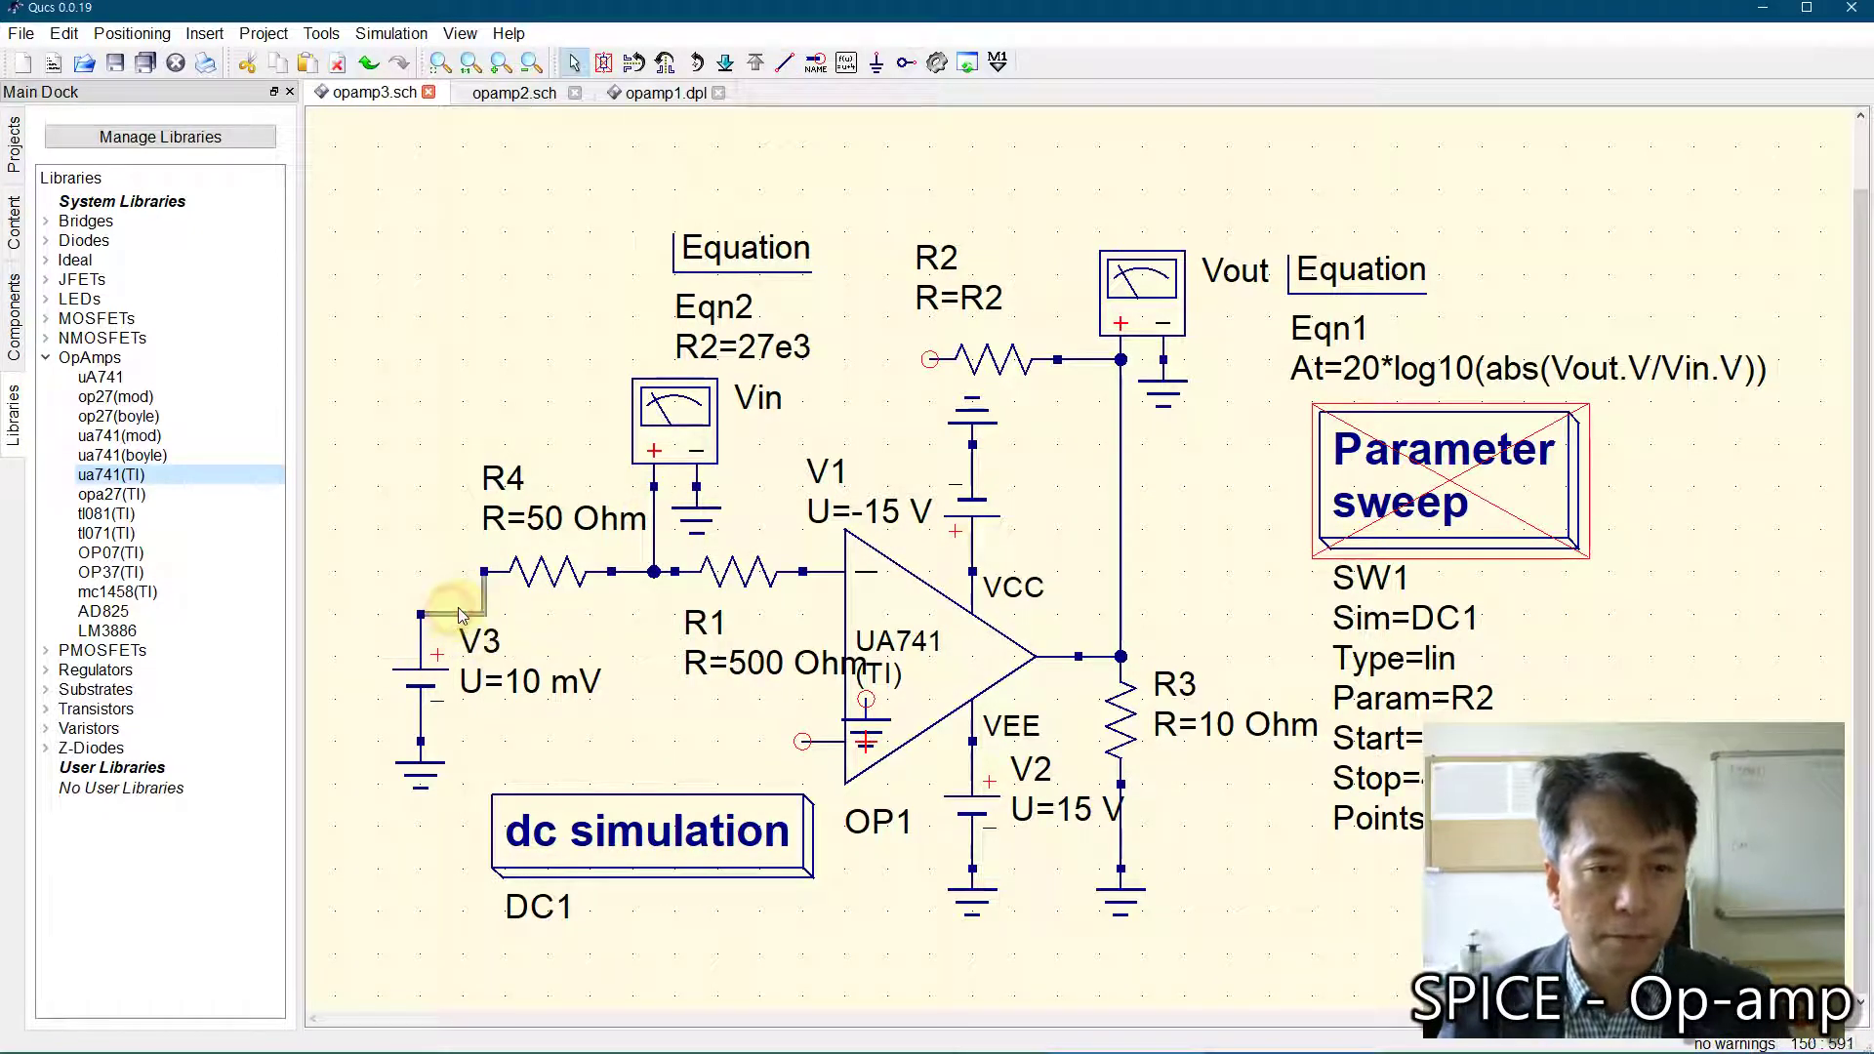
Step: Delete the stepped wire between source V3 and R4, including its leftover stub
{"action": "mouse_move", "coordinate": [443, 599]}
{"action": "left_mouse_down"}
{"action": "mouse_move", "coordinate": [454, 610]}
{"action": "mouse_move", "coordinate": [395, 600]}
{"action": "mouse_move", "coordinate": [436, 588]}
{"action": "left_mouse_up"}
{"action": "left_click", "coordinate": [433, 573]}
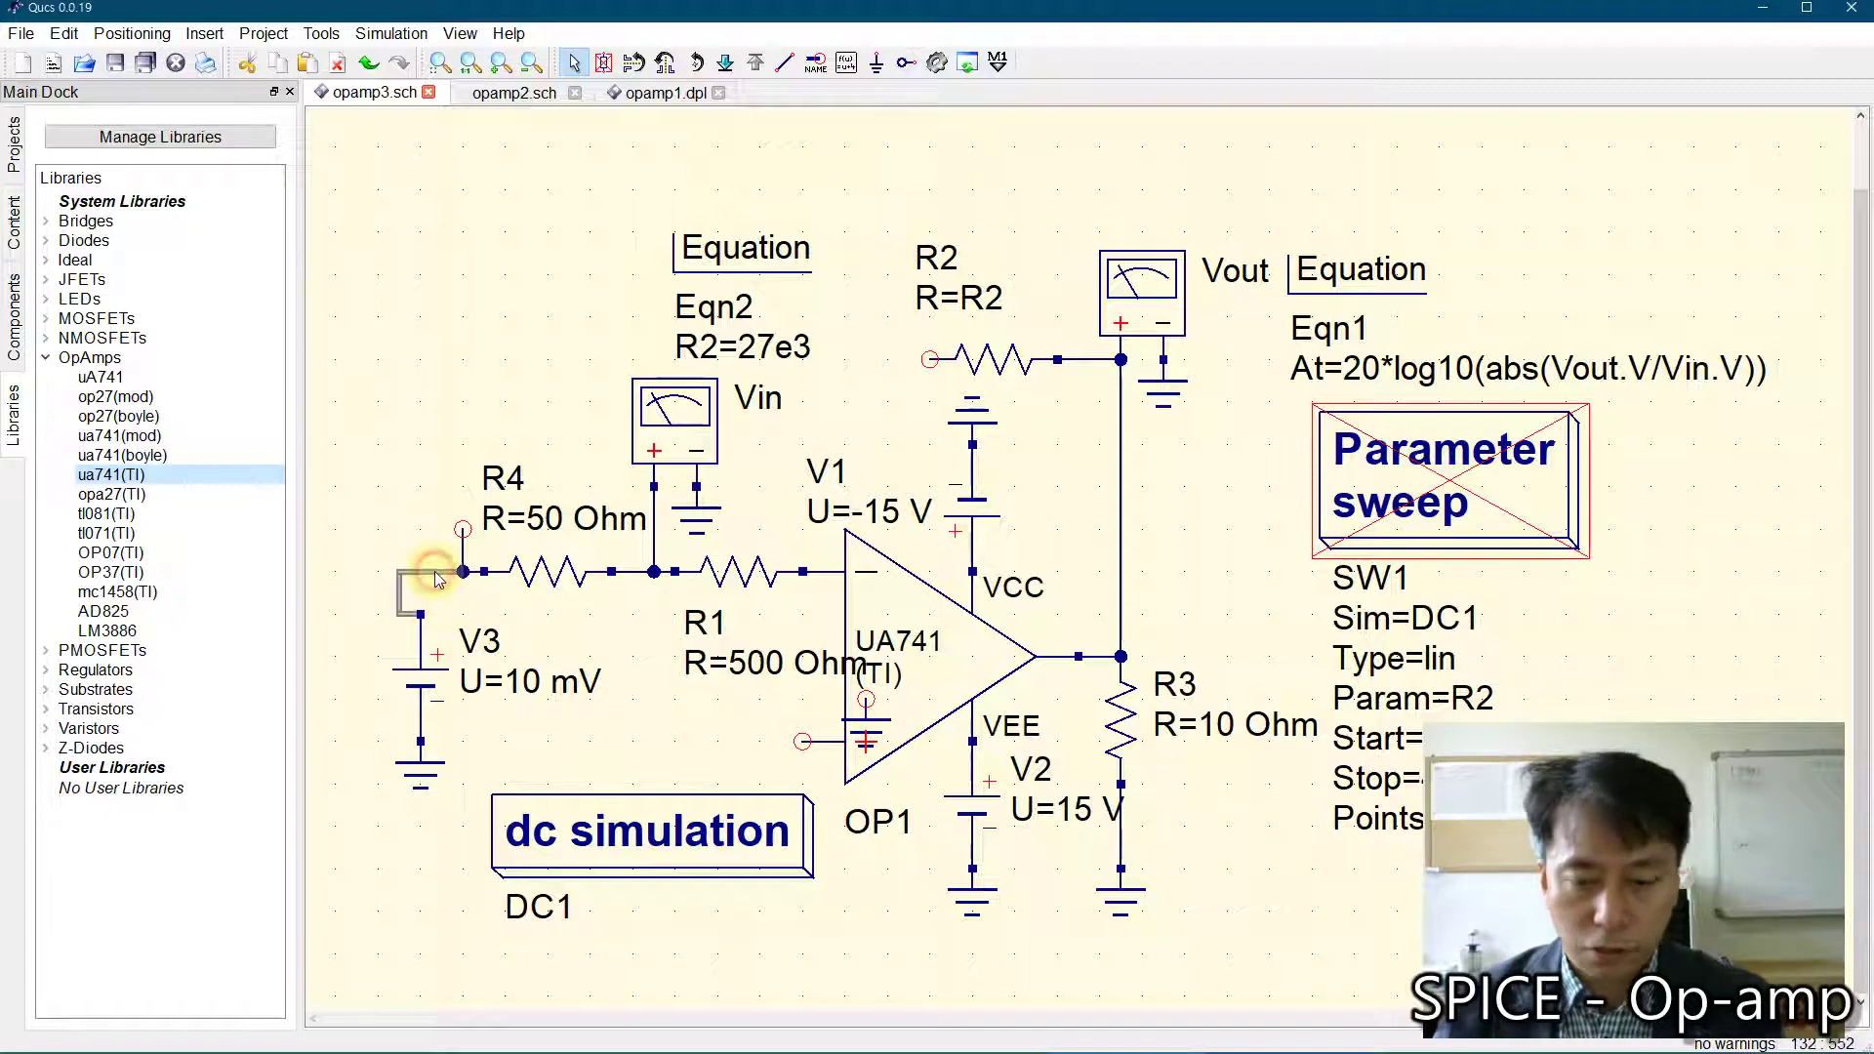
{"action": "key", "text": "Delete"}
{"action": "left_click", "coordinate": [463, 556]}
{"action": "key", "text": "Delete"}
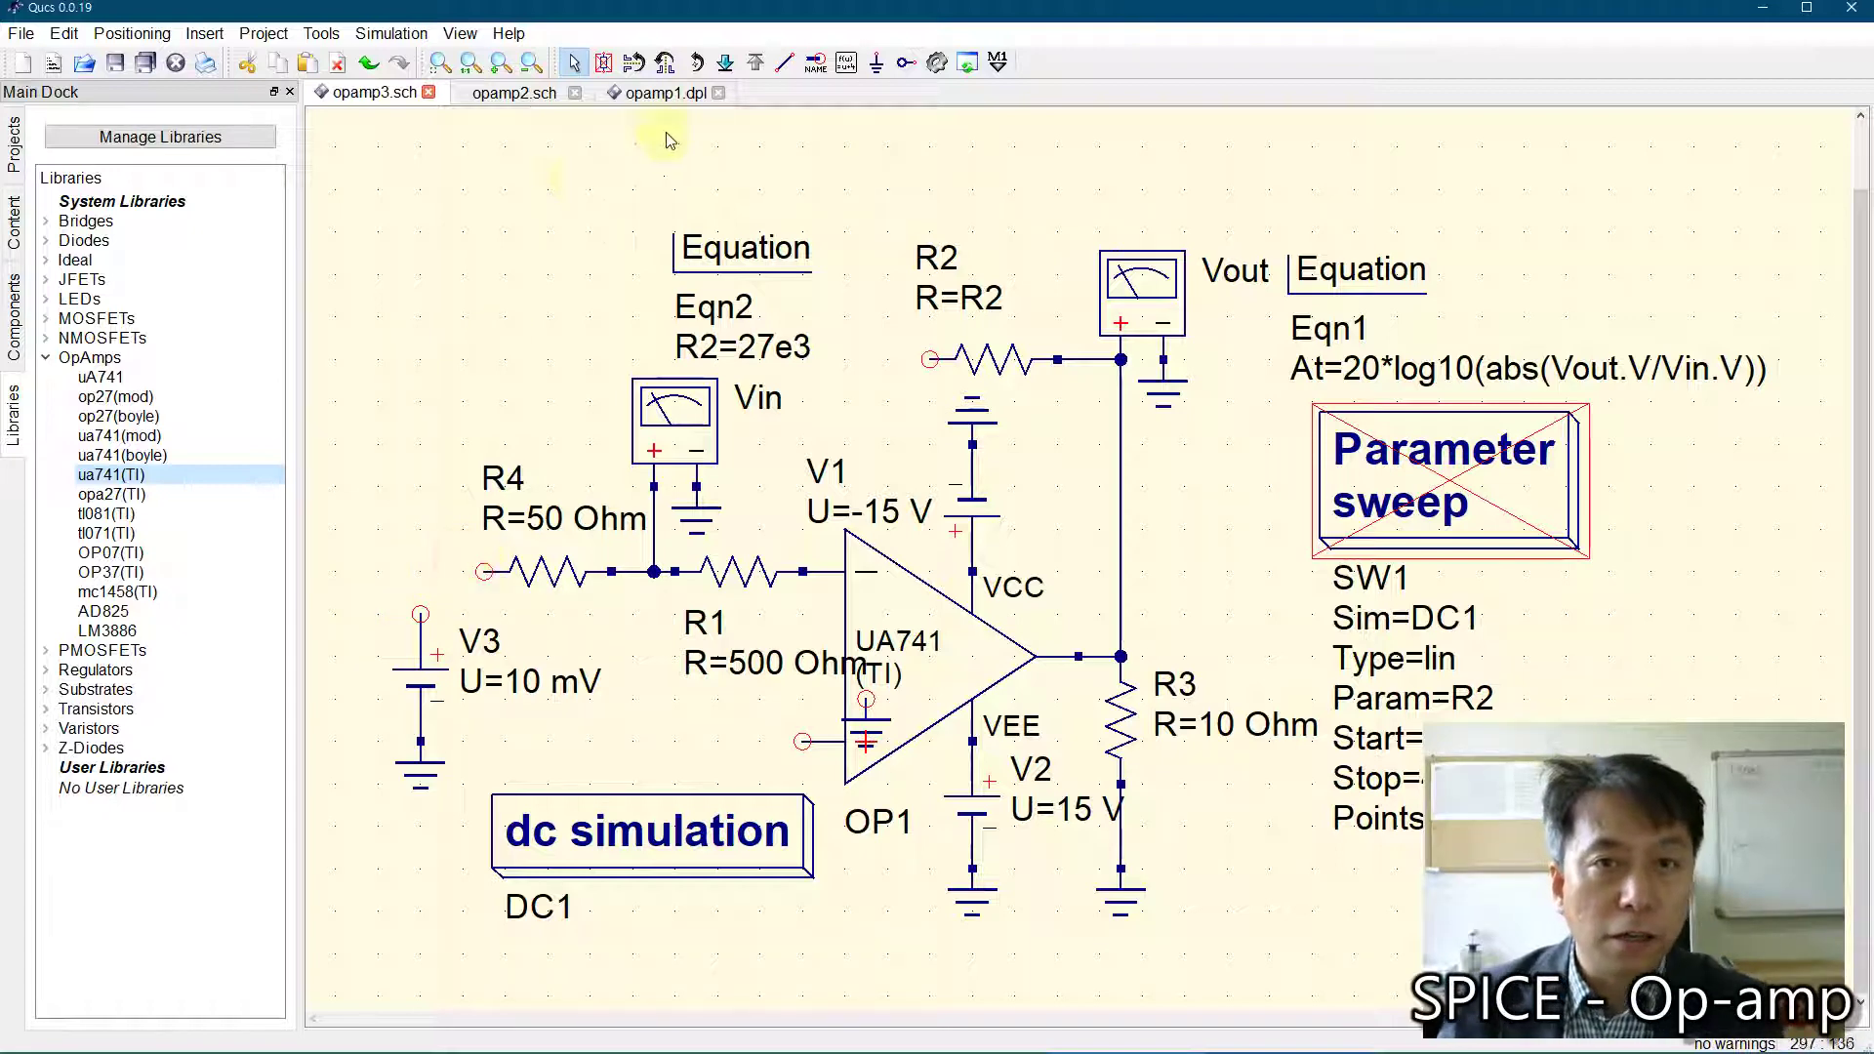
Step: Wire the free end of R4 to the positive terminal of V3 with a single right-angle corner
{"action": "left_click", "coordinate": [783, 63]}
{"action": "left_click", "coordinate": [484, 571]}
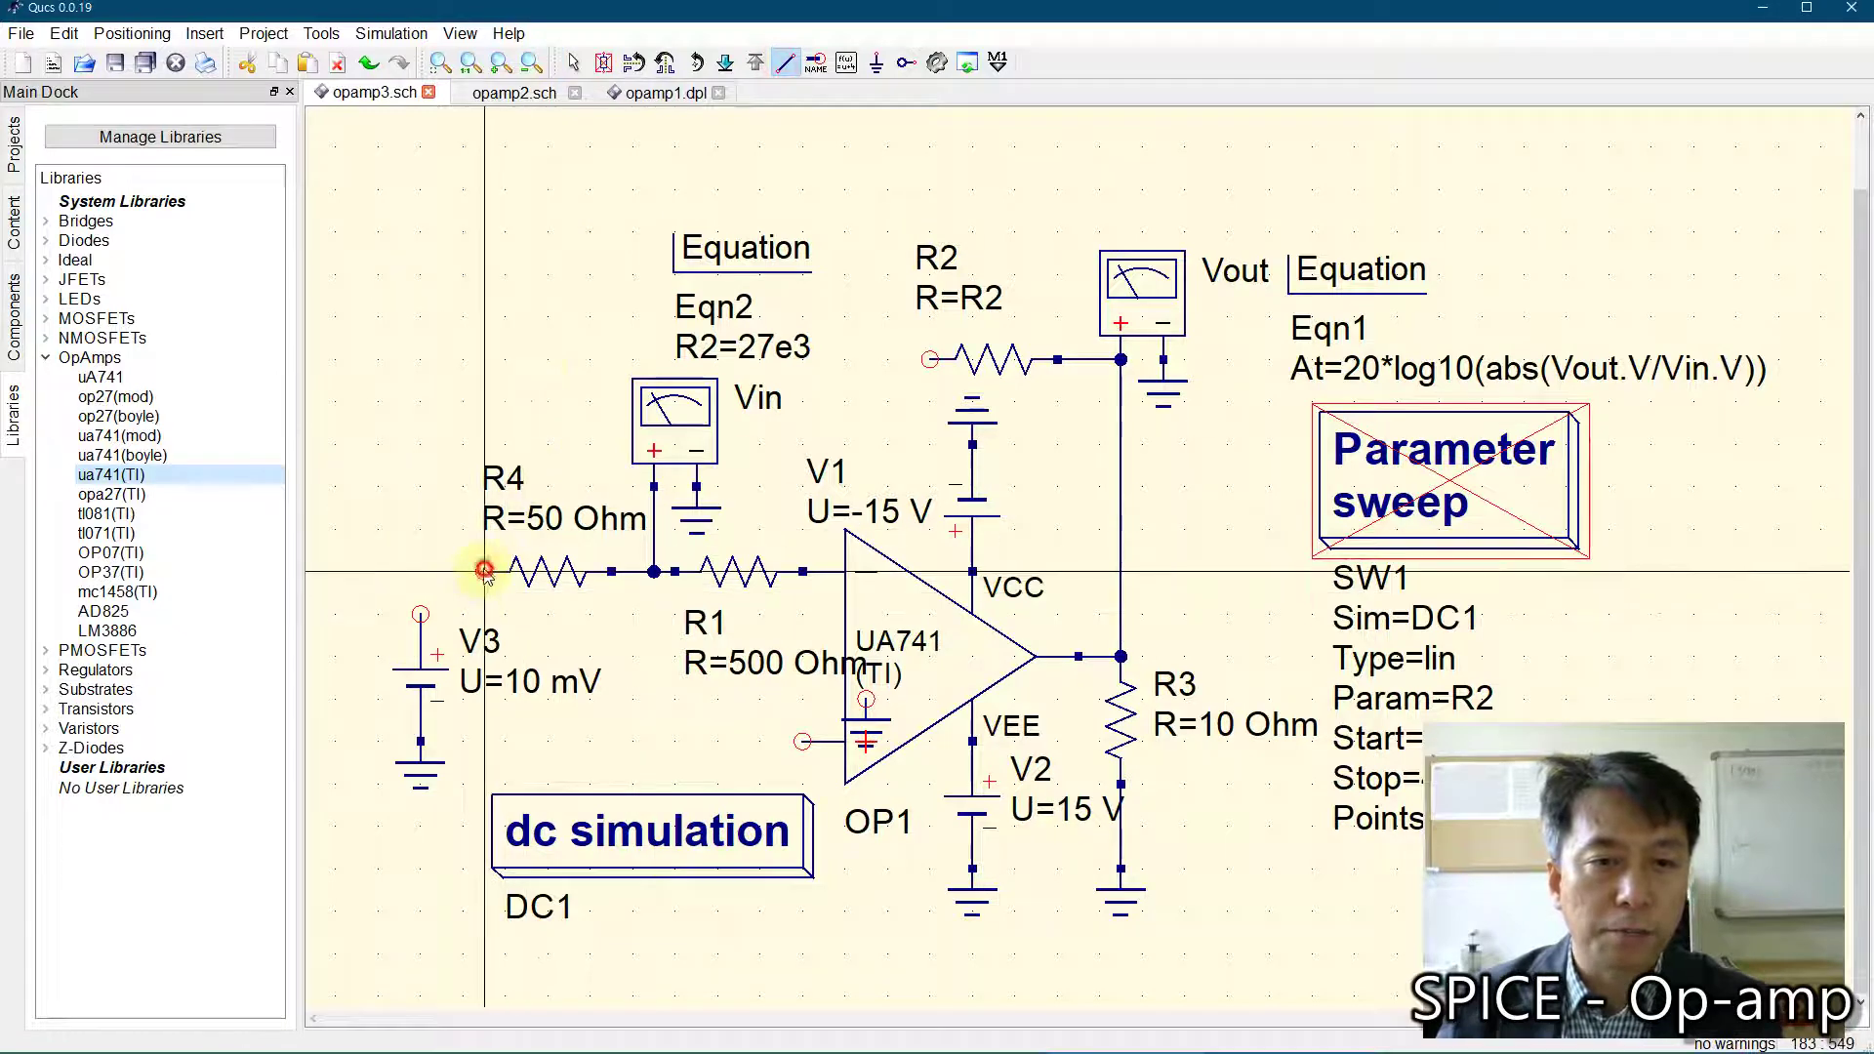
{"action": "left_click", "coordinate": [423, 574]}
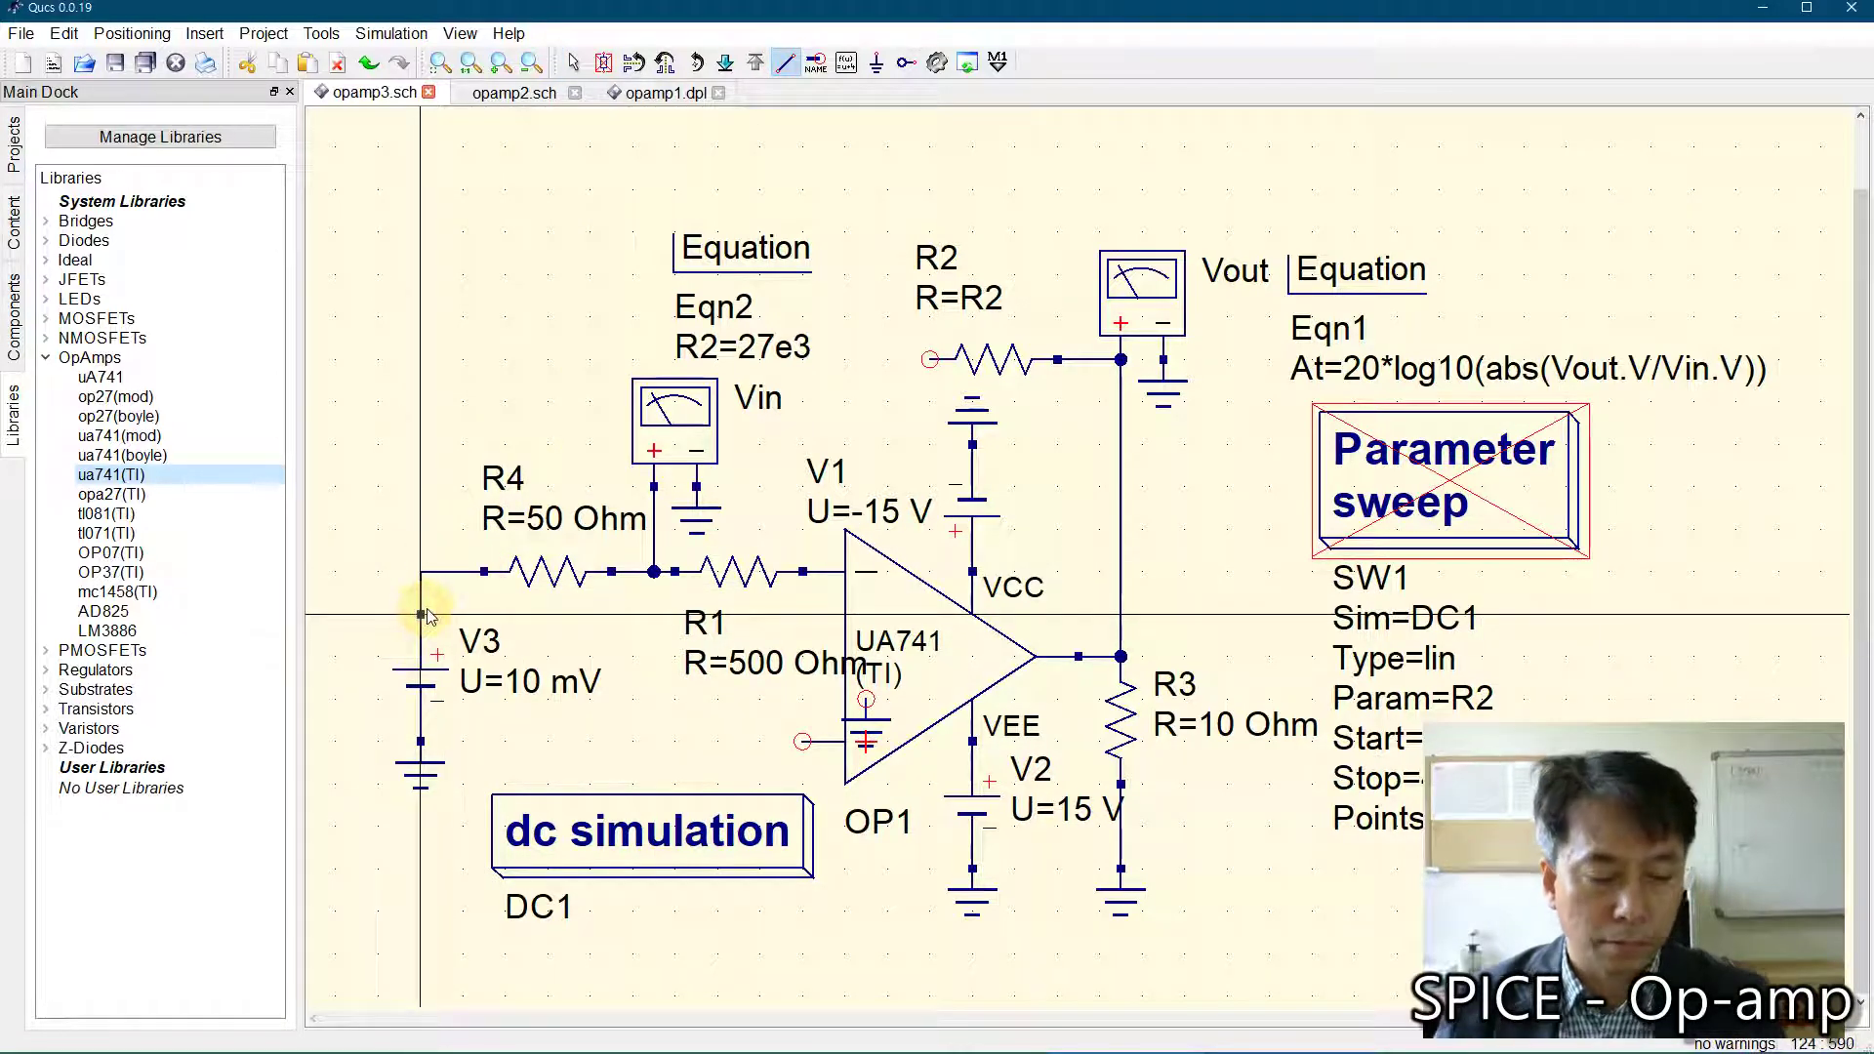
{"action": "left_click", "coordinate": [420, 615]}
{"action": "key", "text": "Escape"}
Step: Move the ground symbol overlapping the UA741 onto the op-amp's non-inverting input
{"action": "left_click", "coordinate": [866, 717]}
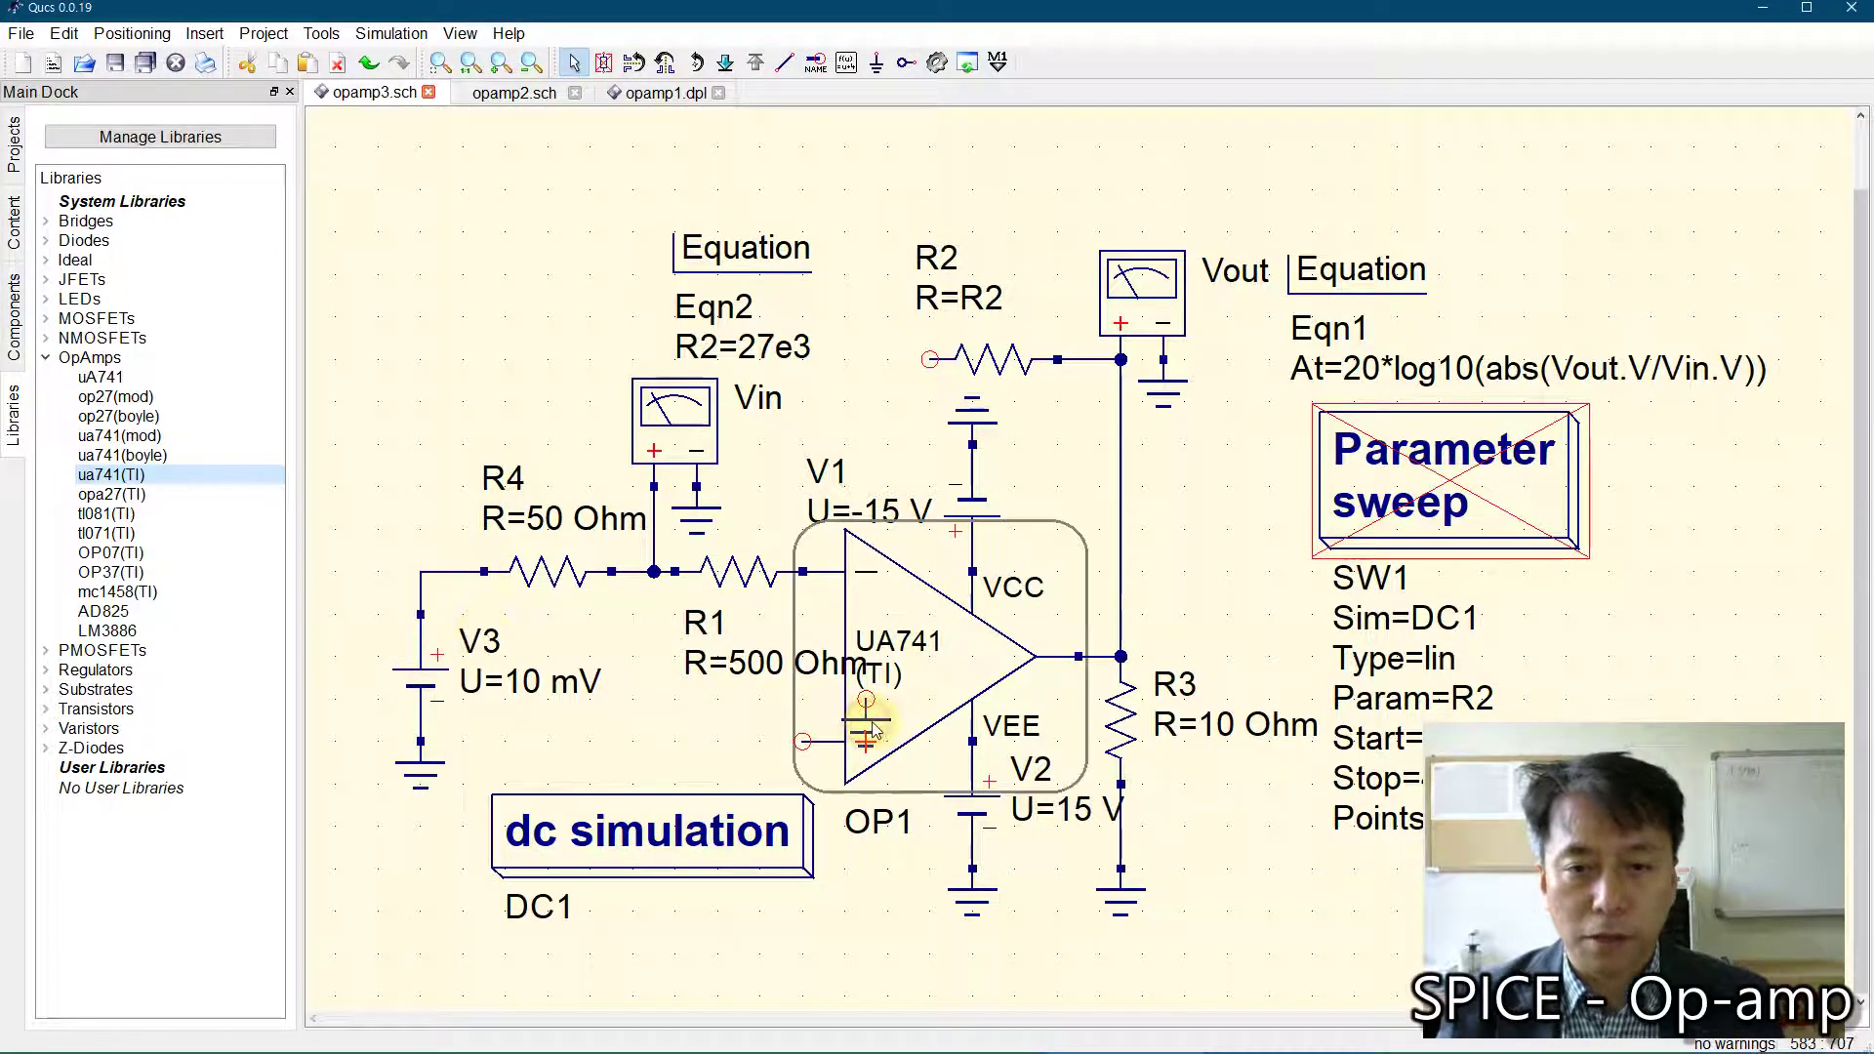
{"action": "left_click", "coordinate": [728, 699]}
{"action": "left_click_drag", "start_coordinate": [724, 692], "coordinate": [944, 788]}
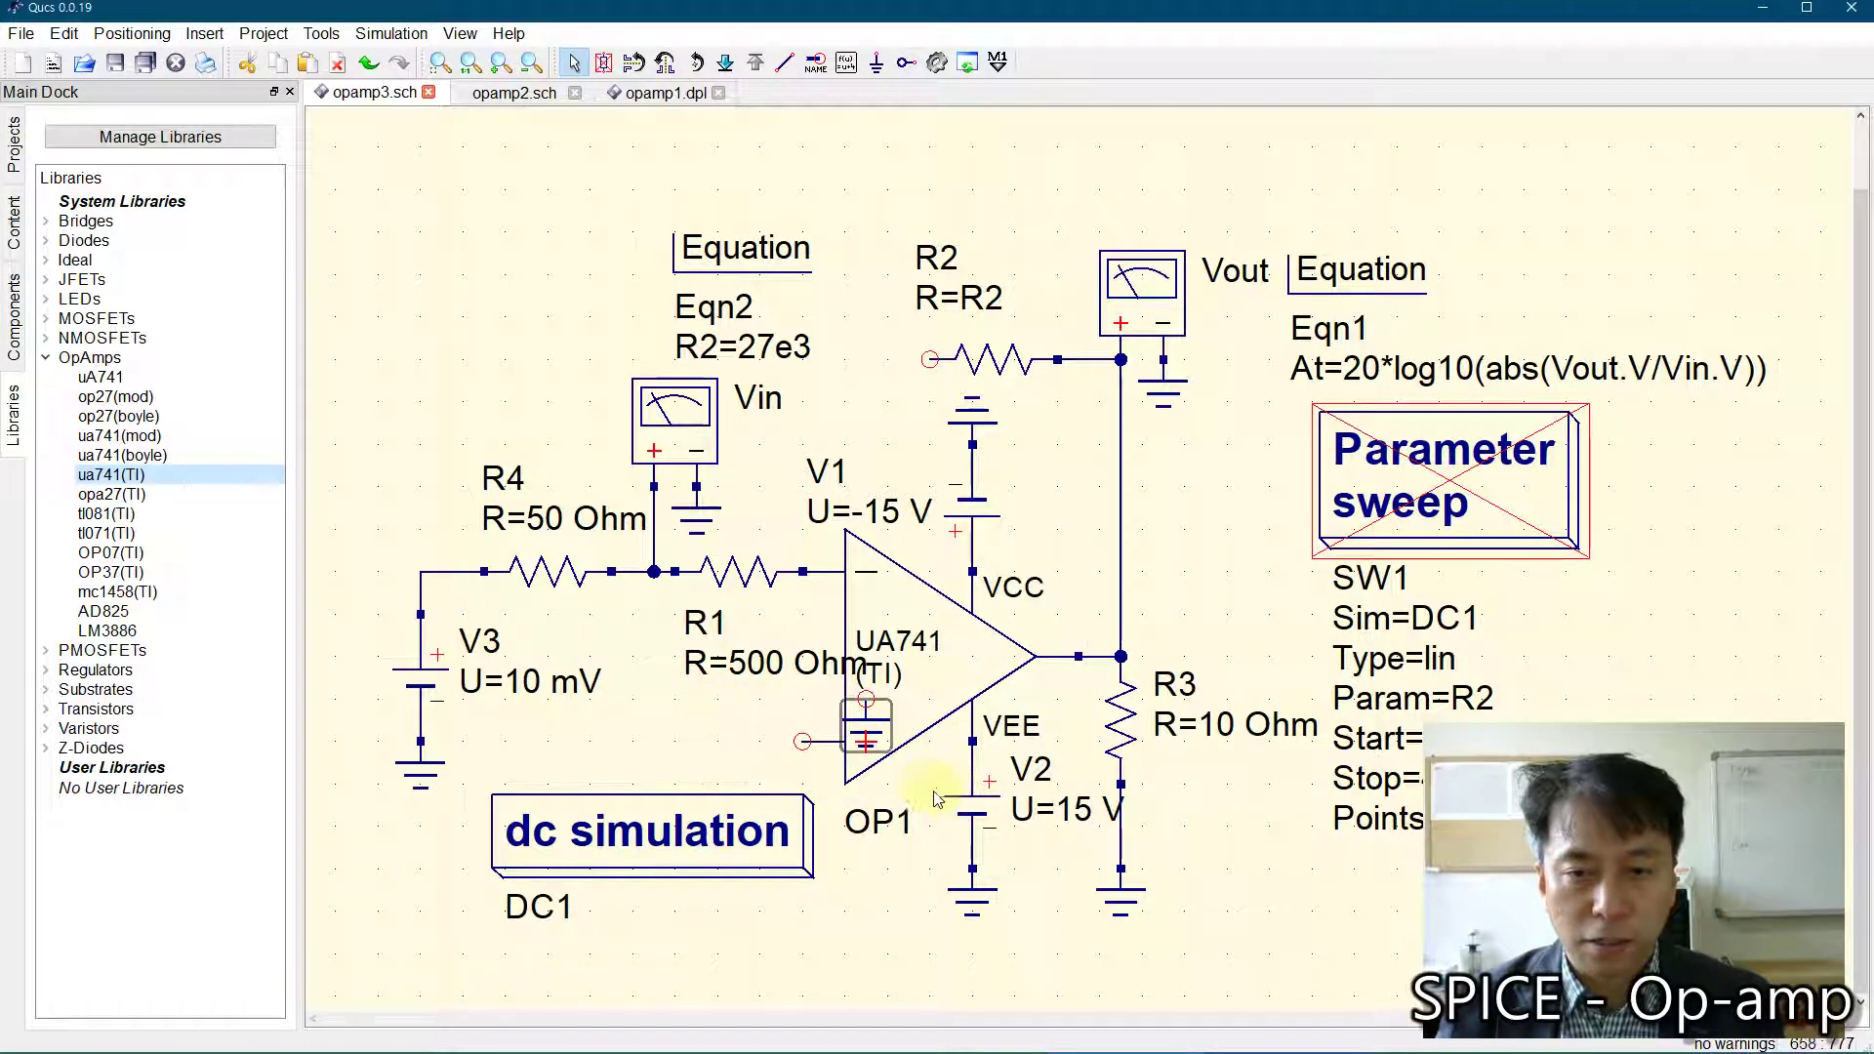
{"action": "key", "text": "Left"}
{"action": "key", "text": "Left"}
{"action": "key", "text": "Left"}
{"action": "key", "text": "Left"}
{"action": "key", "text": "Down"}
{"action": "key", "text": "Down"}
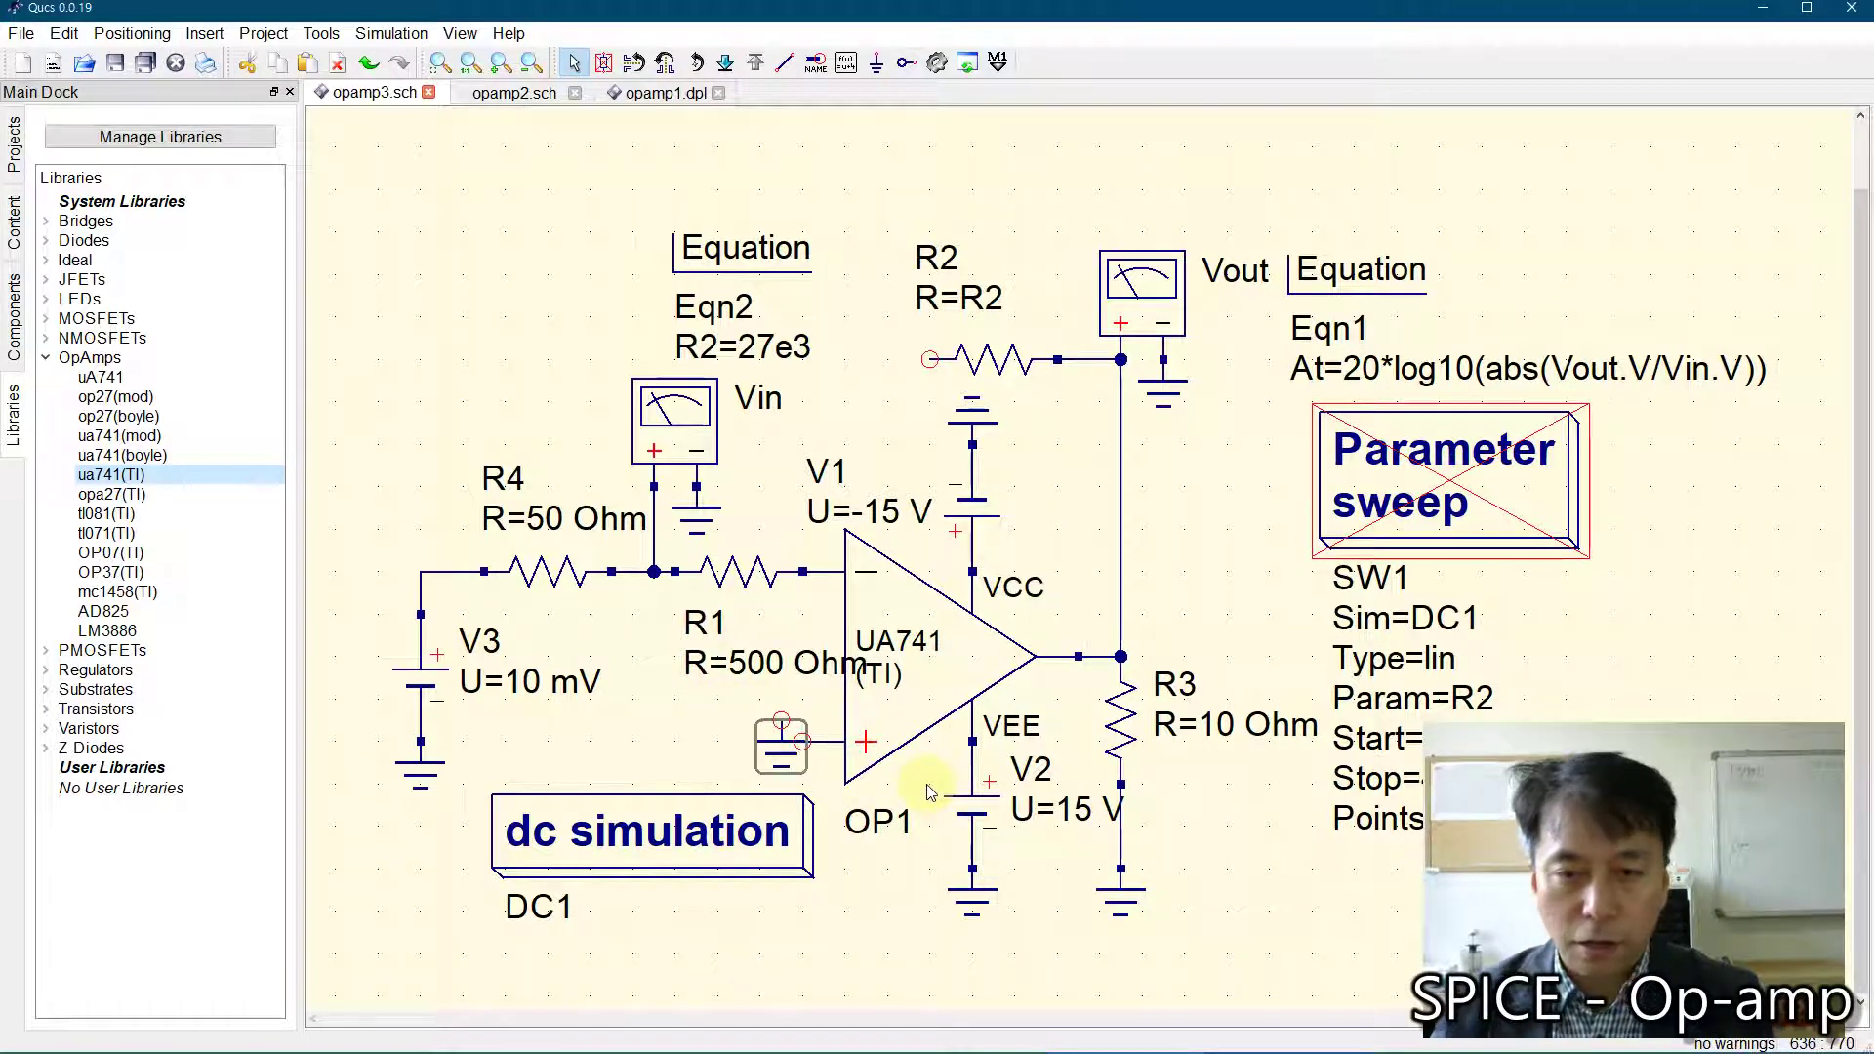
{"action": "key", "text": "Right"}
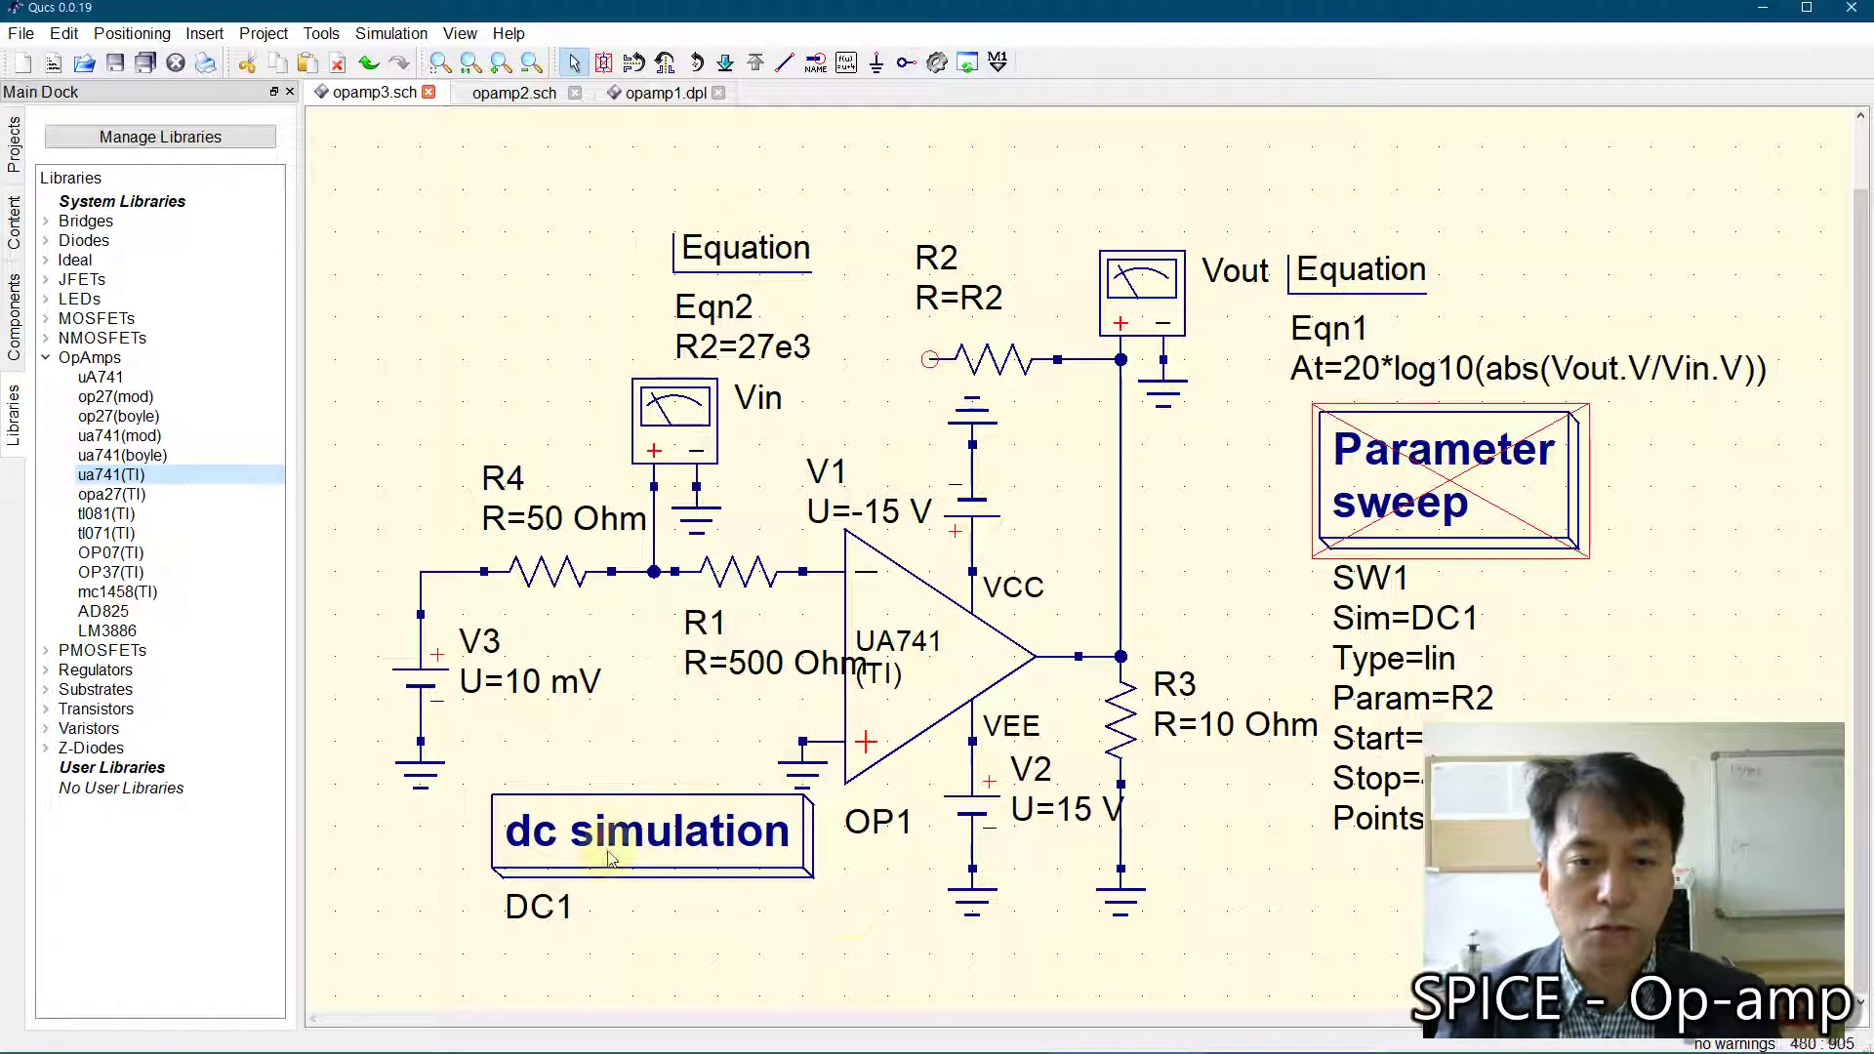
Step: Move the dc simulation block DC1 slightly down and left, away from the ground at the non-inverting input
{"action": "left_click", "coordinate": [571, 849]}
{"action": "left_click_drag", "start_coordinate": [571, 849], "coordinate": [508, 871]}
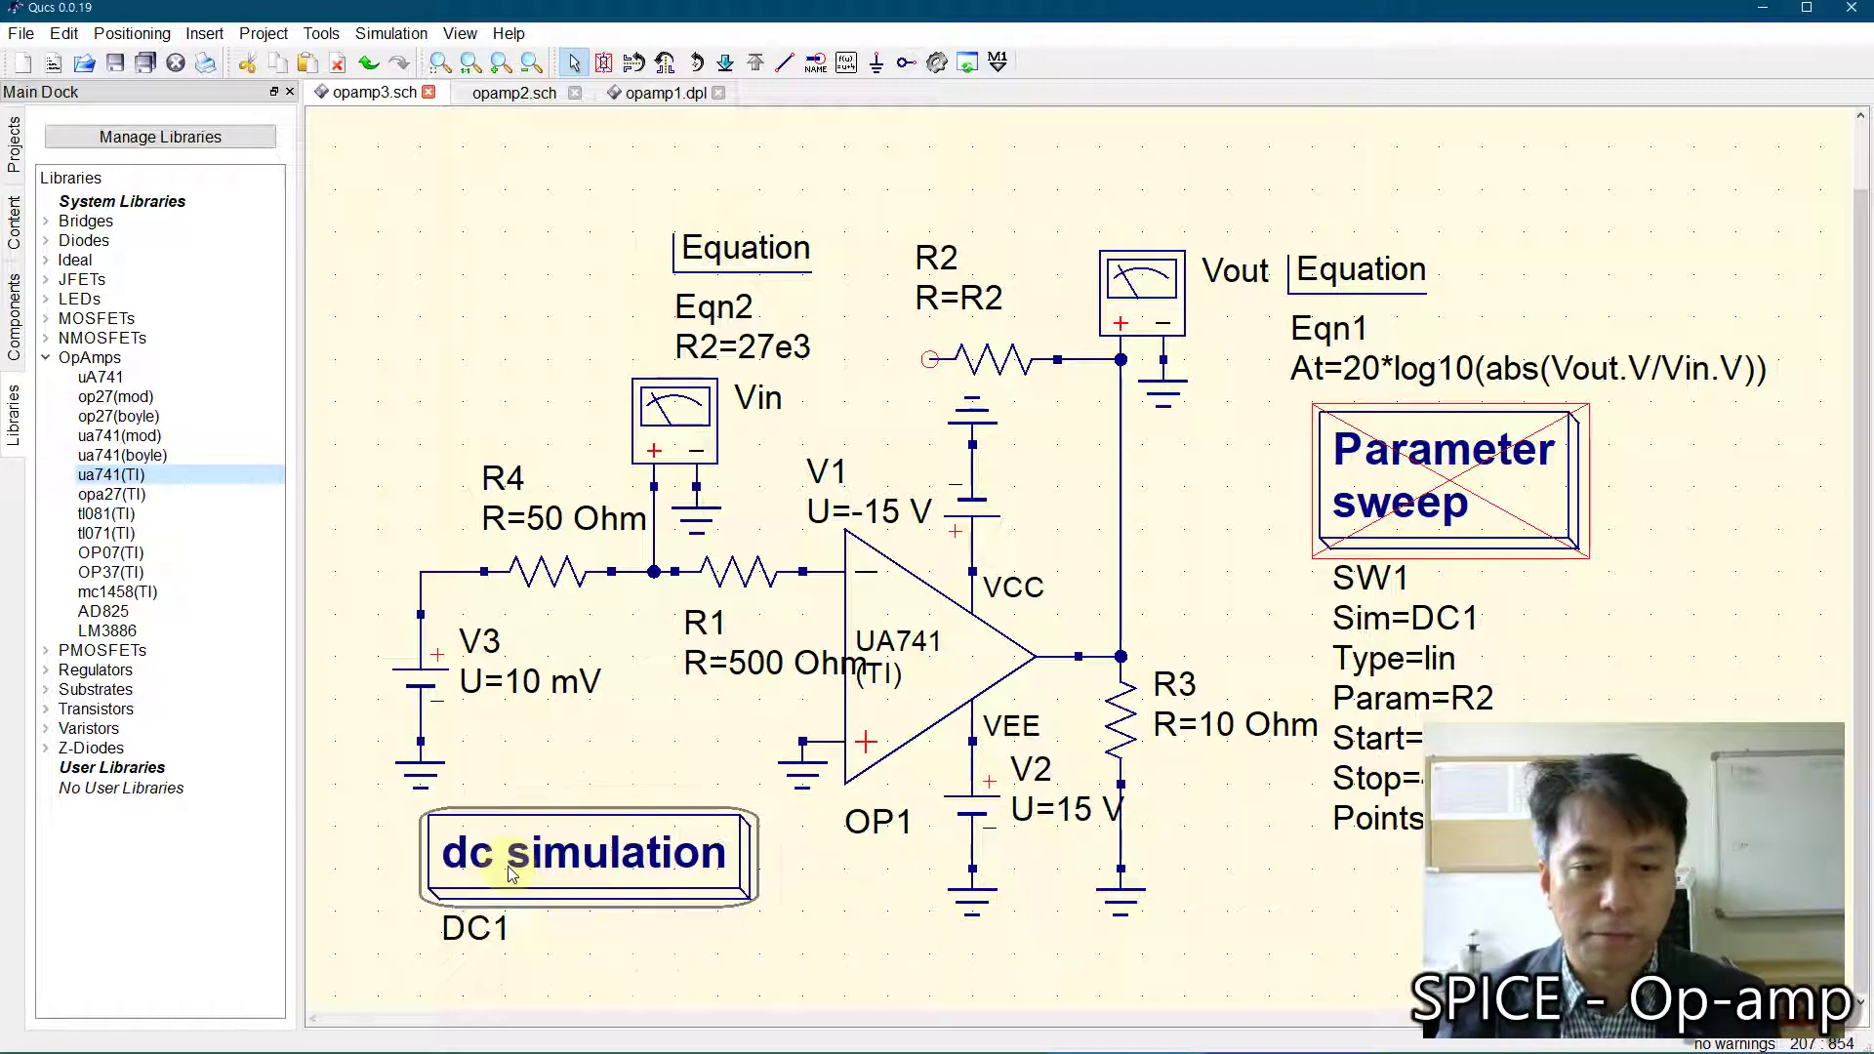
{"action": "left_click", "coordinate": [440, 64]}
{"action": "left_click", "coordinate": [450, 383]}
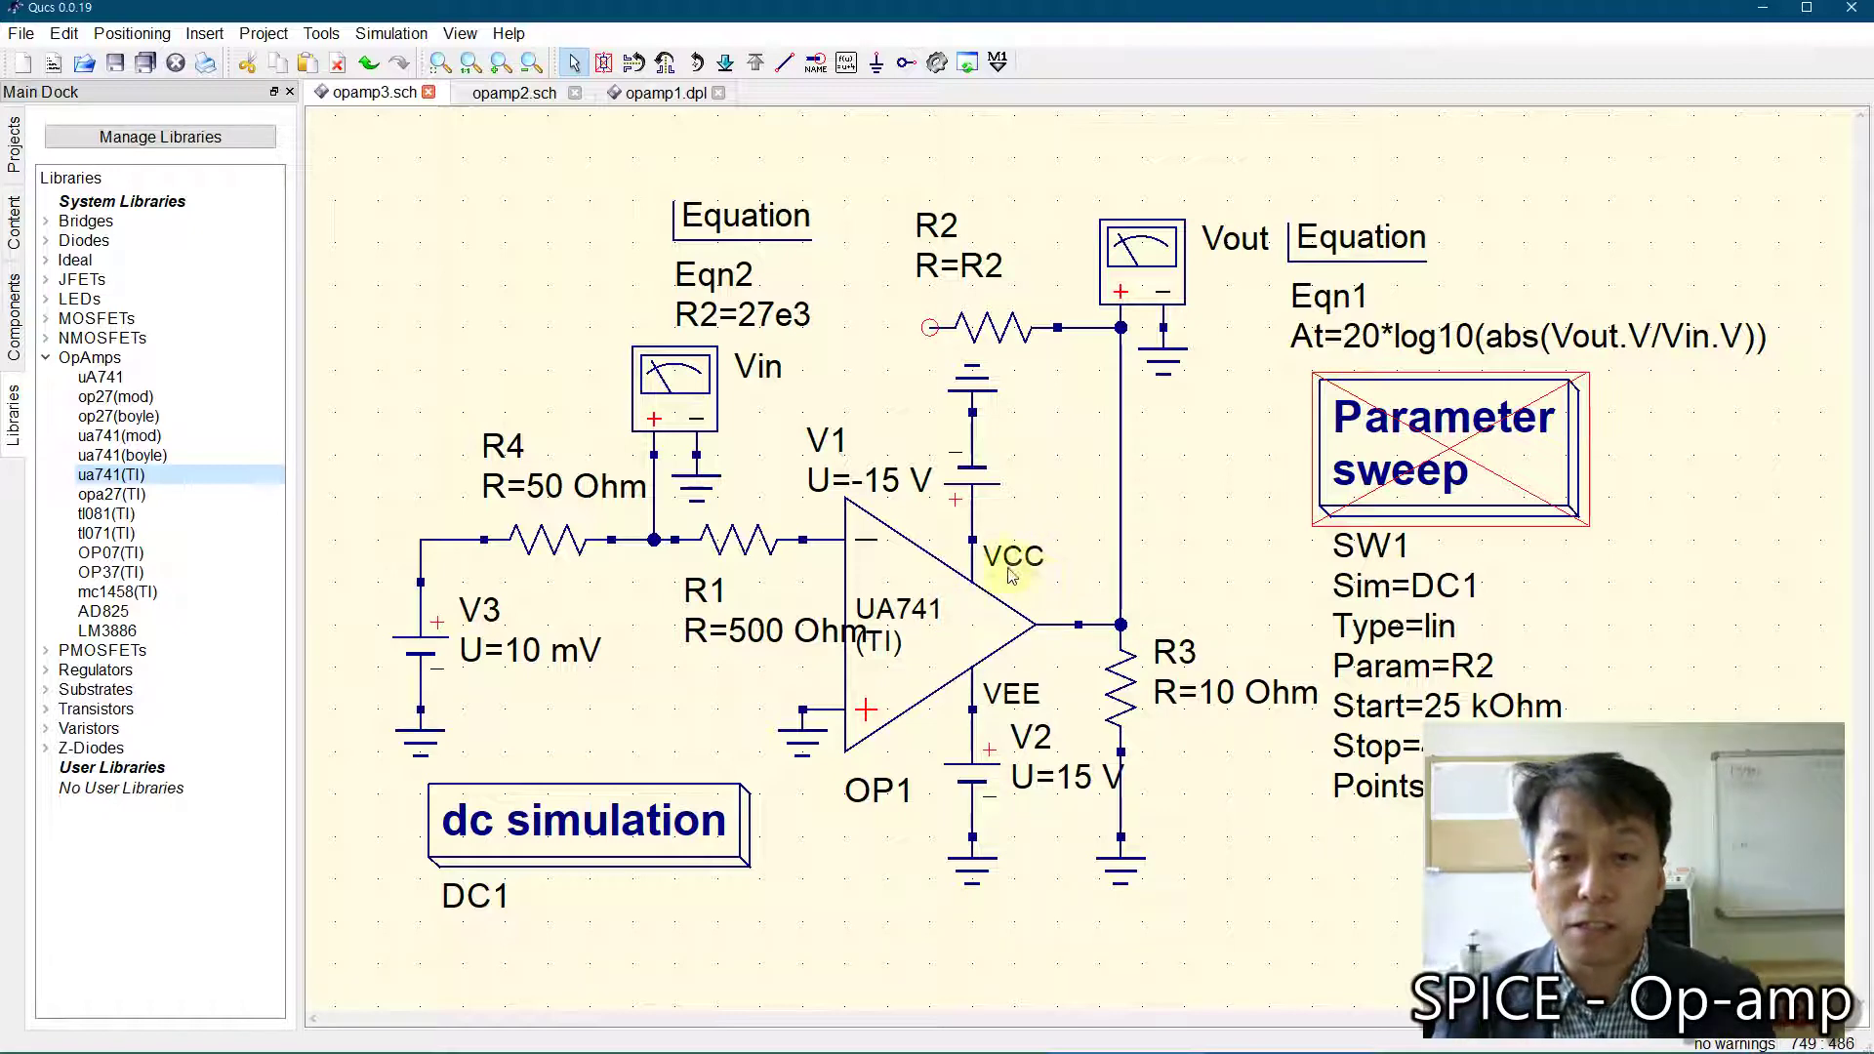
Step: Set the VCC supply V1 to 15 V and the VEE supply V2 to -15 V
{"action": "double_click", "coordinate": [974, 487]}
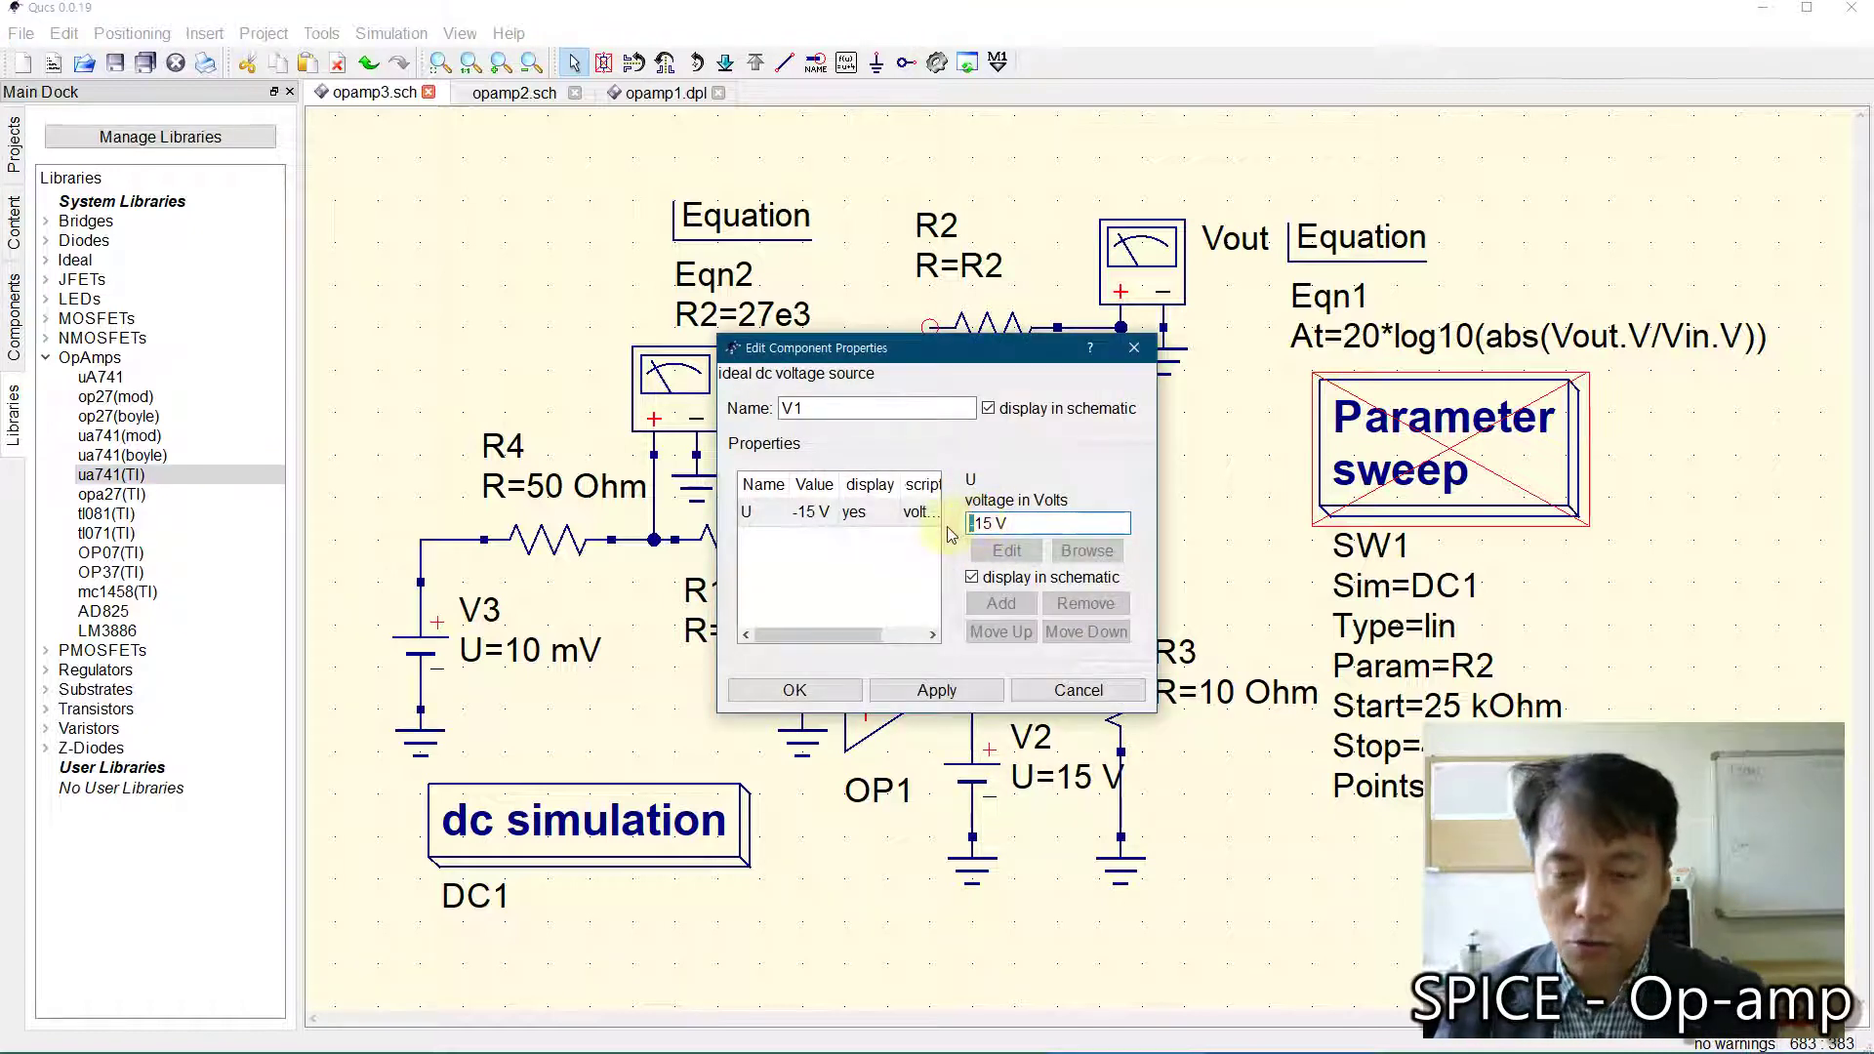
{"action": "key", "text": "Delete"}
{"action": "left_click", "coordinate": [795, 690]}
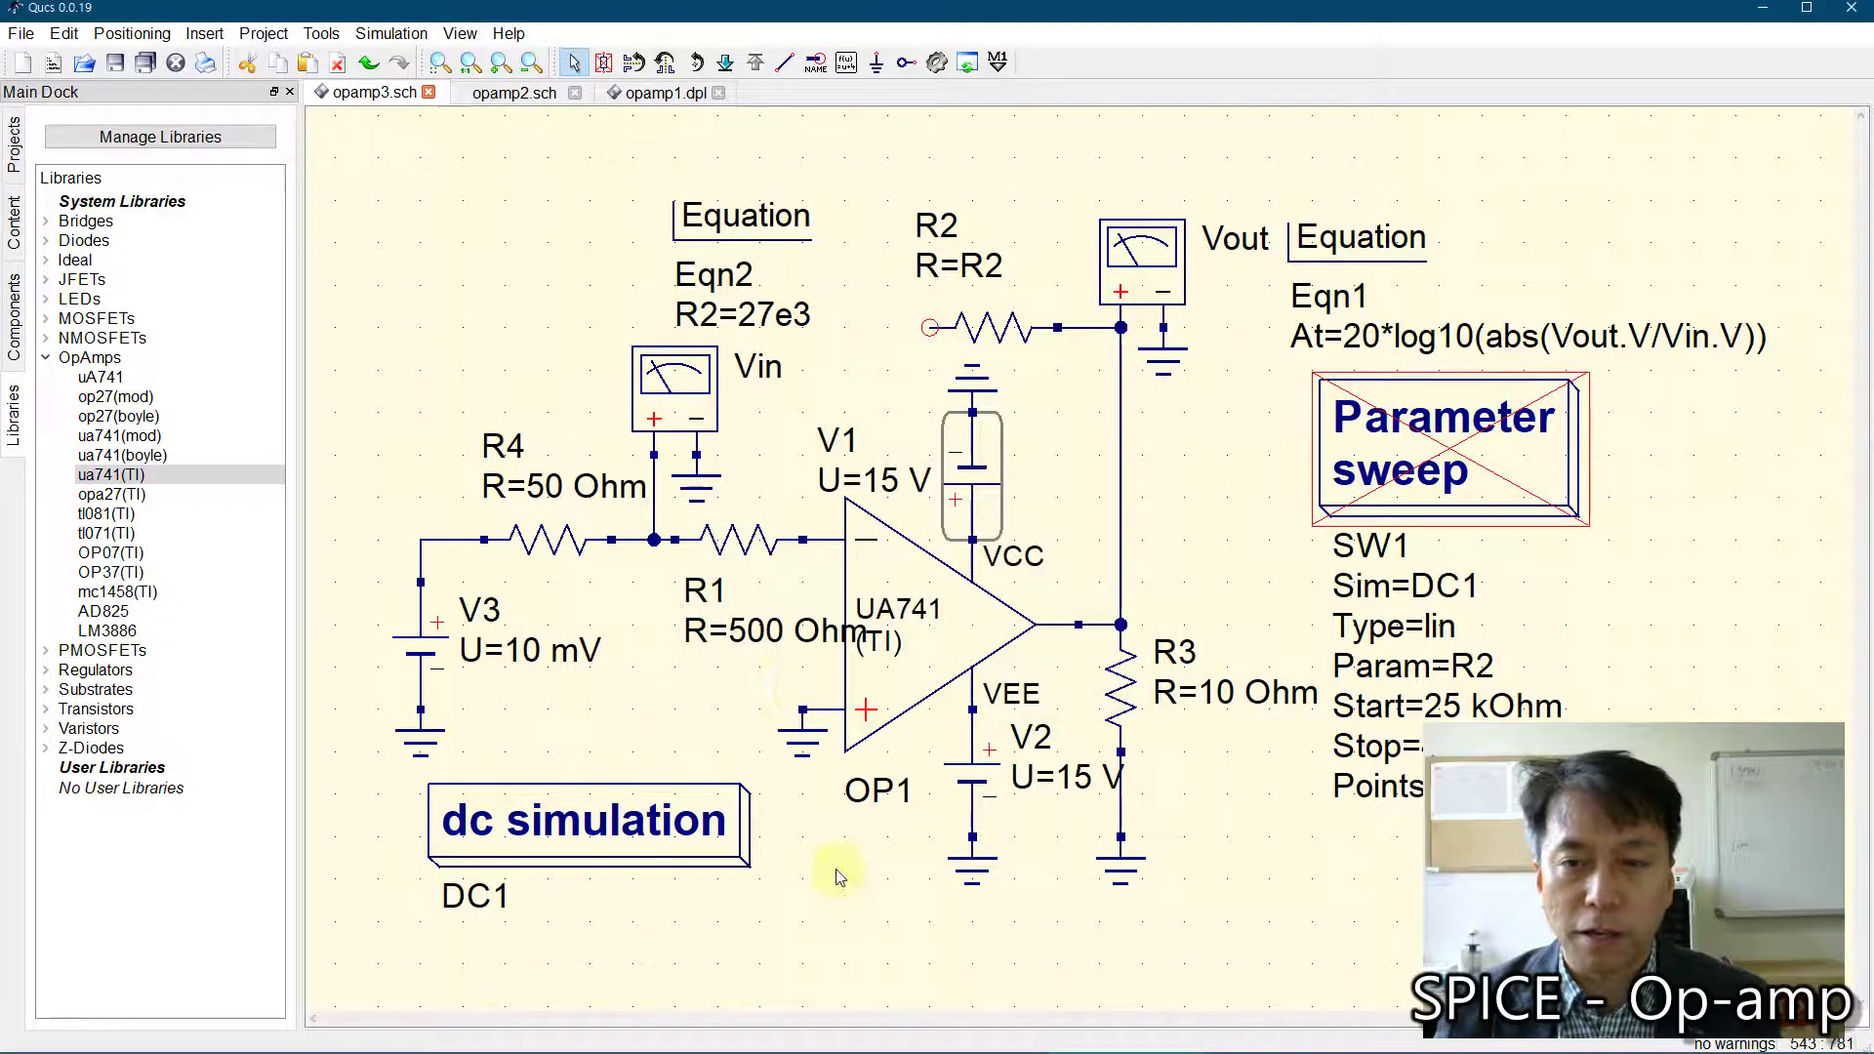
{"action": "double_click", "coordinate": [973, 781]}
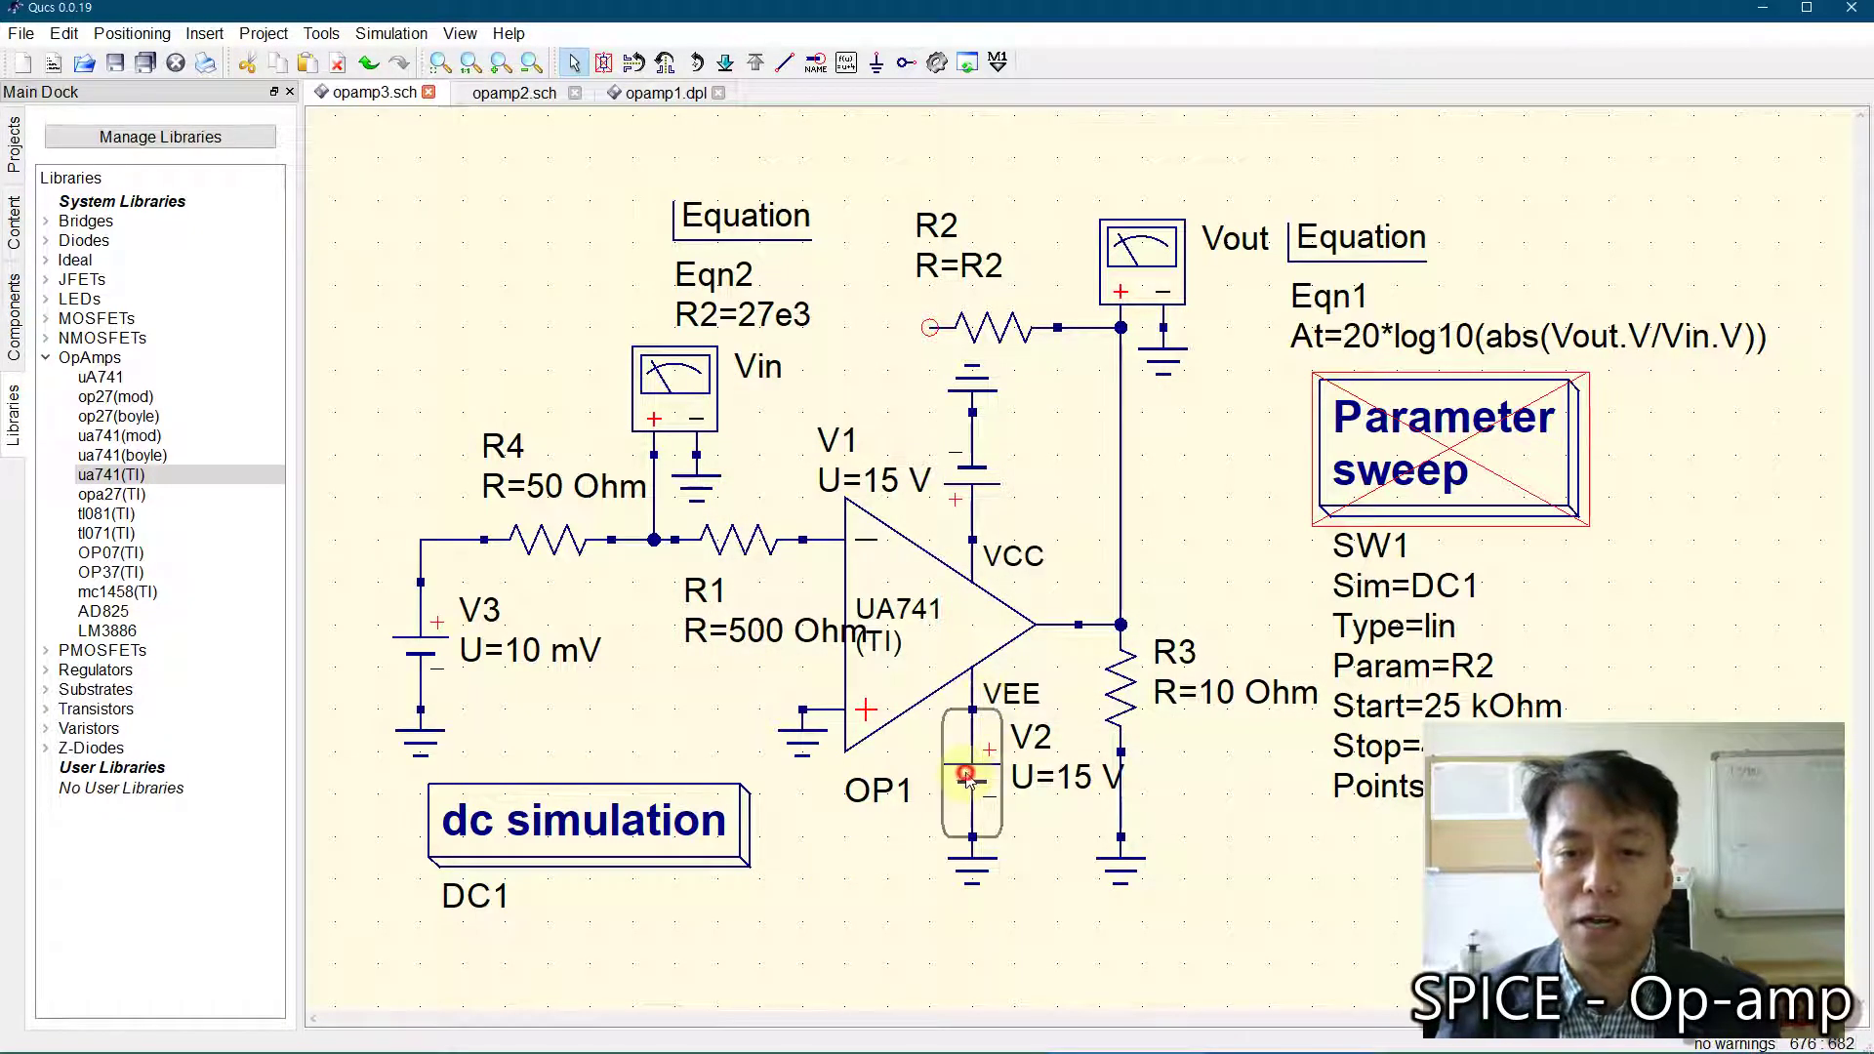
{"action": "left_click", "coordinate": [971, 523]}
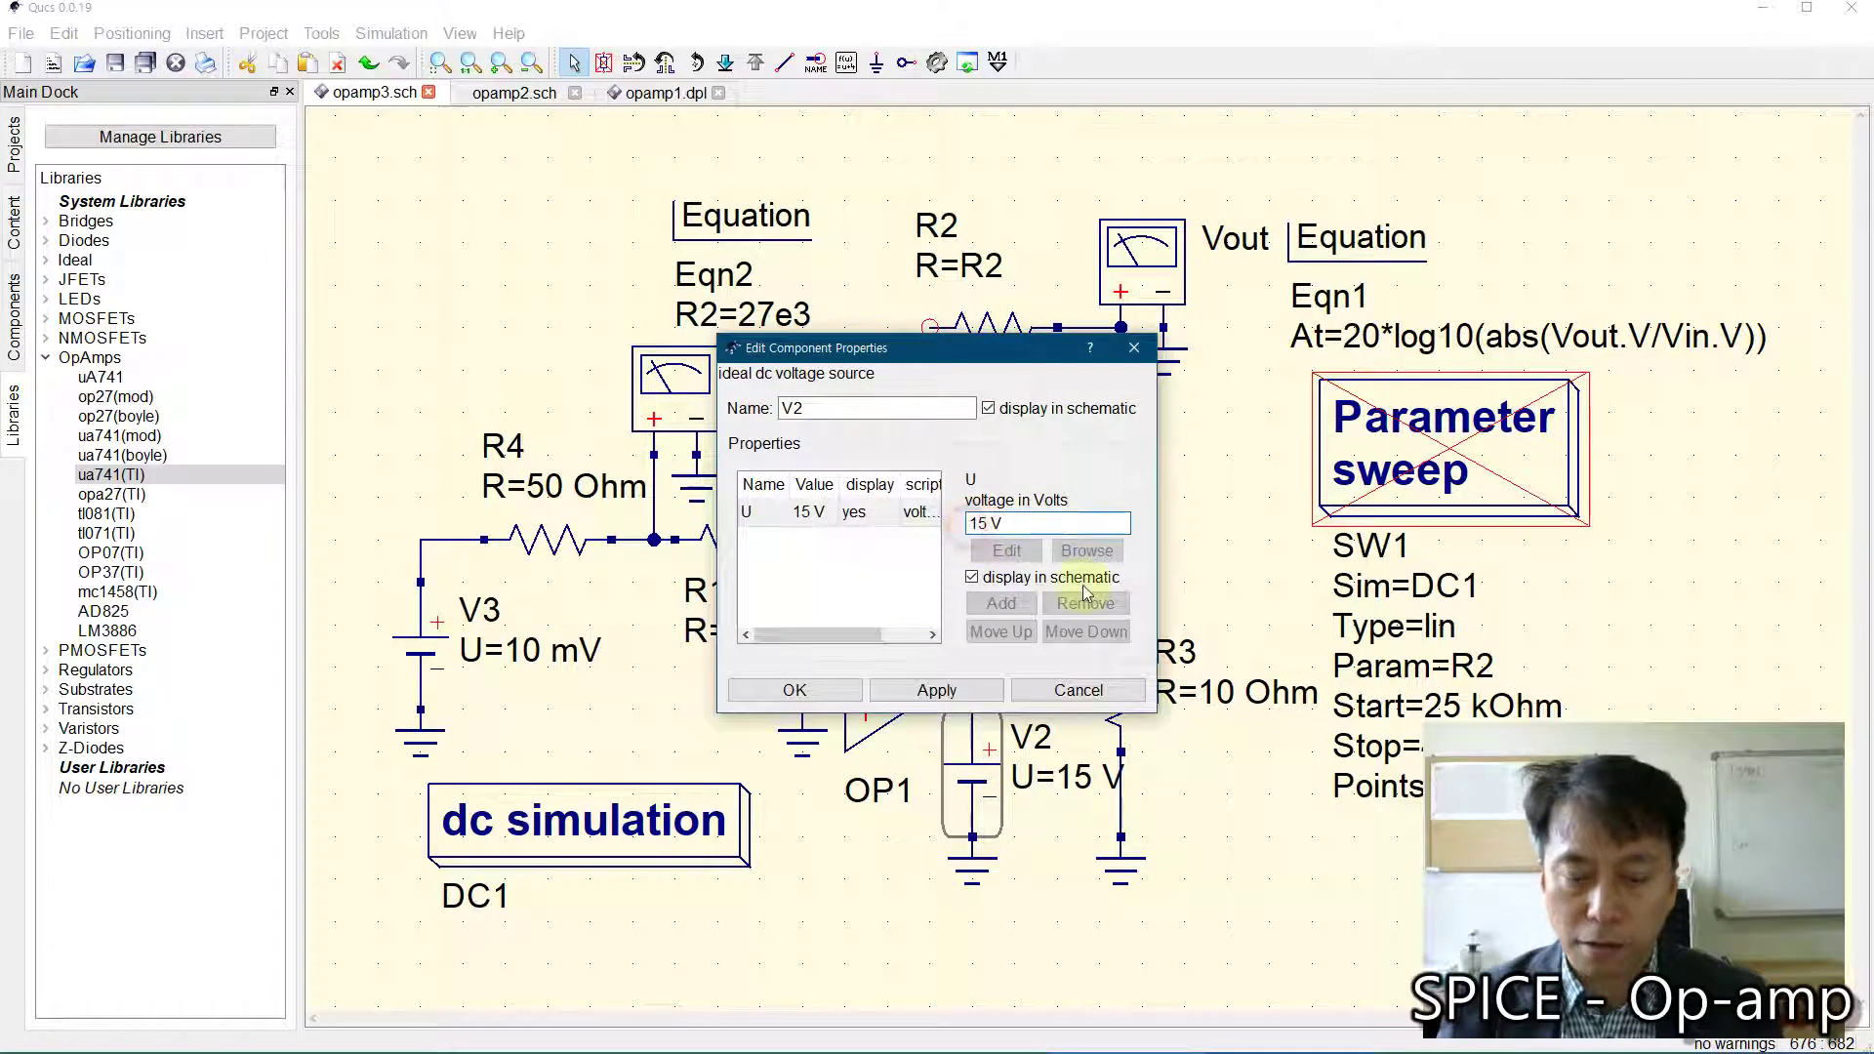
{"action": "type", "text": "-"}
{"action": "left_click", "coordinate": [794, 690]}
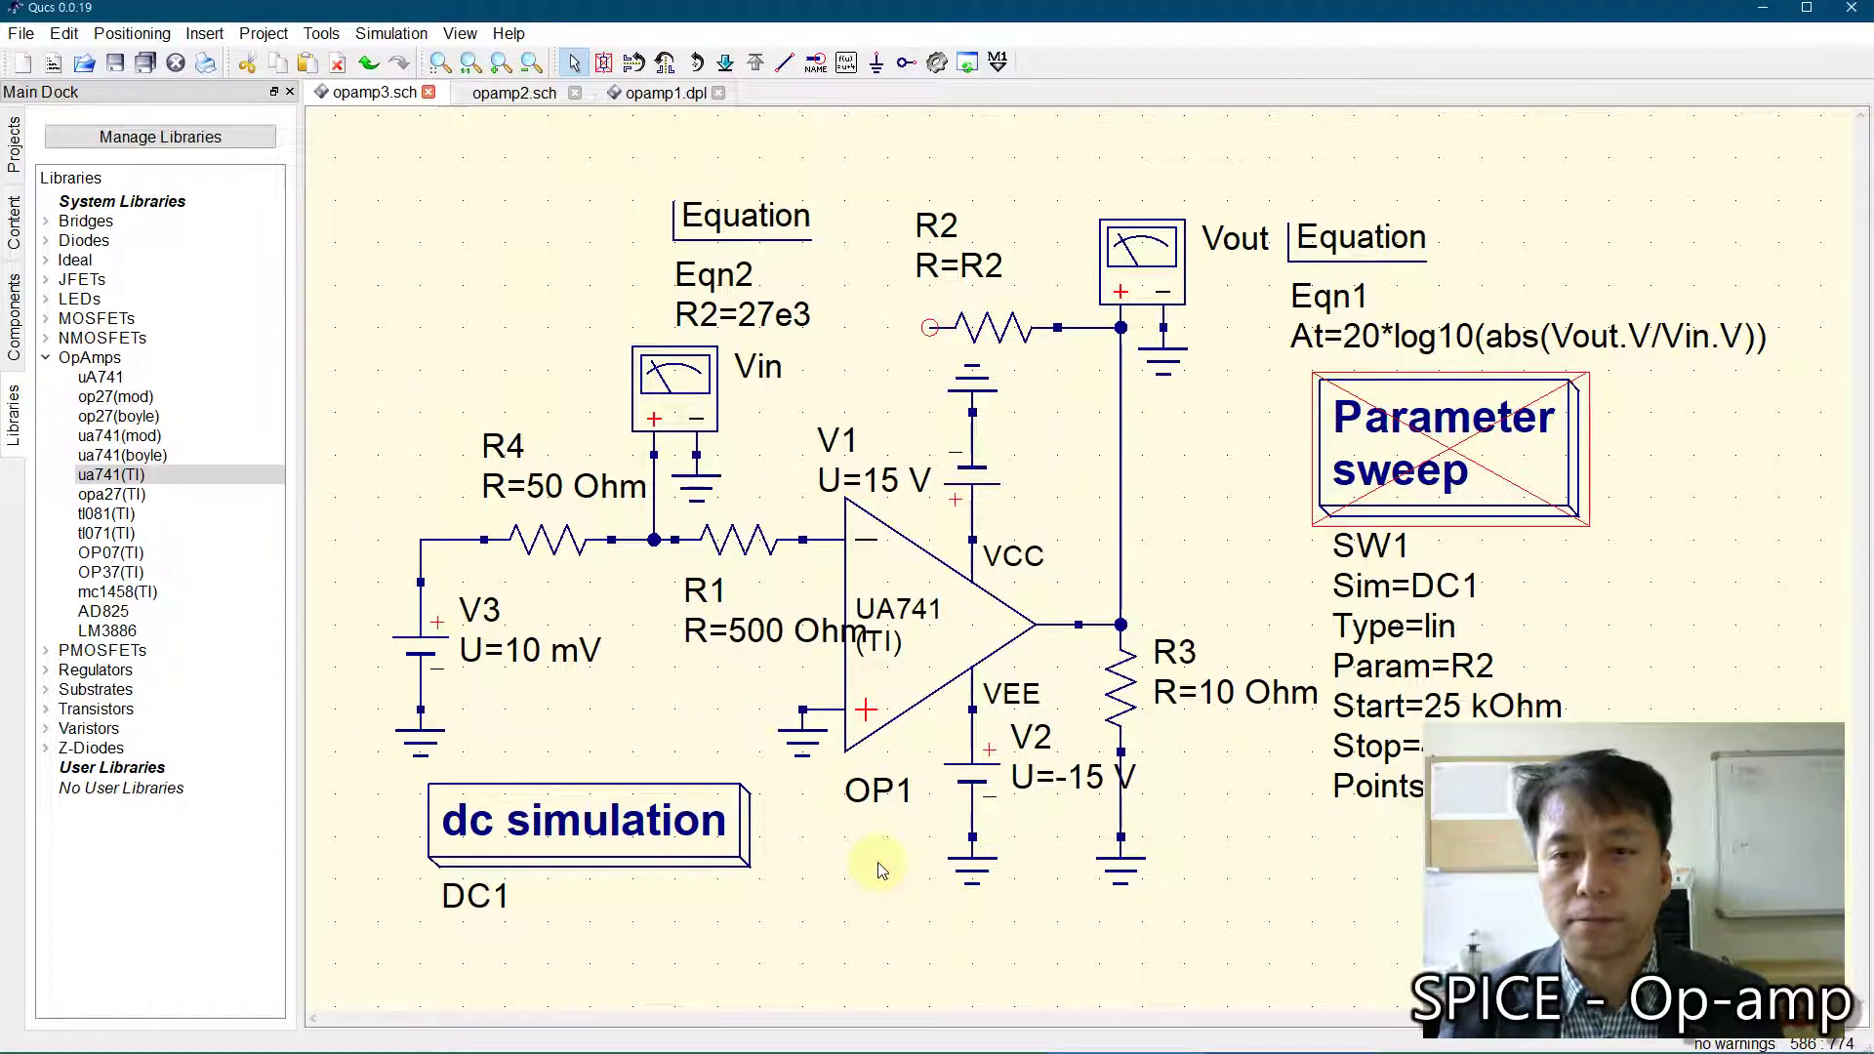
Step: Wire the free end of R2 to the node between R1 and the inverting input to close the feedback loop
{"action": "left_click", "coordinate": [783, 62]}
{"action": "left_click", "coordinate": [929, 327]}
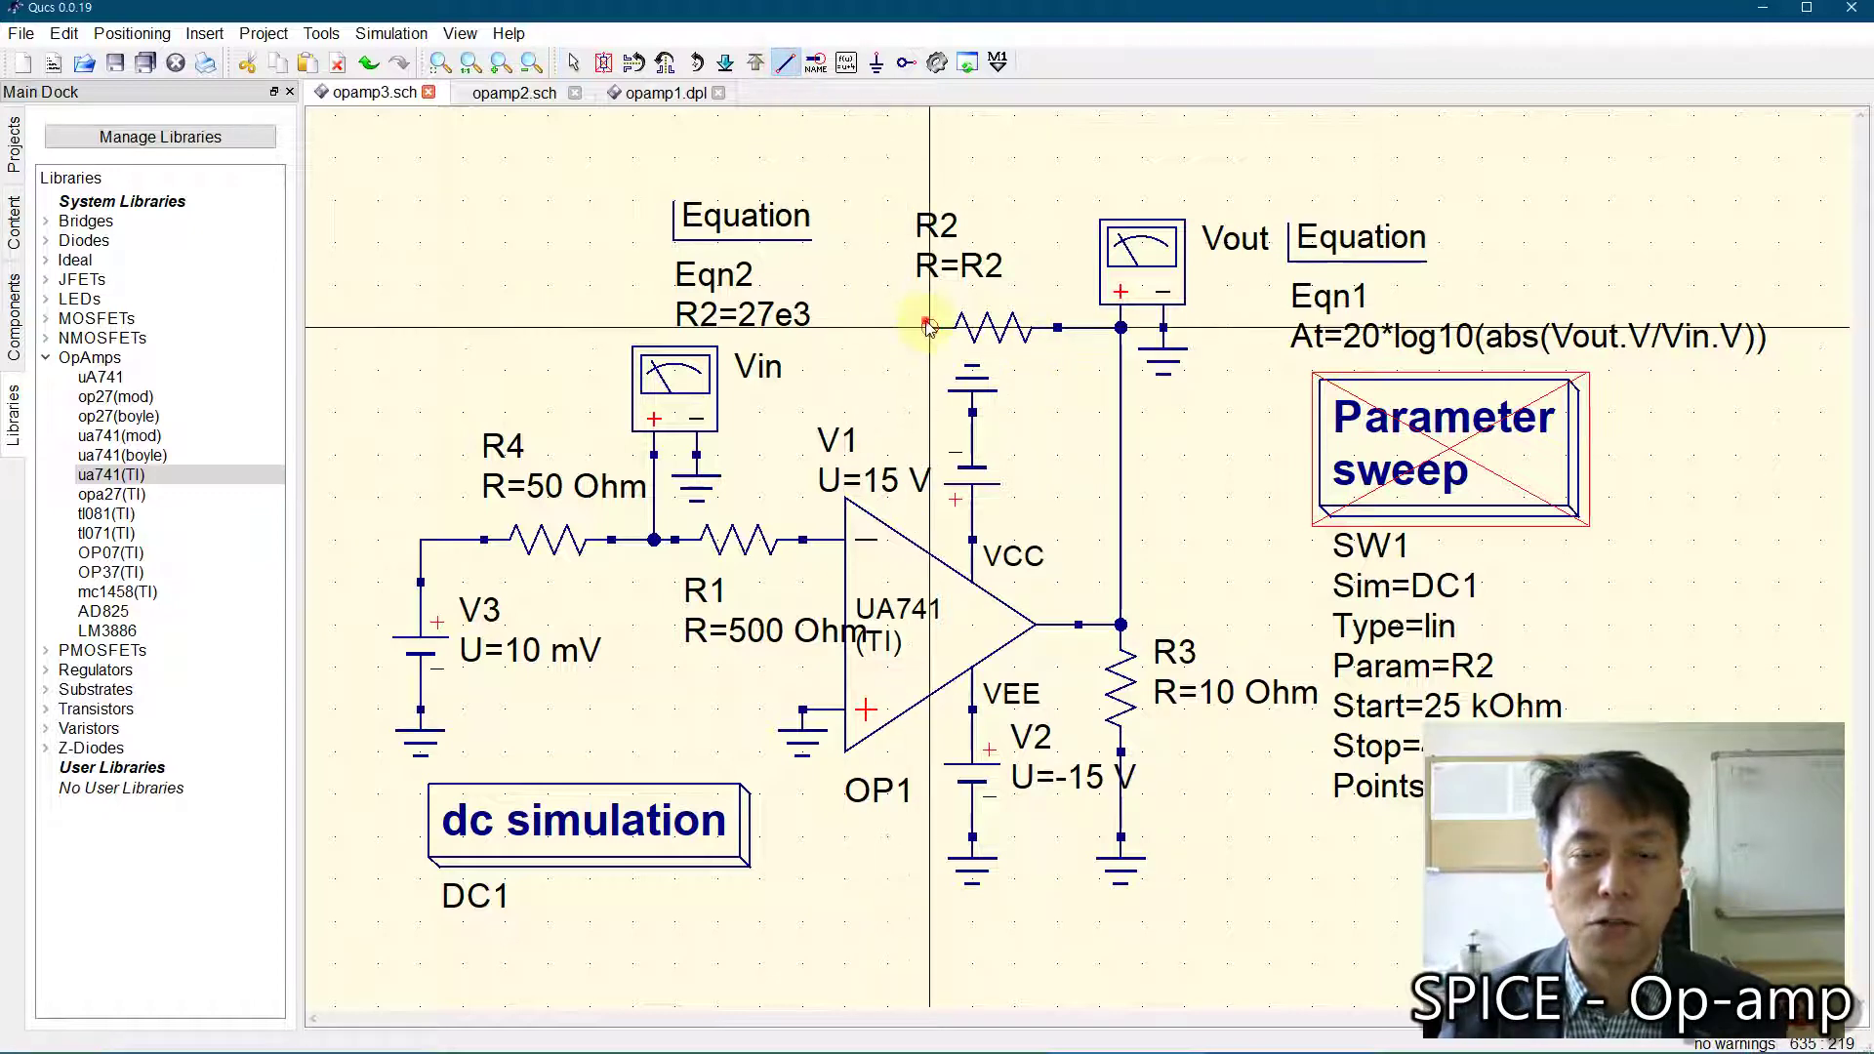
{"action": "left_click", "coordinate": [802, 327]}
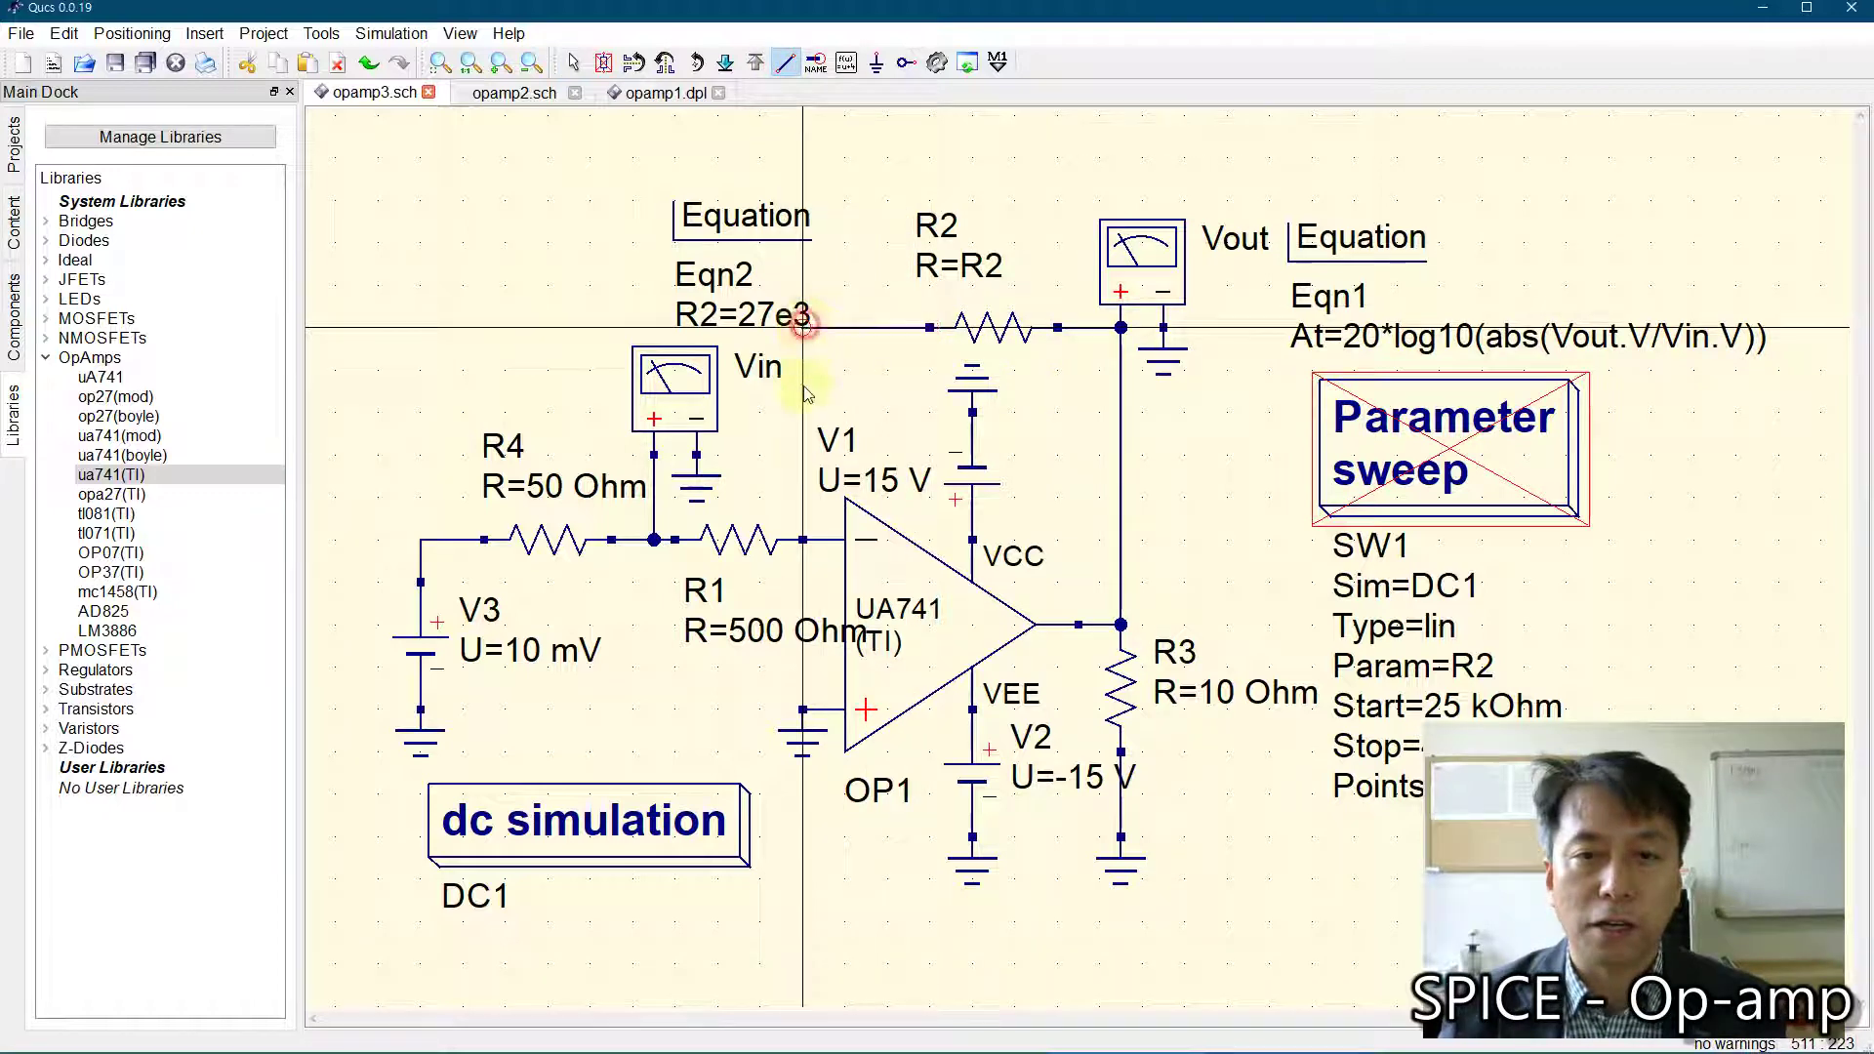
{"action": "left_click", "coordinate": [802, 539]}
{"action": "key", "text": "Escape"}
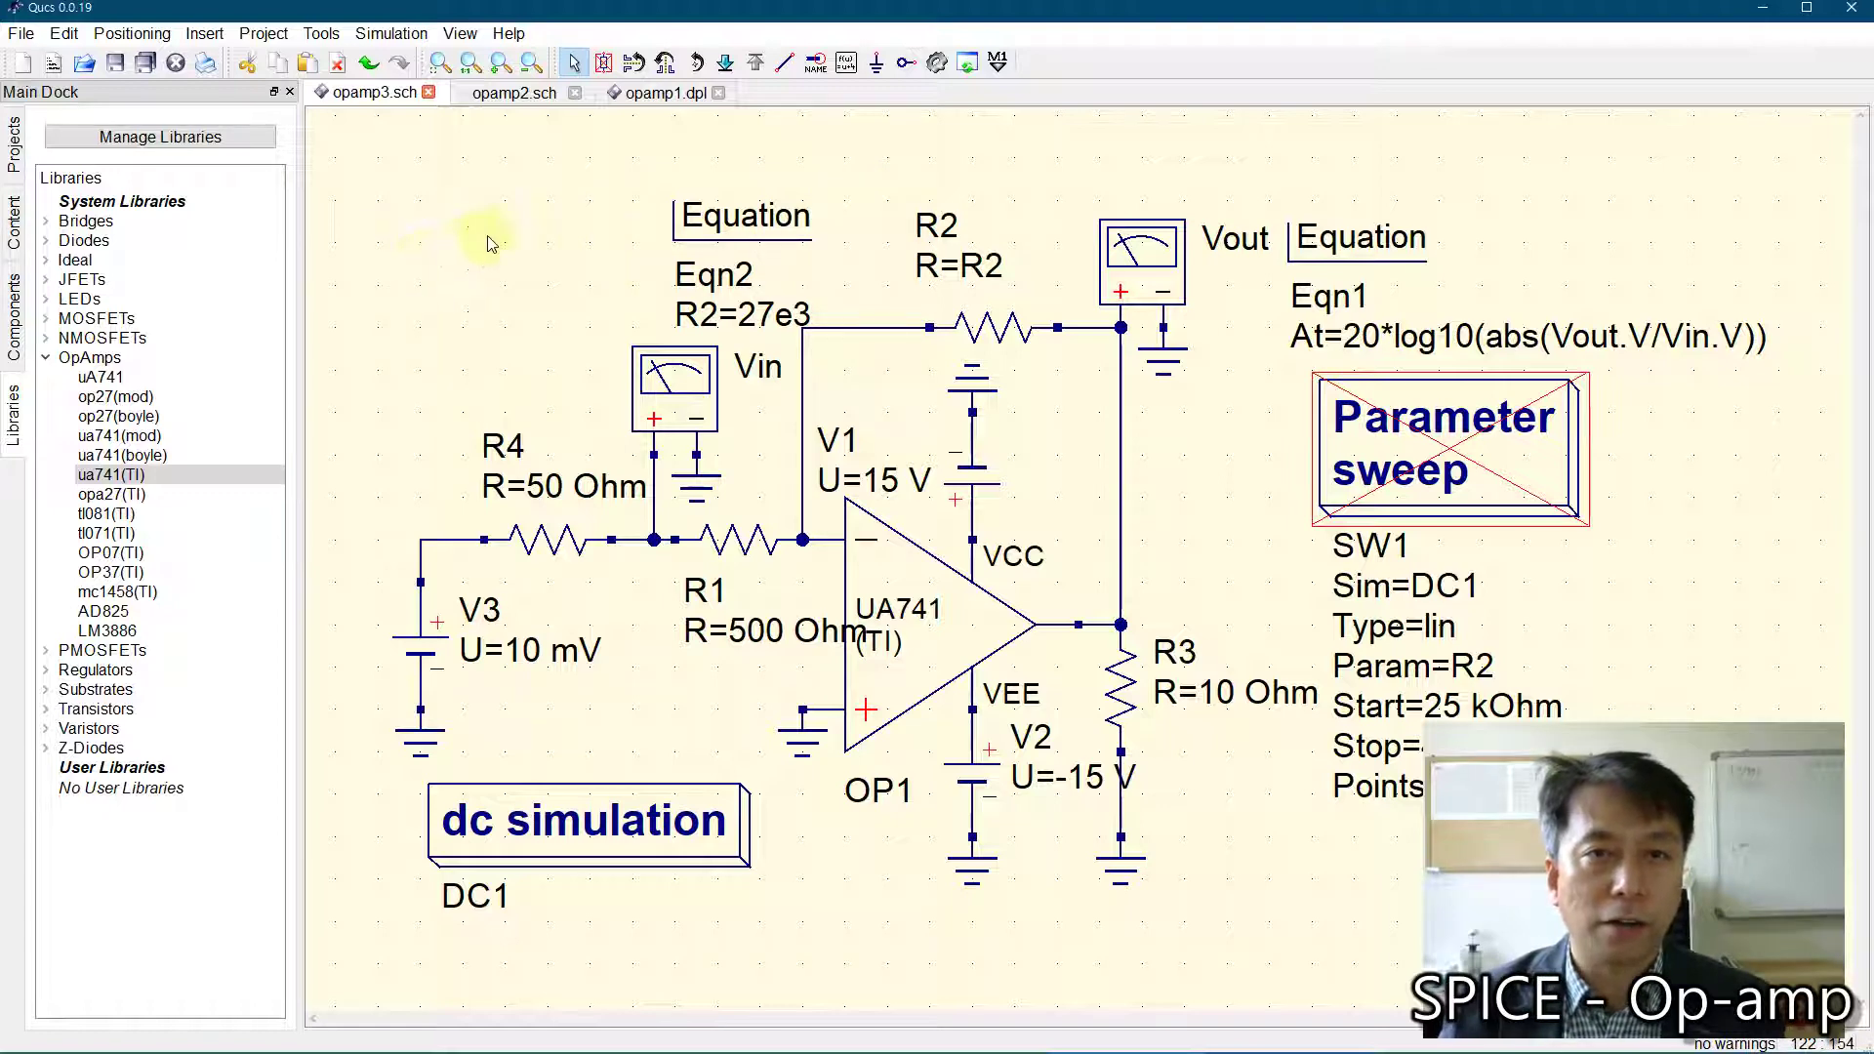
Step: Simulate the opamp3 schematic and return to its opamp3.dpl data display after checking the circuit
{"action": "left_click", "coordinate": [936, 62]}
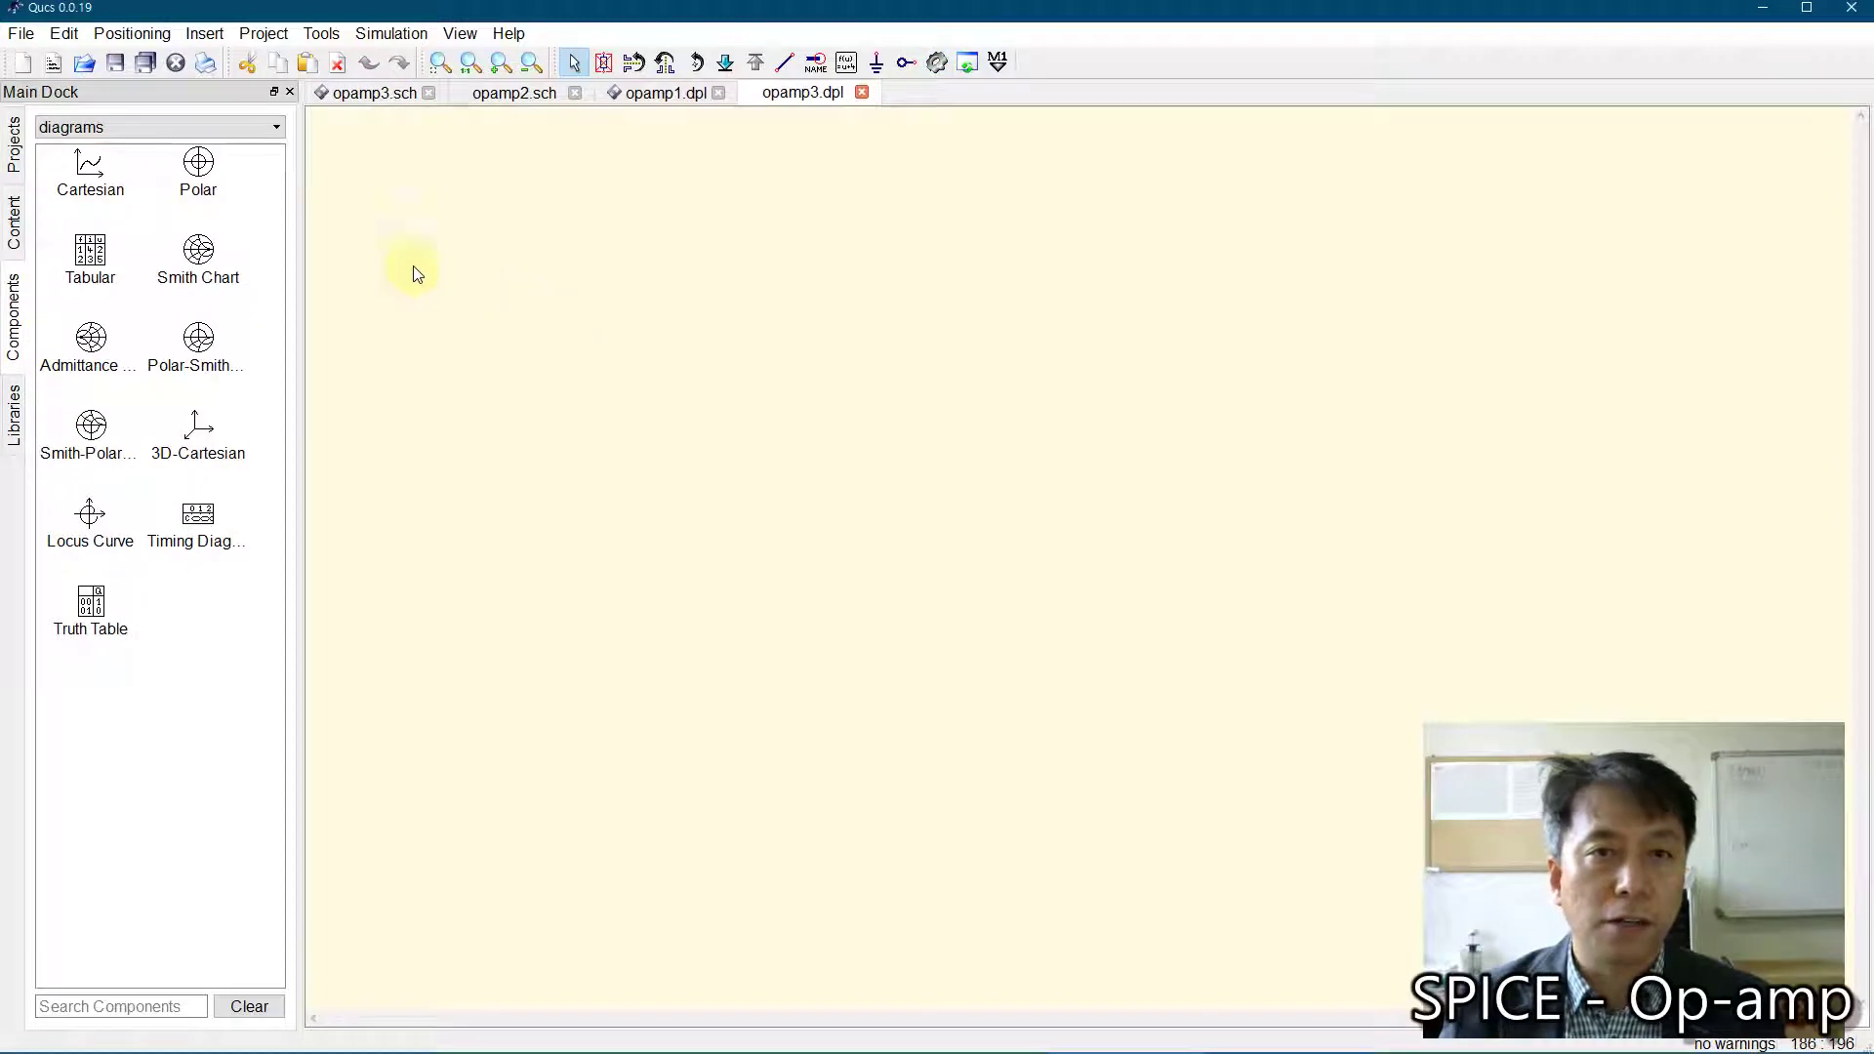
{"action": "left_click", "coordinate": [370, 94]}
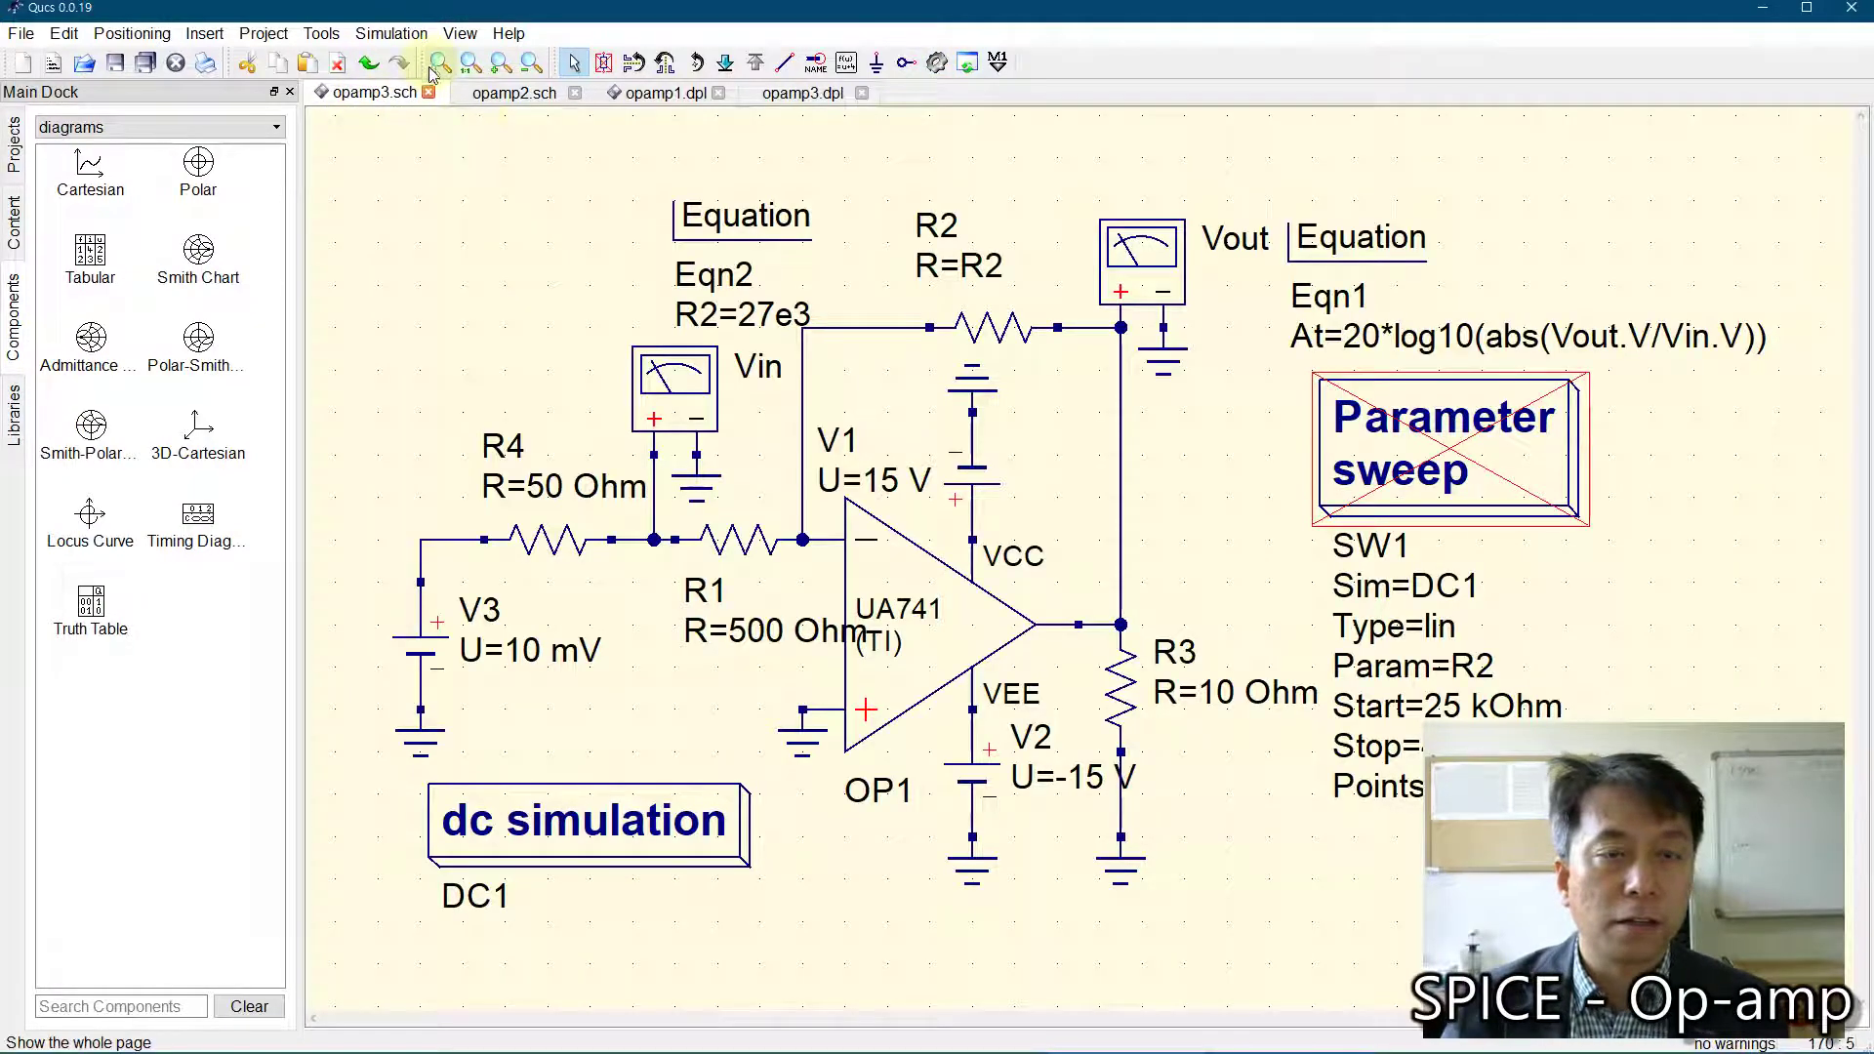
{"action": "left_click", "coordinate": [802, 93]}
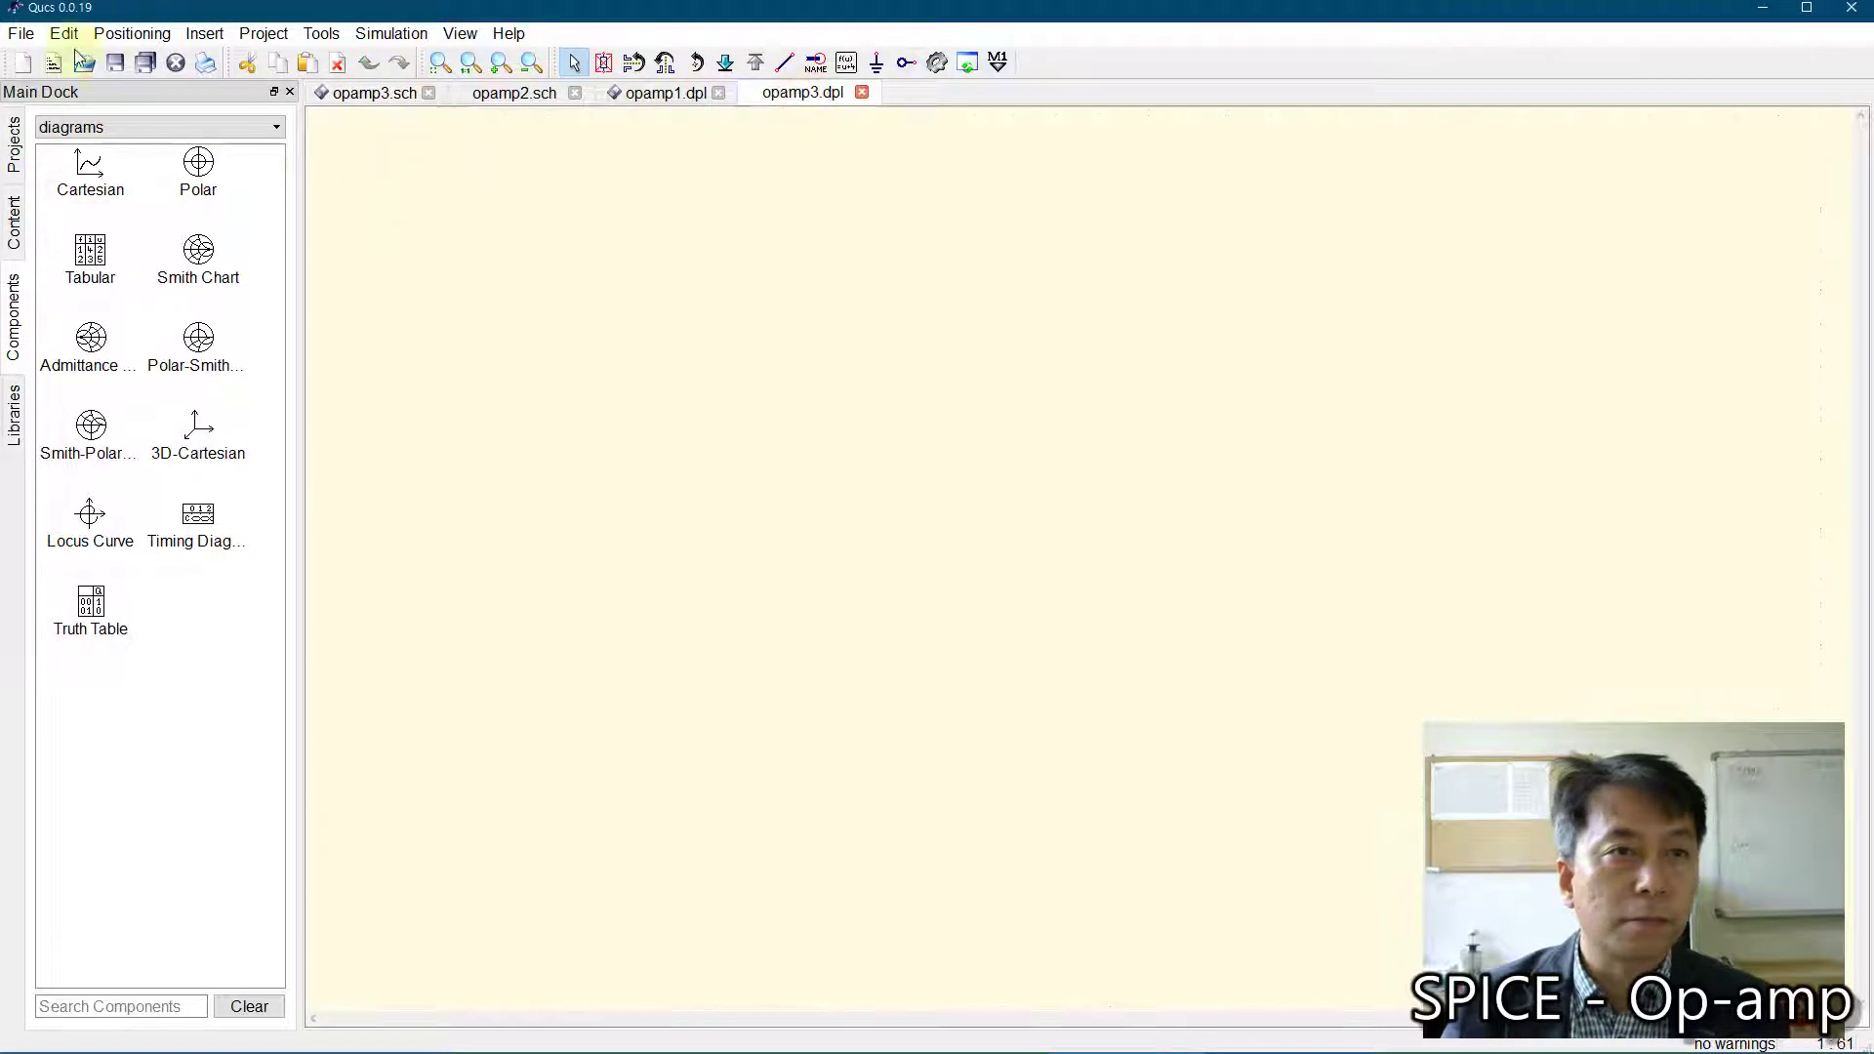
Step: Place a tabular diagram showing At from the opamp3 dataset, and shift it slightly down on the display page
{"action": "left_click", "coordinate": [90, 256]}
{"action": "left_click", "coordinate": [366, 319]}
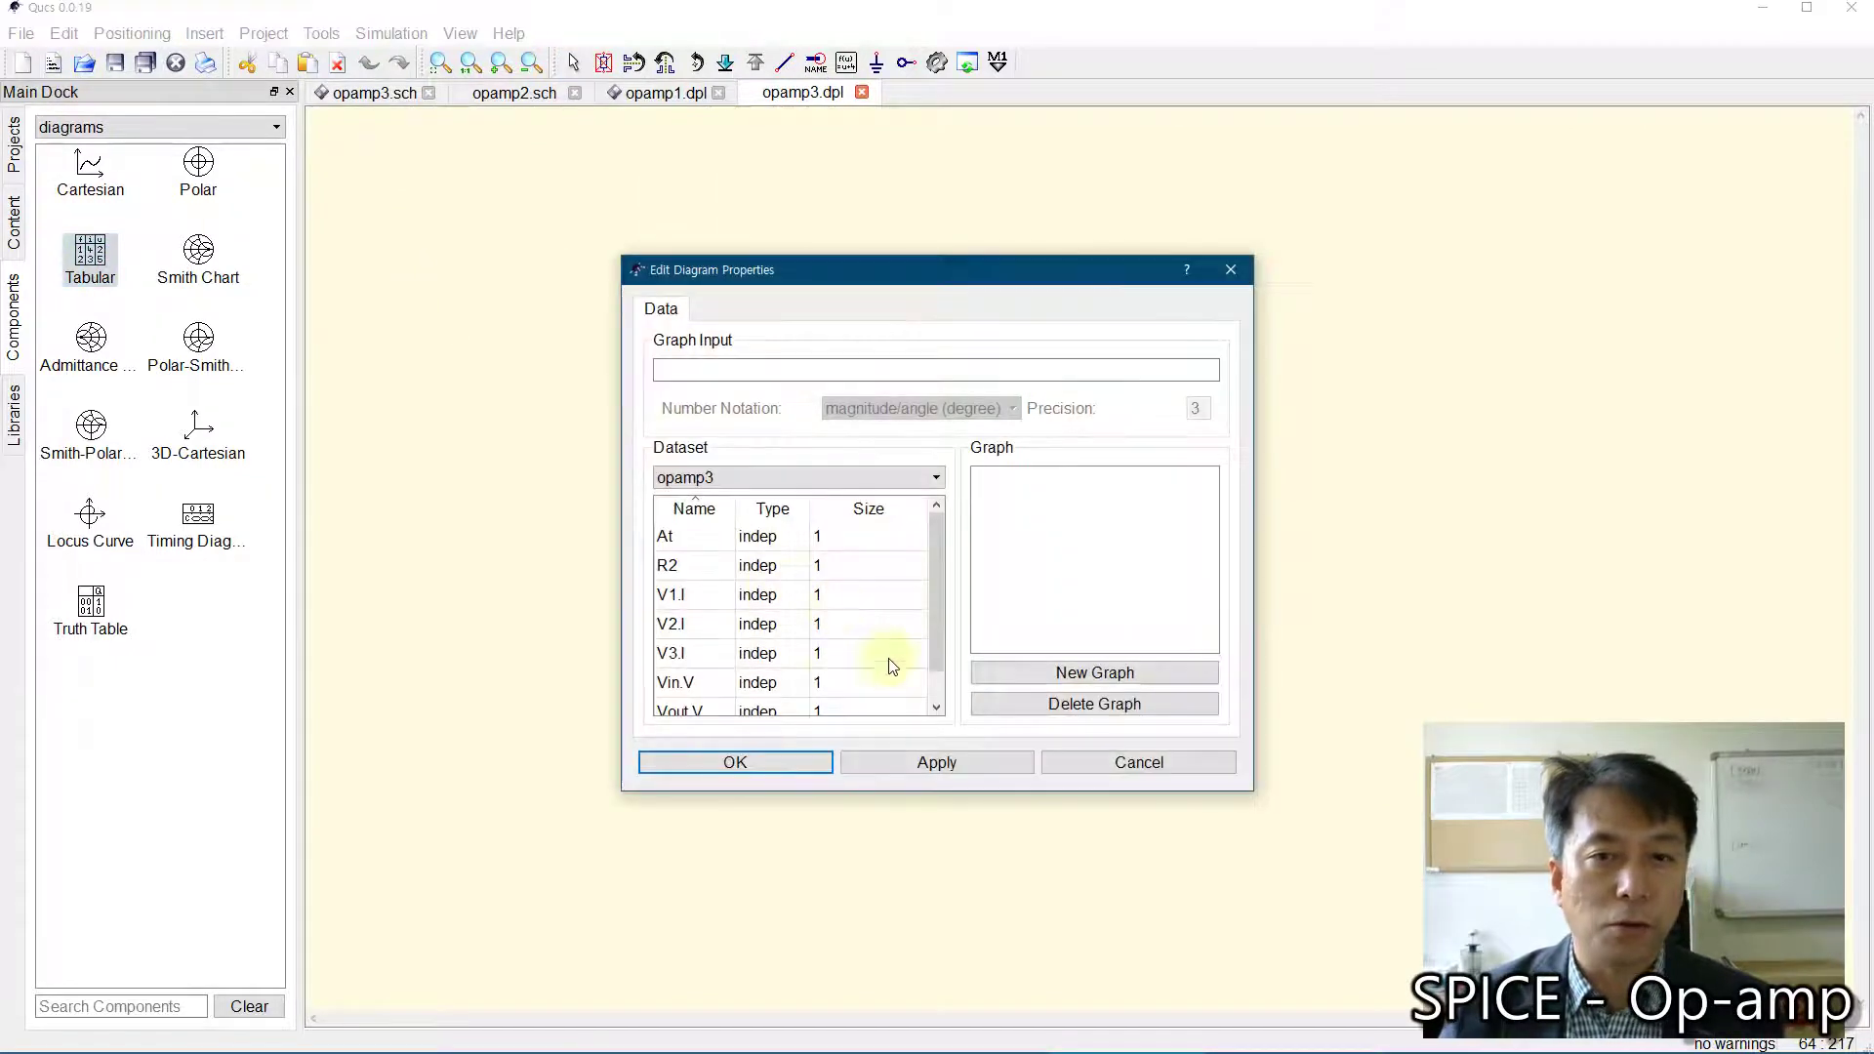
{"action": "left_click", "coordinate": [719, 539]}
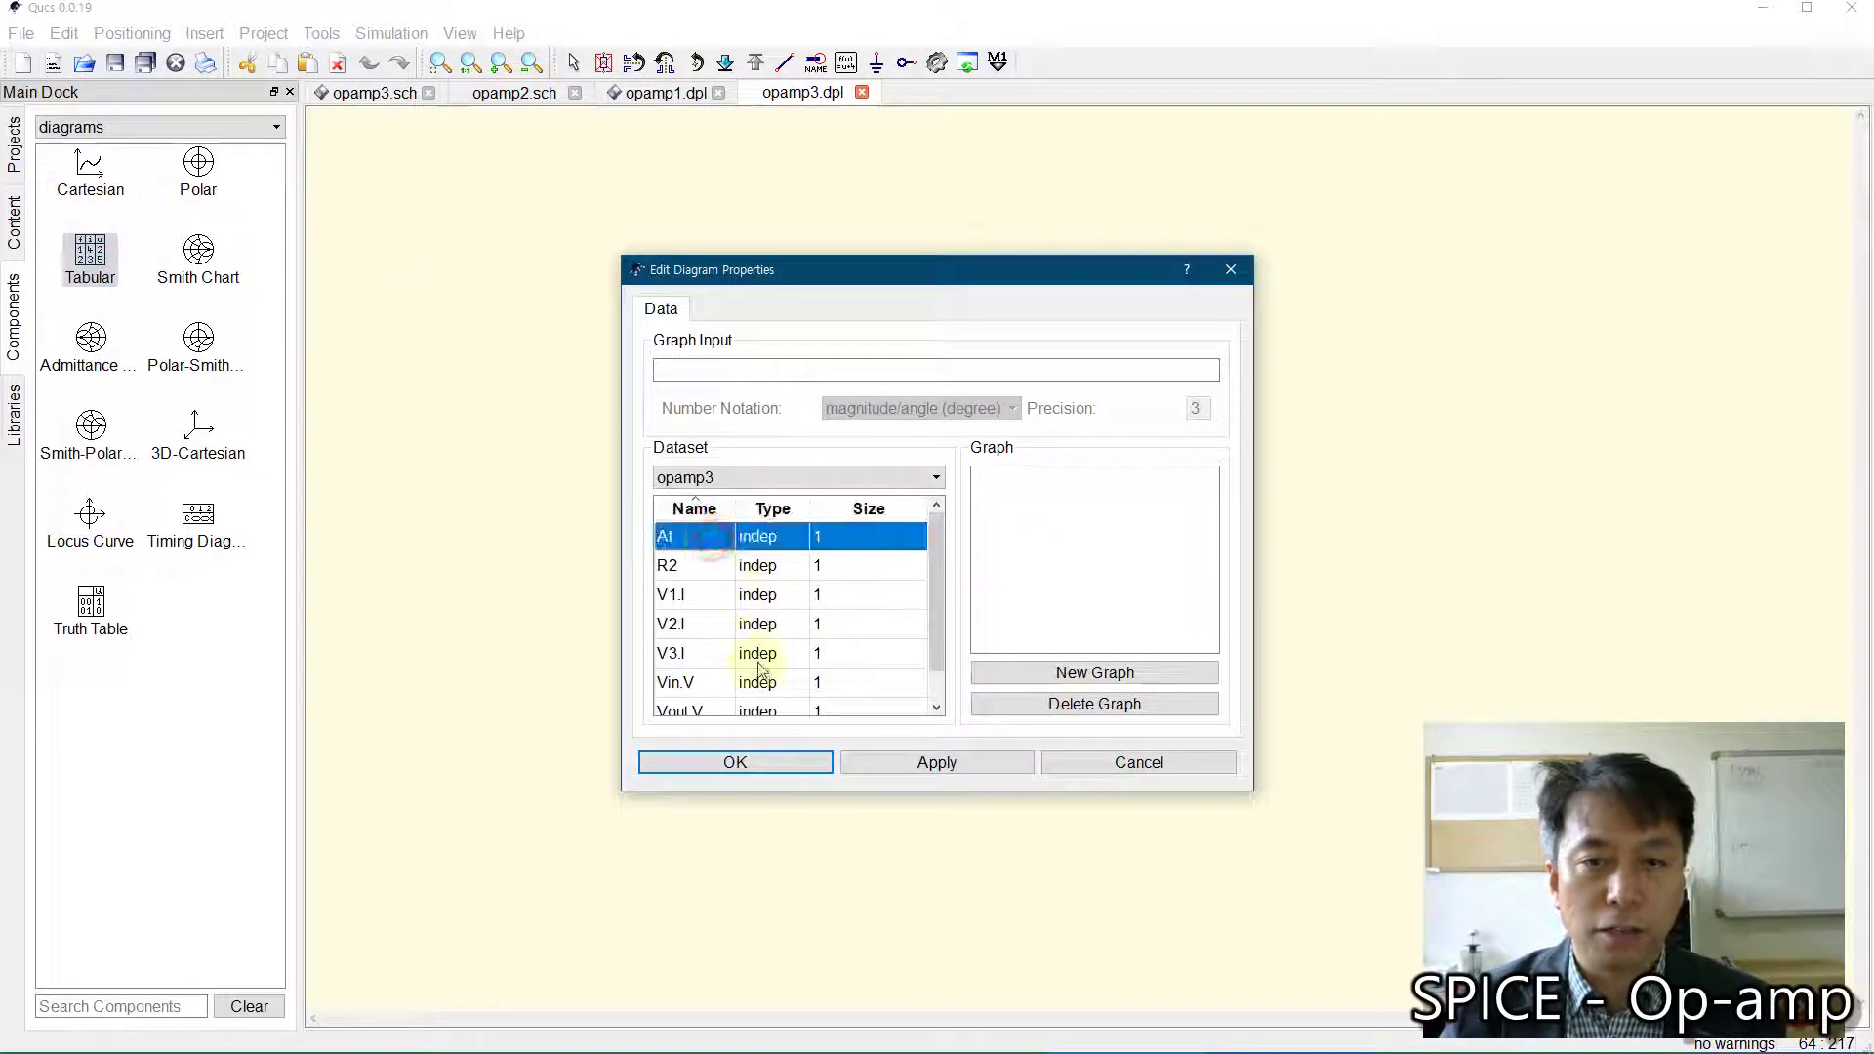
{"action": "double_click", "coordinate": [722, 536]}
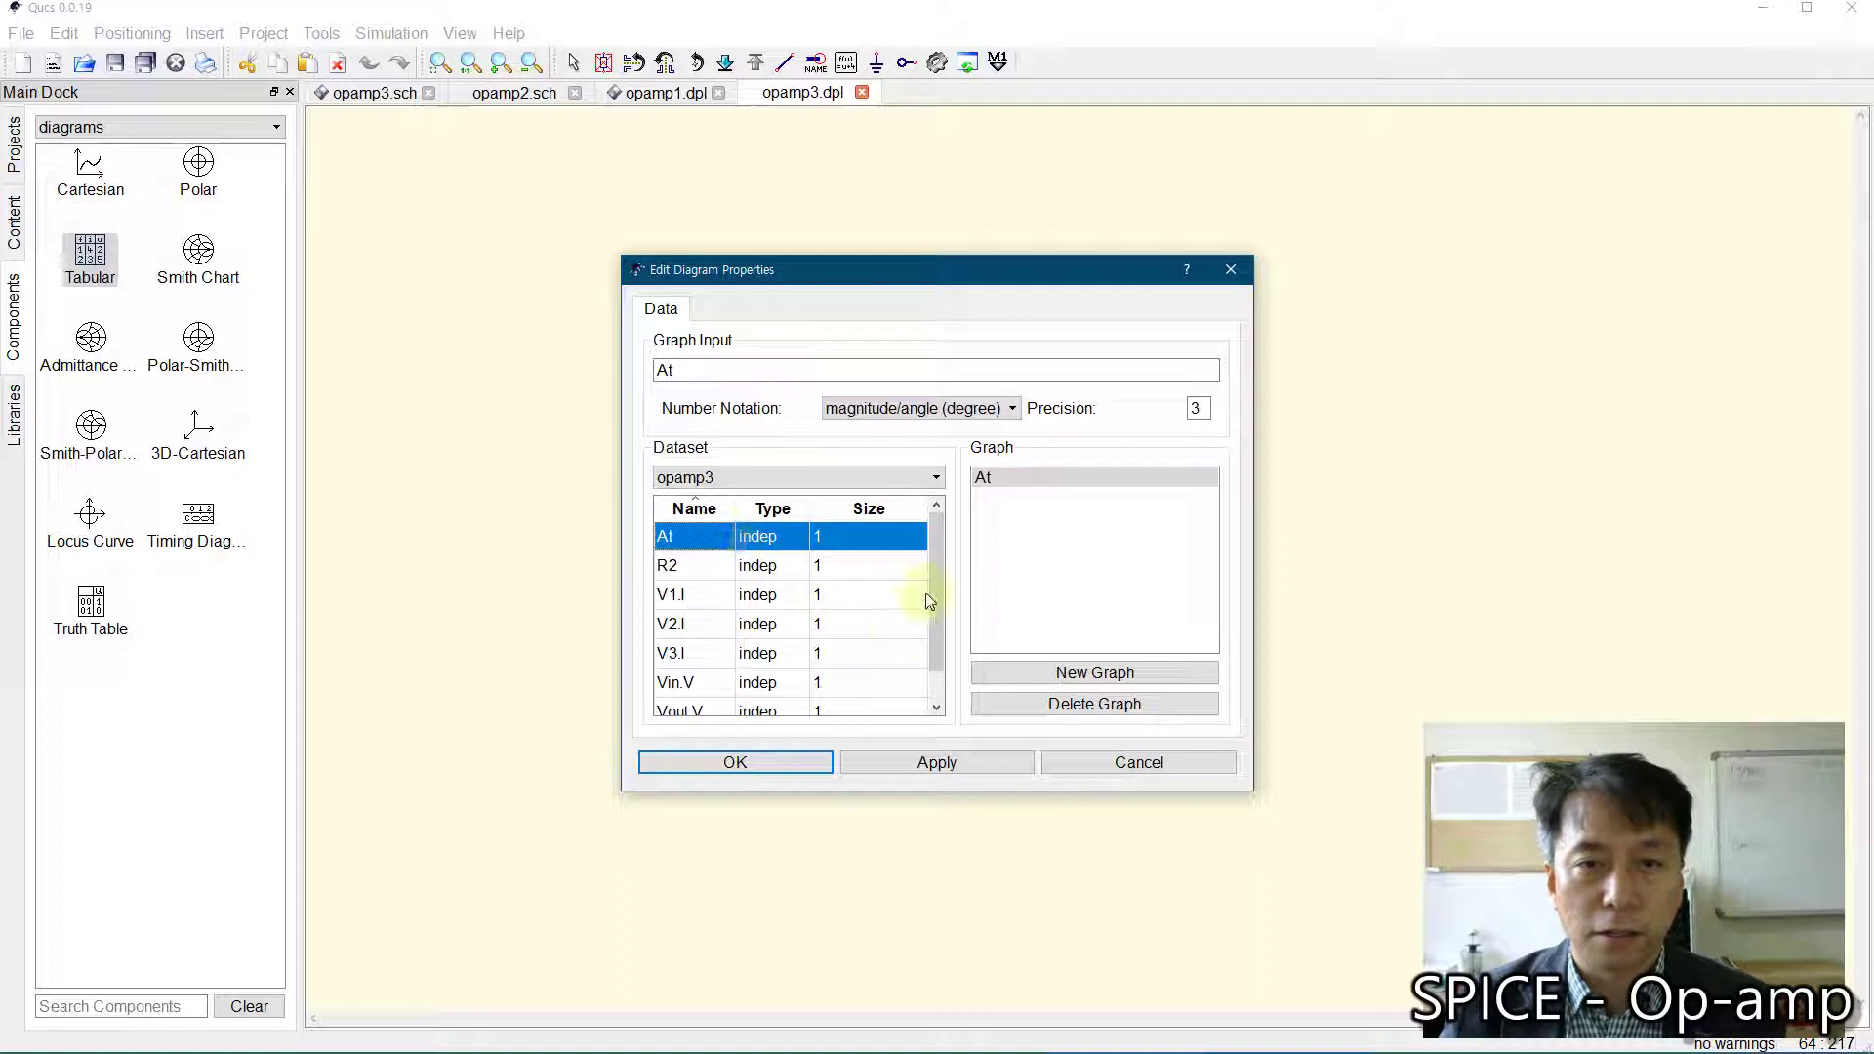
{"action": "left_click_drag", "start_coordinate": [937, 574], "coordinate": [937, 619]}
{"action": "left_click", "coordinate": [752, 764]}
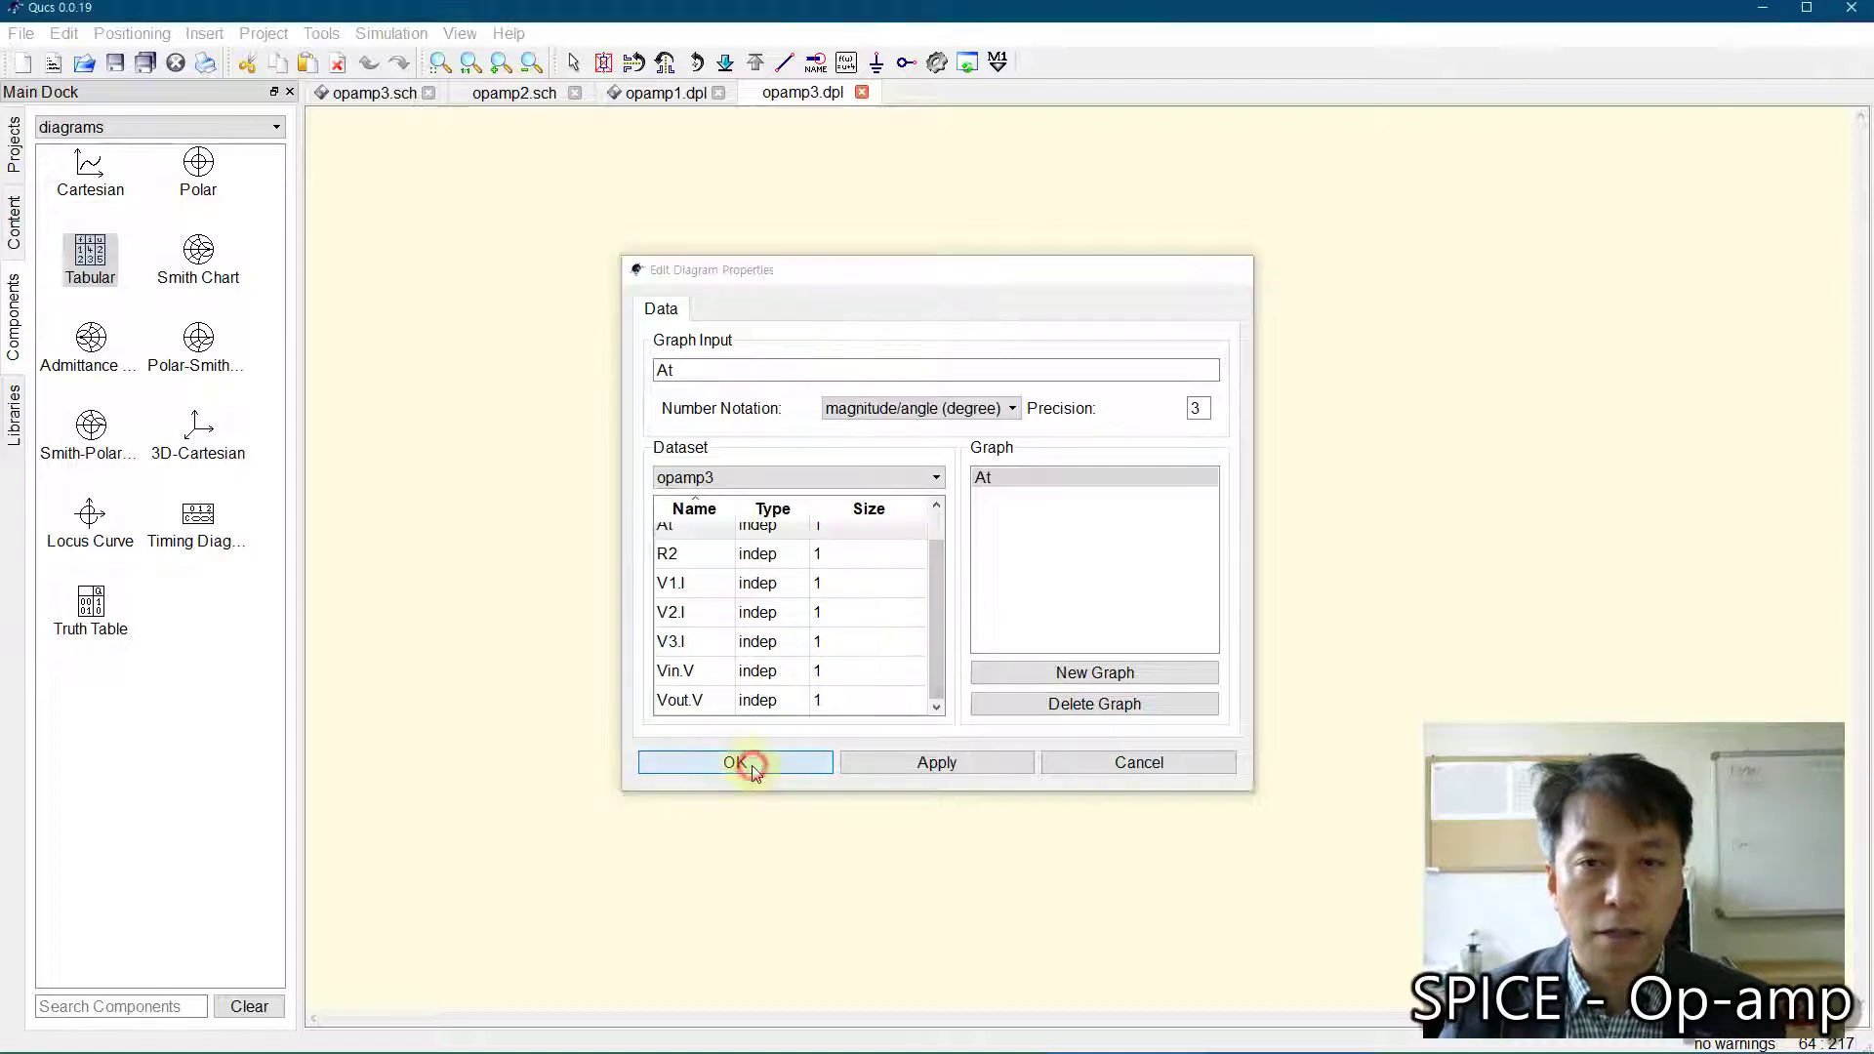
{"action": "key", "text": "Escape"}
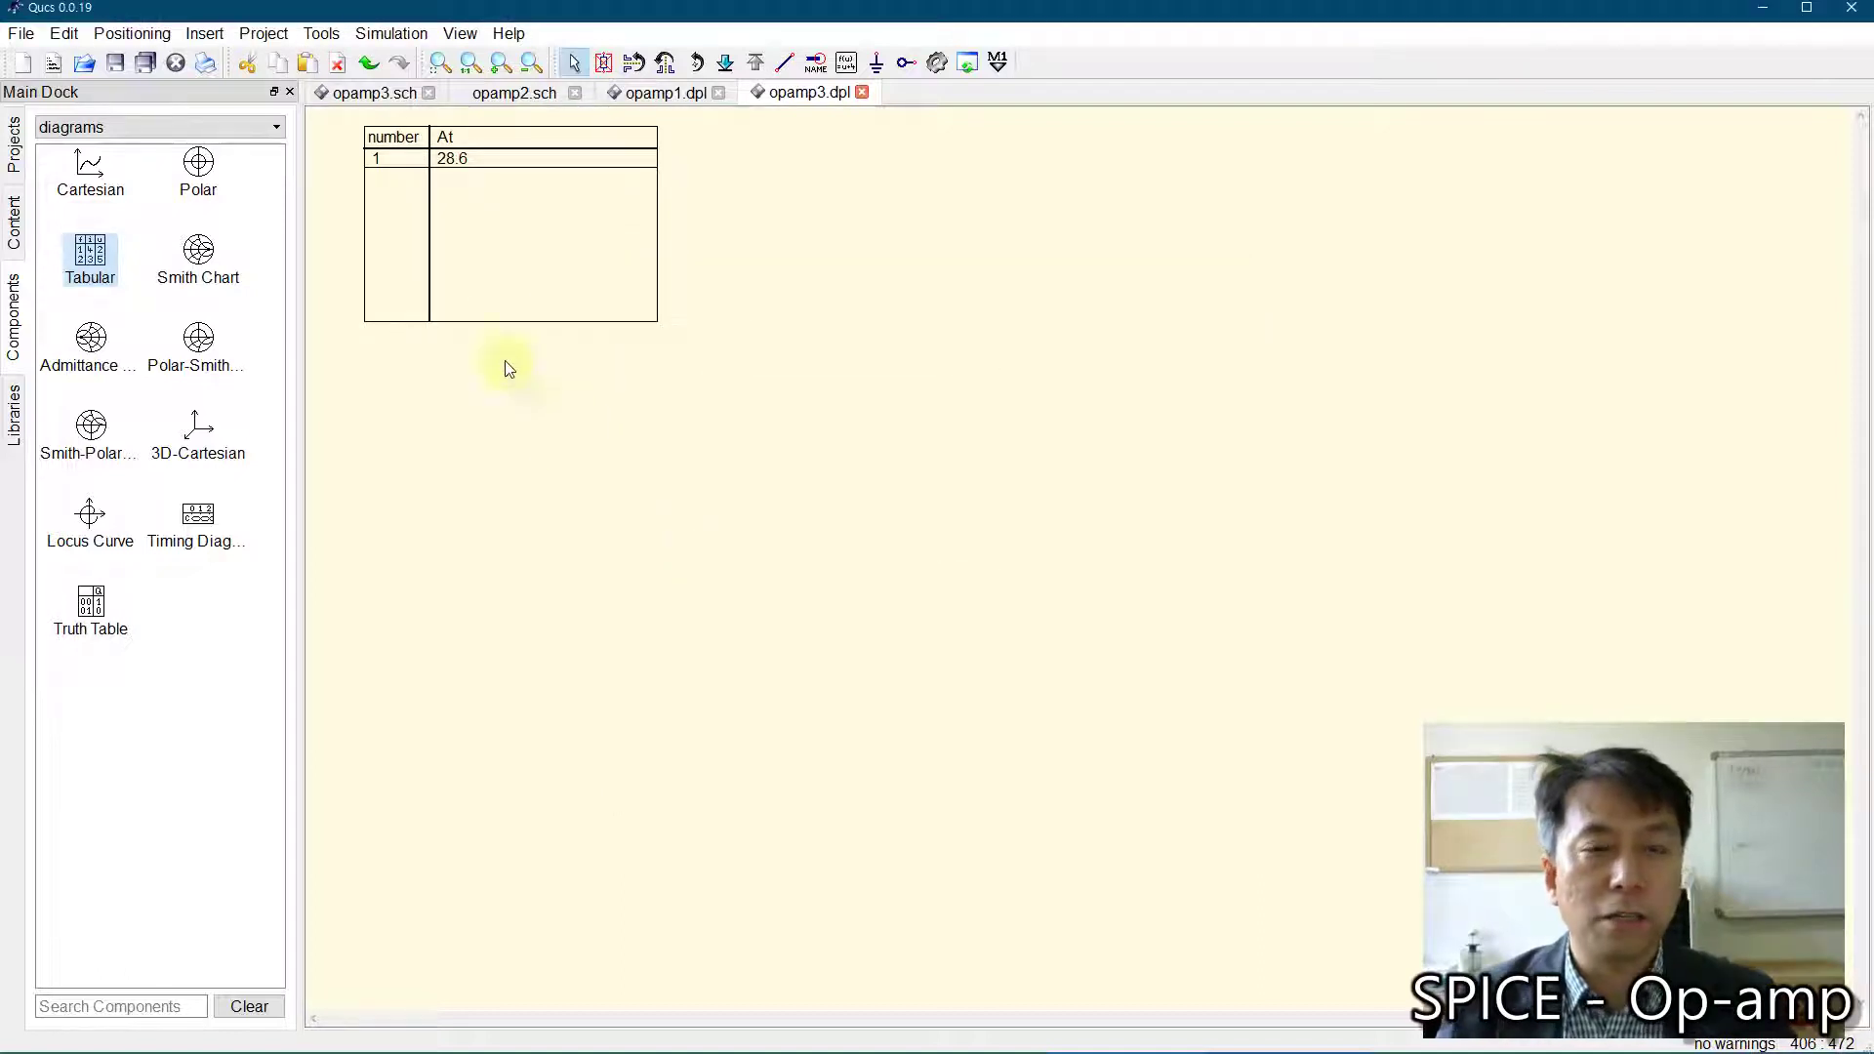
{"action": "left_click_drag", "start_coordinate": [505, 299], "coordinate": [530, 336]}
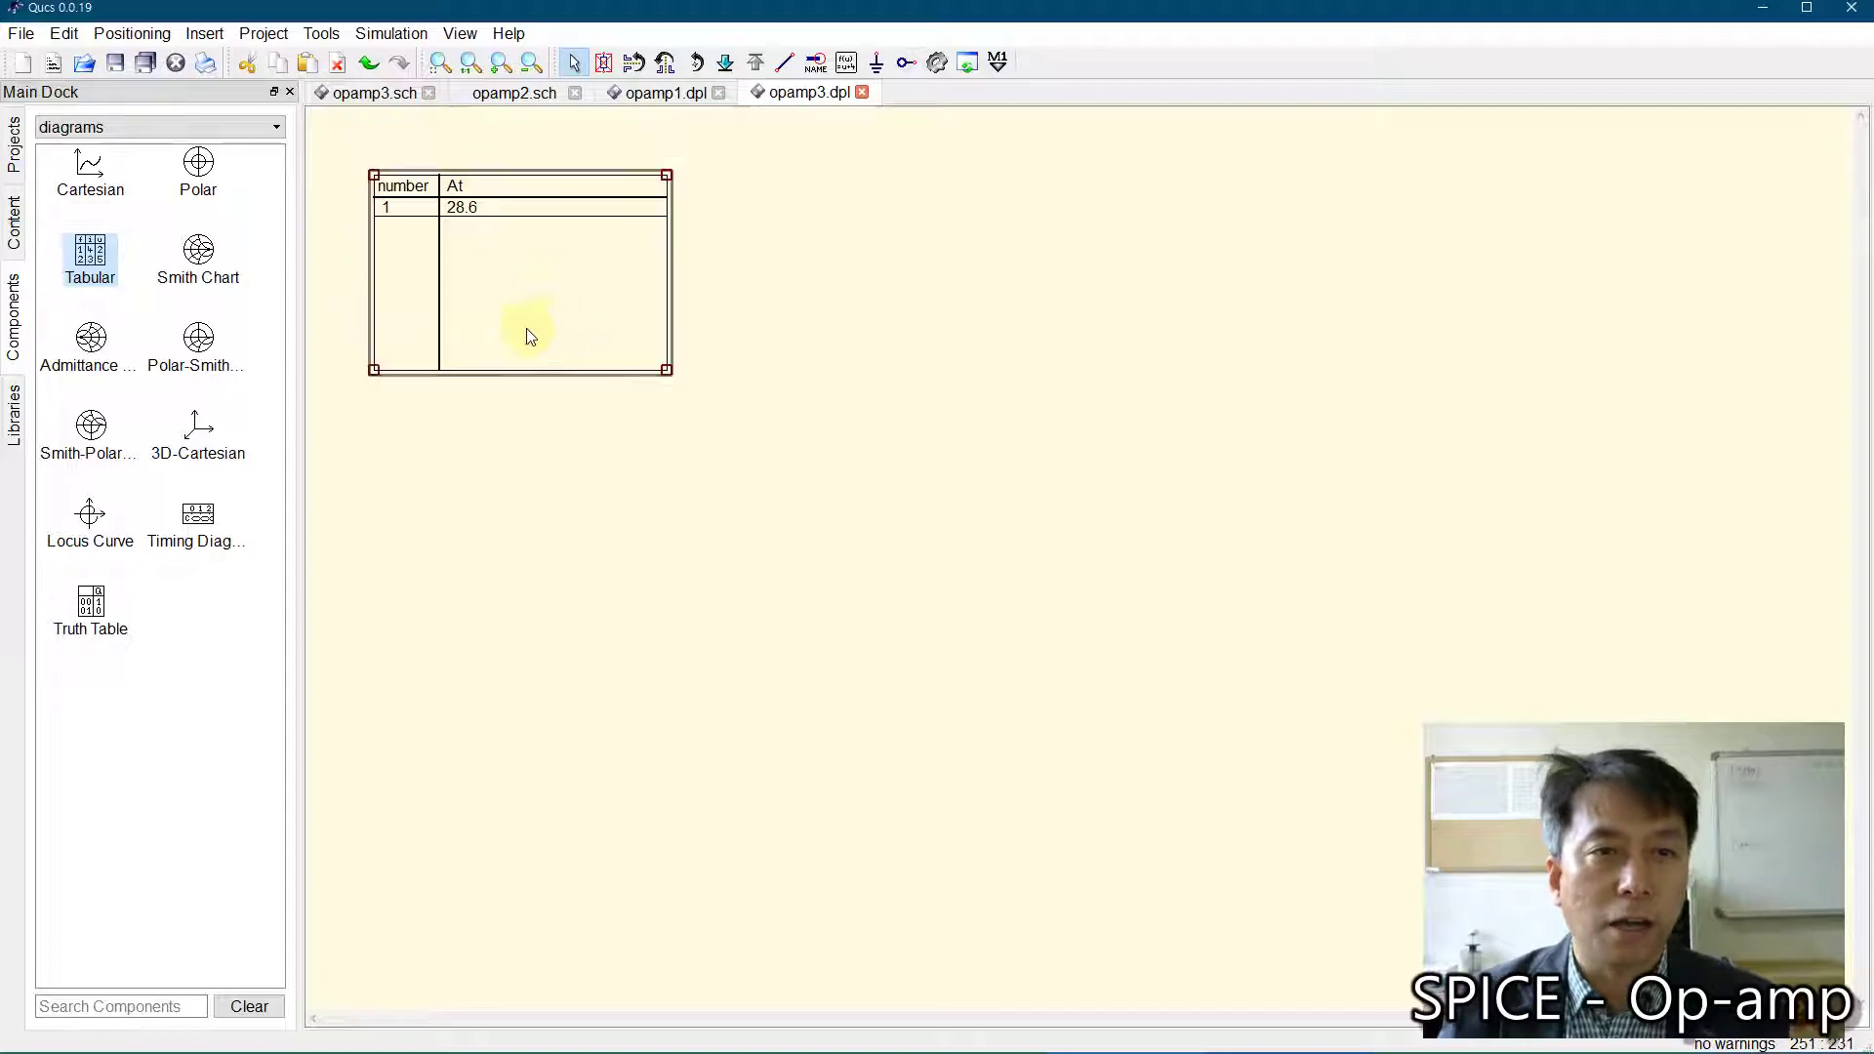
Step: In the opamp3 schematic, deactivate the Eqn2 equation that fixes R2 and activate the parameter sweep SW1
{"action": "left_click", "coordinate": [378, 94]}
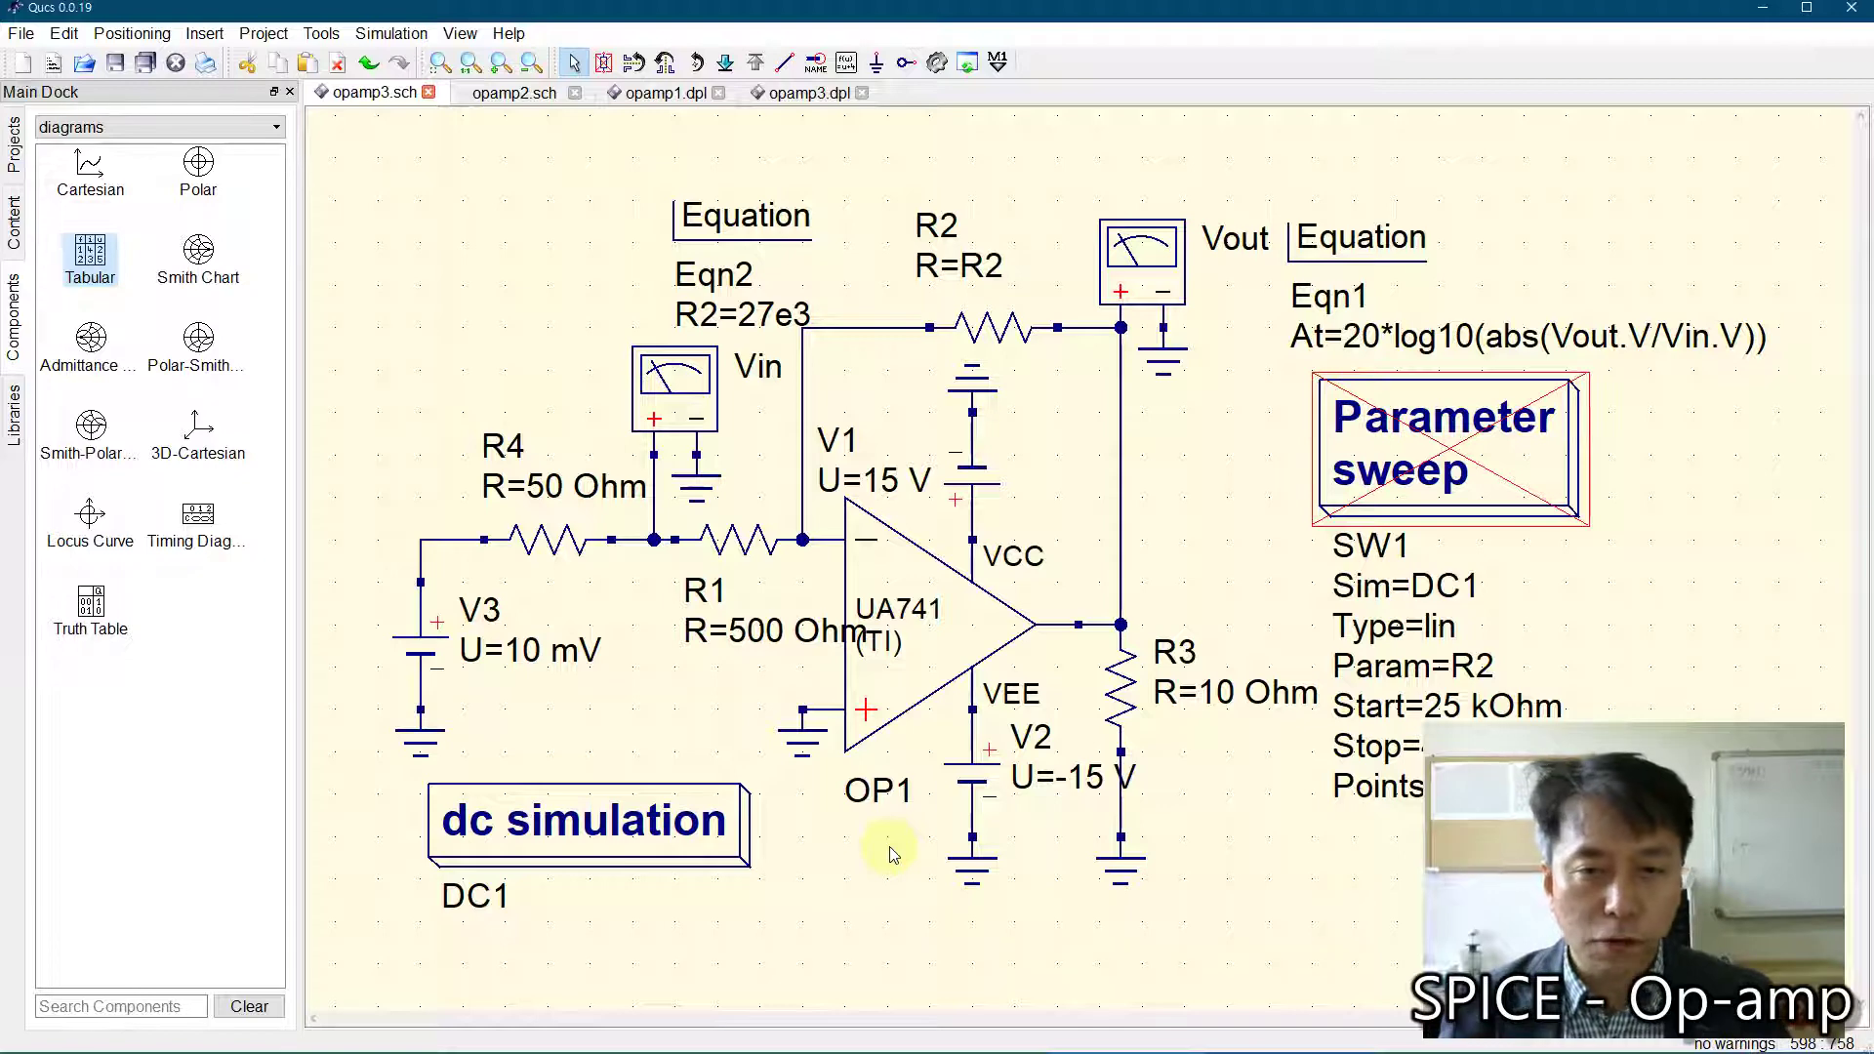
{"action": "left_click", "coordinate": [747, 217]}
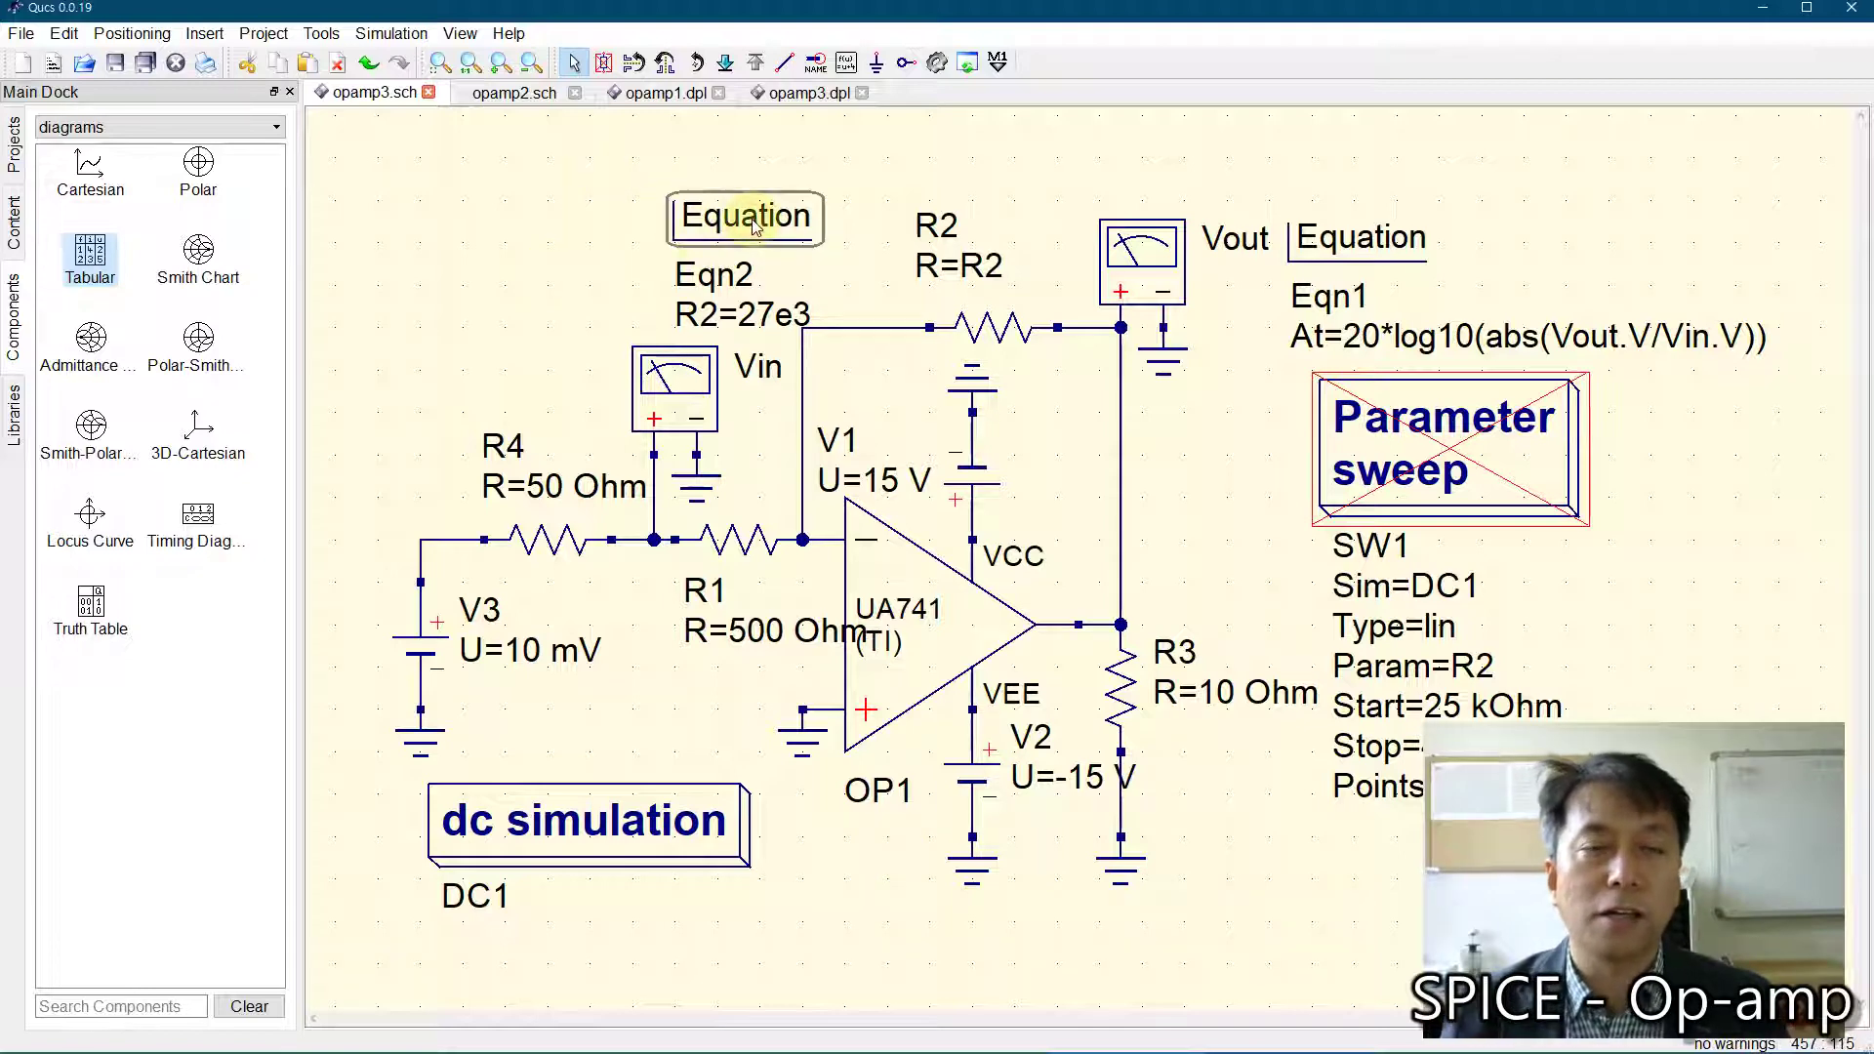
{"action": "key", "text": "ctrl+d"}
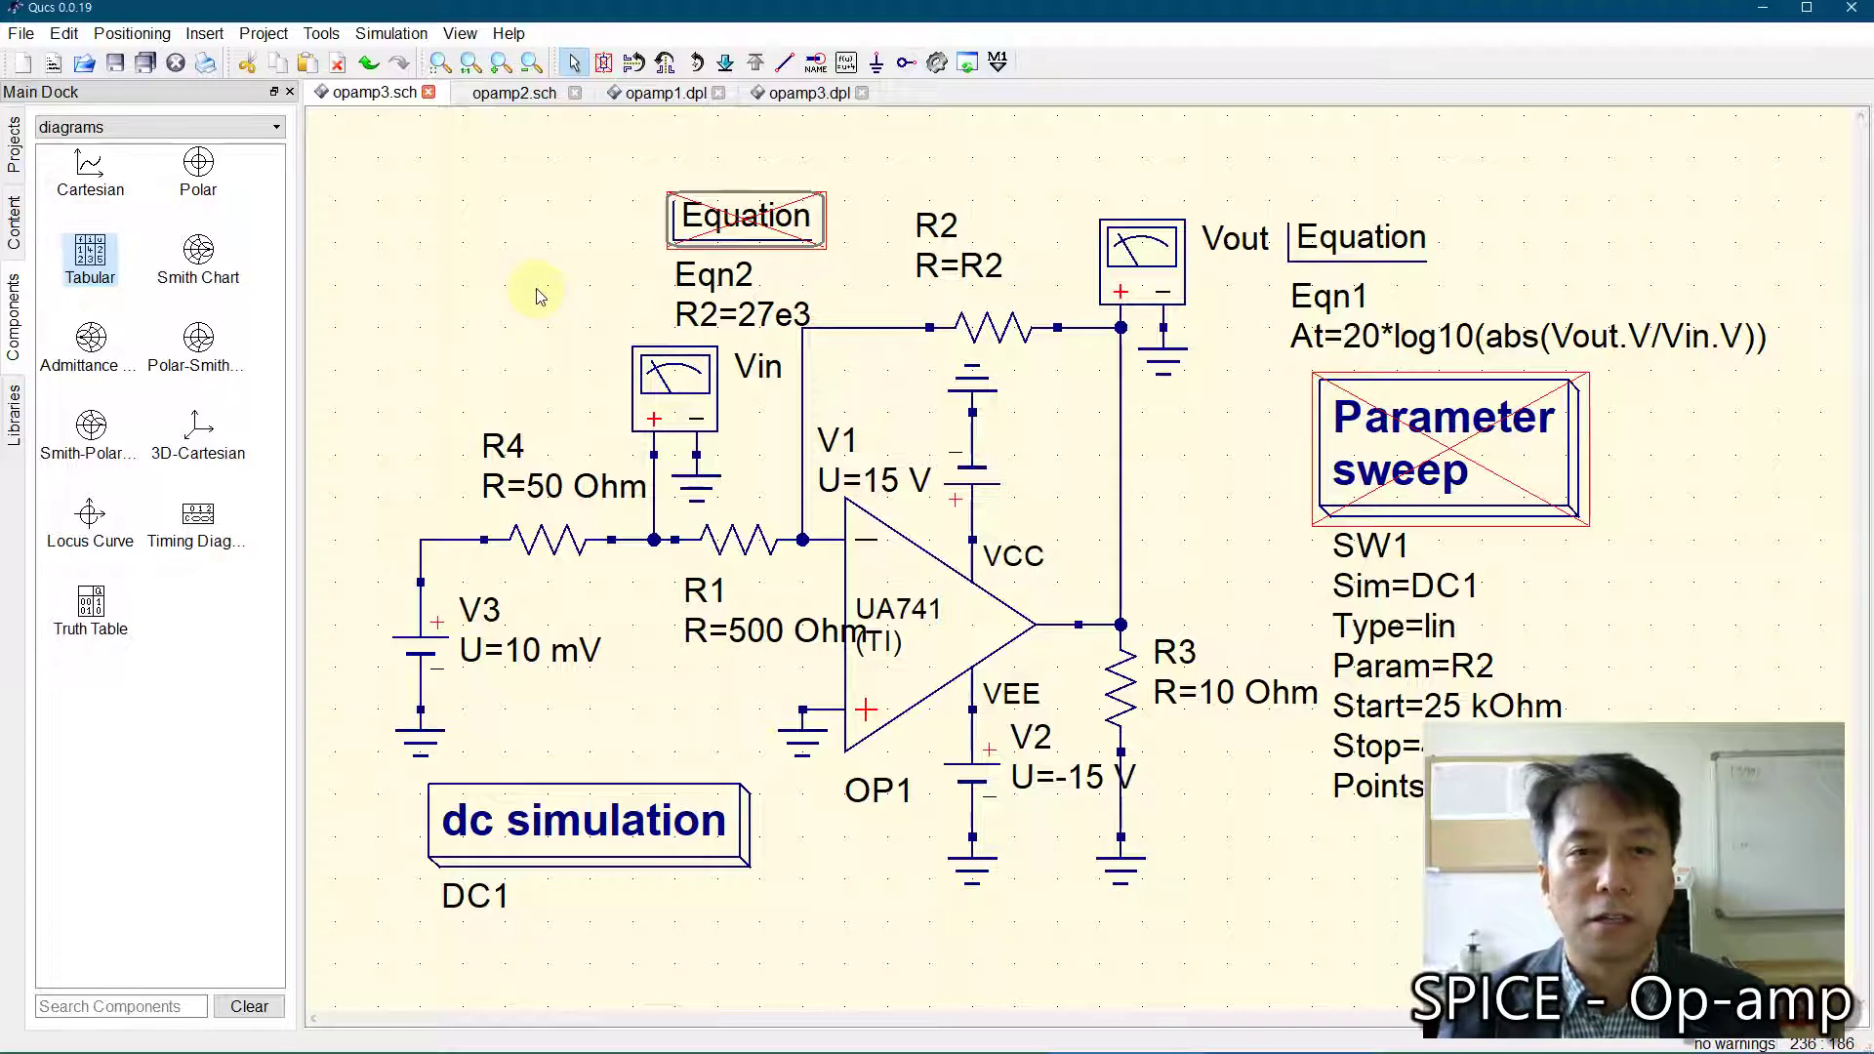
{"action": "left_click", "coordinate": [1433, 448]}
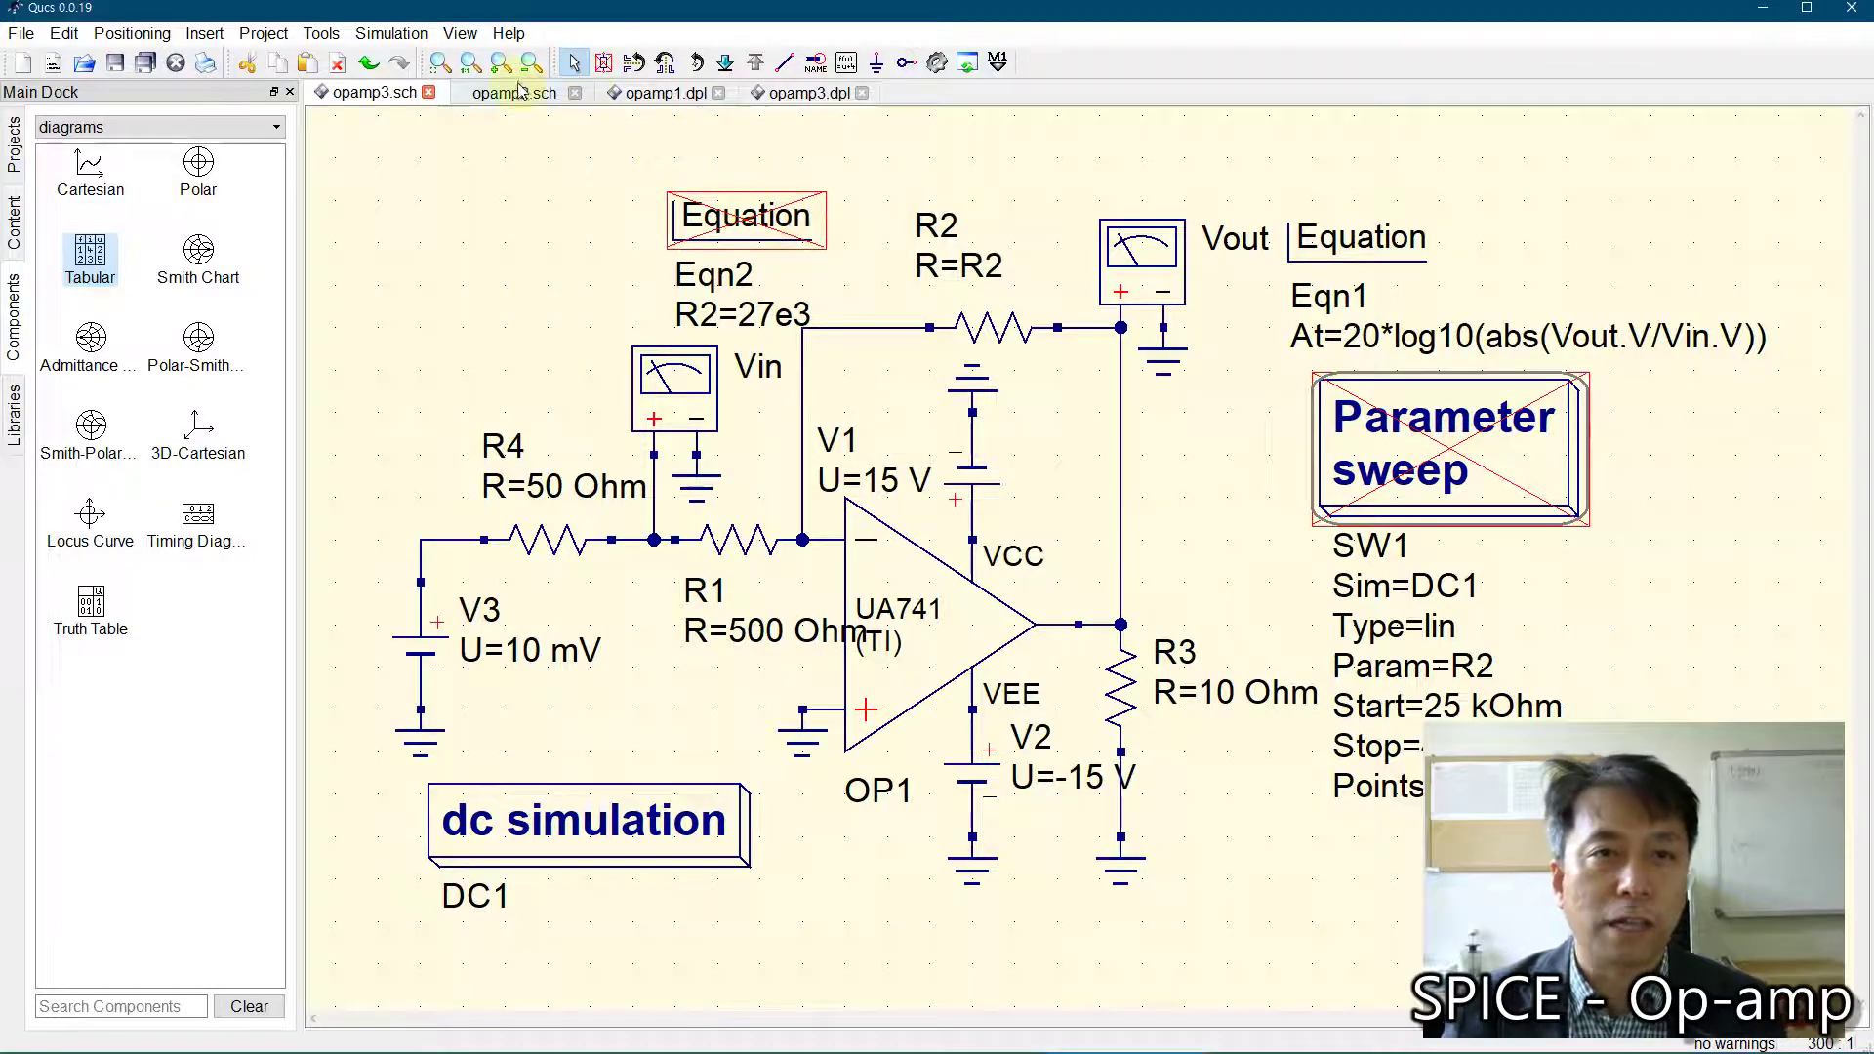
{"action": "key", "text": "ctrl+d"}
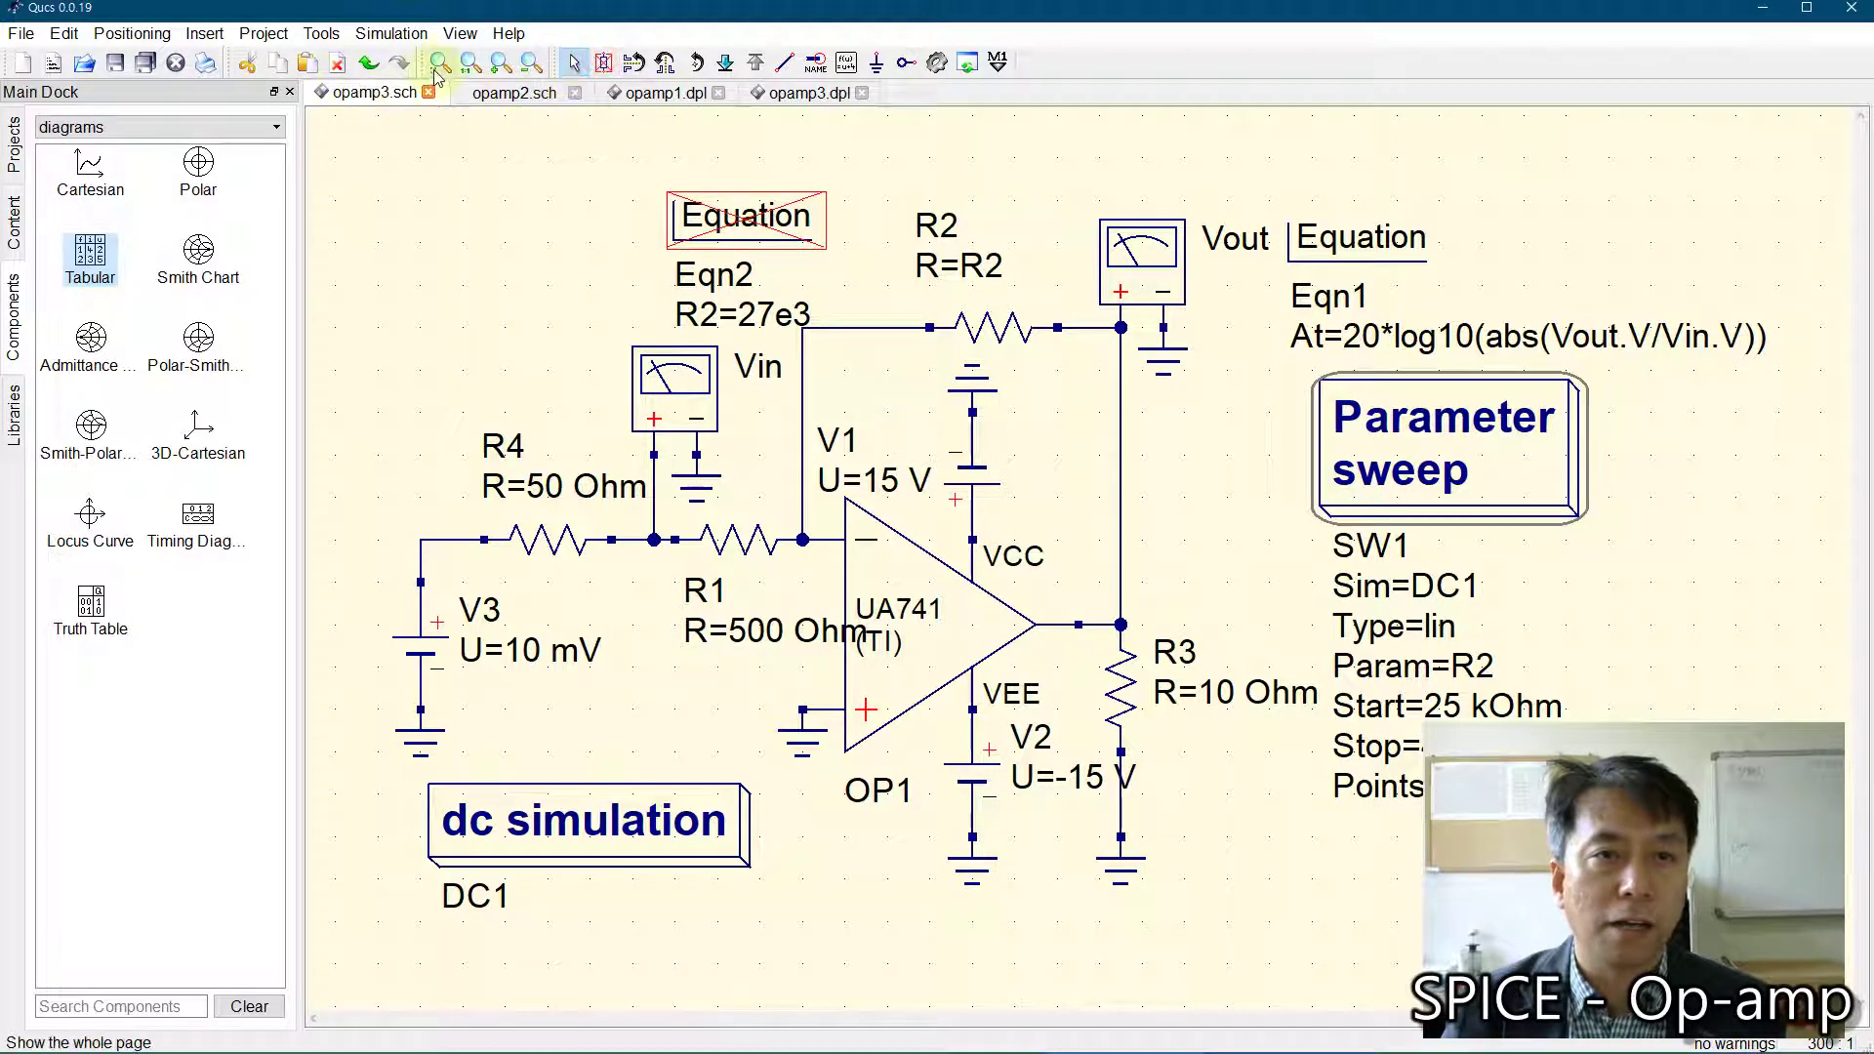
{"action": "left_click", "coordinate": [470, 271]}
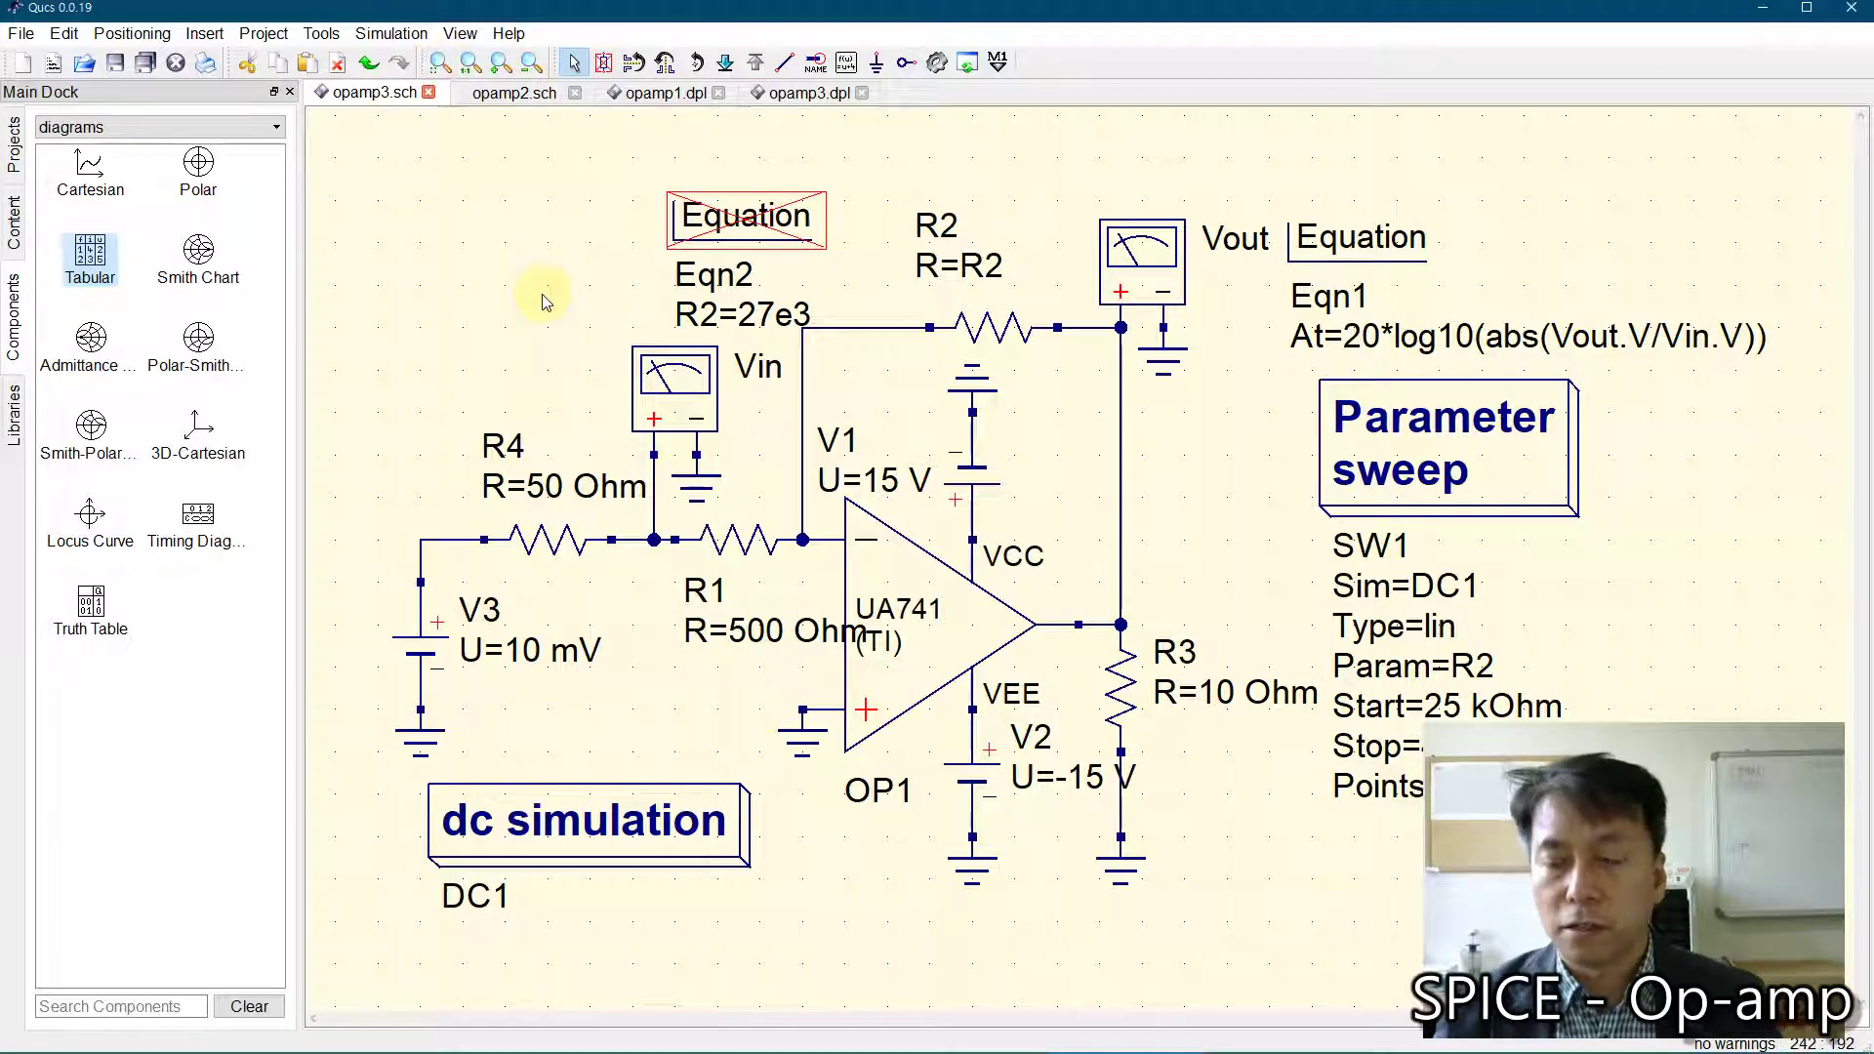
Step: Consult the E24 resistor values in Microsoft Whiteboard, and set resistor R1 in the Qucs schematic to 470 Ohm
{"action": "left_click", "coordinate": [748, 544]}
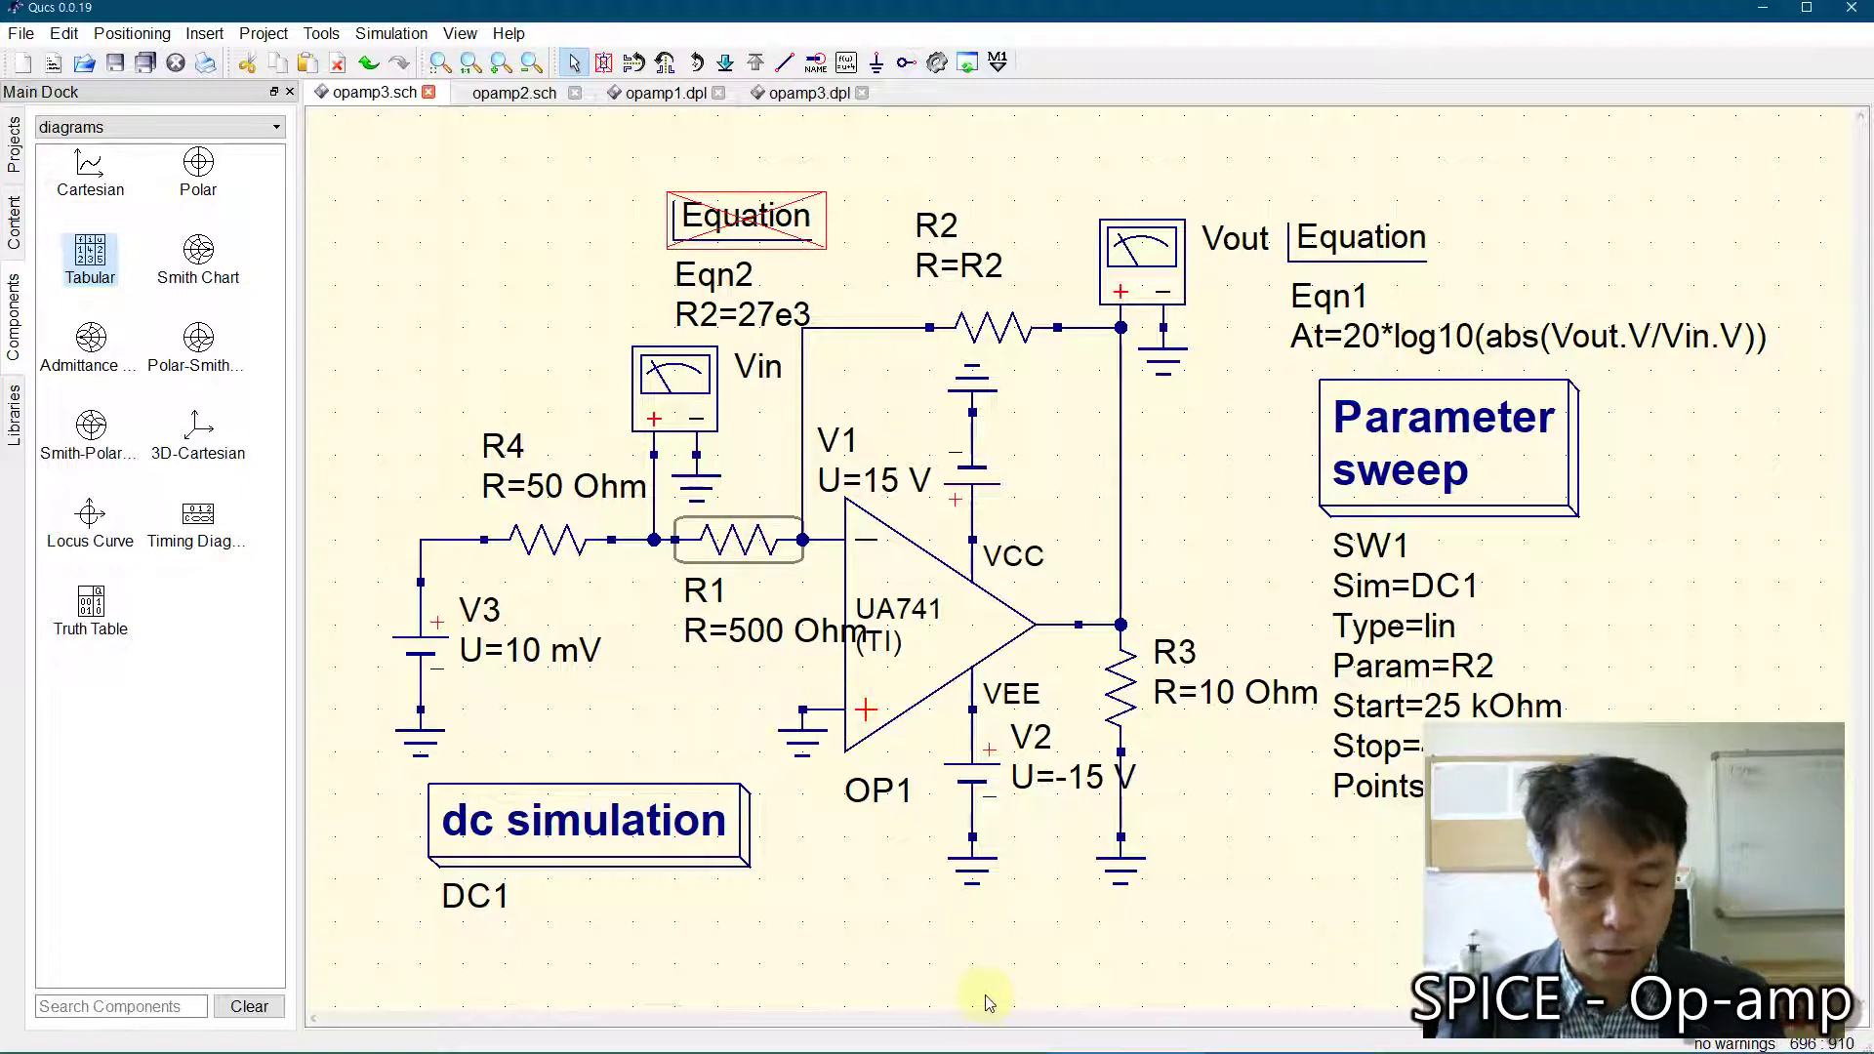
{"action": "key", "text": "super"}
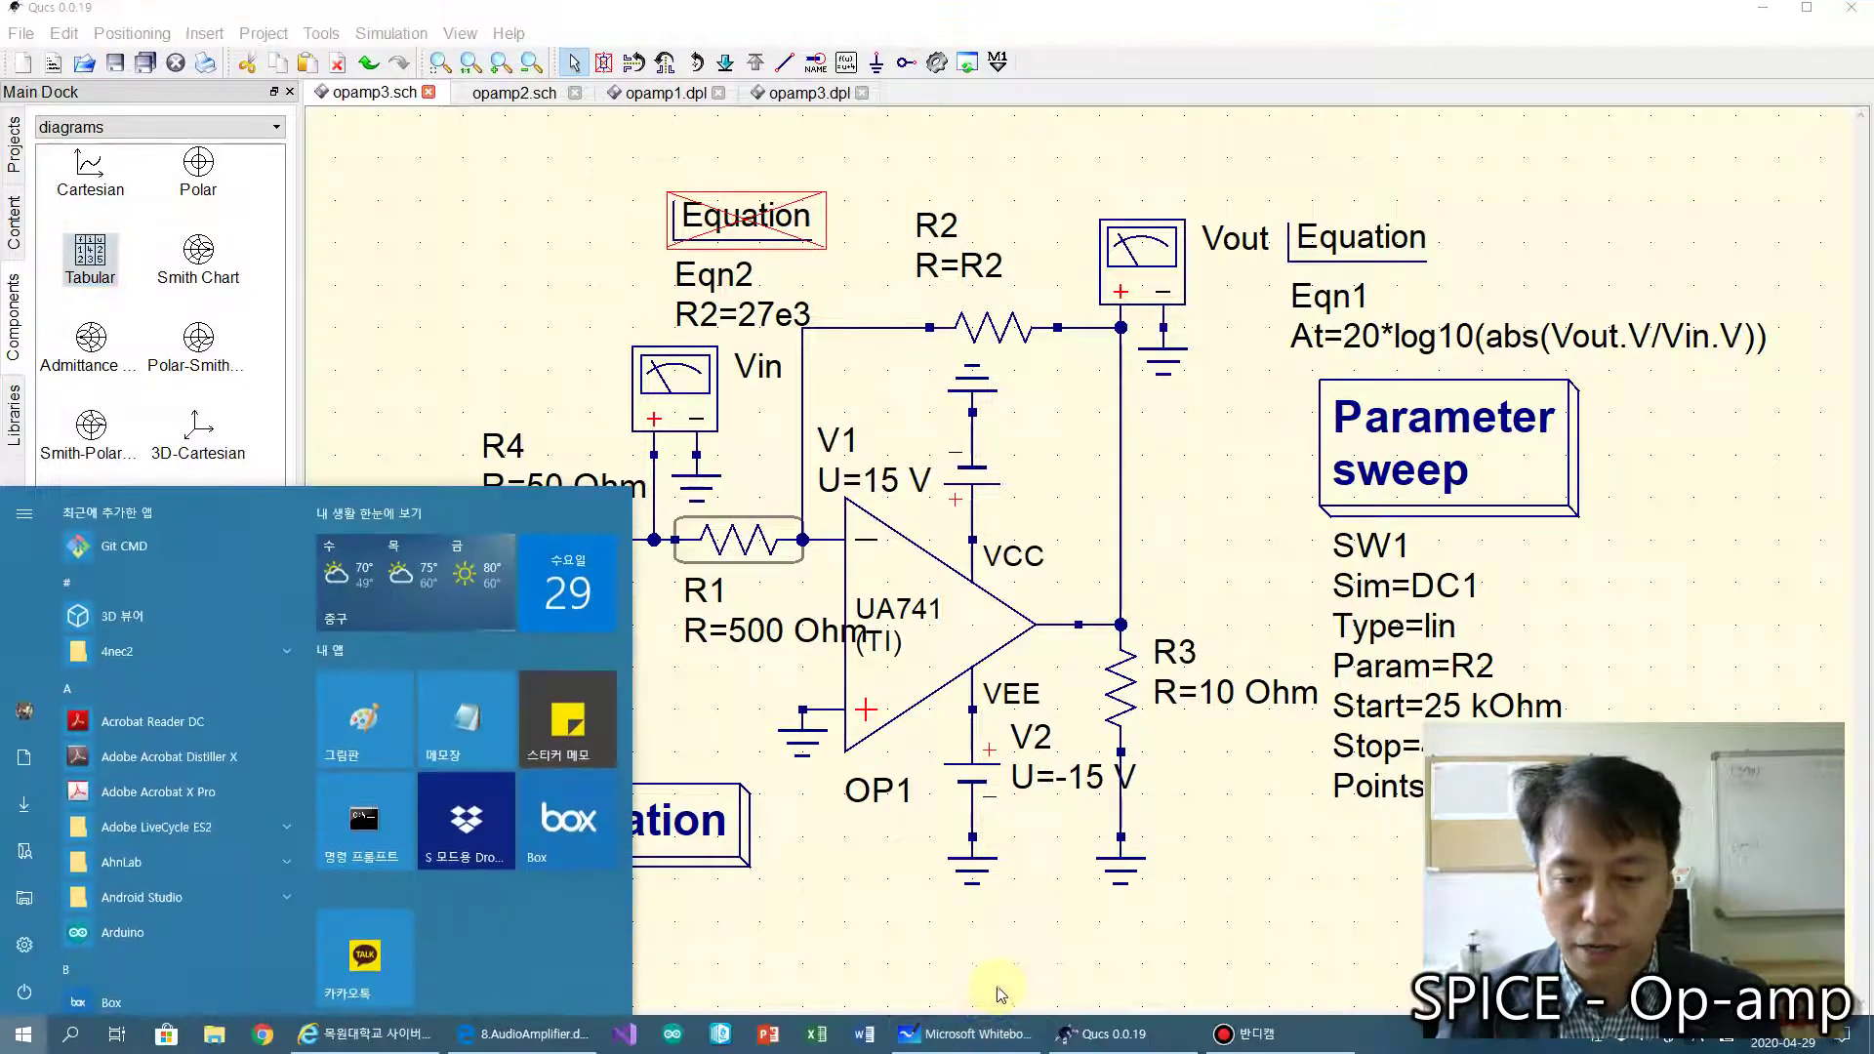
{"action": "left_click", "coordinate": [966, 1033]}
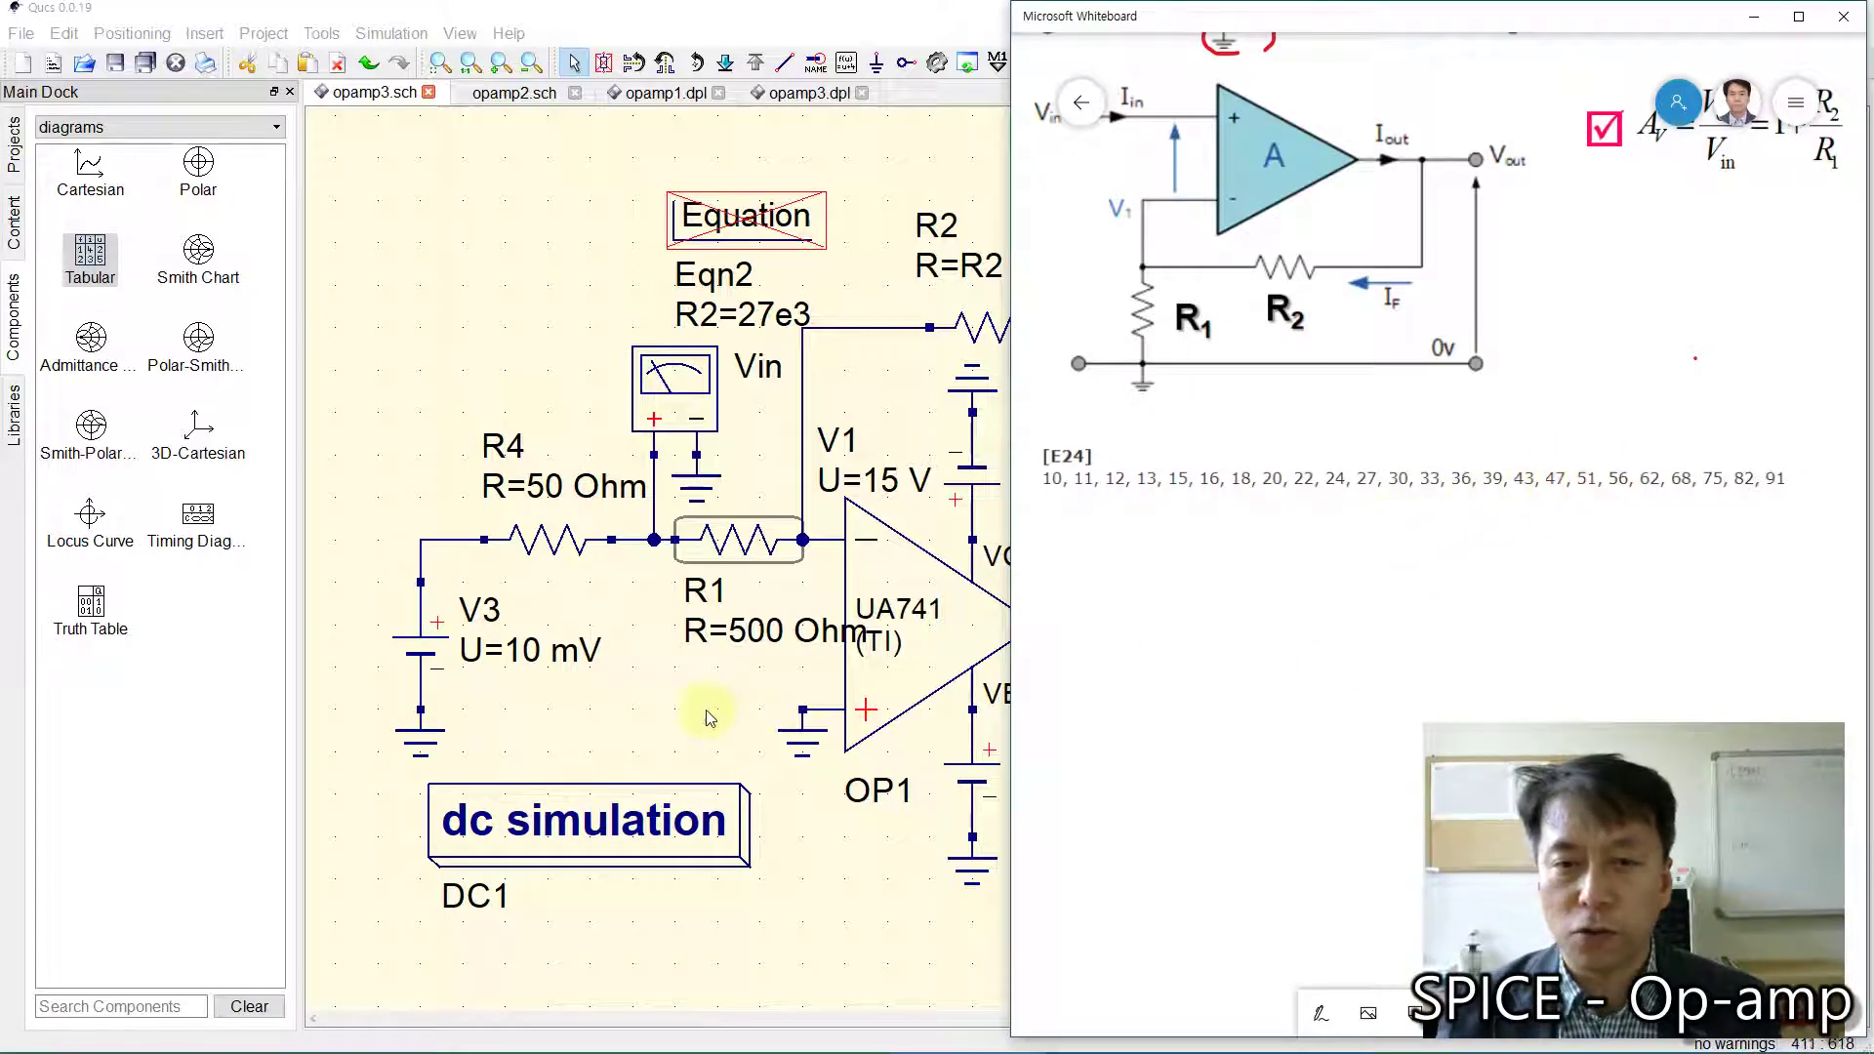
{"action": "left_click", "coordinate": [734, 536]}
{"action": "double_click", "coordinate": [739, 536]}
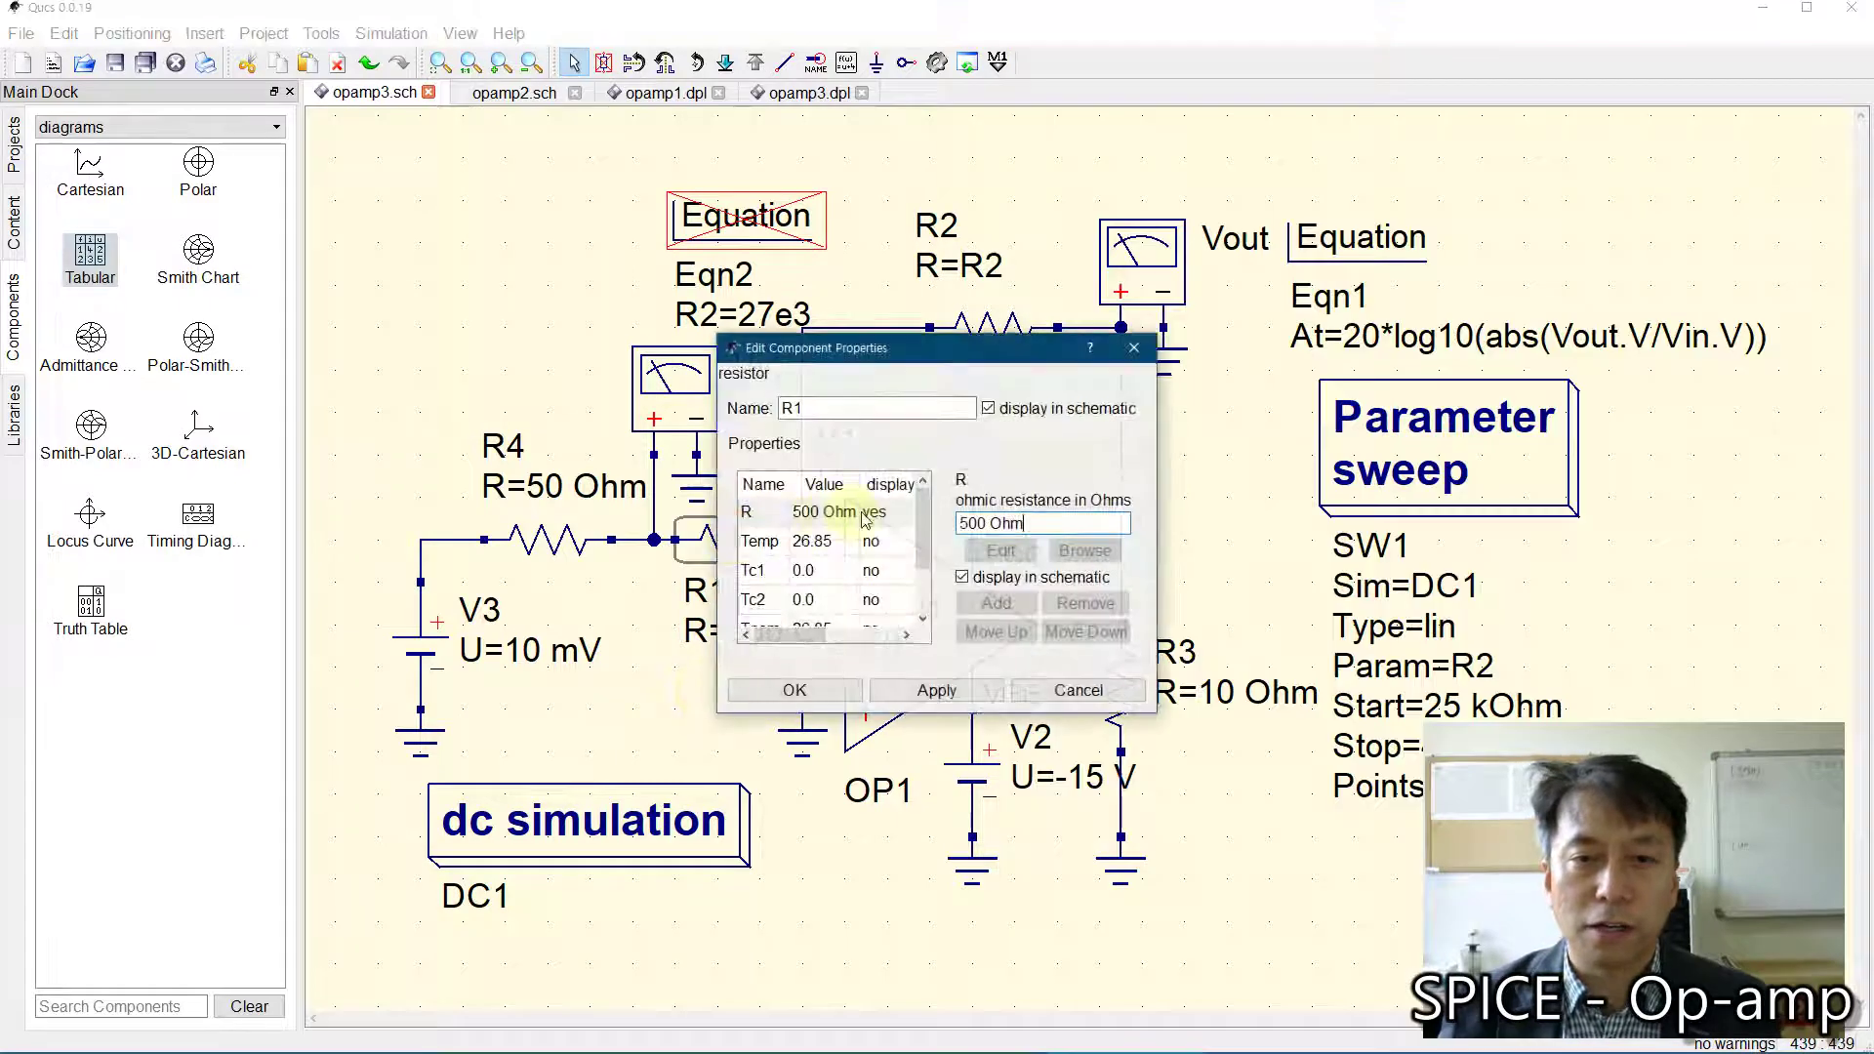
{"action": "double_click", "coordinate": [976, 524]}
{"action": "type", "text": "470"}
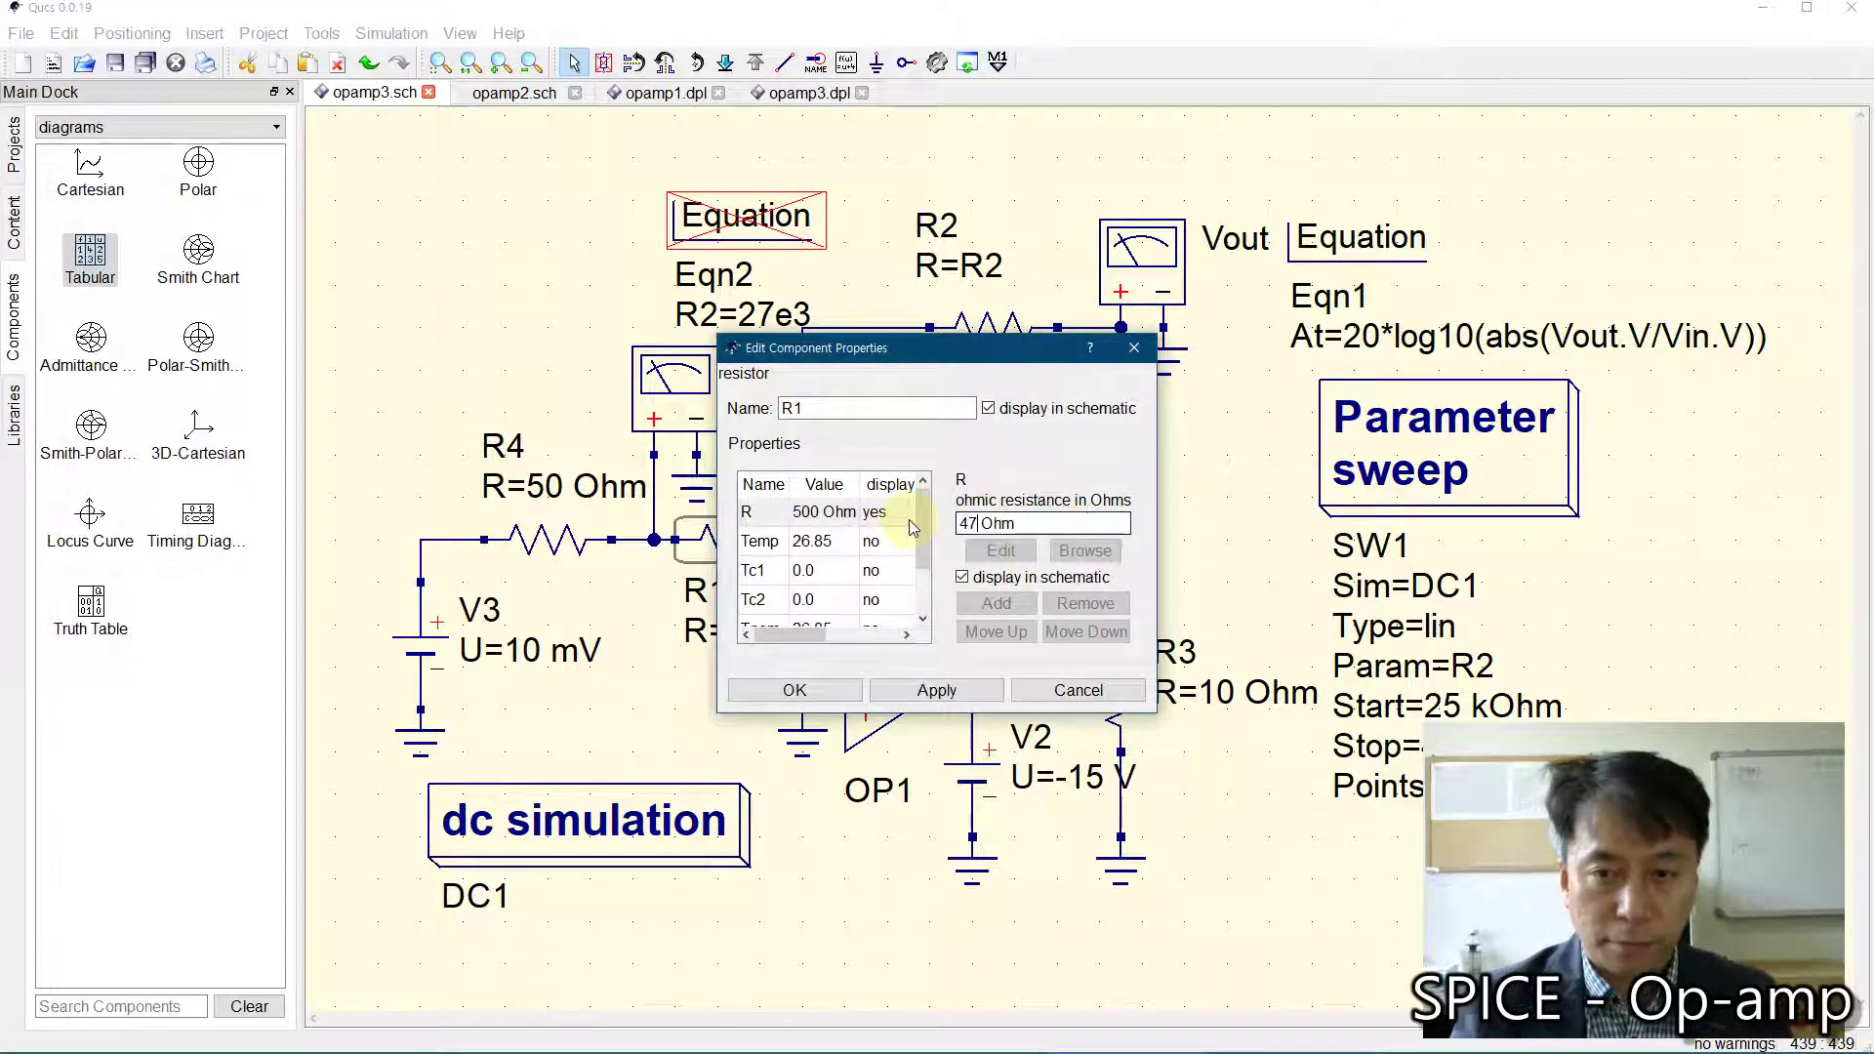
{"action": "left_click", "coordinate": [784, 686]}
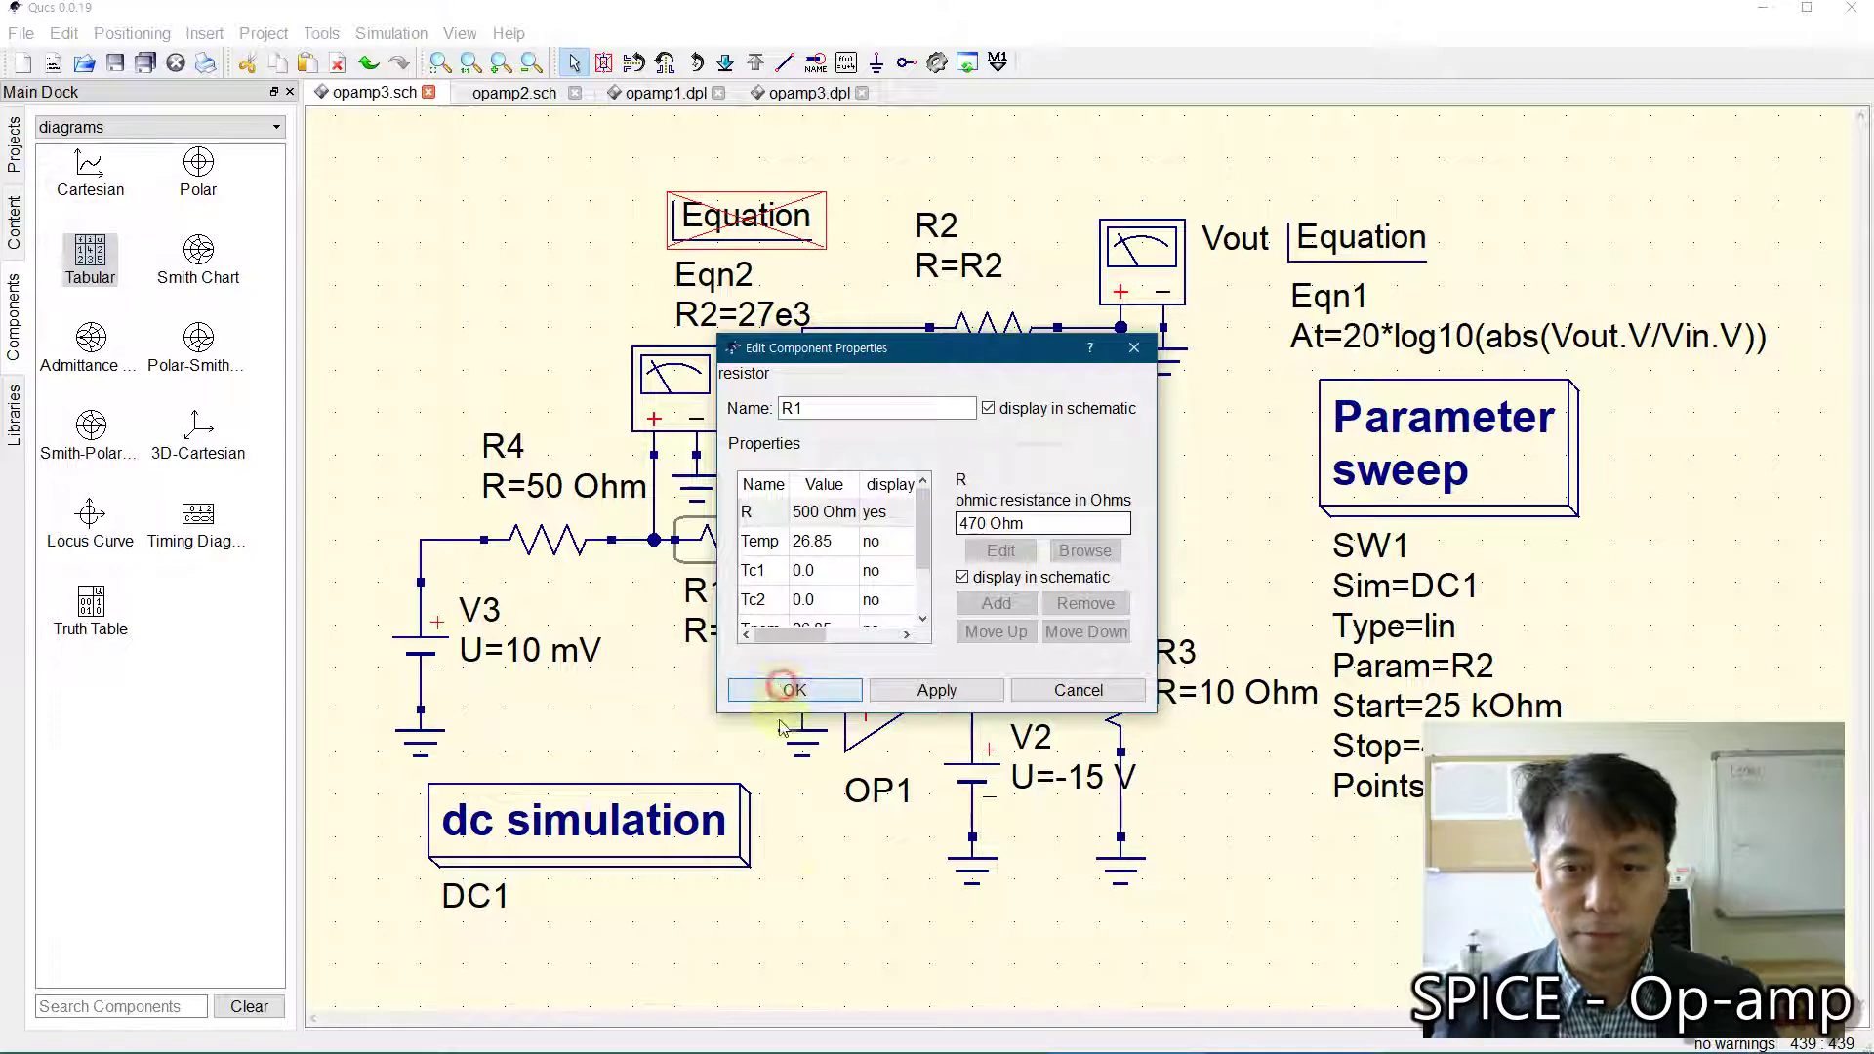
{"action": "left_click", "coordinate": [836, 918]}
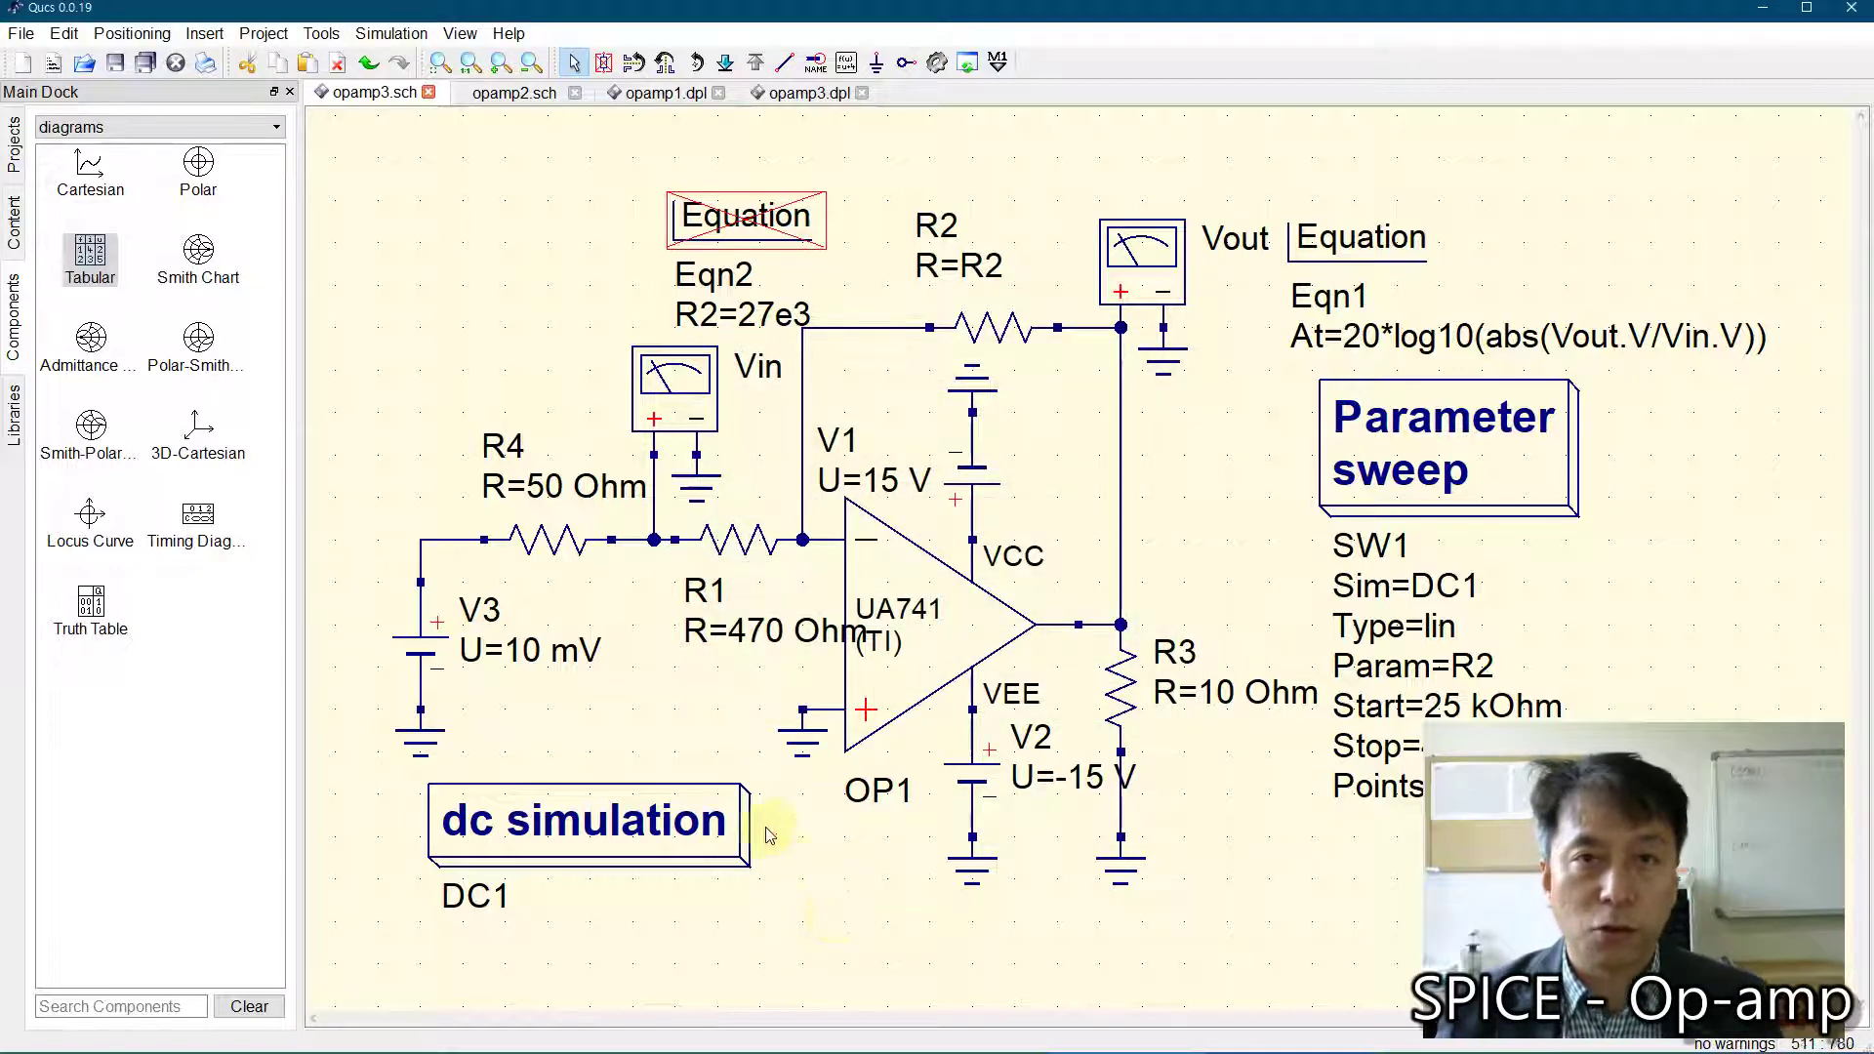
Step: Set the SW1 parameter sweep of R2 to run from 20 kOhm to 40 kOhm
{"action": "double_click", "coordinate": [1427, 444]}
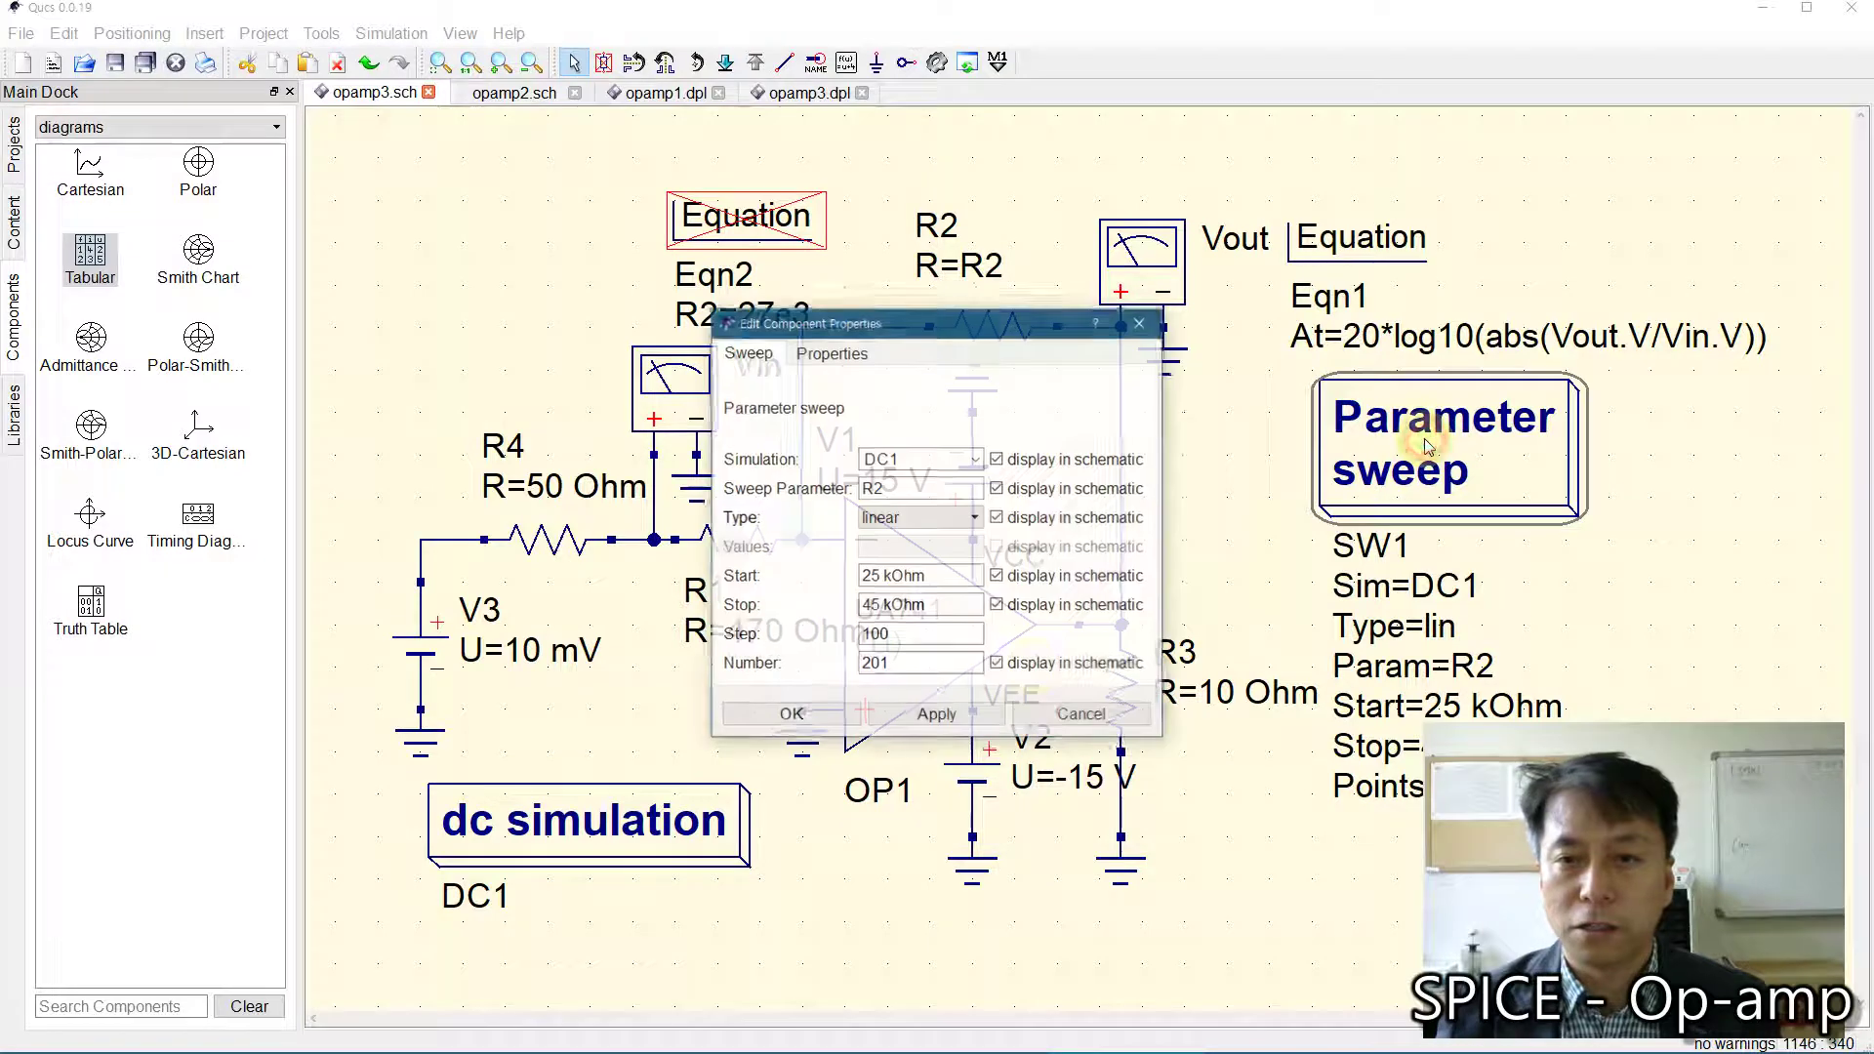
{"action": "left_click", "coordinate": [872, 577]}
{"action": "double_click", "coordinate": [871, 577]}
{"action": "type", "text": "20"}
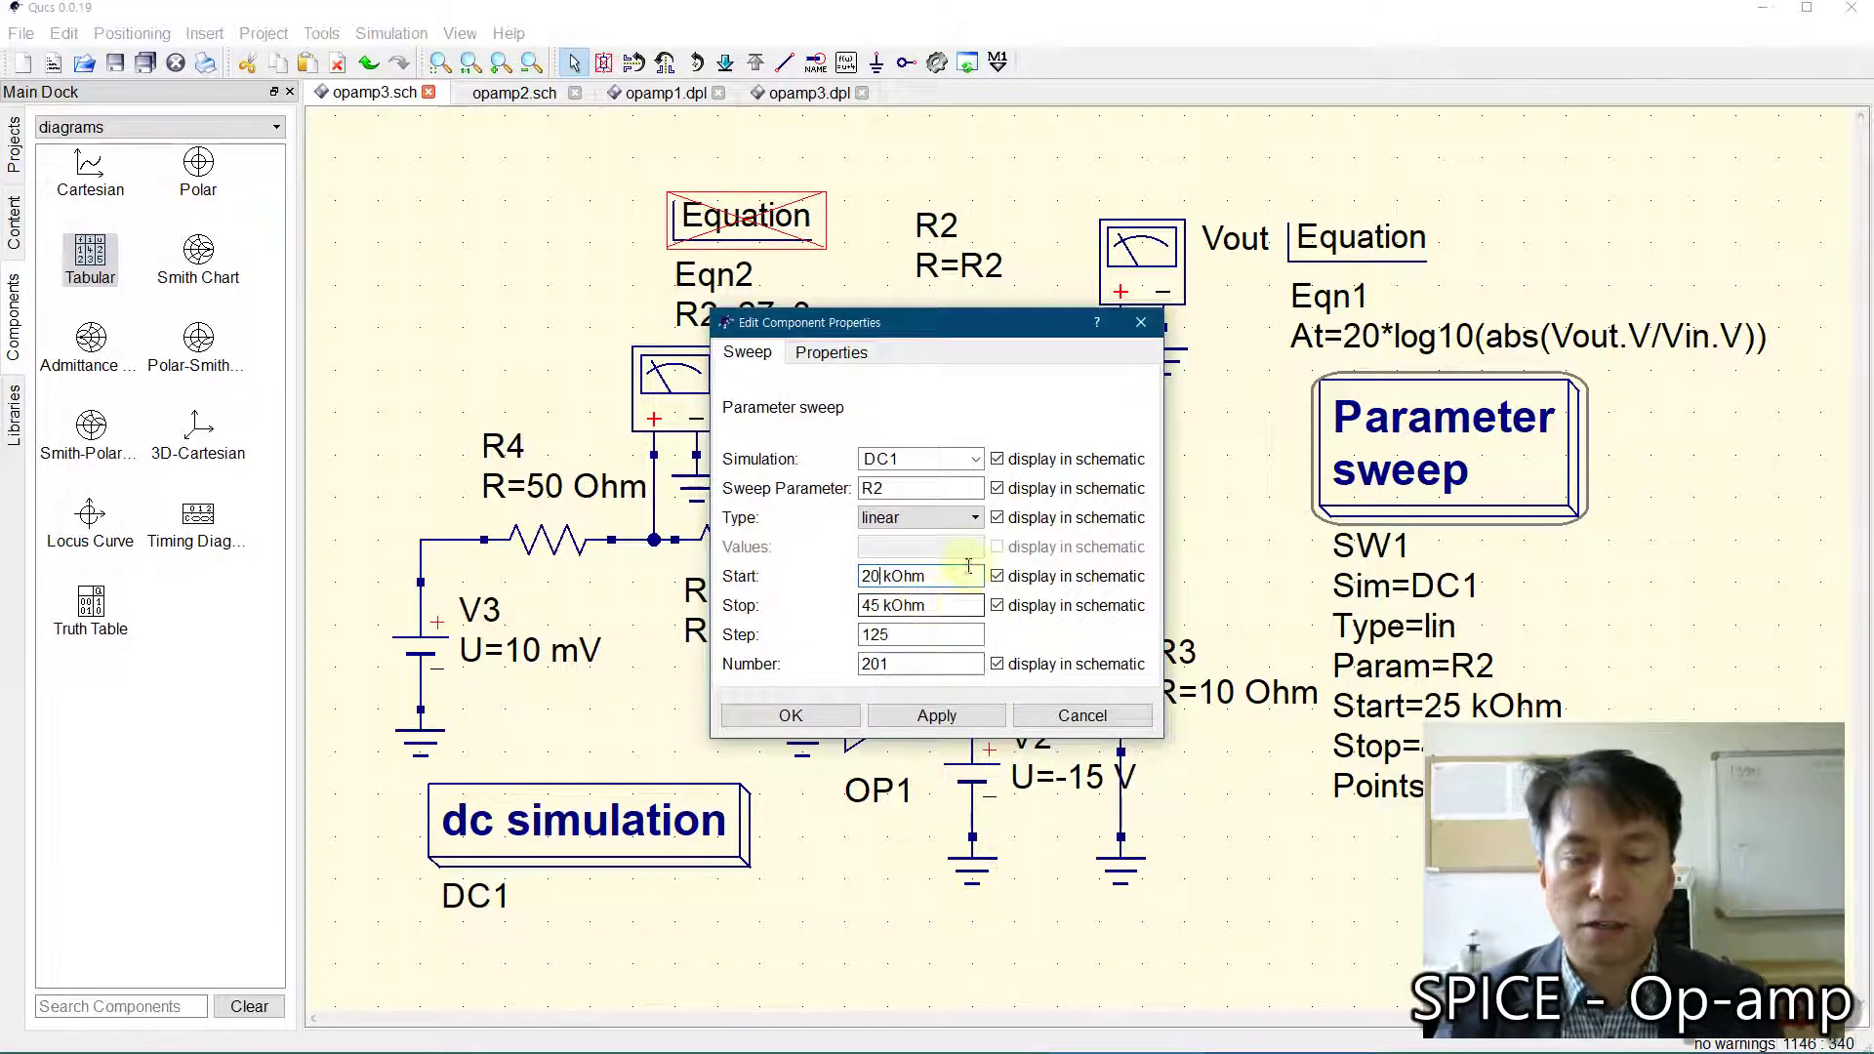
{"action": "left_click", "coordinate": [870, 605]}
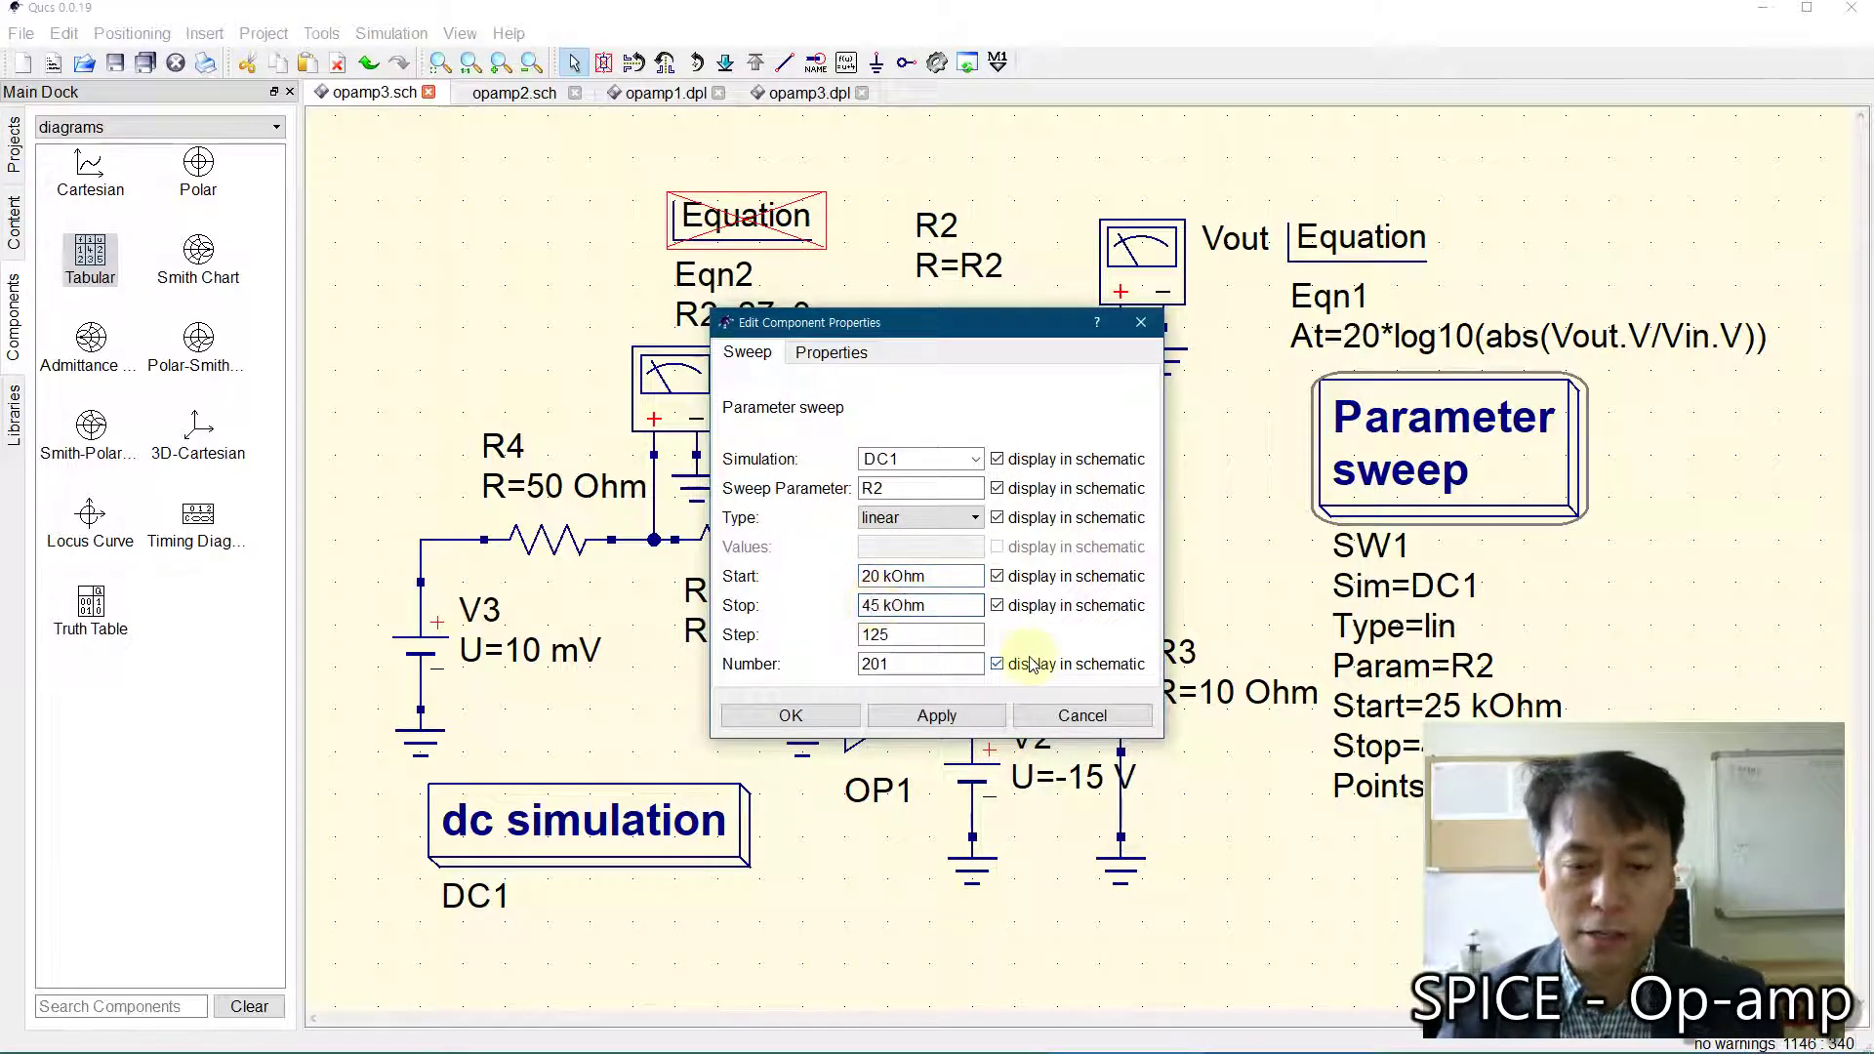
{"action": "key", "text": "Delete"}
{"action": "type", "text": "0"}
{"action": "left_click", "coordinate": [794, 716]}
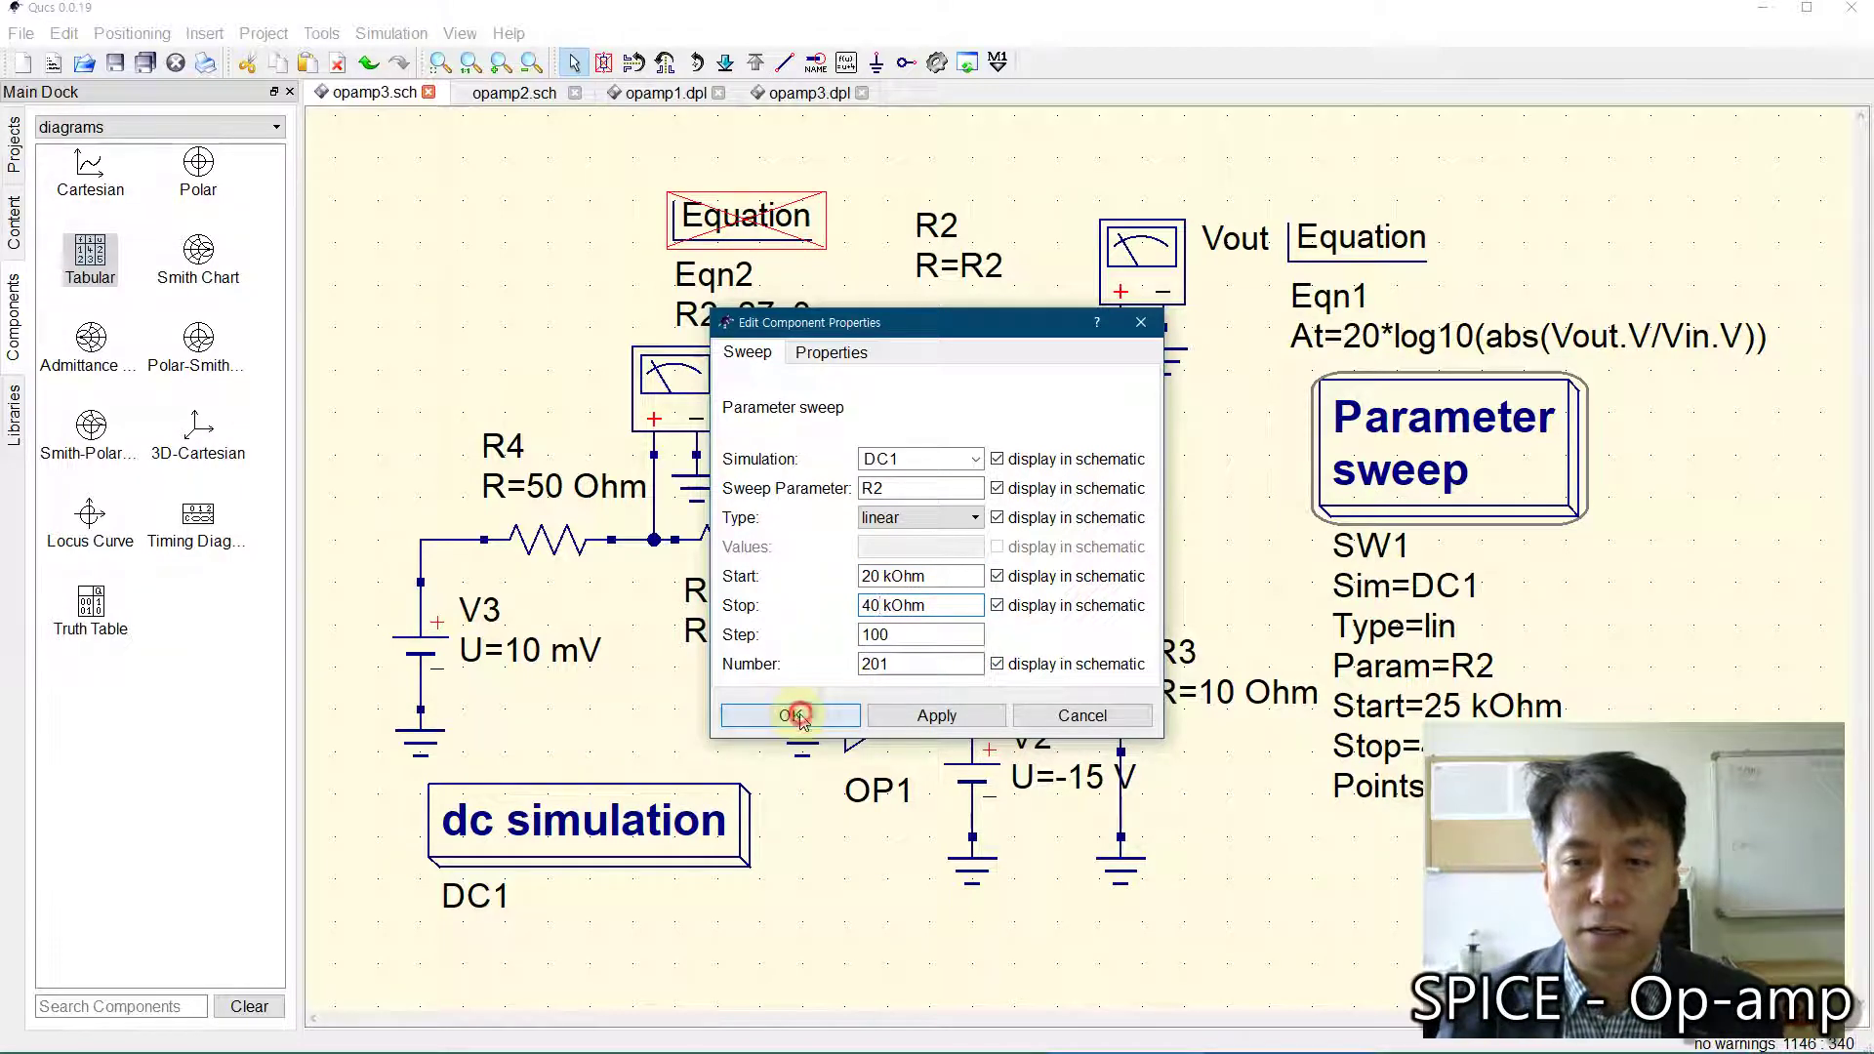
Step: Simulate the R2 sweep and lengthen the At table on the opamp3 display page to show more rows
{"action": "left_click", "coordinate": [935, 69]}
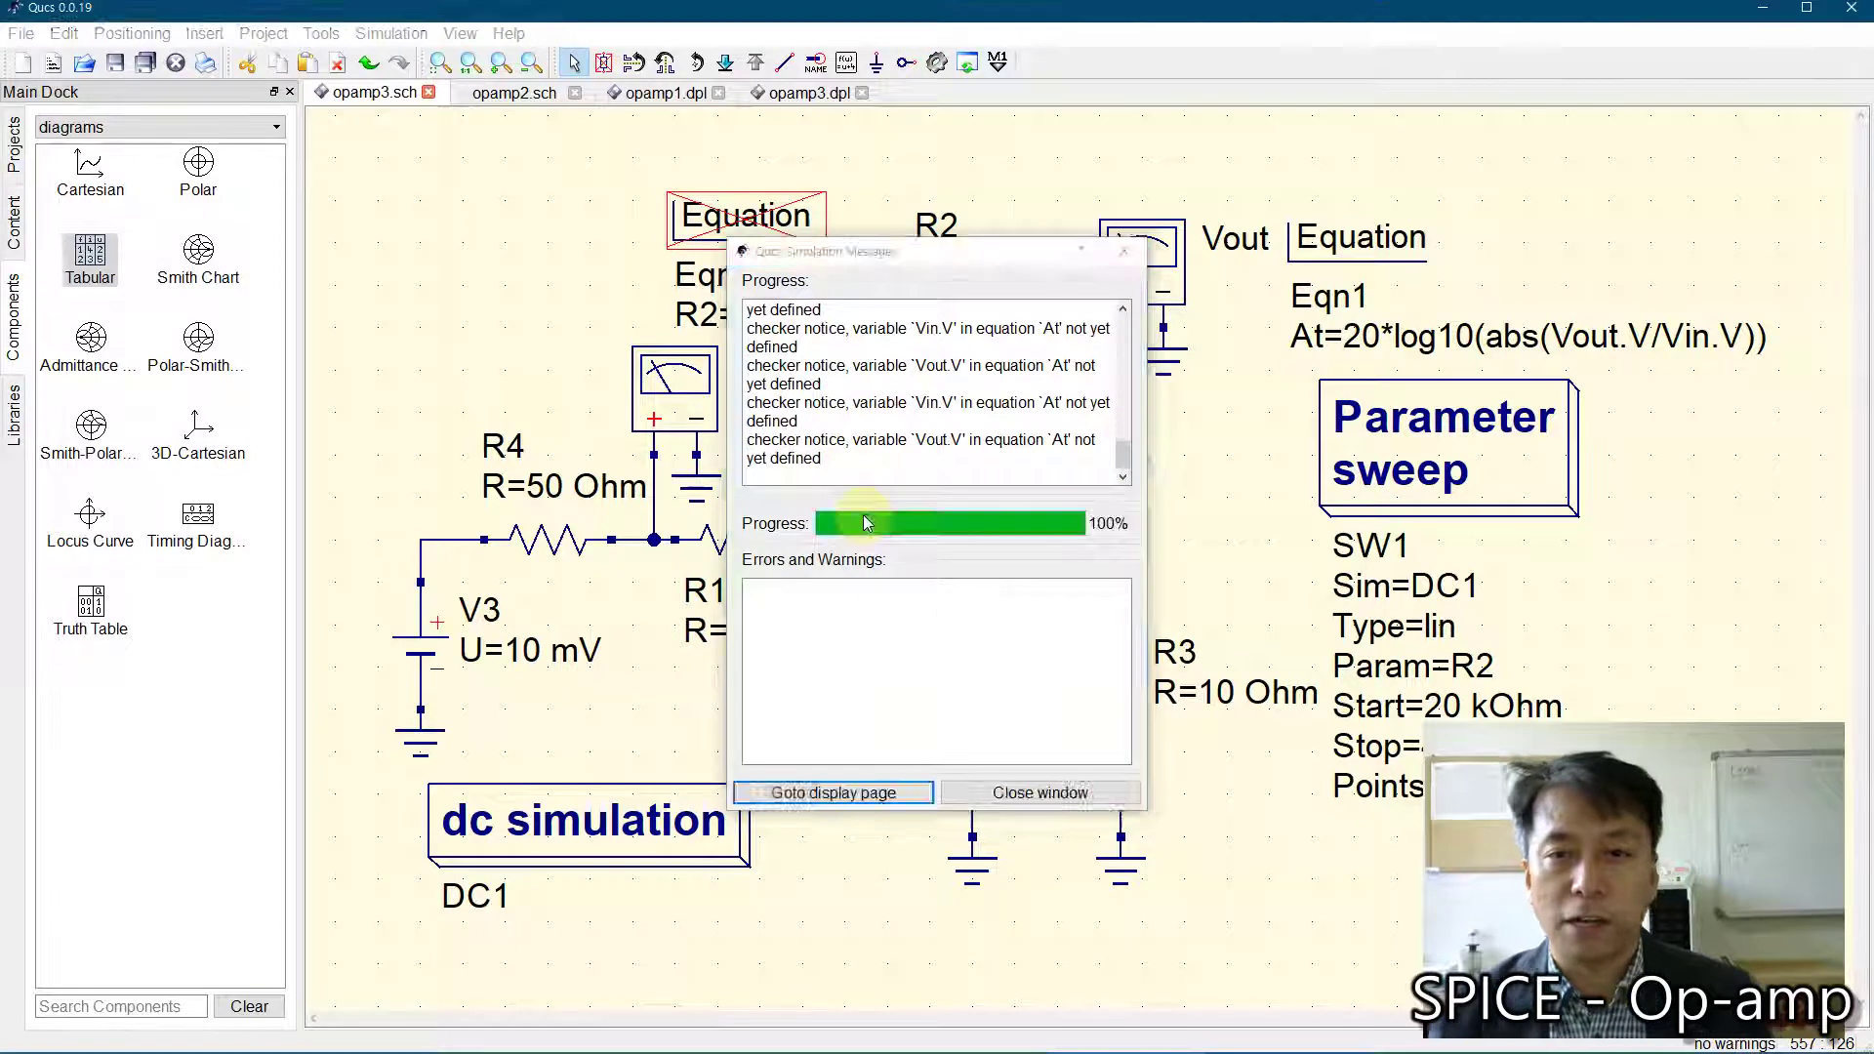
{"action": "left_click_drag", "start_coordinate": [666, 369], "coordinate": [669, 938]}
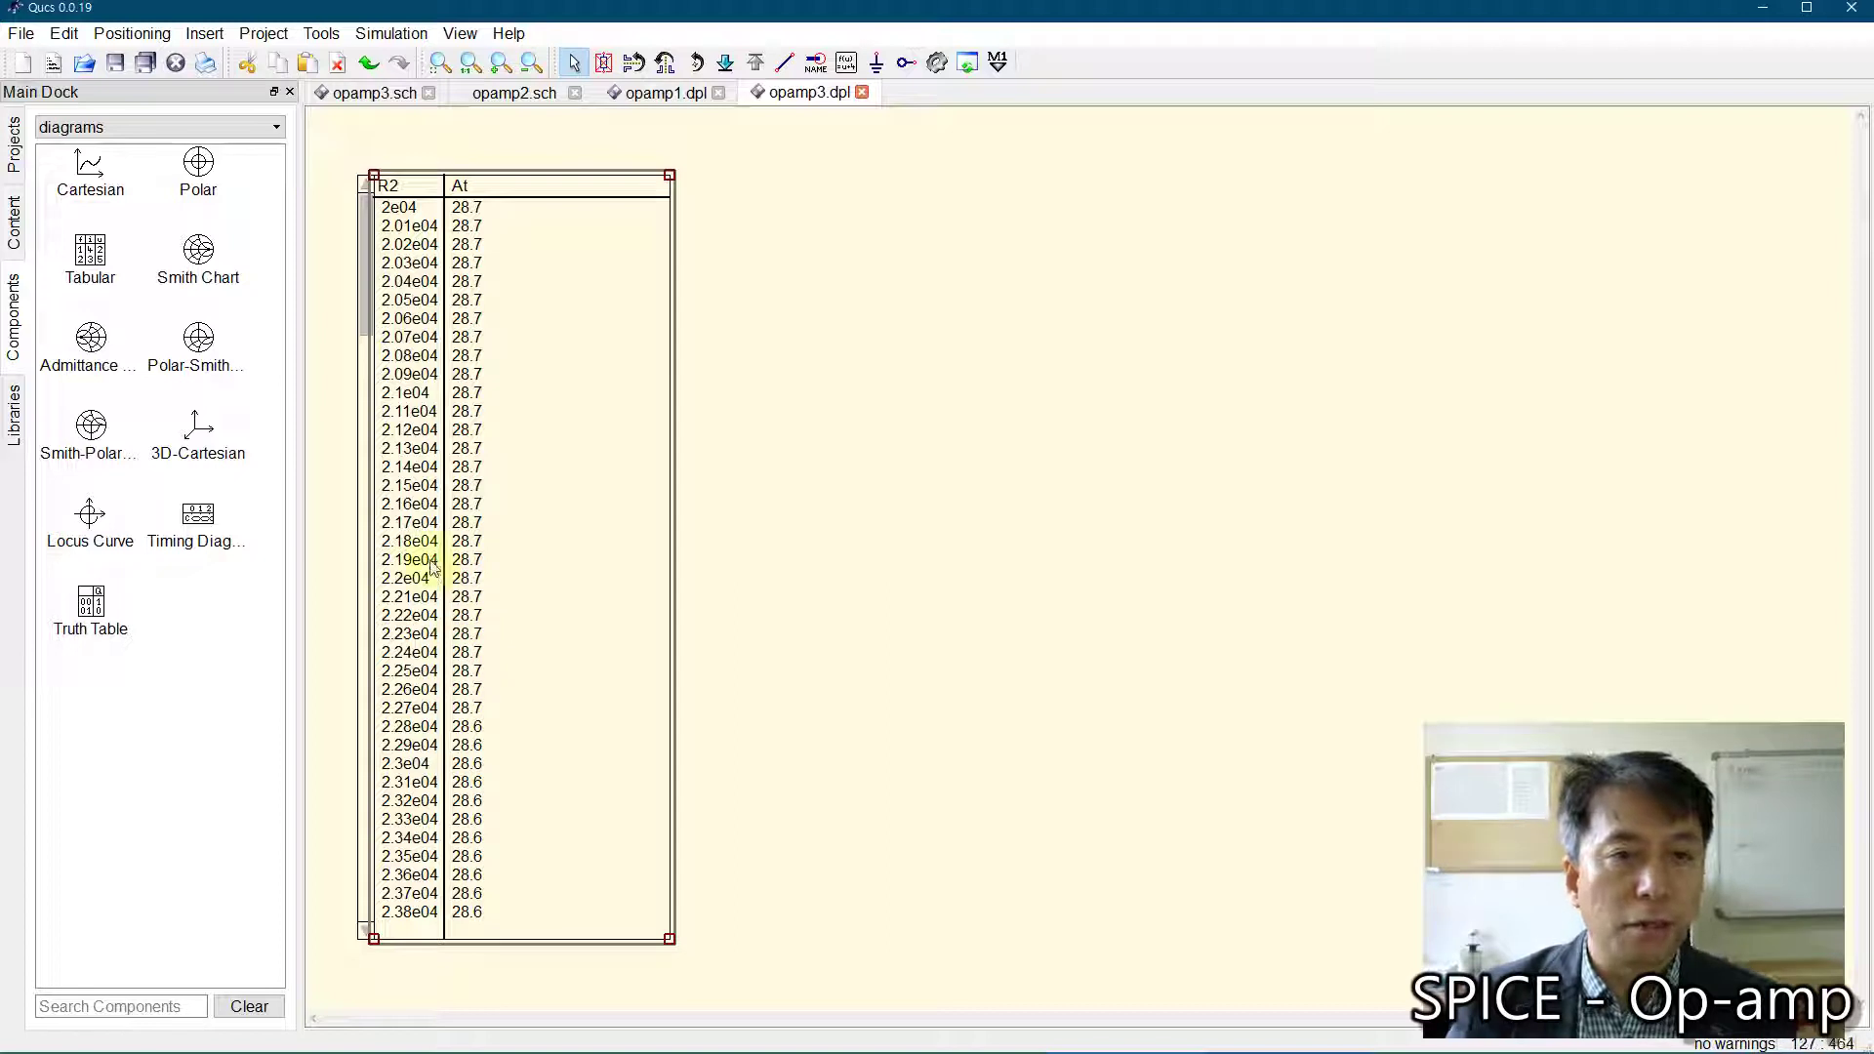
{"action": "scroll", "coordinate": [432, 566], "scroll_direction": "down", "scroll_amount": 3}
{"action": "scroll", "coordinate": [432, 566], "scroll_direction": "up", "scroll_amount": 1}
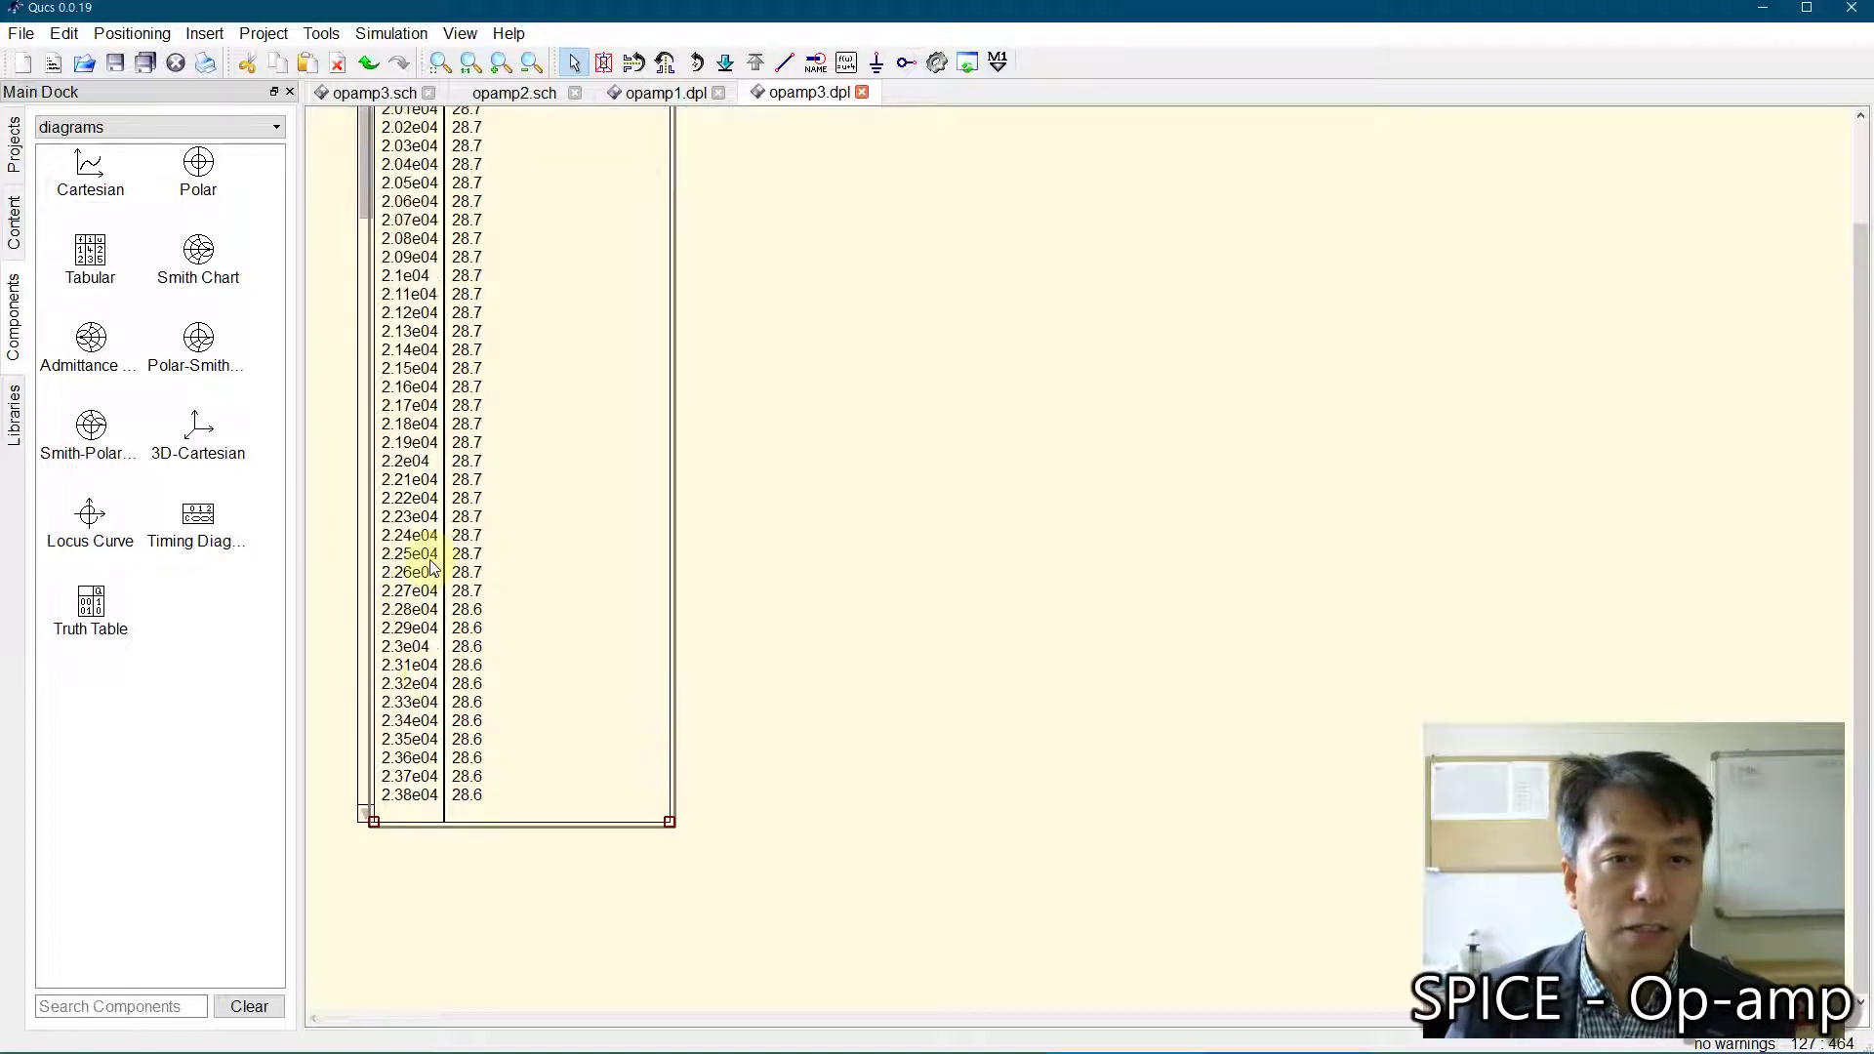
{"action": "scroll", "coordinate": [432, 566], "scroll_direction": "up", "scroll_amount": 1}
{"action": "scroll", "coordinate": [451, 547], "scroll_direction": "down", "scroll_amount": 1}
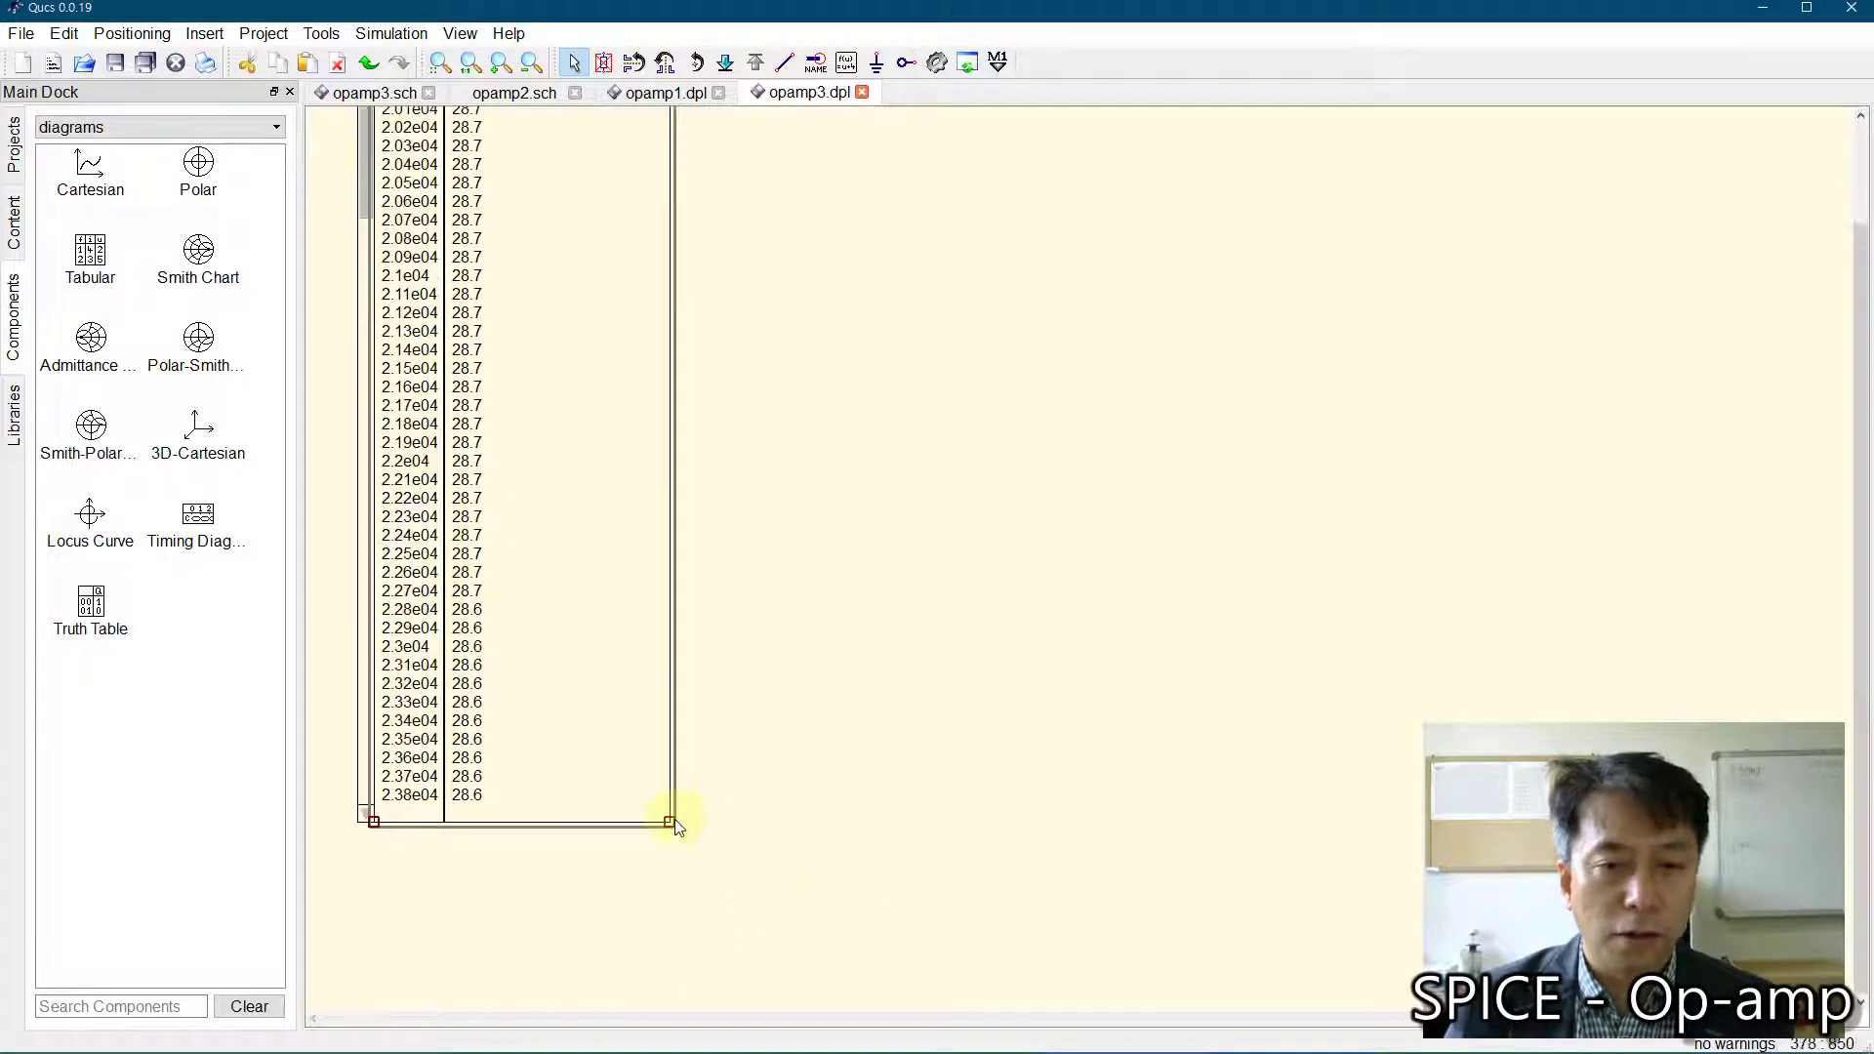
{"action": "left_click_drag", "start_coordinate": [671, 823], "coordinate": [671, 1013]}
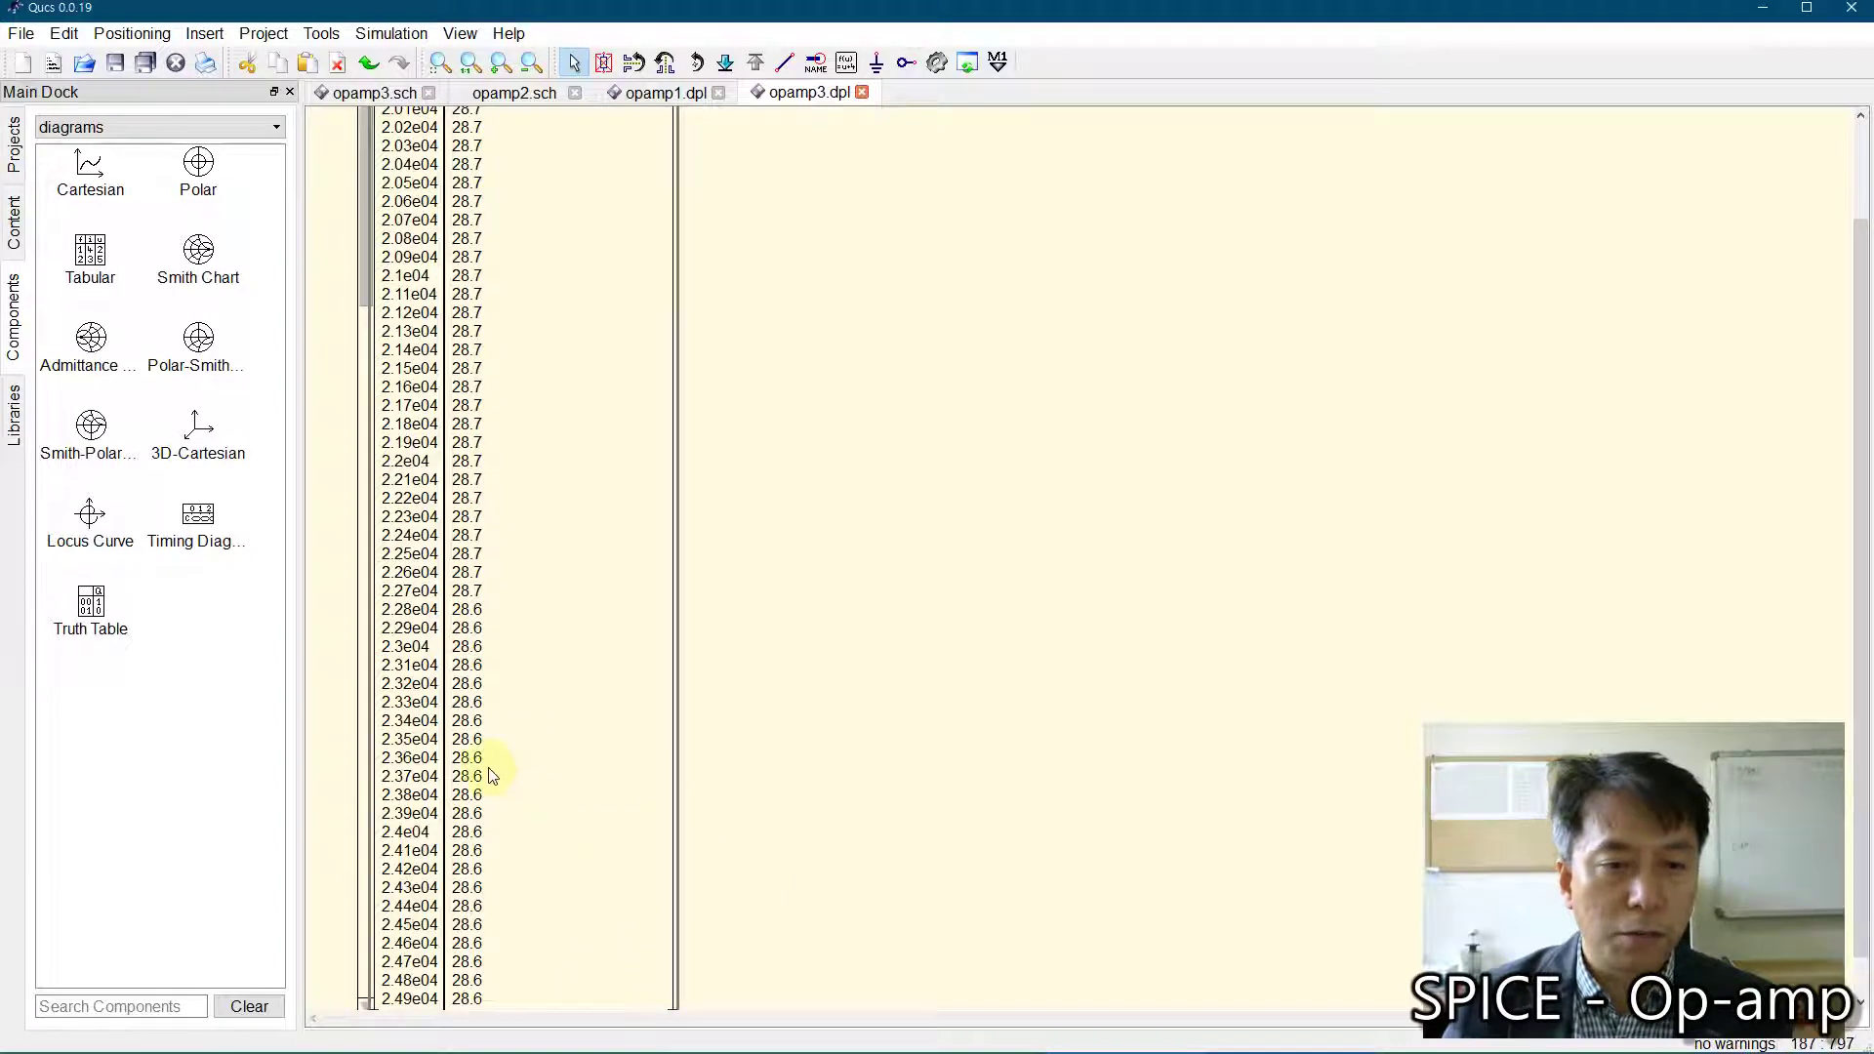
{"action": "scroll", "coordinate": [491, 776], "scroll_direction": "down", "scroll_amount": 2}
{"action": "left_click_drag", "start_coordinate": [674, 785], "coordinate": [680, 1006]}
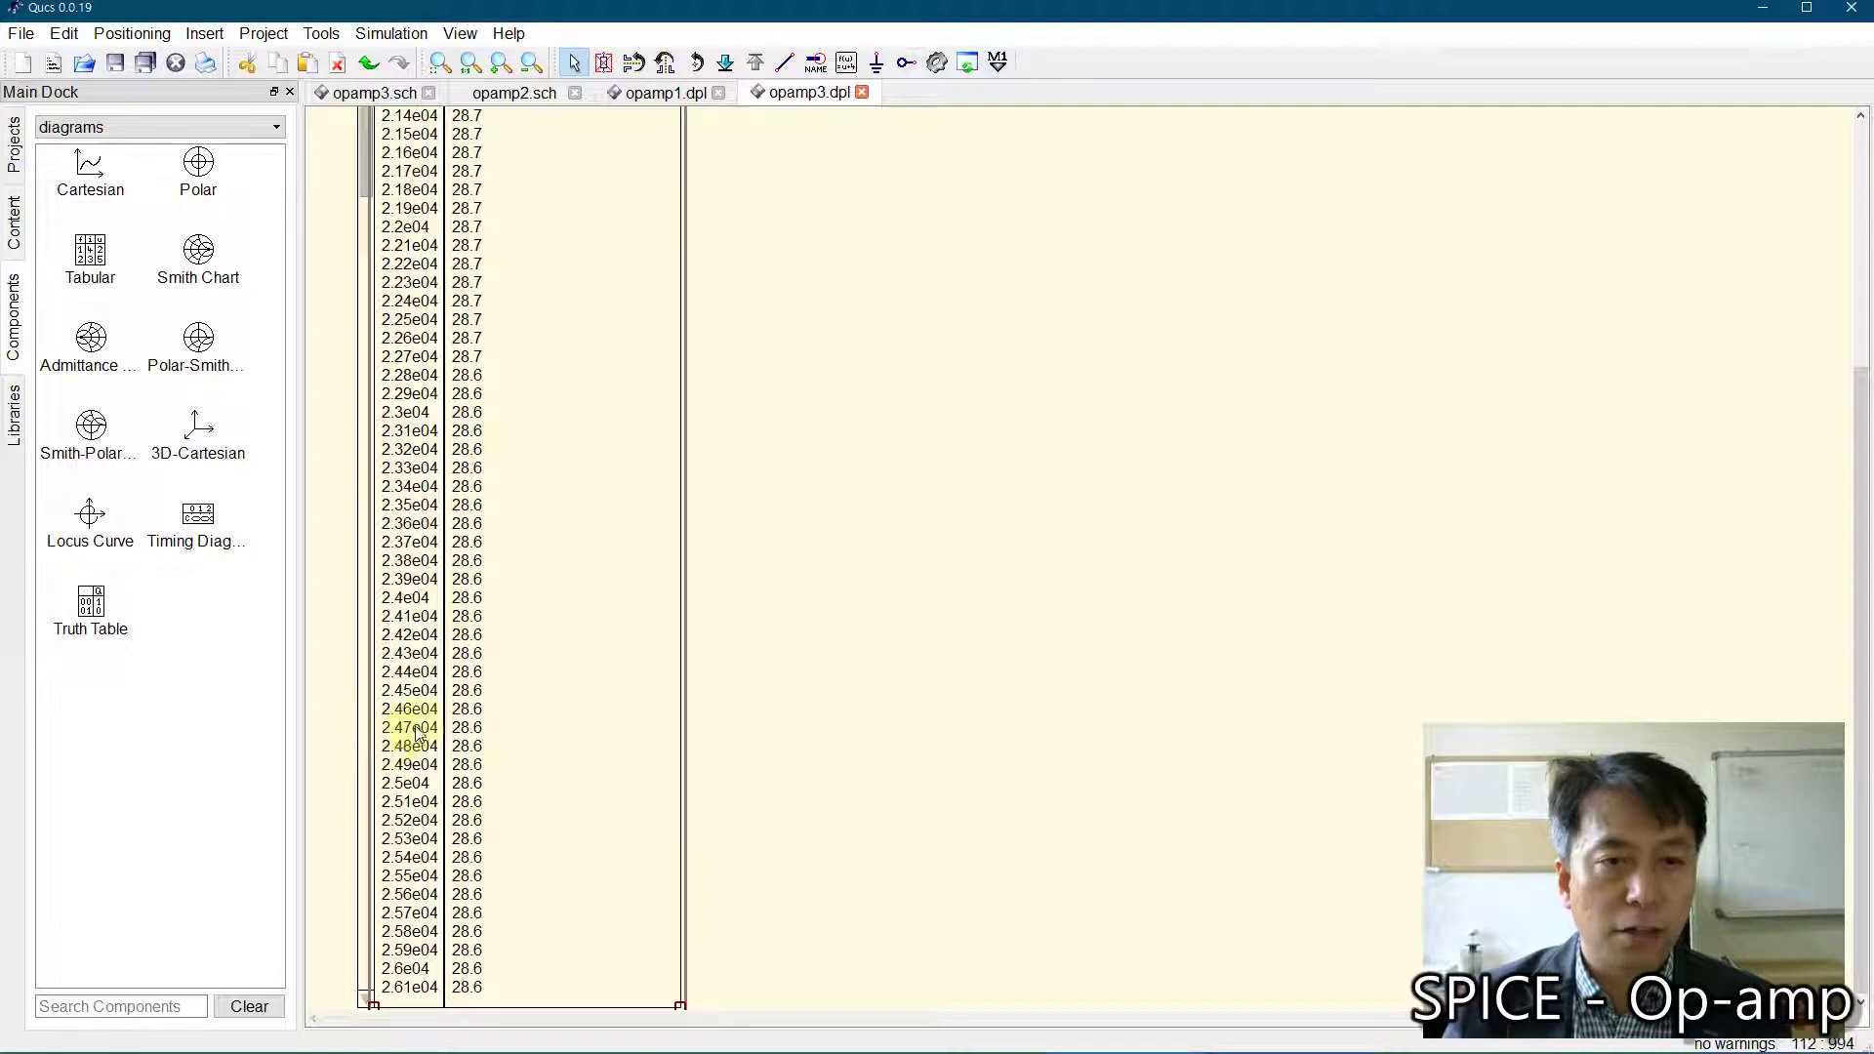
{"action": "scroll", "coordinate": [417, 734], "scroll_direction": "up", "scroll_amount": 3}
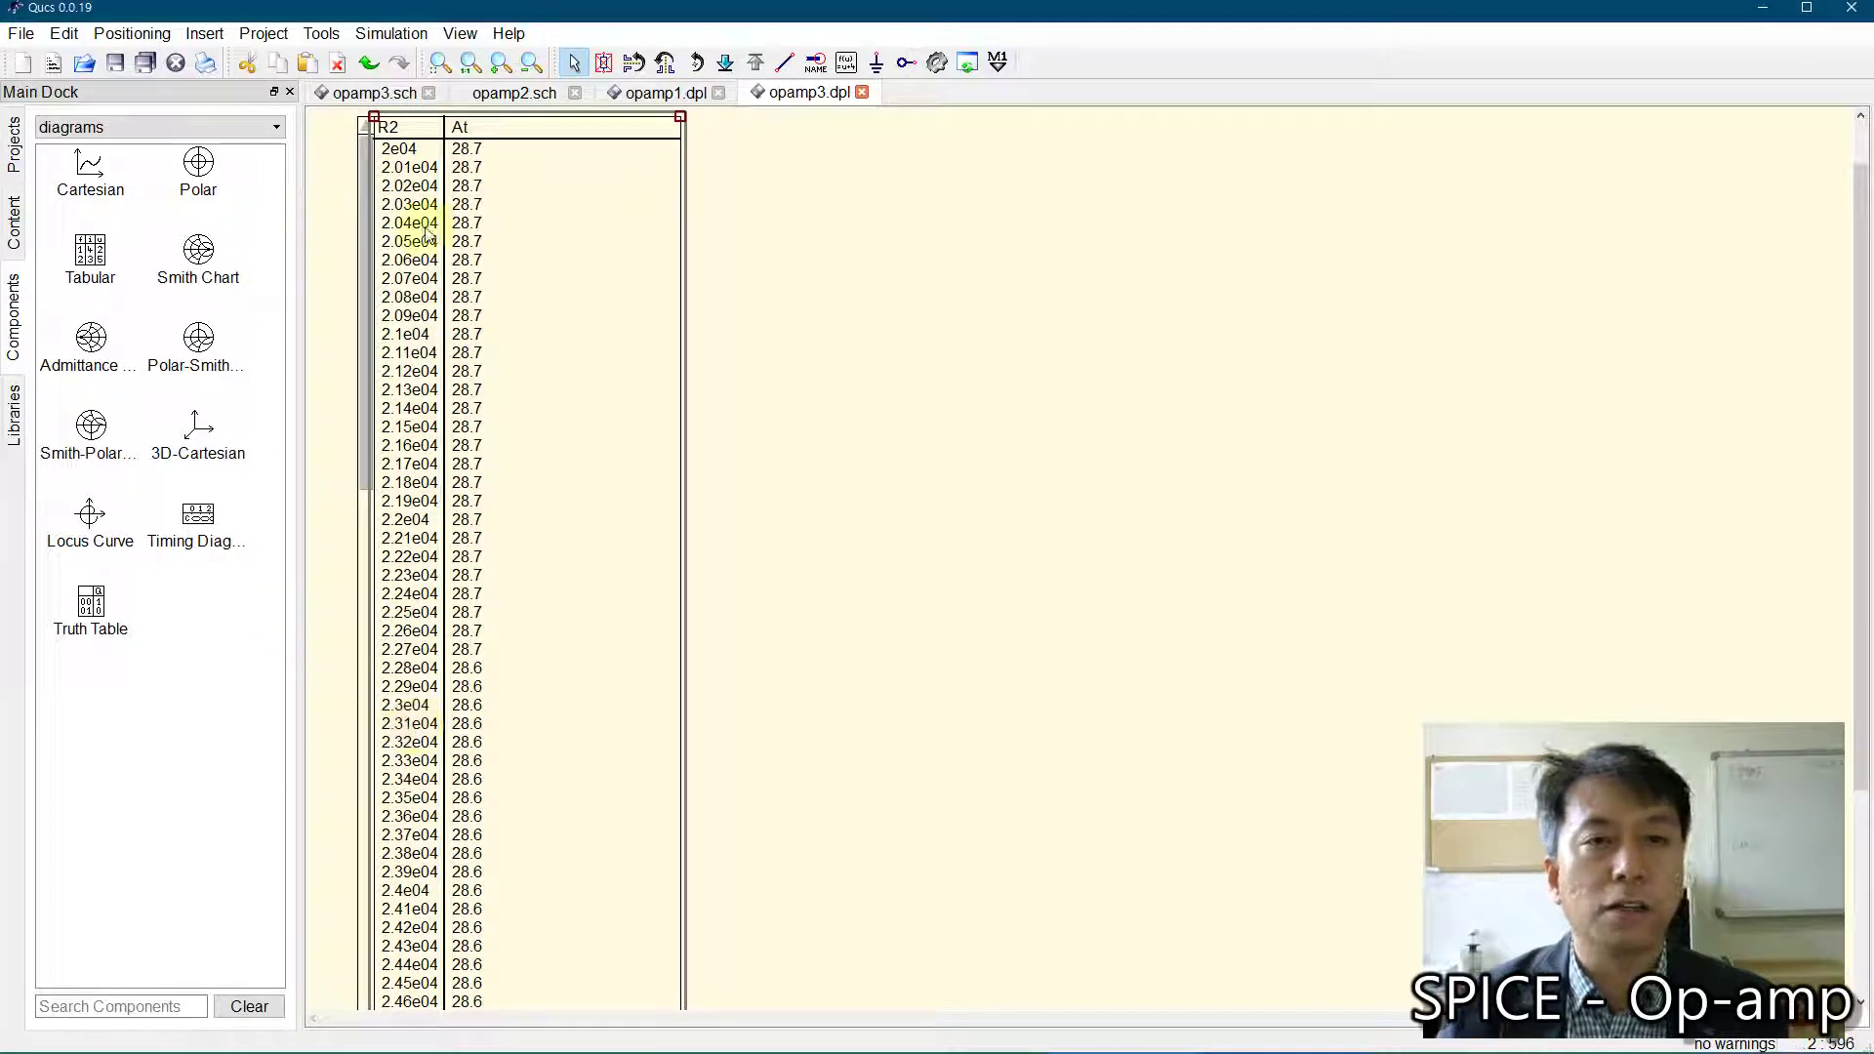
Step: Return to the opamp3 schematic and set resistor R1 to 100 Ohm
{"action": "left_click", "coordinate": [371, 94]}
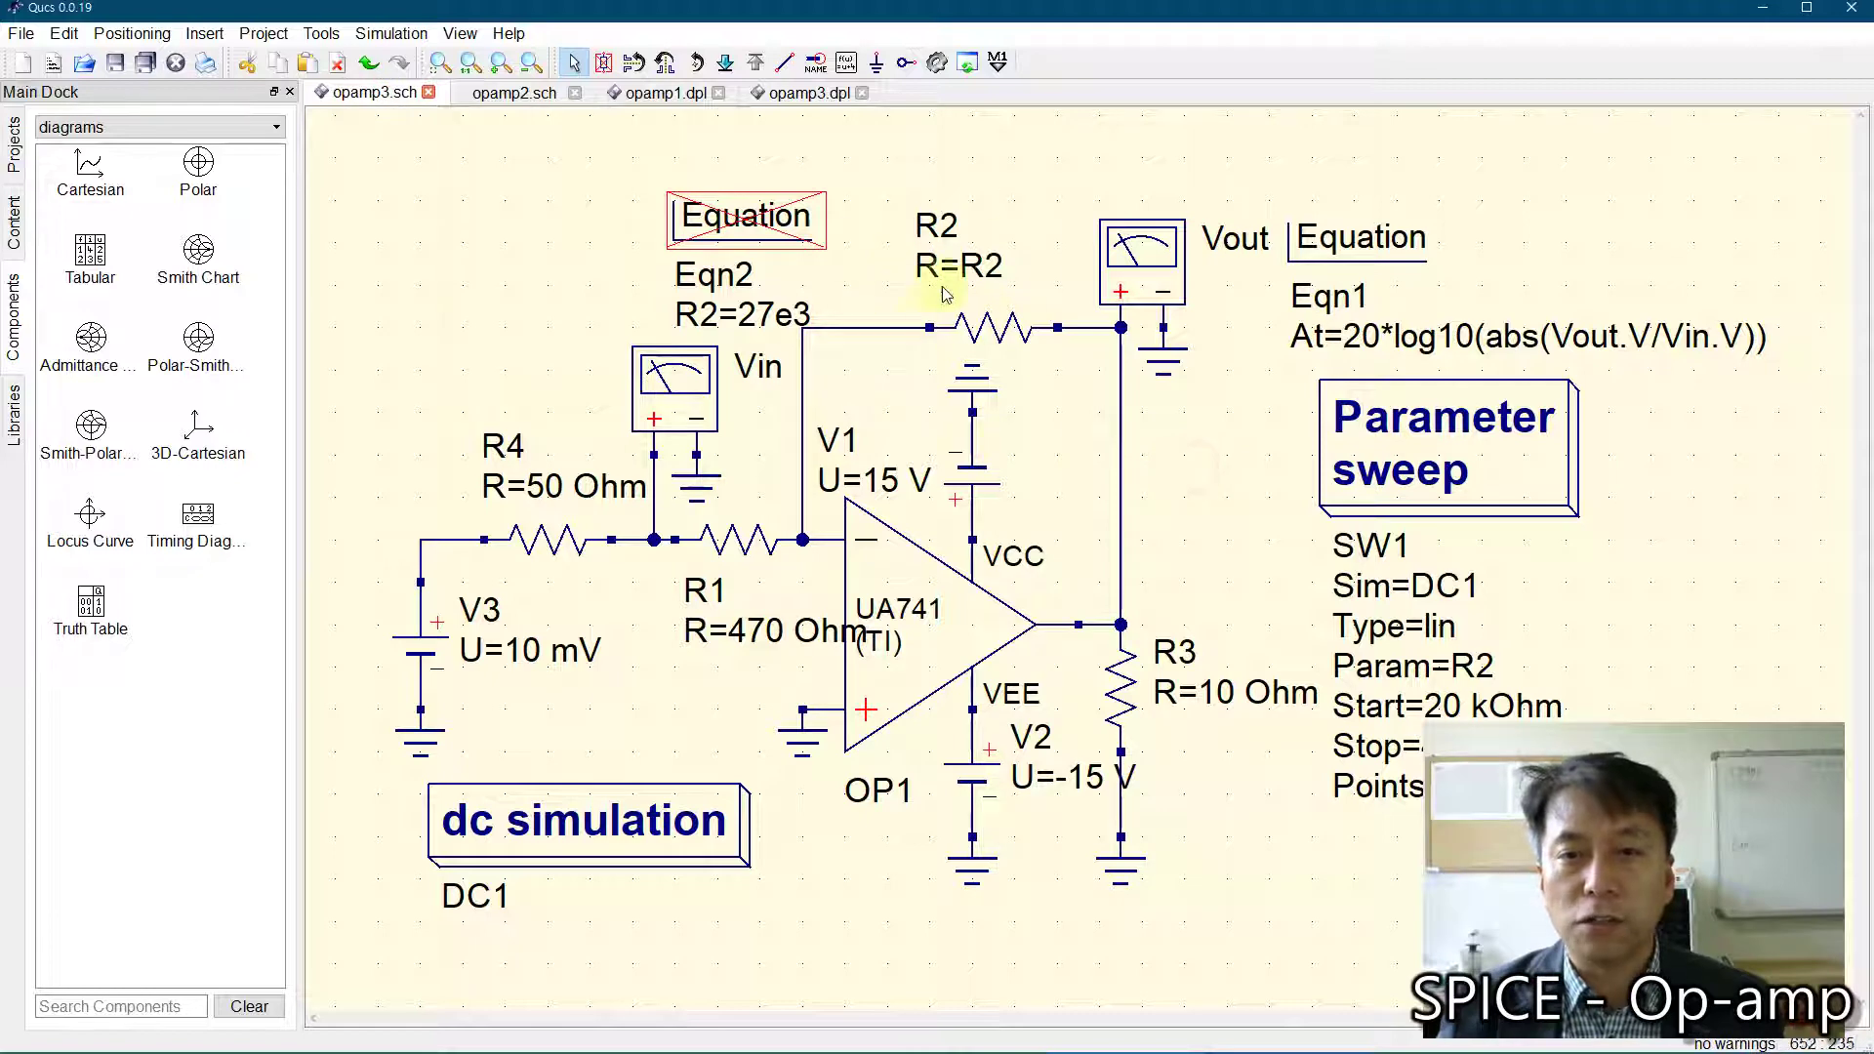
{"action": "double_click", "coordinate": [734, 552]}
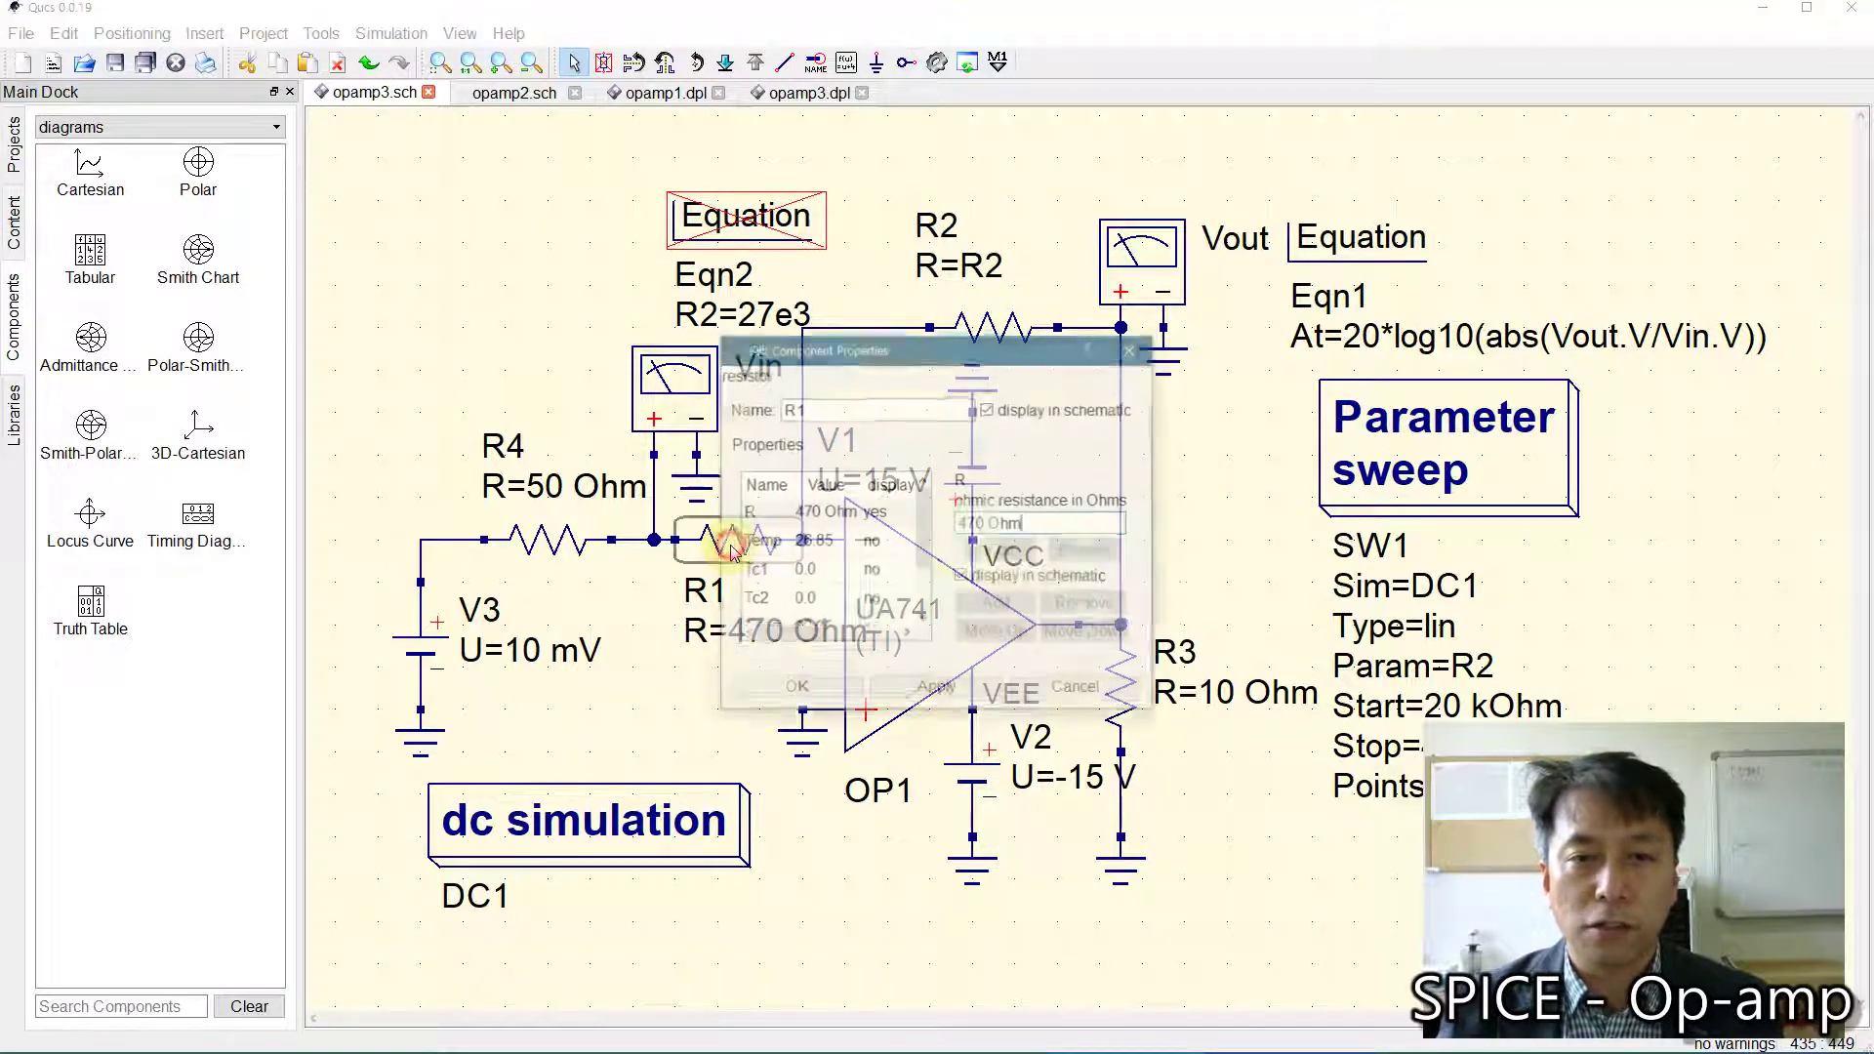
{"action": "left_click", "coordinate": [984, 524]}
{"action": "key", "text": "shift+Home"}
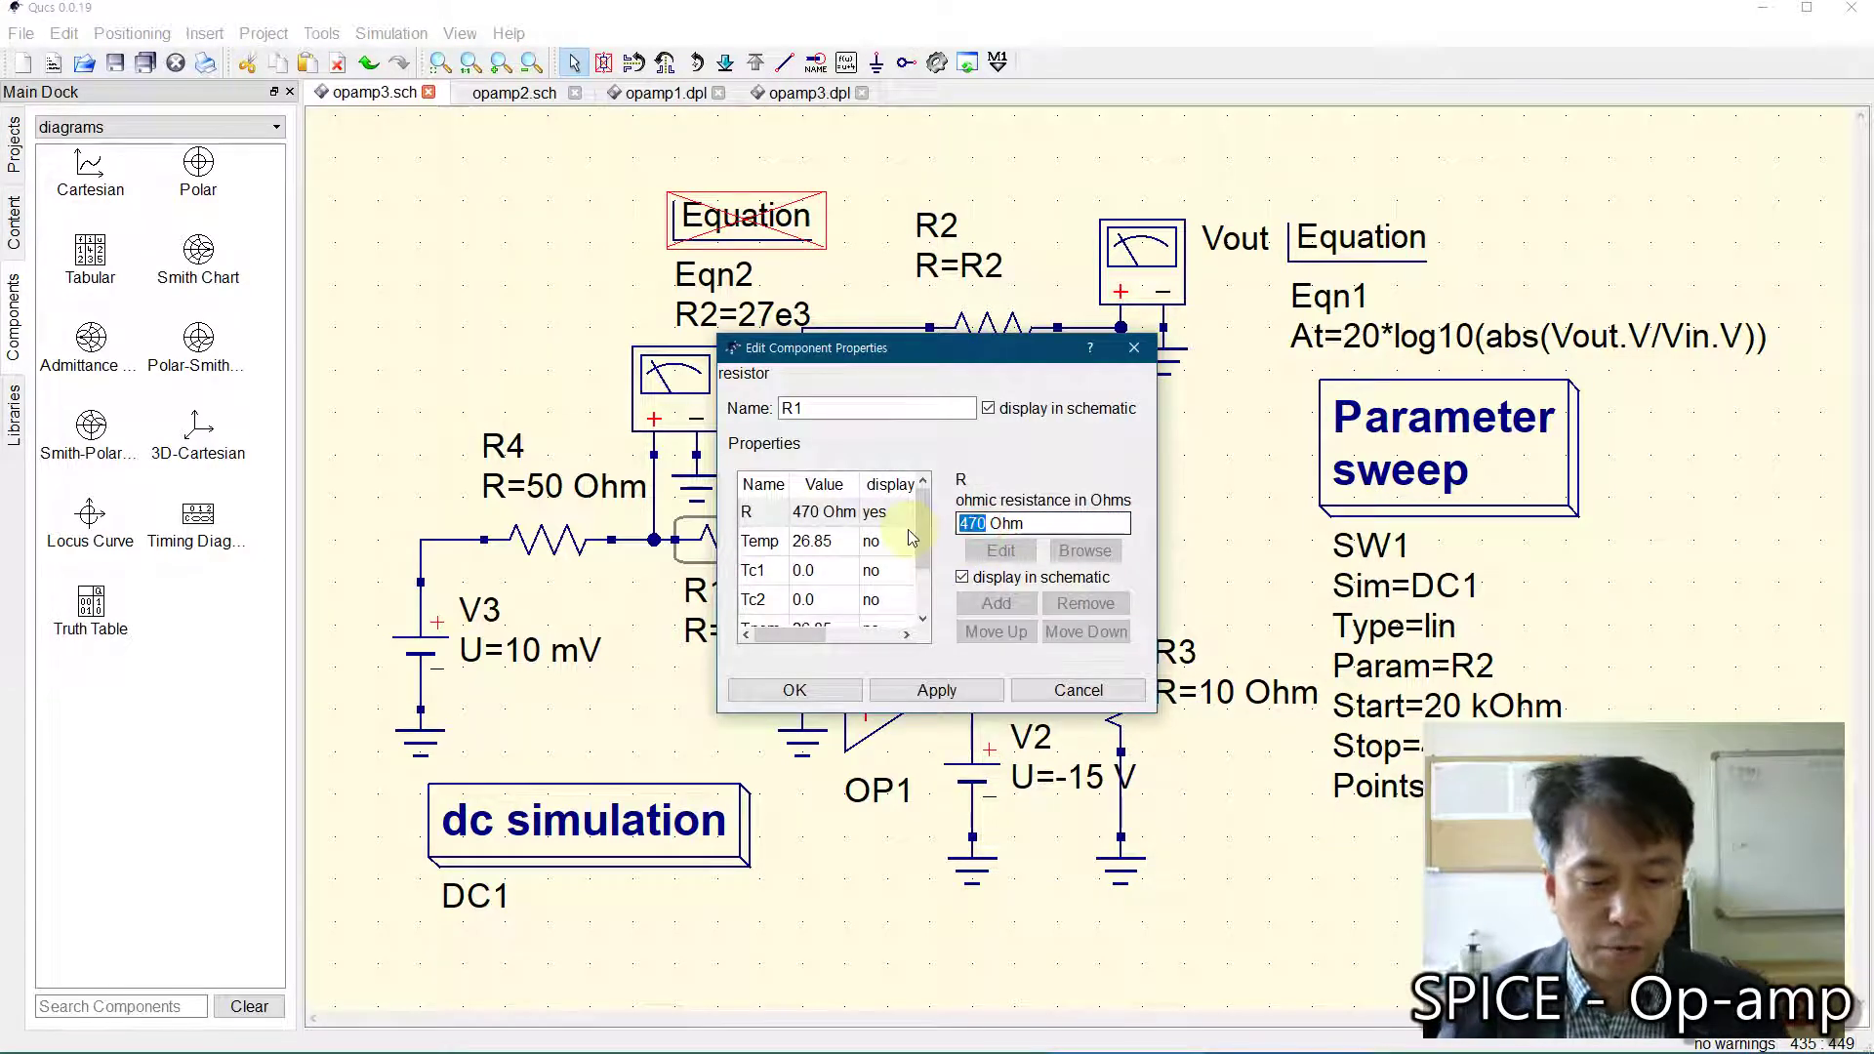
{"action": "type", "text": "100"}
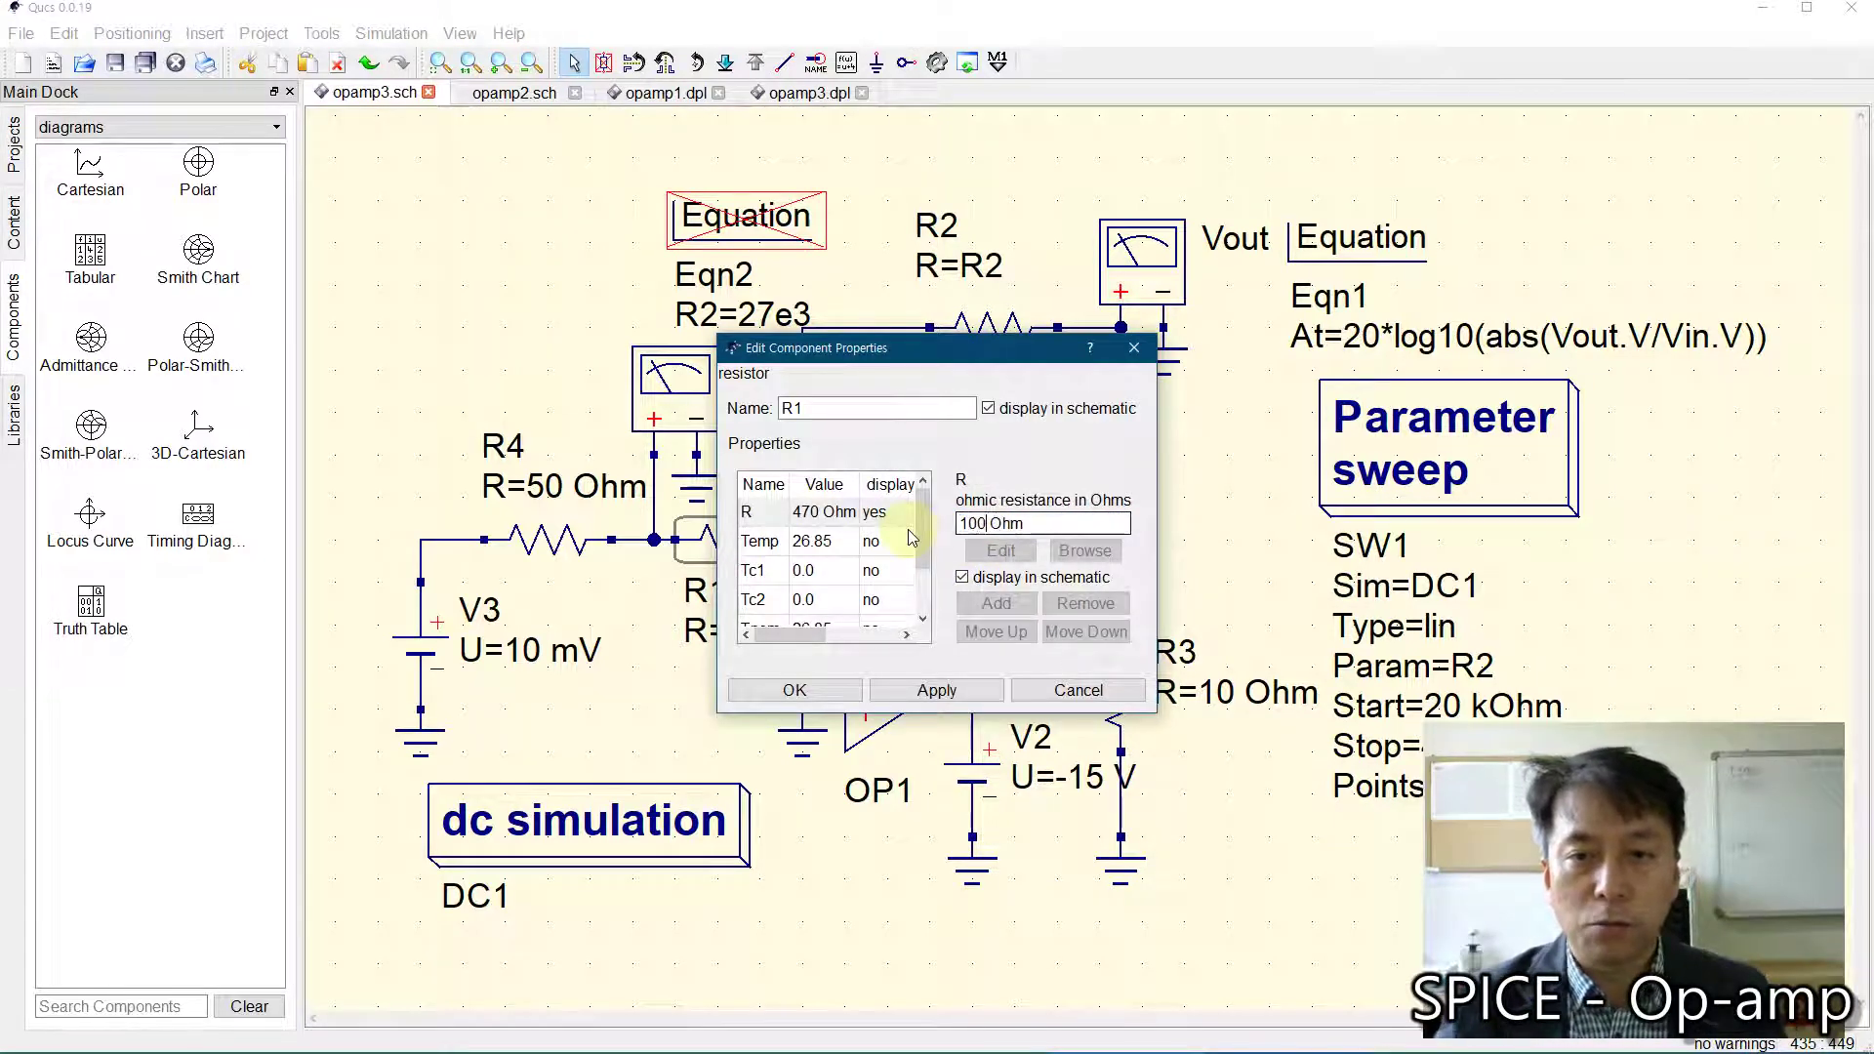
{"action": "left_click", "coordinate": [791, 691]}
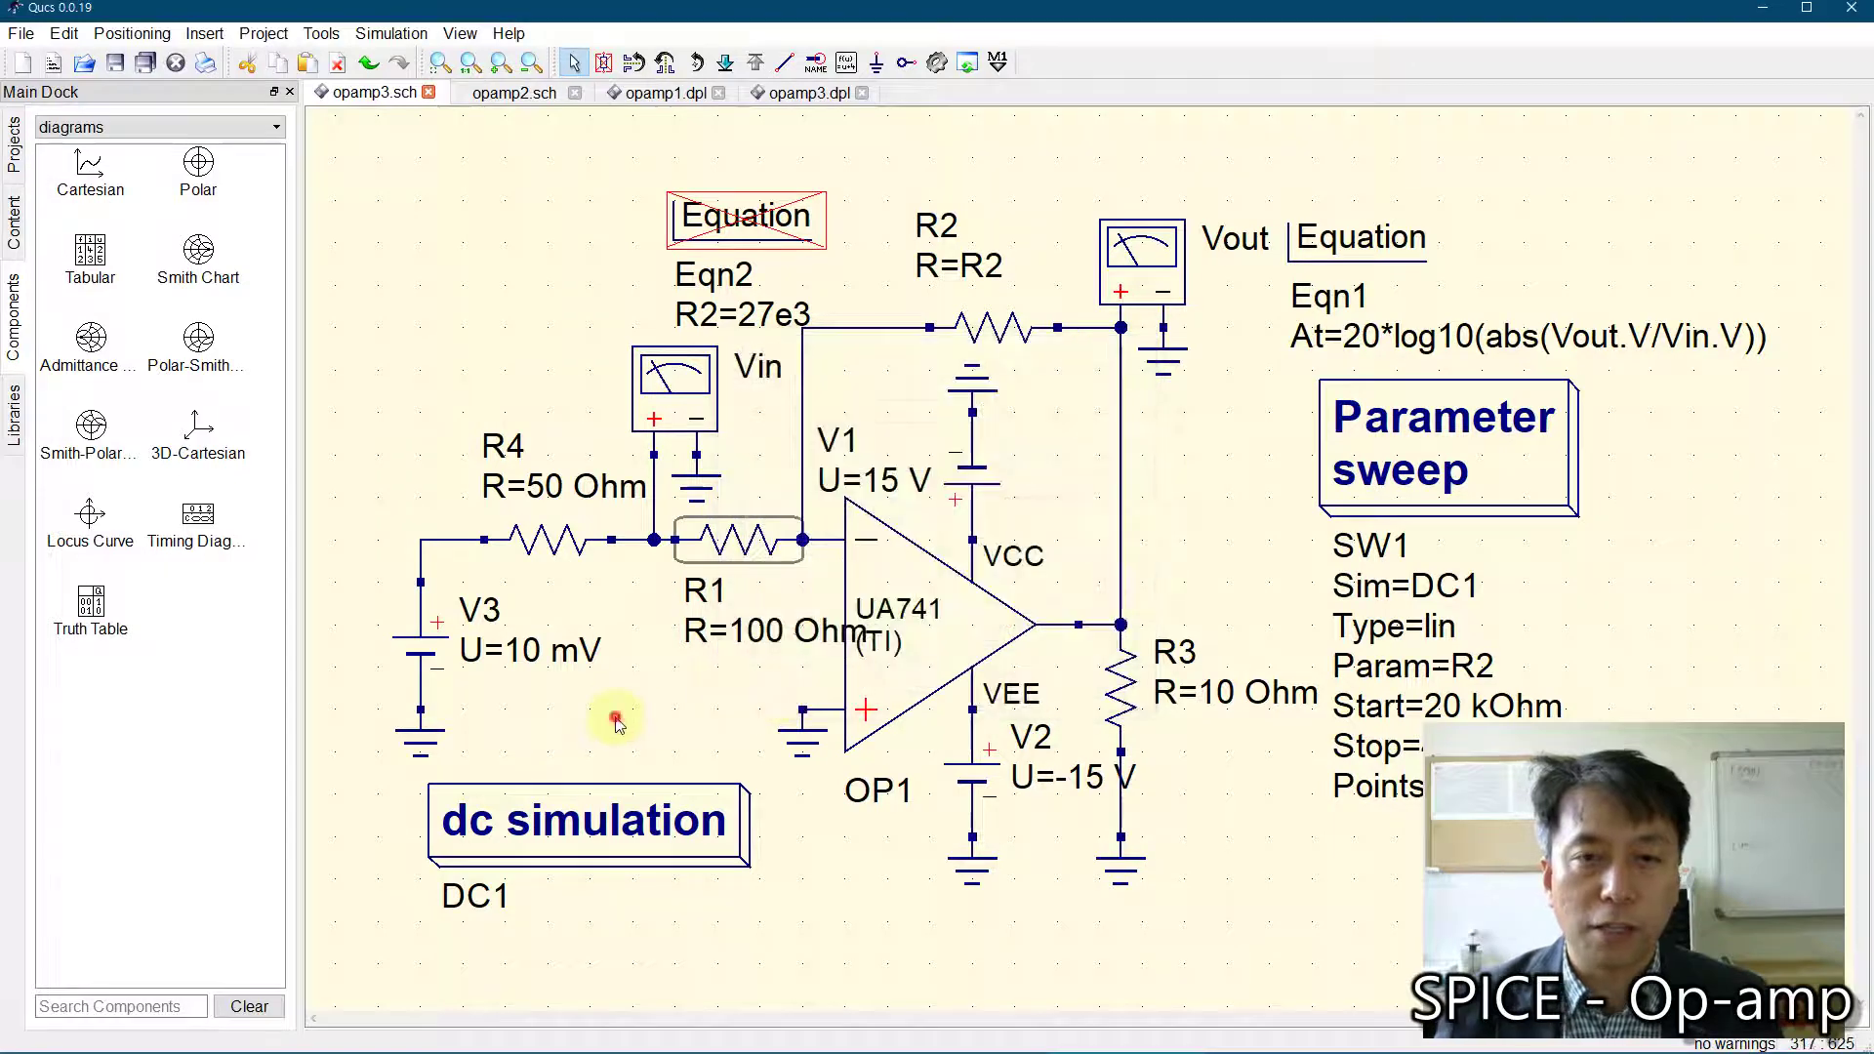
Step: Simulate the opamp3 schematic again and examine the tabulated At values across the R2 sweep
{"action": "left_click", "coordinate": [937, 63]}
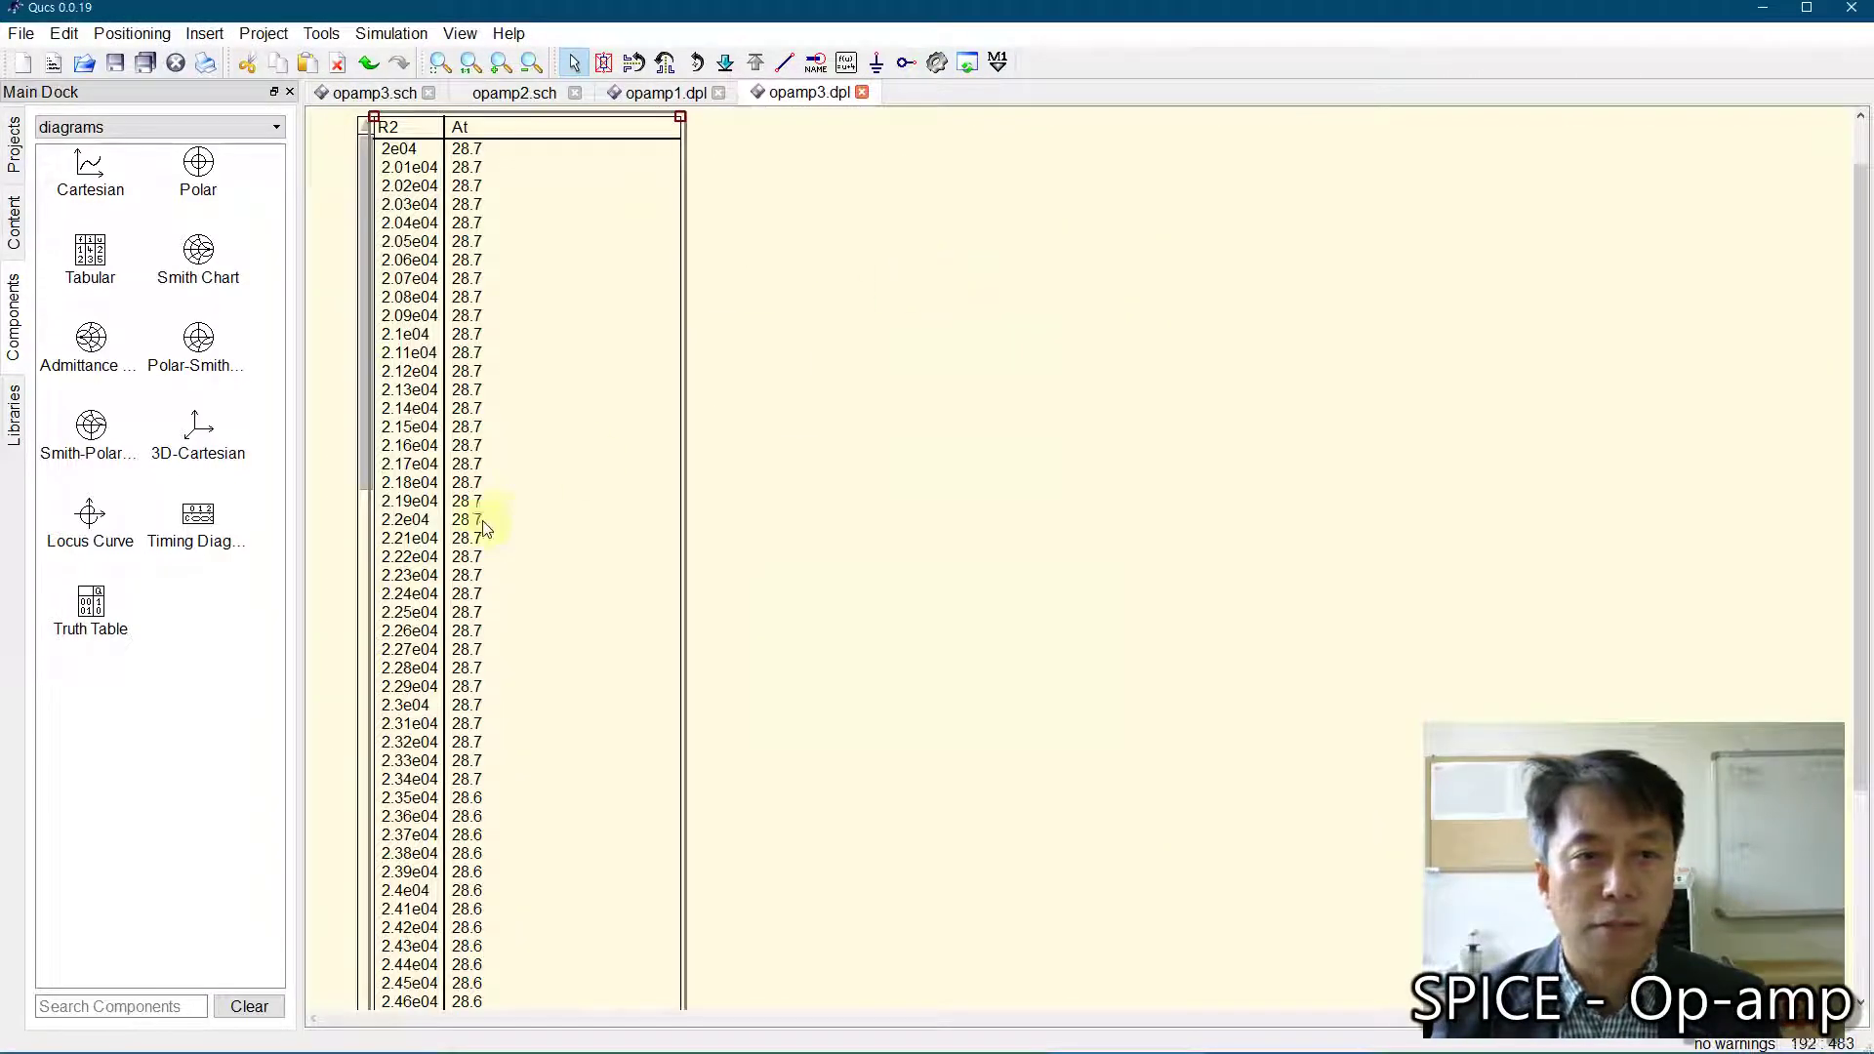
{"action": "scroll", "coordinate": [489, 572], "scroll_direction": "down", "scroll_amount": 5}
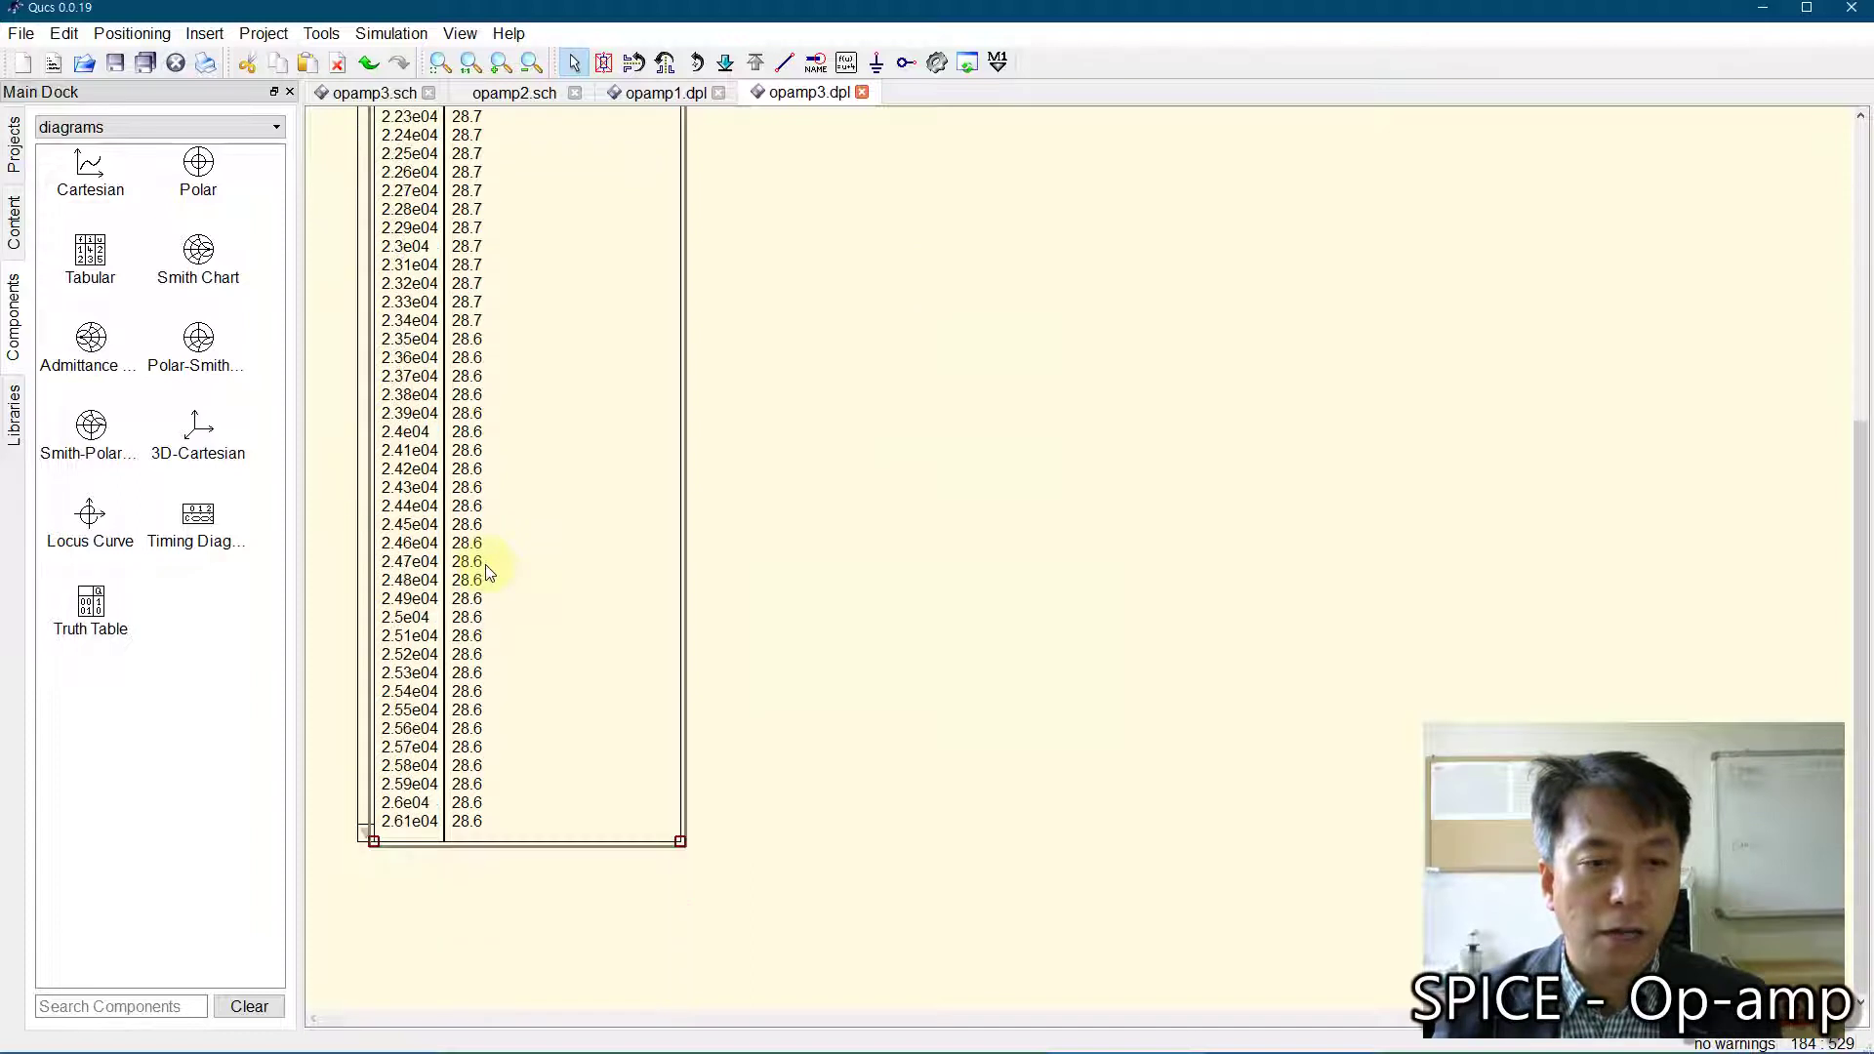
{"action": "scroll", "coordinate": [489, 573], "scroll_direction": "up", "scroll_amount": 5}
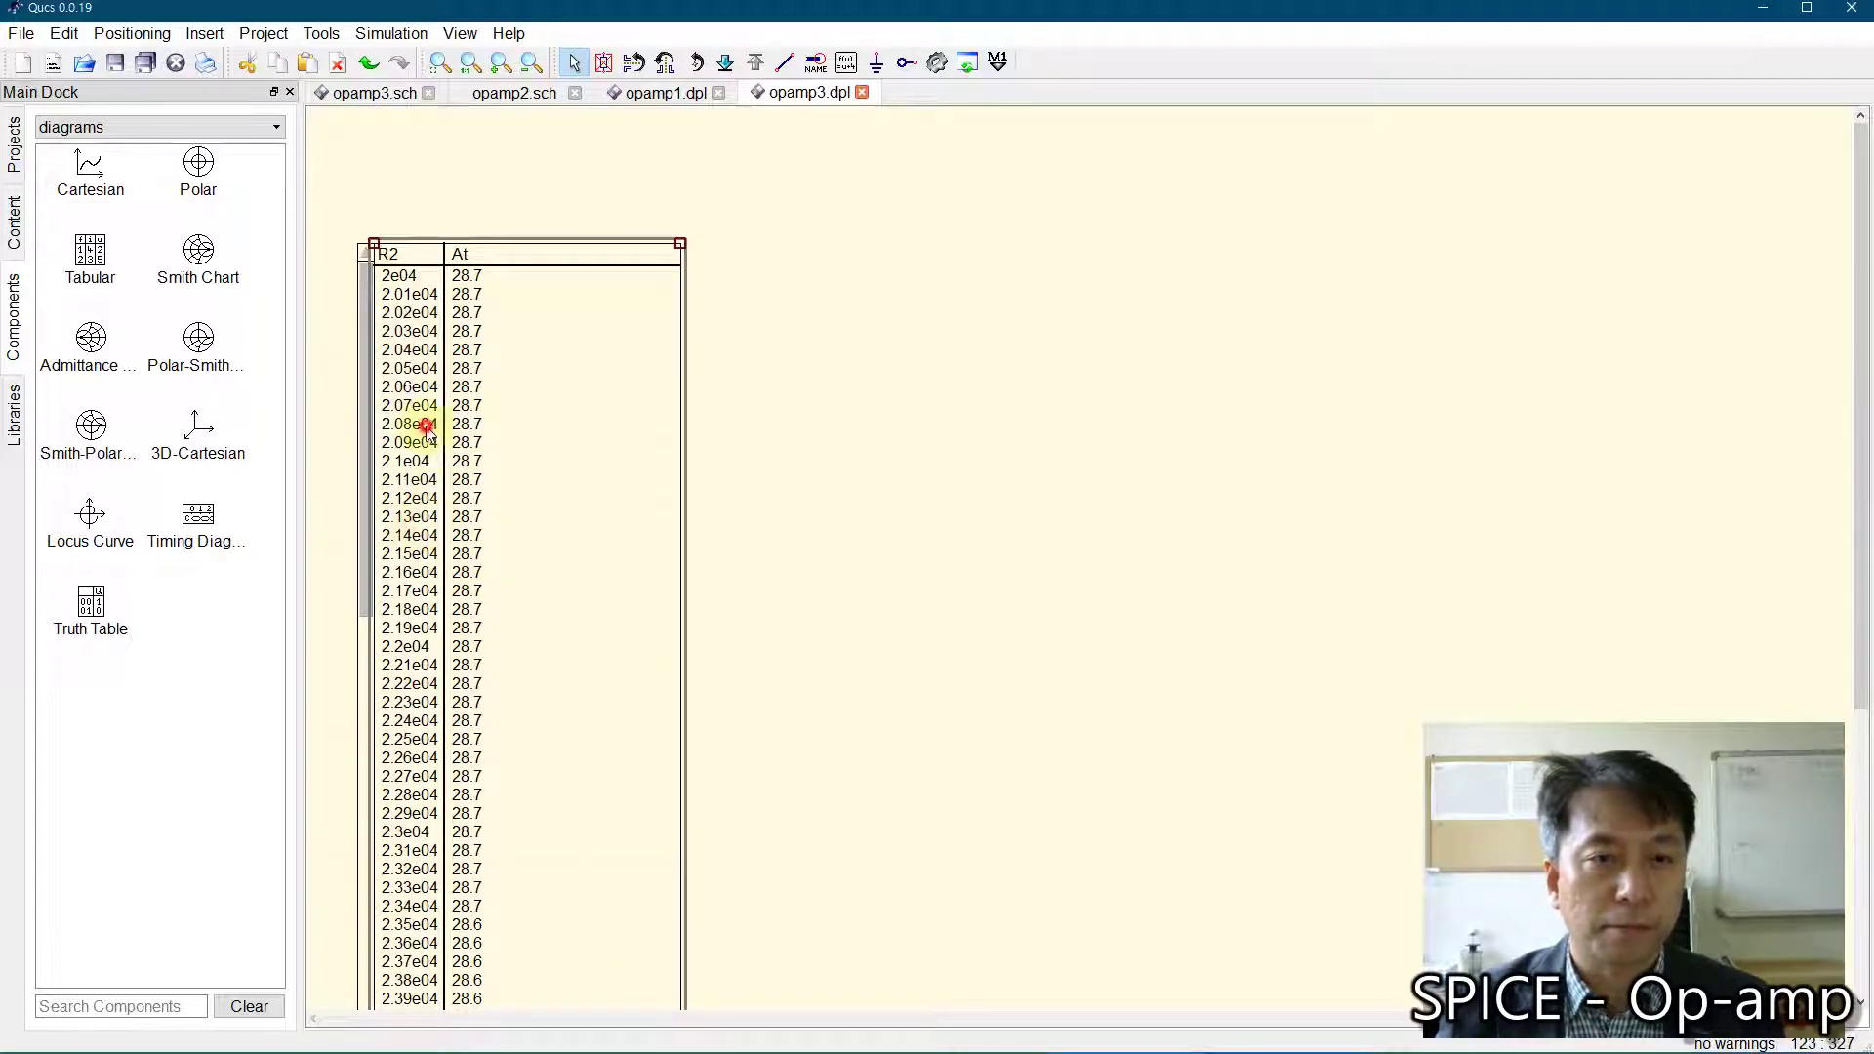
{"action": "scroll", "coordinate": [459, 473], "scroll_direction": "down", "scroll_amount": 1}
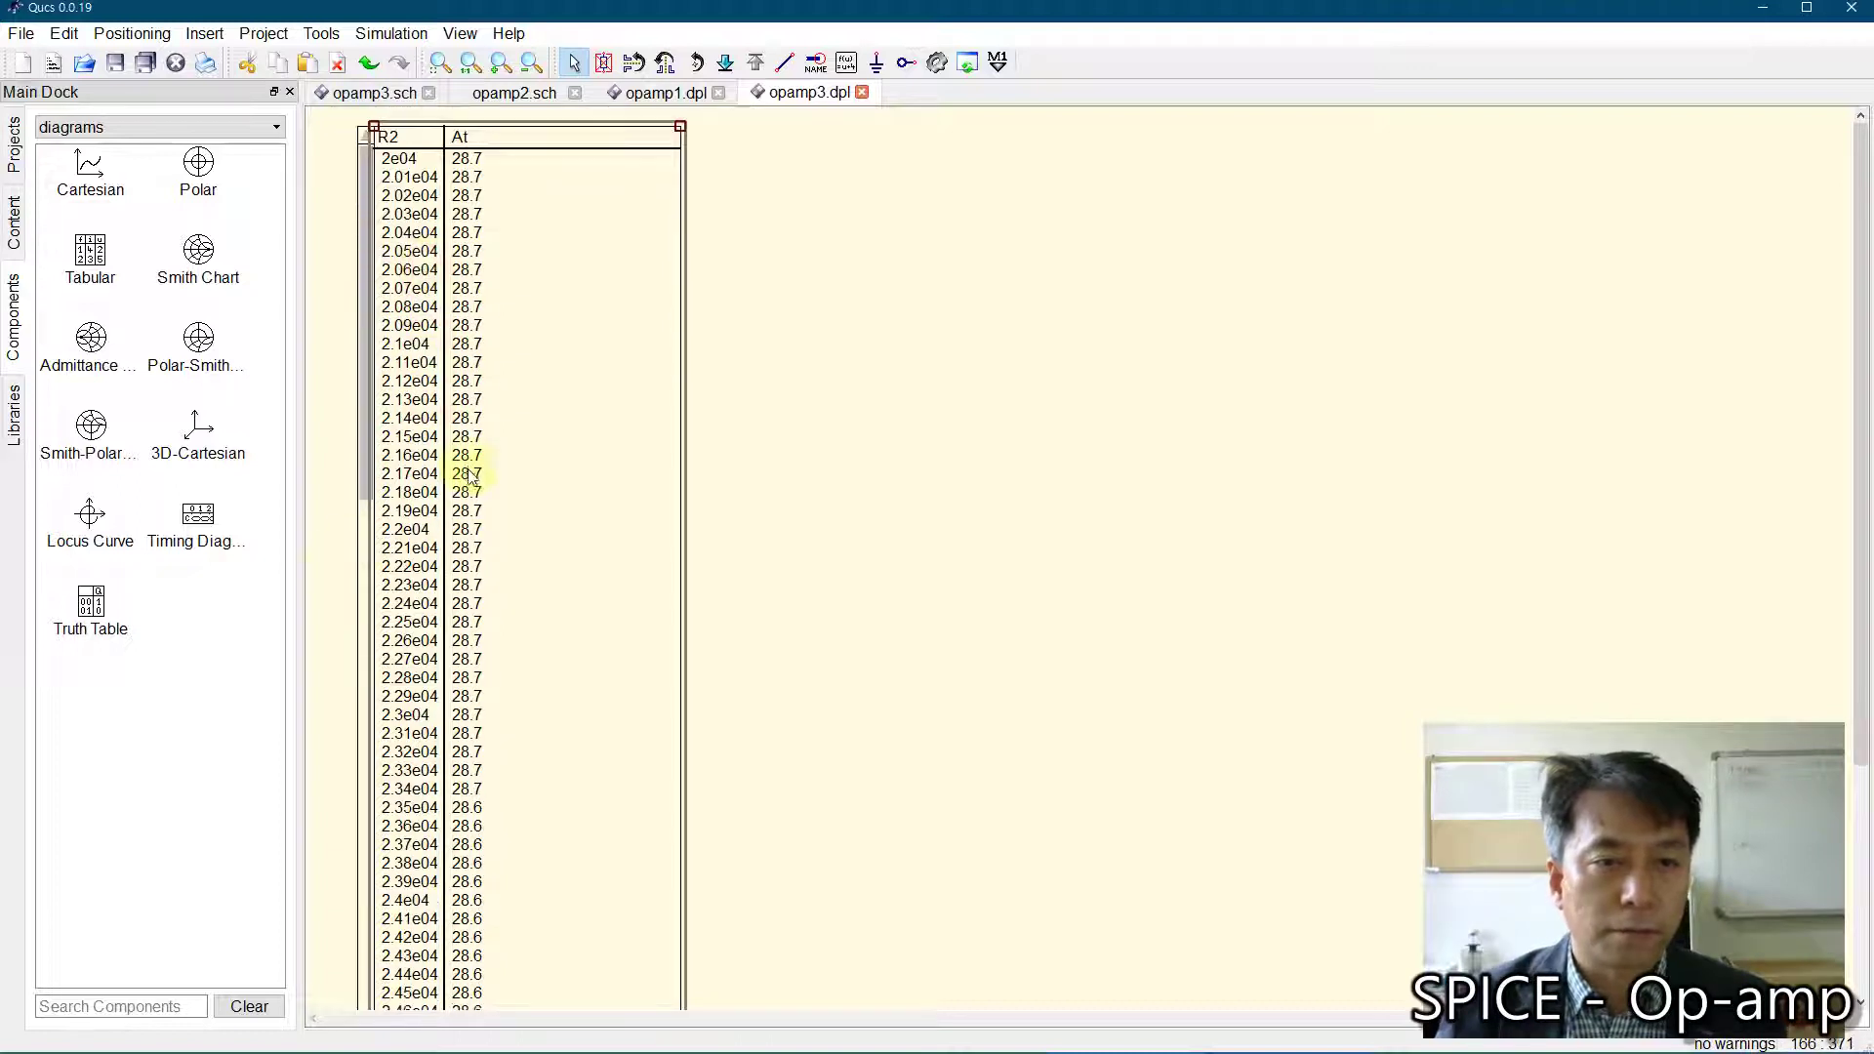
{"action": "left_click", "coordinate": [367, 597]}
{"action": "scroll", "coordinate": [368, 635], "scroll_direction": "down", "scroll_amount": 3}
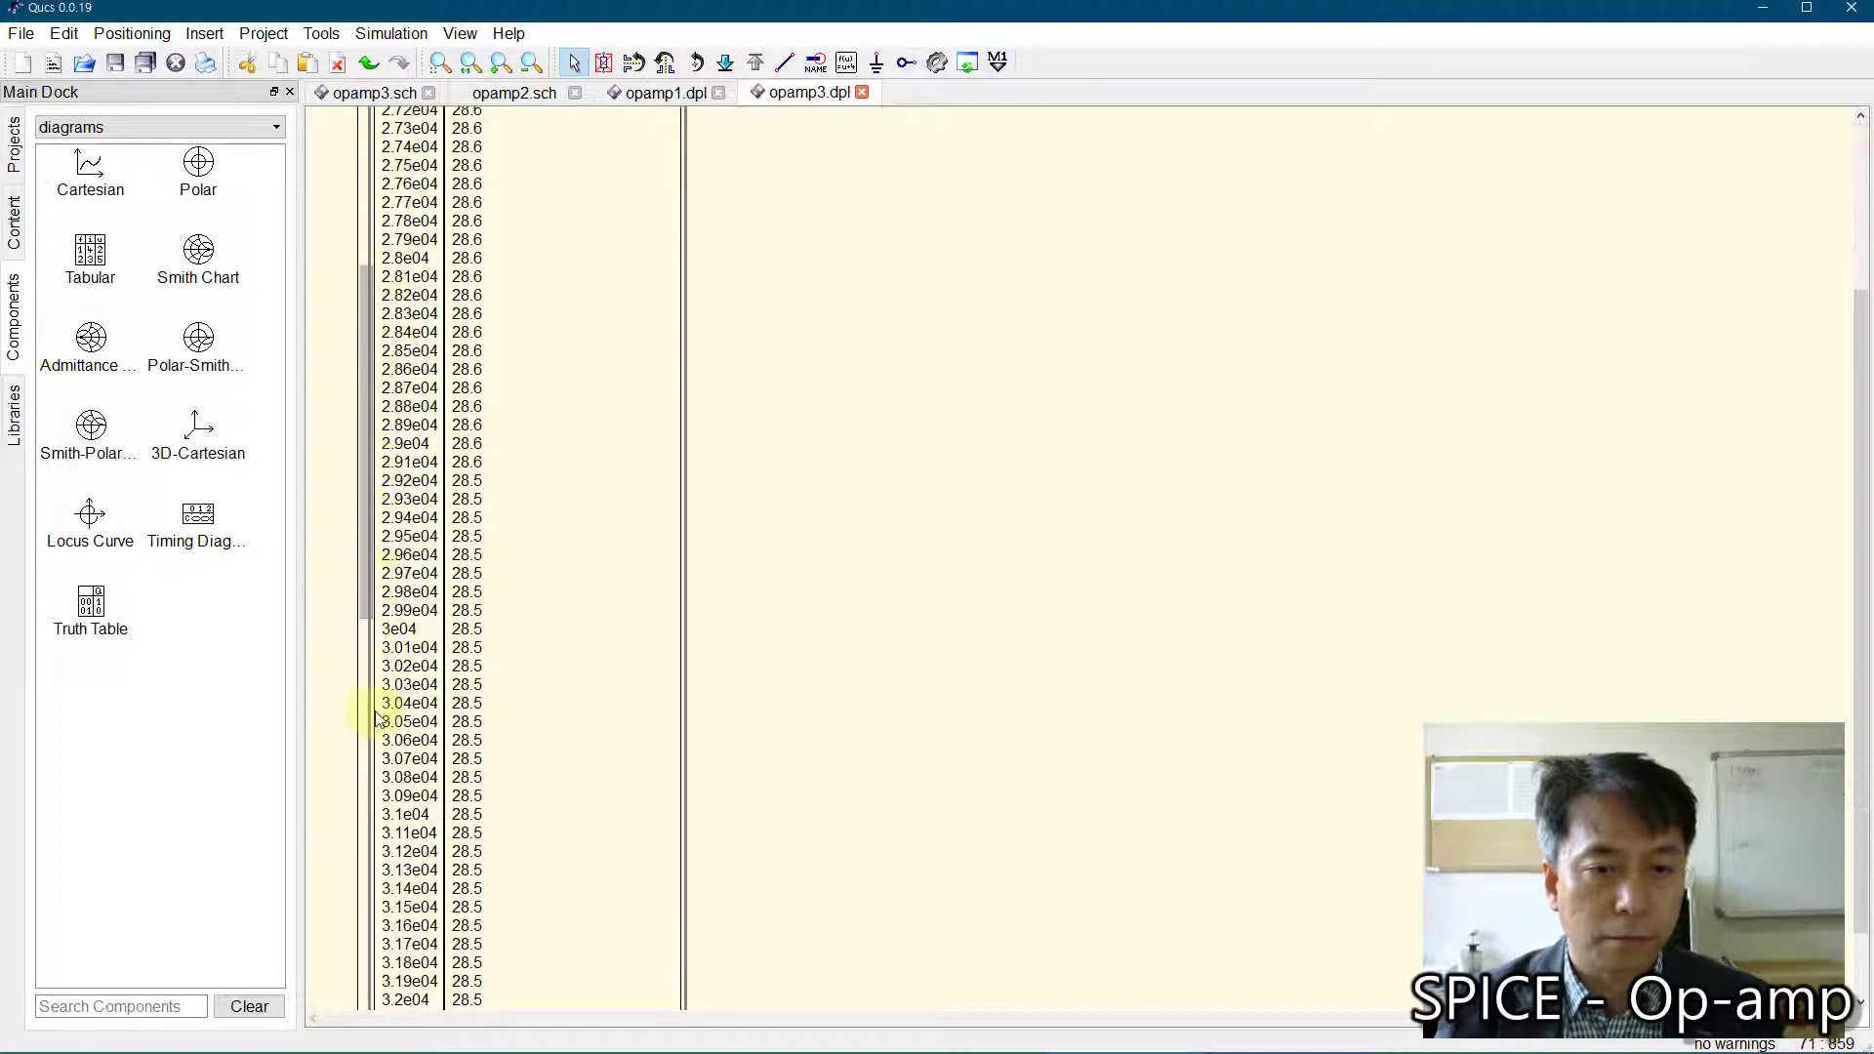
{"action": "left_click", "coordinate": [362, 671]}
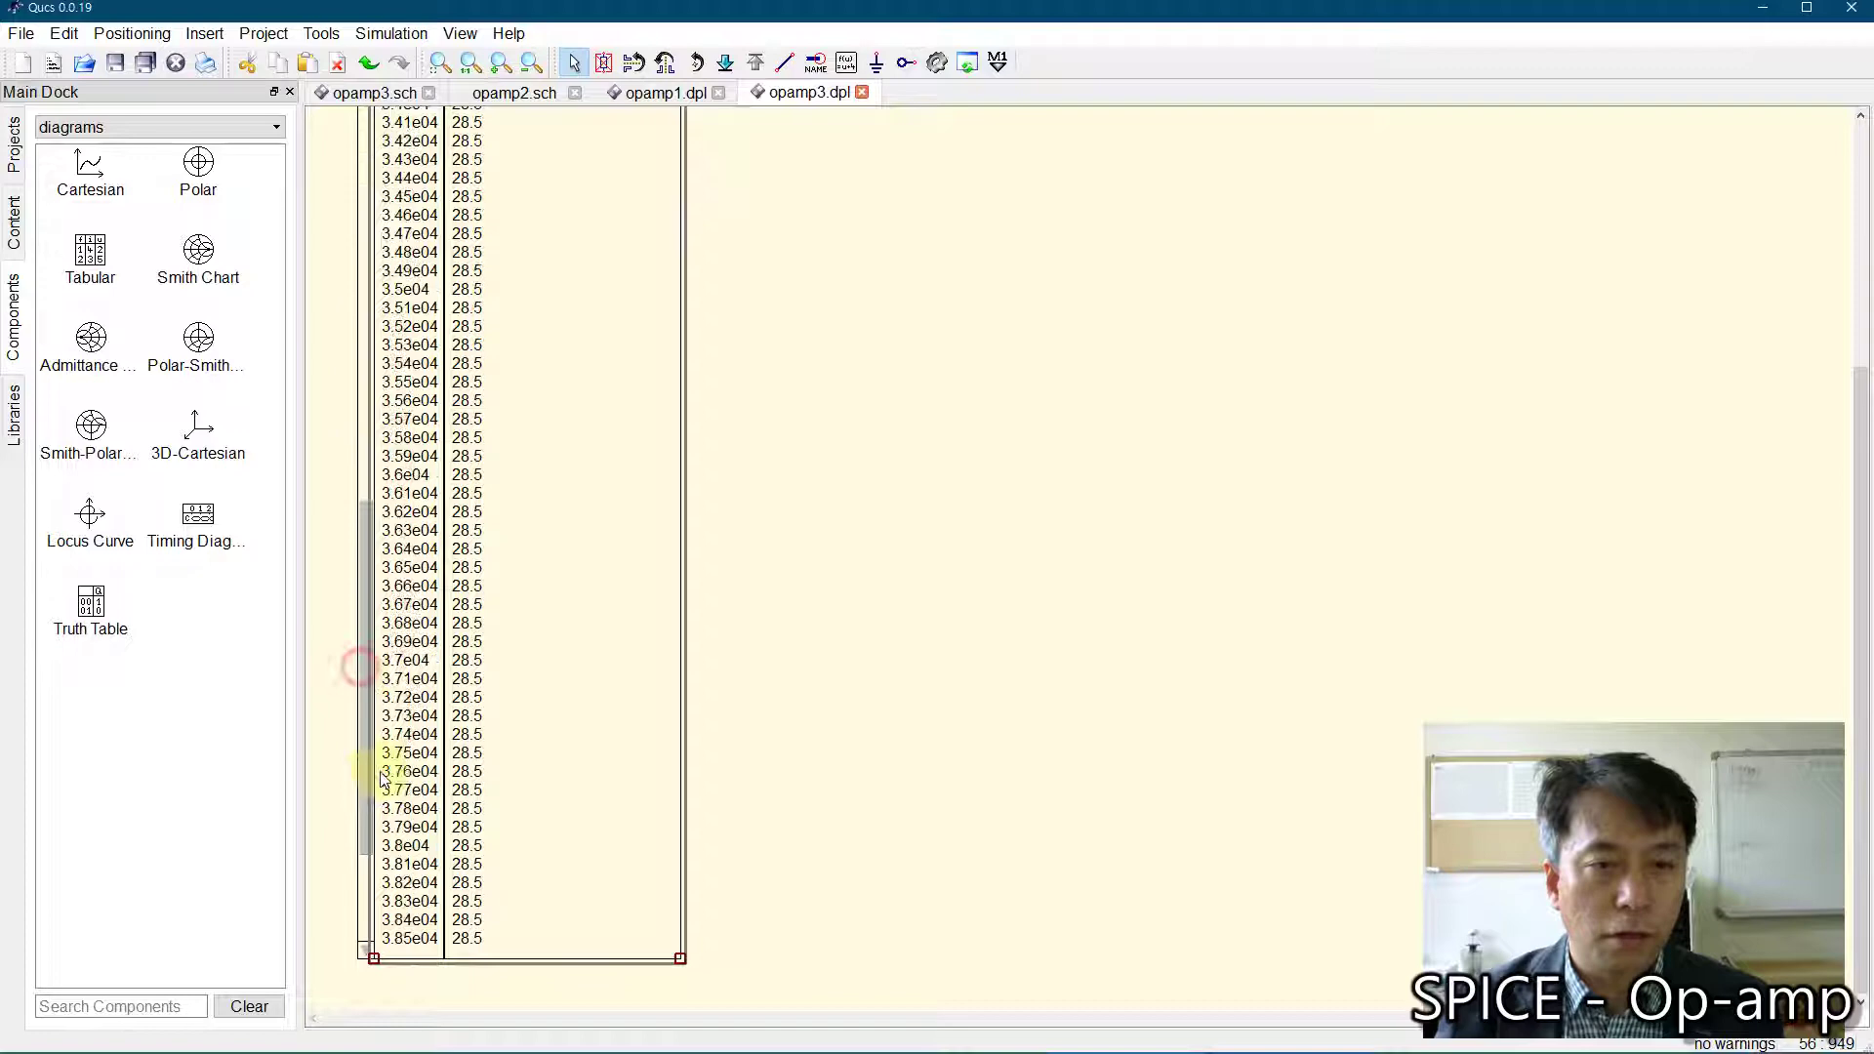
Step: Look through the At table again, return to the opamp3 schematic and review the SW1 parameter sweep settings
{"action": "left_click", "coordinate": [368, 893]}
{"action": "left_click_drag", "start_coordinate": [368, 892], "coordinate": [377, 419]}
{"action": "left_click", "coordinate": [374, 92]}
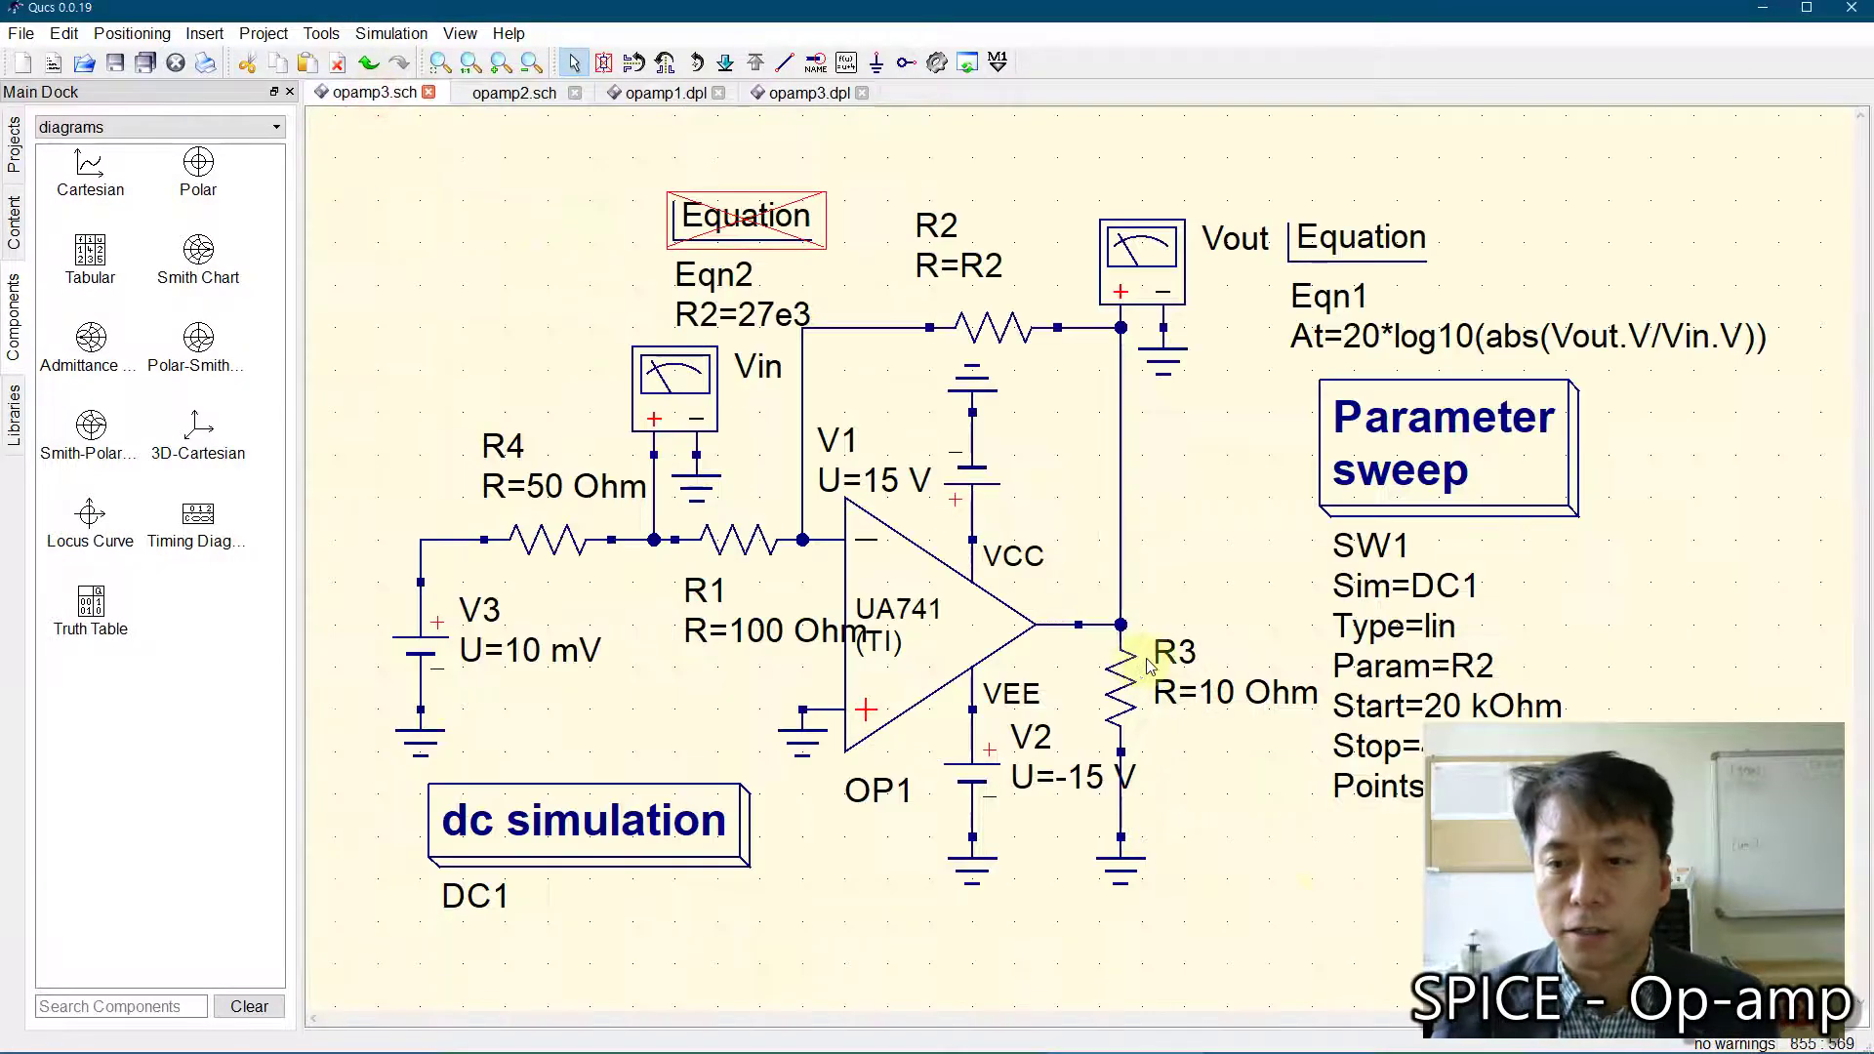
{"action": "left_click", "coordinate": [1292, 891]}
{"action": "double_click", "coordinate": [1409, 426]}
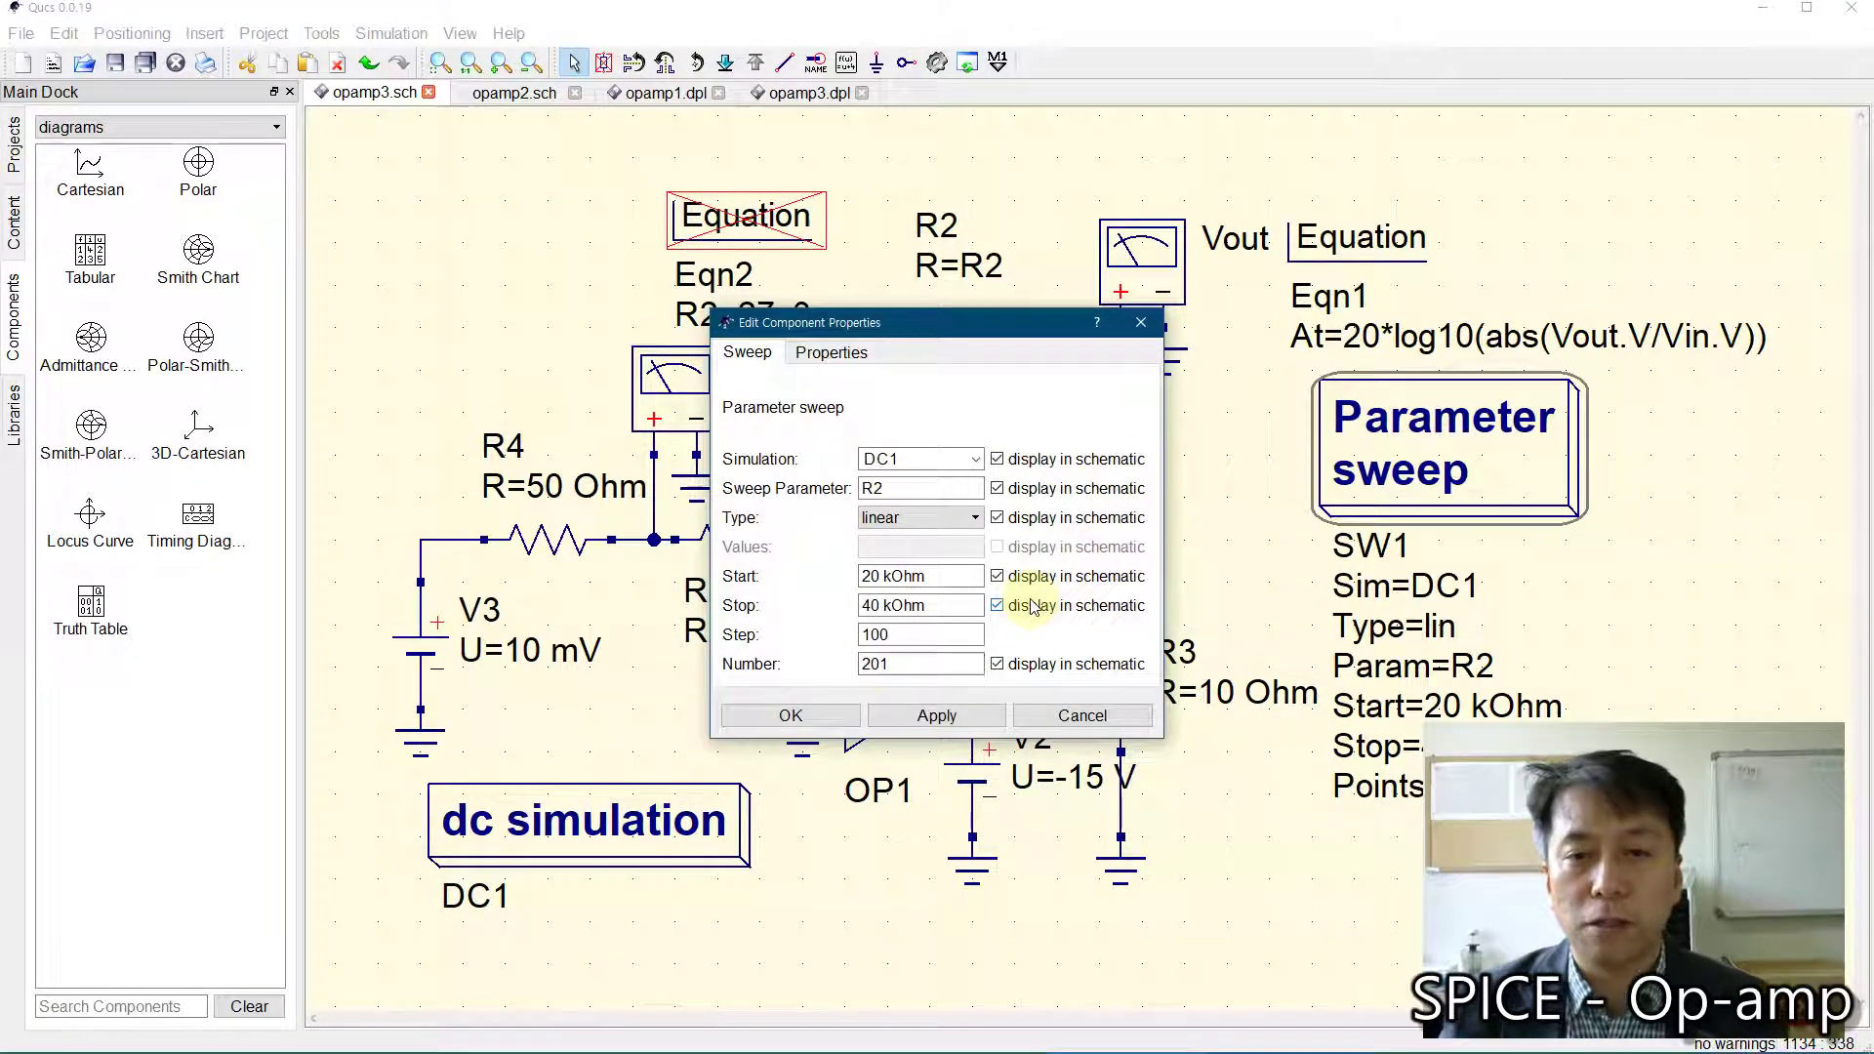
{"action": "left_click", "coordinate": [937, 717]}
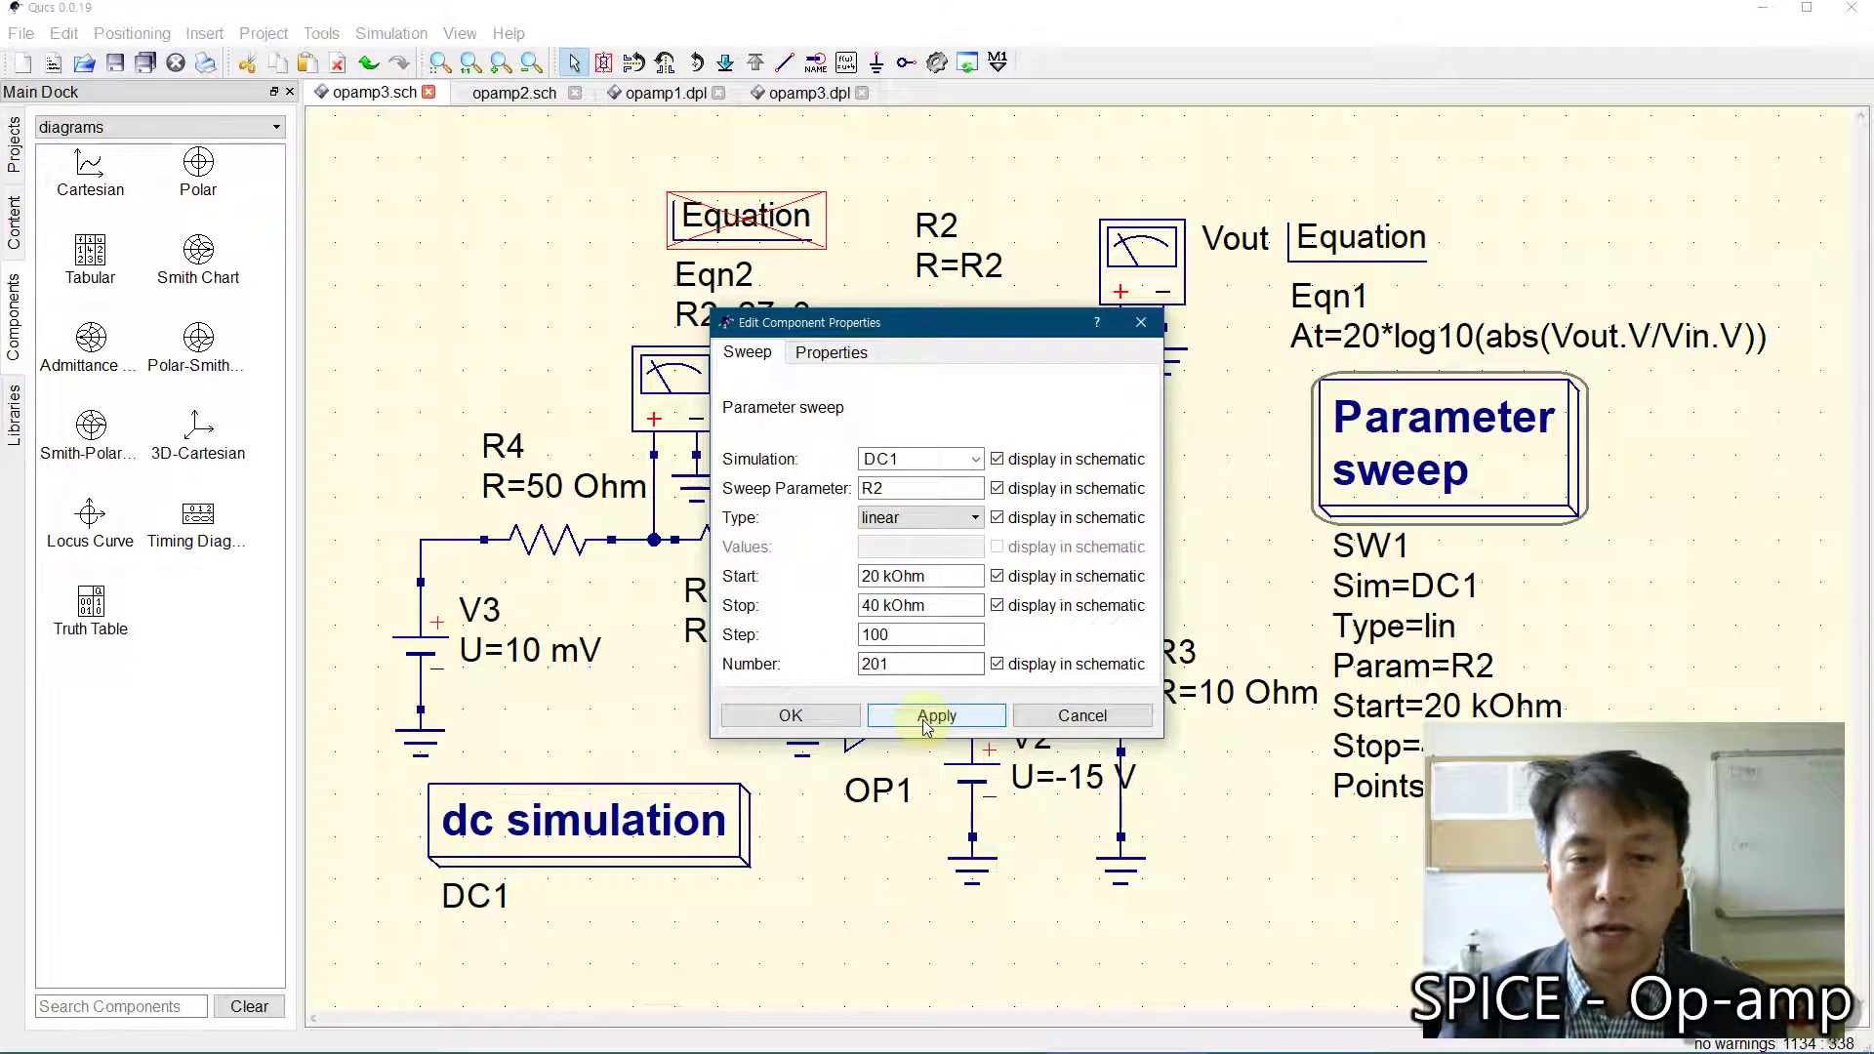
{"action": "left_click", "coordinate": [789, 714]}
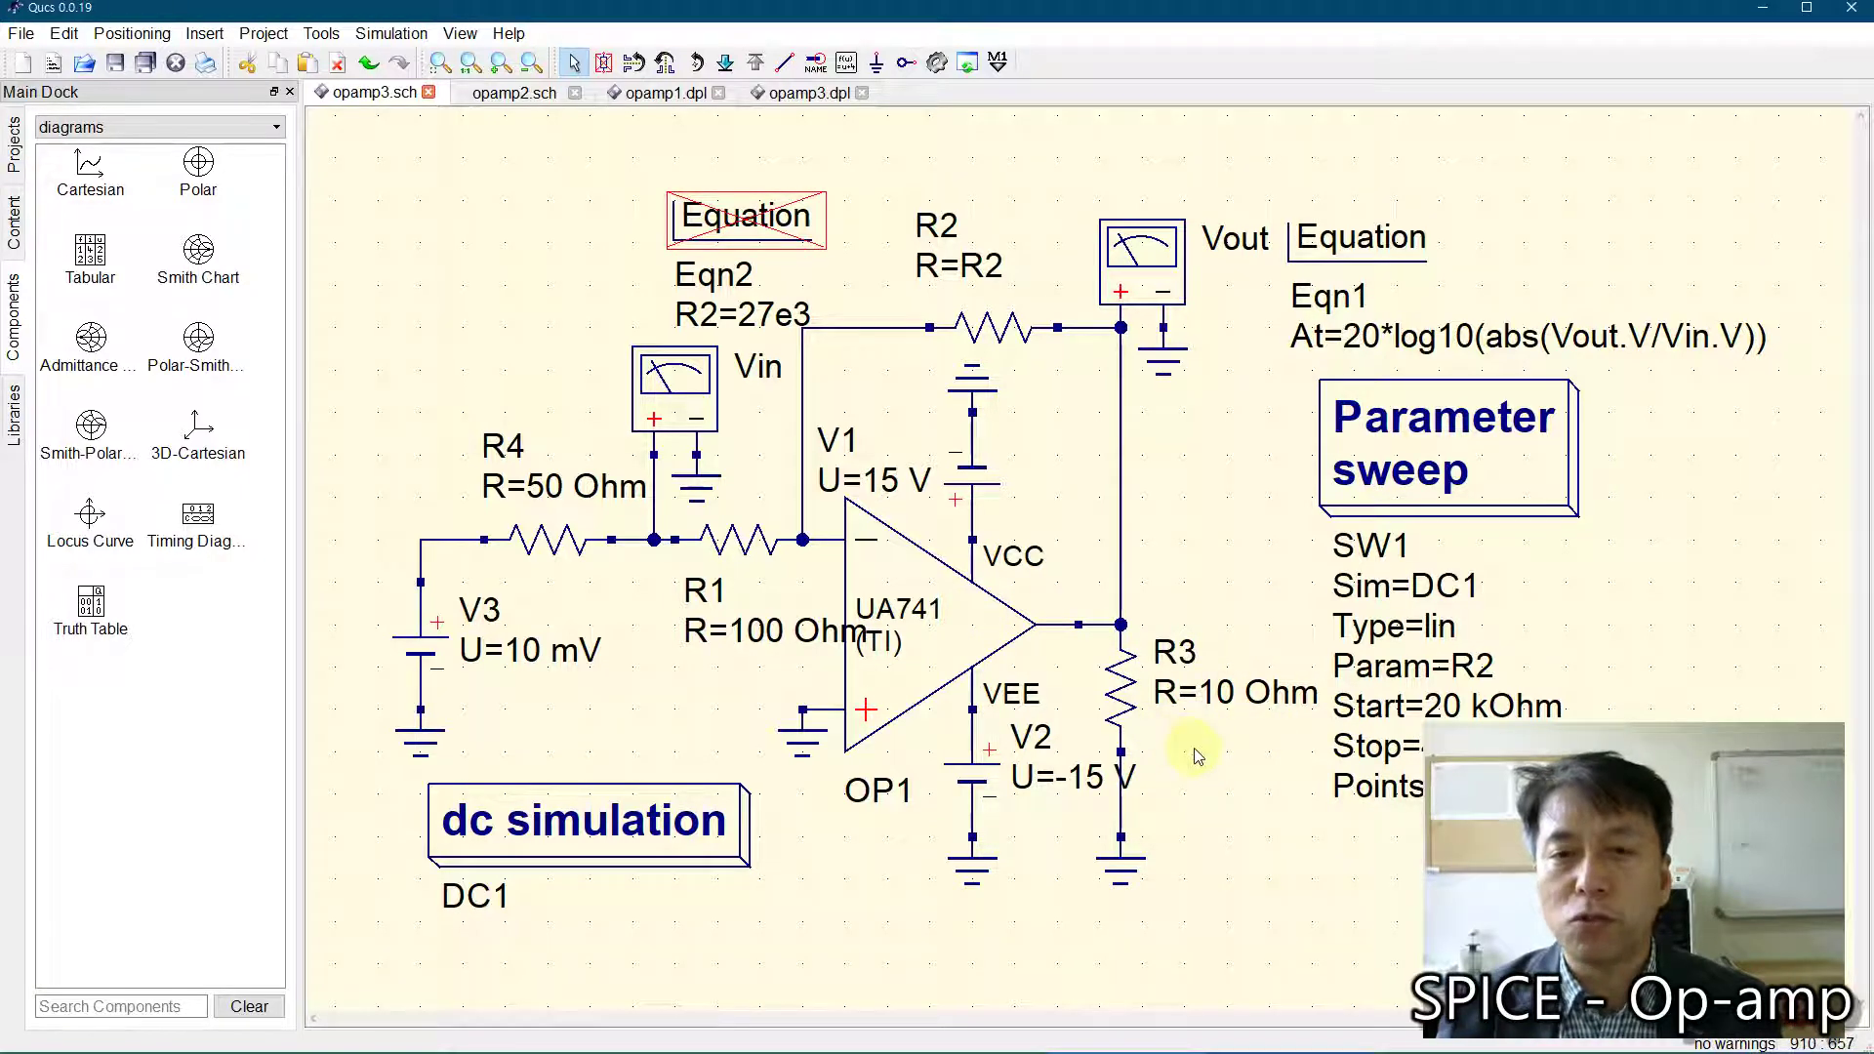
Step: Set the load resistor R3 to 20 Ohm
{"action": "double_click", "coordinate": [1114, 695]}
{"action": "key", "text": "BackSpace"}
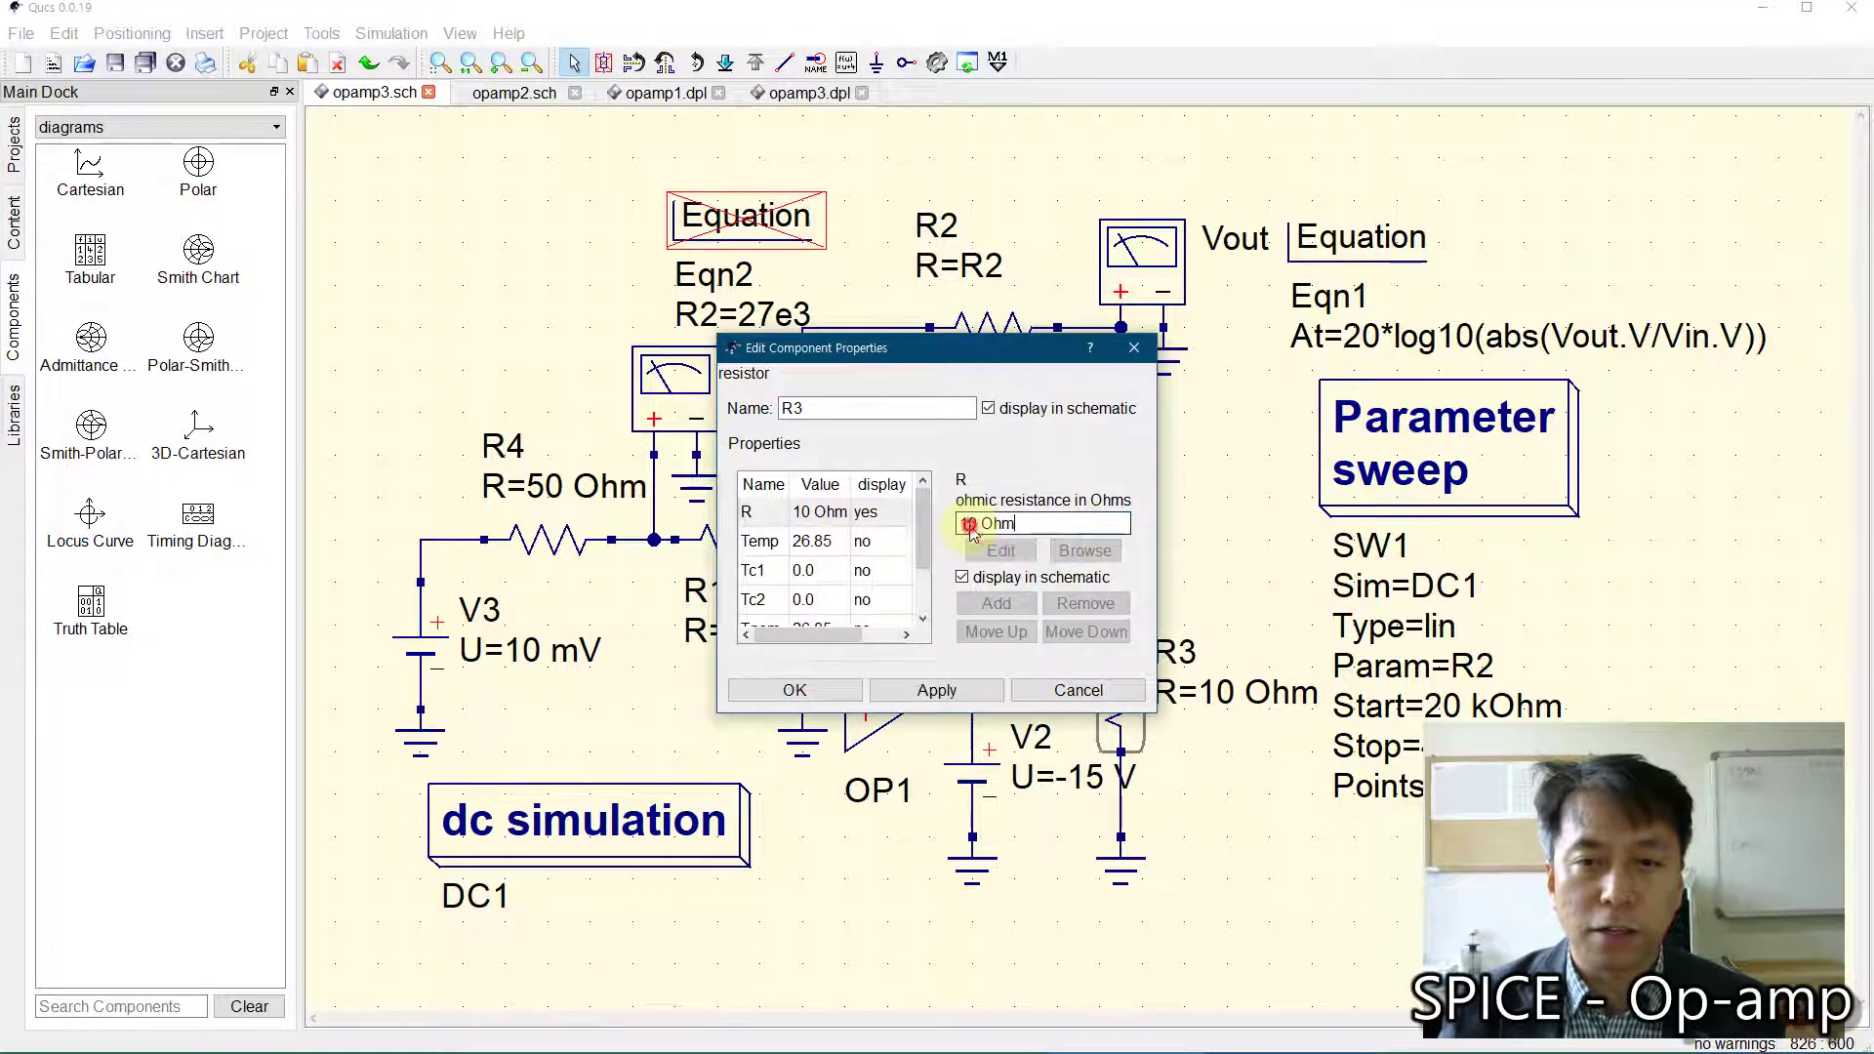
{"action": "type", "text": "2"}
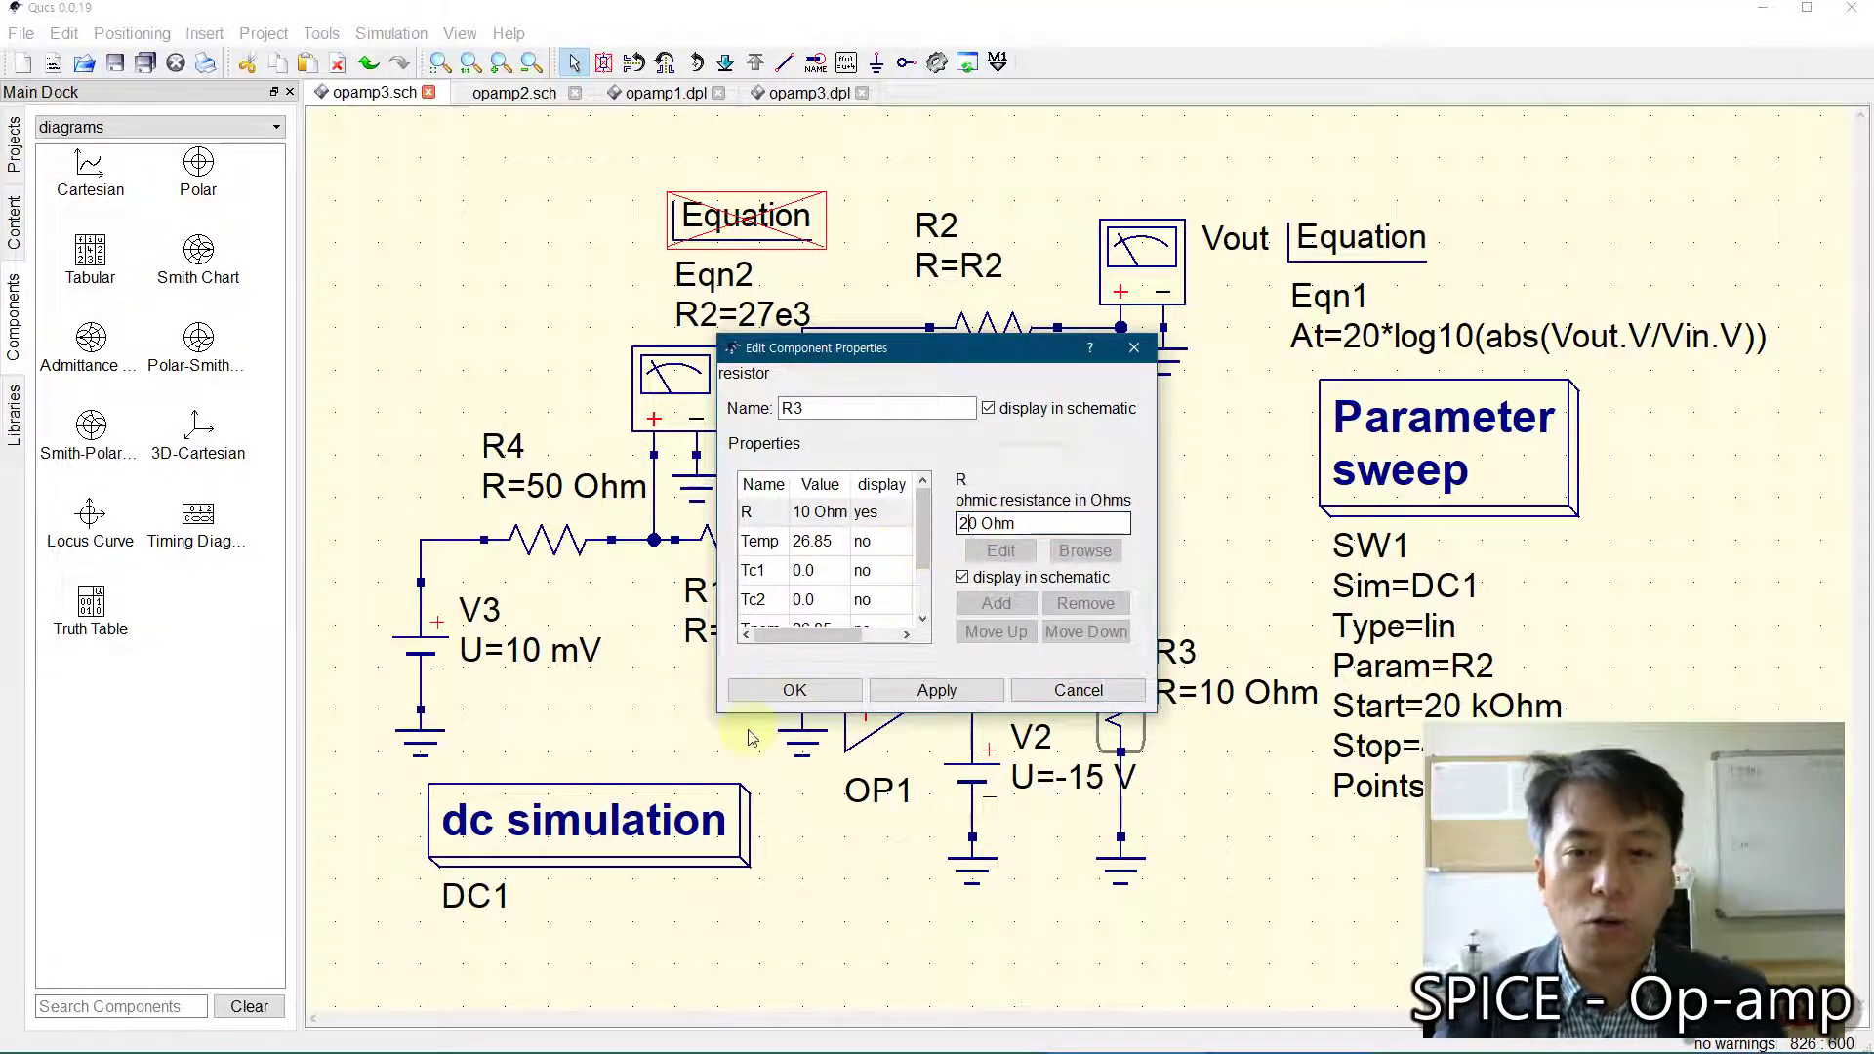
{"action": "left_click", "coordinate": [794, 690]}
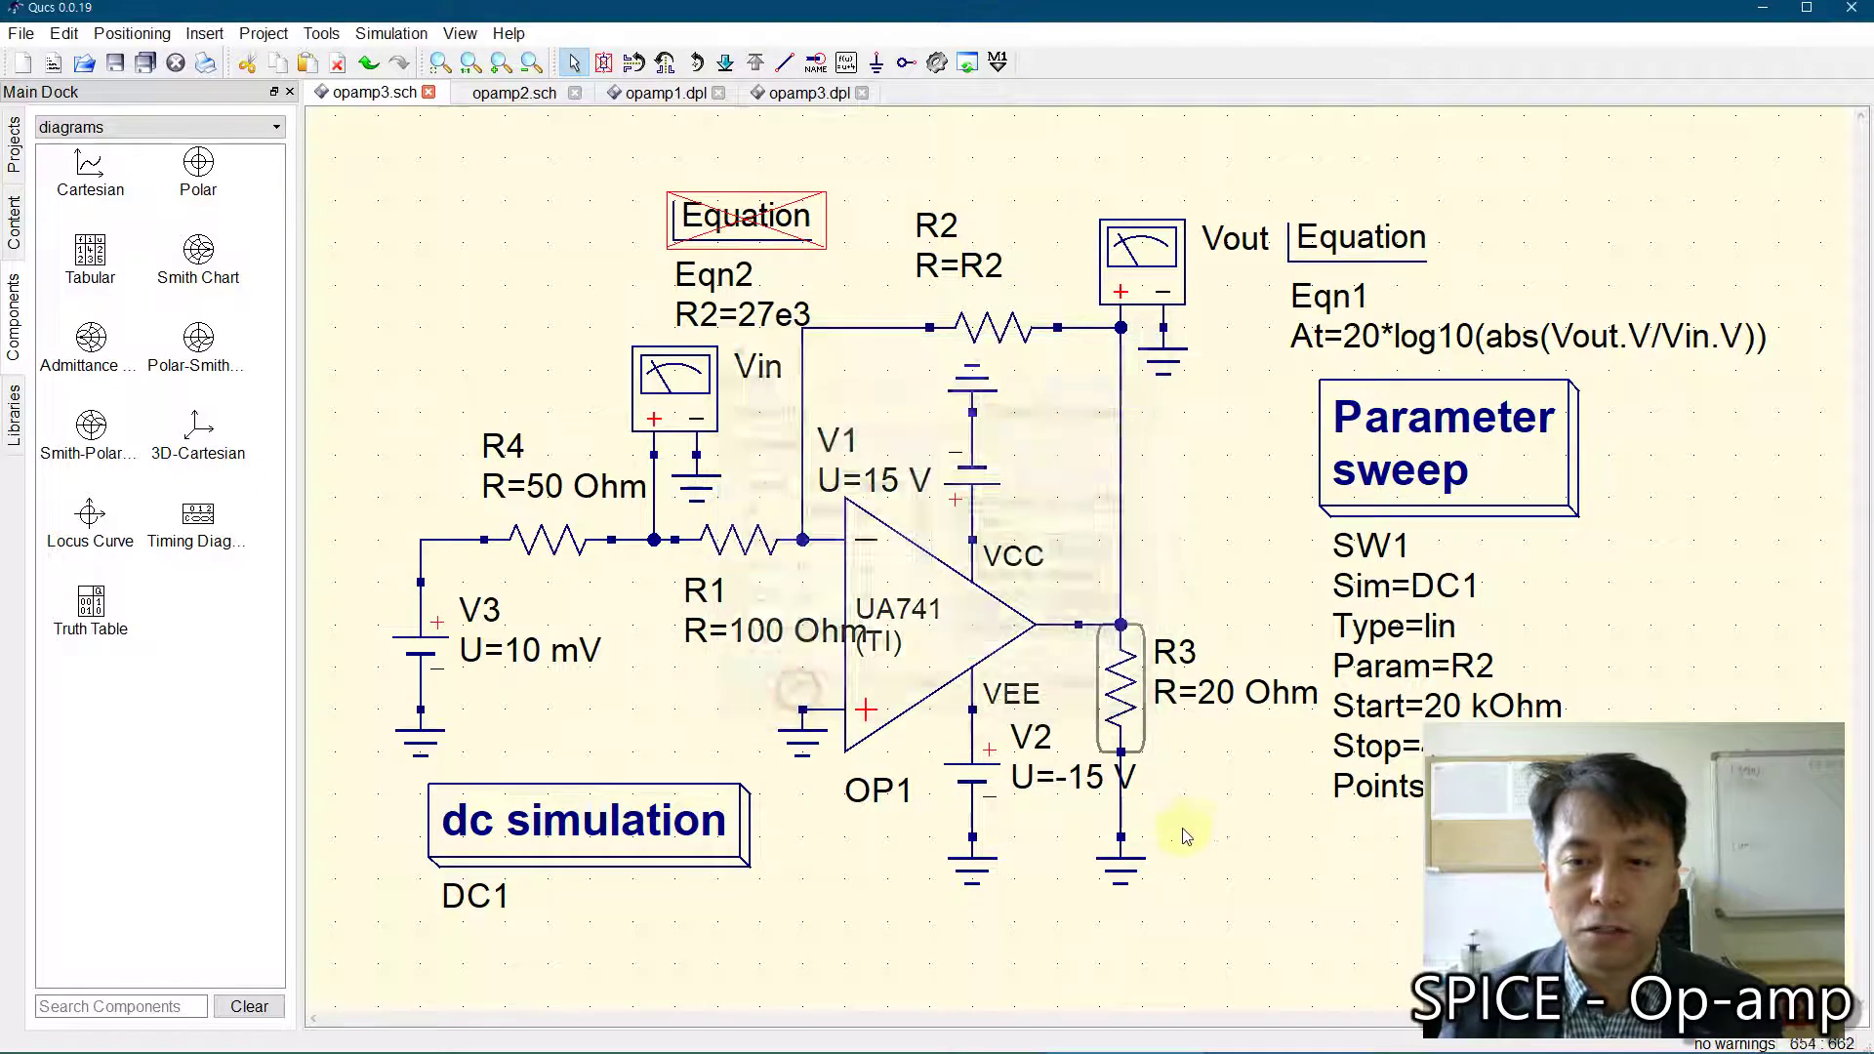
Step: Simulate the circuit, examine the At values across the R2 sweep, and return to the opamp3 schematic
{"action": "left_click", "coordinate": [937, 62]}
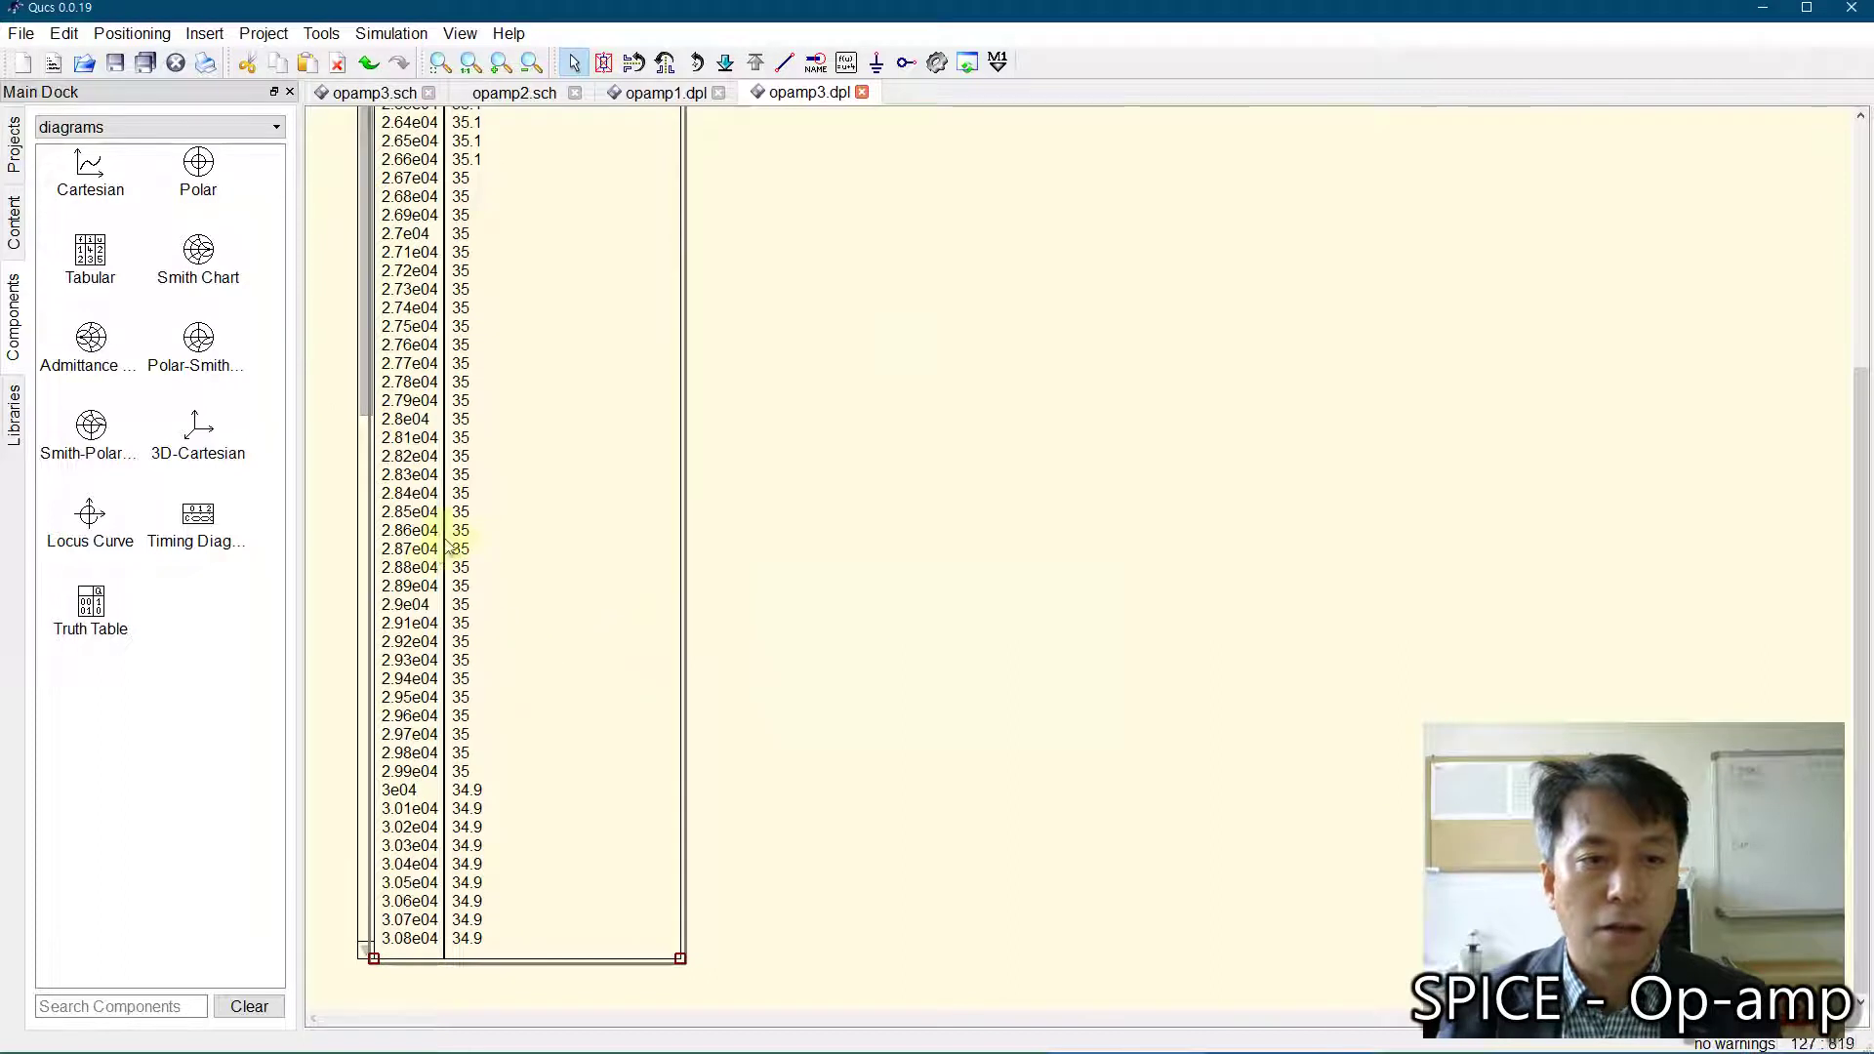
{"action": "scroll", "coordinate": [454, 536], "scroll_direction": "up", "scroll_amount": 8}
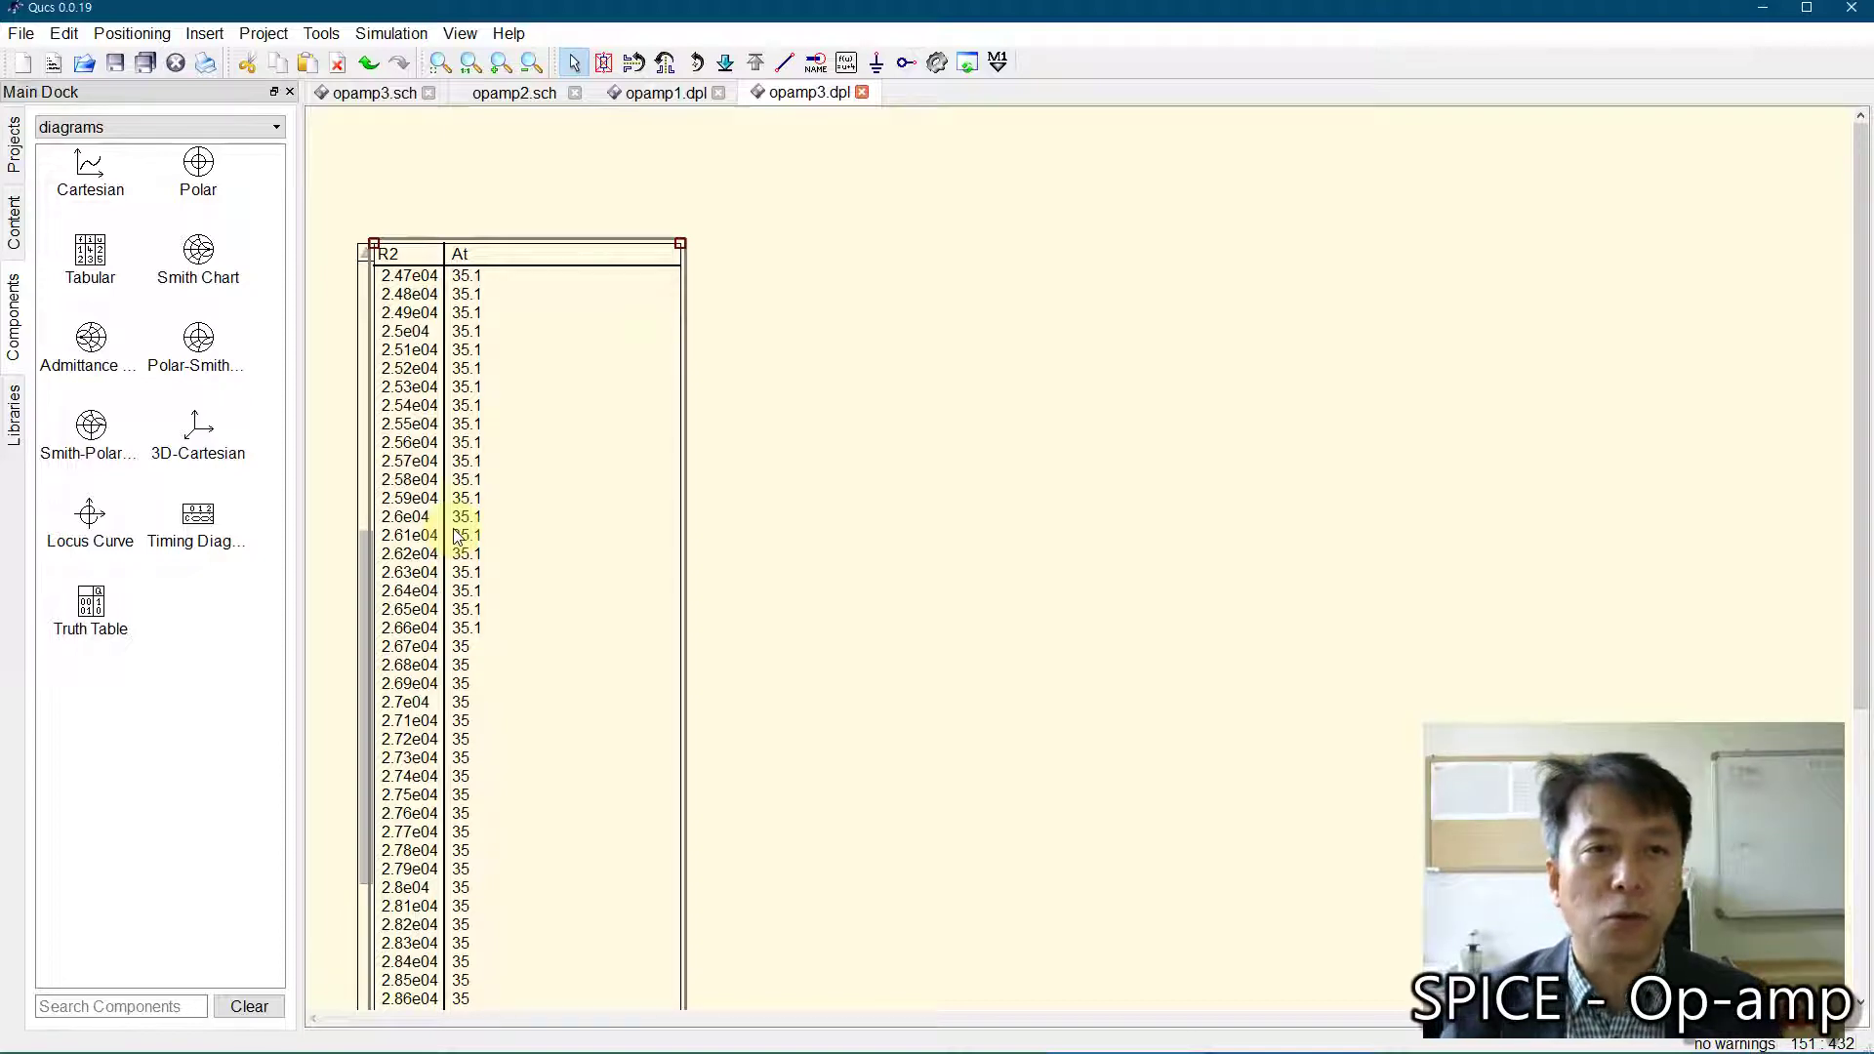
{"action": "left_click", "coordinate": [359, 98]}
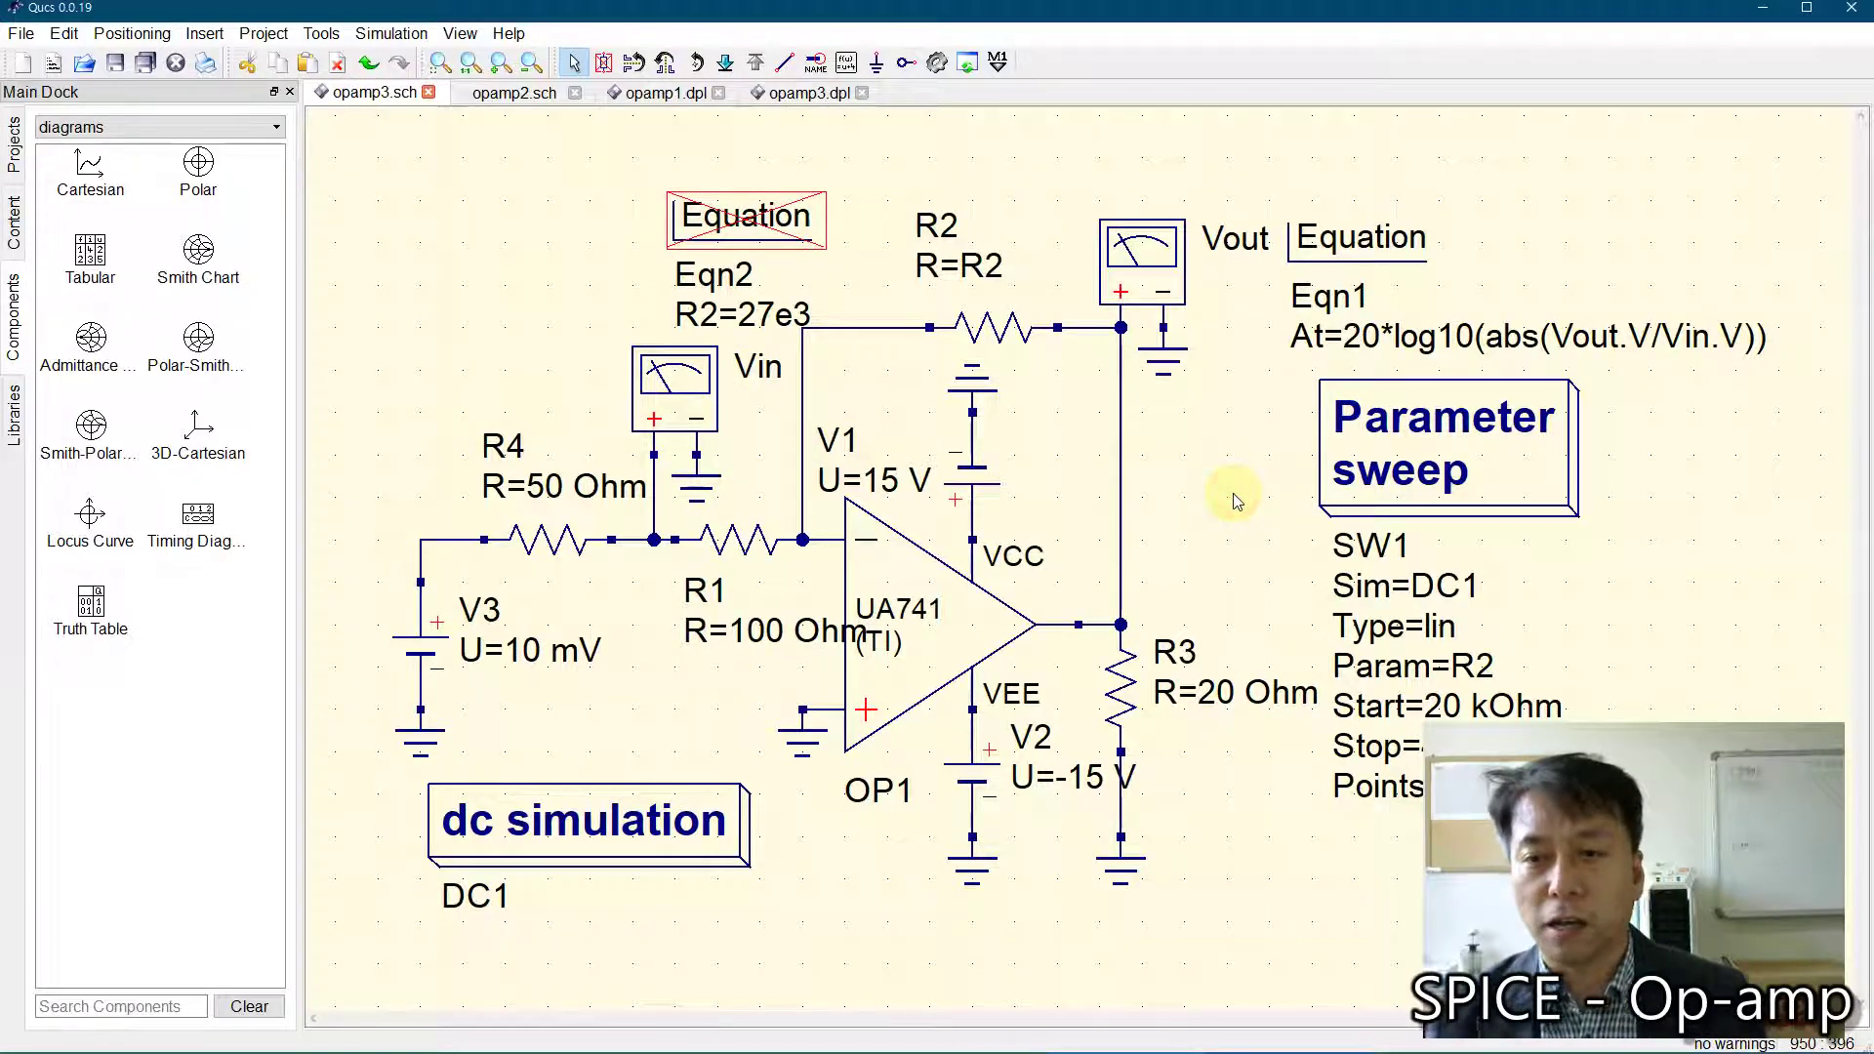
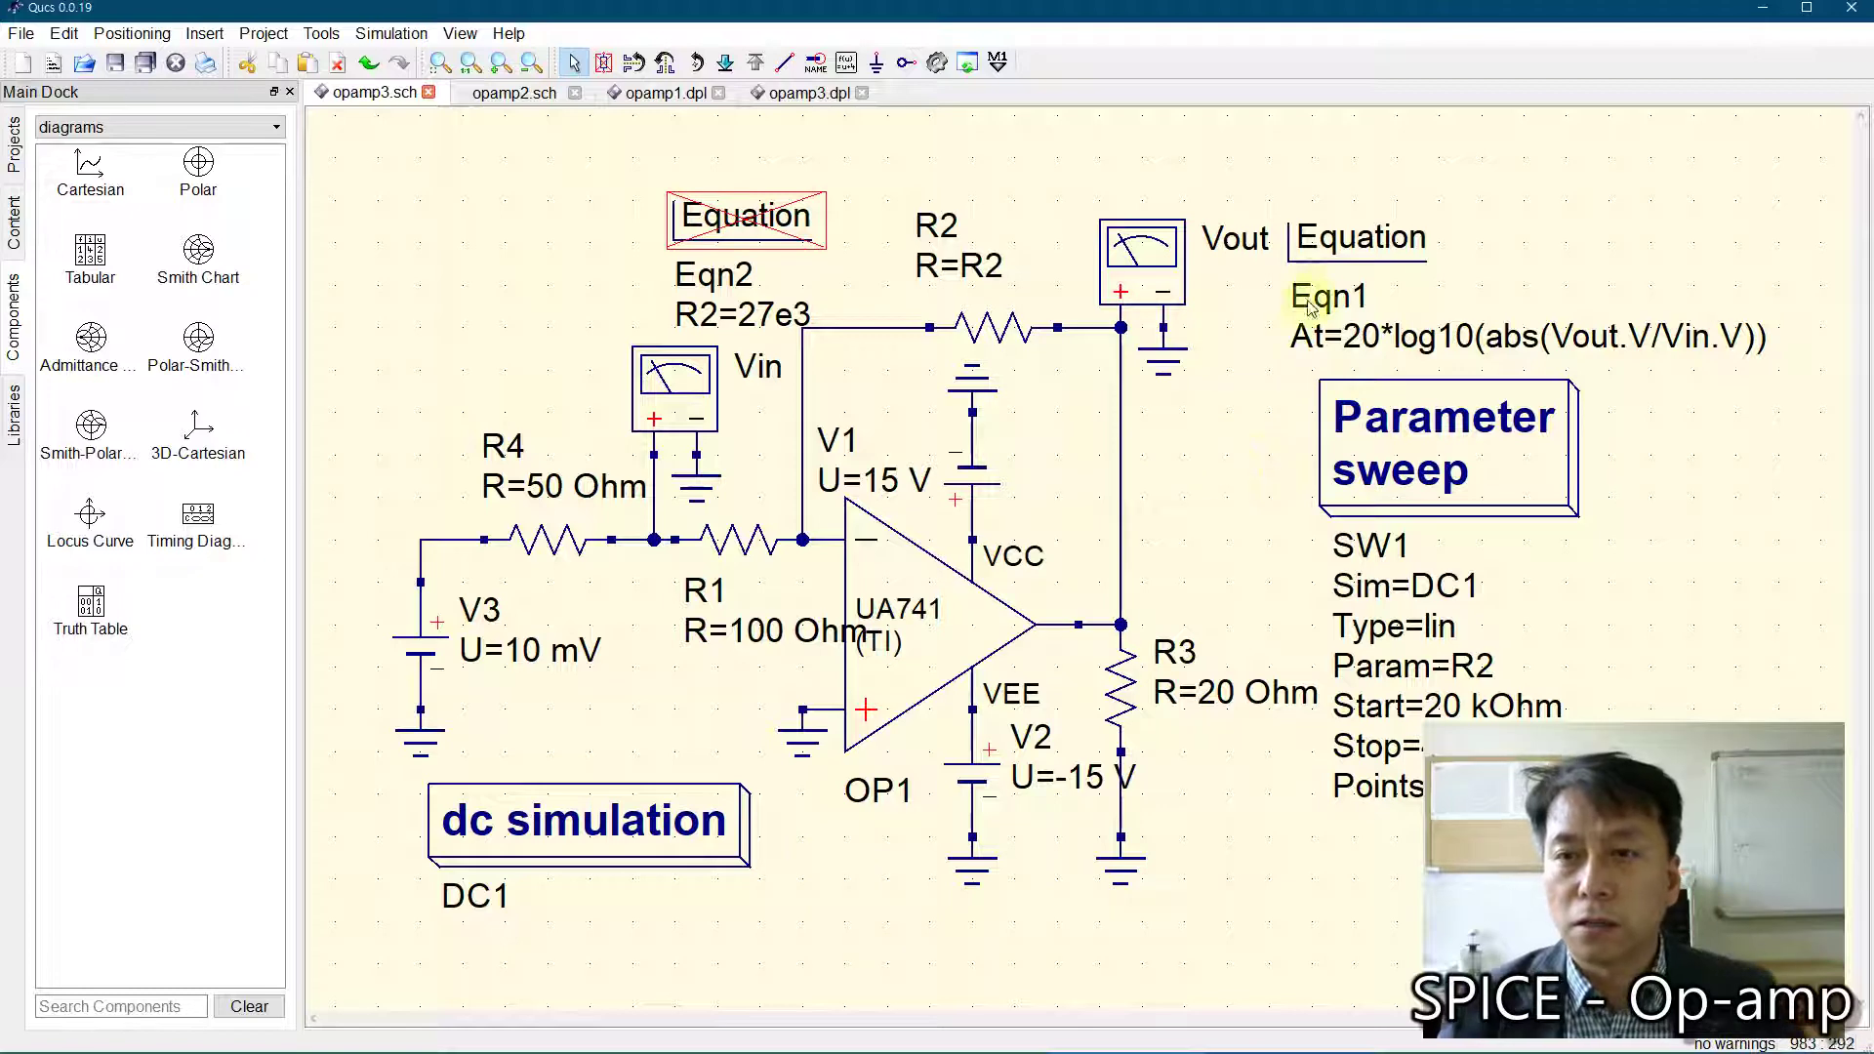
Step: Move the Eqn1 gain equation up, farther above the parameter sweep block
{"action": "left_click_drag", "start_coordinate": [1378, 234], "coordinate": [1401, 168]}
{"action": "left_click", "coordinate": [1249, 478]}
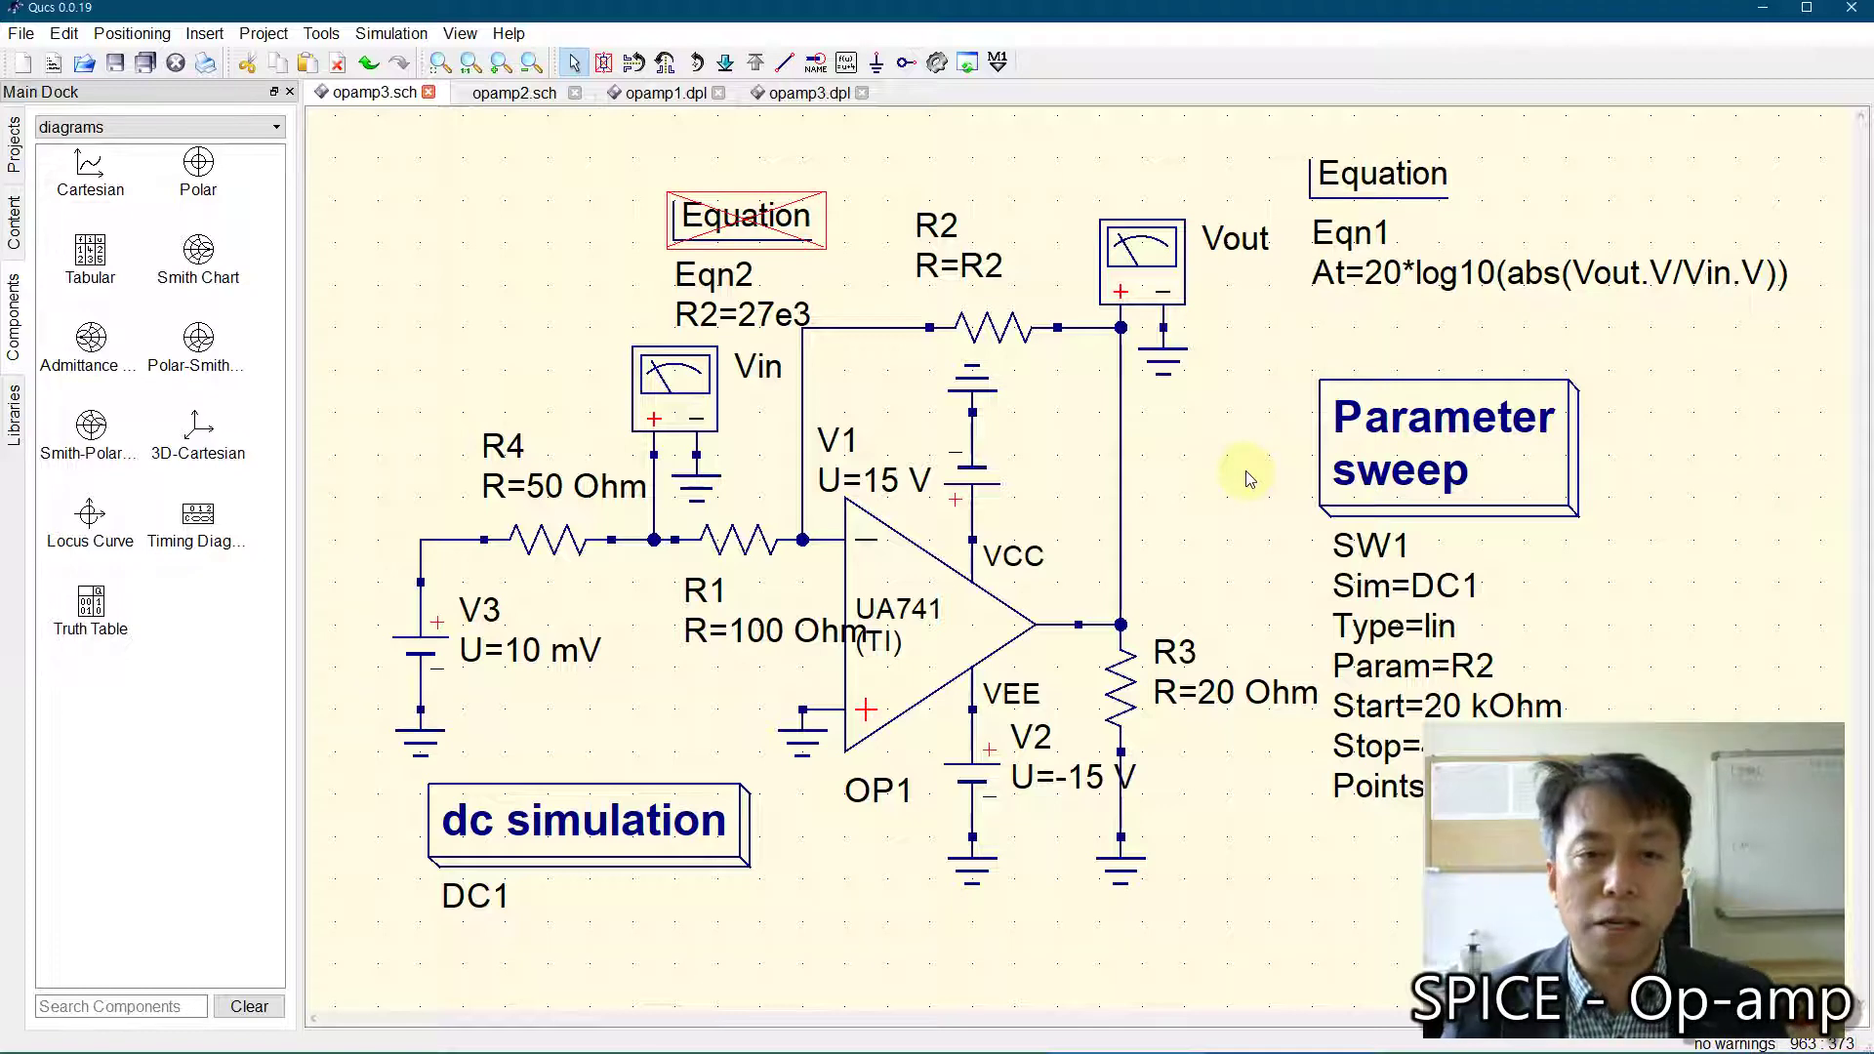
Step: Check the load requirements in the 8.AudioAmplifier document in Word, and set the opamp3 load resistor R3 to 1 kOhm
{"action": "key", "text": "super"}
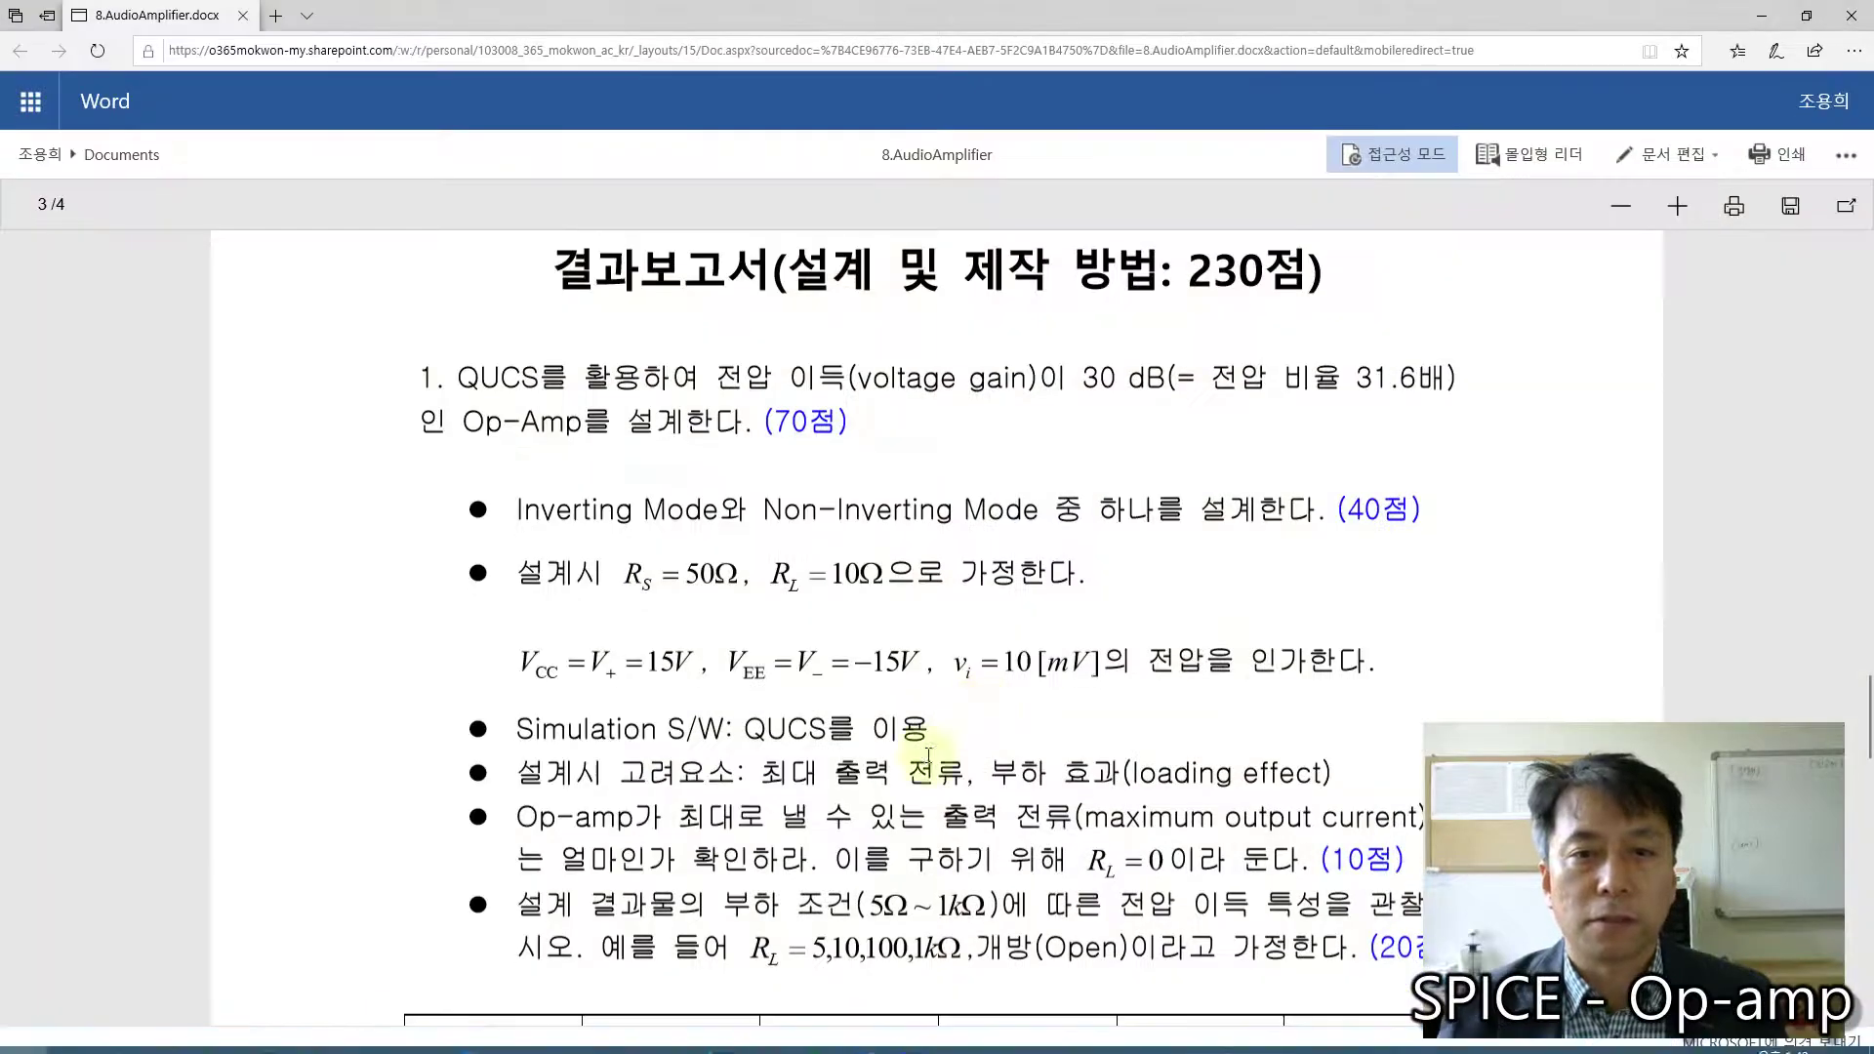
{"action": "scroll", "coordinate": [648, 656], "scroll_direction": "down", "scroll_amount": 1}
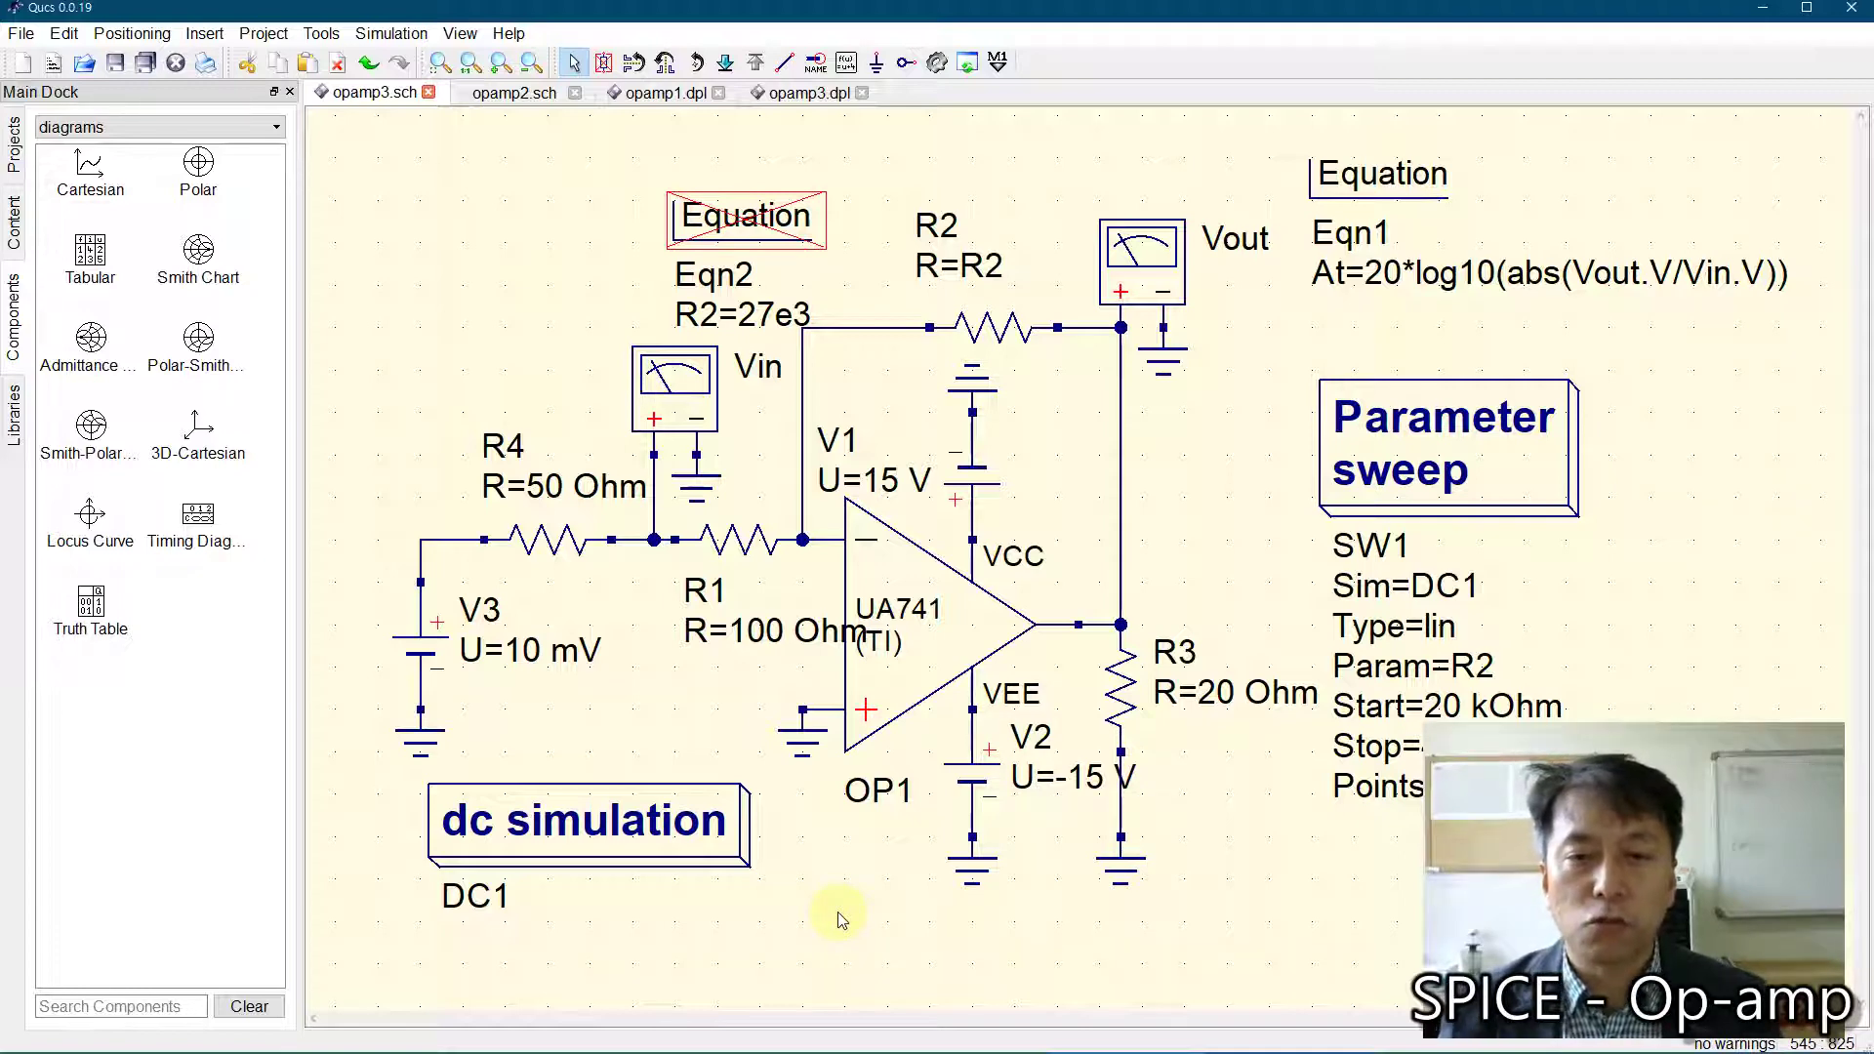
{"action": "double_click", "coordinate": [1124, 686]}
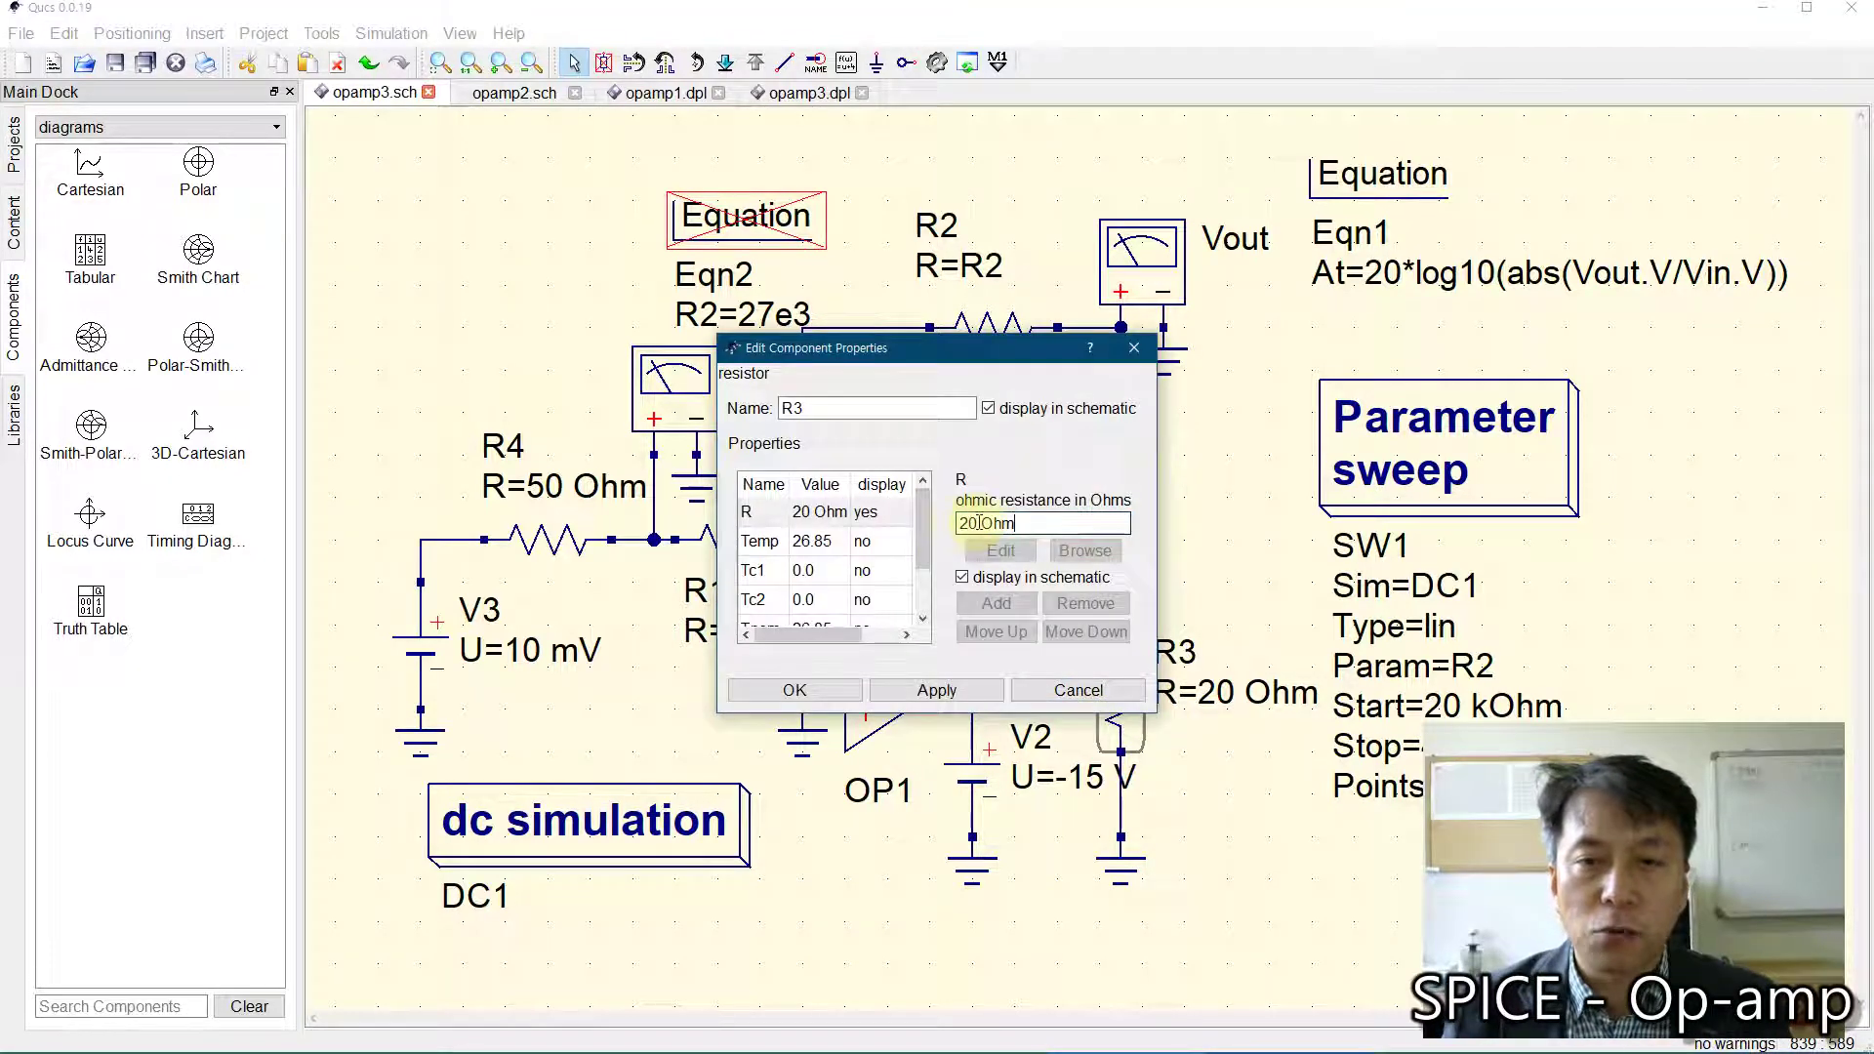
{"action": "type", "text": "1 "}
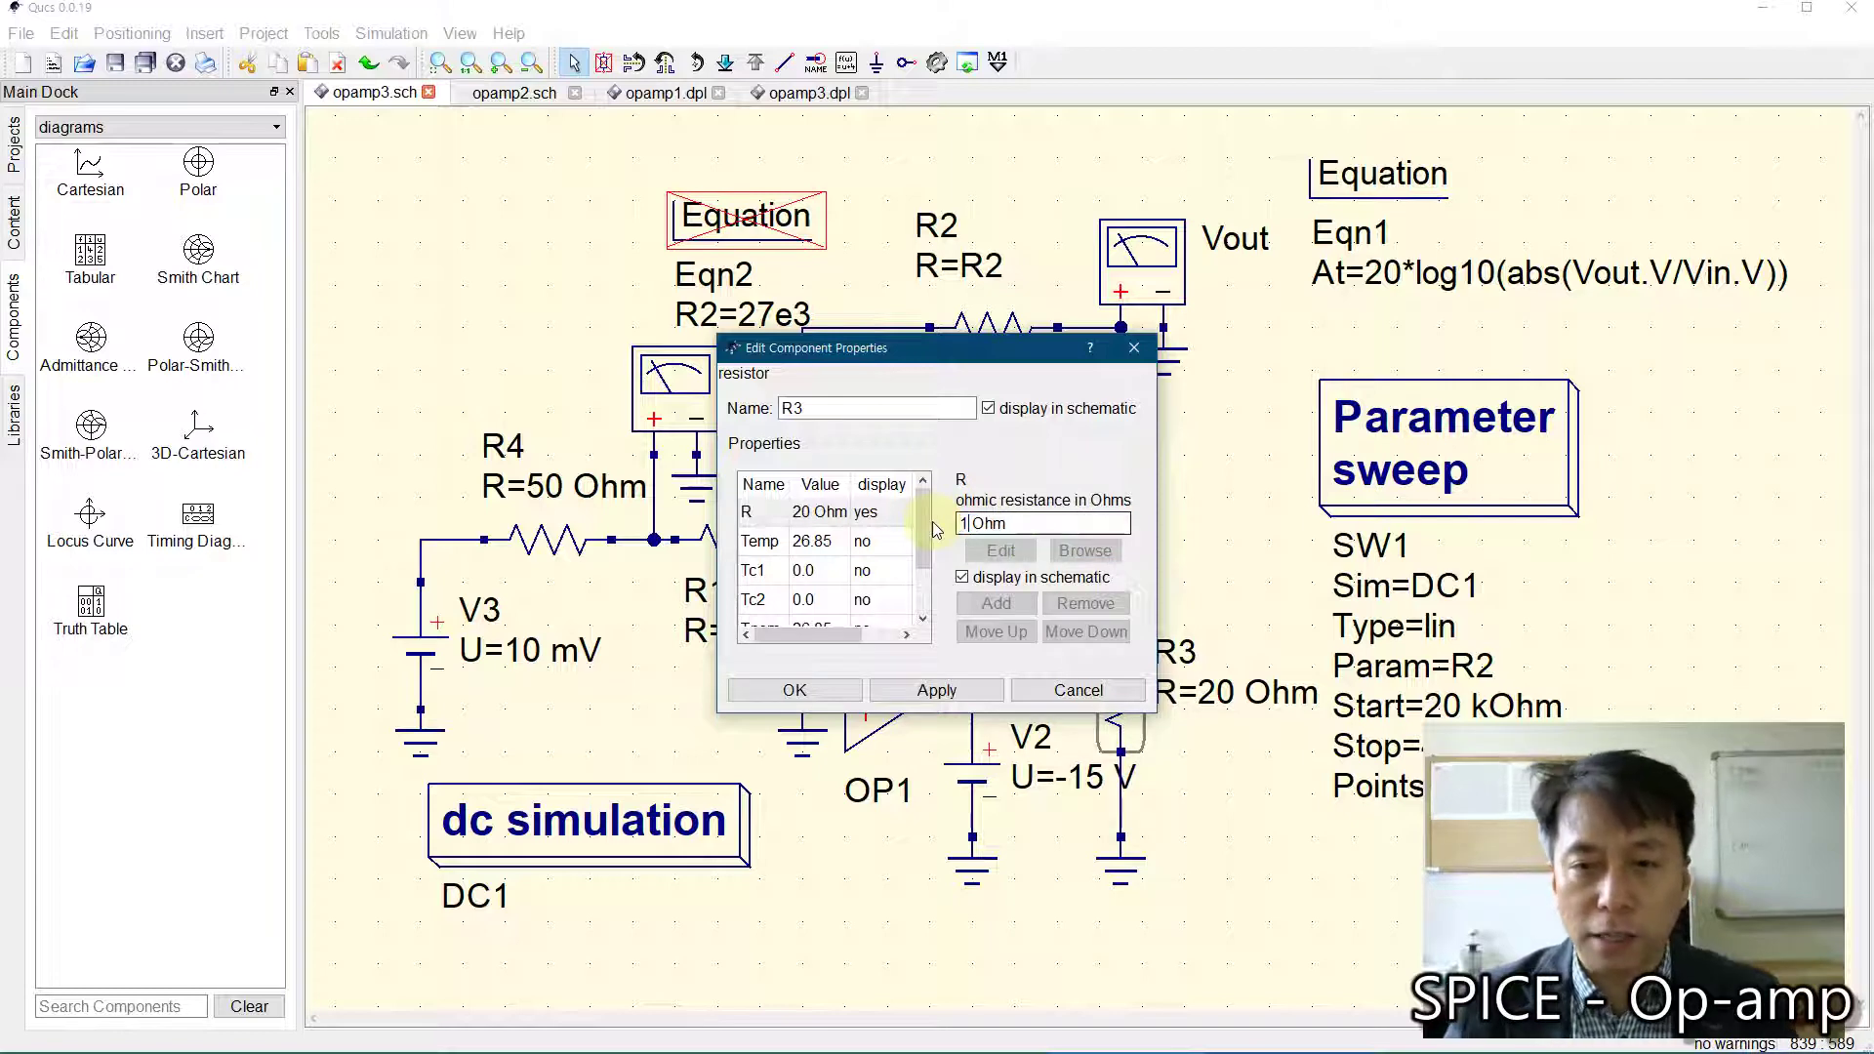
{"action": "type", "text": "k"}
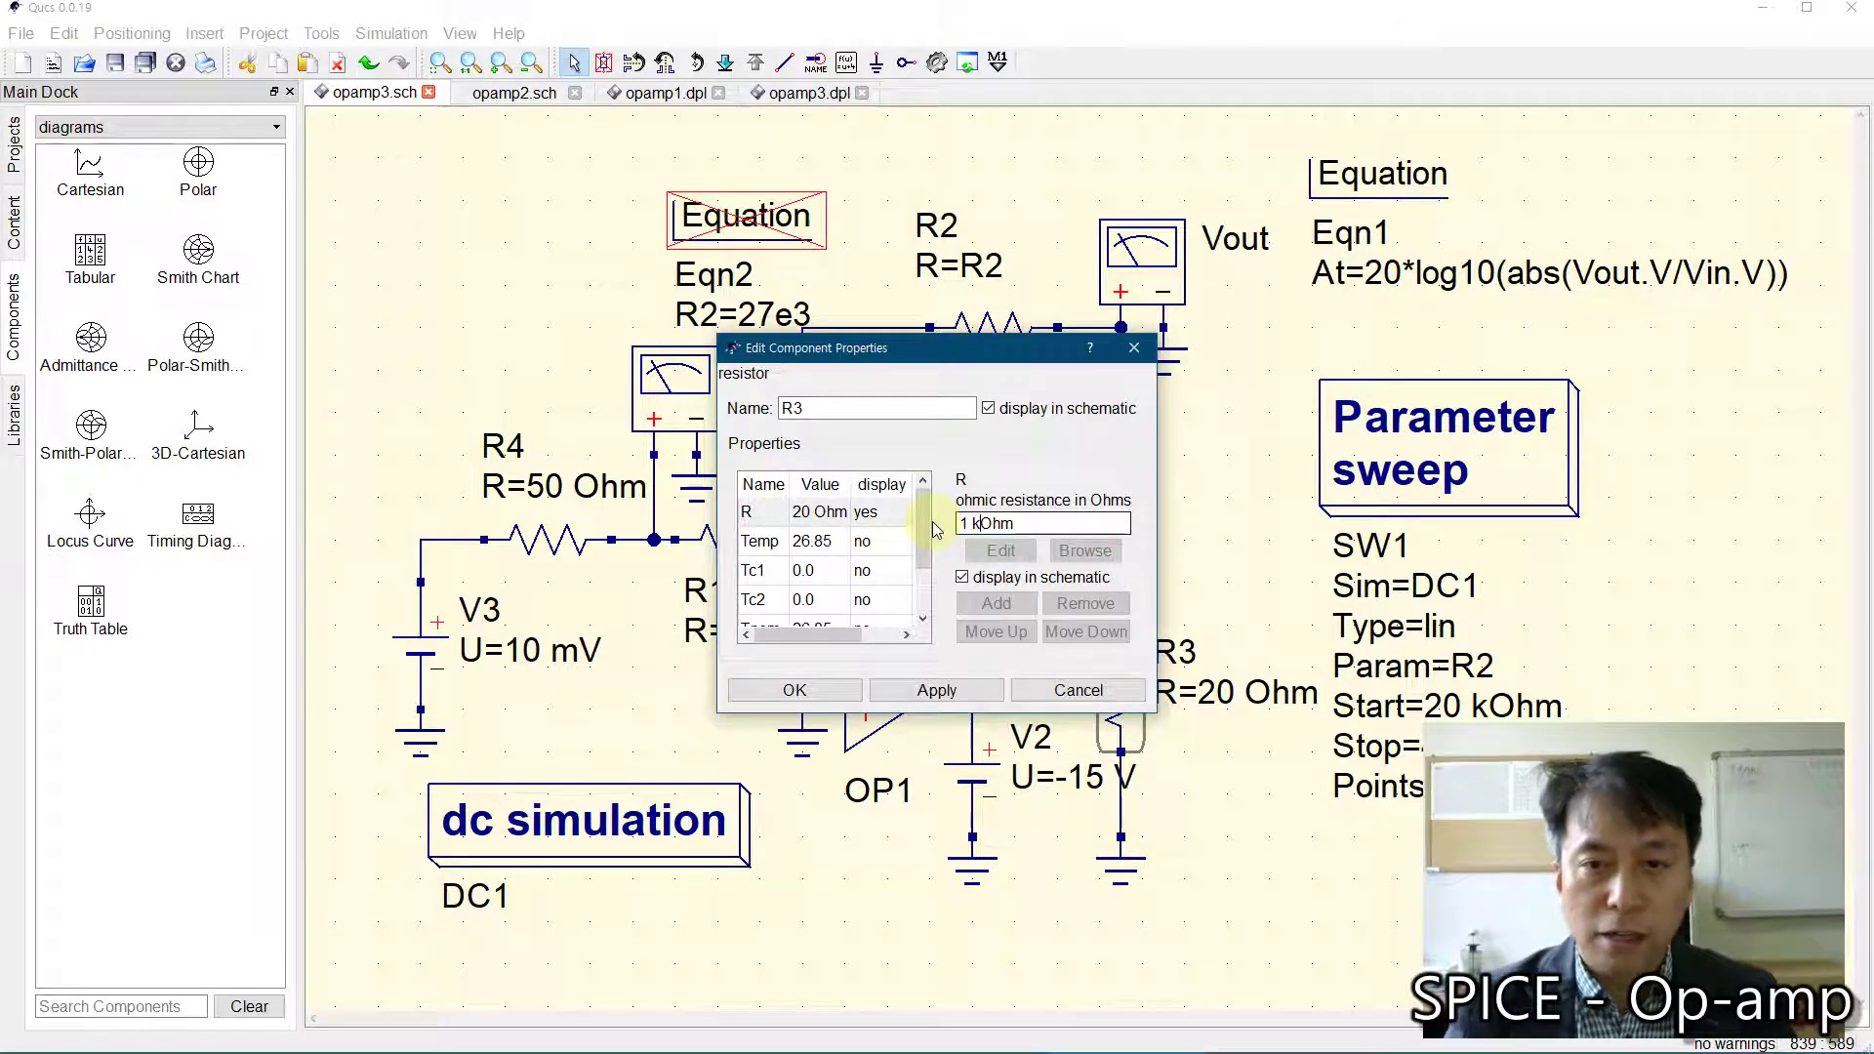
{"action": "left_click", "coordinate": [793, 690]}
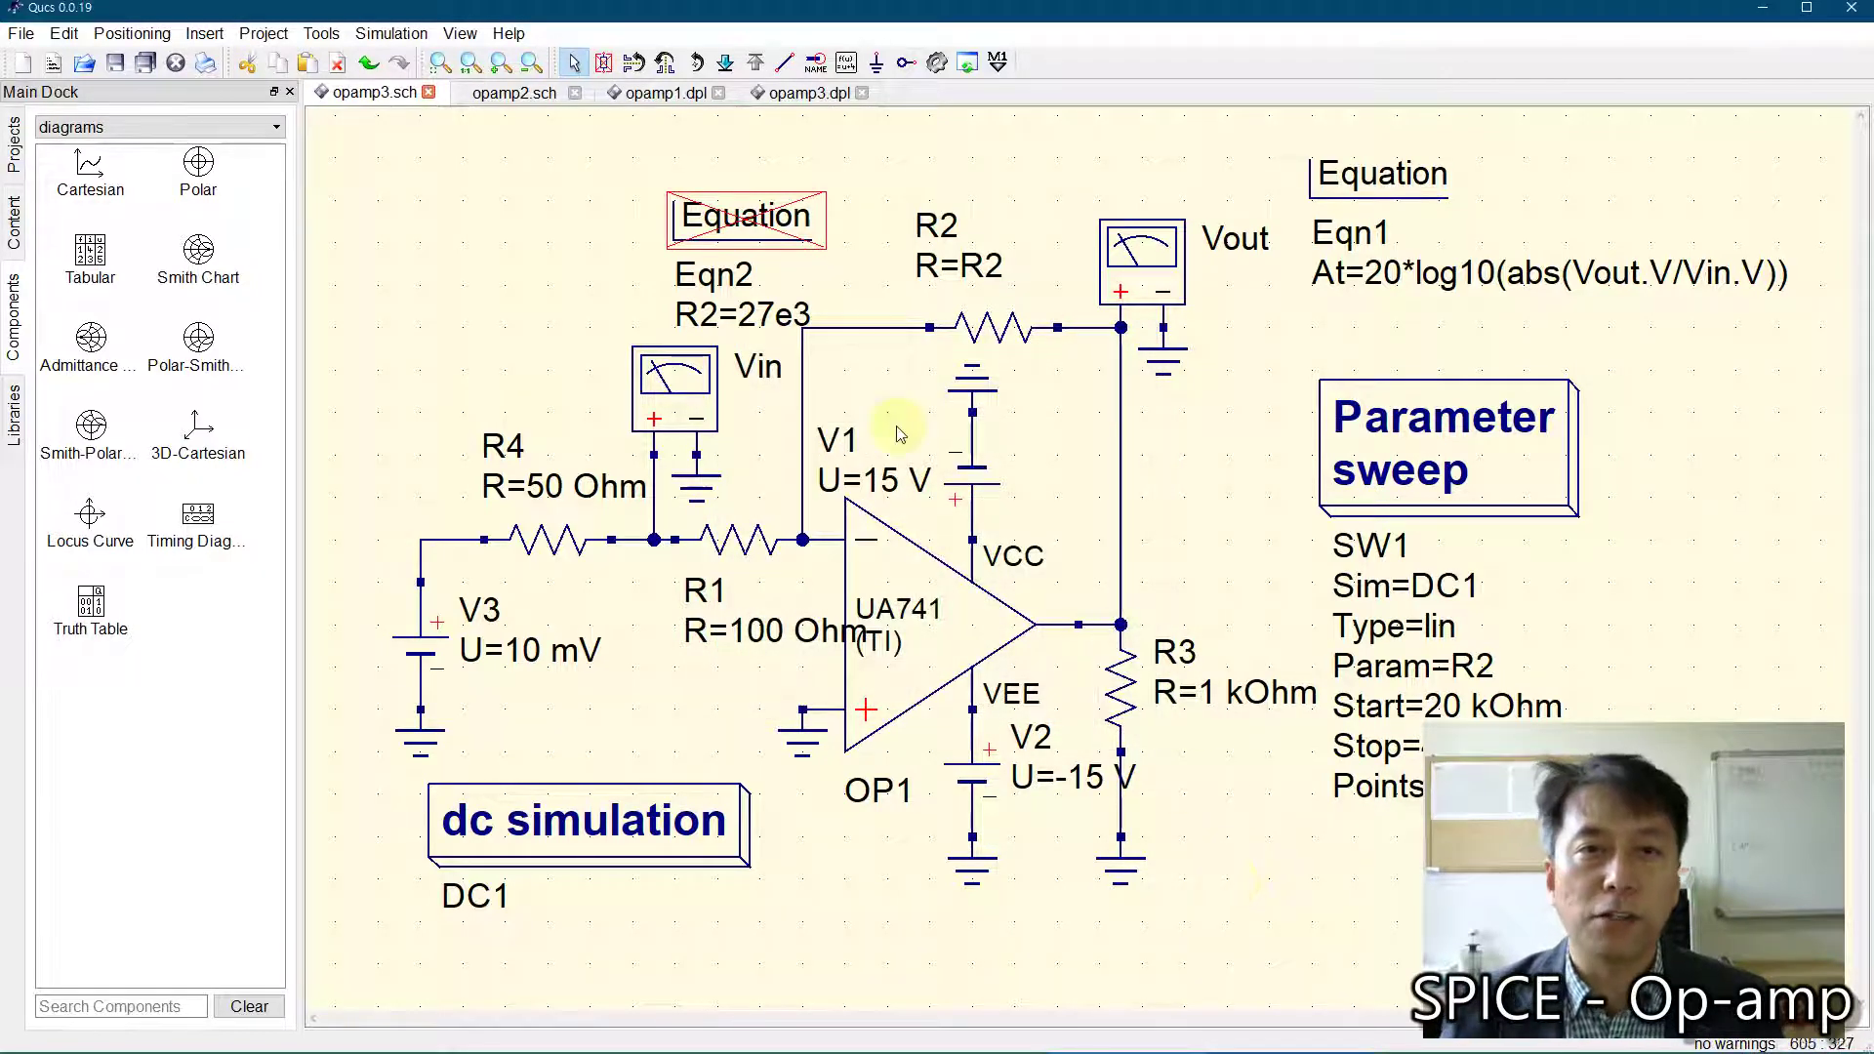
Step: Set the input resistor R1 to 1 kOhm
{"action": "double_click", "coordinate": [738, 539]}
{"action": "double_click", "coordinate": [971, 523]}
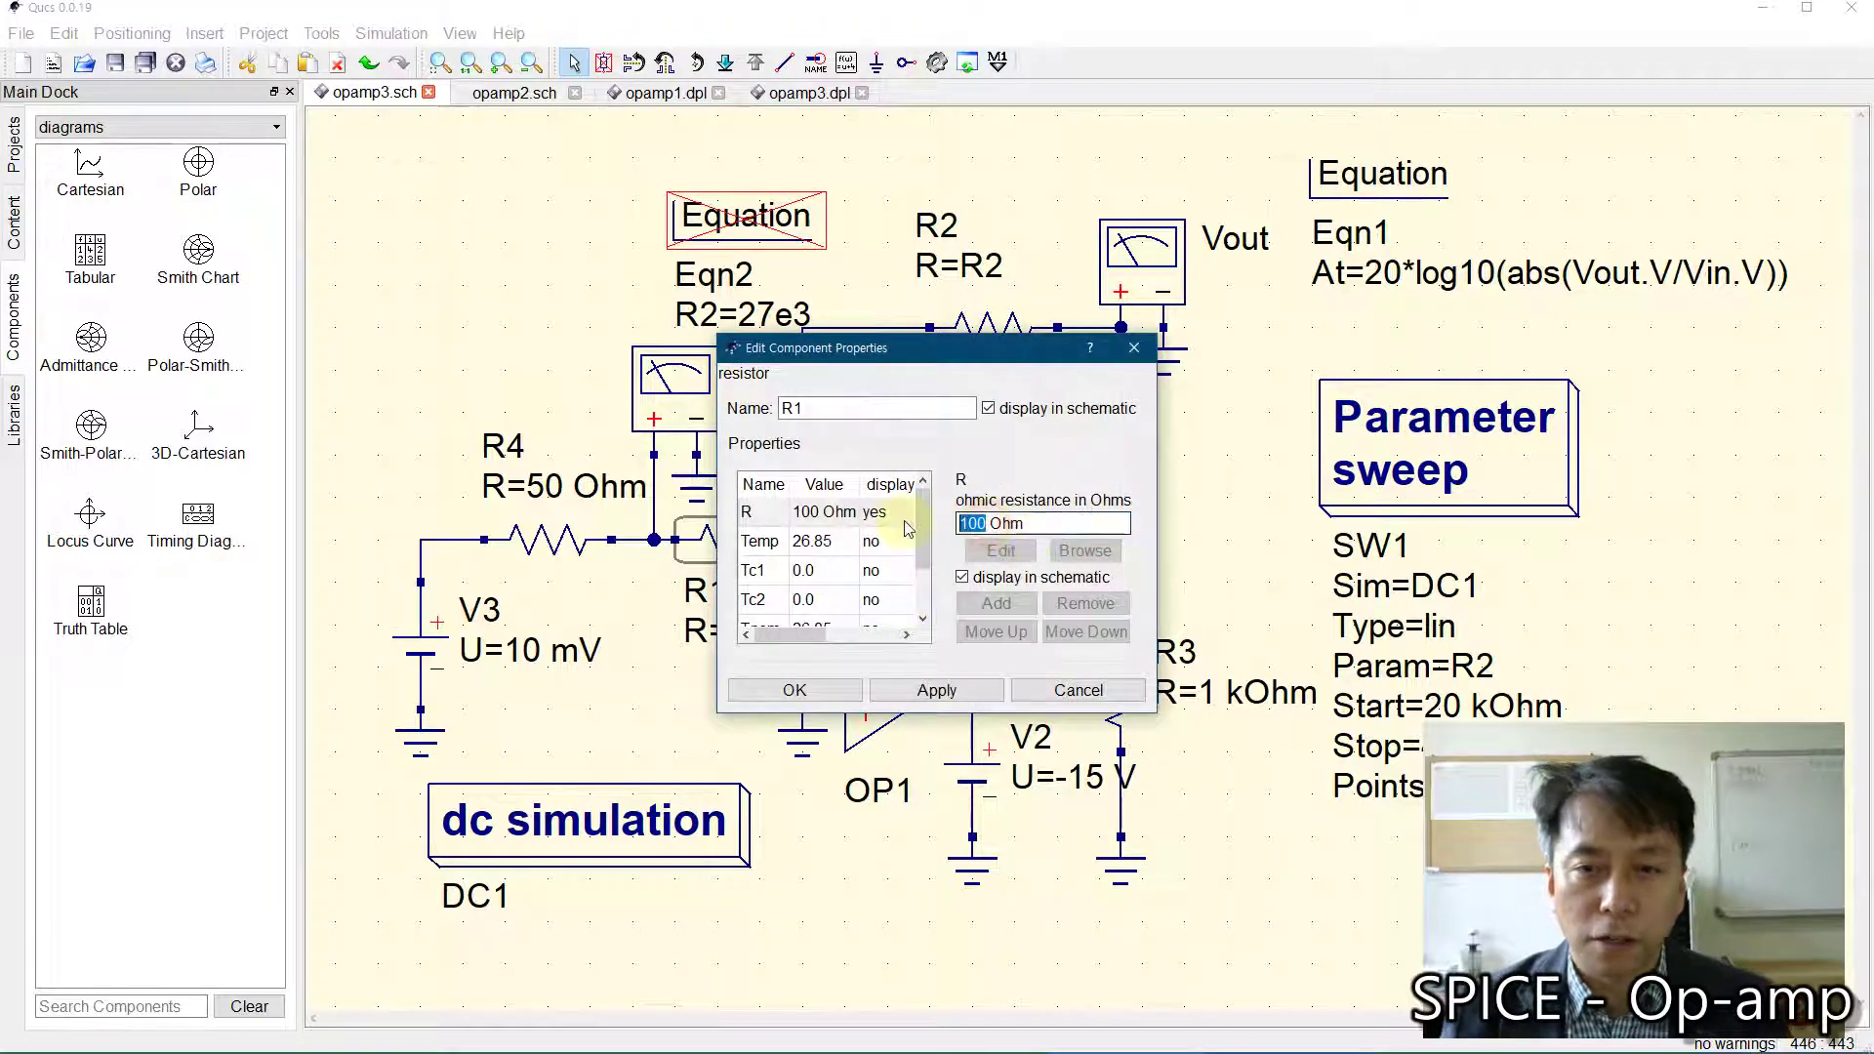
{"action": "type", "text": "1 k"}
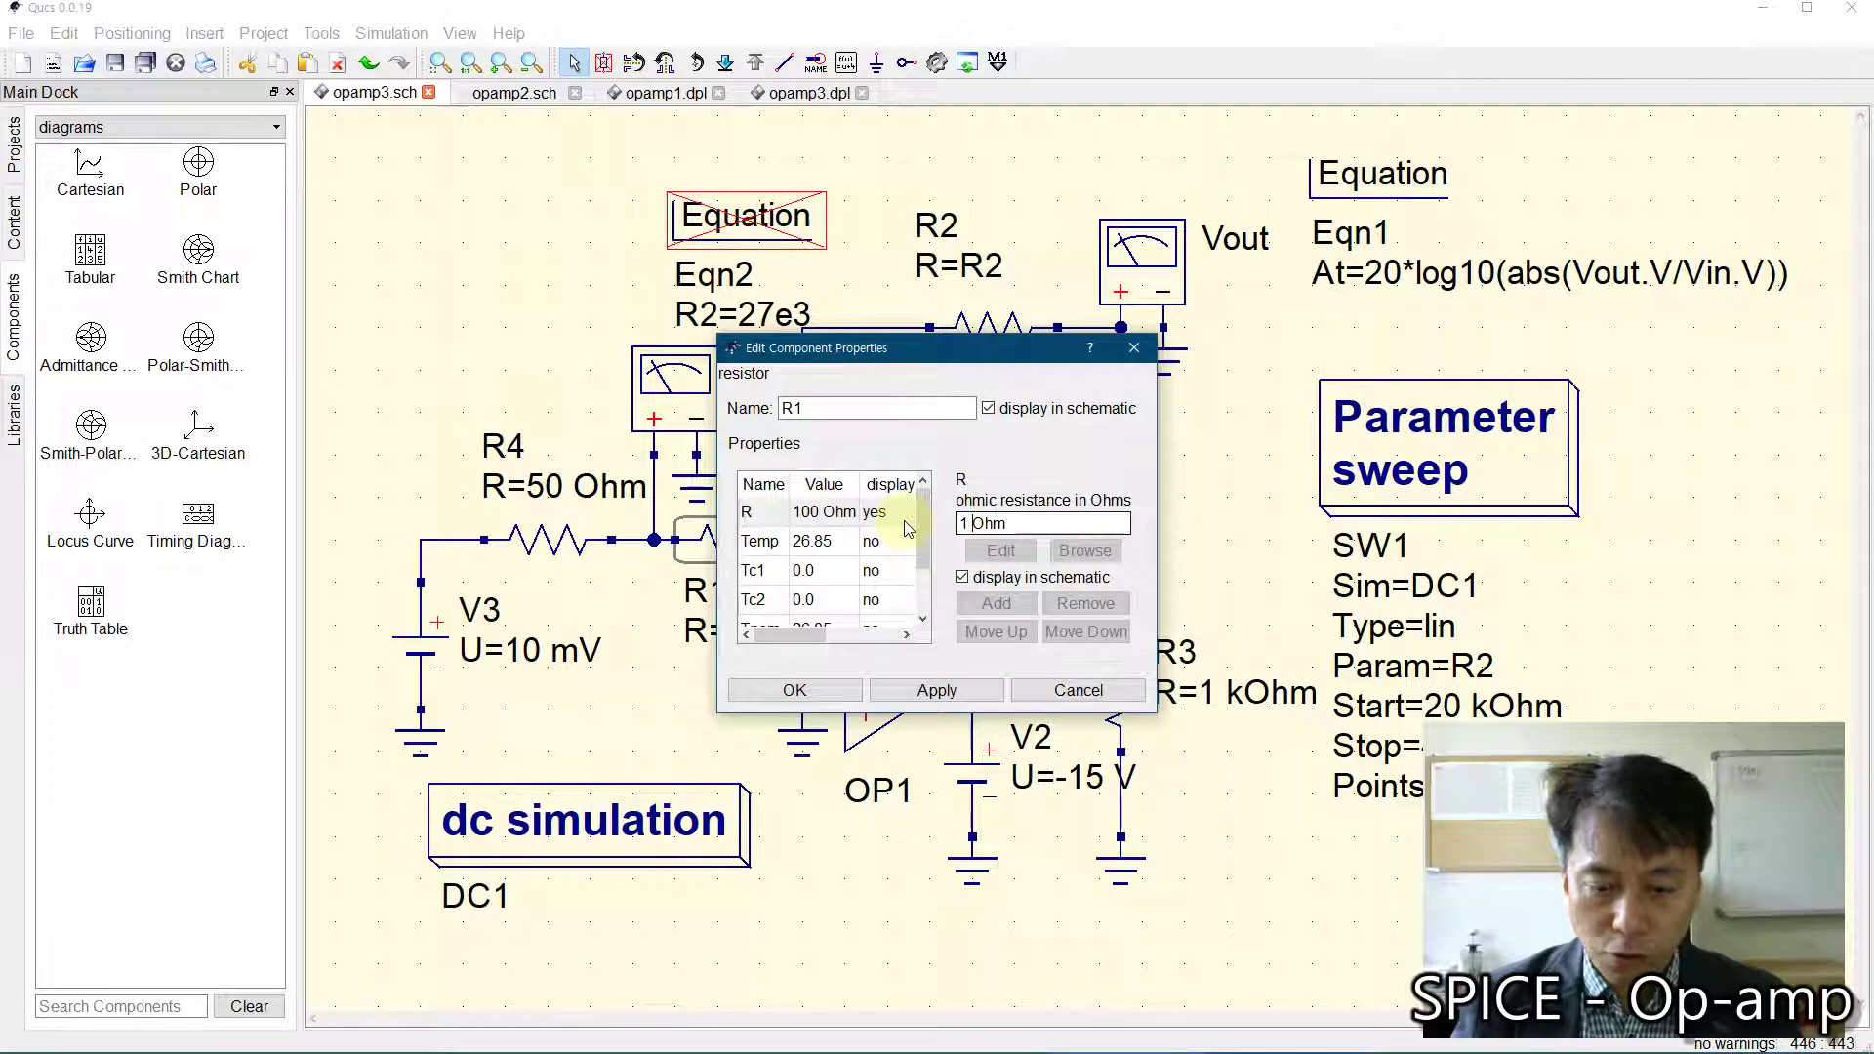
{"action": "left_click", "coordinate": [792, 690]}
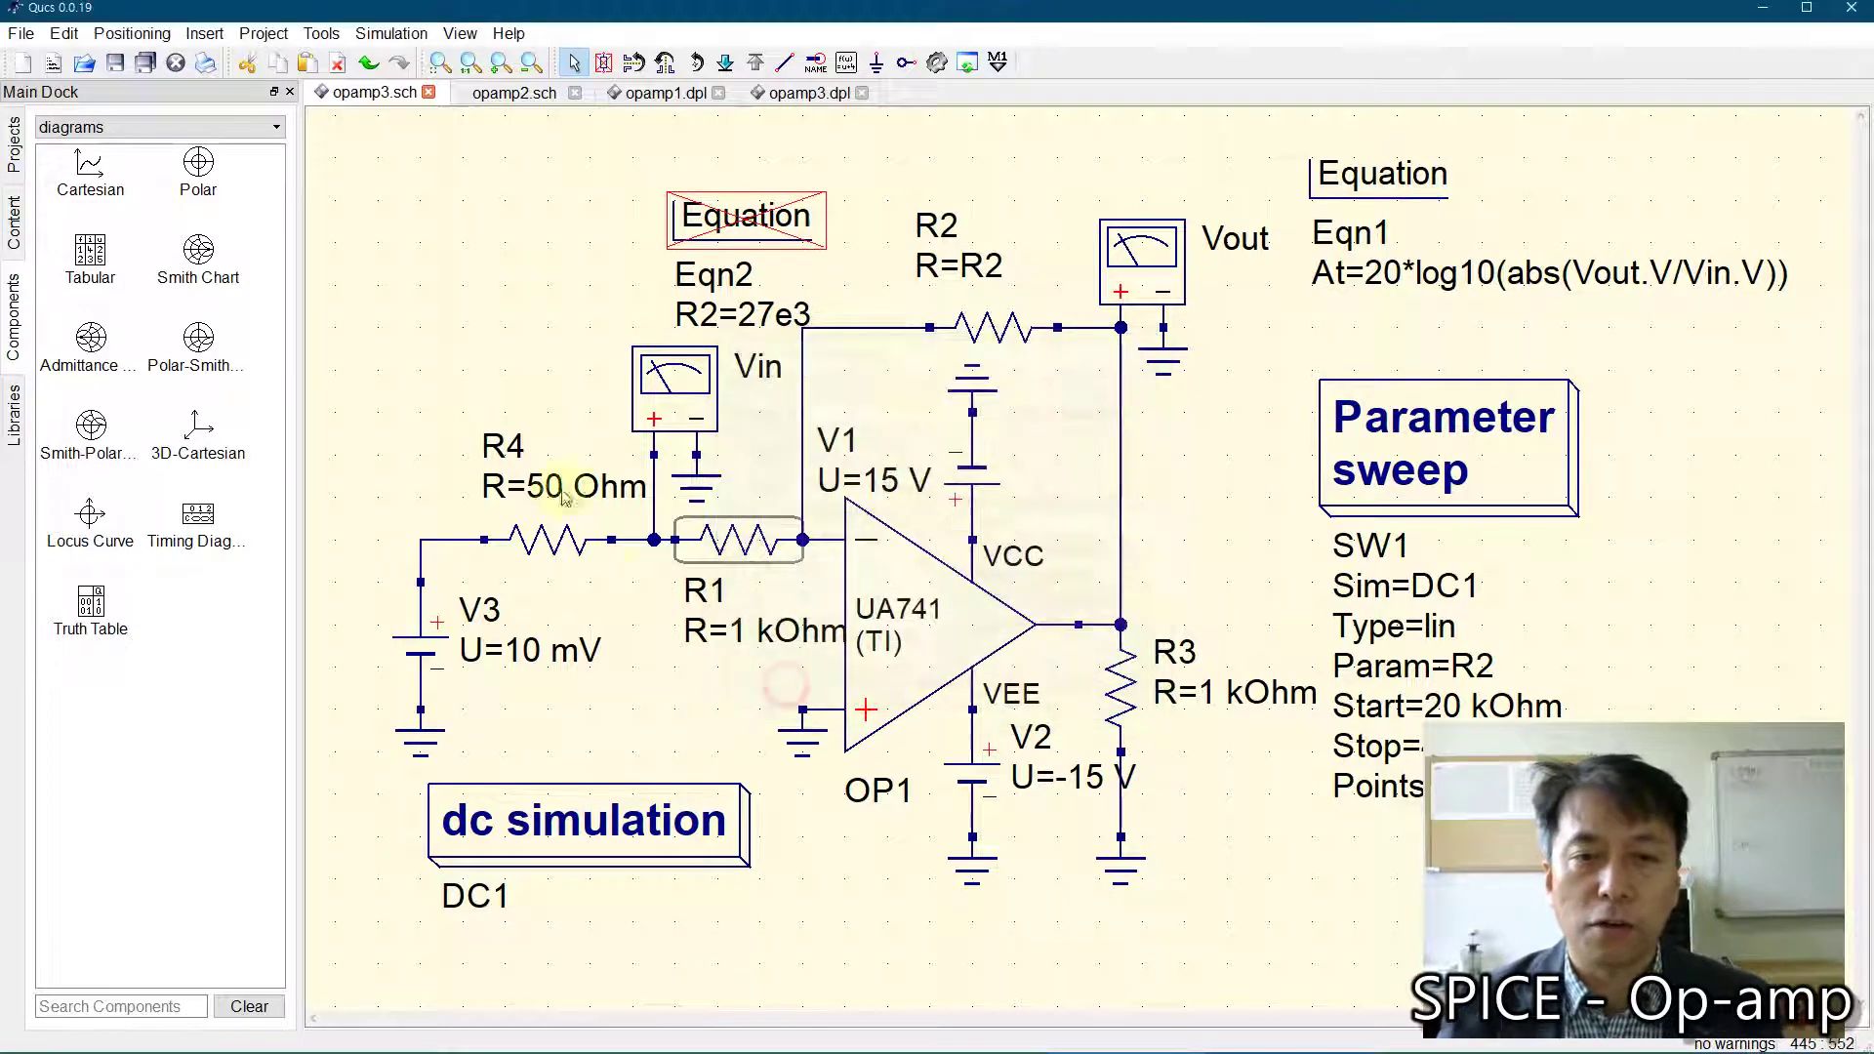
Step: Simulate opamp3 with the new resistor values and examine the At table for the R2 value giving about 30 dB
{"action": "left_click", "coordinate": [937, 63]}
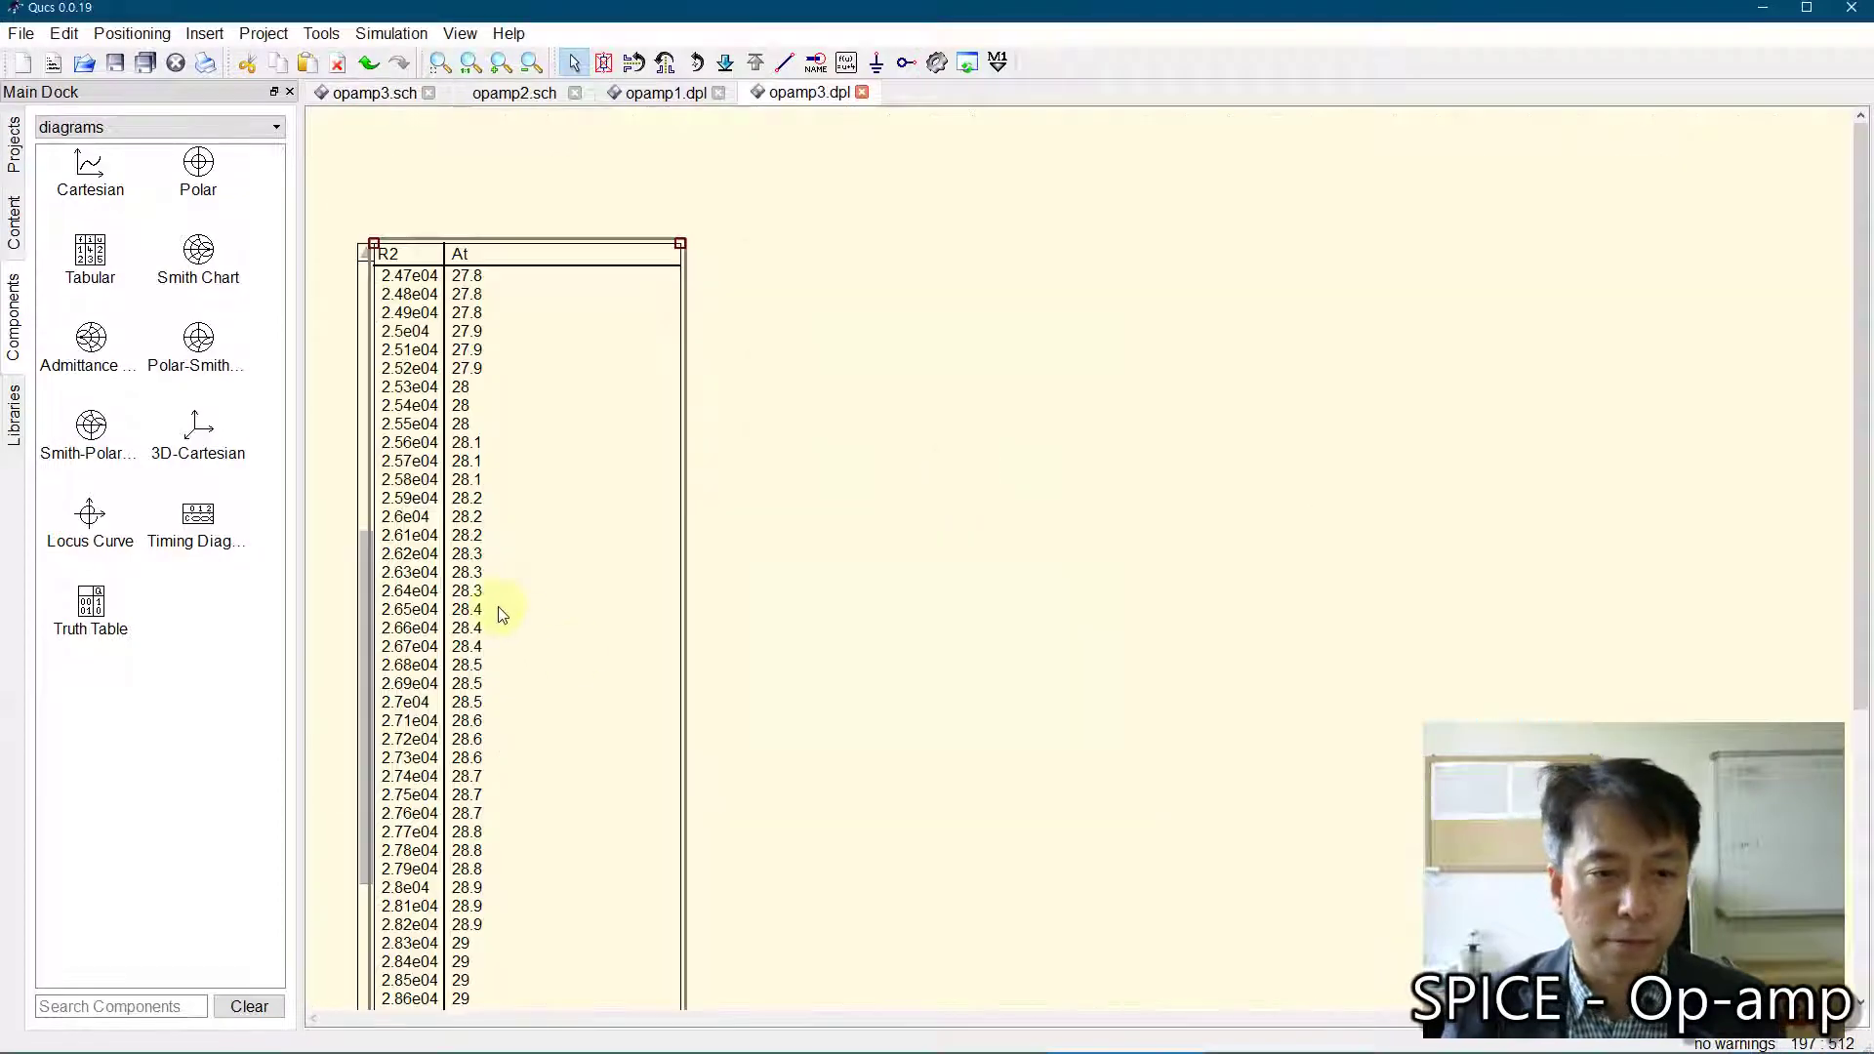
{"action": "scroll", "coordinate": [532, 536], "scroll_direction": "down", "scroll_amount": 5}
{"action": "scroll", "coordinate": [527, 556], "scroll_direction": "down", "scroll_amount": 3}
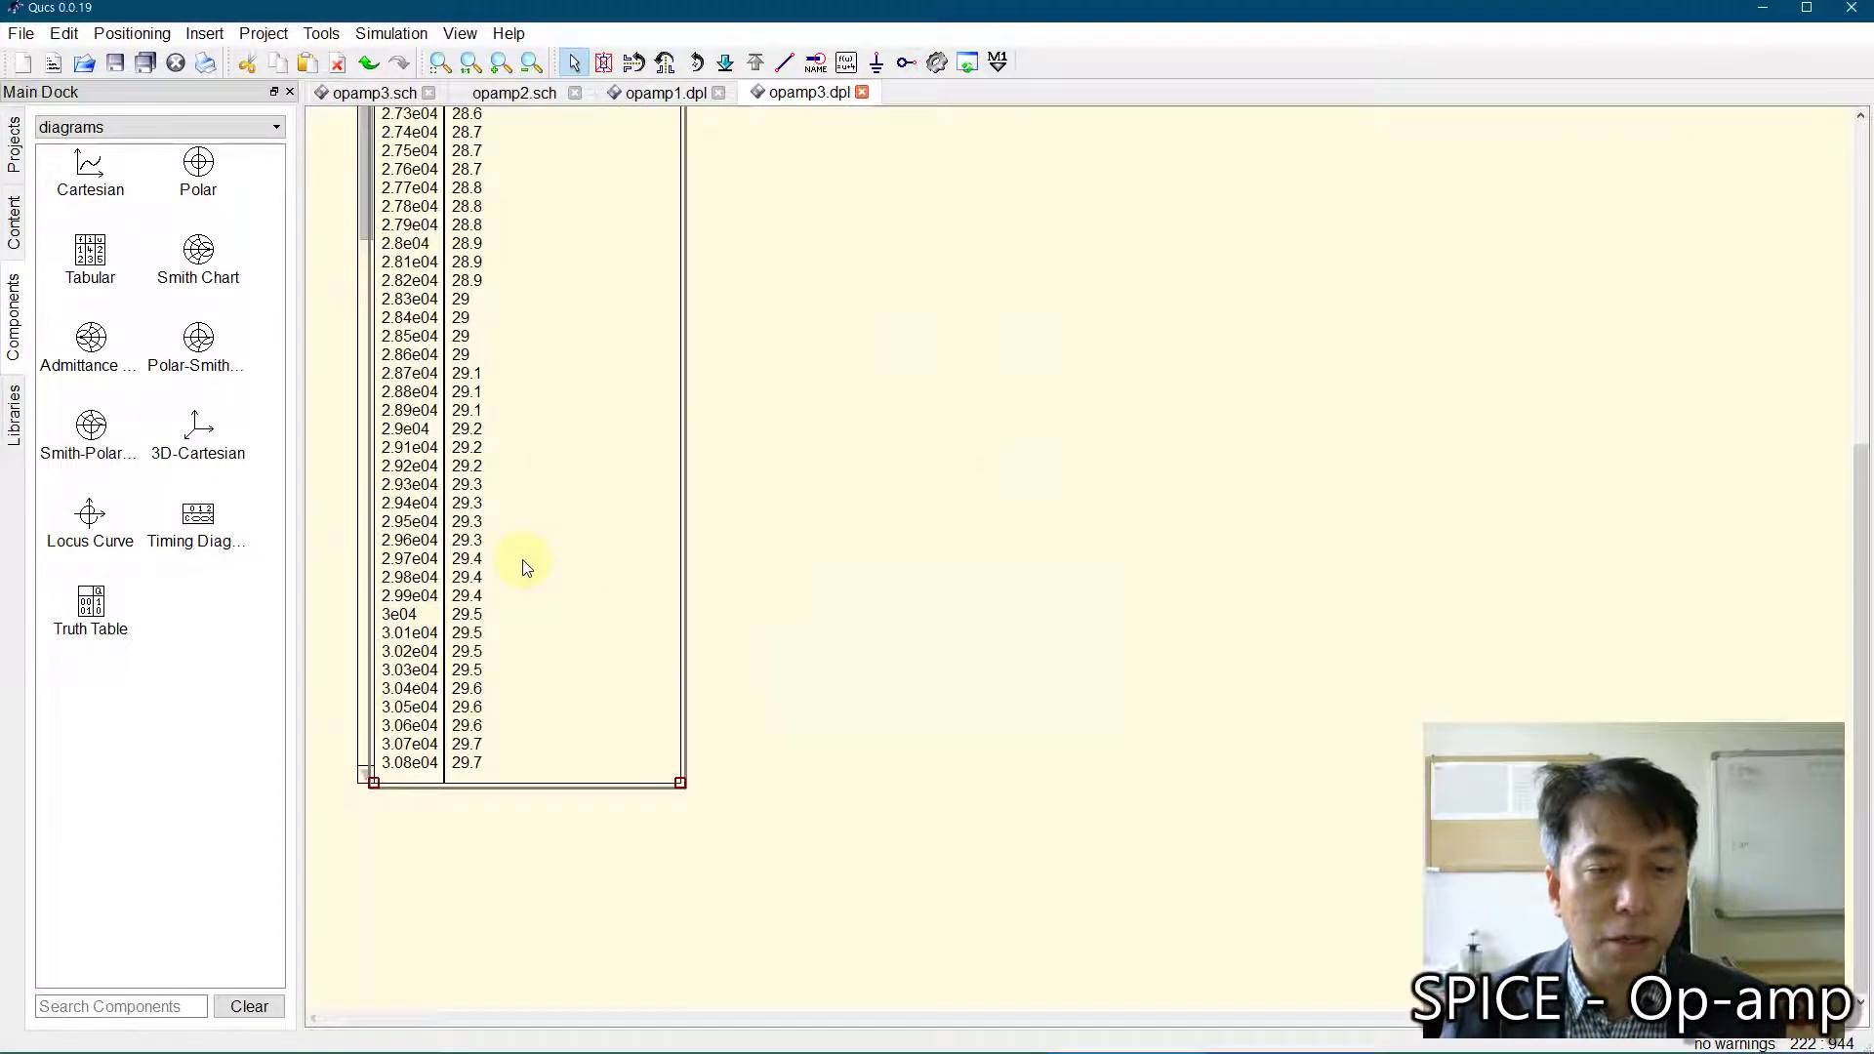
{"action": "scroll", "coordinate": [525, 562], "scroll_direction": "up", "scroll_amount": 7}
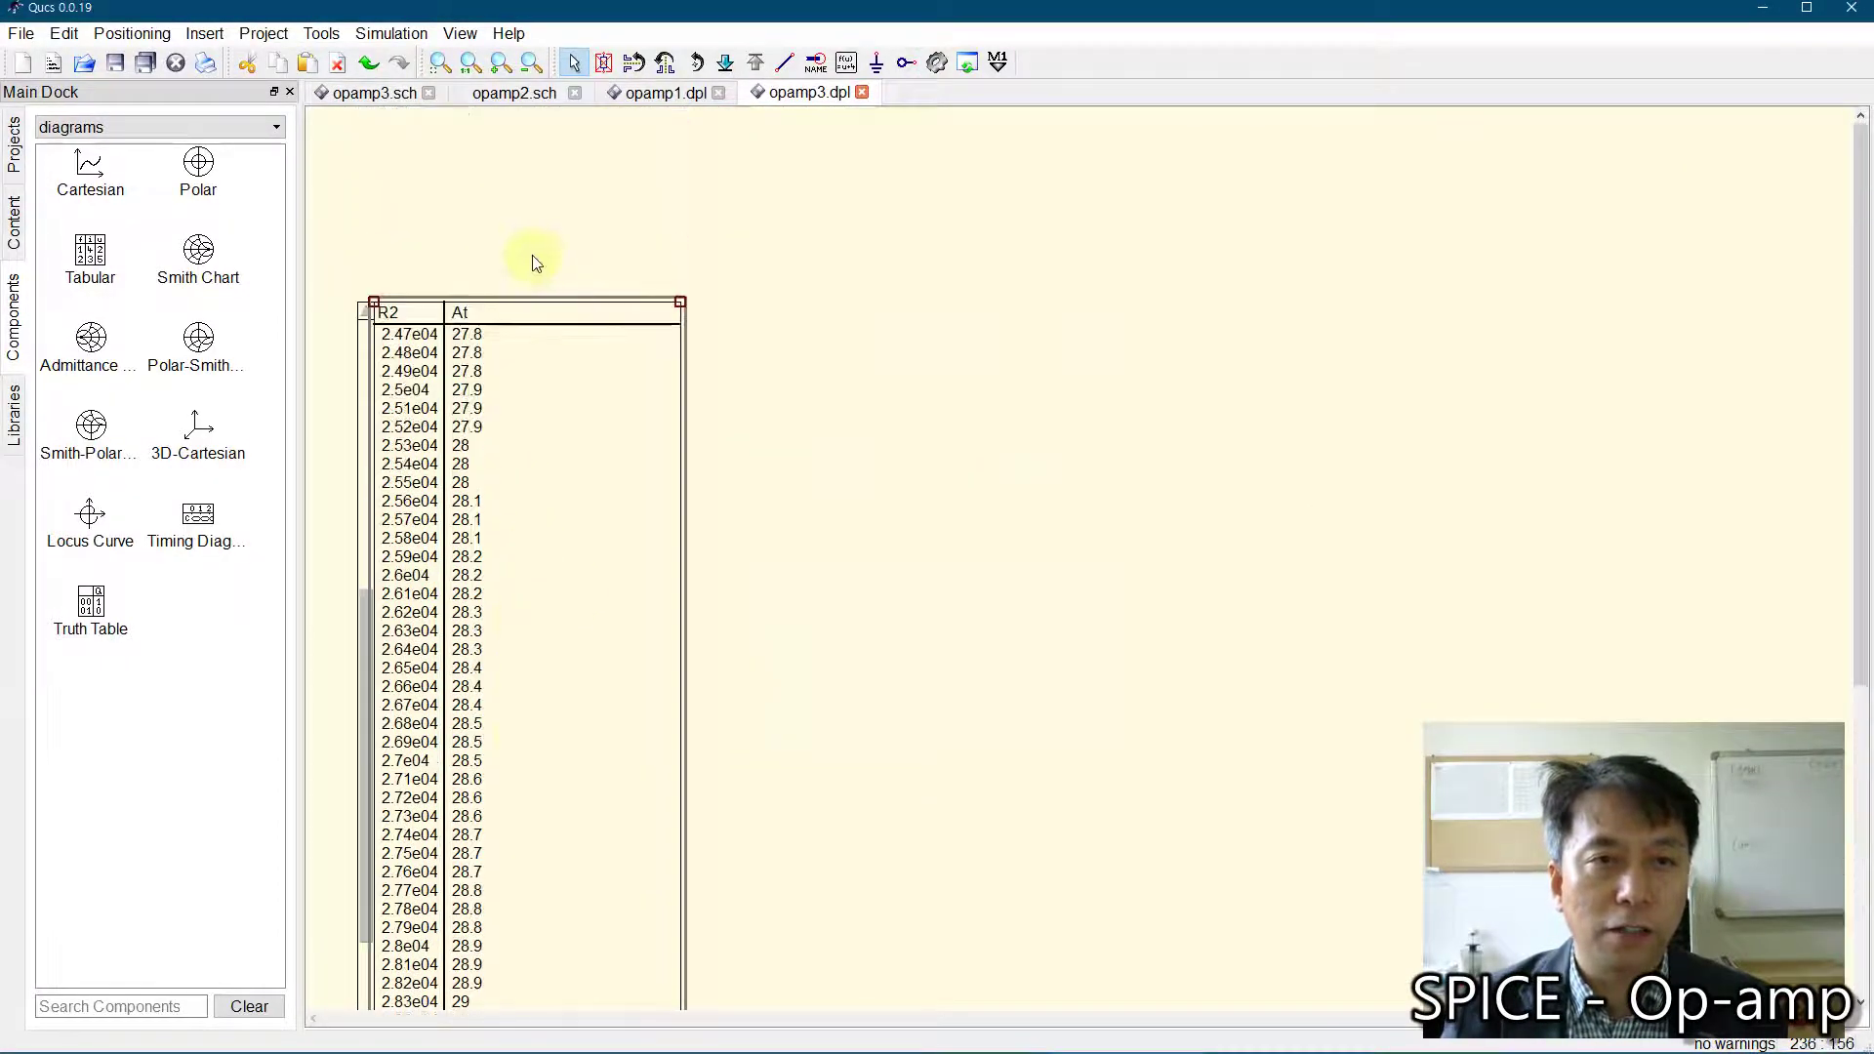
Step: Return to the opamp3 schematic and set the SW1 sweep of R2 to run from 40 kOhm to 60 kOhm
{"action": "left_click", "coordinate": [379, 94]}
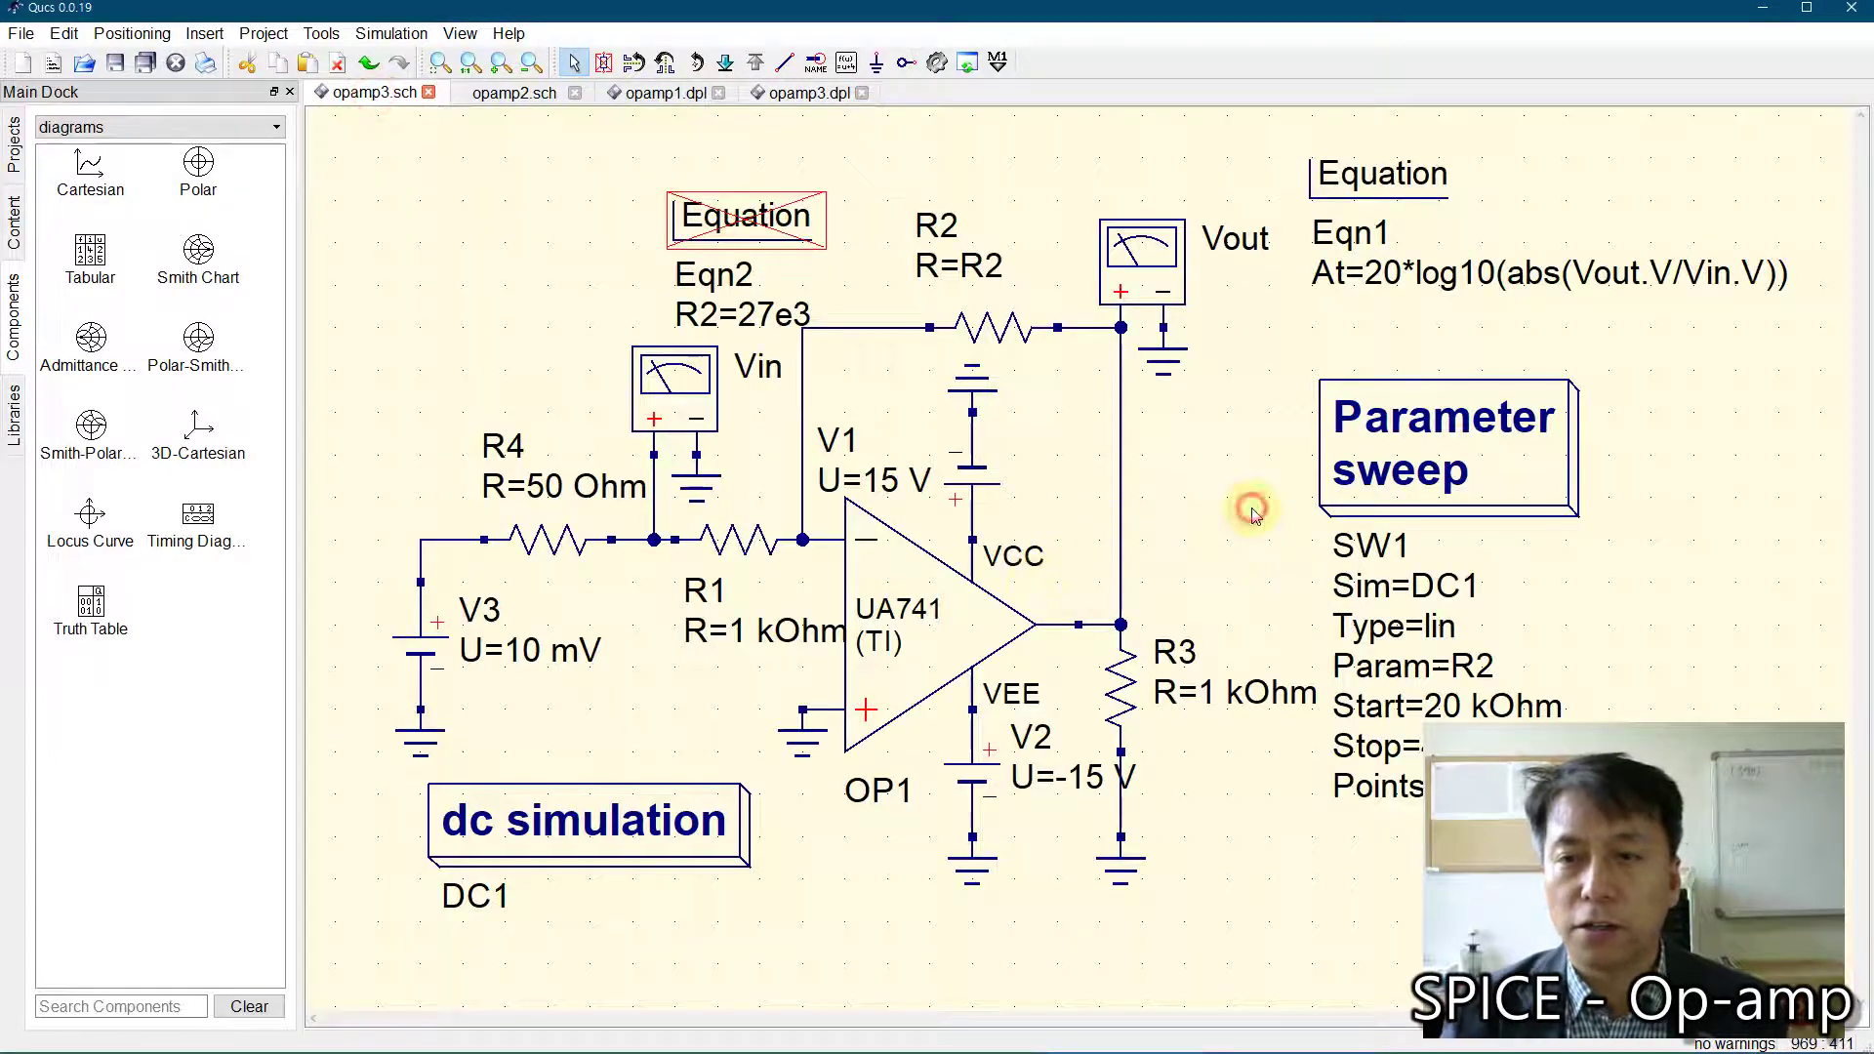
{"action": "double_click", "coordinate": [1426, 426]}
{"action": "double_click", "coordinate": [871, 576]}
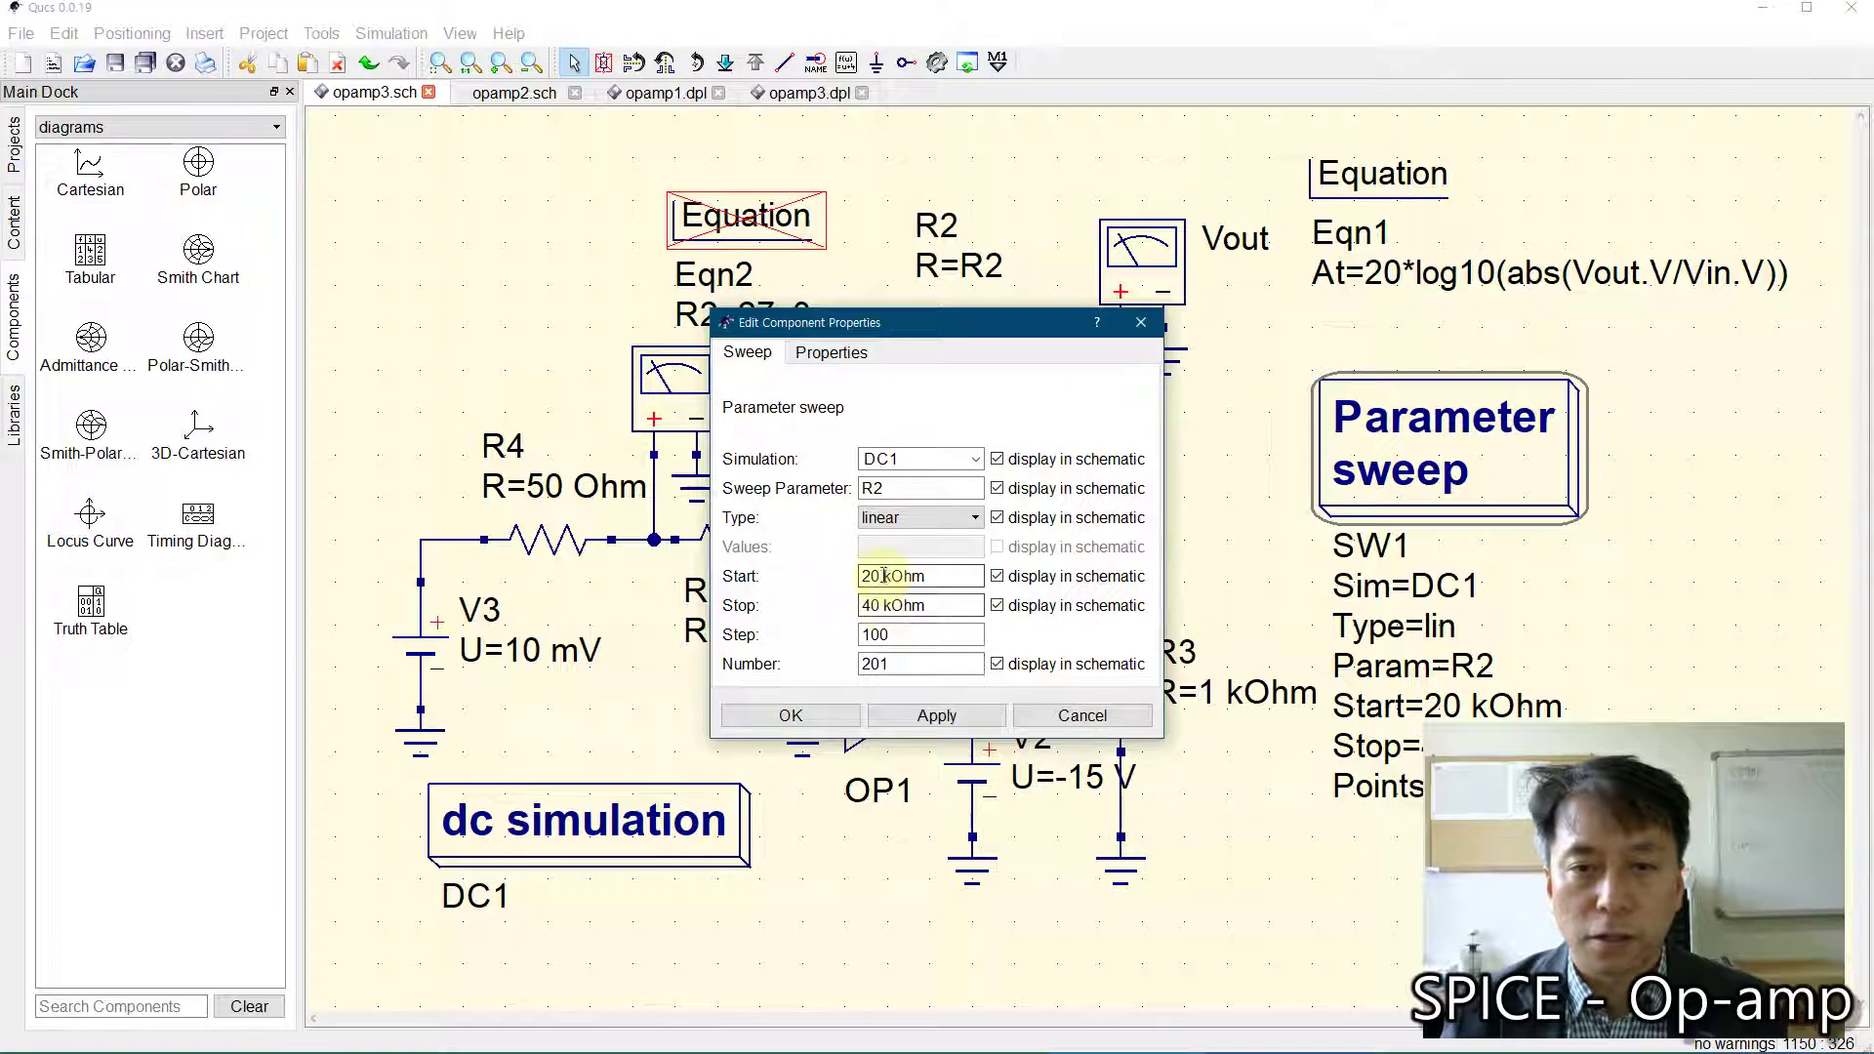
{"action": "type", "text": "40"}
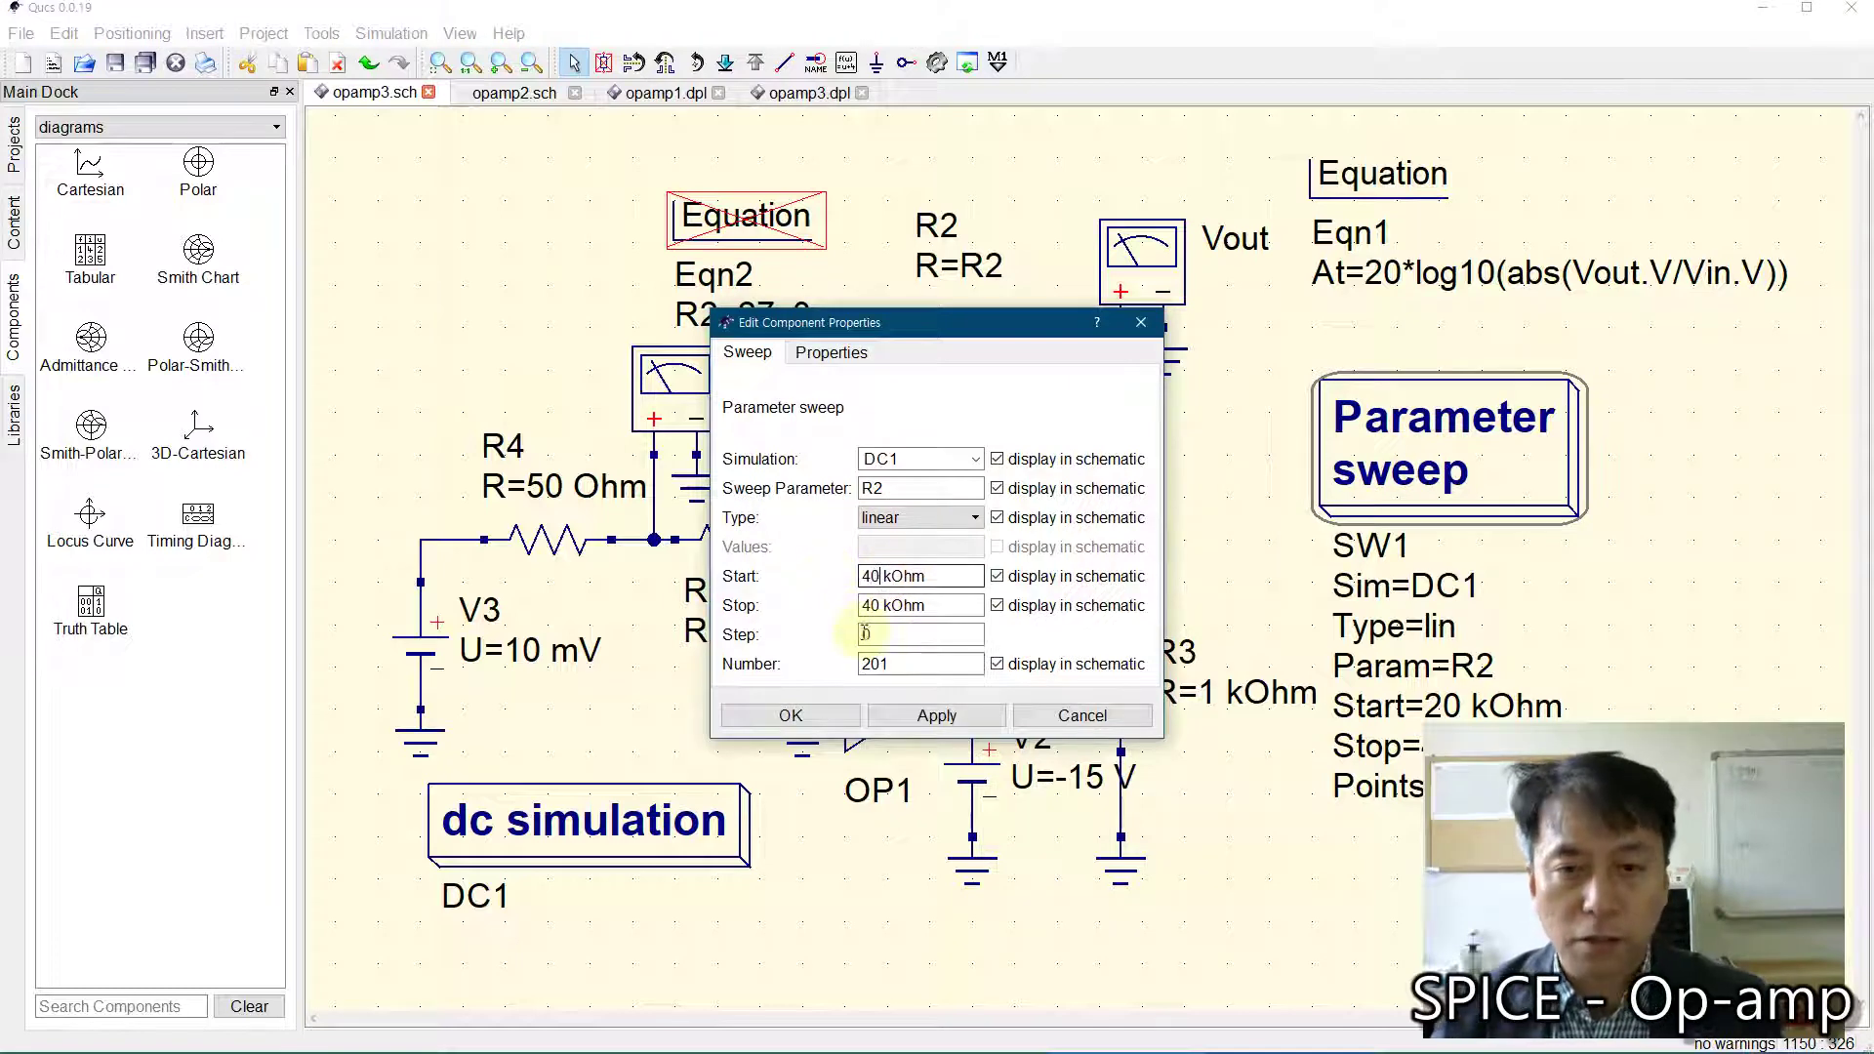
{"action": "left_click_drag", "start_coordinate": [879, 605], "coordinate": [817, 612]}
{"action": "type", "text": "60"}
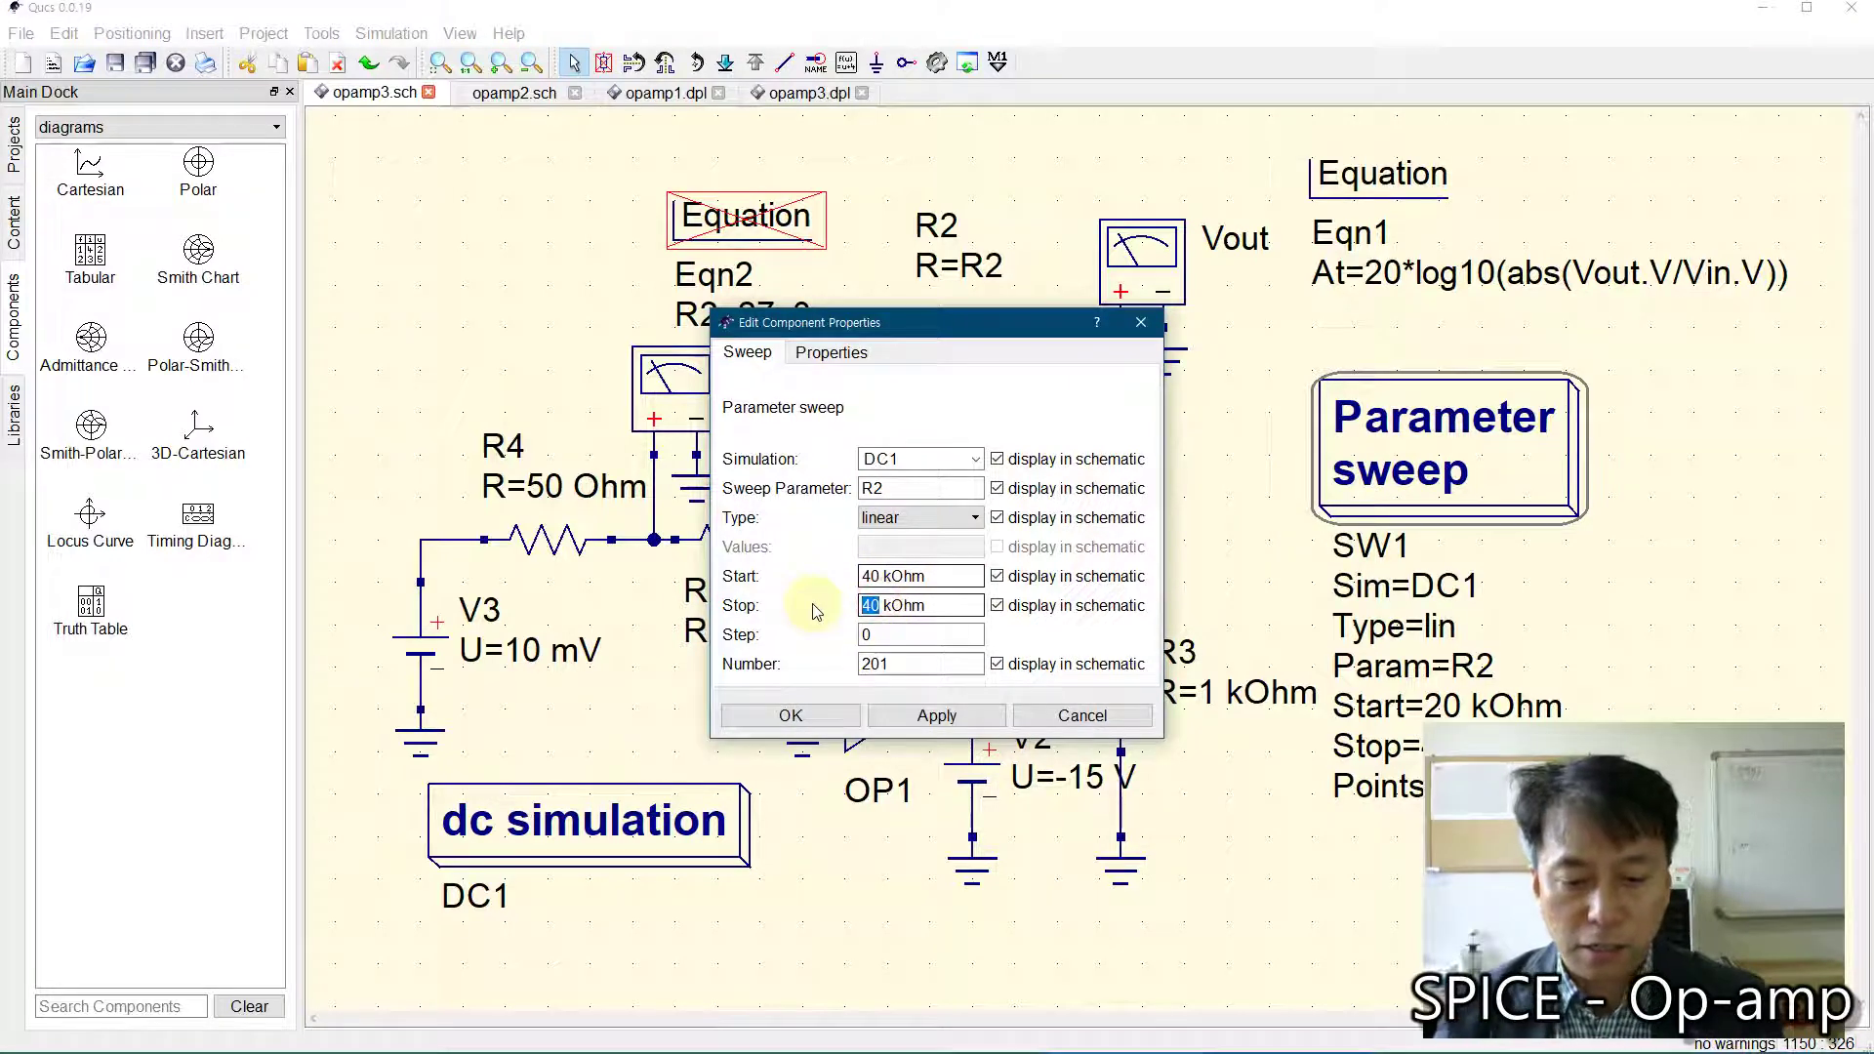
{"action": "left_click", "coordinate": [791, 717]}
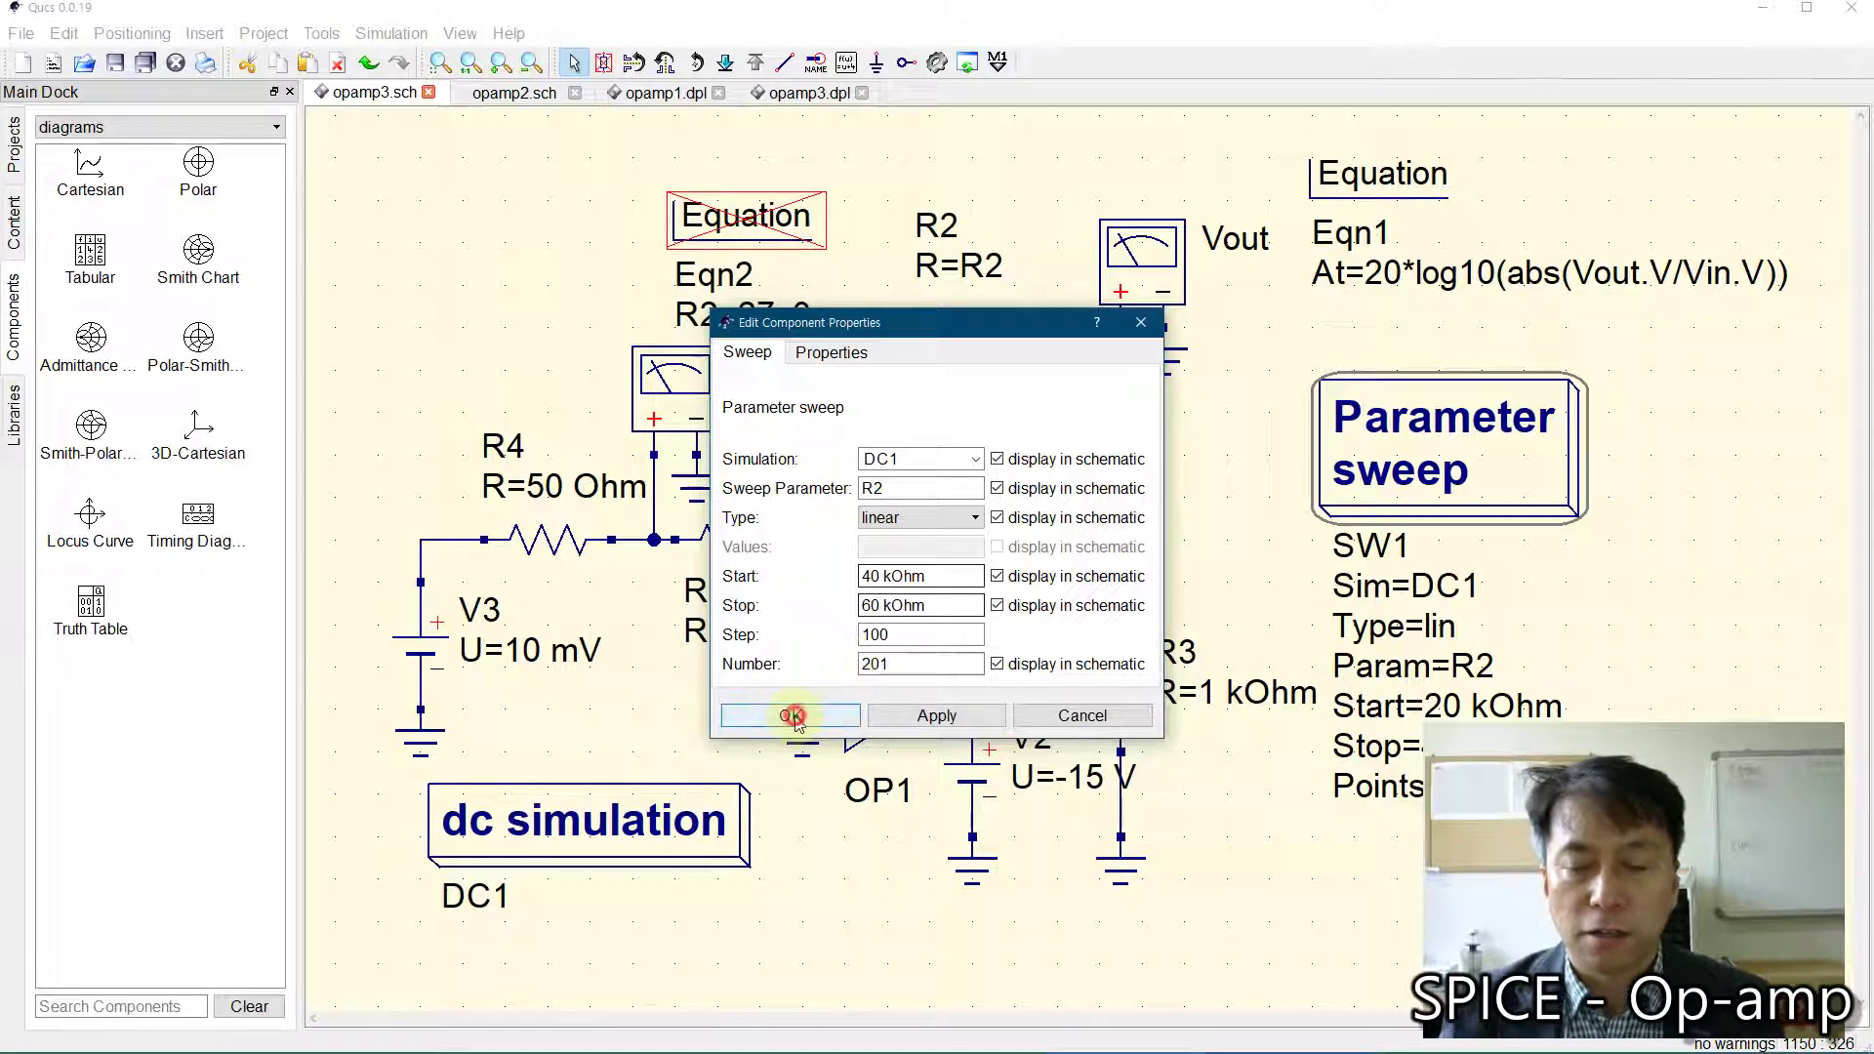
Step: Simulate the new R2 sweep, show the table's first At rows, and move the table up the display page
{"action": "left_click", "coordinate": [936, 63]}
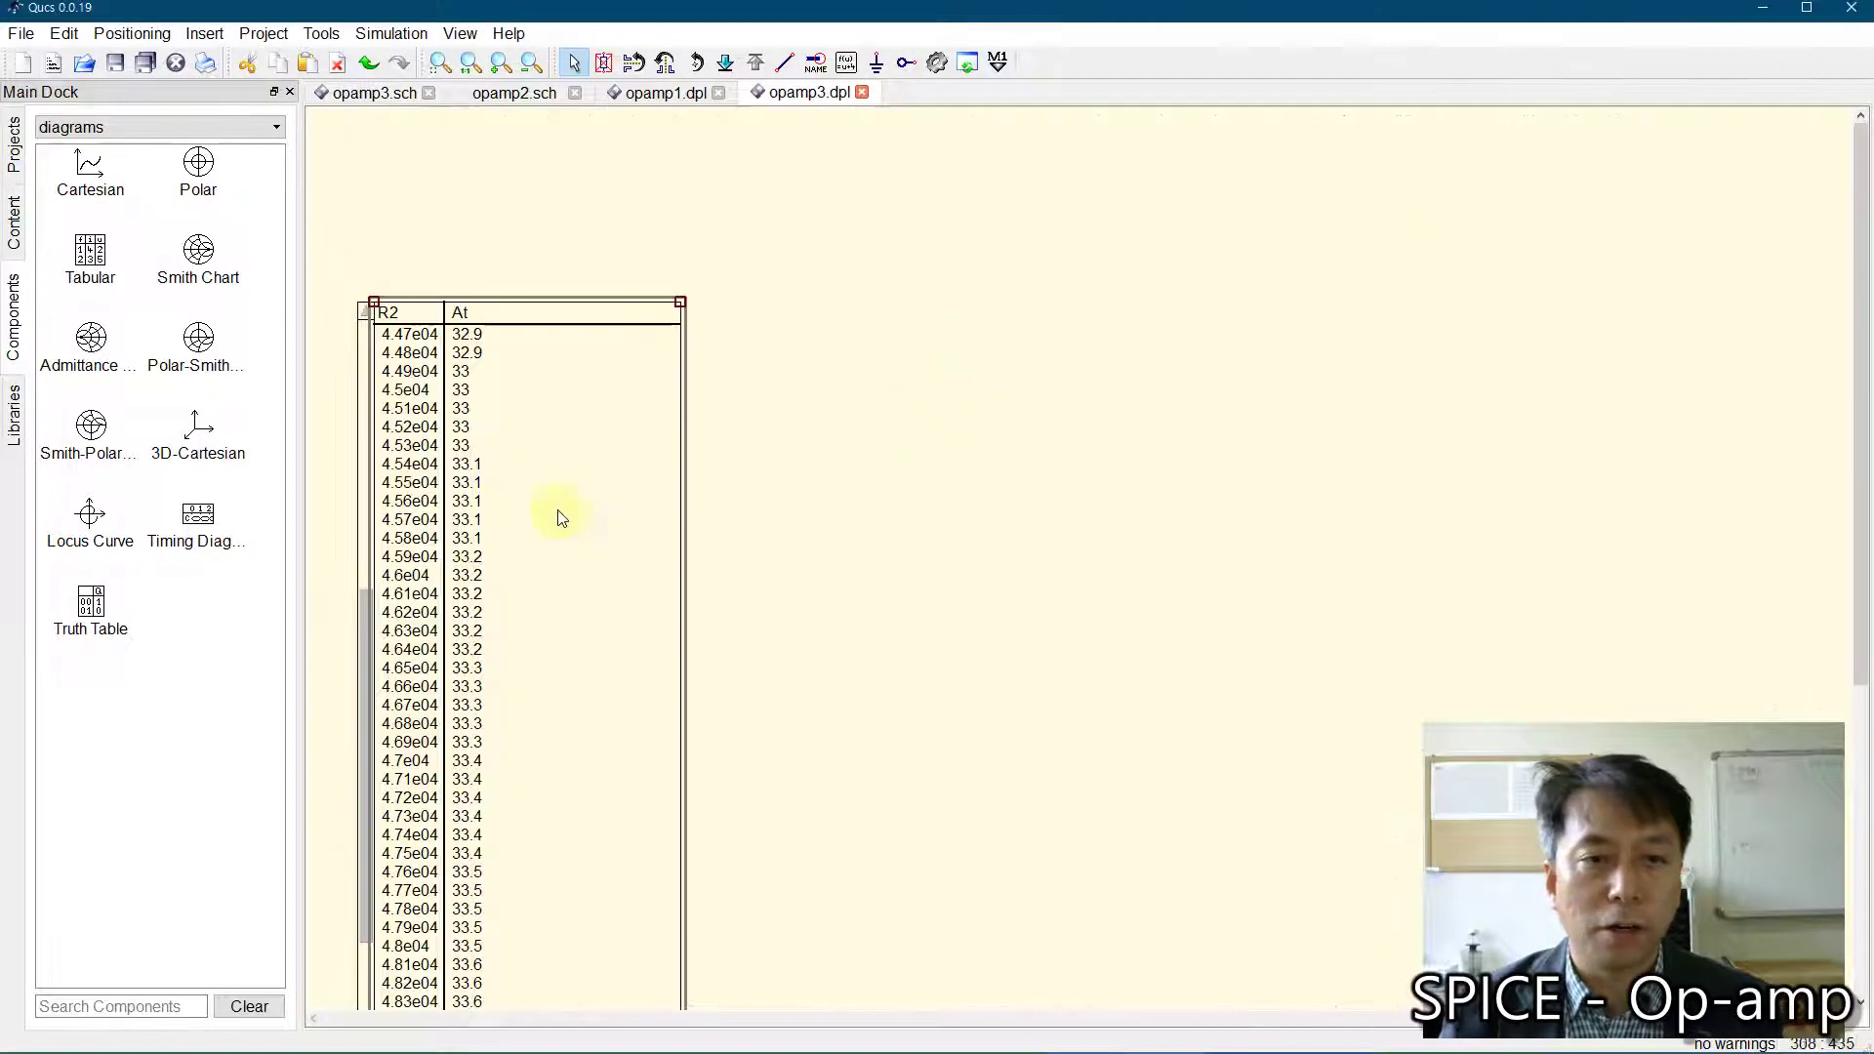
{"action": "scroll", "coordinate": [406, 488], "scroll_direction": "up", "scroll_amount": 3}
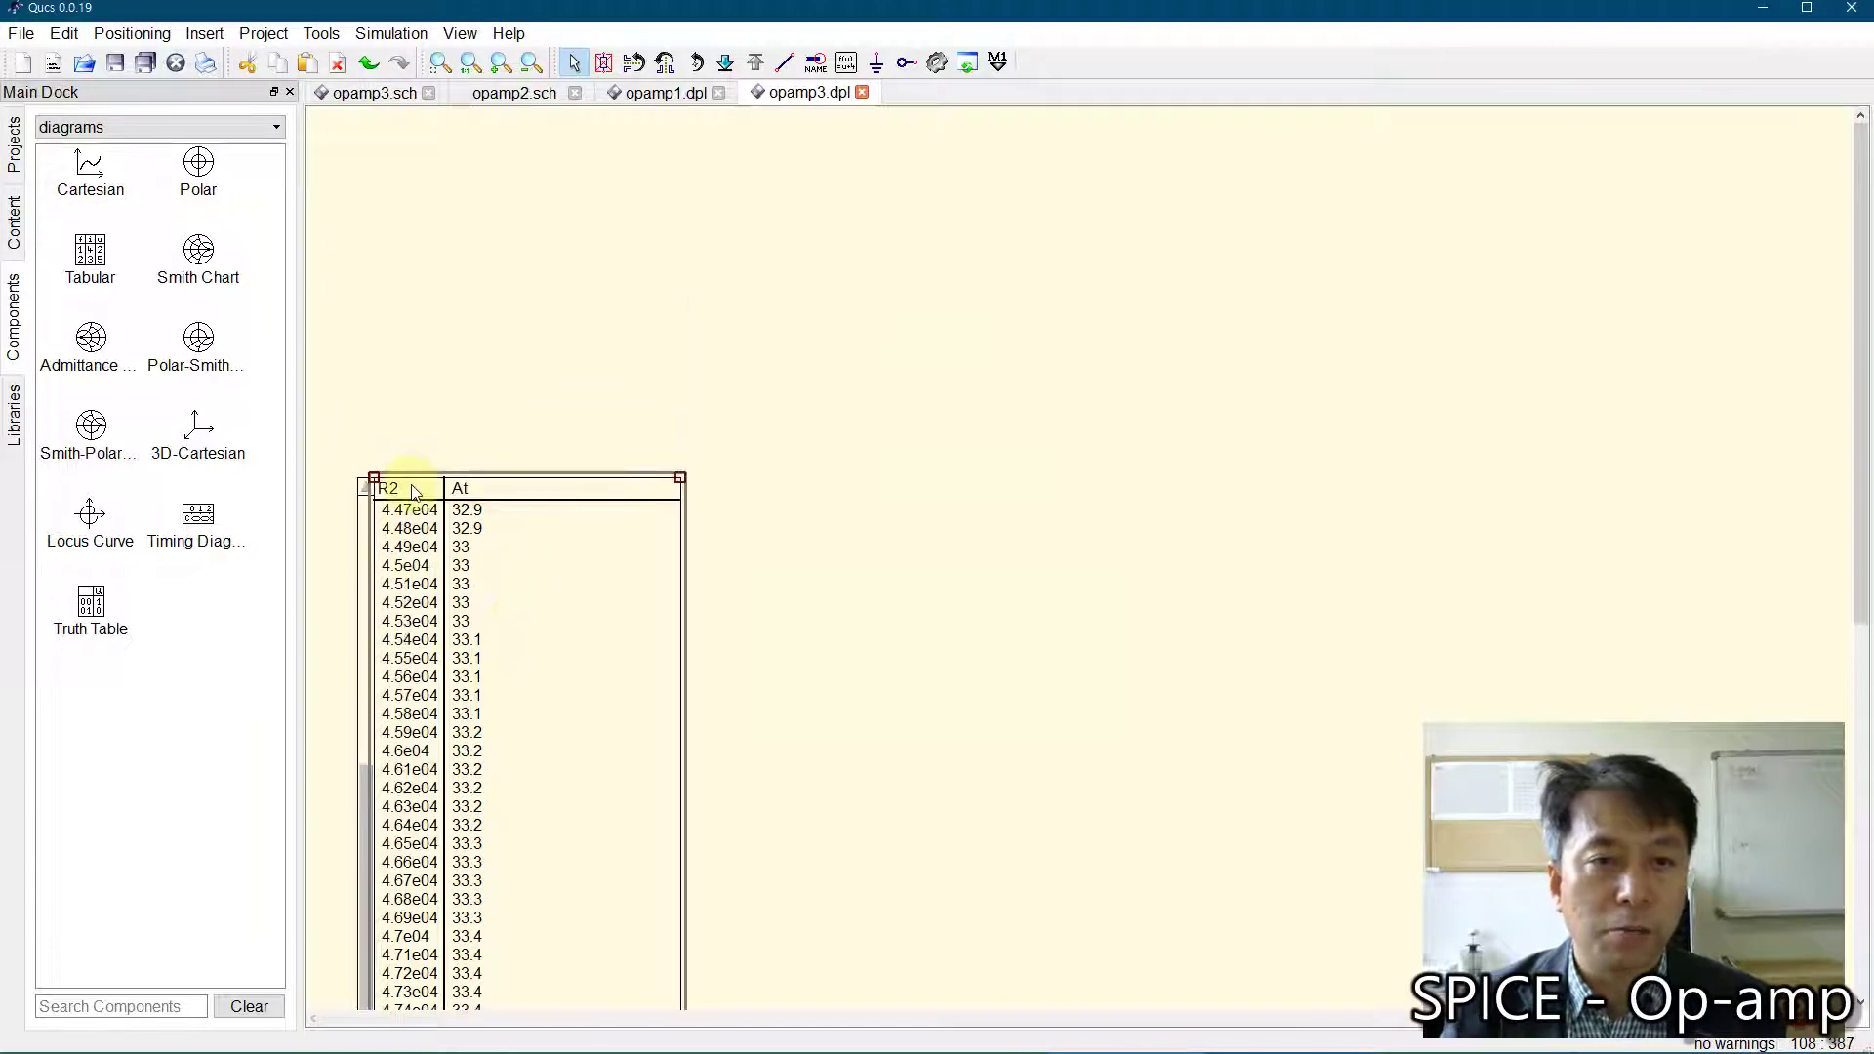
{"action": "left_click", "coordinate": [366, 547]}
{"action": "left_click_drag", "start_coordinate": [478, 482], "coordinate": [519, 159]}
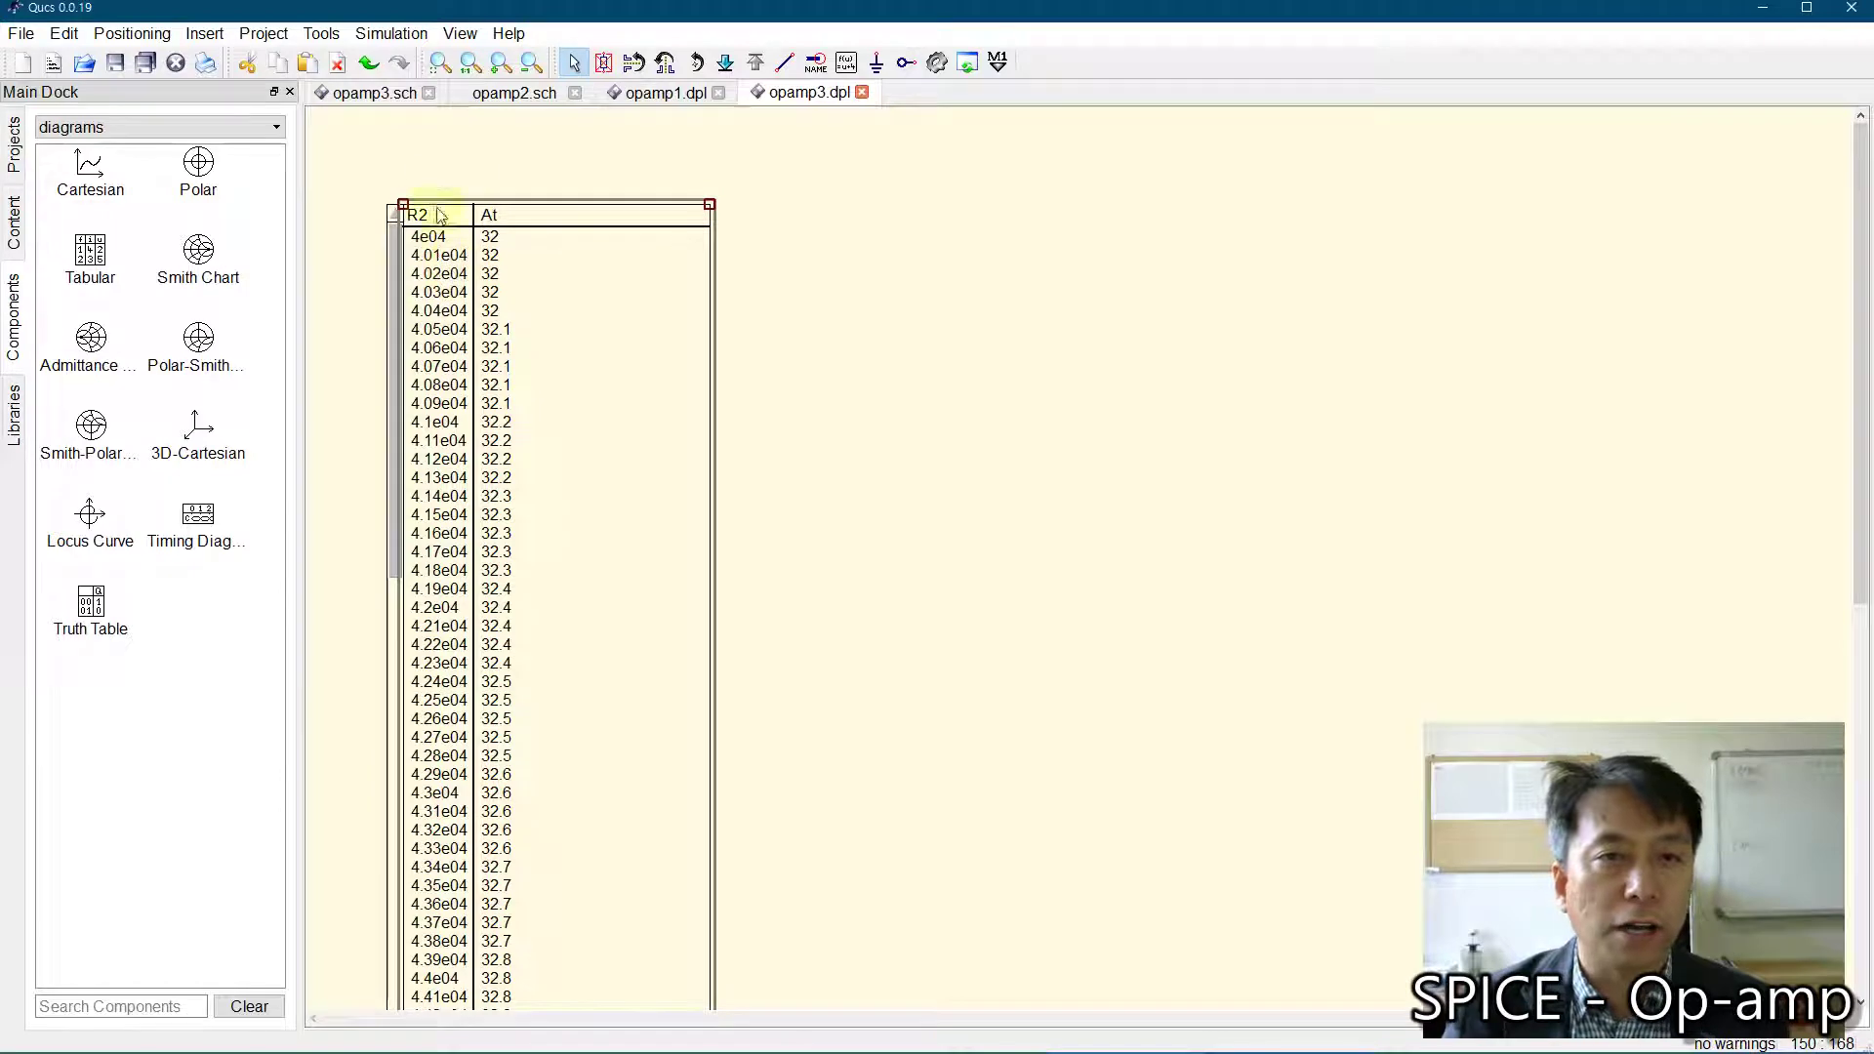
Step: Set the SW1 sweep of R2 in the opamp3 schematic to run from 30 kOhm to 50 kOhm and simulate it
{"action": "left_click", "coordinate": [376, 92]}
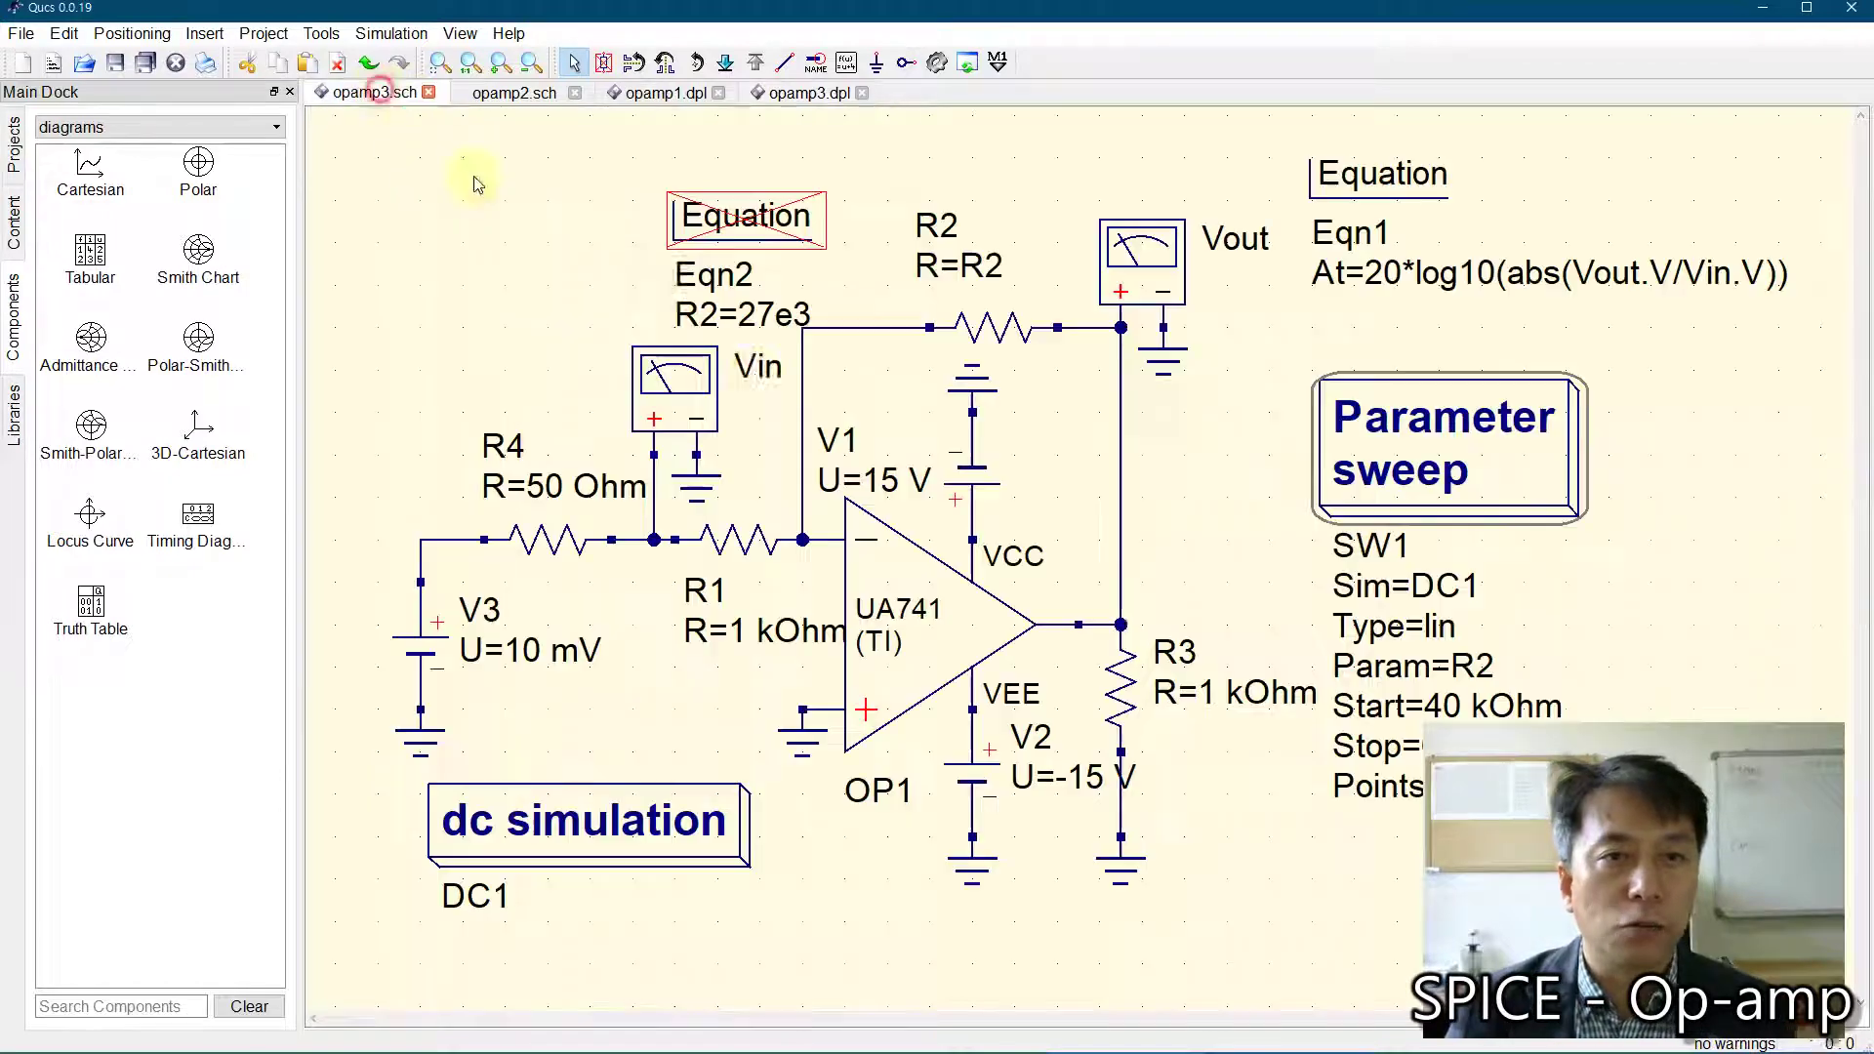
{"action": "double_click", "coordinate": [1405, 434]}
{"action": "double_click", "coordinate": [865, 576]}
{"action": "type", "text": "30 kOhm"}
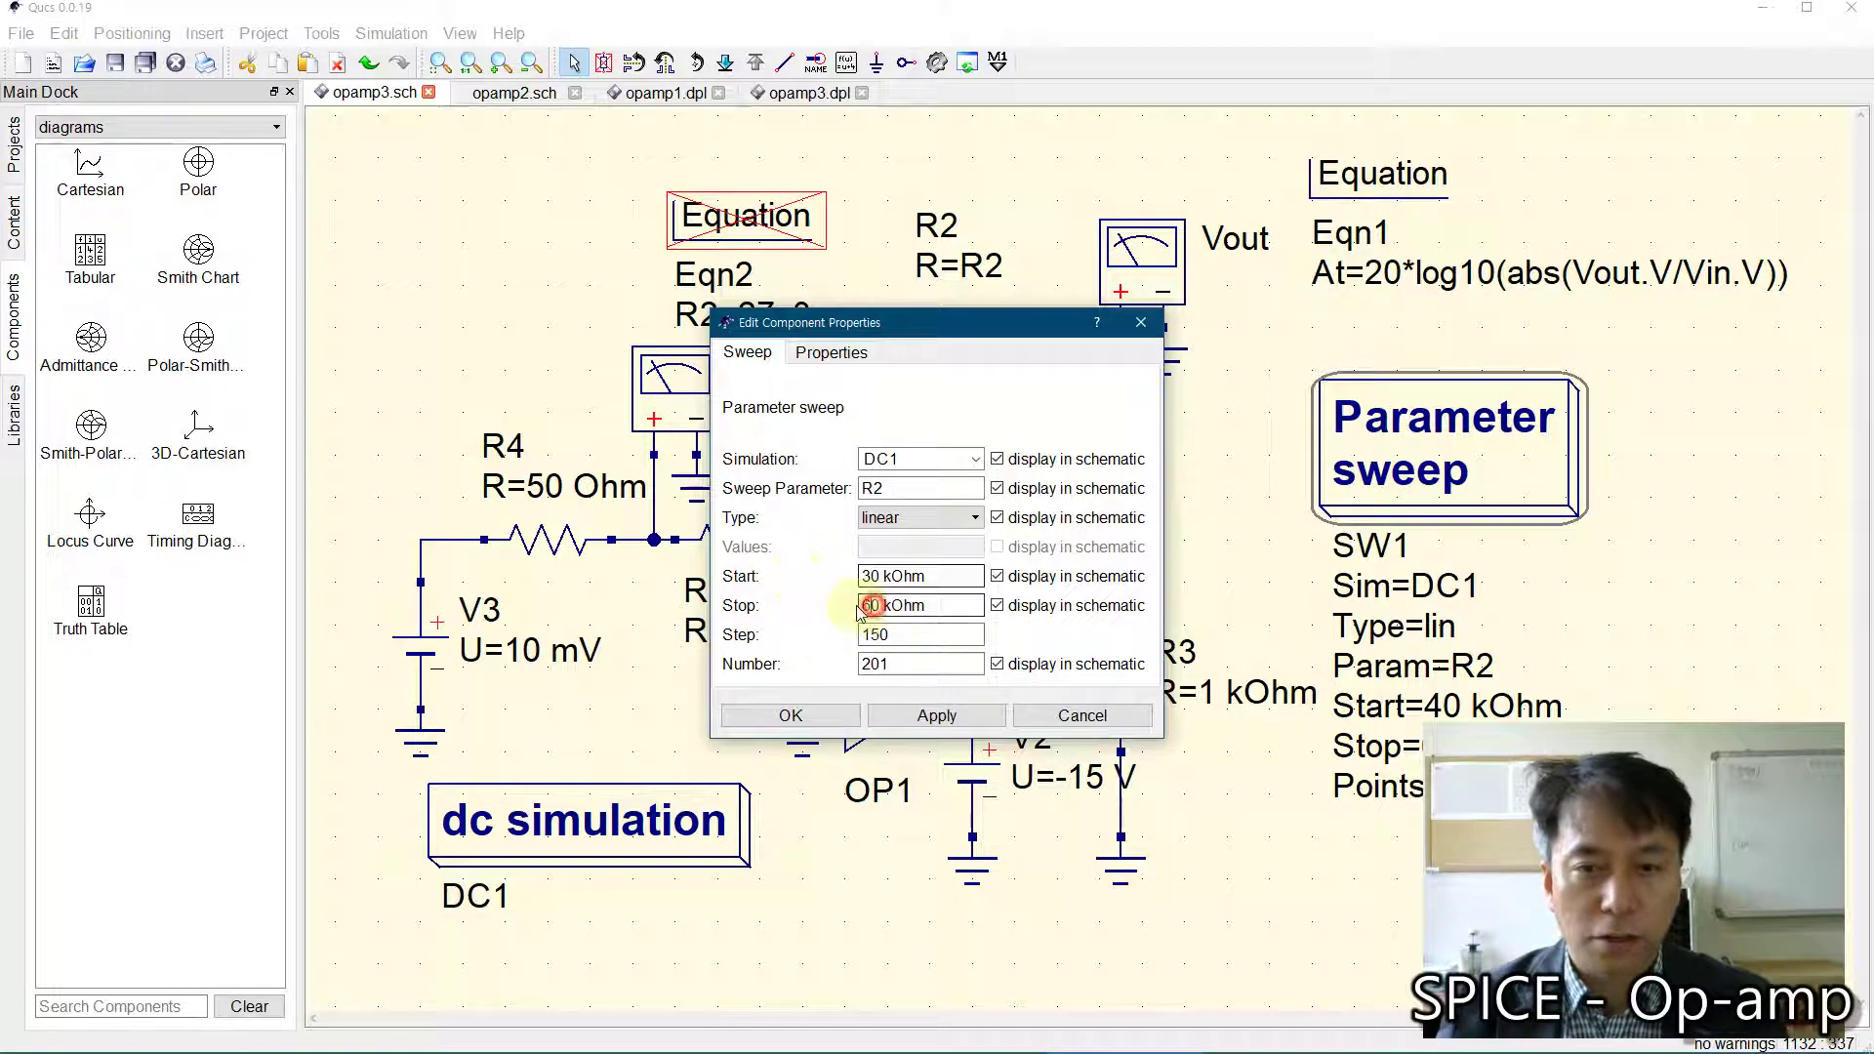
{"action": "left_click_drag", "start_coordinate": [876, 606], "coordinate": [860, 610]}
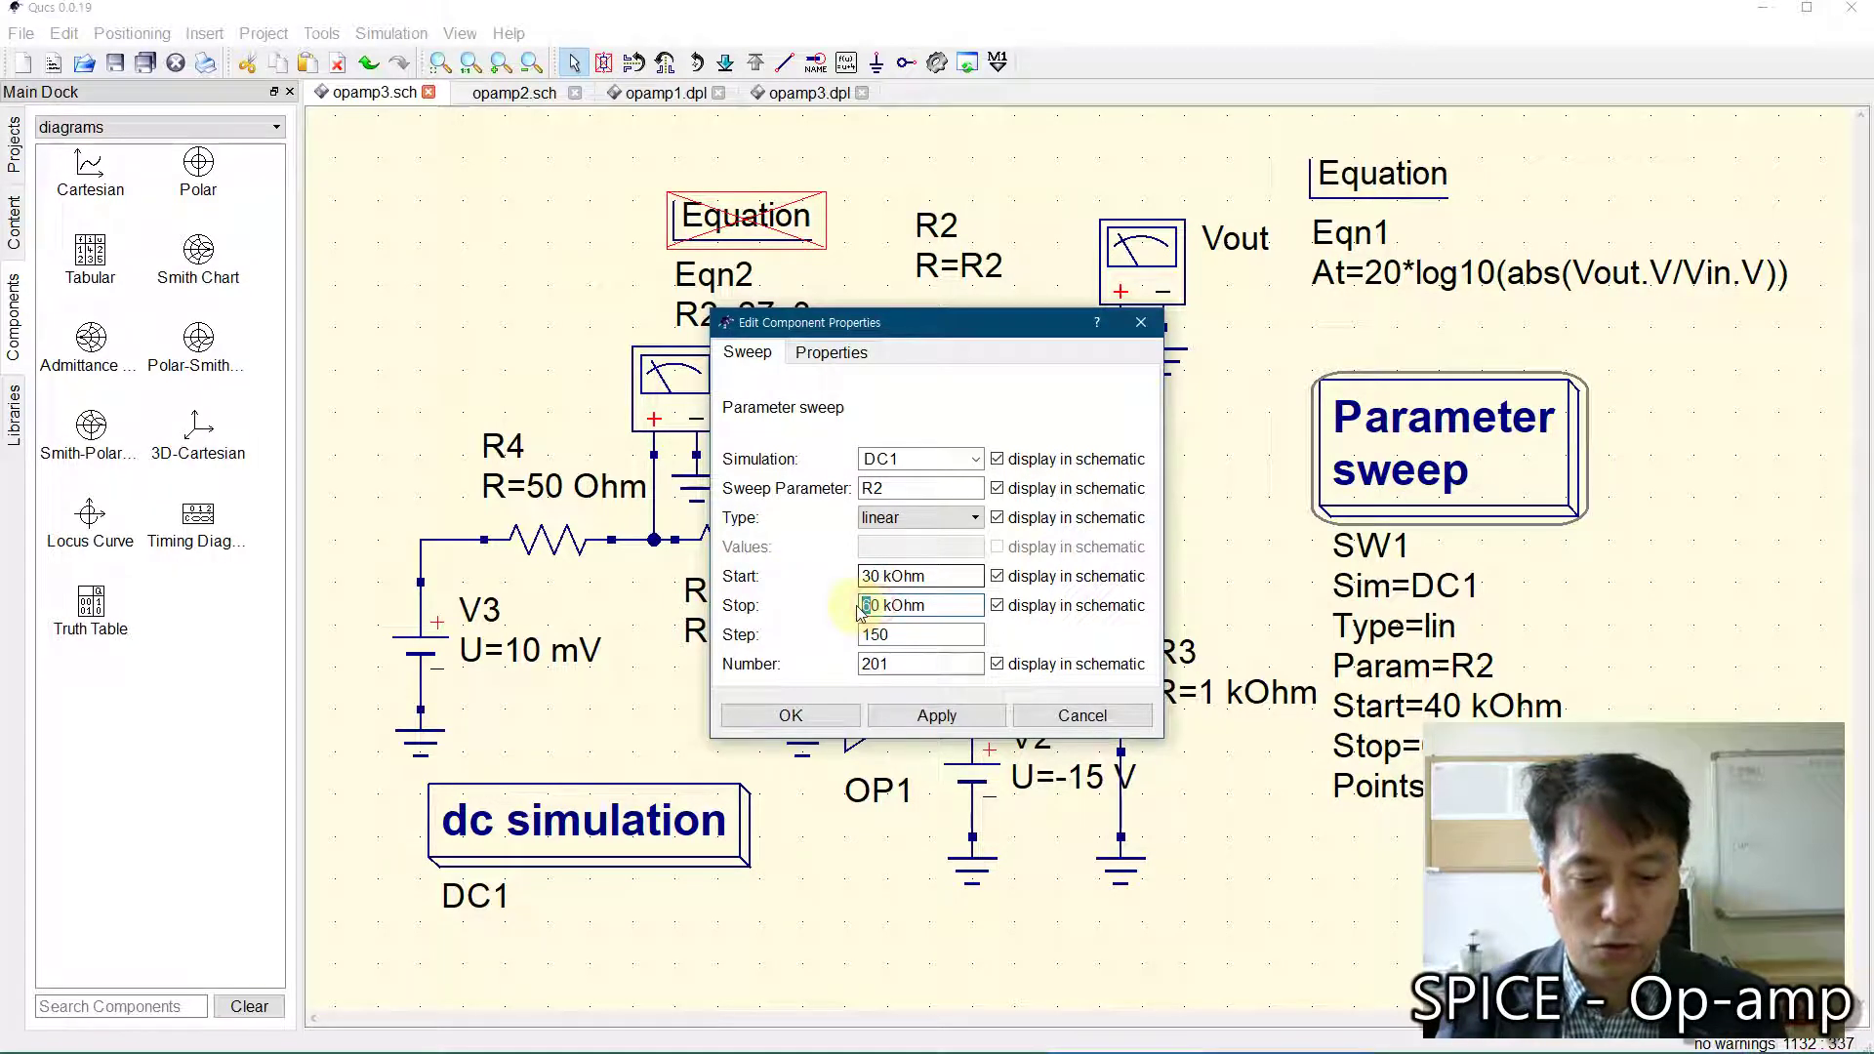
{"action": "left_click", "coordinate": [792, 716]}
{"action": "left_click", "coordinate": [937, 63]}
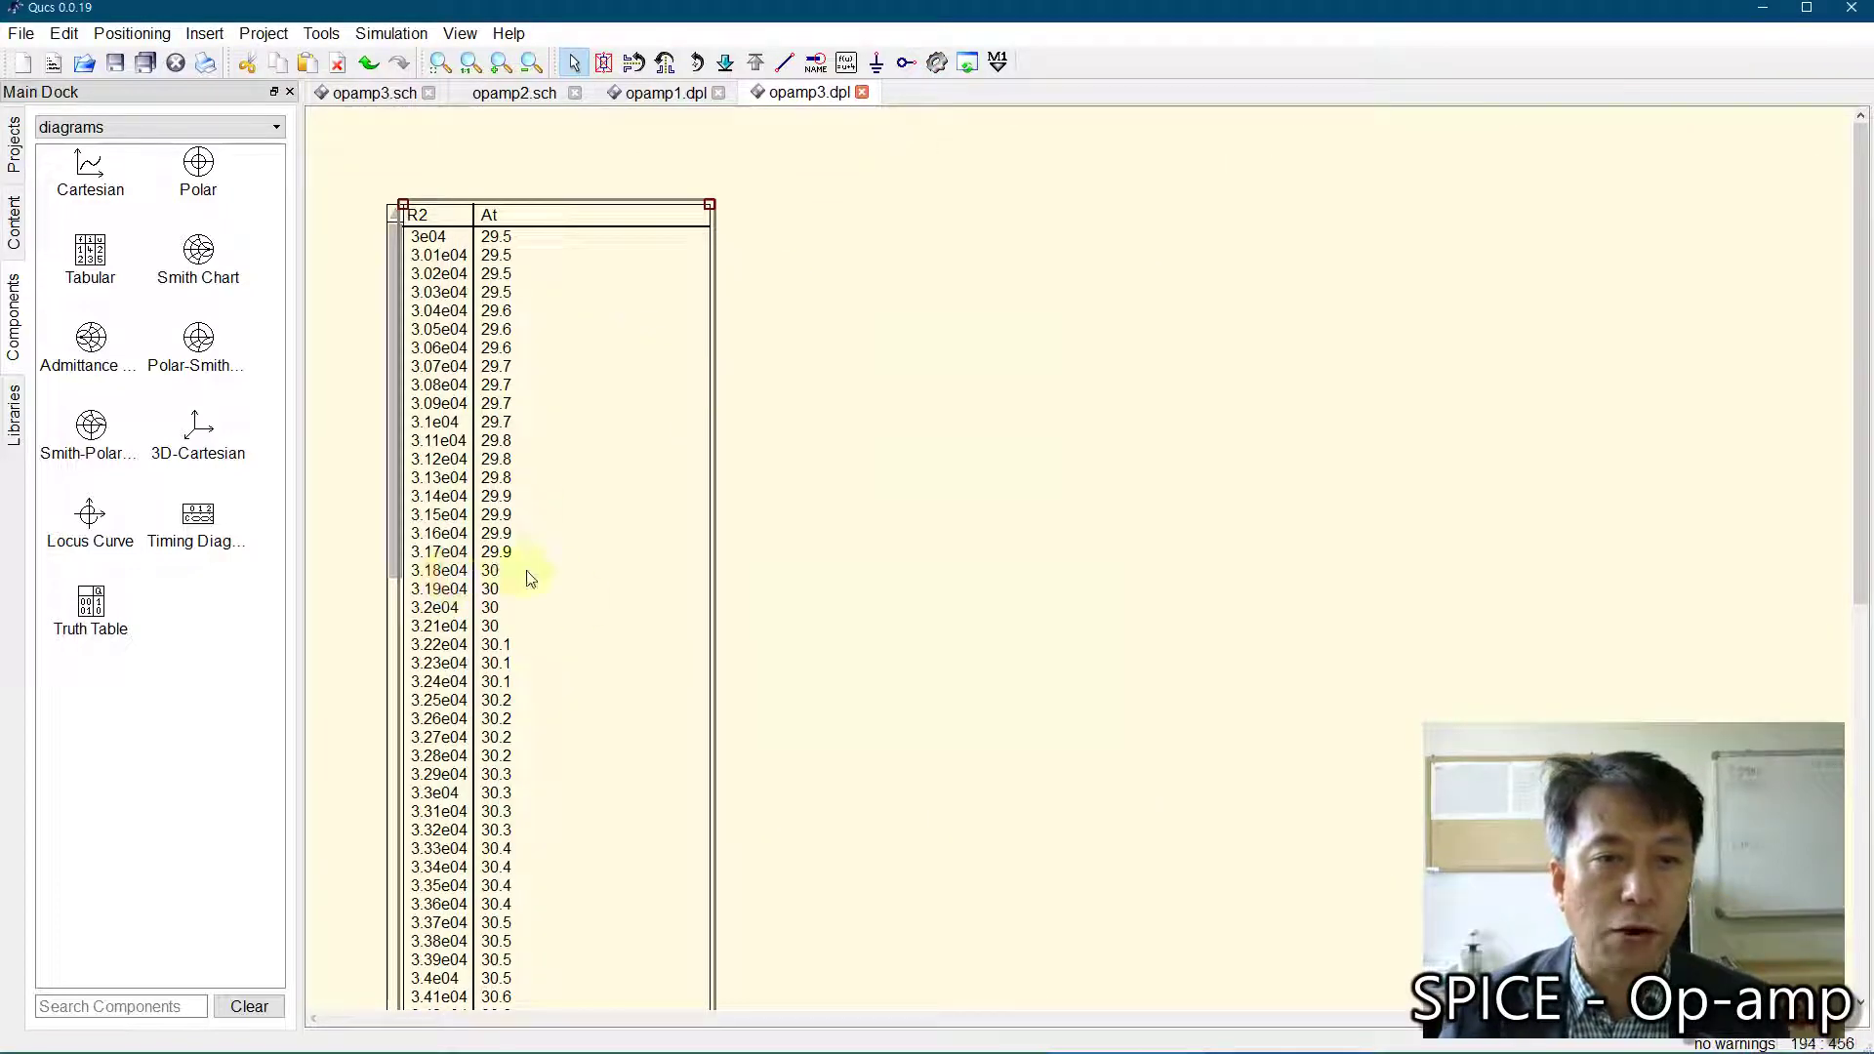
Step: Set the number precision of the At graph in the results table to 5
{"action": "double_click", "coordinate": [536, 602]}
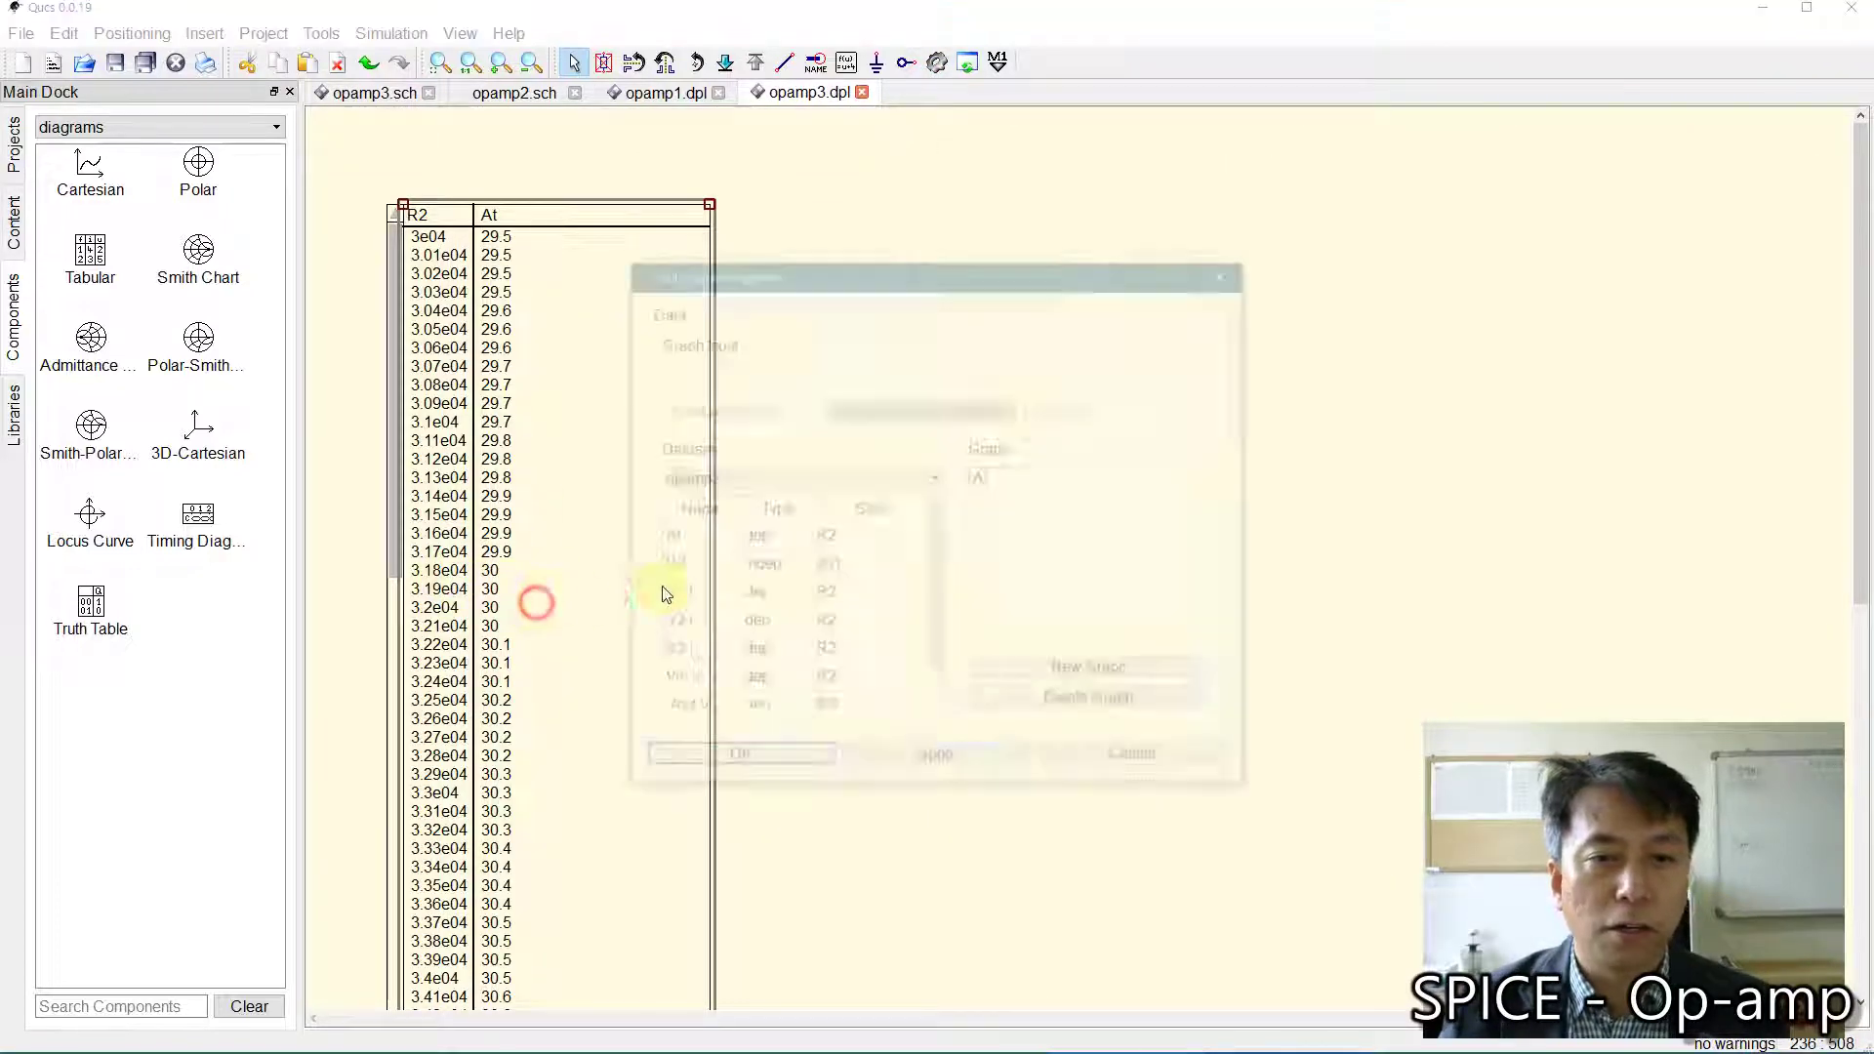
{"action": "left_click", "coordinate": [744, 540]}
{"action": "left_click", "coordinate": [1016, 481]}
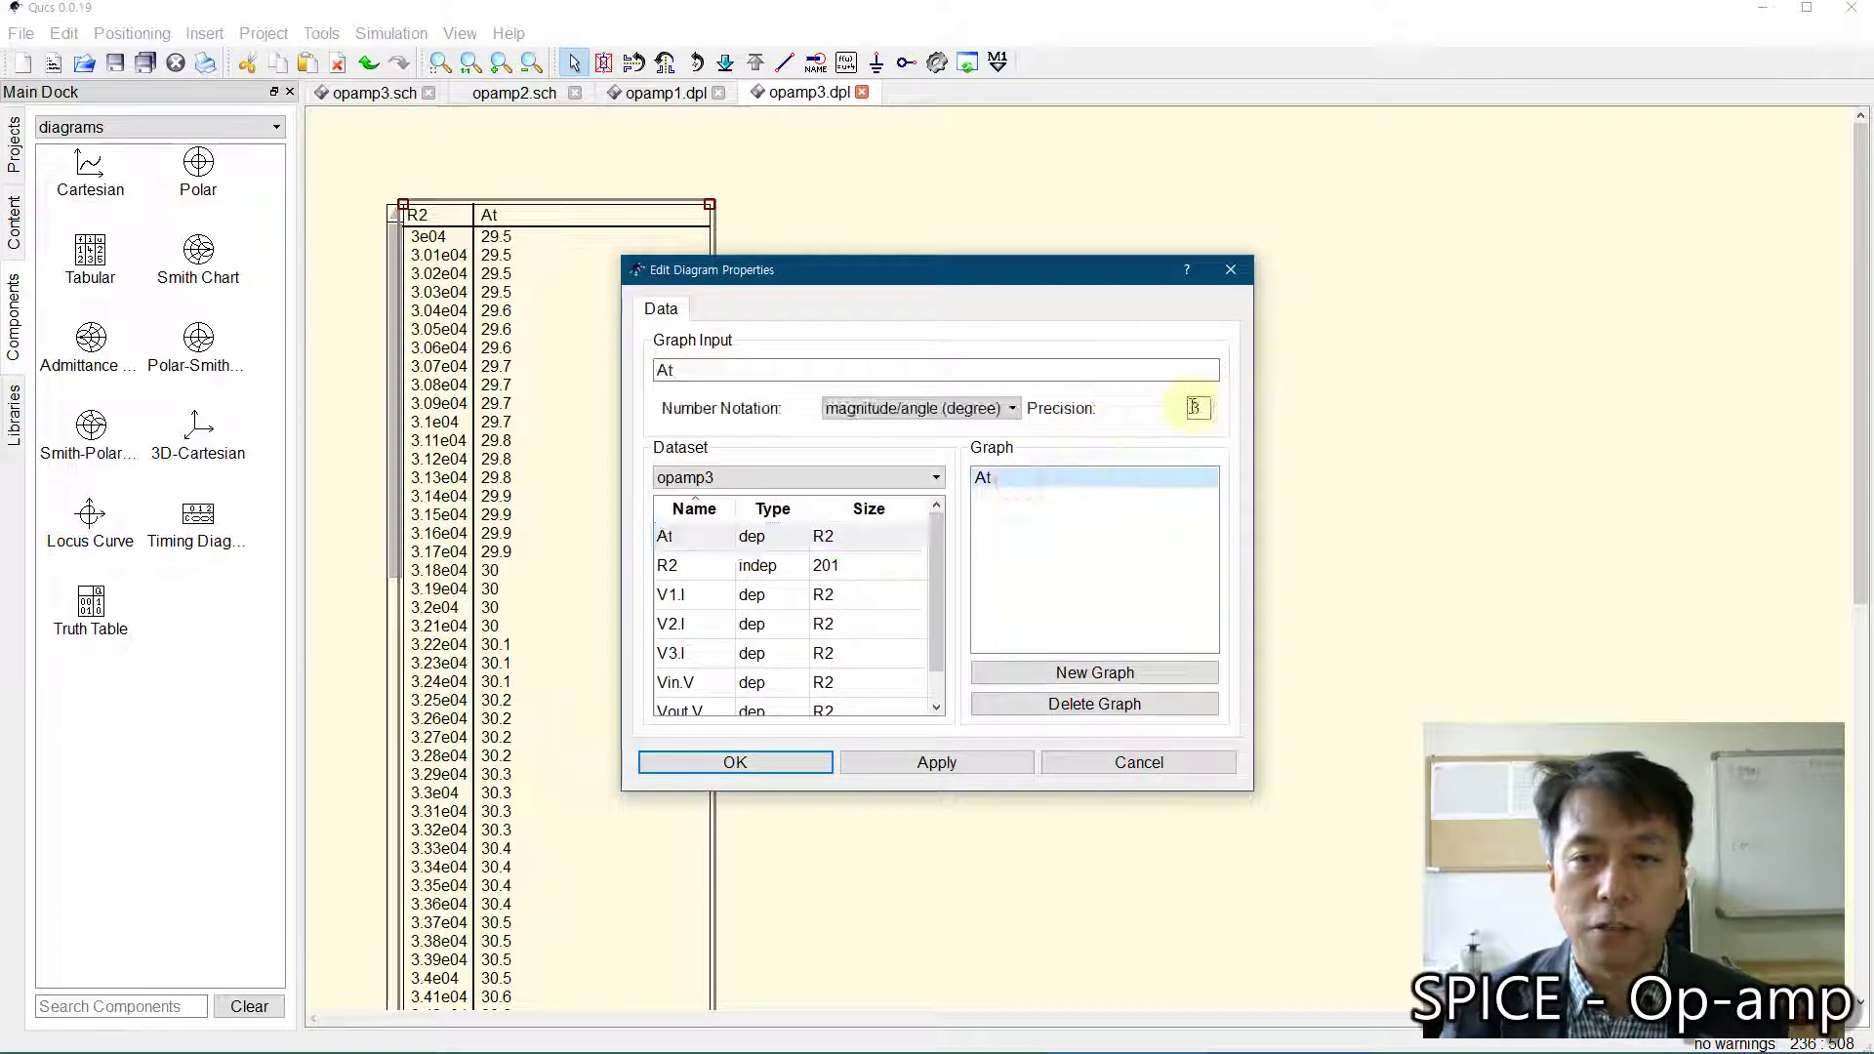
{"action": "double_click", "coordinate": [1196, 408]}
{"action": "type", "text": "5"}
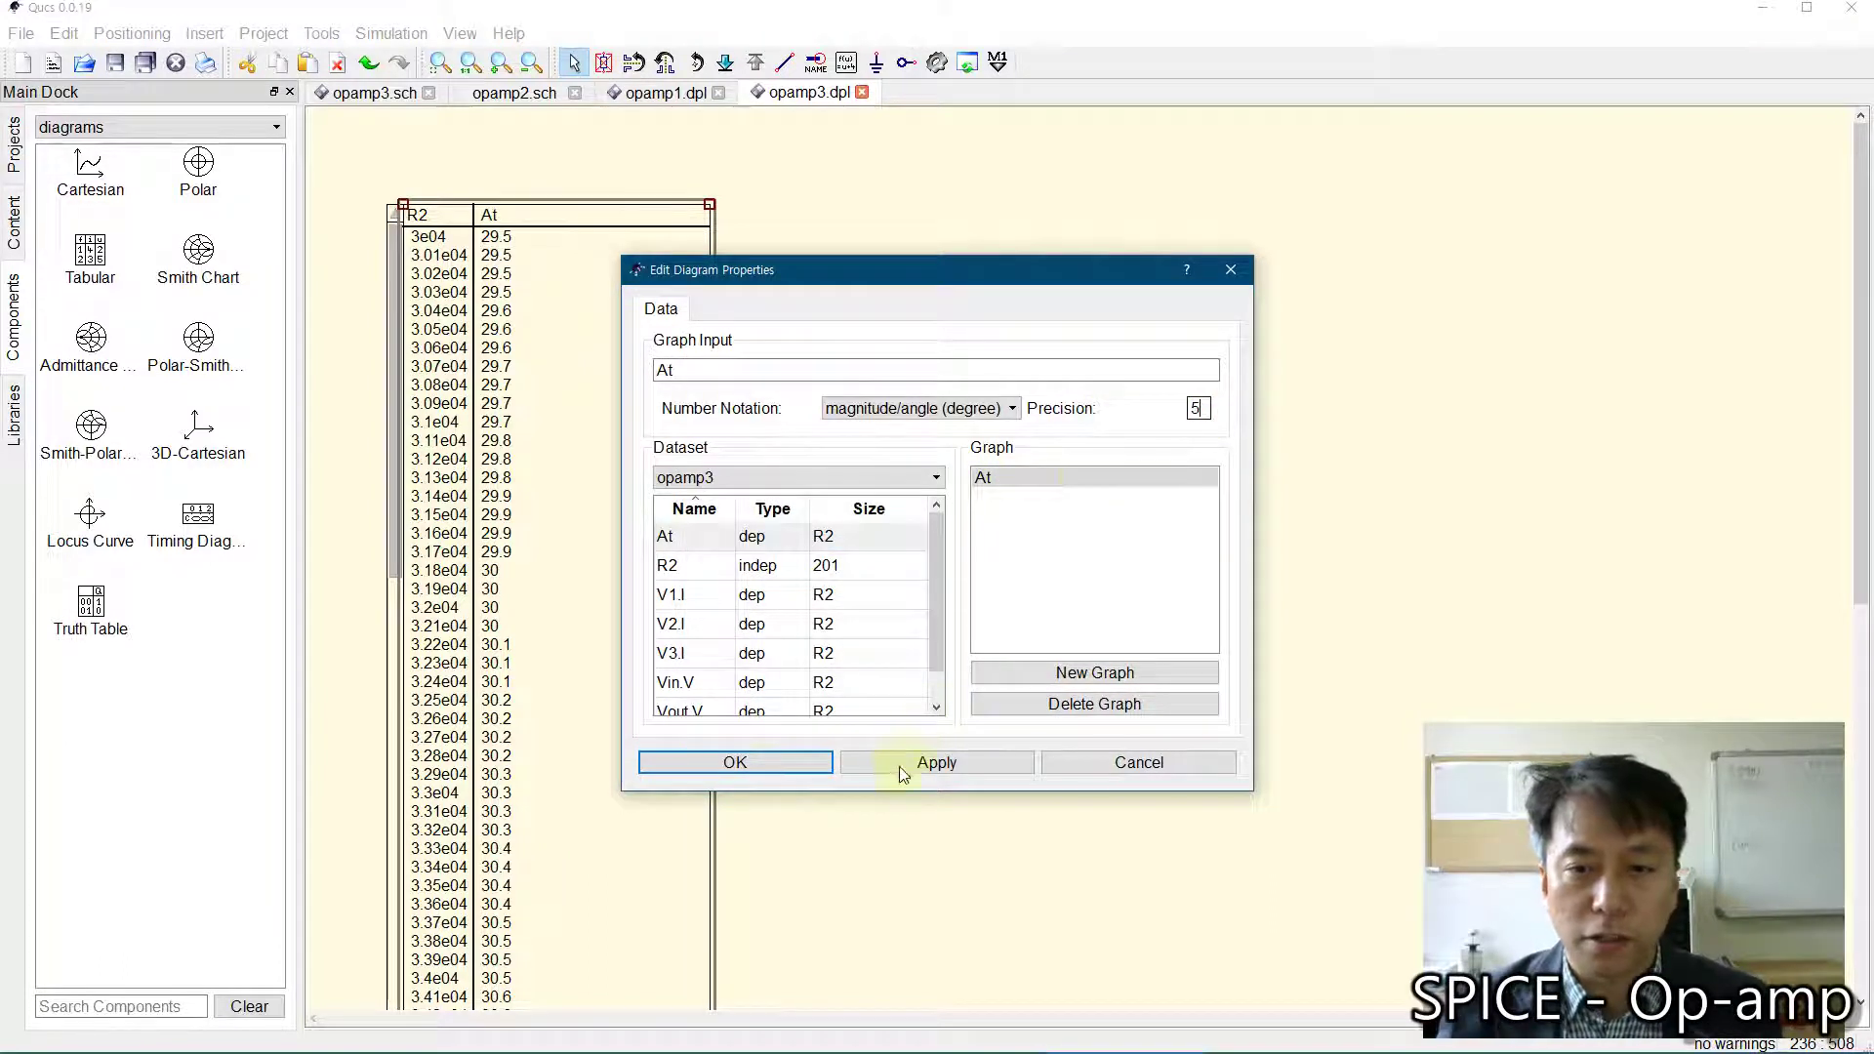
{"action": "left_click", "coordinate": [771, 771]}
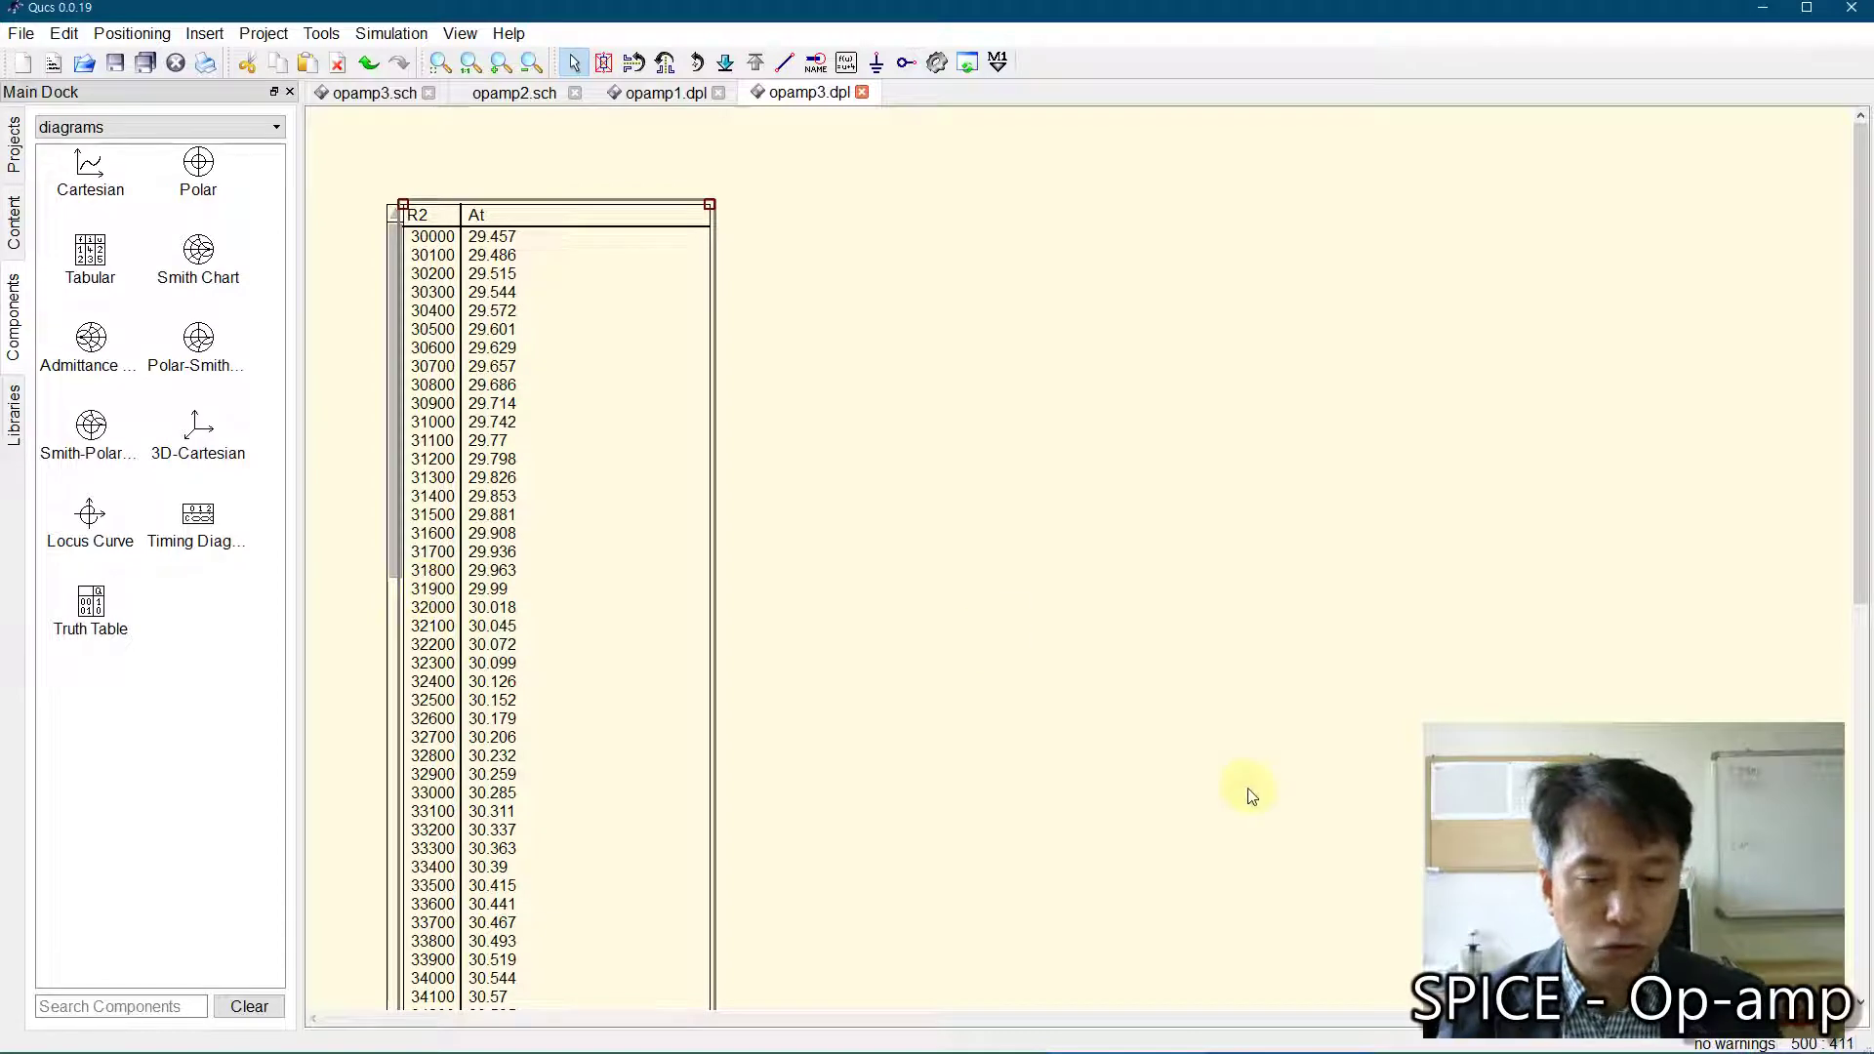
Step: Switch to Microsoft Whiteboard to compare the swept R2 values with the E24 standard resistor list, and return to Qucs
{"action": "key", "text": "super"}
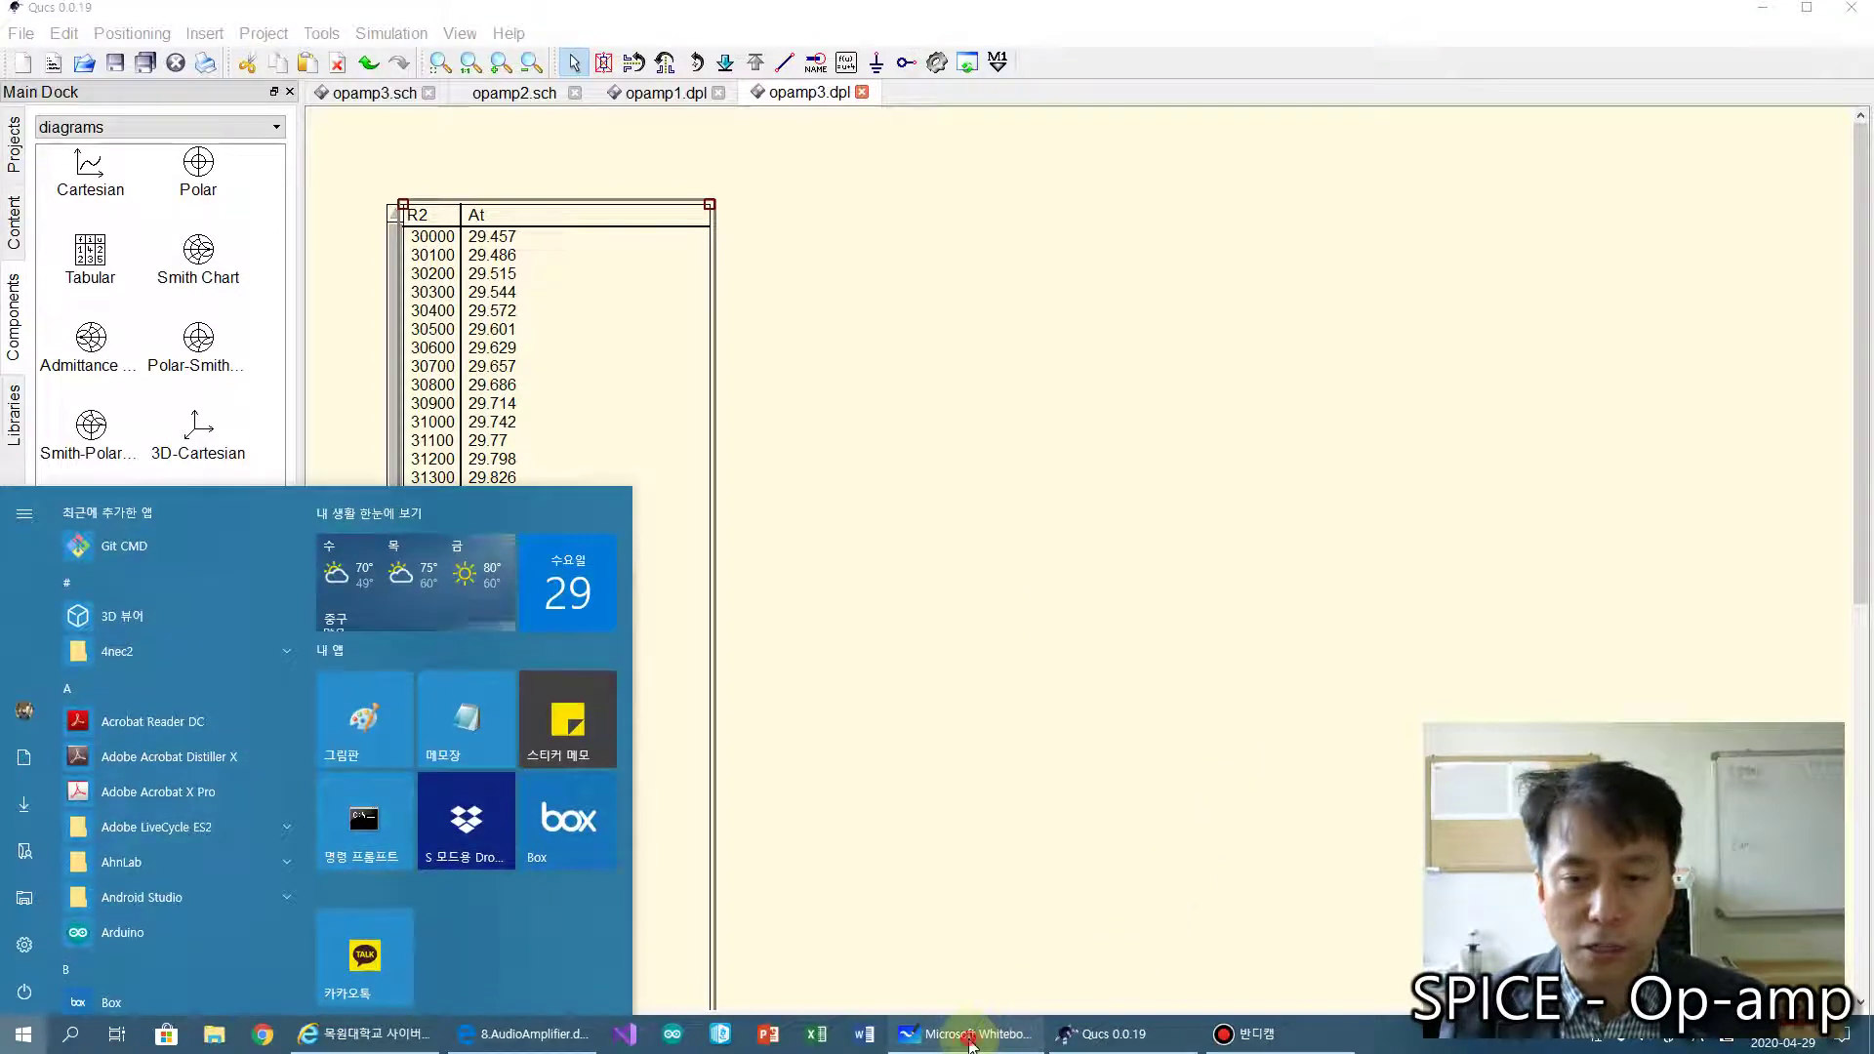
{"action": "left_click", "coordinate": [1005, 1041]}
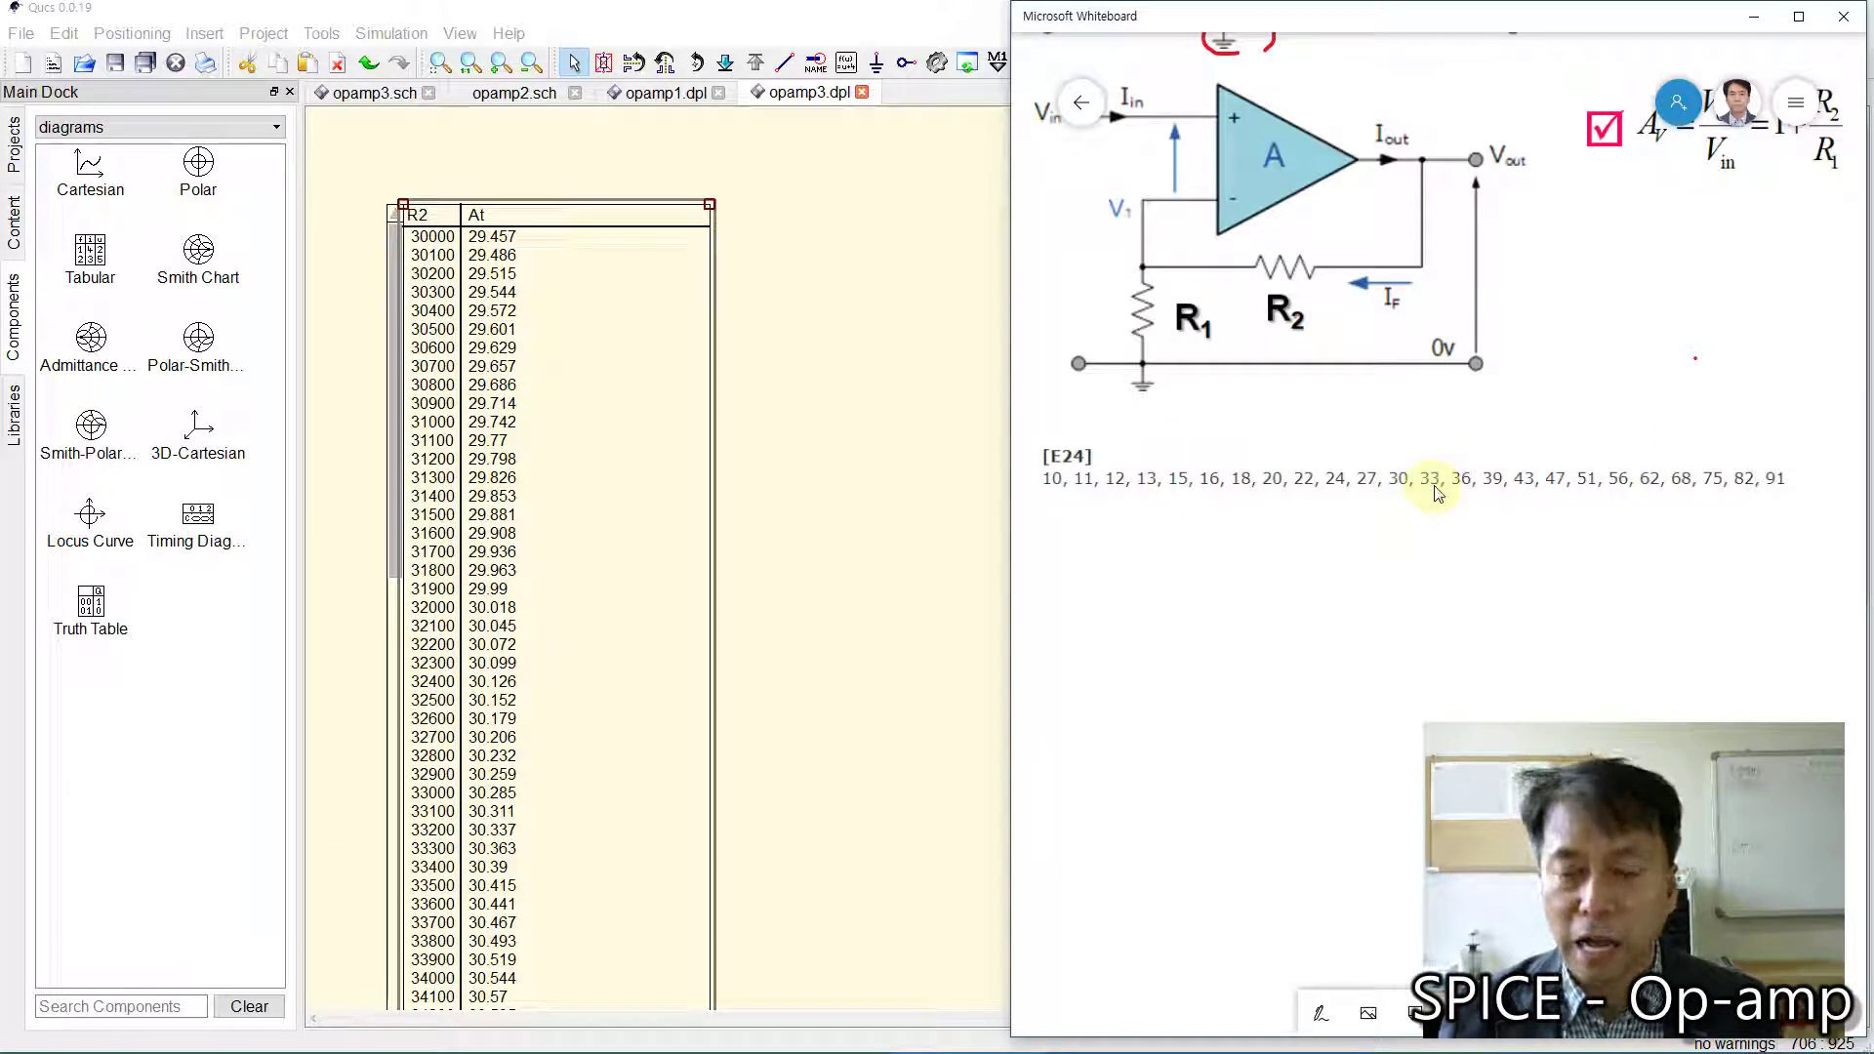
{"action": "left_click", "coordinate": [761, 387]}
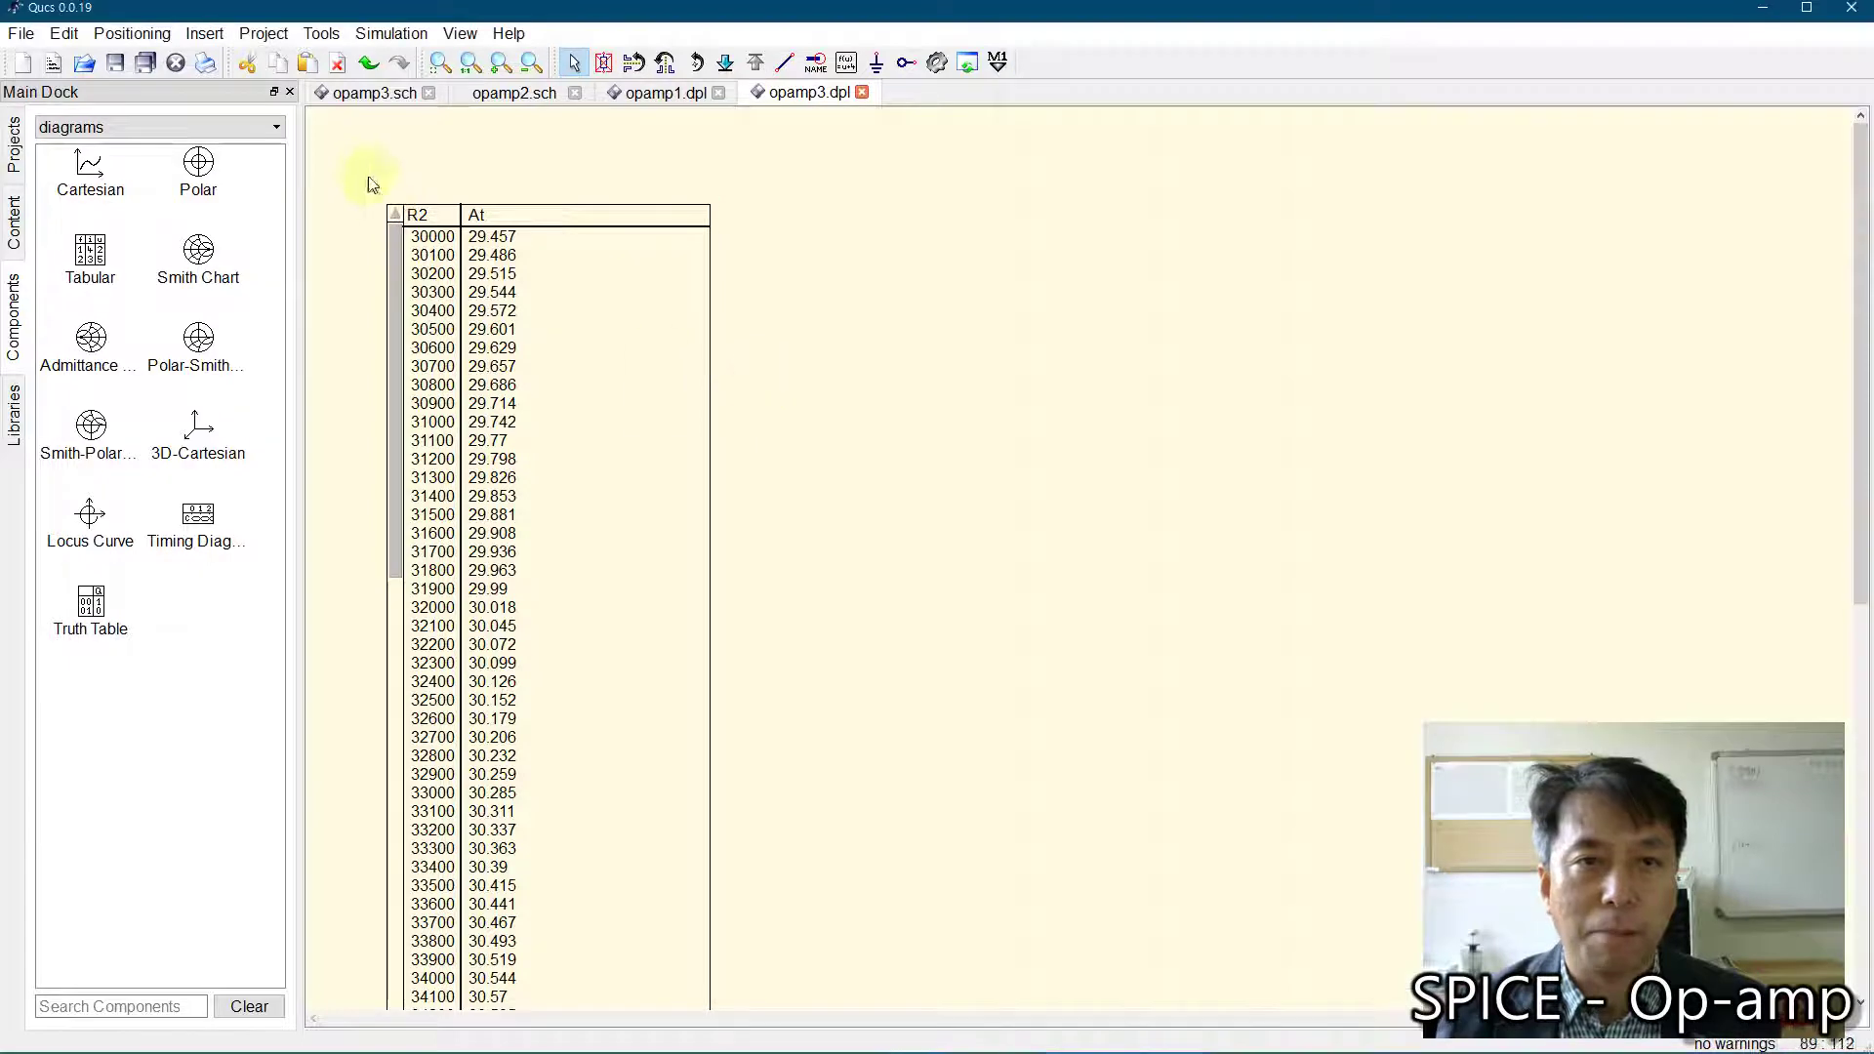
Step: Deactivate the SW1 parameter sweep in the opamp3 schematic and reactivate the Eqn2 equation
{"action": "left_click", "coordinate": [381, 93]}
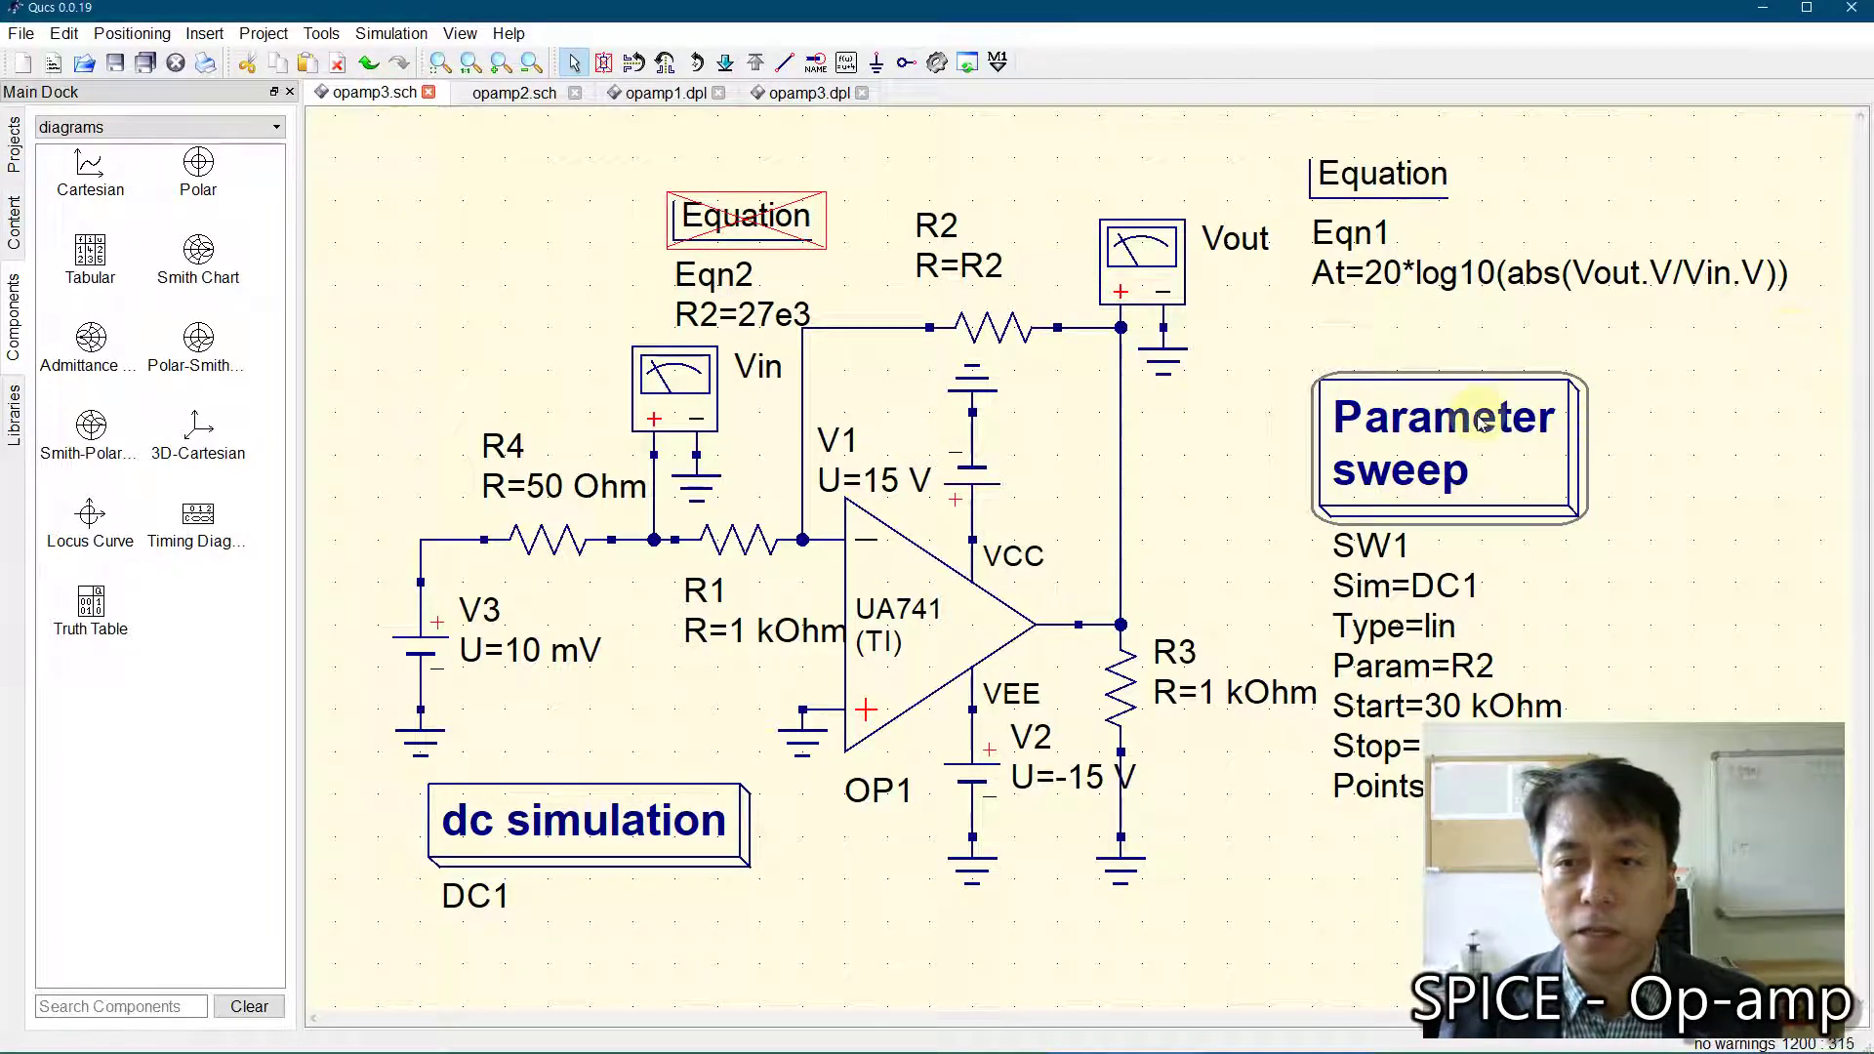
{"action": "left_click", "coordinate": [603, 61]}
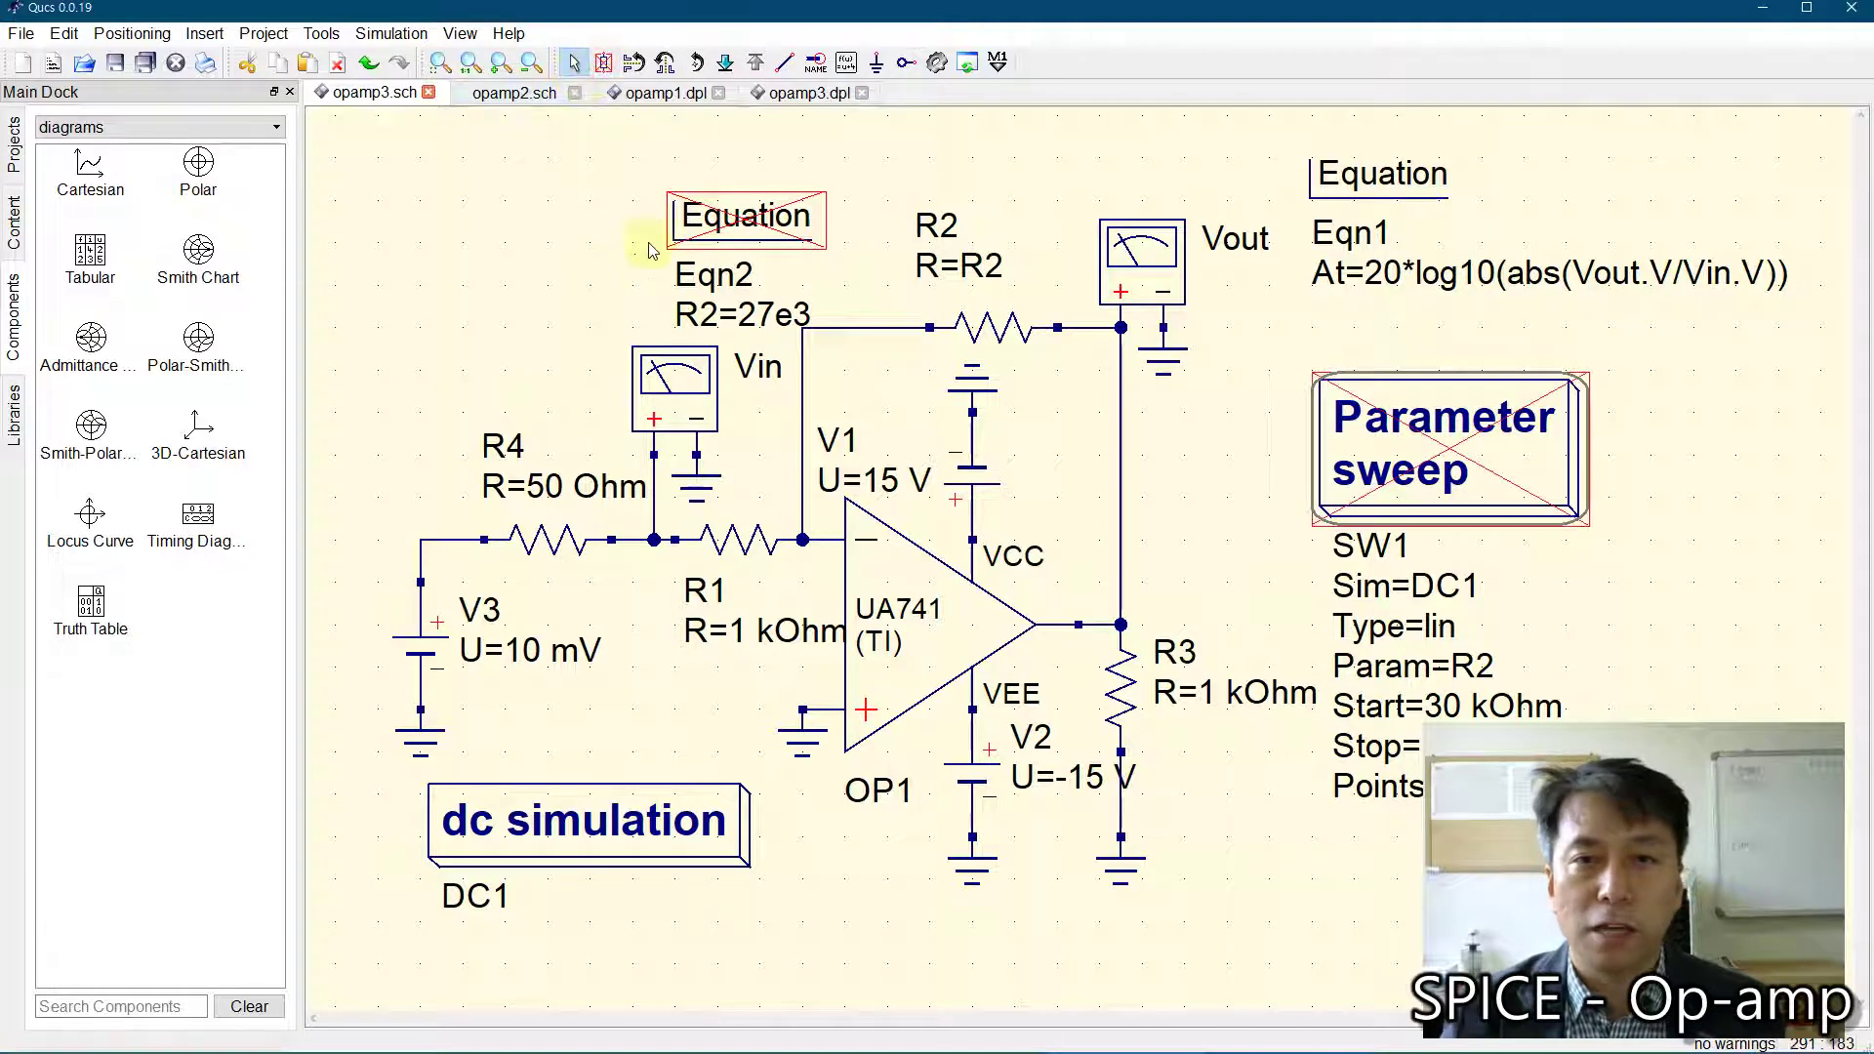
{"action": "left_click", "coordinate": [722, 217]}
{"action": "left_click", "coordinate": [603, 61]}
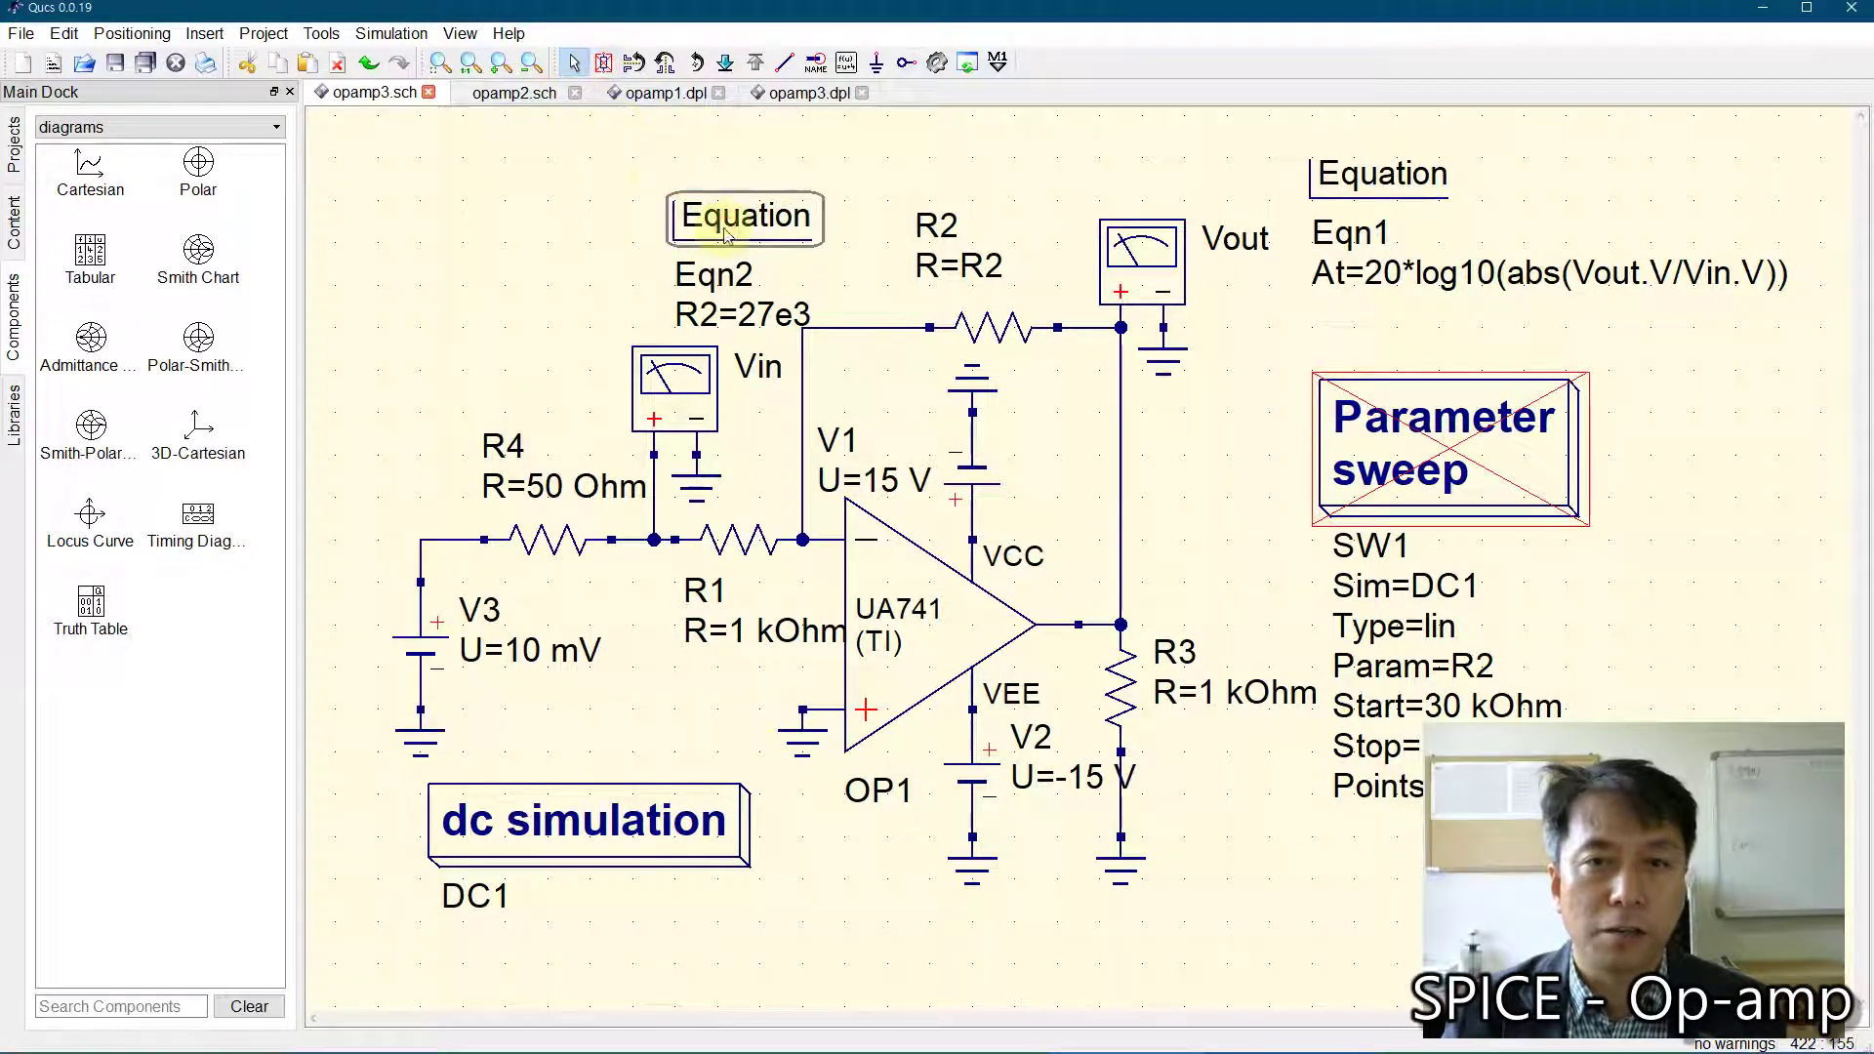
Step: Set R2 to 33e3 in the Eqn2 equation
{"action": "double_click", "coordinate": [727, 233]}
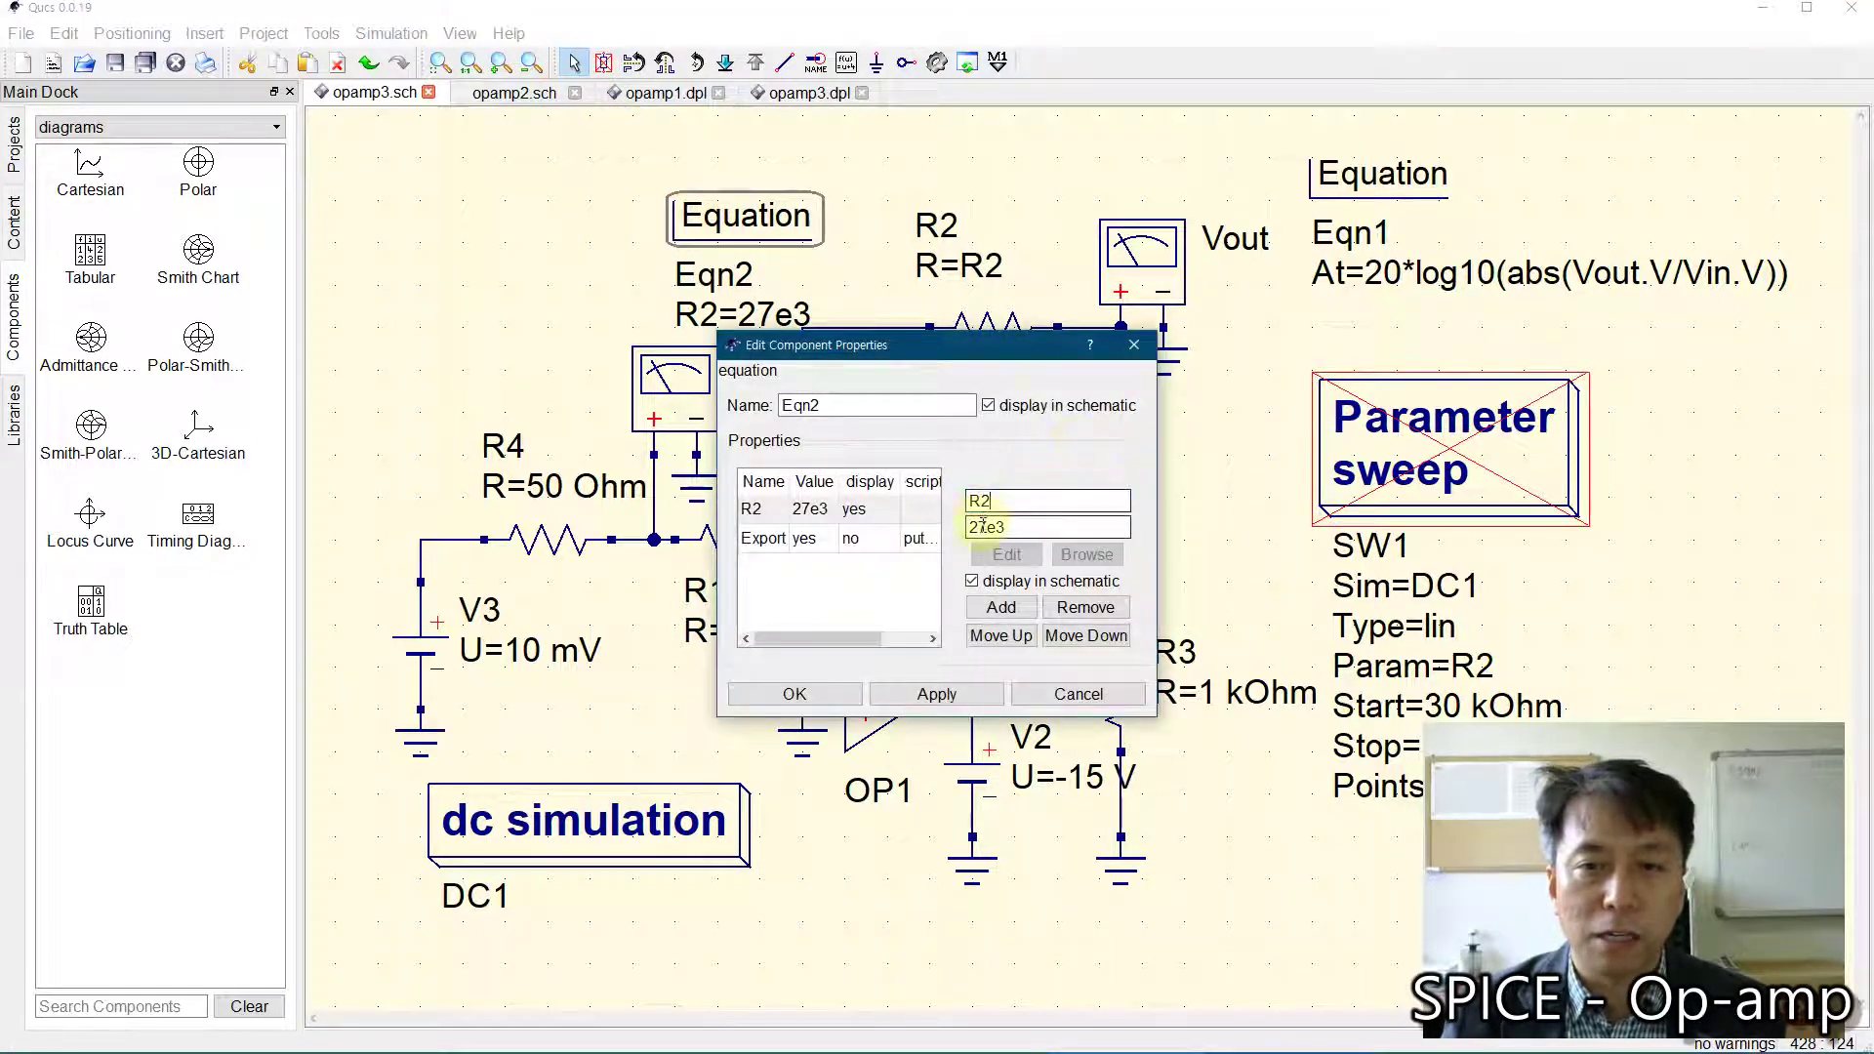
{"action": "left_click", "coordinate": [984, 528]}
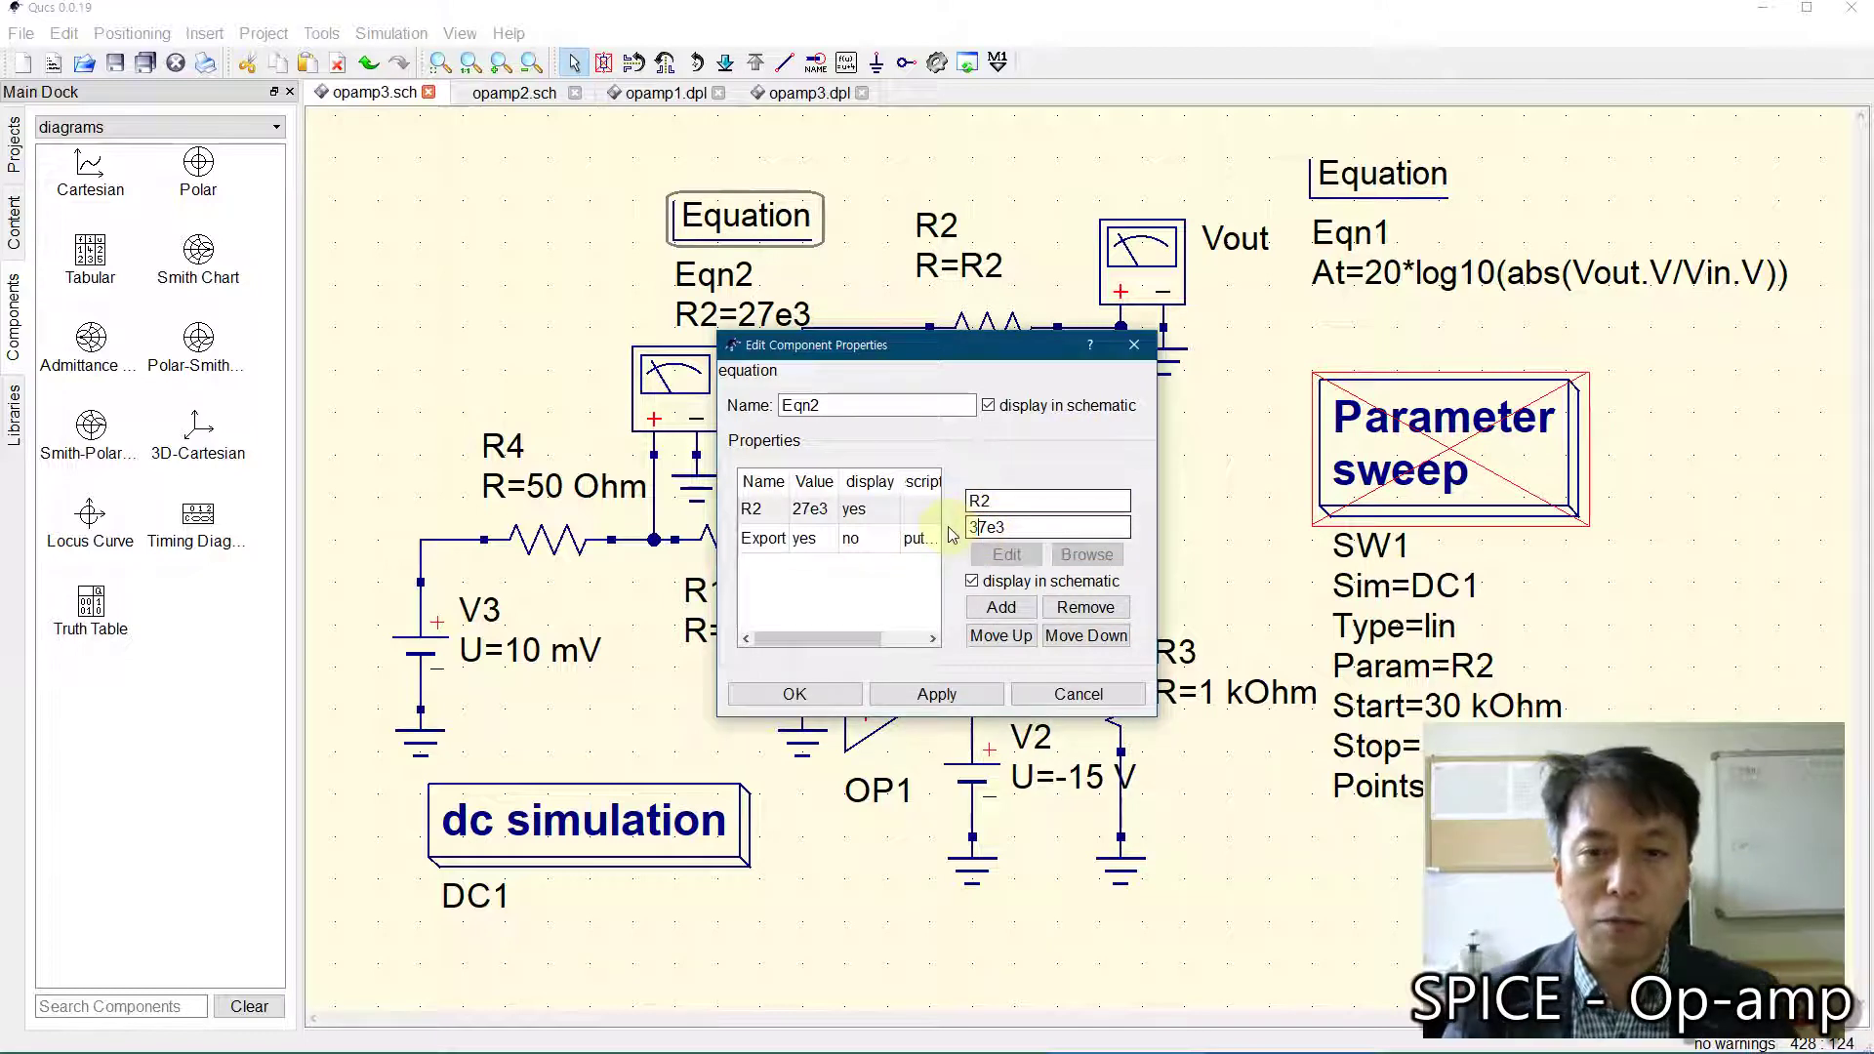
{"action": "key", "text": "BackSpace"}
{"action": "type", "text": "3"}
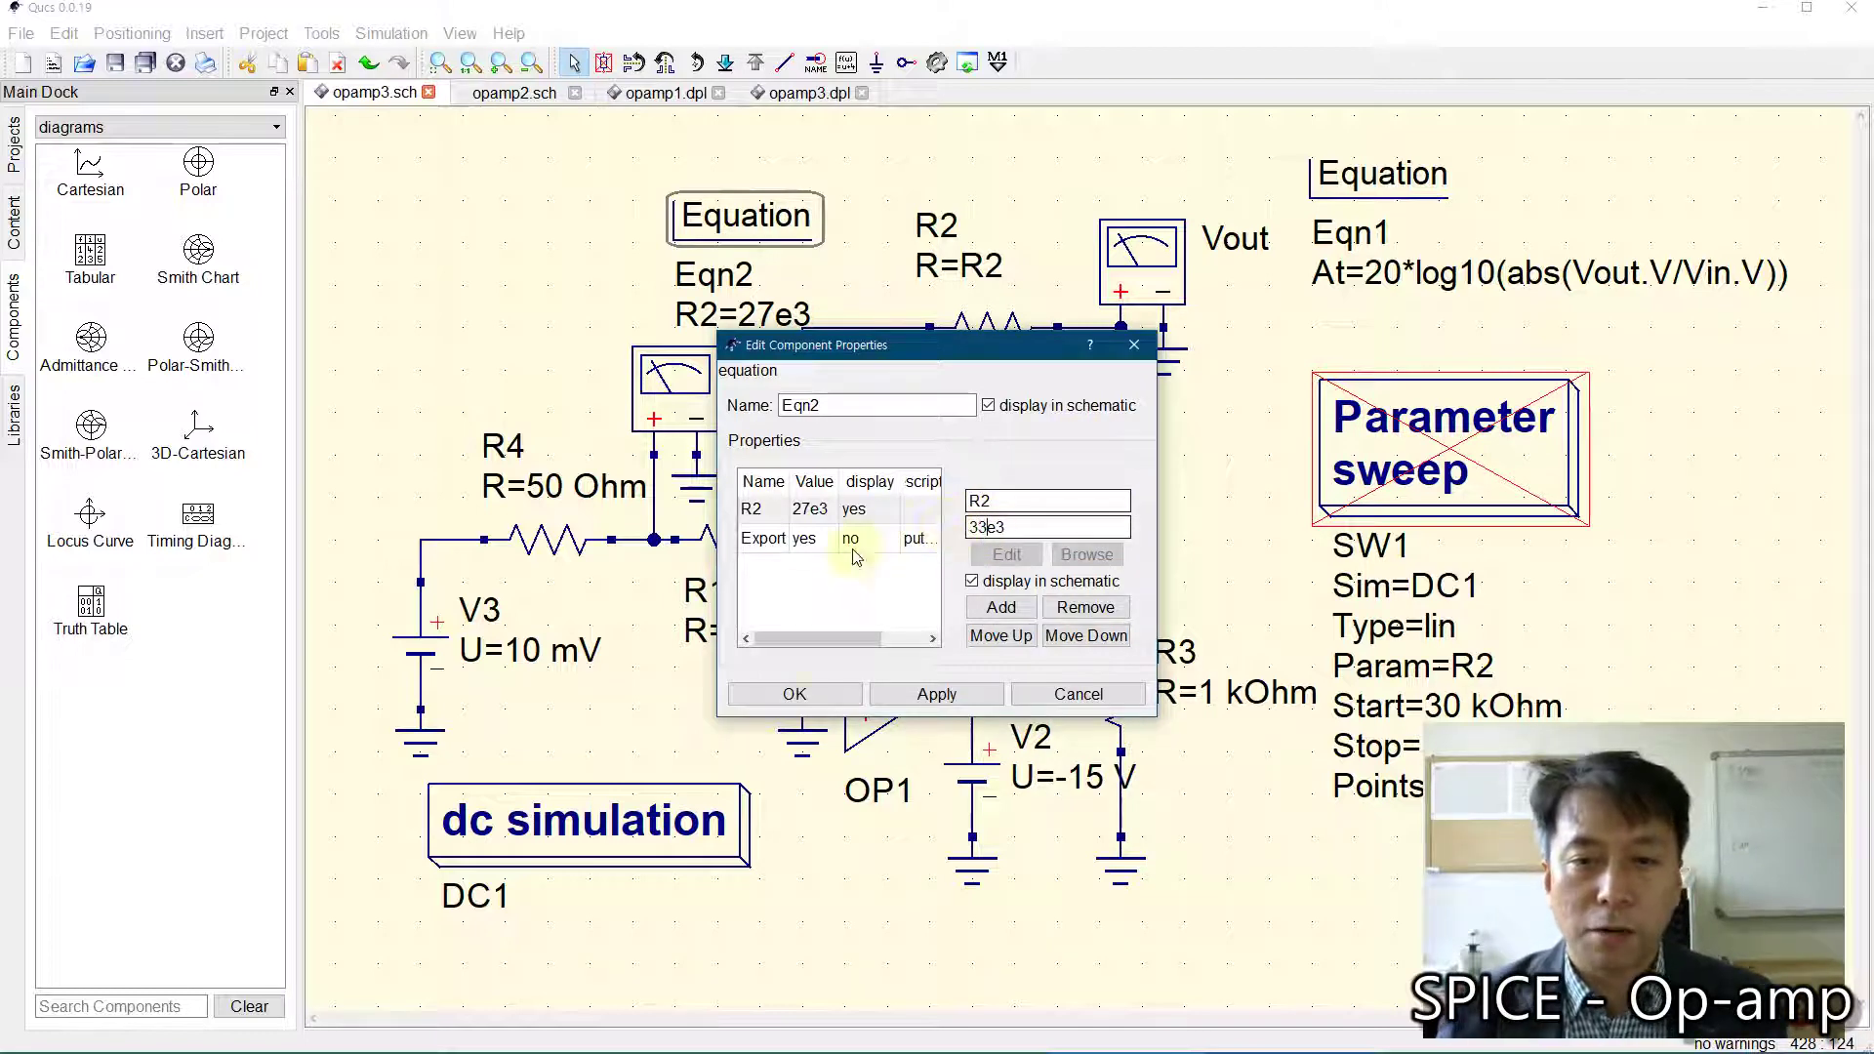
{"action": "left_click", "coordinate": [794, 694]}
{"action": "left_click", "coordinate": [498, 312]}
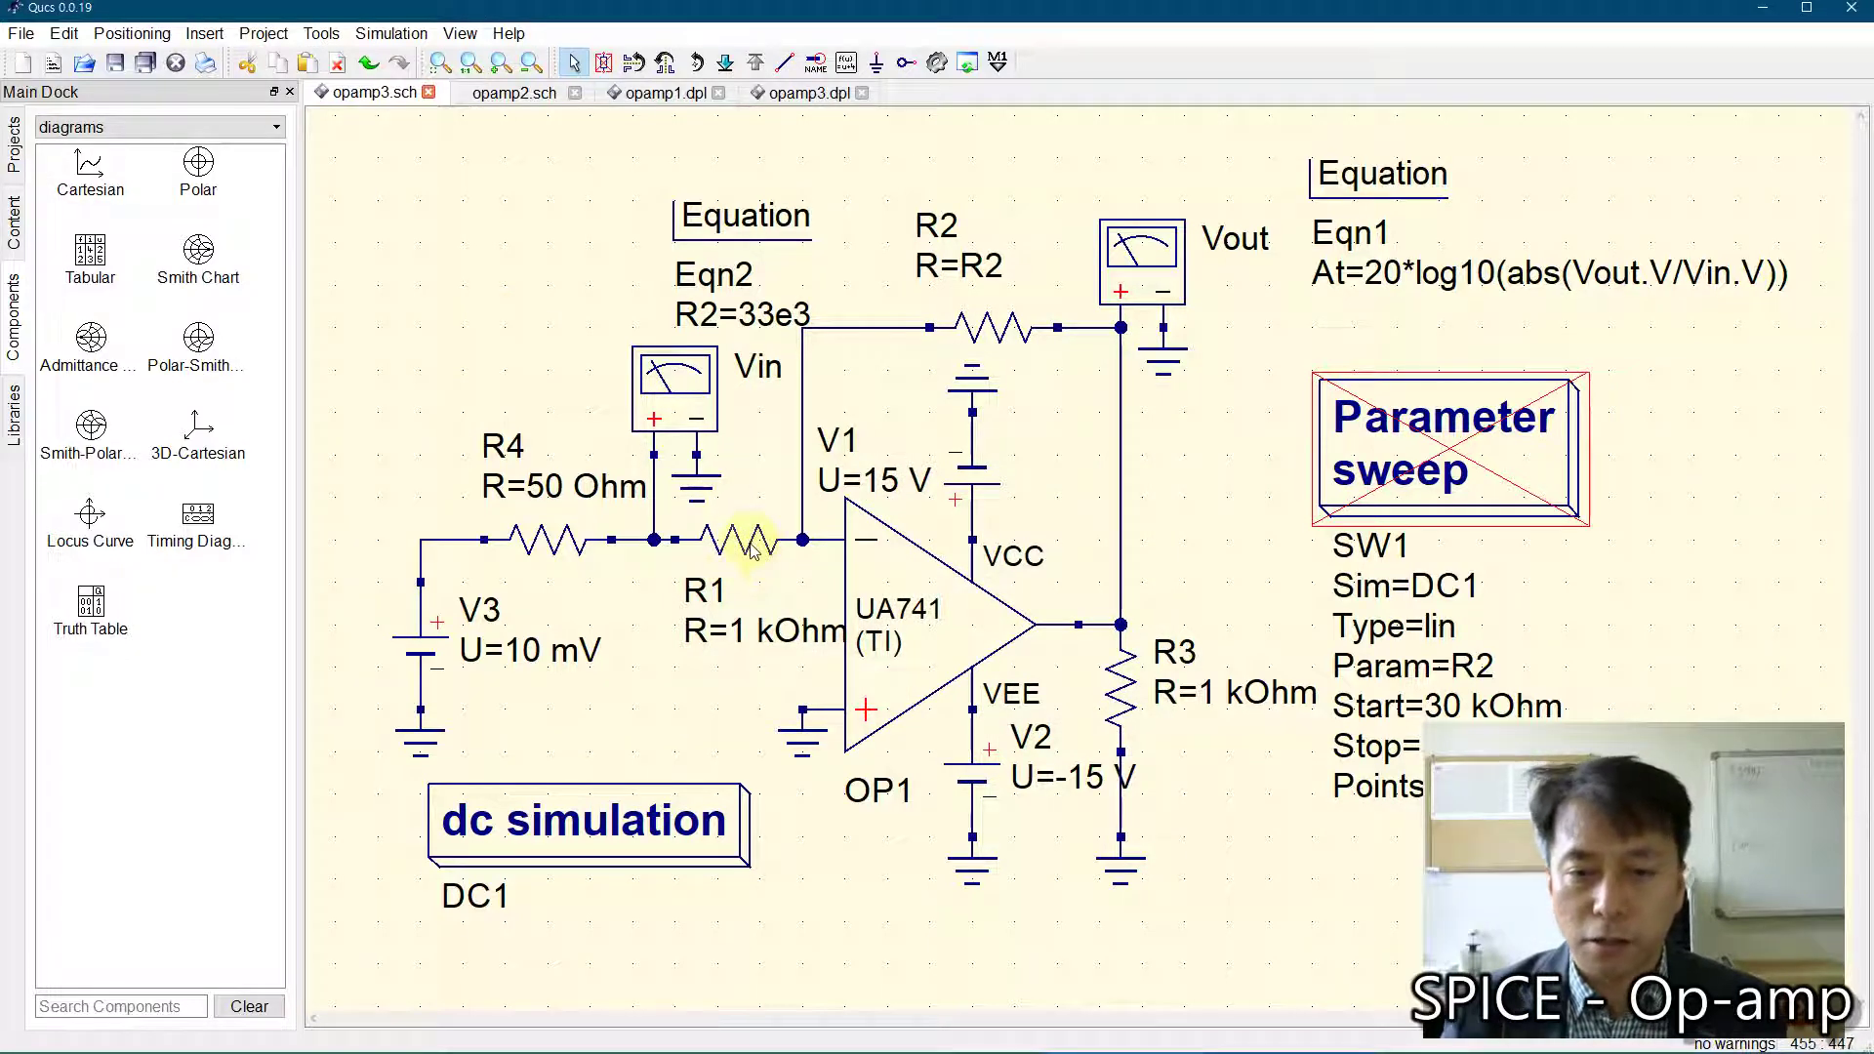
Step: Check the E24 list in Microsoft Whiteboard again and try 910 Ohm for R1 in Qucs, simulating the gain At
{"action": "left_click", "coordinate": [976, 1035]}
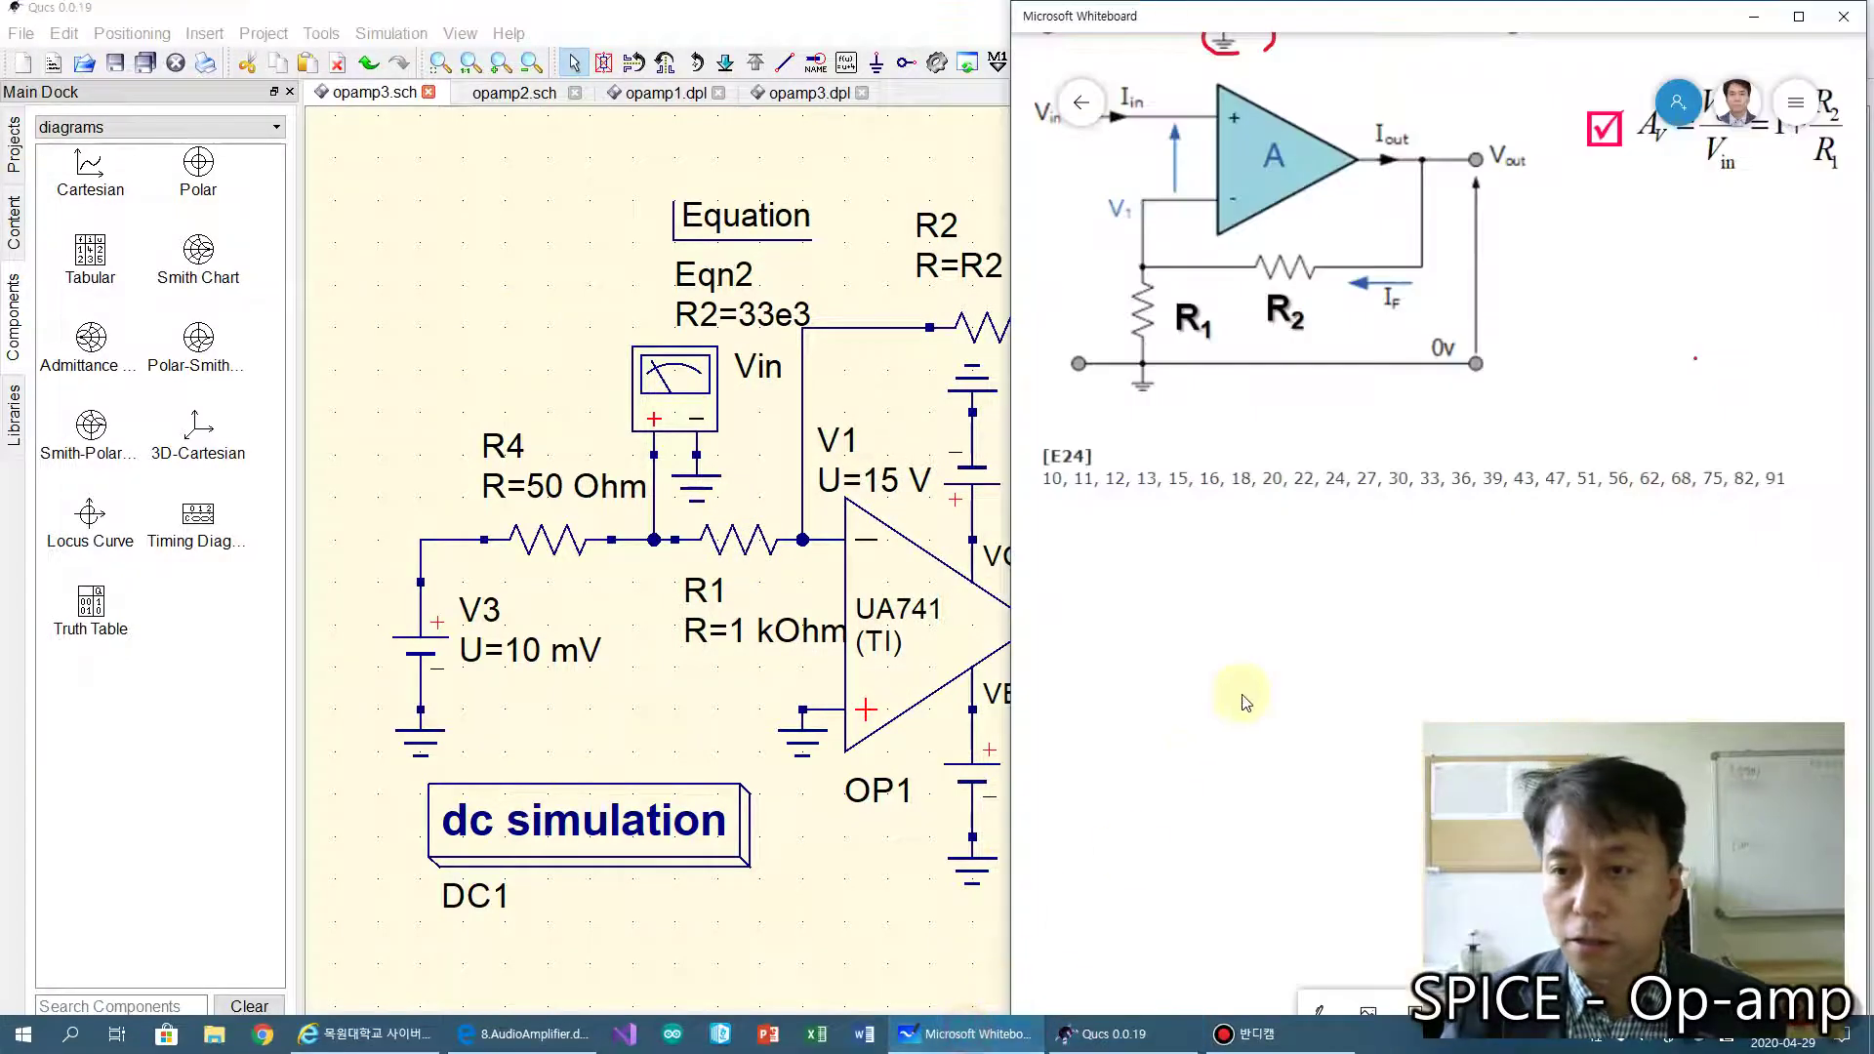
{"action": "left_click", "coordinate": [470, 334]}
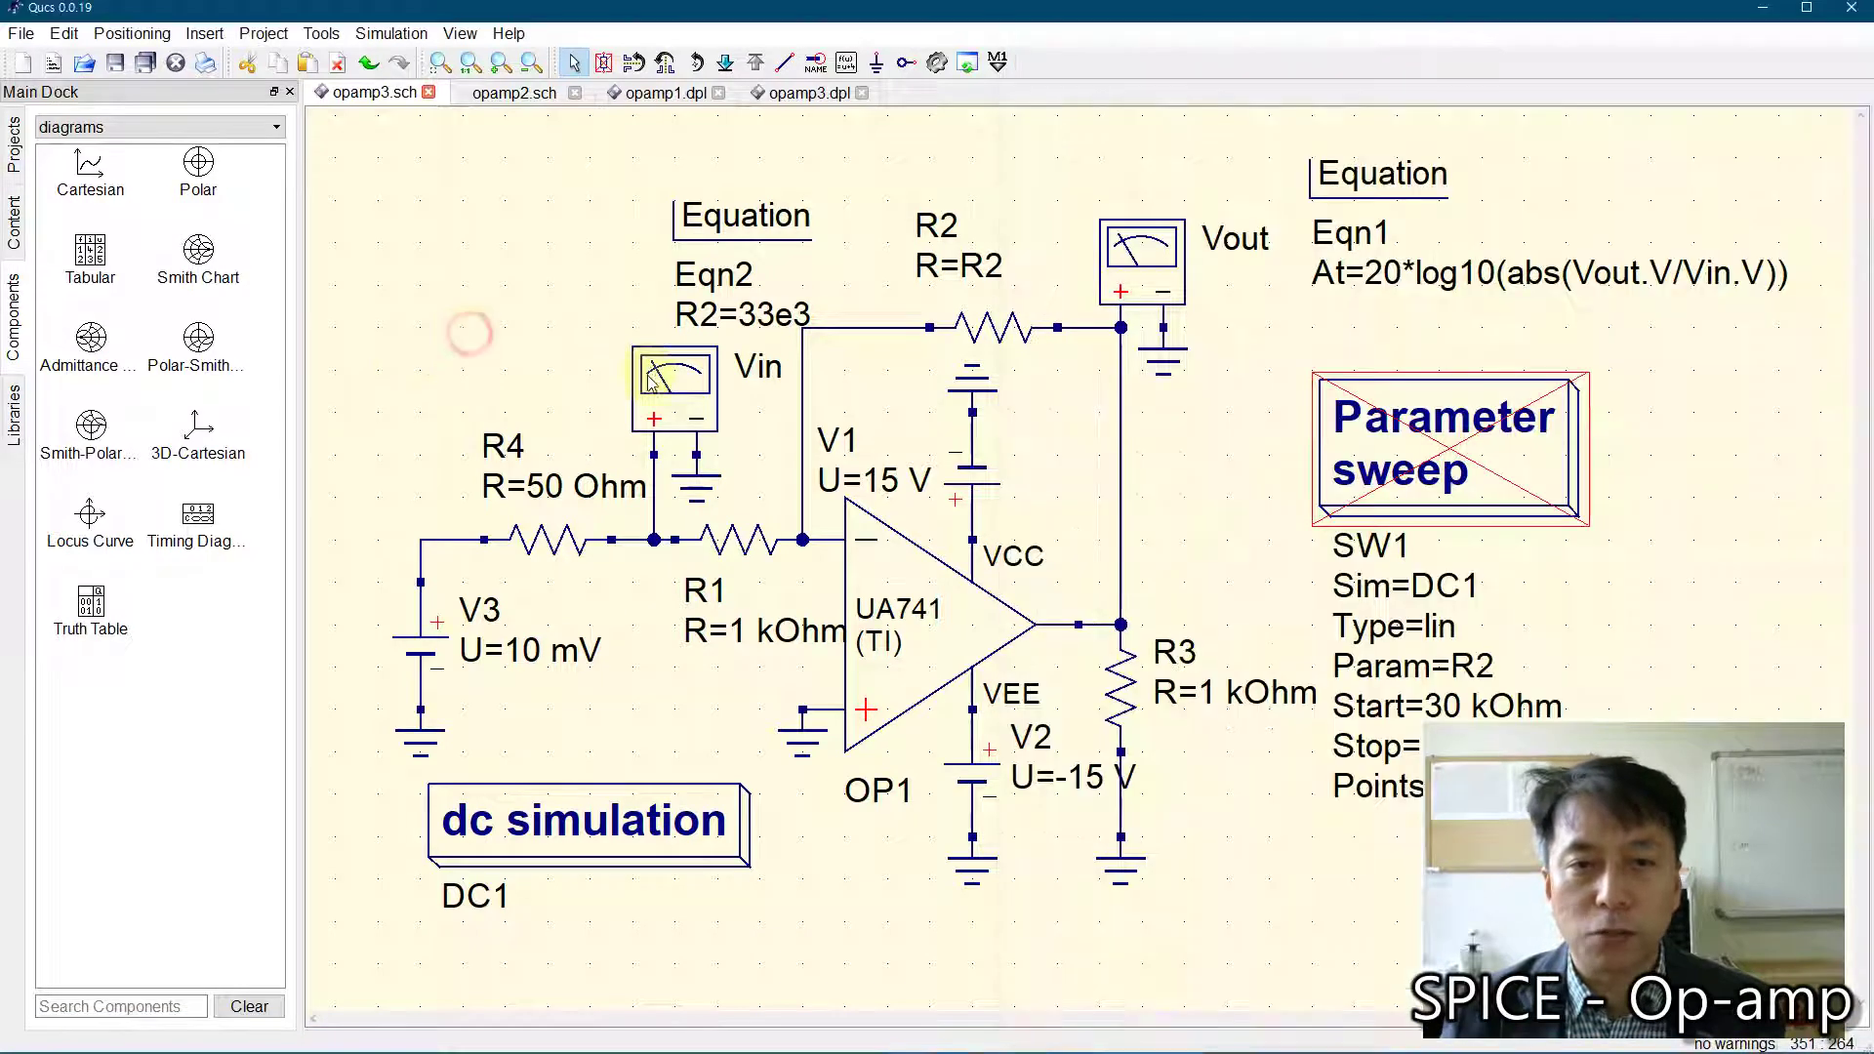
{"action": "double_click", "coordinate": [756, 537]}
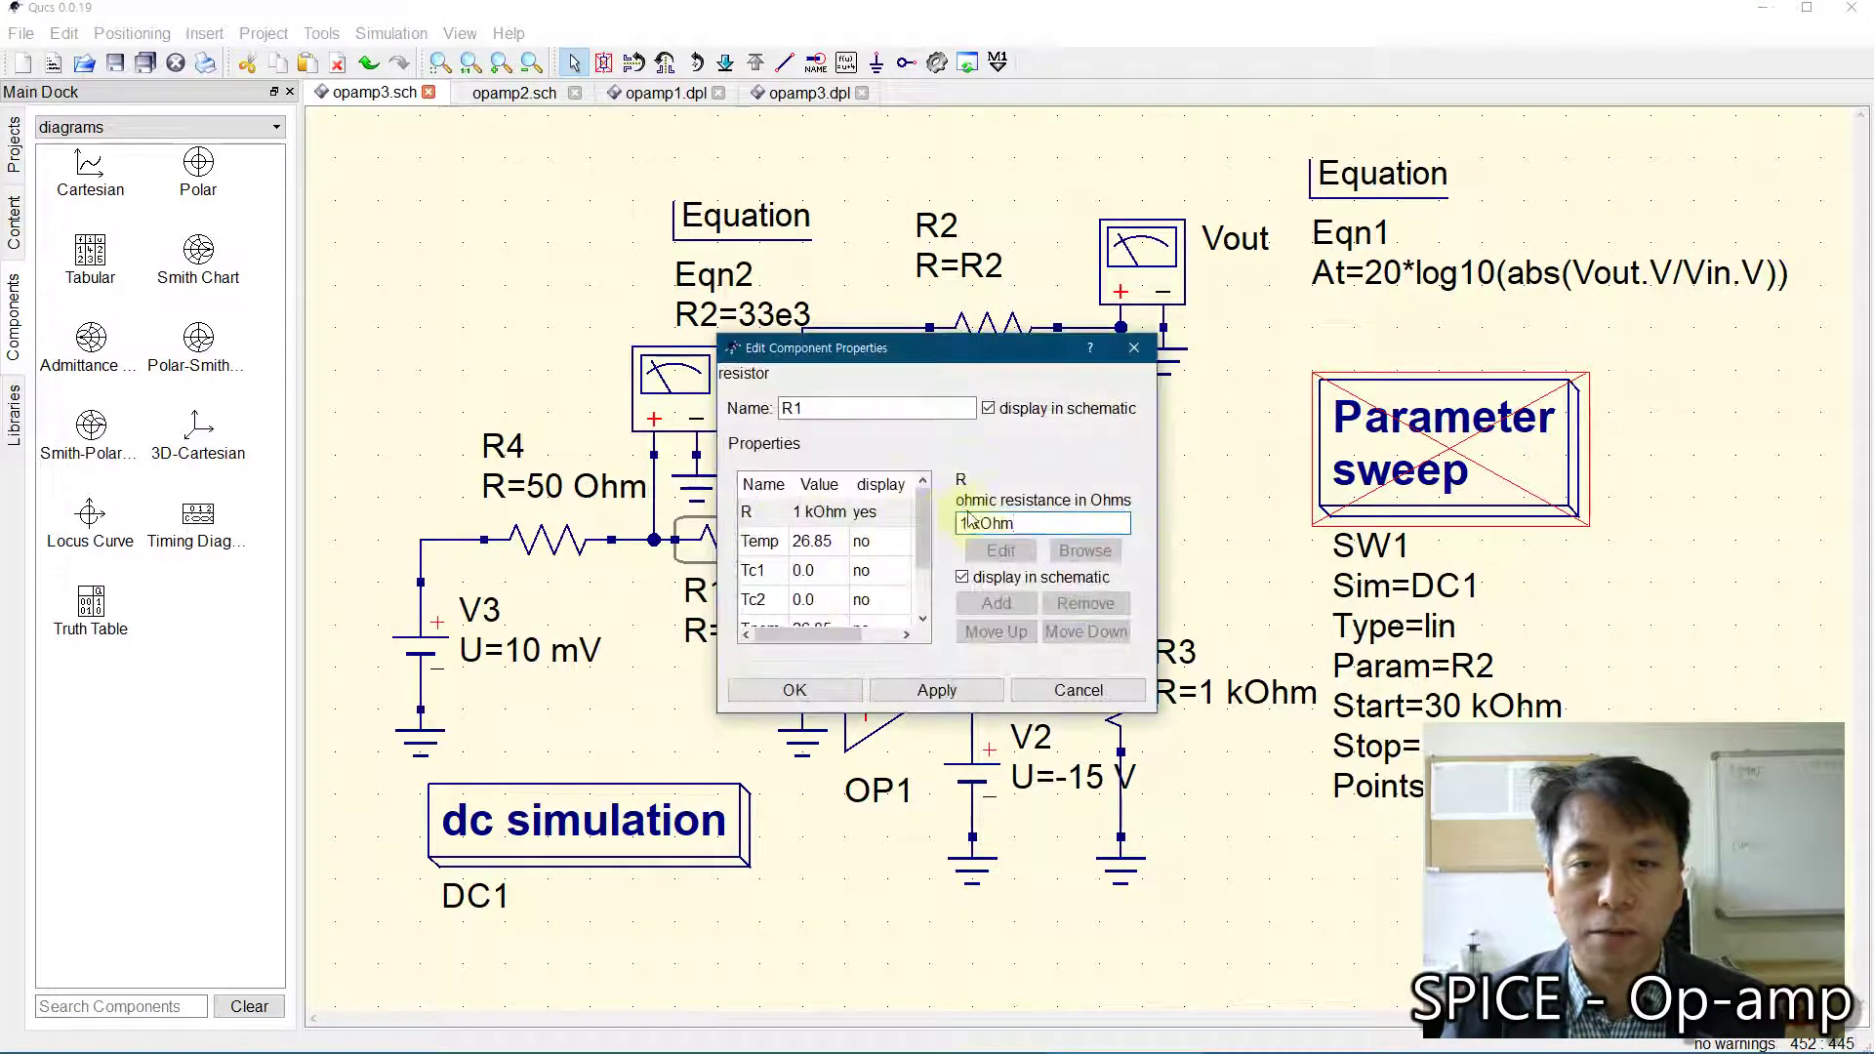
{"action": "left_click_drag", "start_coordinate": [983, 524], "coordinate": [890, 532]}
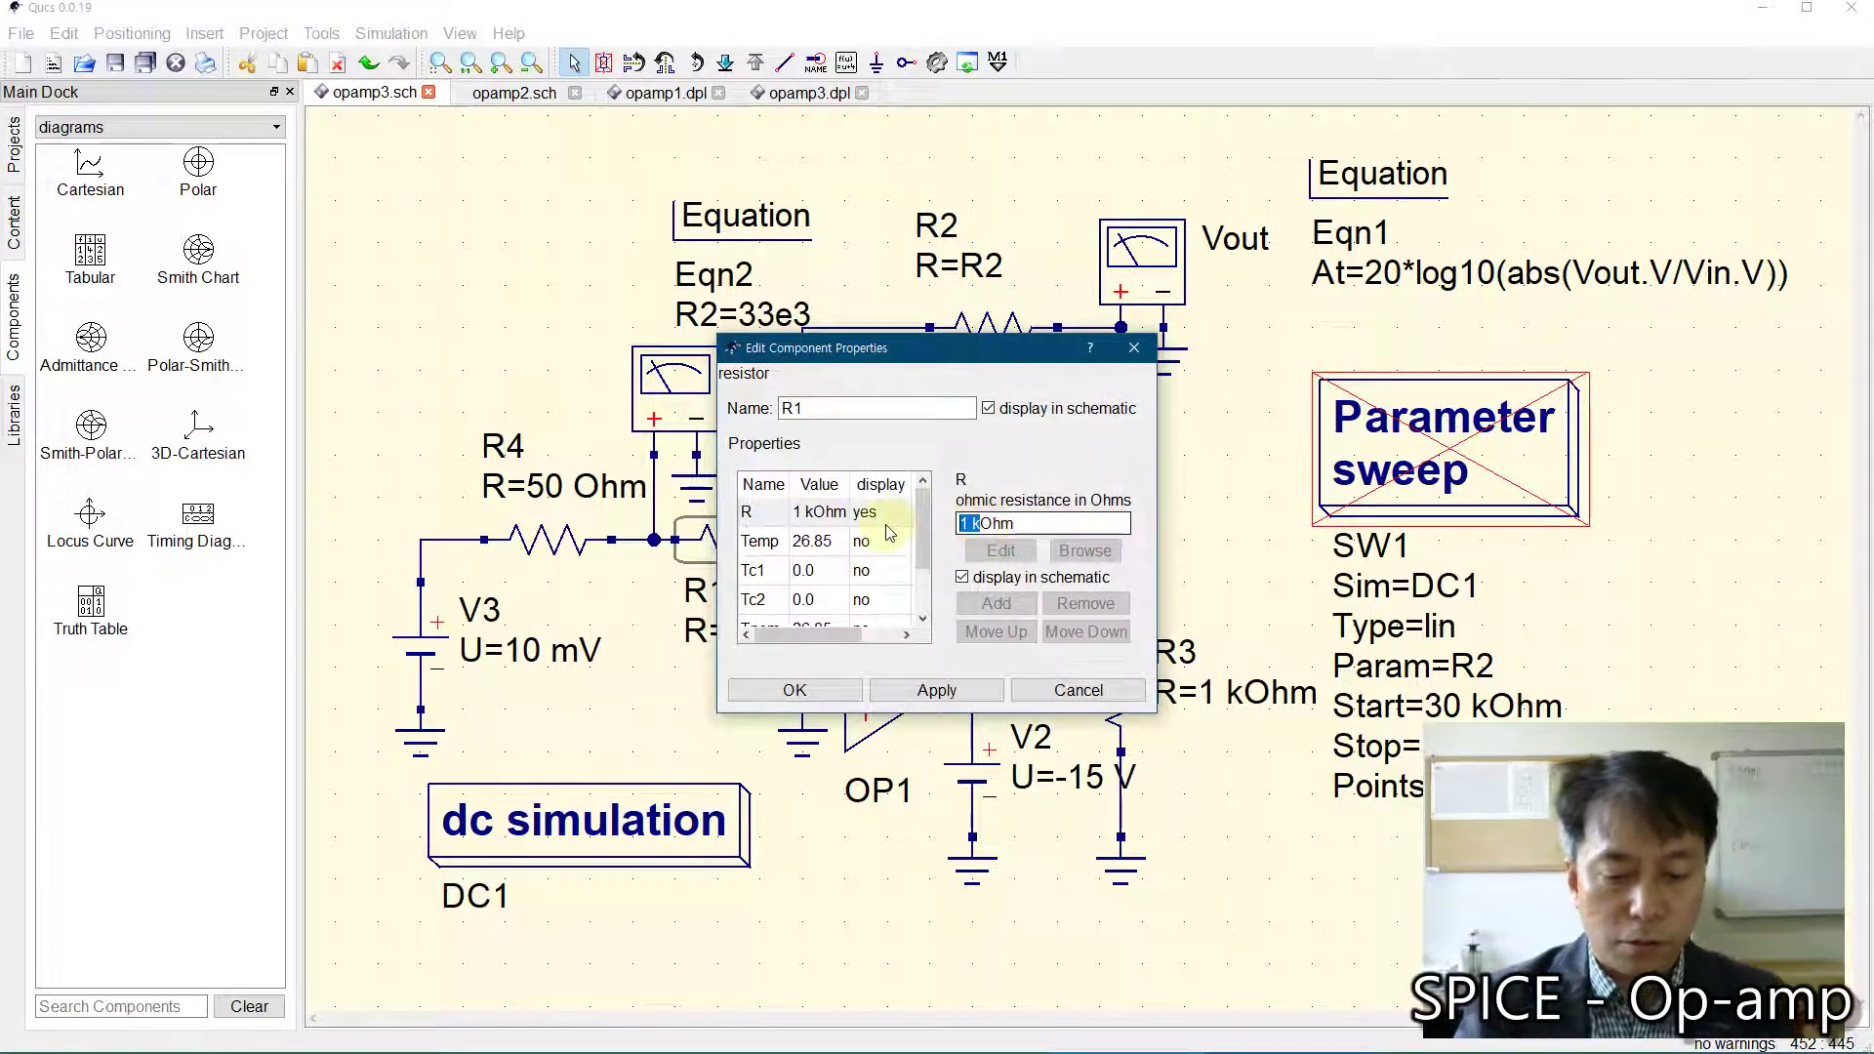
{"action": "type", "text": "910"}
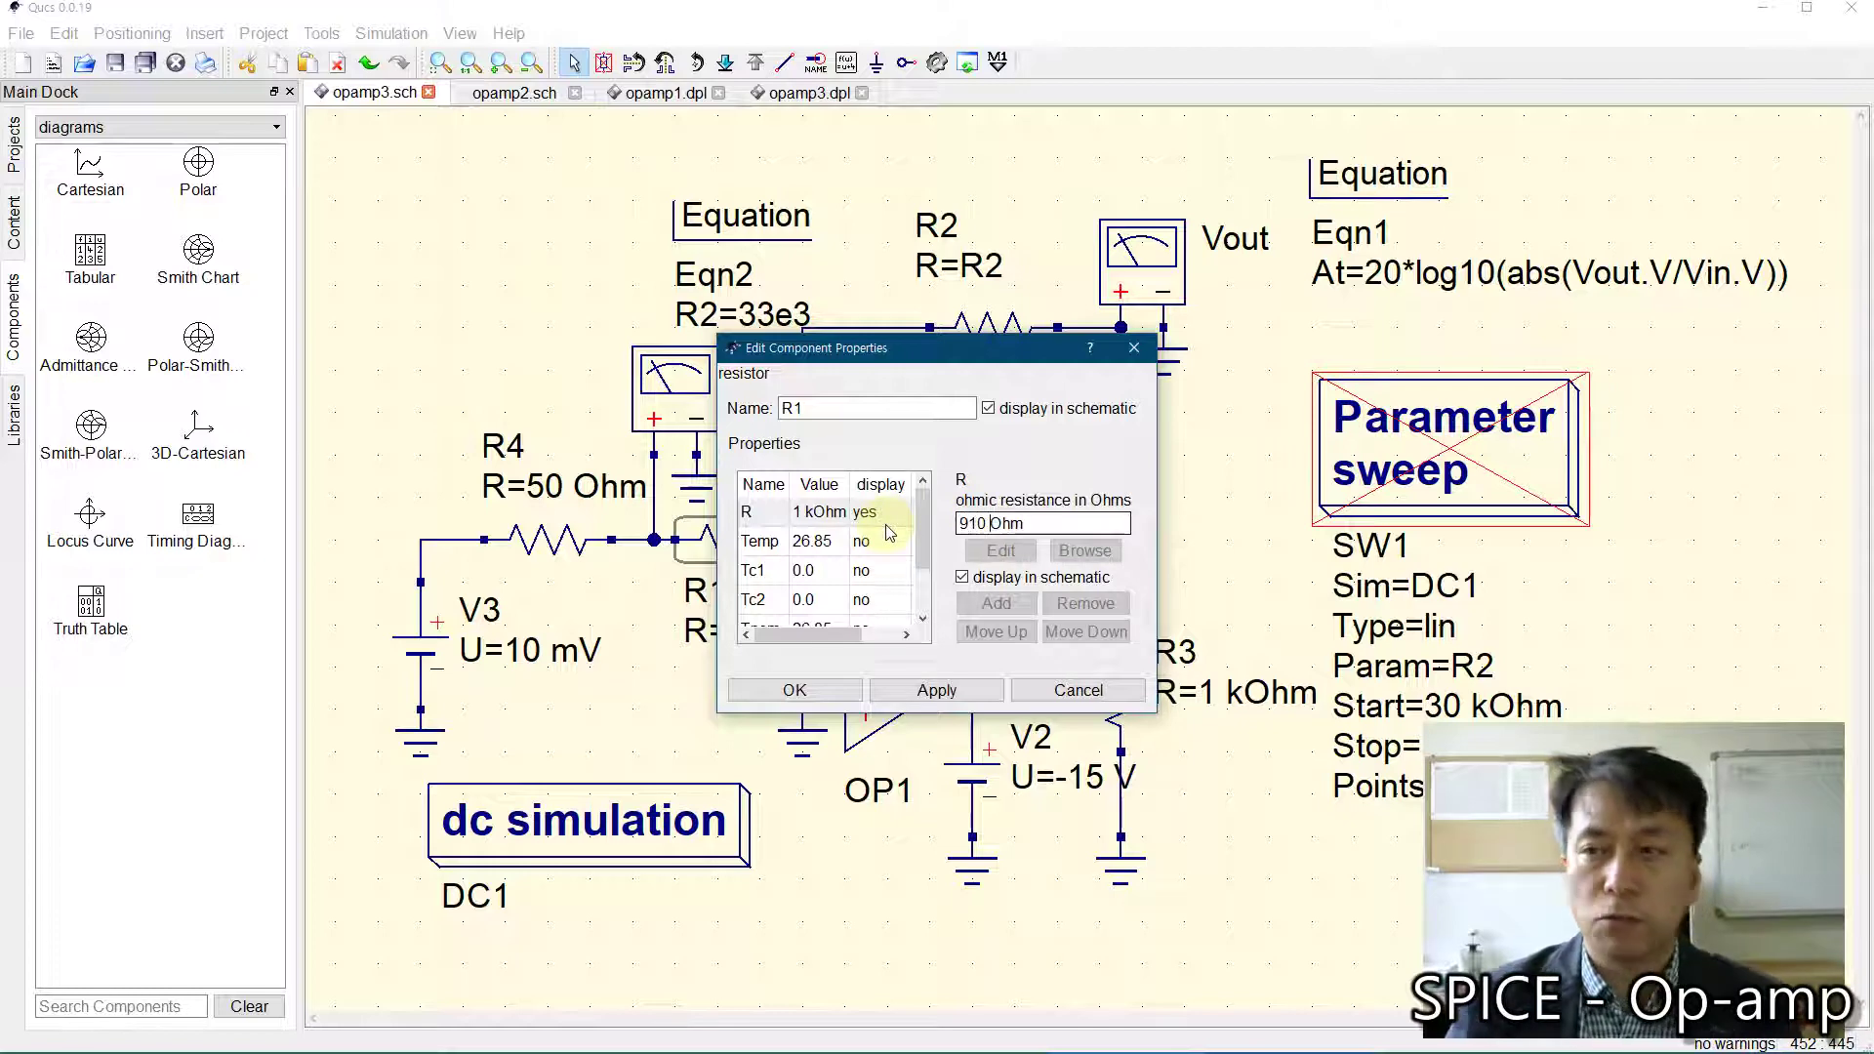
{"action": "left_click", "coordinate": [790, 691]}
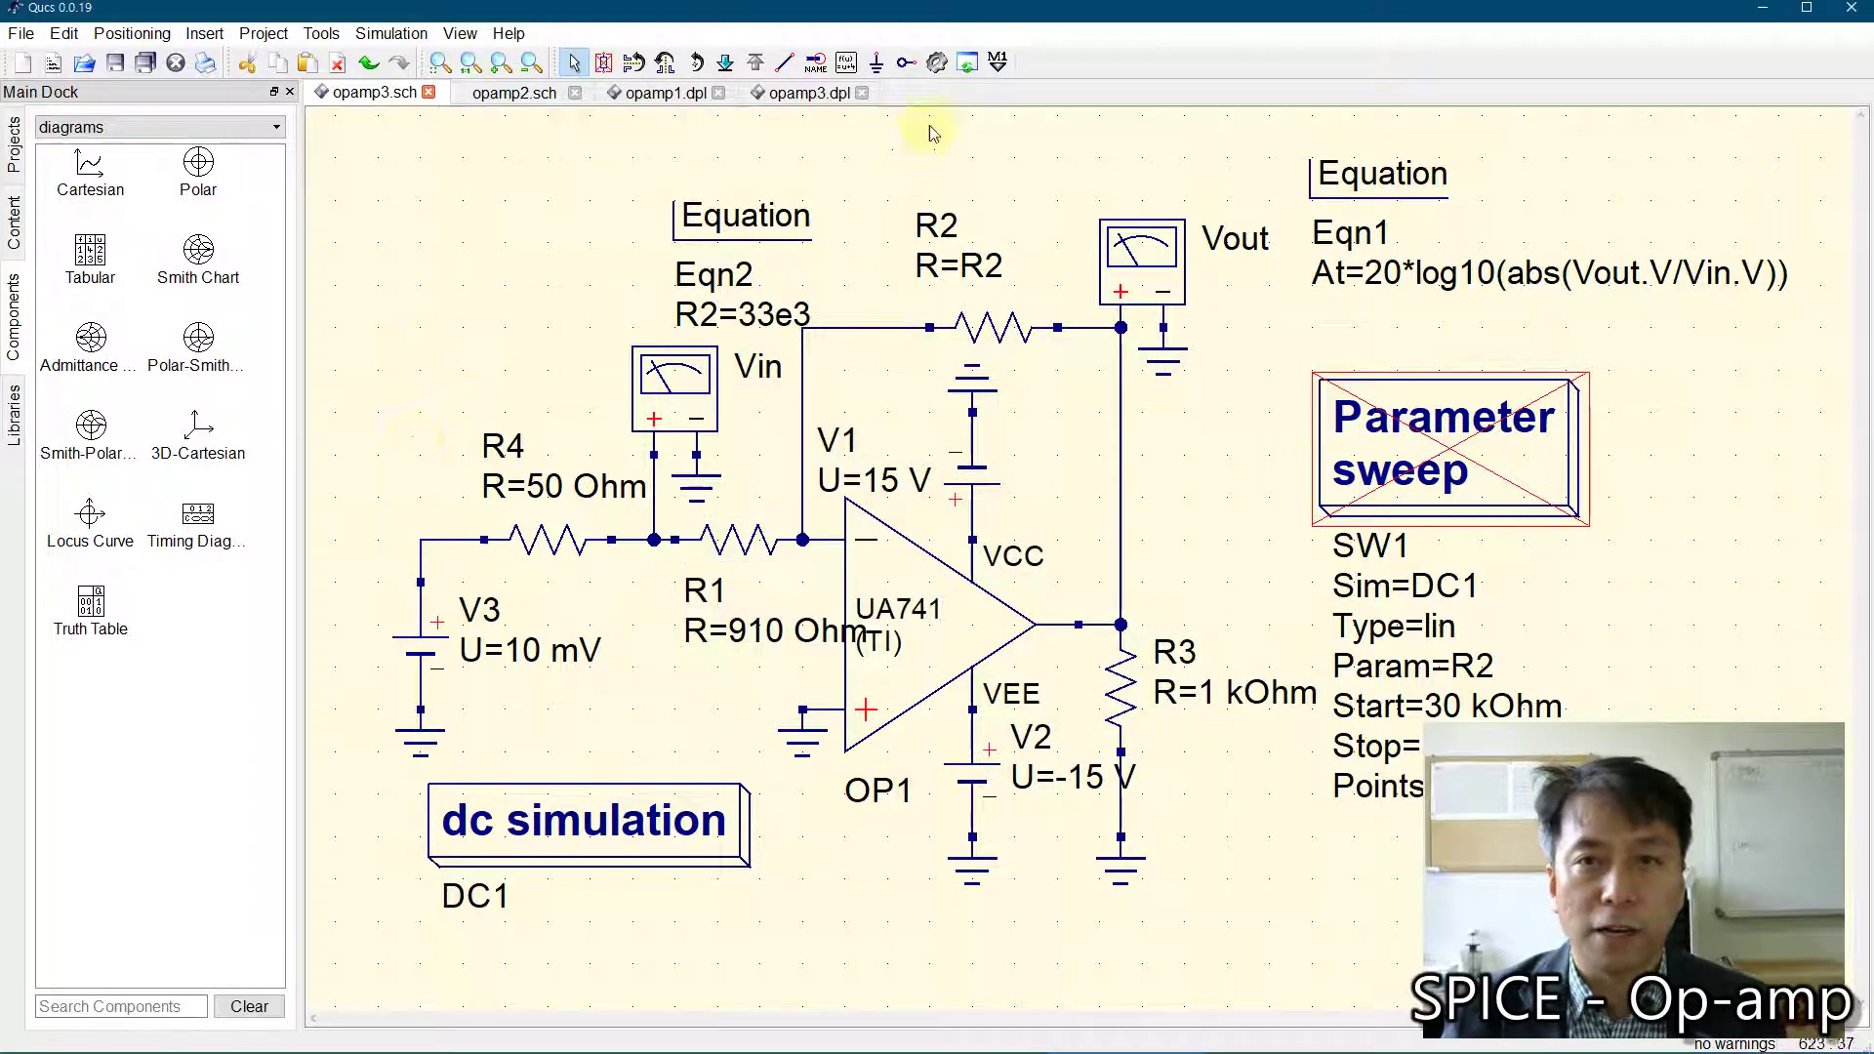
{"action": "left_click", "coordinate": [938, 64]}
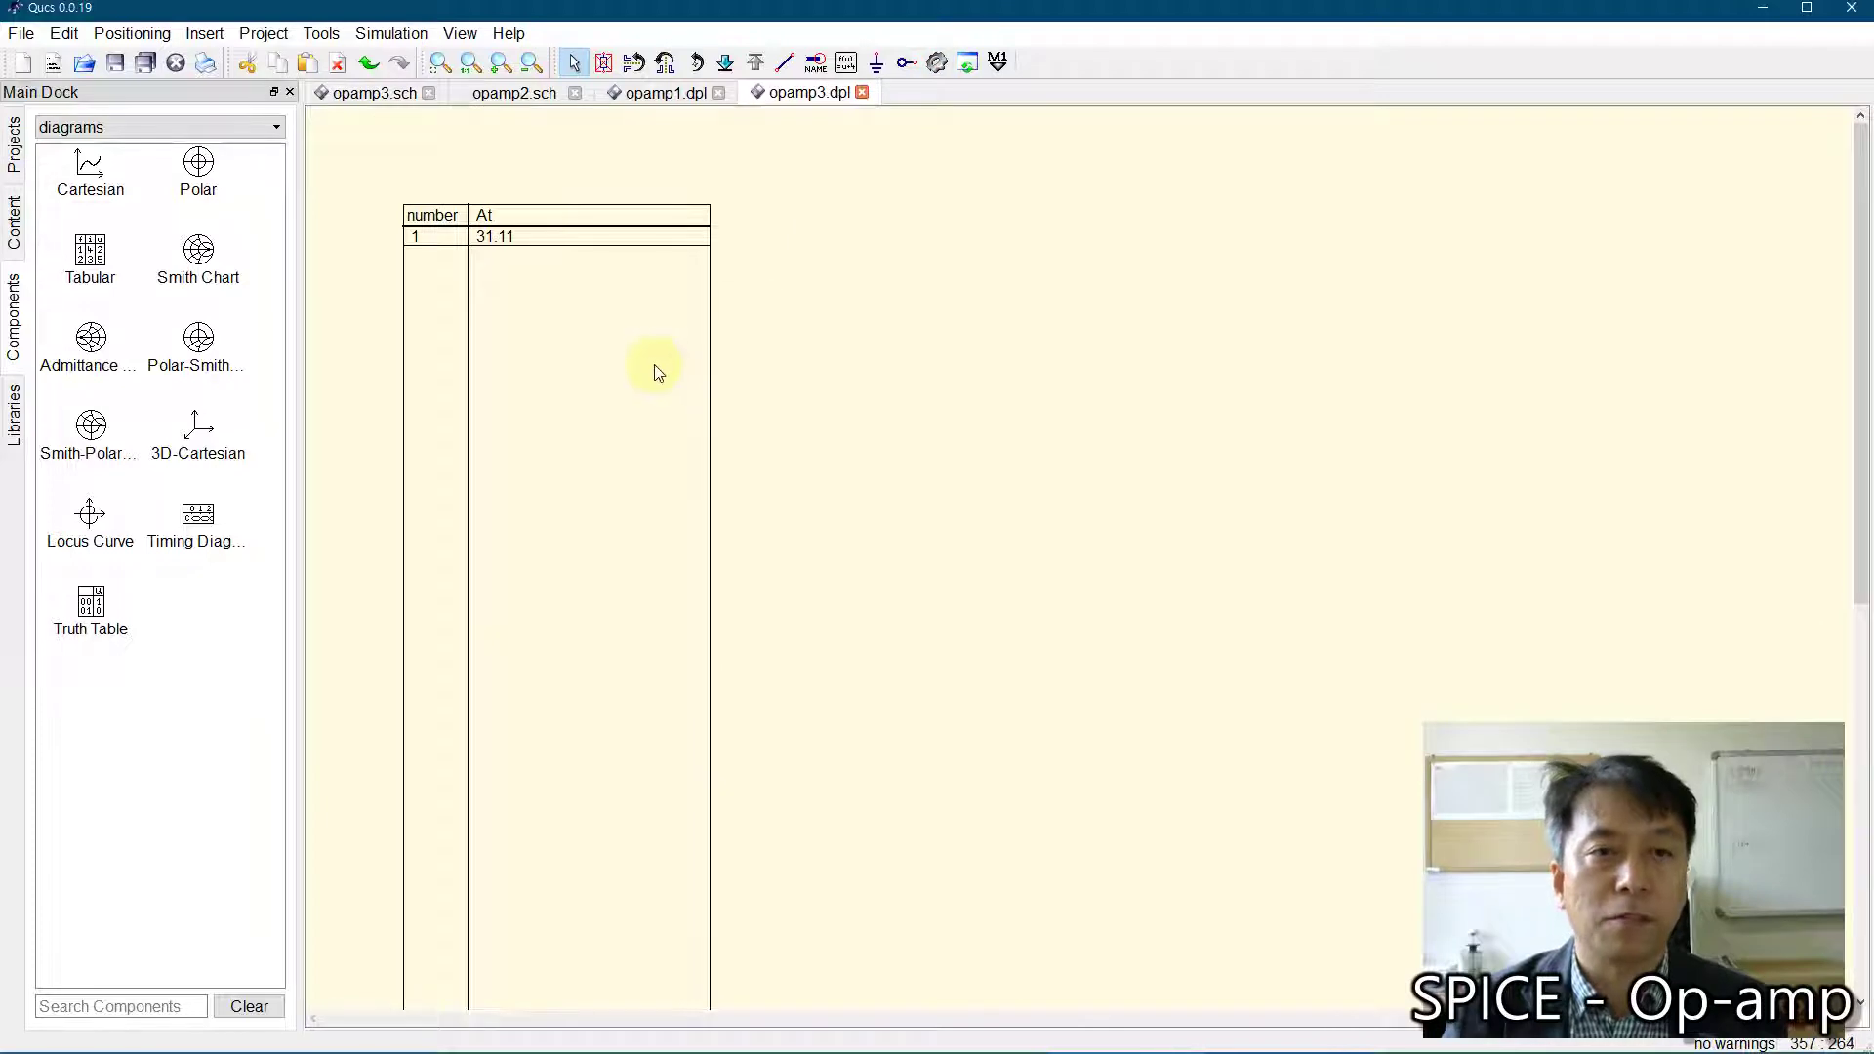
Step: Try 1.2 kOhm for the input resistor R1 and simulate the gain At
{"action": "left_click", "coordinate": [371, 93]}
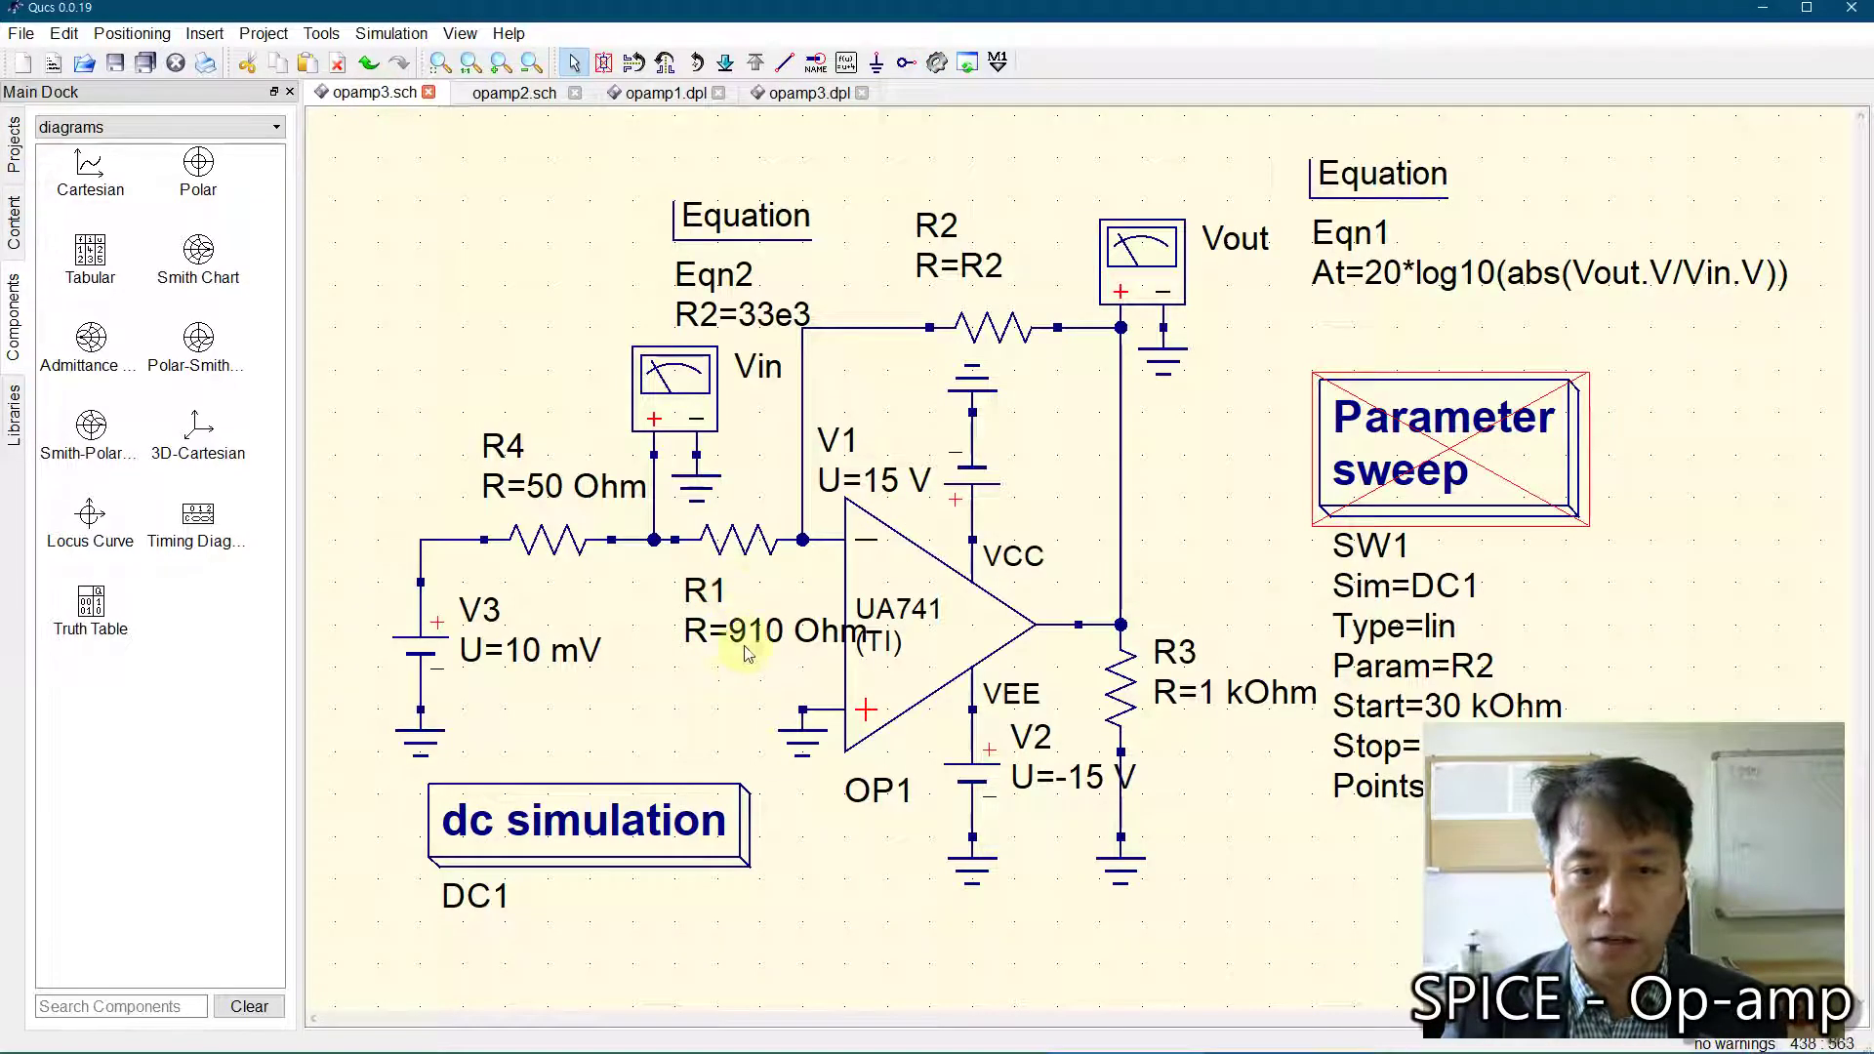
{"action": "double_click", "coordinate": [756, 546]}
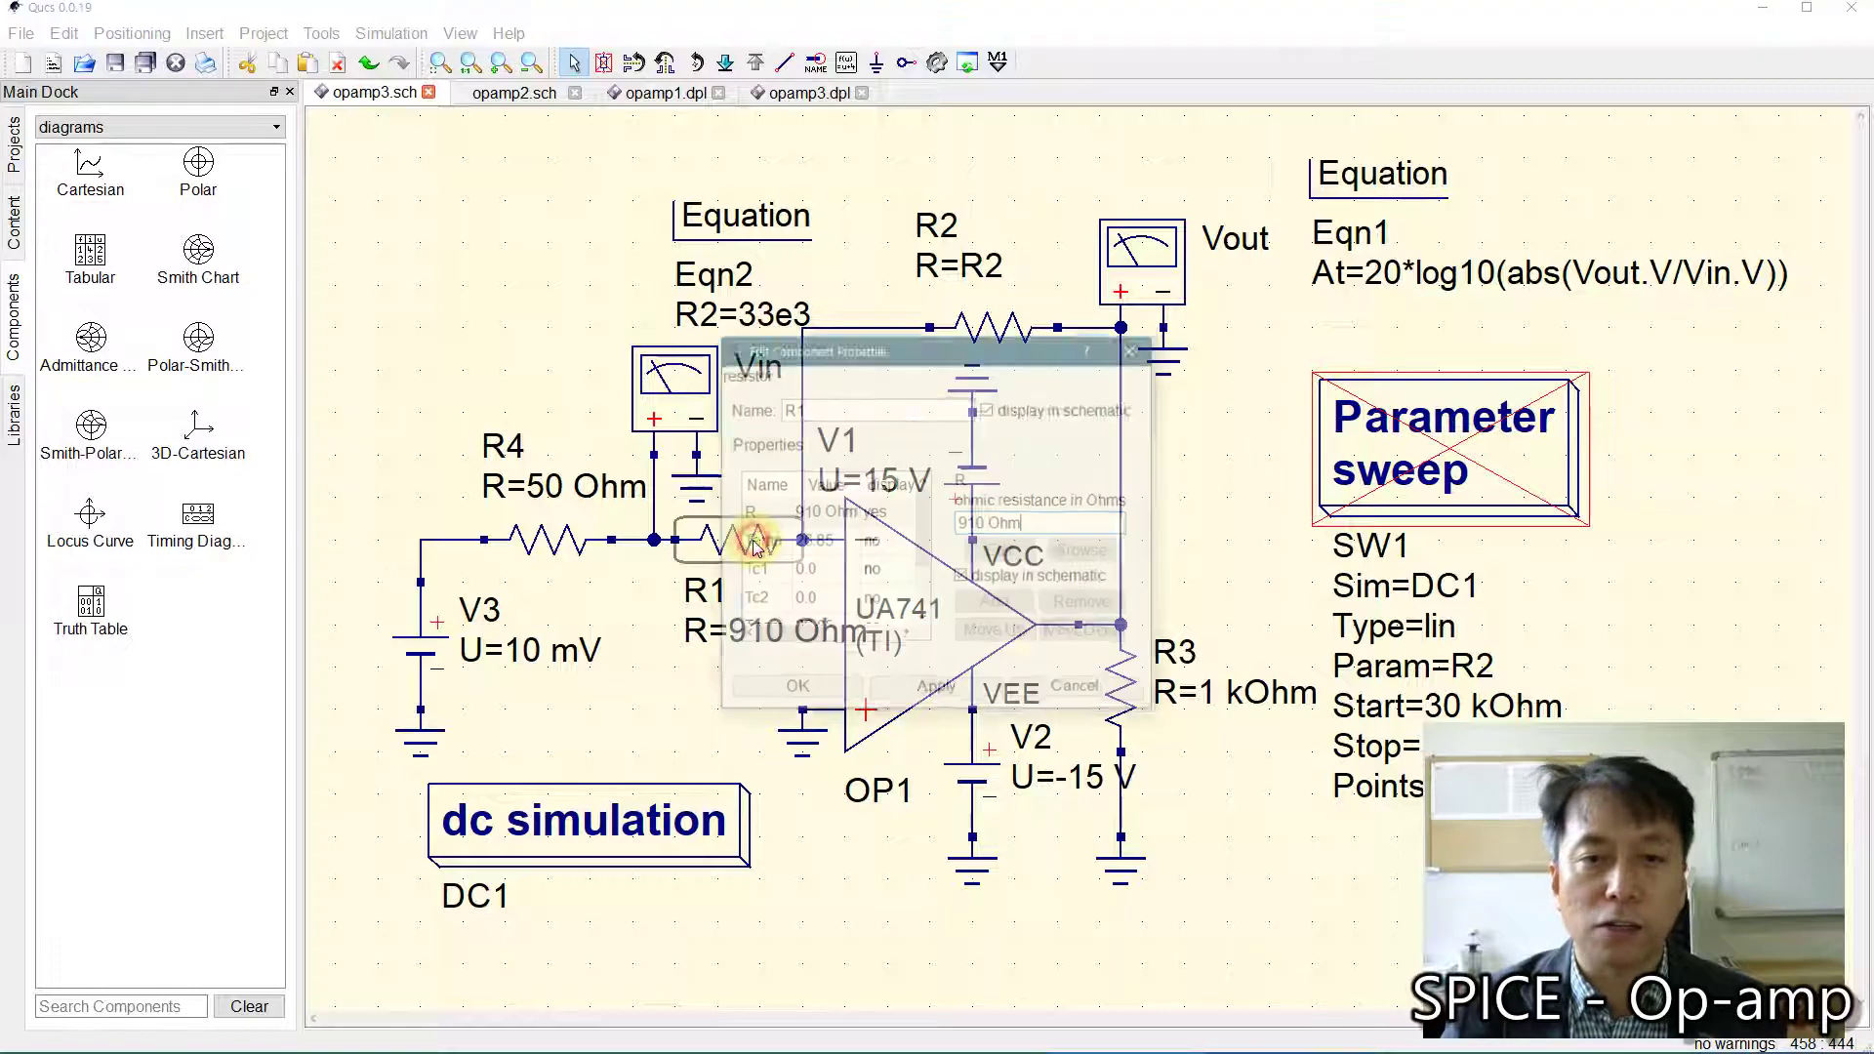
{"action": "double_click", "coordinate": [990, 523]}
{"action": "type", "text": "1.2 "}
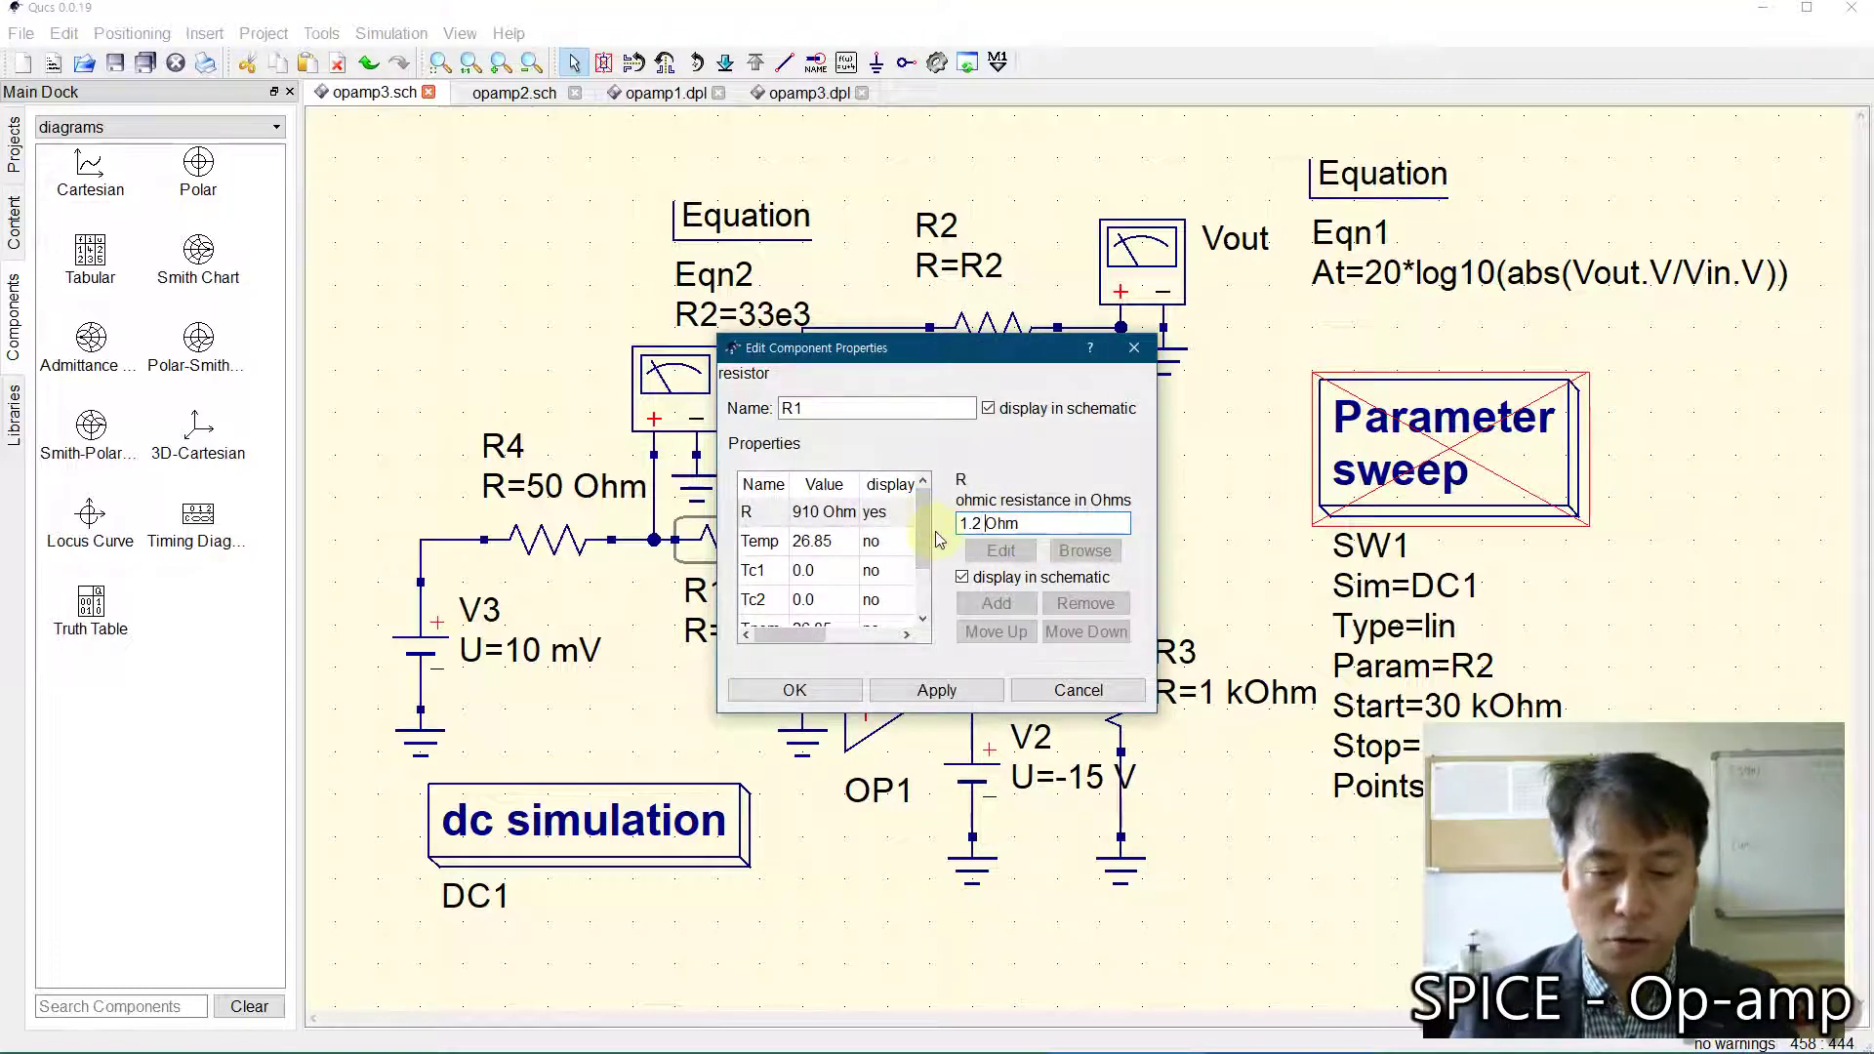
{"action": "type", "text": "k"}
{"action": "left_click", "coordinate": [786, 688]}
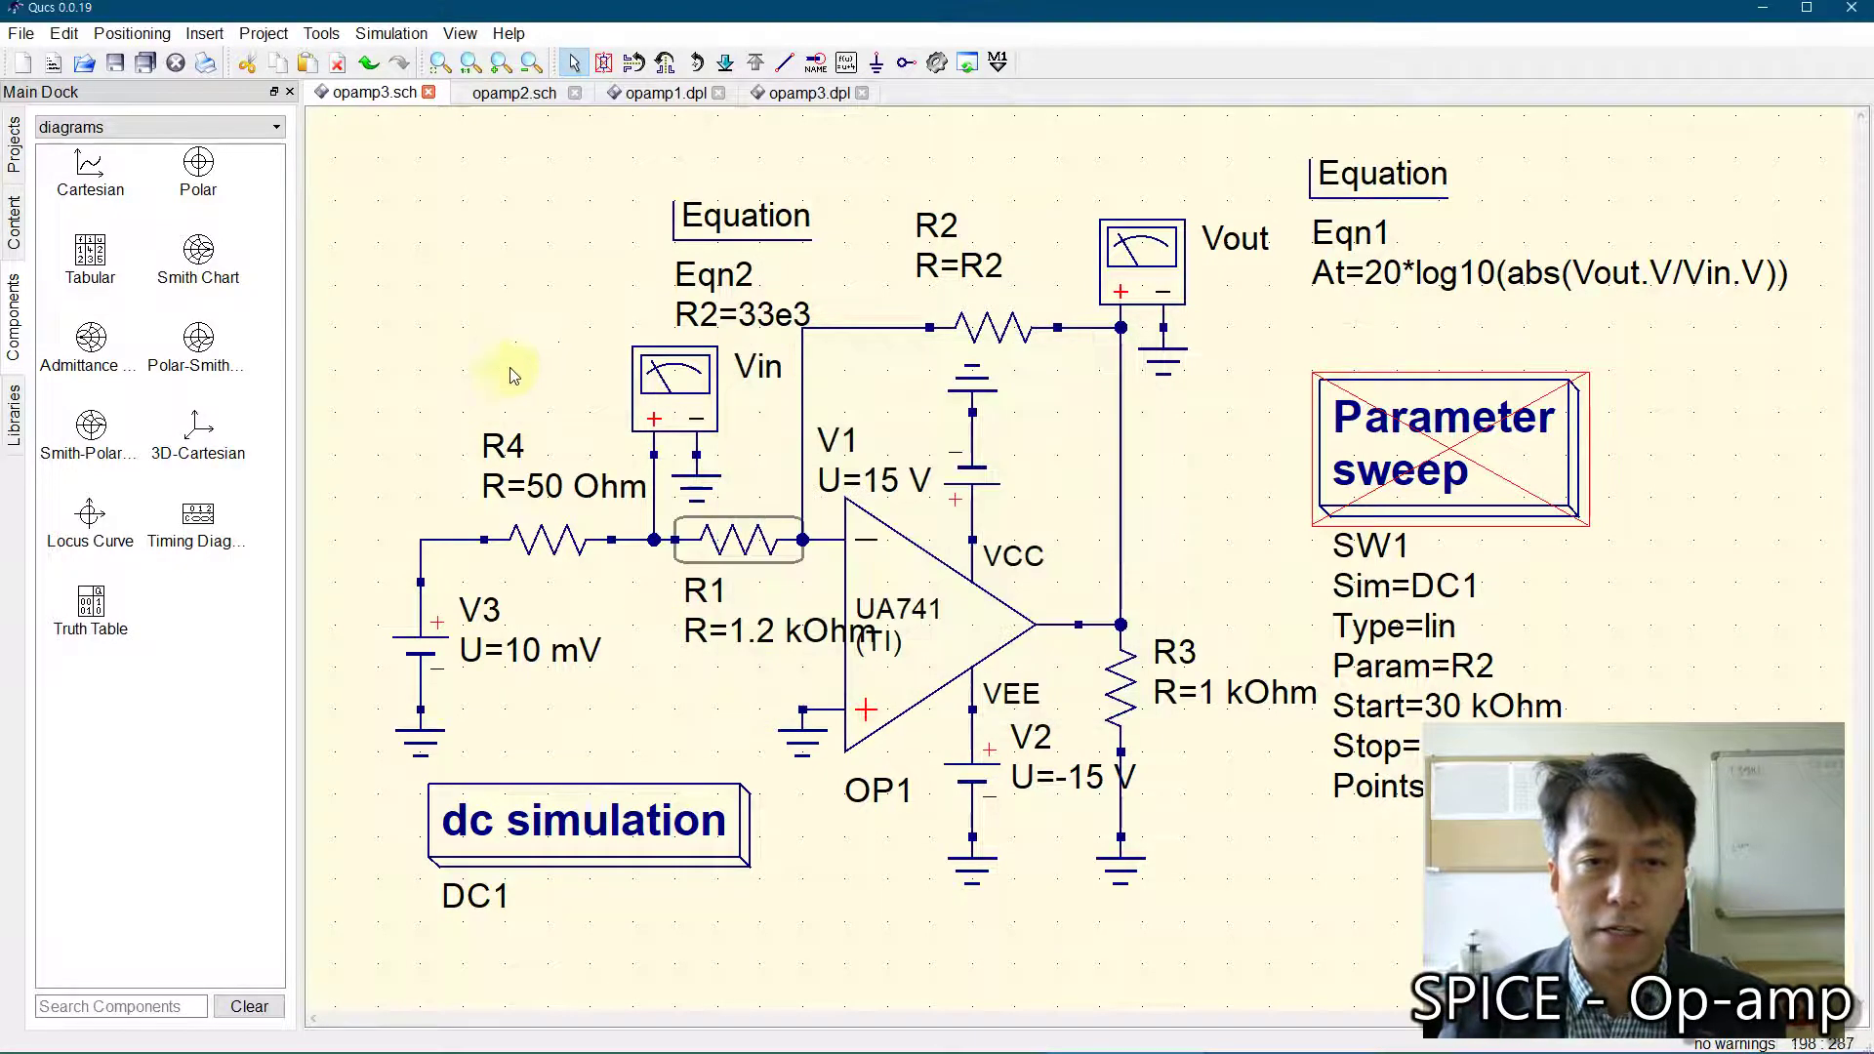
{"action": "left_click", "coordinate": [937, 62]}
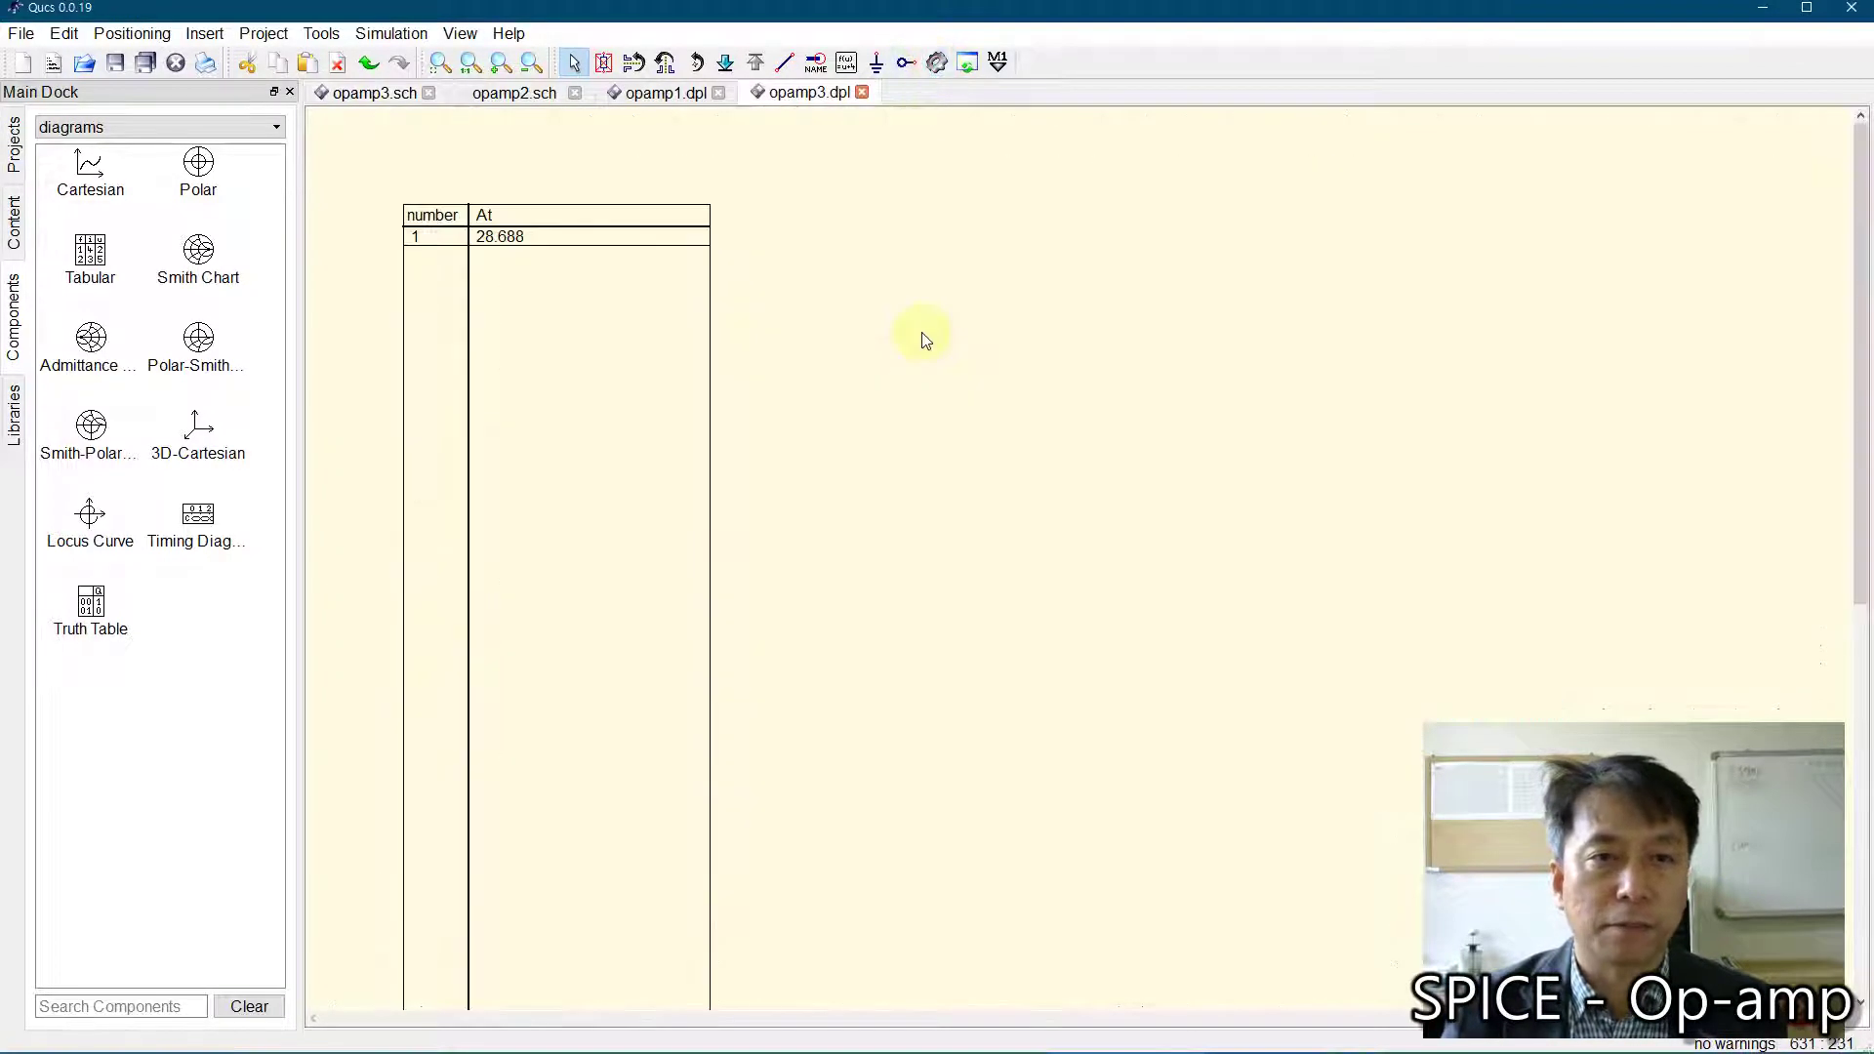
Step: Set R1 to 1.1 kOhm, simulate the gain At, and return to the opamp3 schematic
{"action": "left_click", "coordinate": [363, 93]}
{"action": "double_click", "coordinate": [742, 540]}
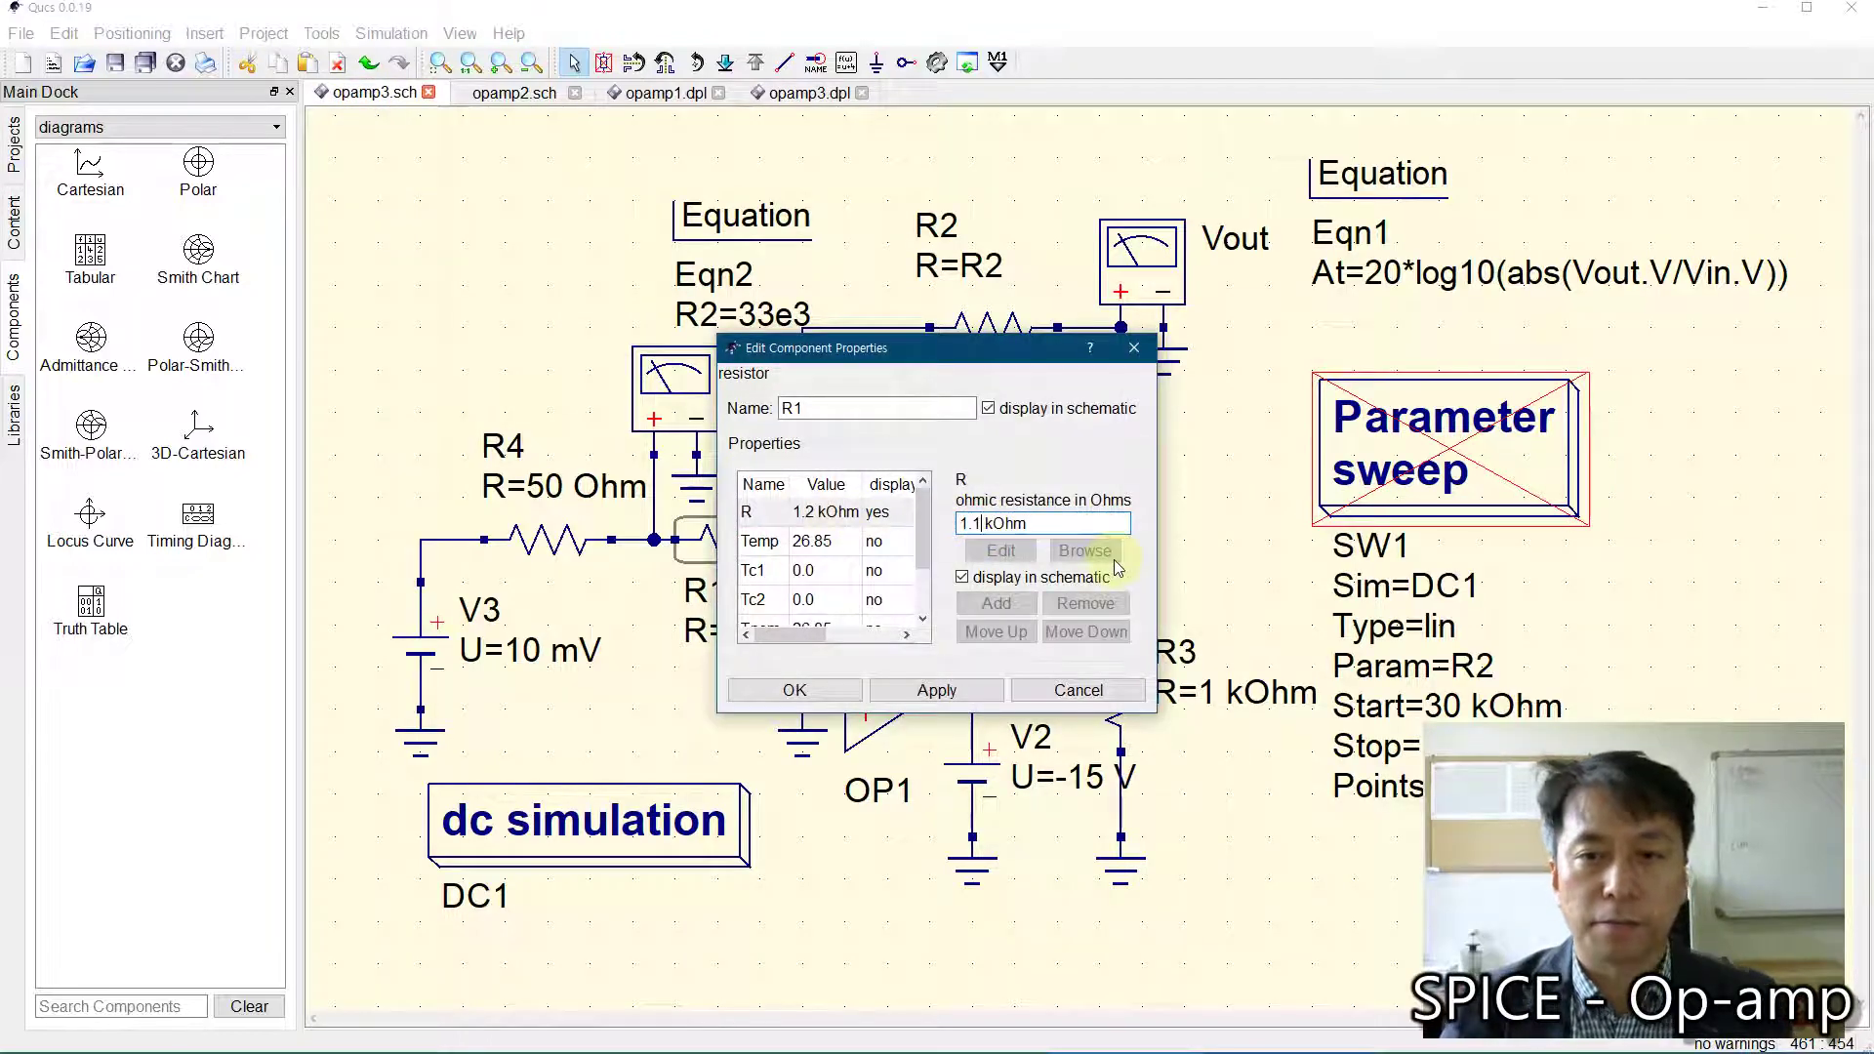
{"action": "left_click", "coordinate": [795, 690]}
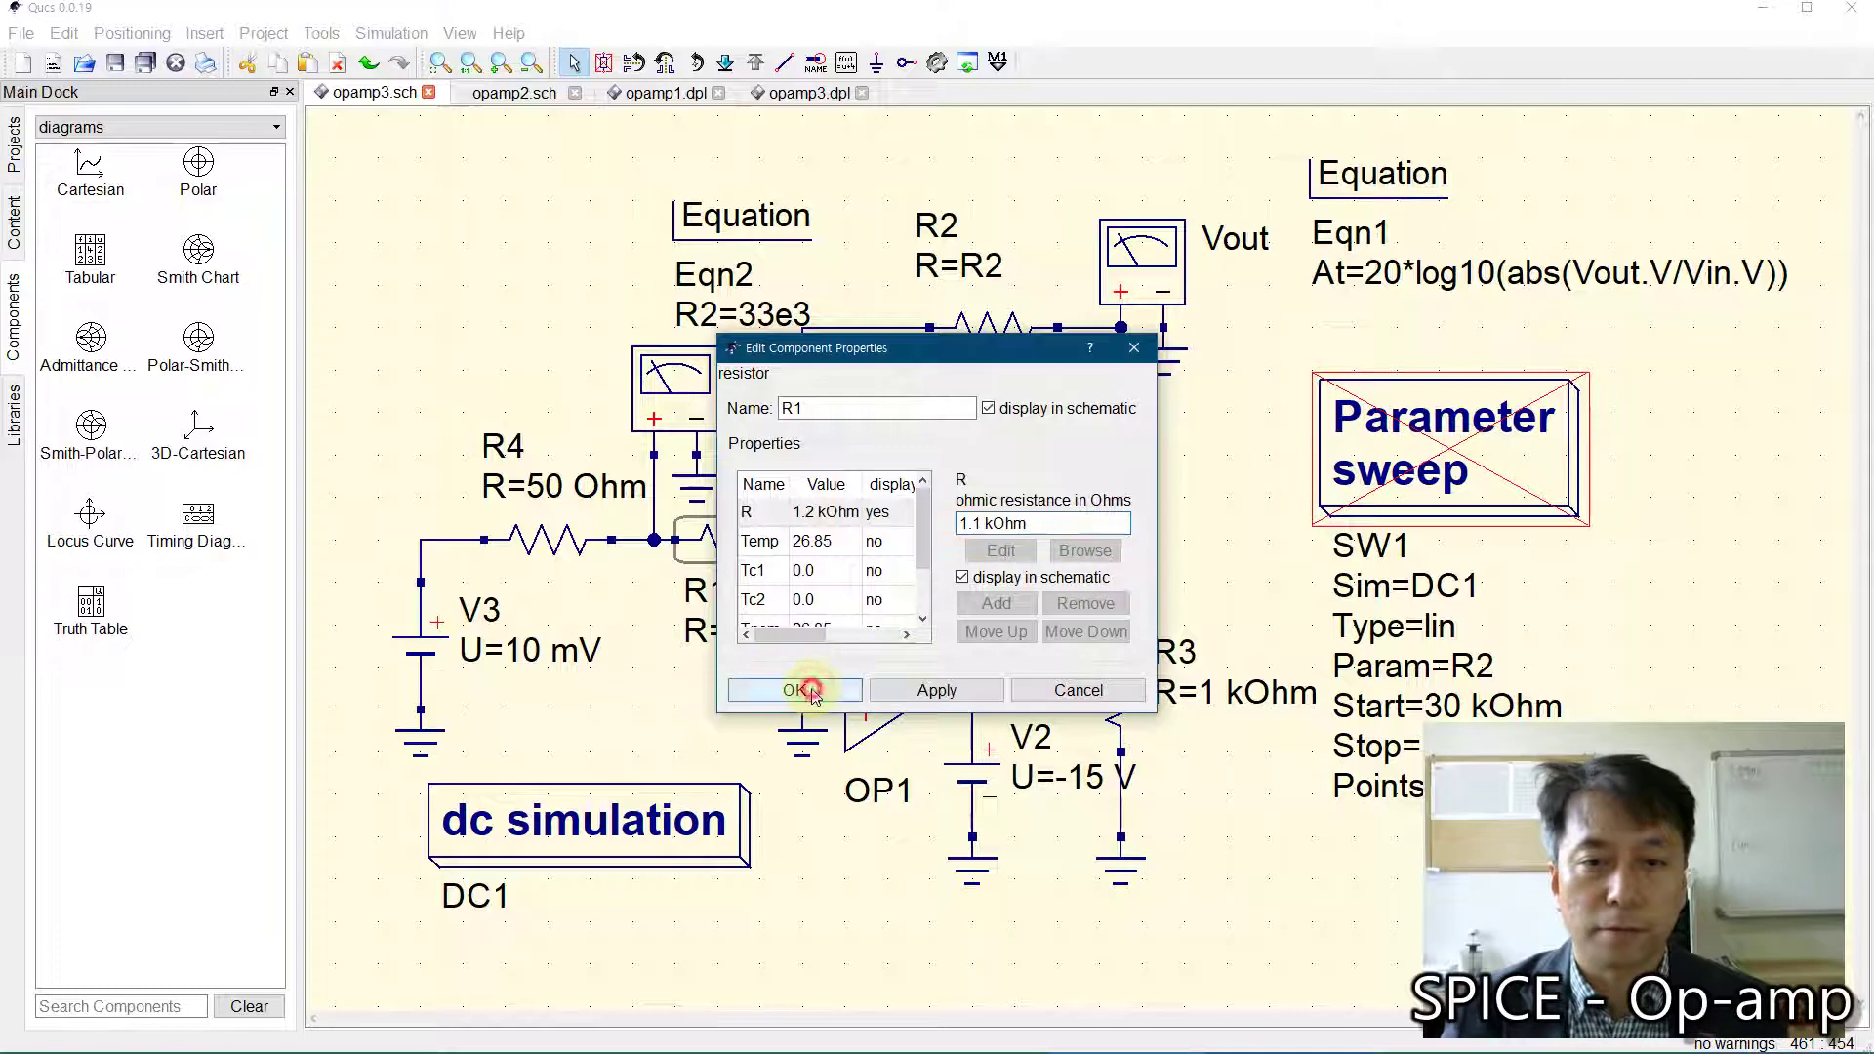
{"action": "left_click", "coordinate": [935, 64]}
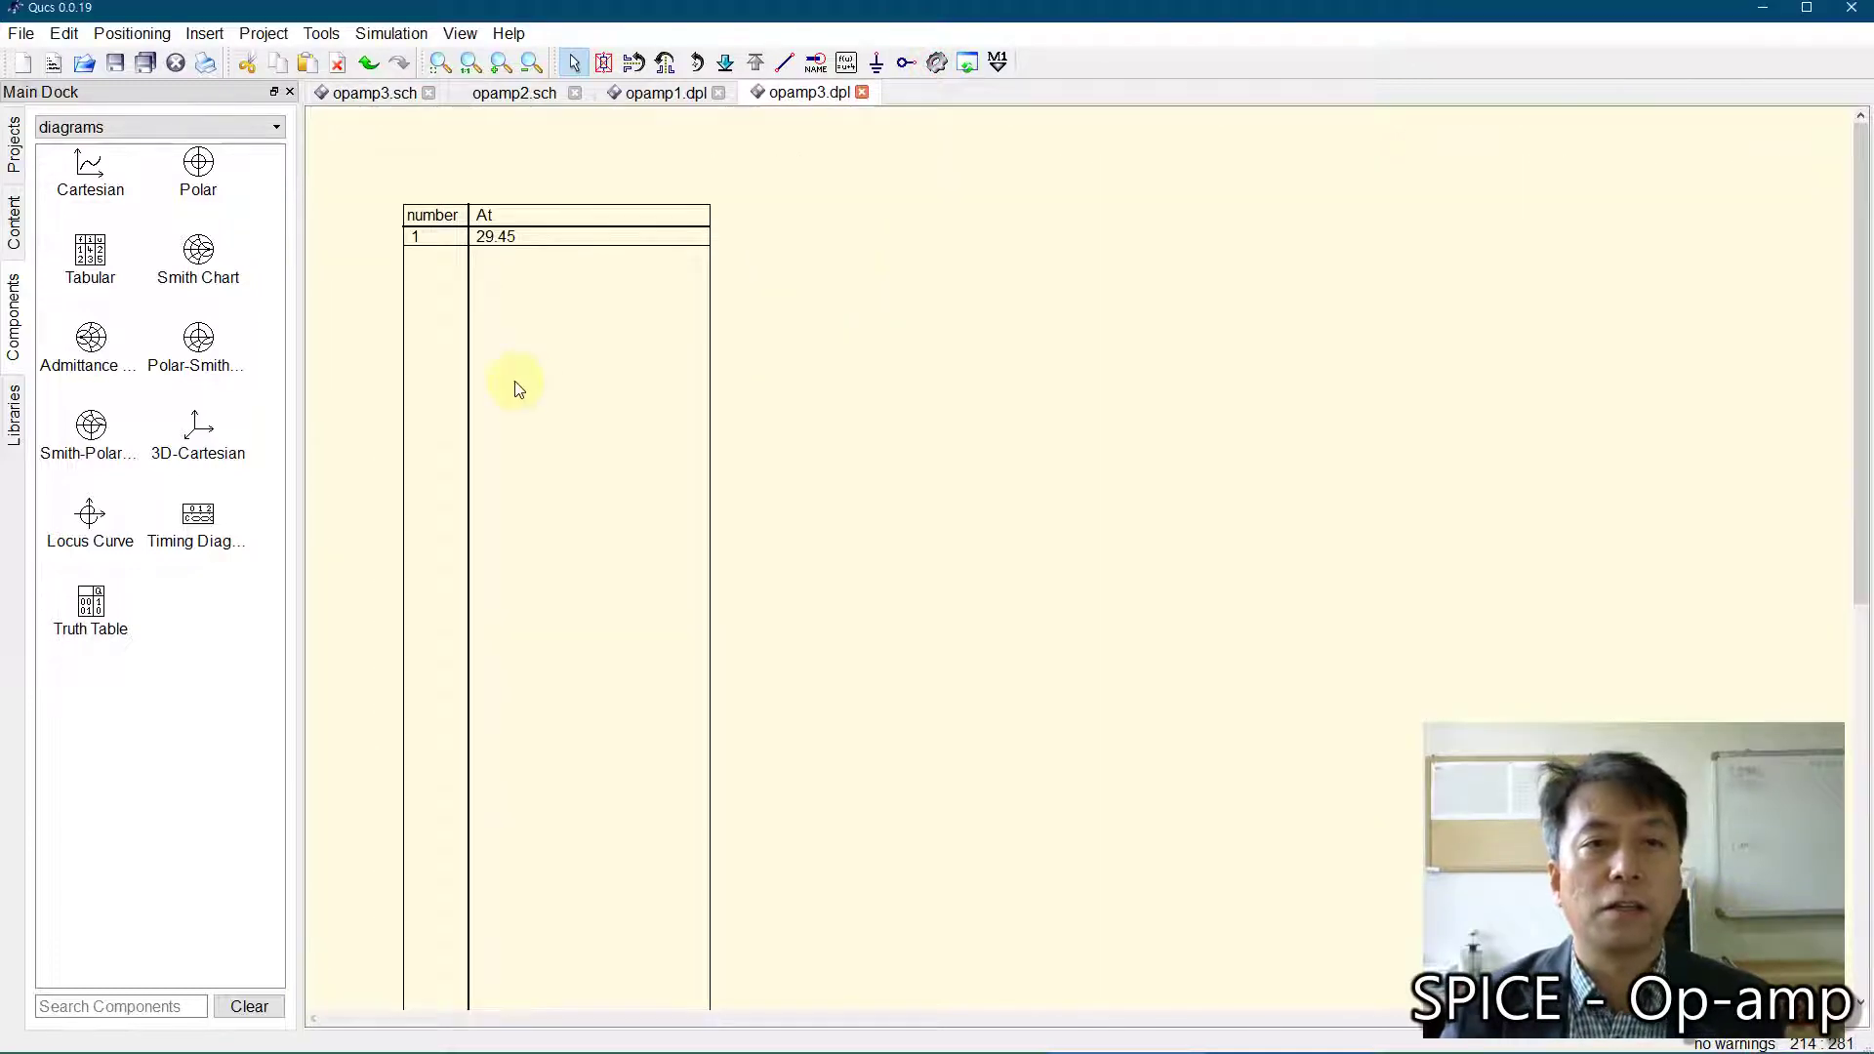
{"action": "left_click", "coordinate": [361, 98]}
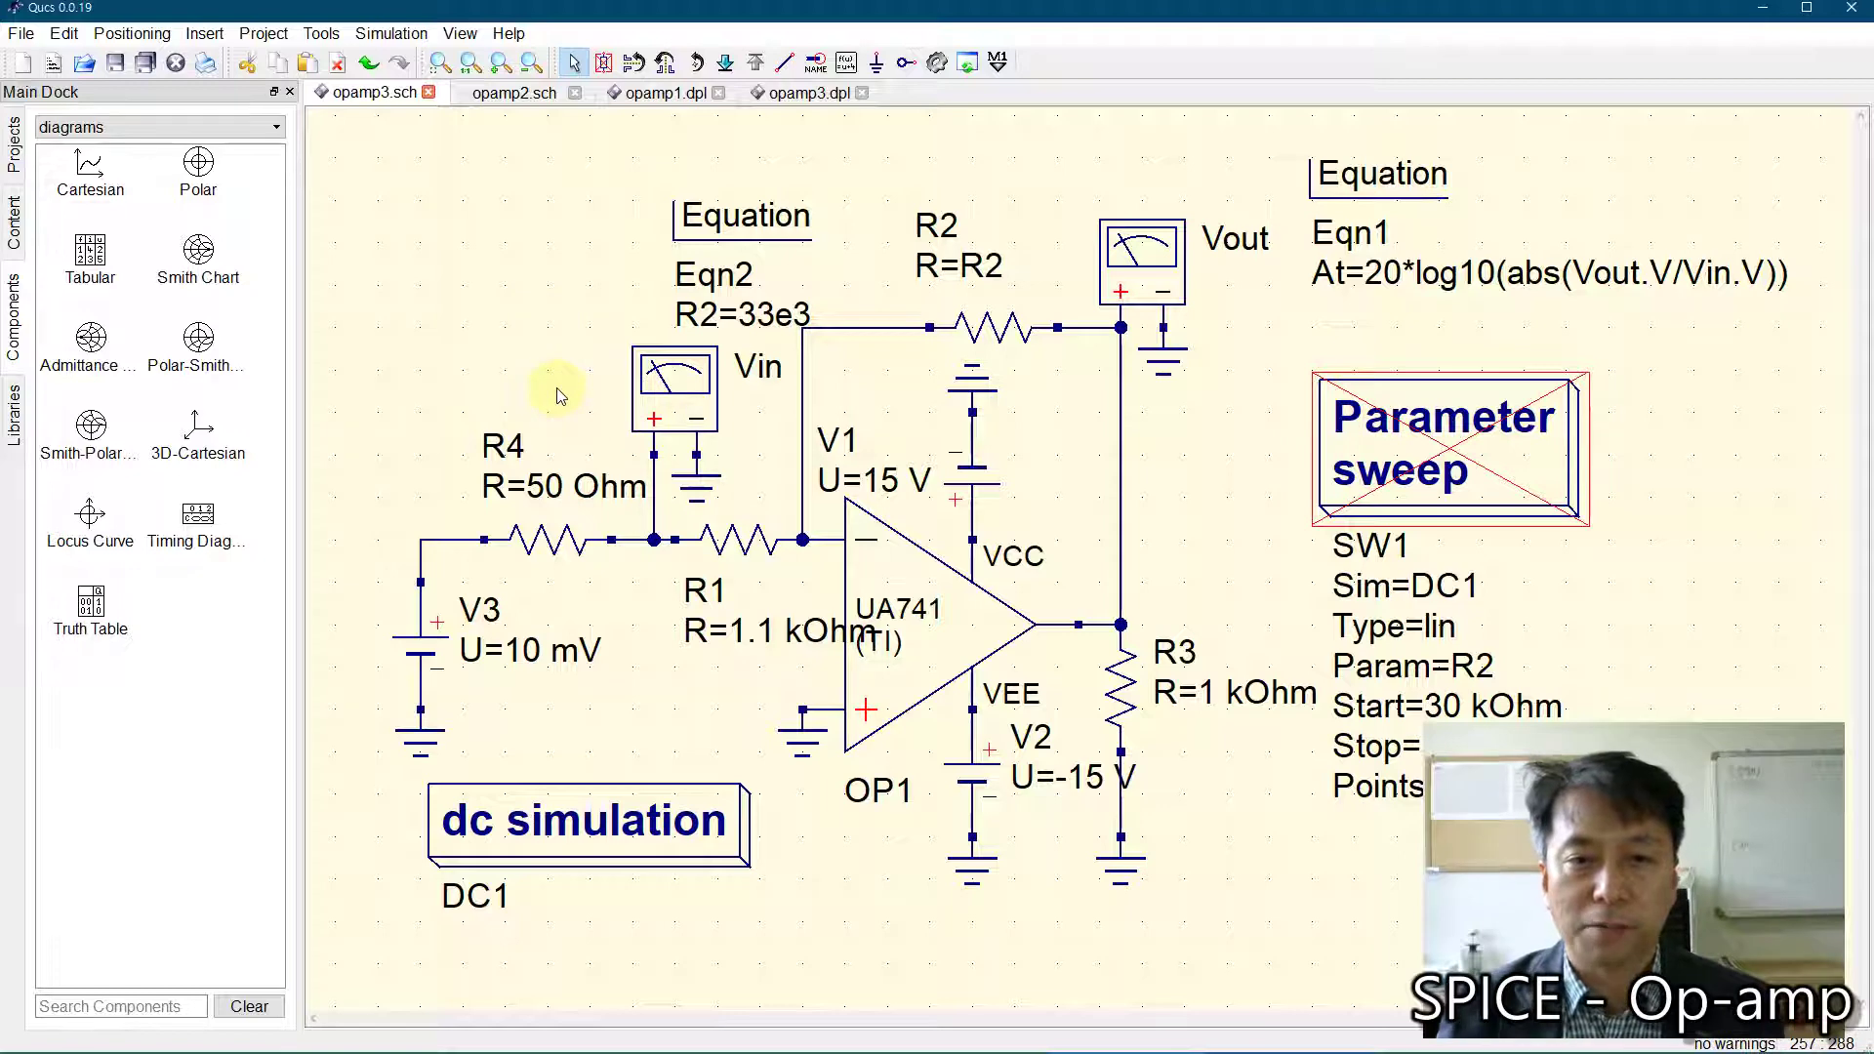
{"action": "scroll", "coordinate": [559, 395], "scroll_direction": "down", "scroll_amount": 2}
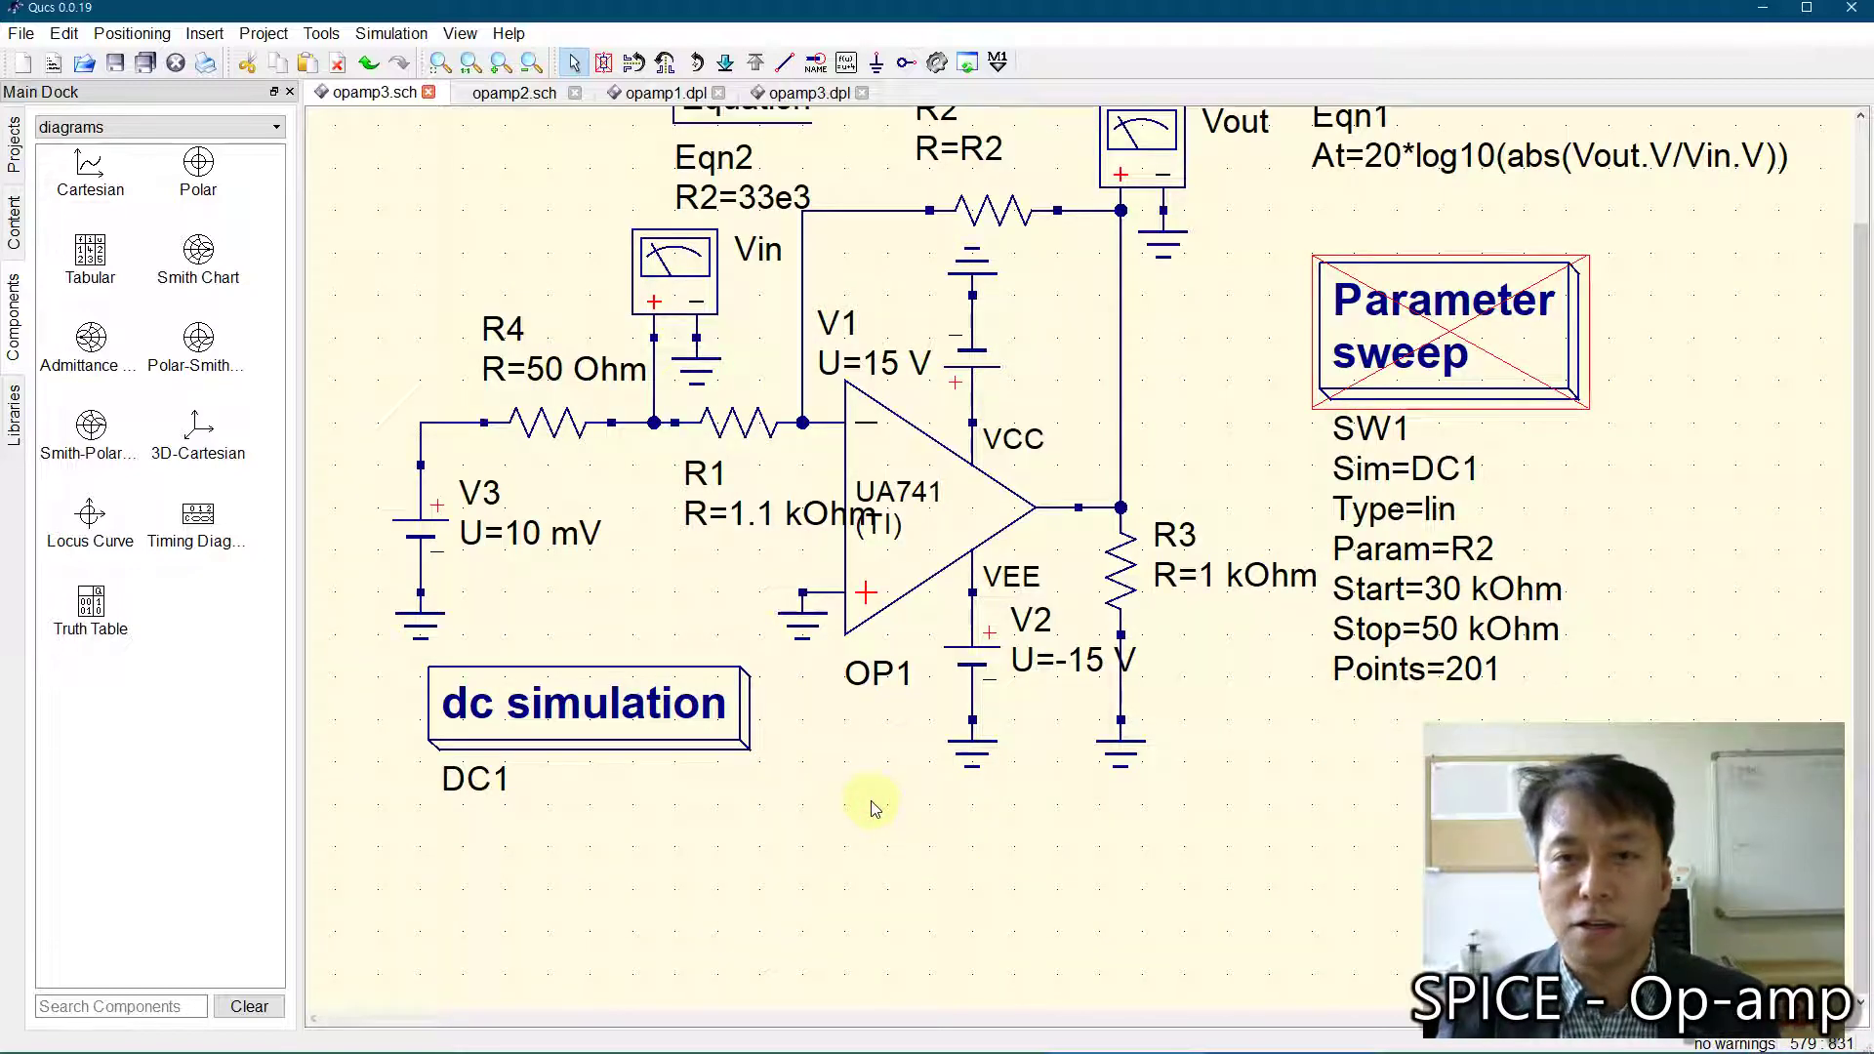
Step: Replace the dc input source V3 with an ac voltage source of 10 mV peak voltage
{"action": "scroll", "coordinate": [873, 808], "scroll_direction": "up", "scroll_amount": 1}
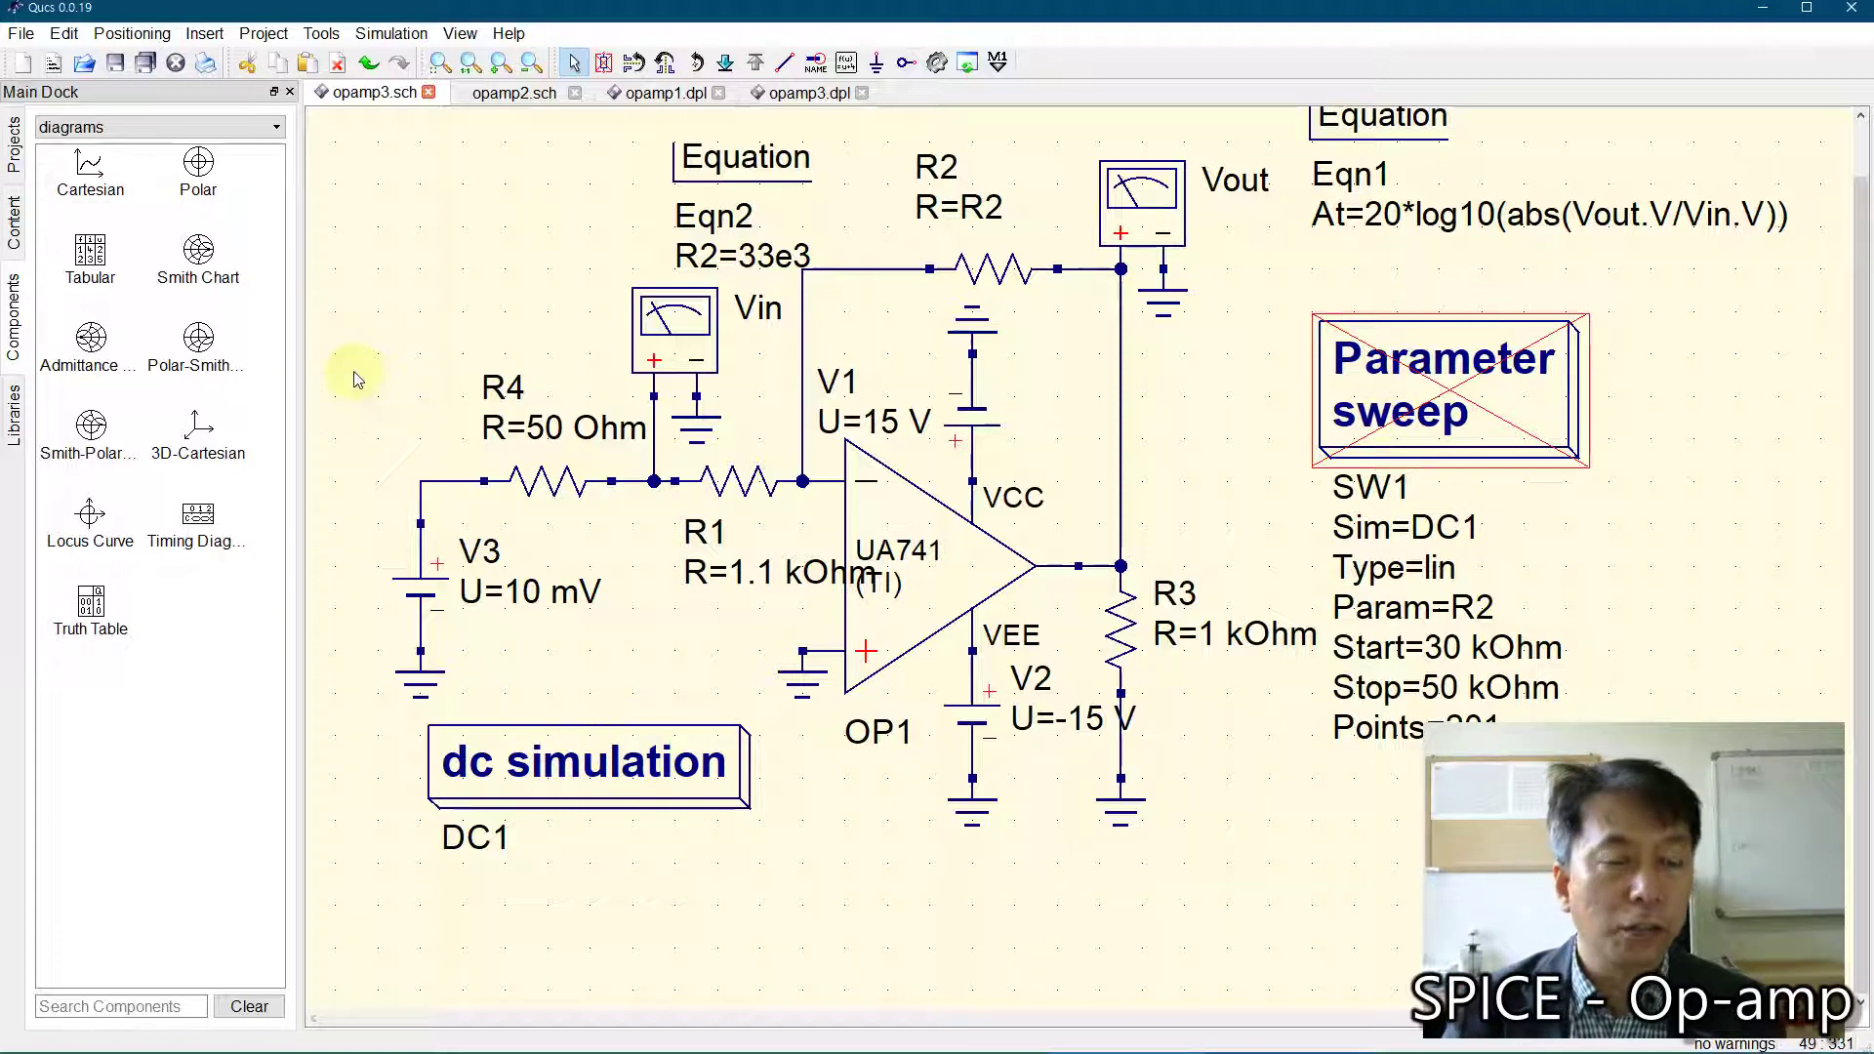
{"action": "scroll", "coordinate": [356, 379], "scroll_direction": "up", "scroll_amount": 1}
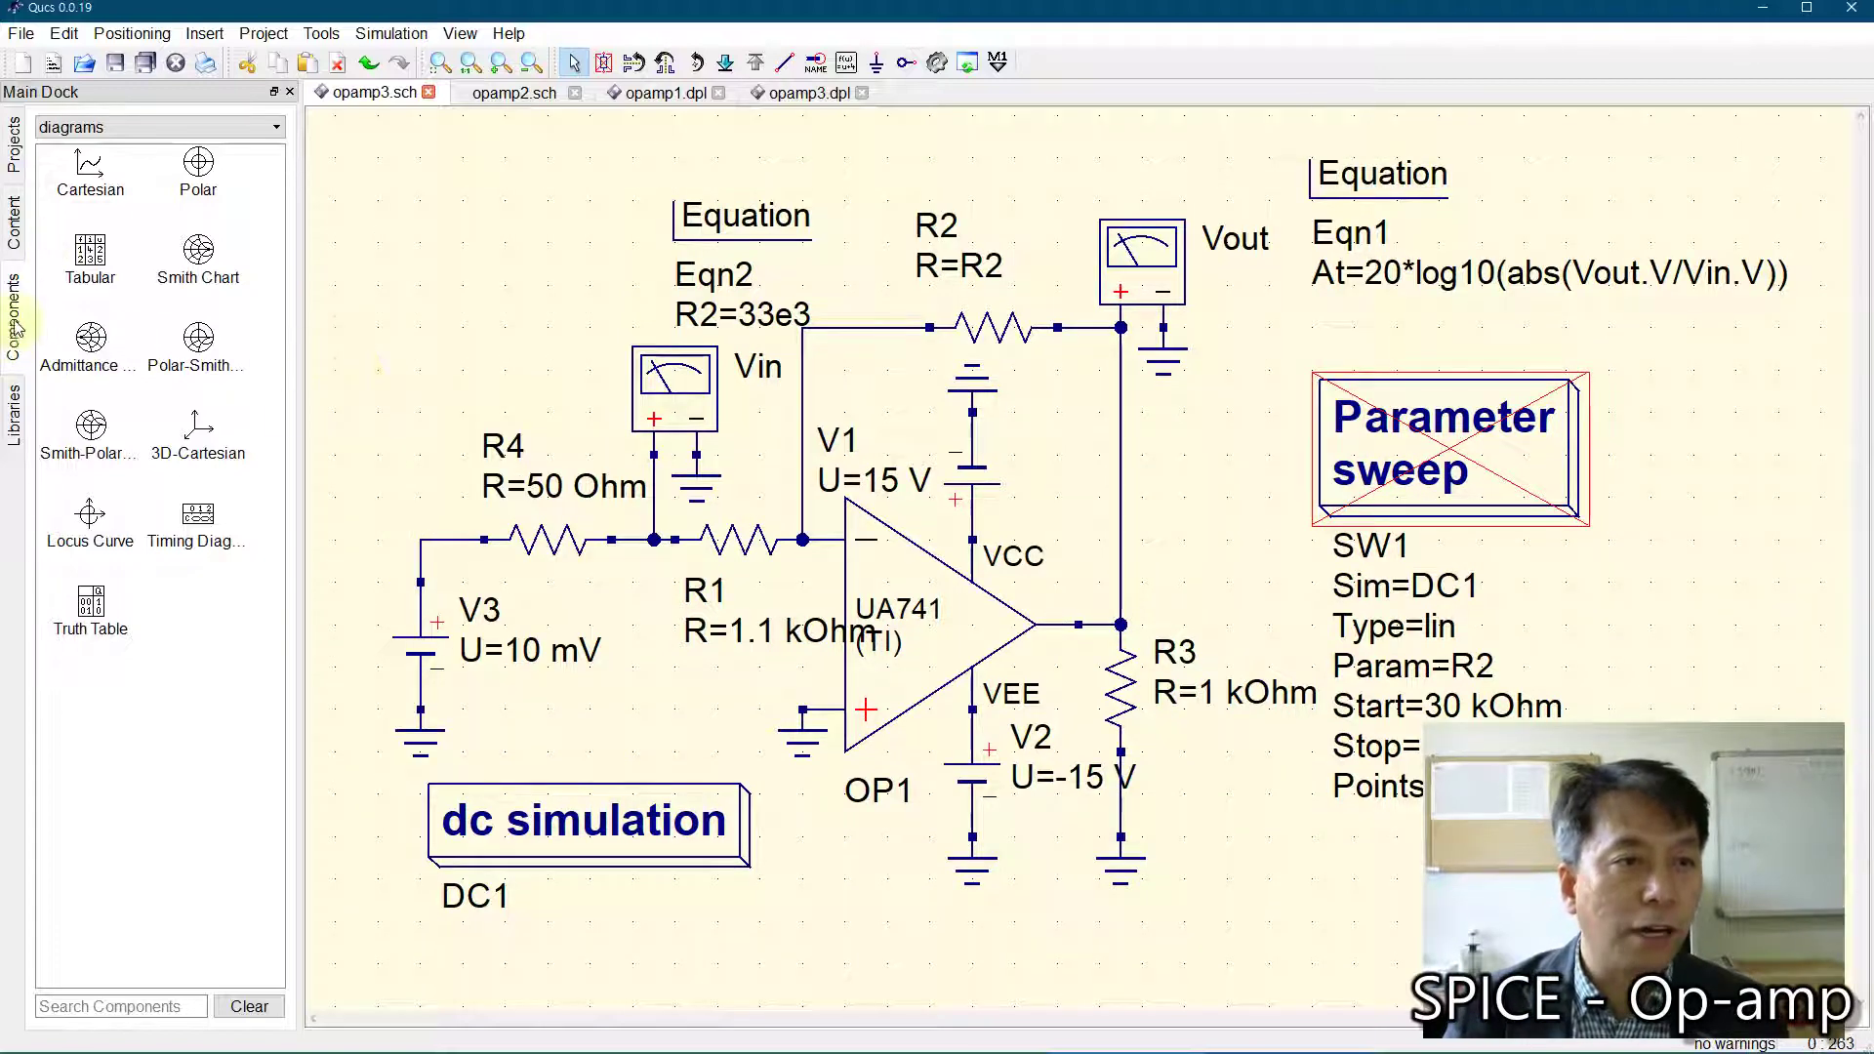
{"action": "left_click", "coordinate": [419, 636]}
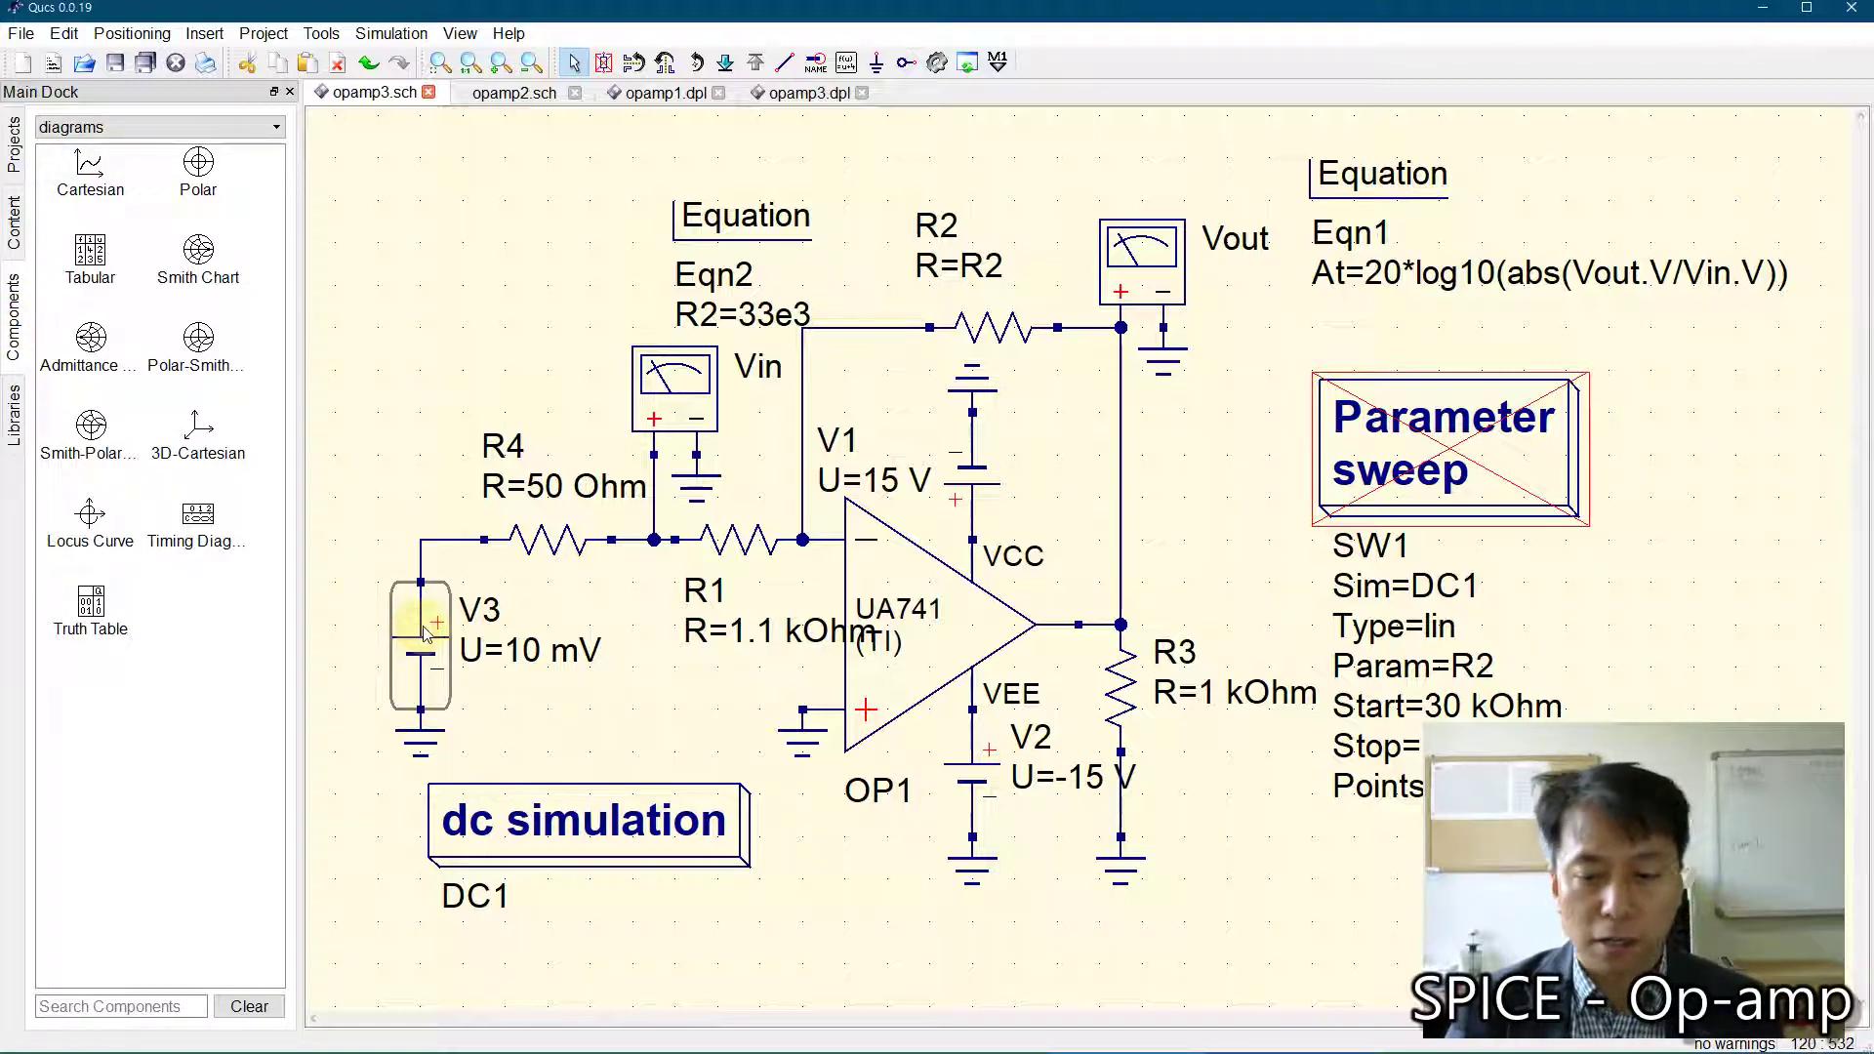
{"action": "key", "text": "Delete"}
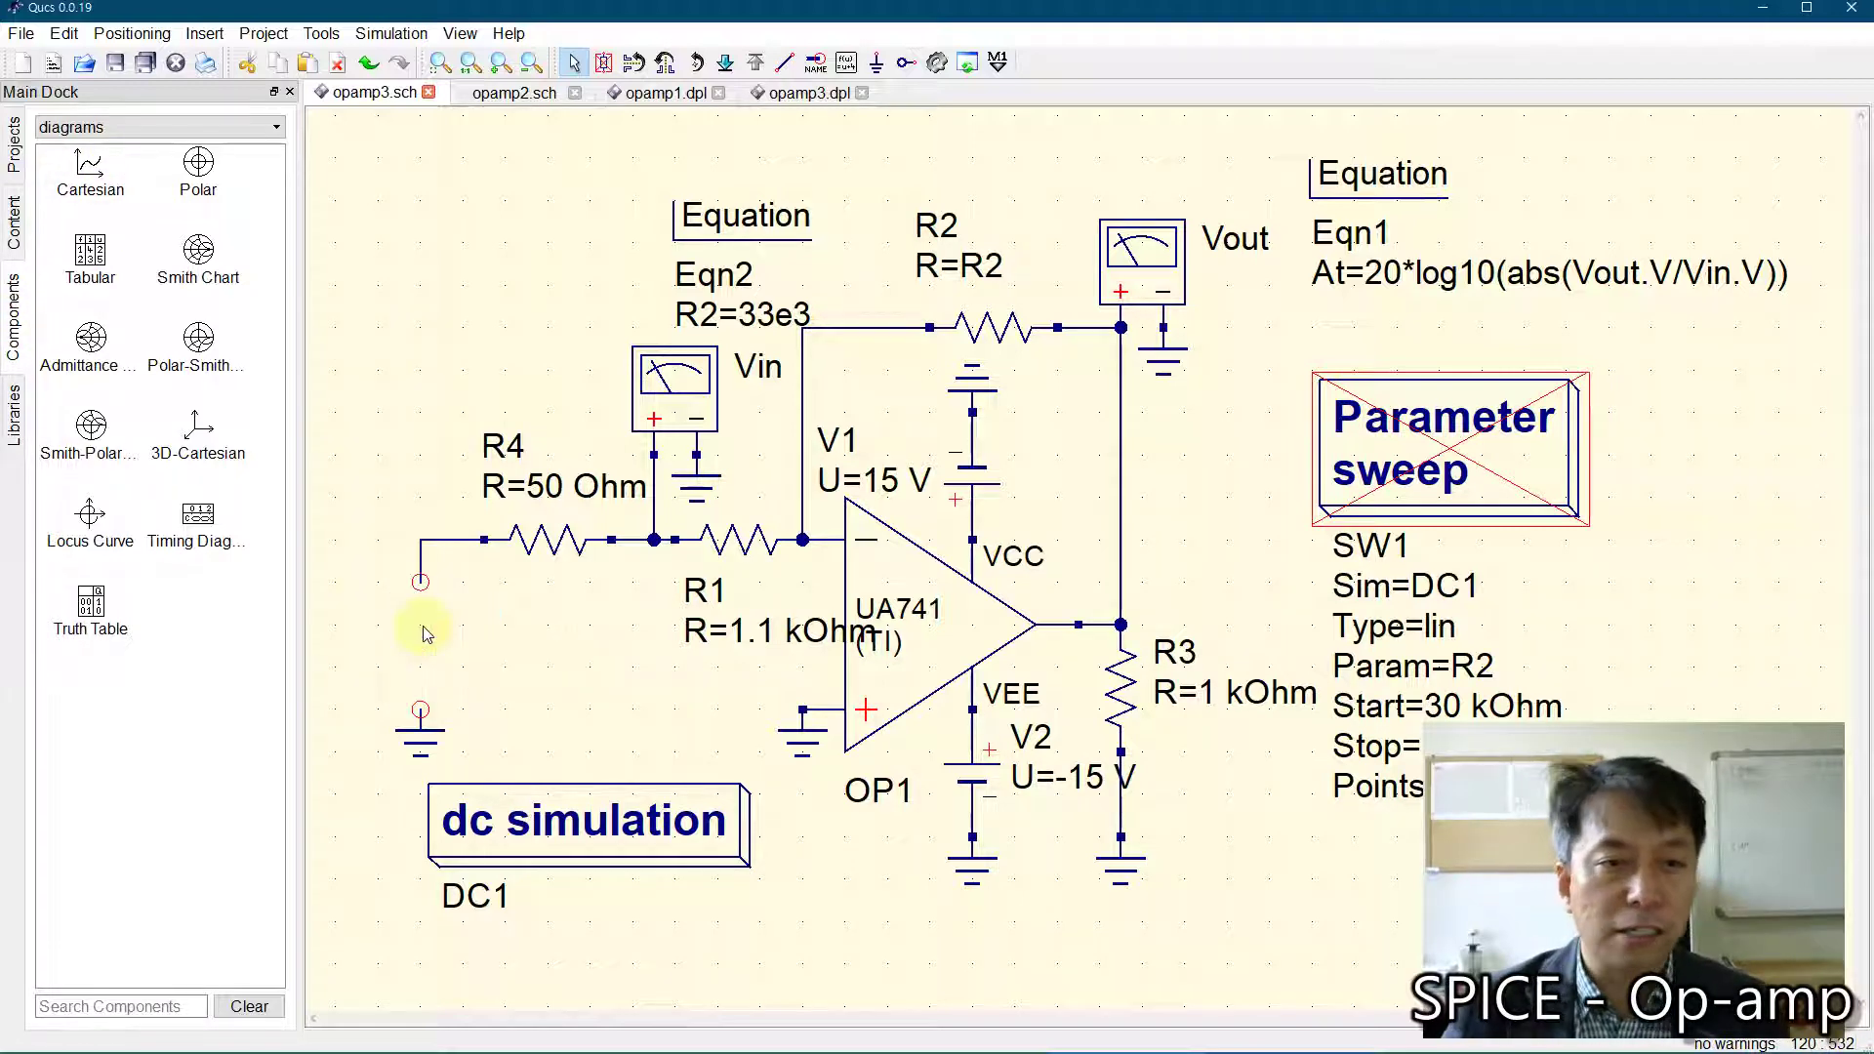
{"action": "left_click", "coordinate": [86, 130]}
{"action": "left_click", "coordinate": [83, 164]}
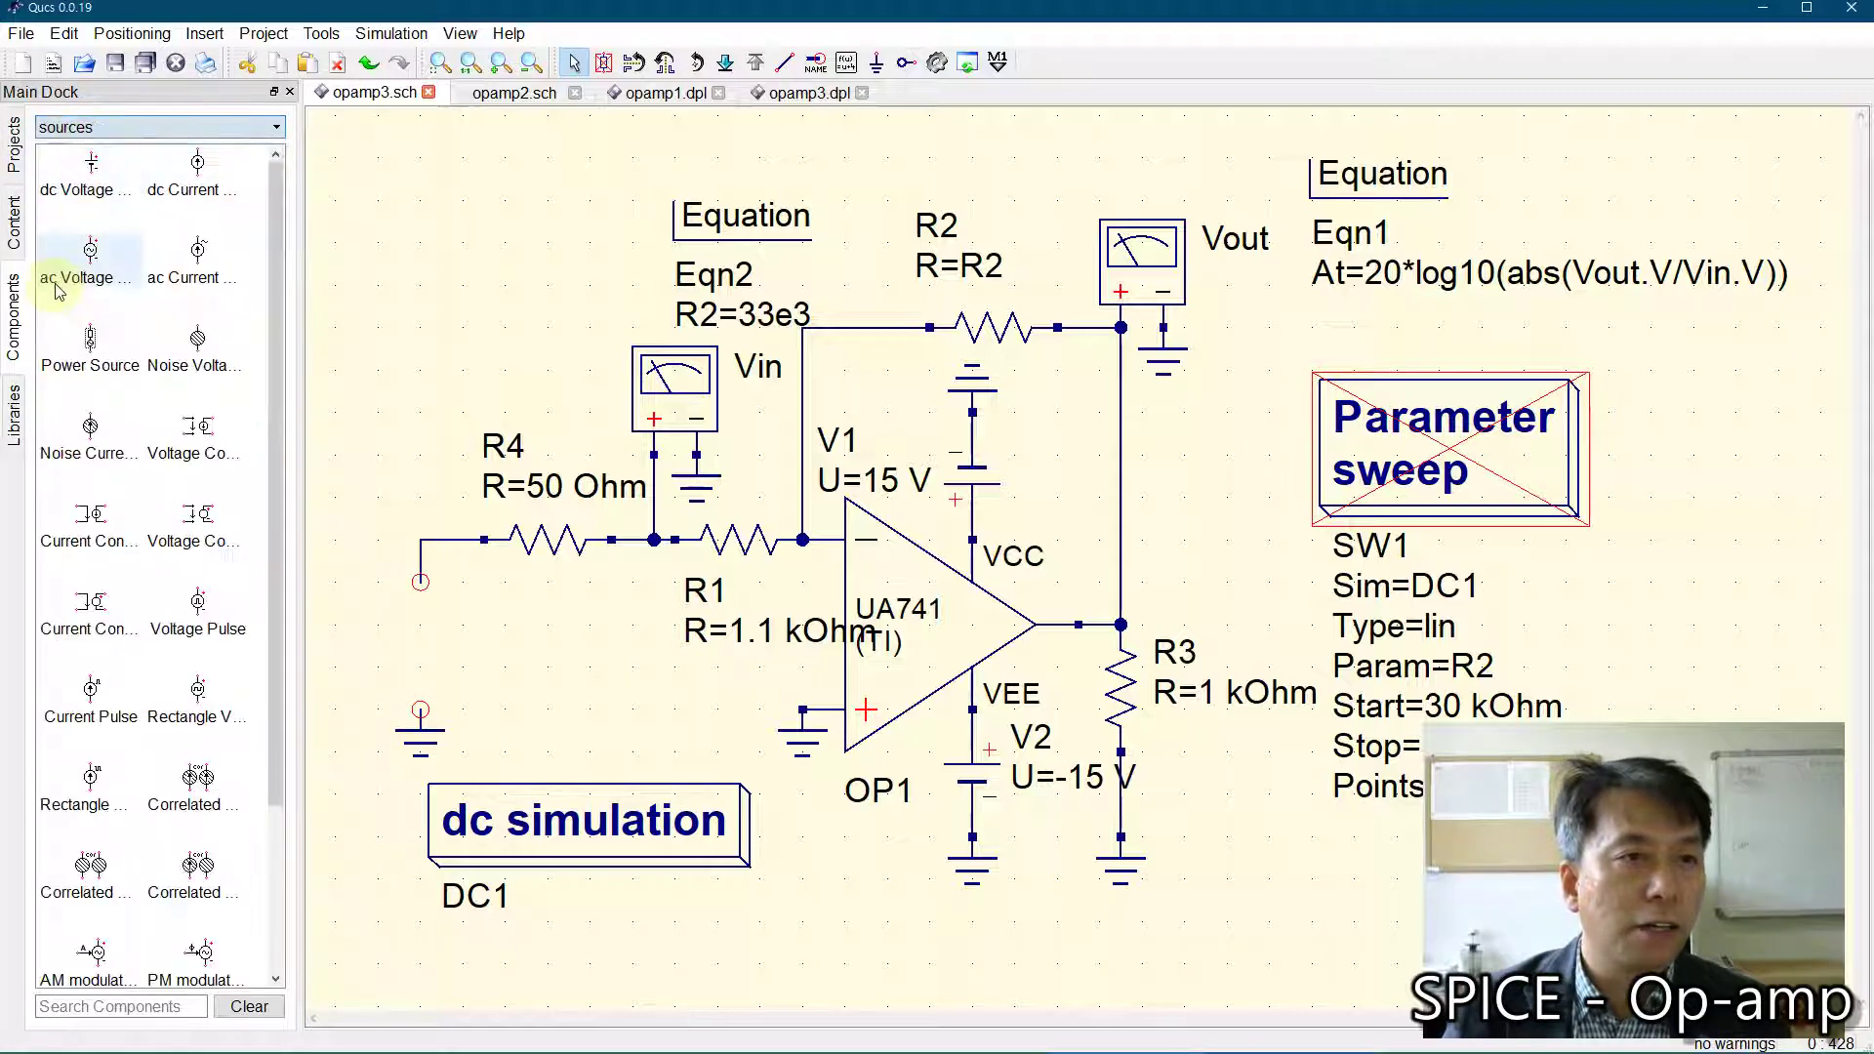
{"action": "left_click", "coordinate": [90, 256]}
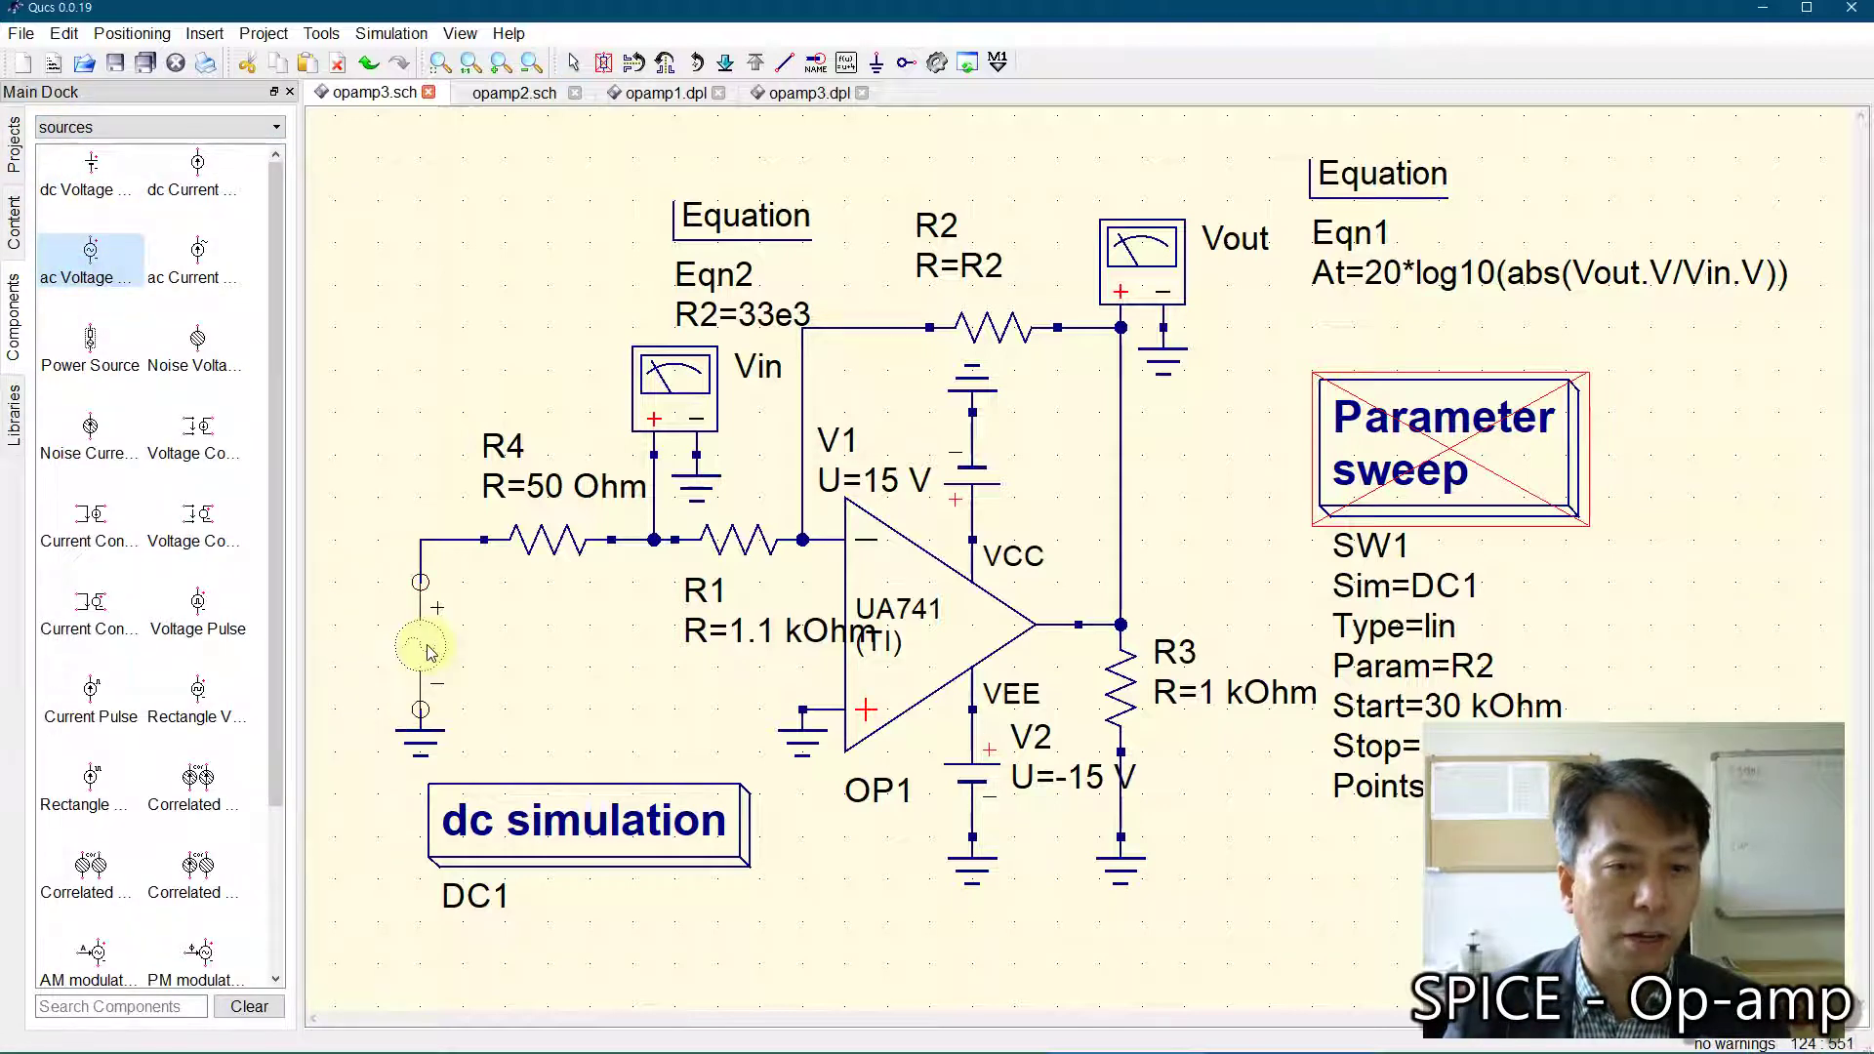
{"action": "left_click", "coordinate": [420, 645]}
{"action": "key", "text": "Escape"}
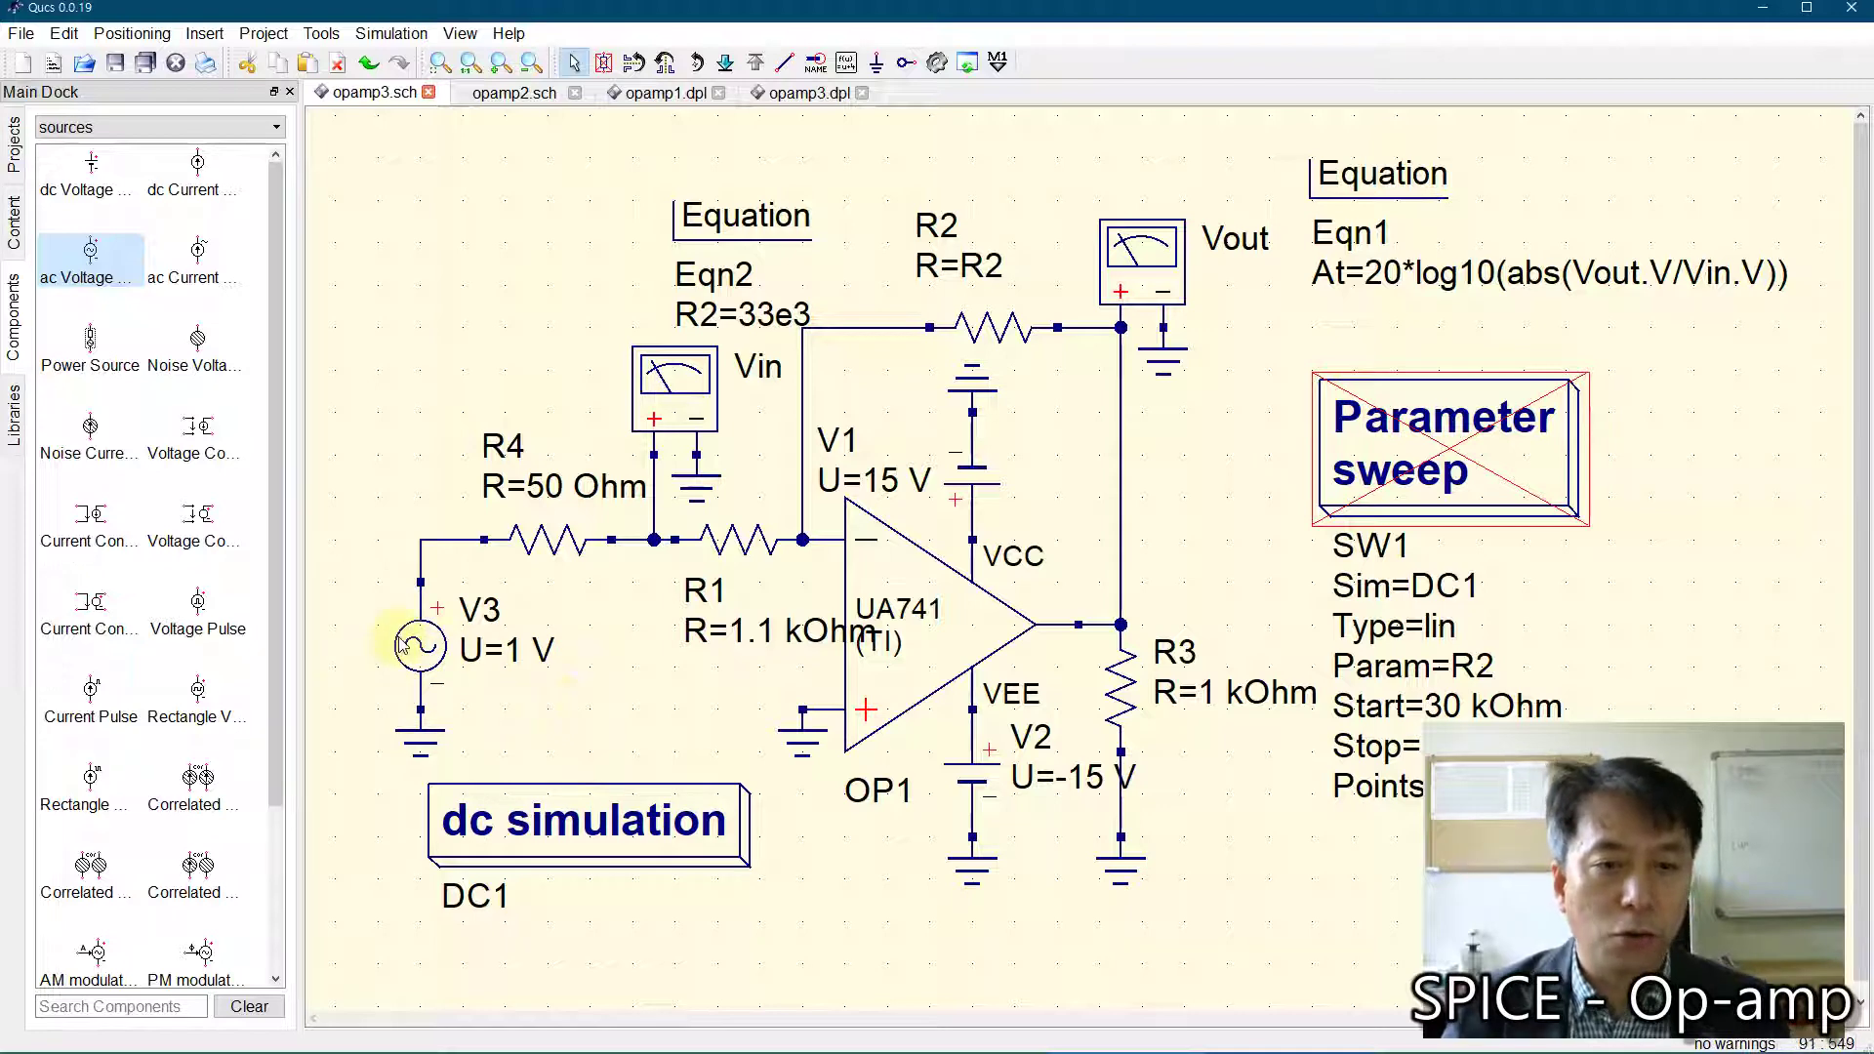
{"action": "double_click", "coordinate": [420, 644]}
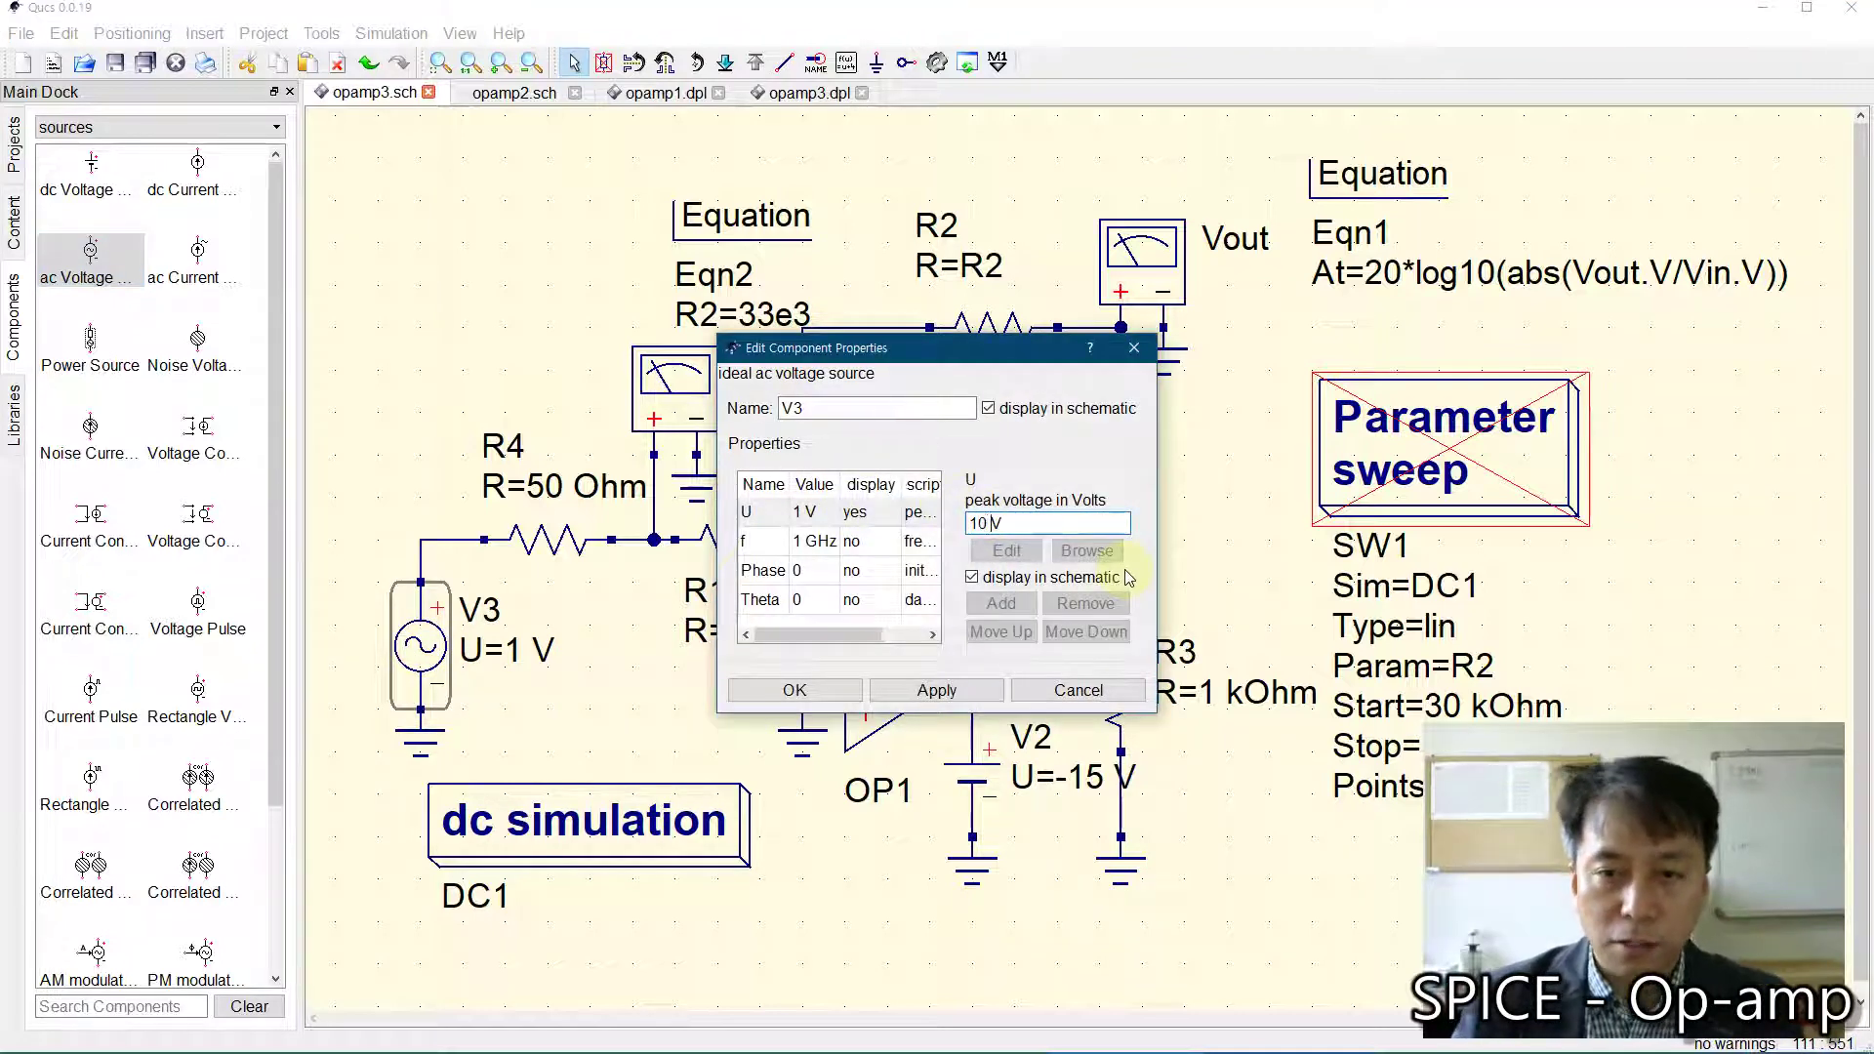
{"action": "left_click", "coordinate": [785, 690]}
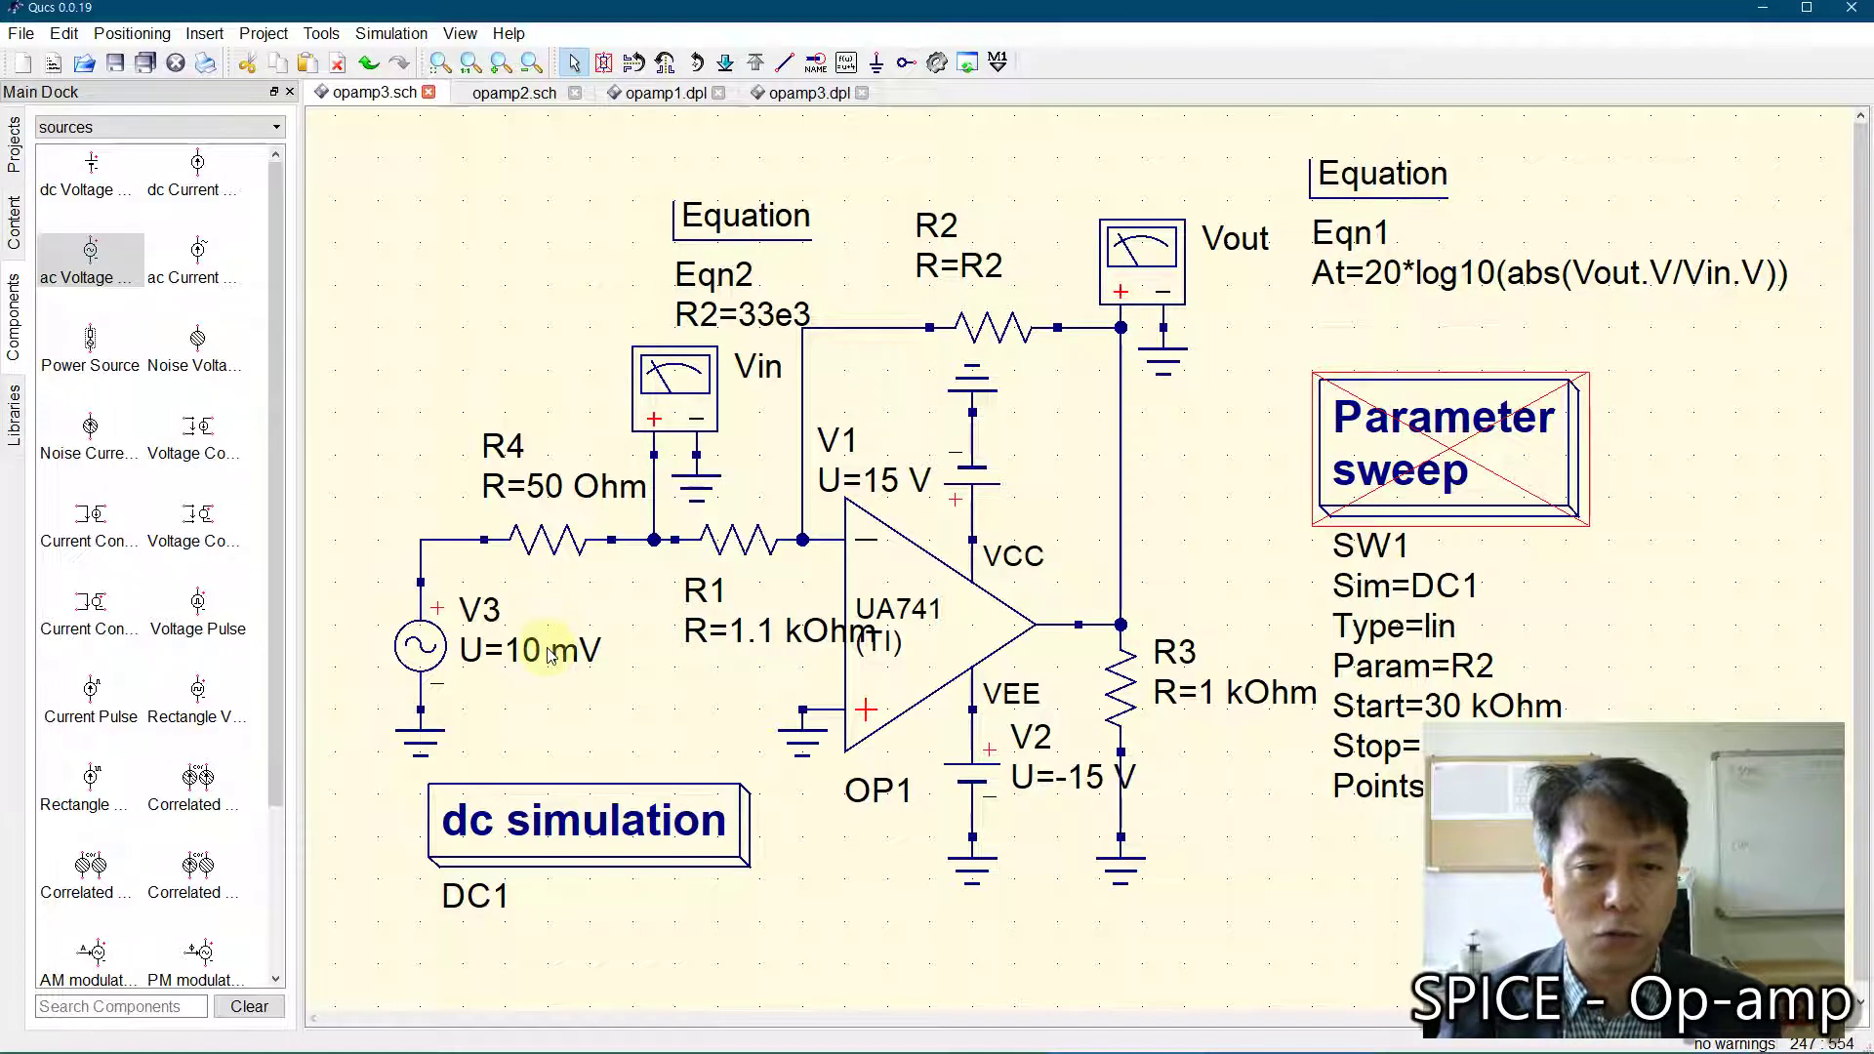
Step: Add an ac simulation block and position it in the free area above resistor R4
{"action": "left_click", "coordinate": [116, 135]}
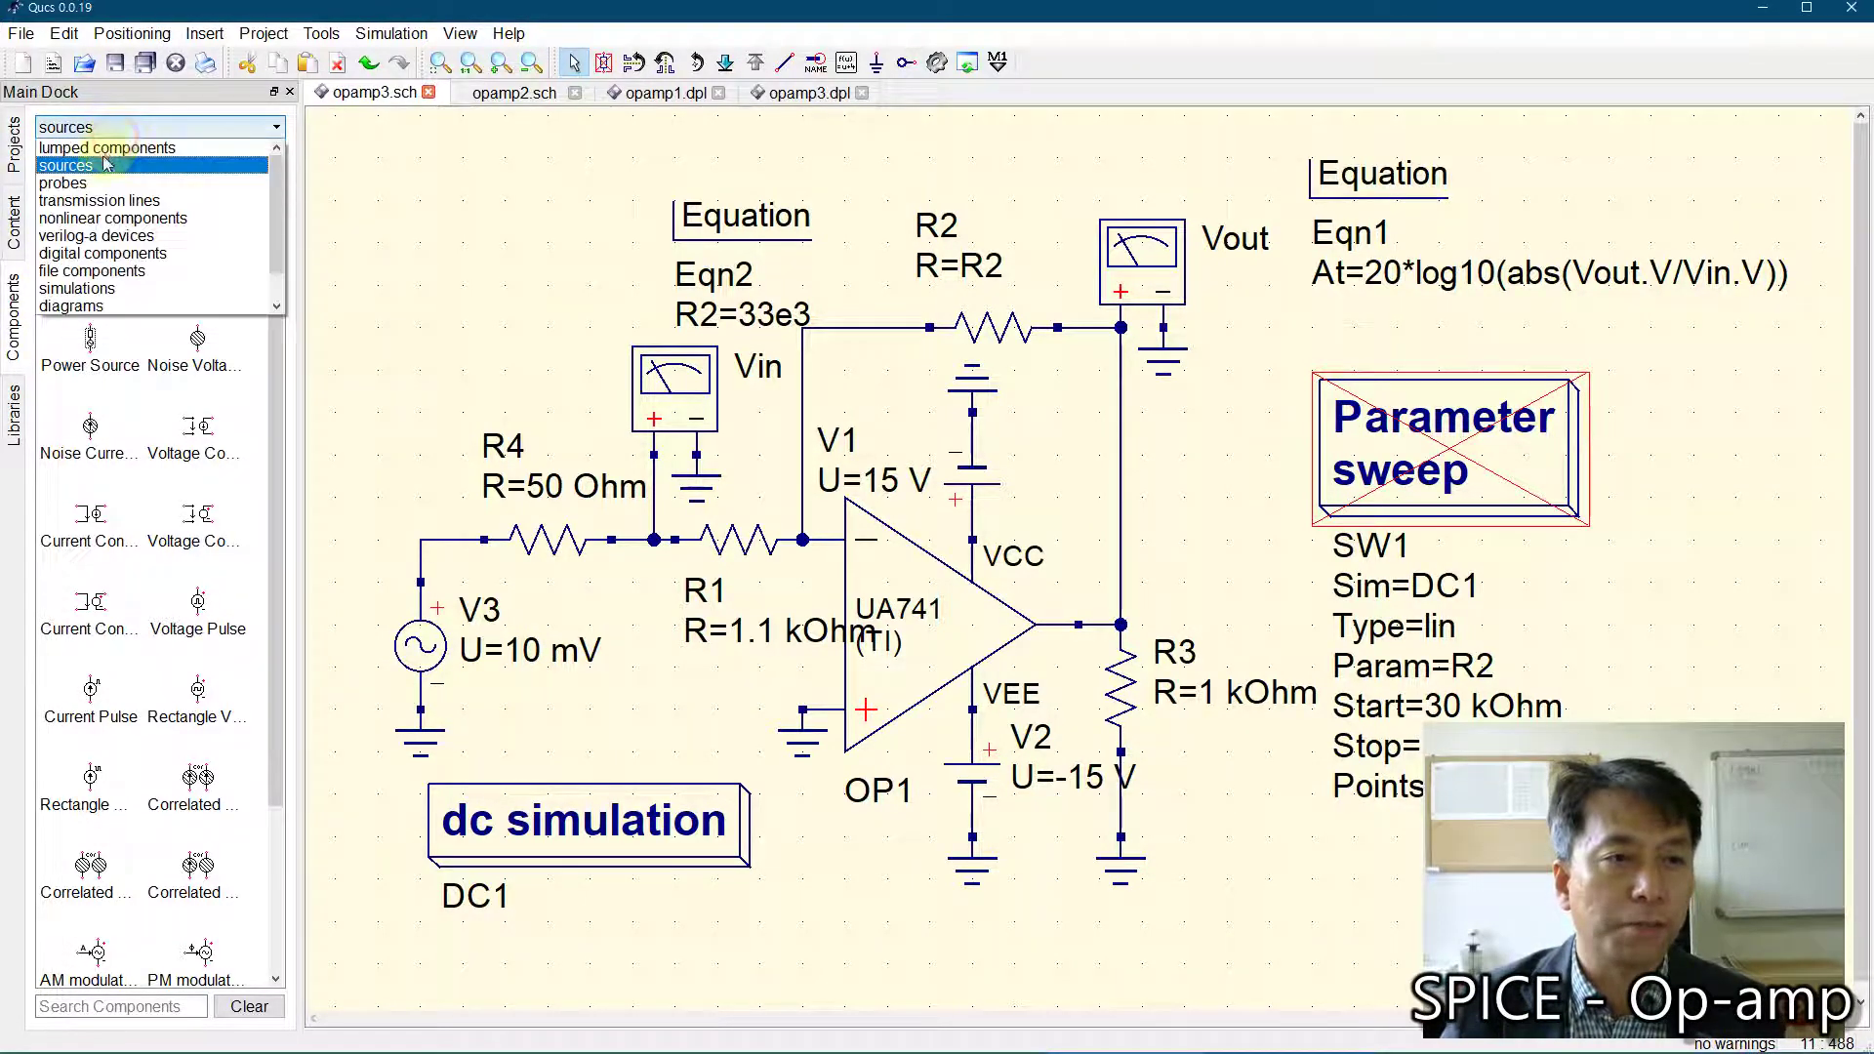
{"action": "left_click", "coordinate": [105, 291]}
{"action": "left_click", "coordinate": [98, 276]}
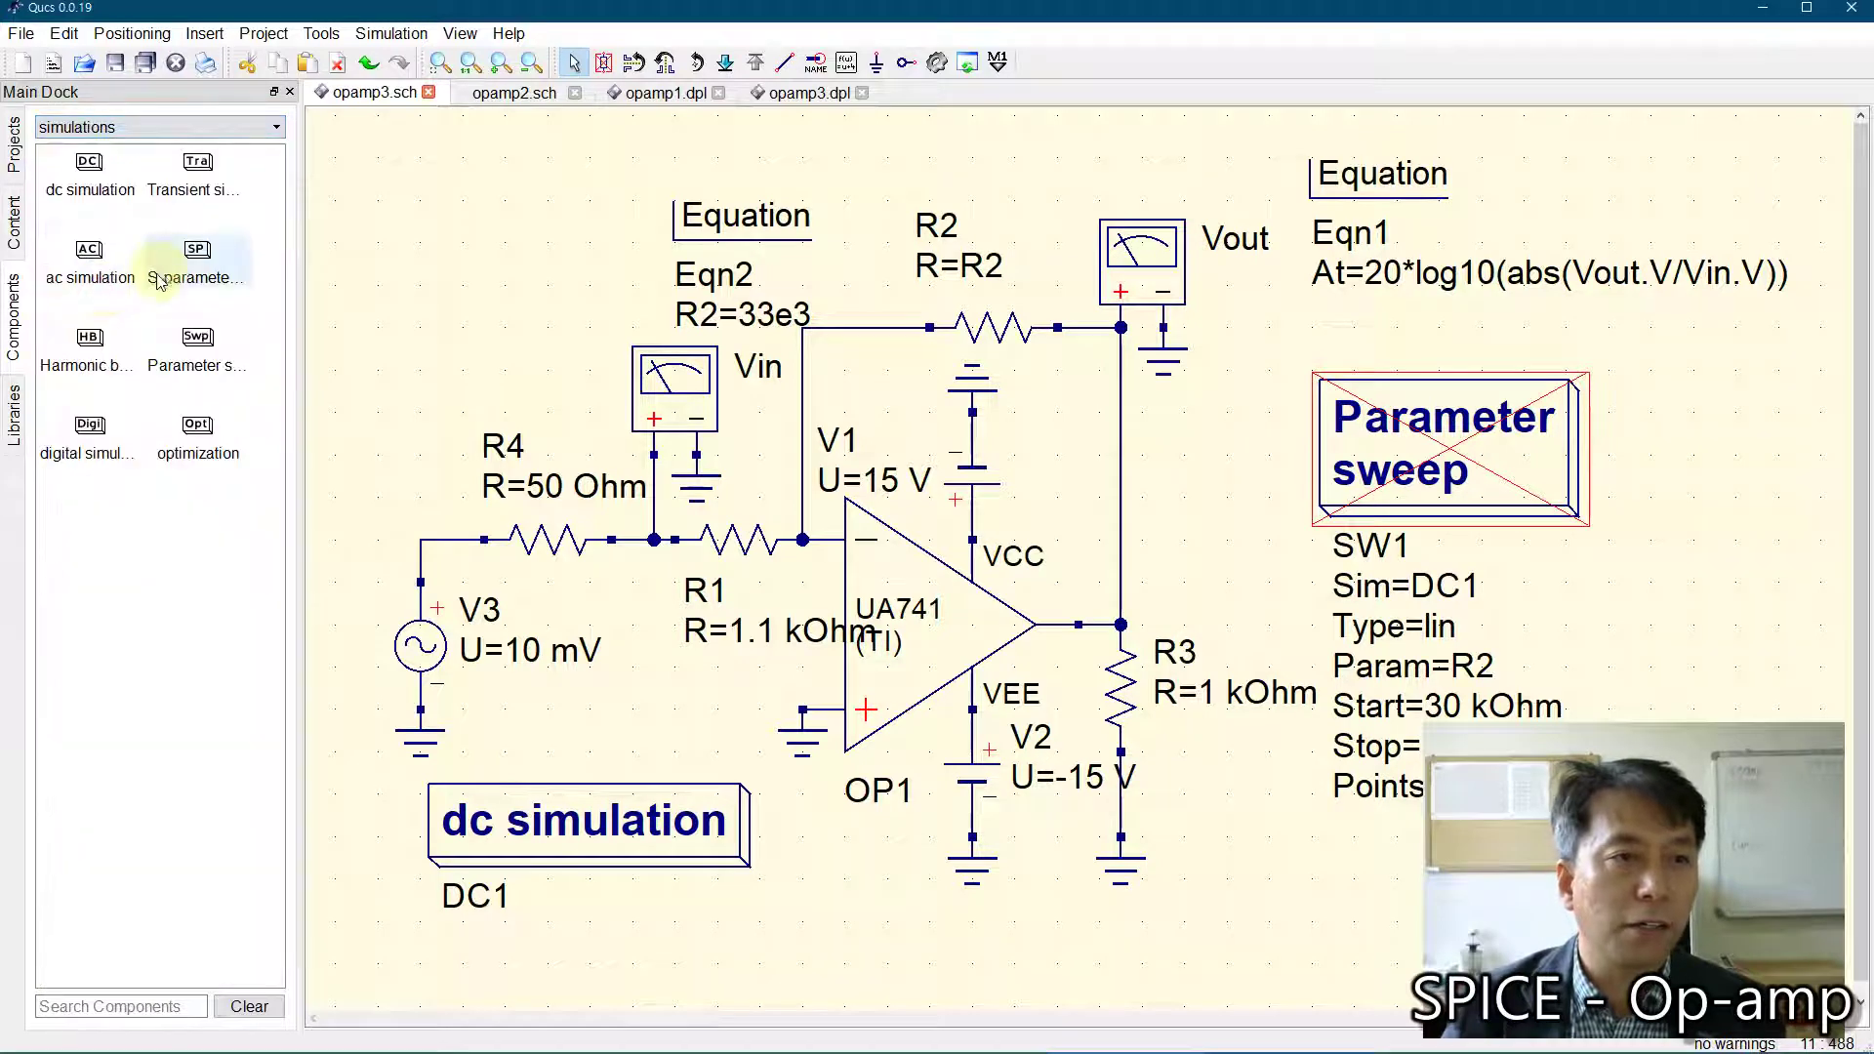
{"action": "left_click", "coordinate": [409, 178]}
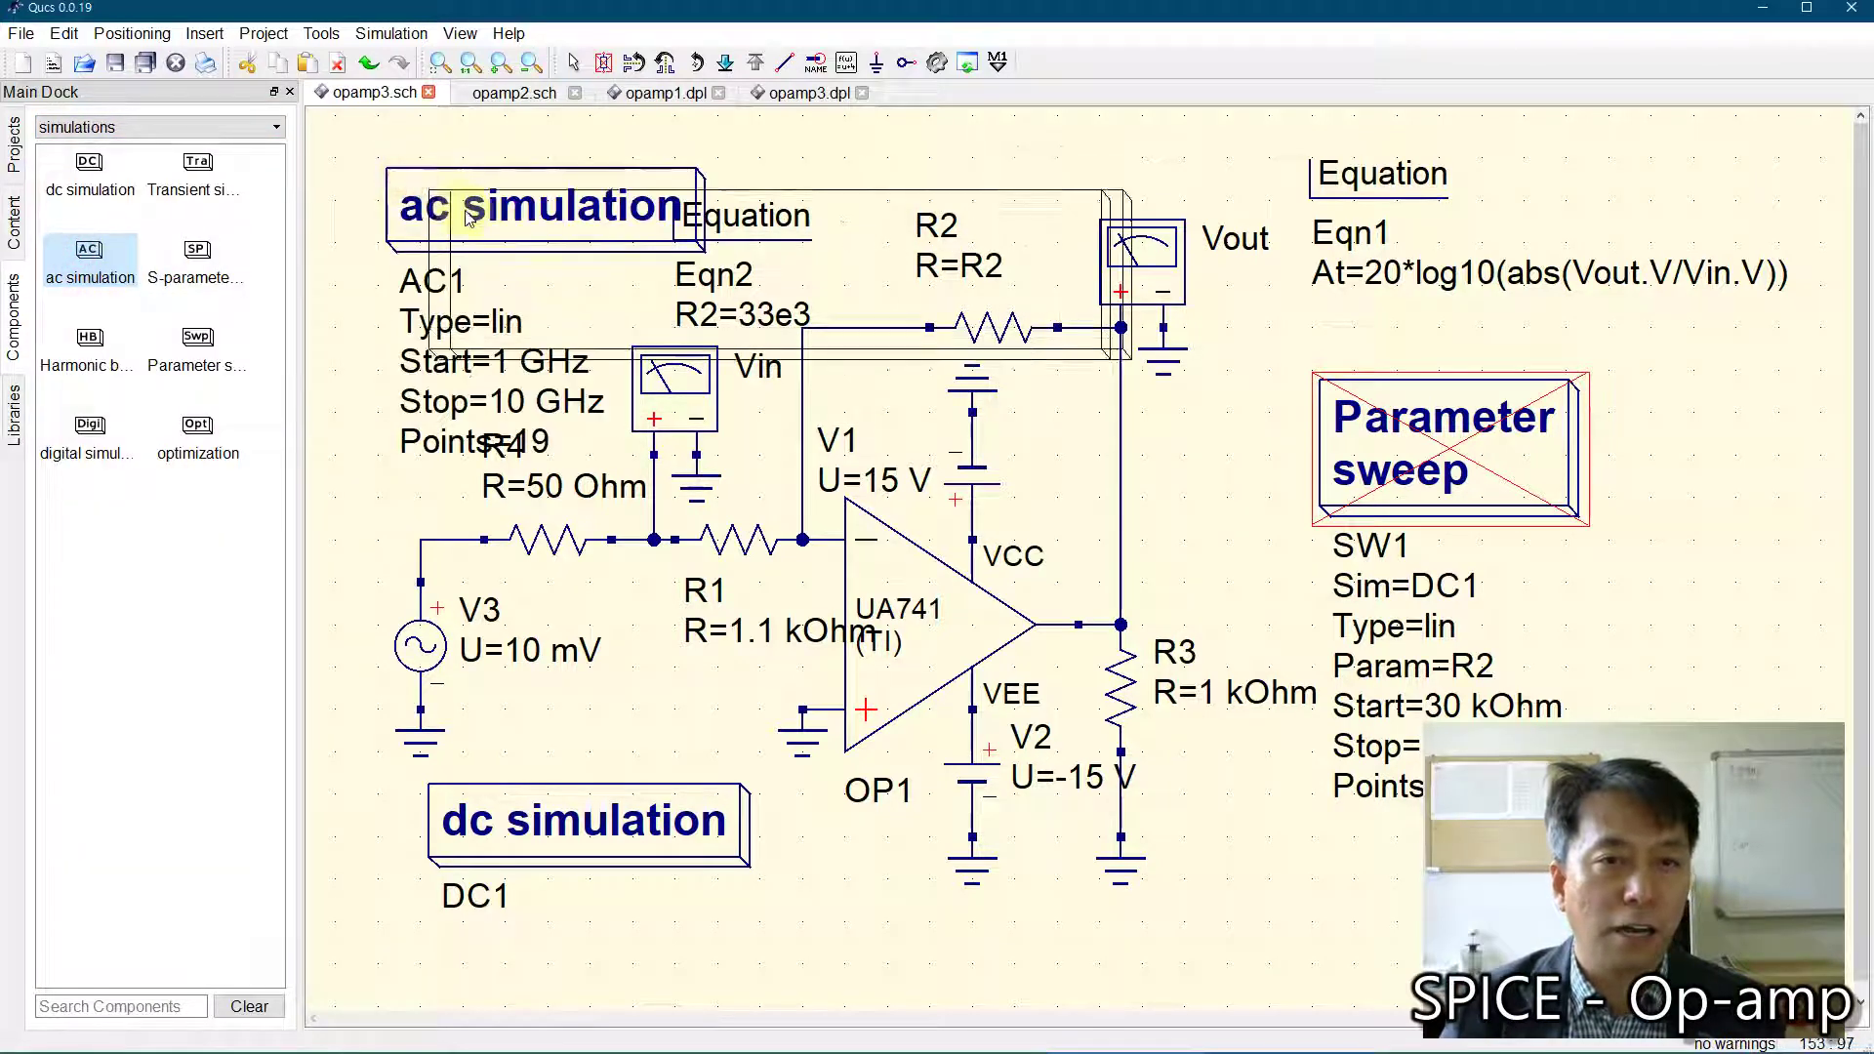
{"action": "key", "text": "Escape"}
{"action": "left_click_drag", "start_coordinate": [464, 187], "coordinate": [438, 137]}
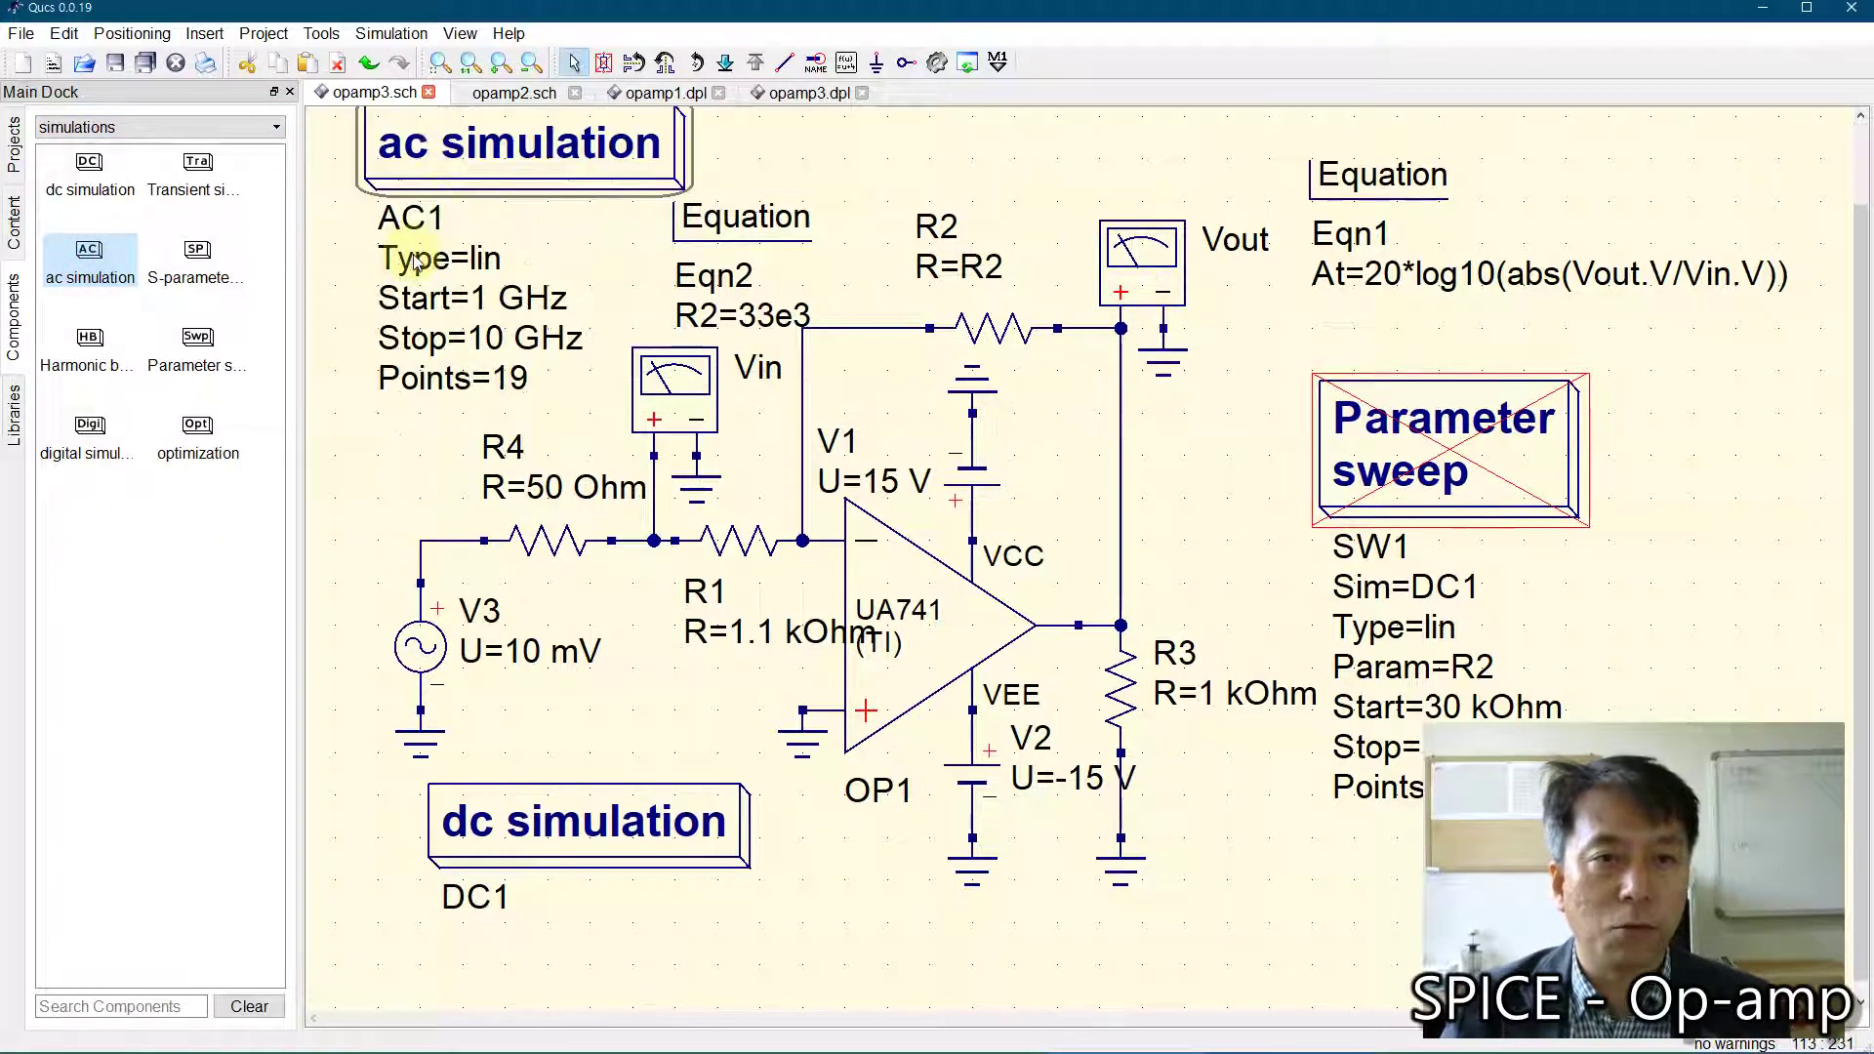
{"action": "scroll", "coordinate": [416, 261], "scroll_direction": "up", "scroll_amount": 1}
{"action": "left_click_drag", "start_coordinate": [441, 210], "coordinate": [425, 190]}
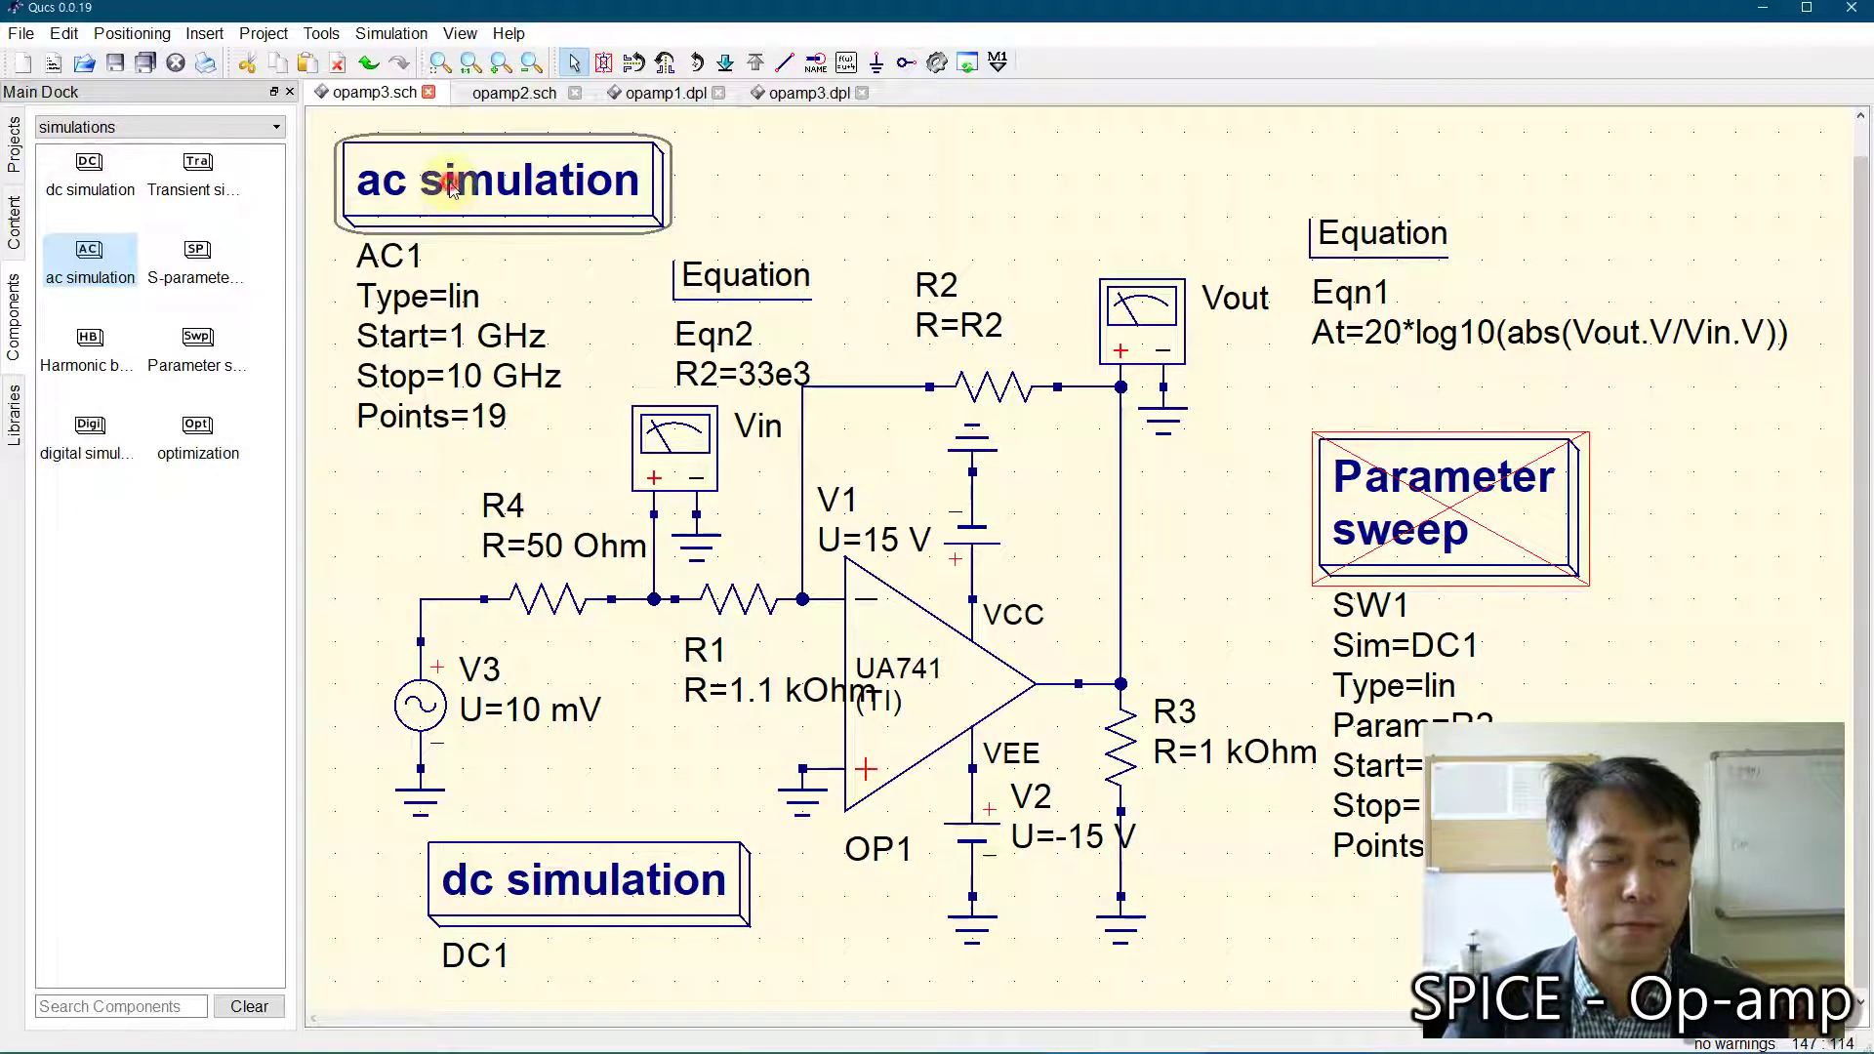
Step: Configure the ac simulation as a linear sweep from 10 Hz to 100 kHz with 301 points
{"action": "double_click", "coordinate": [439, 187]}
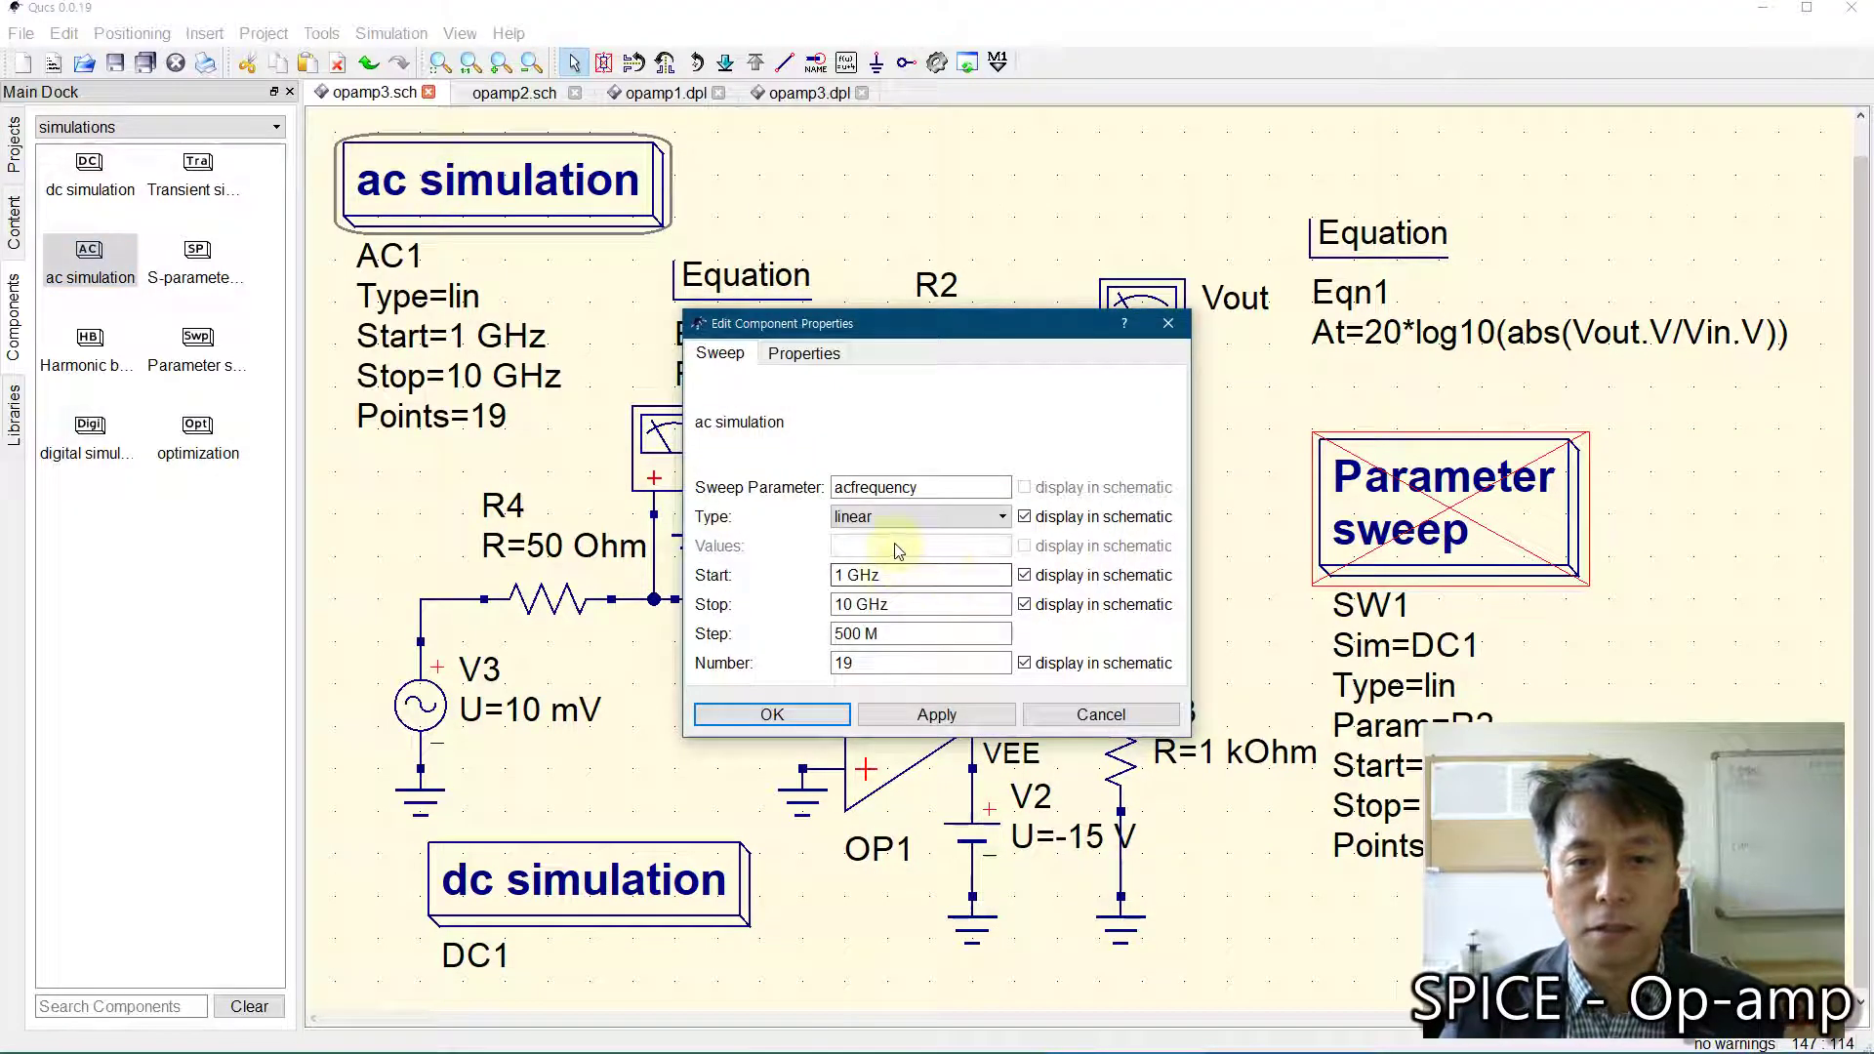
{"action": "left_click_drag", "start_coordinate": [903, 575], "coordinate": [795, 567]}
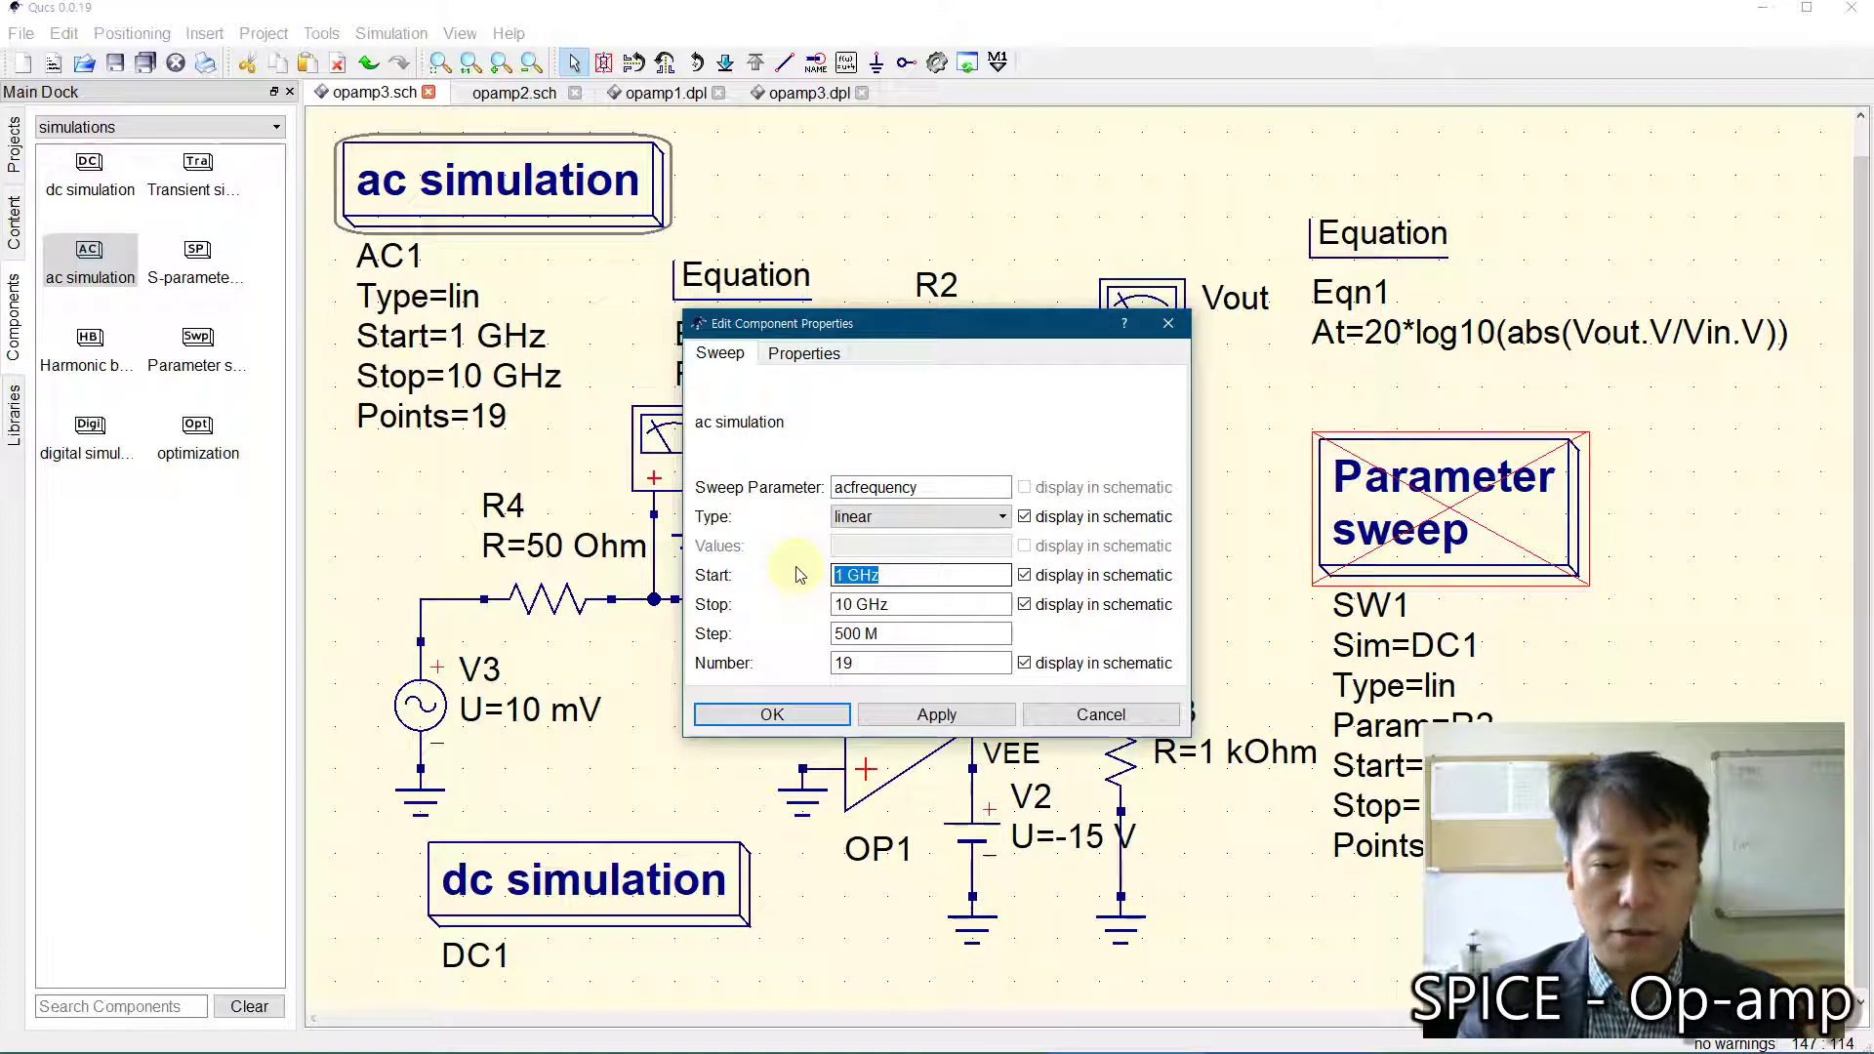
{"action": "type", "text": "10 H"}
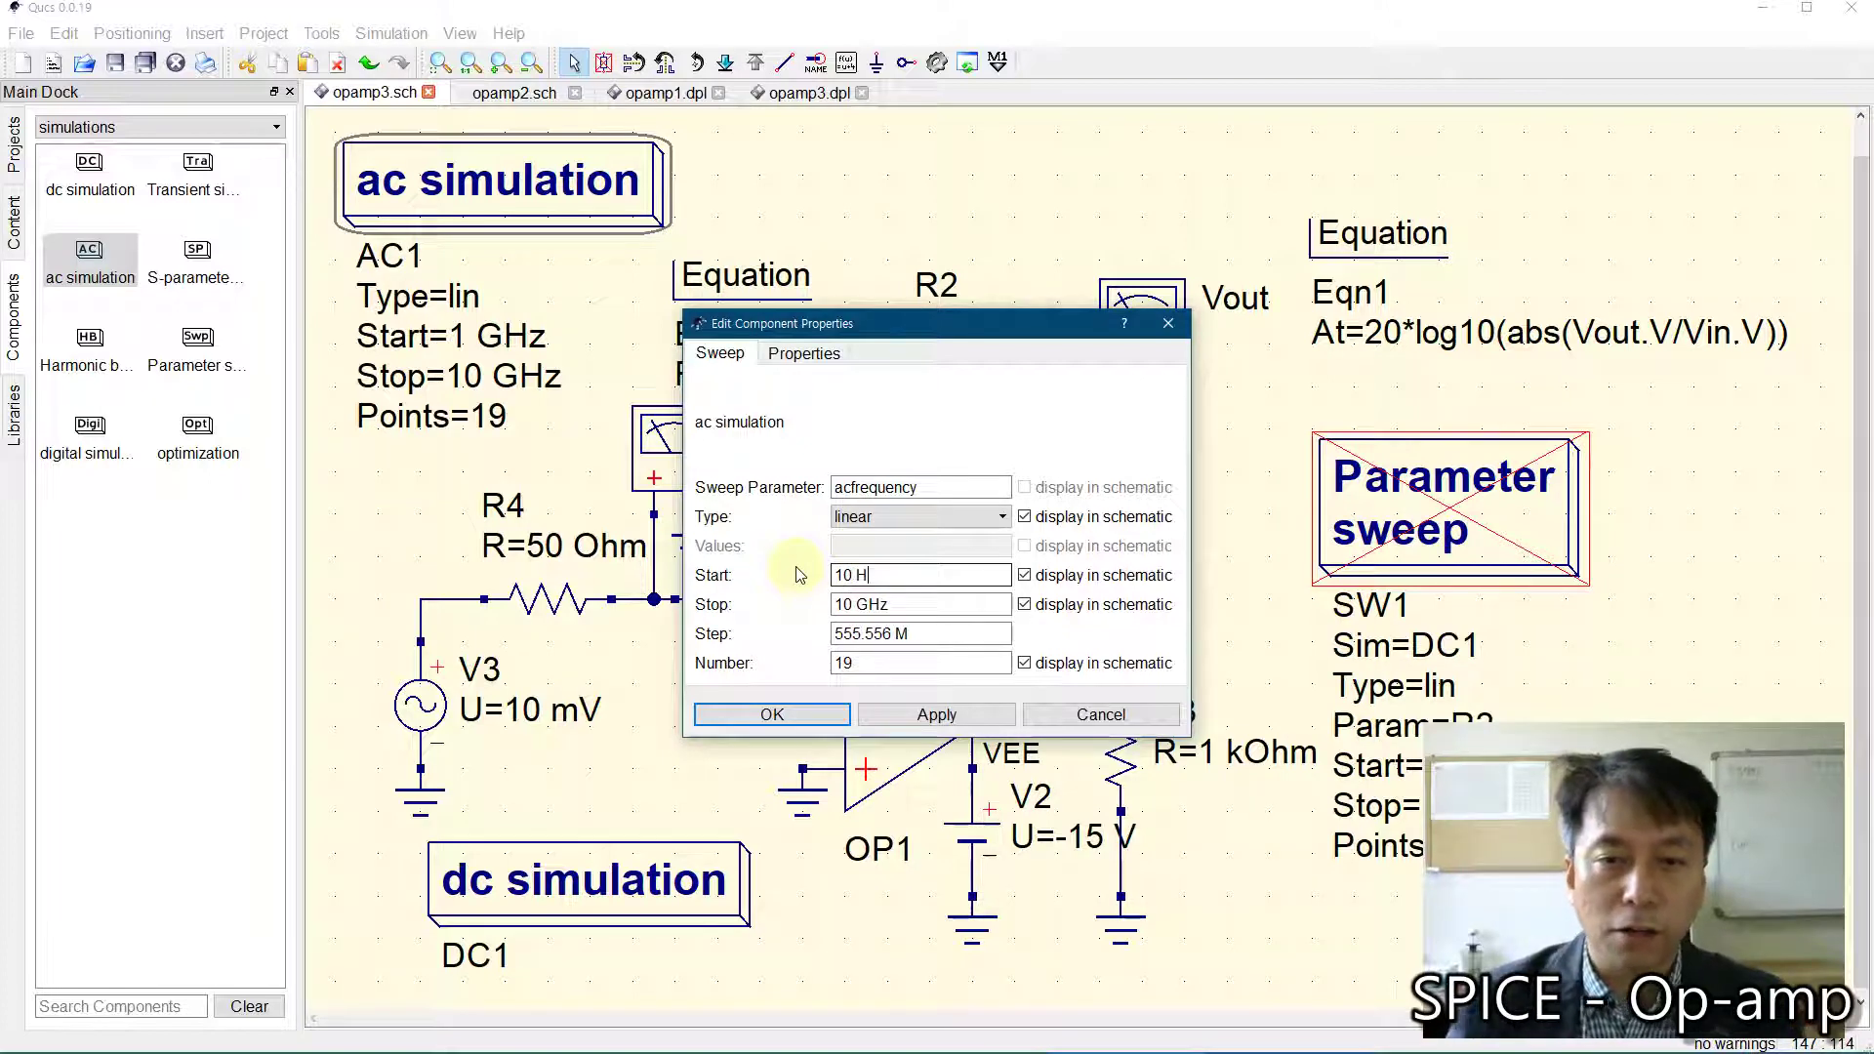
{"action": "type", "text": "z"}
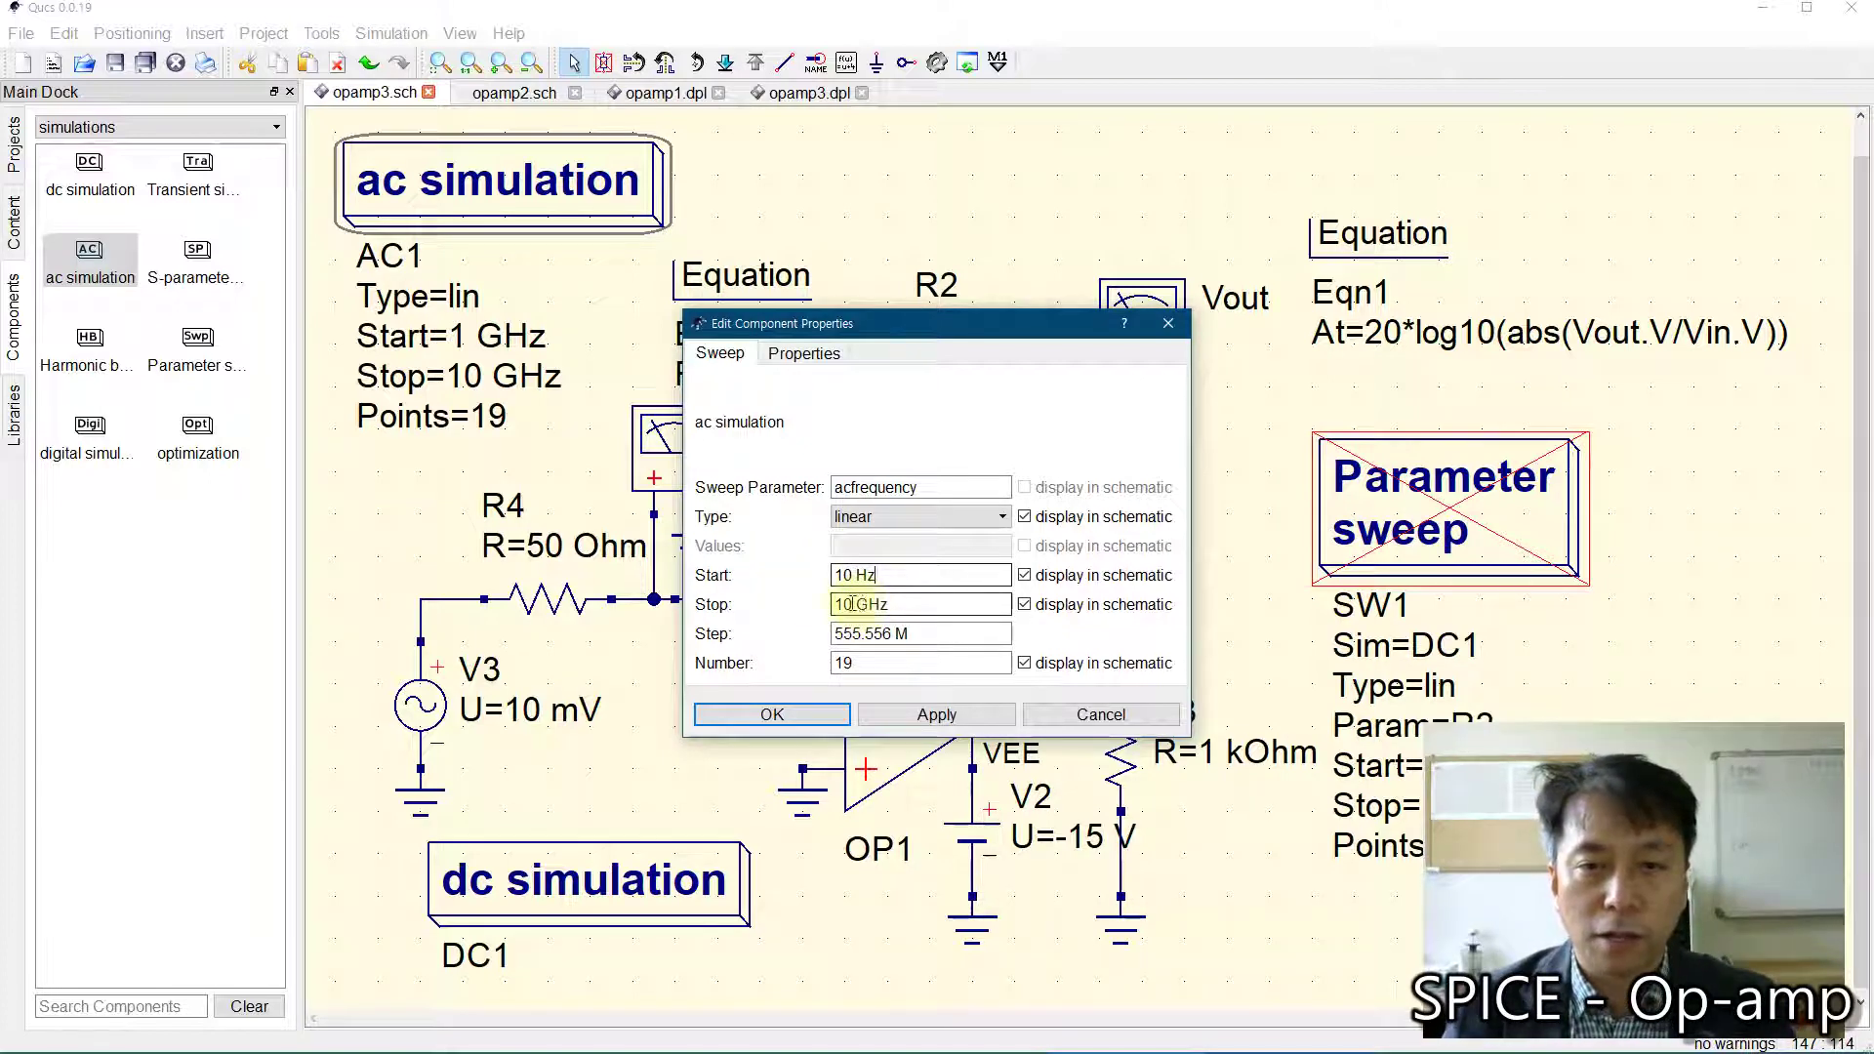
{"action": "left_click", "coordinate": [853, 604]}
{"action": "type", "text": "0 "}
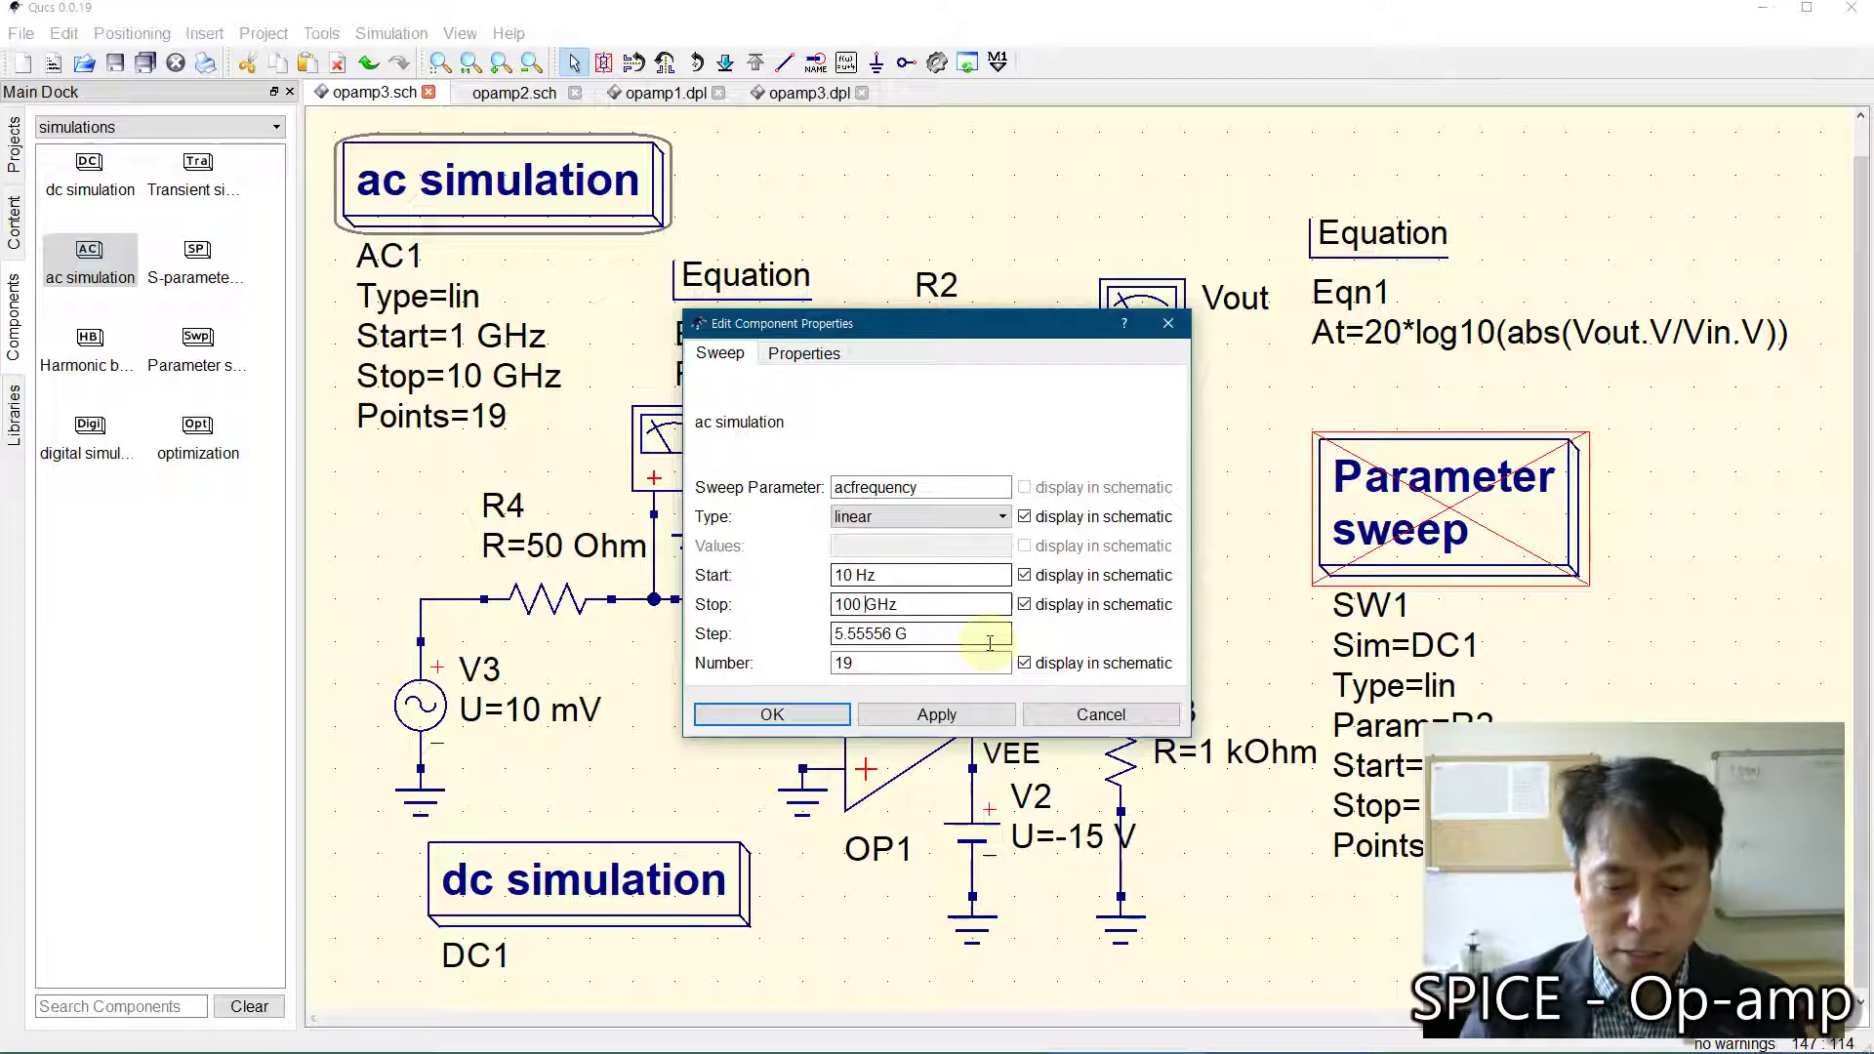
{"action": "type", "text": "k"}
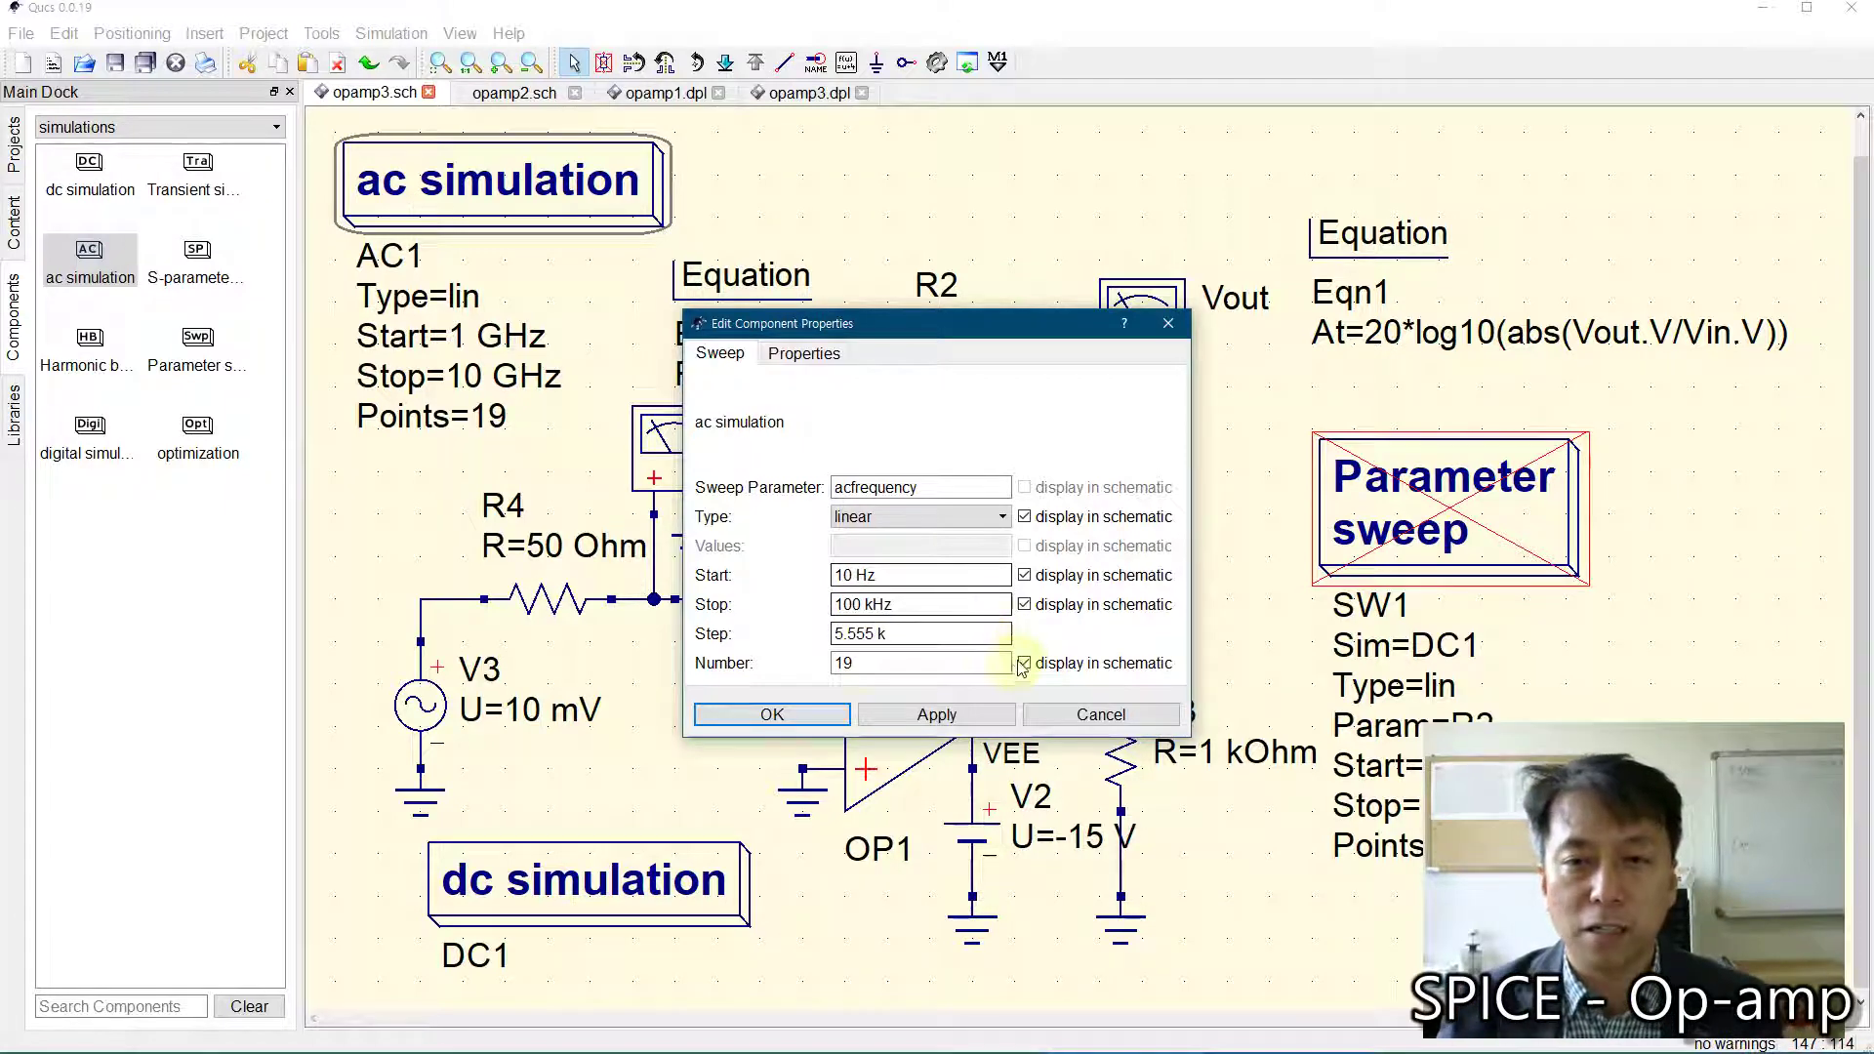
{"action": "double_click", "coordinate": [878, 664]}
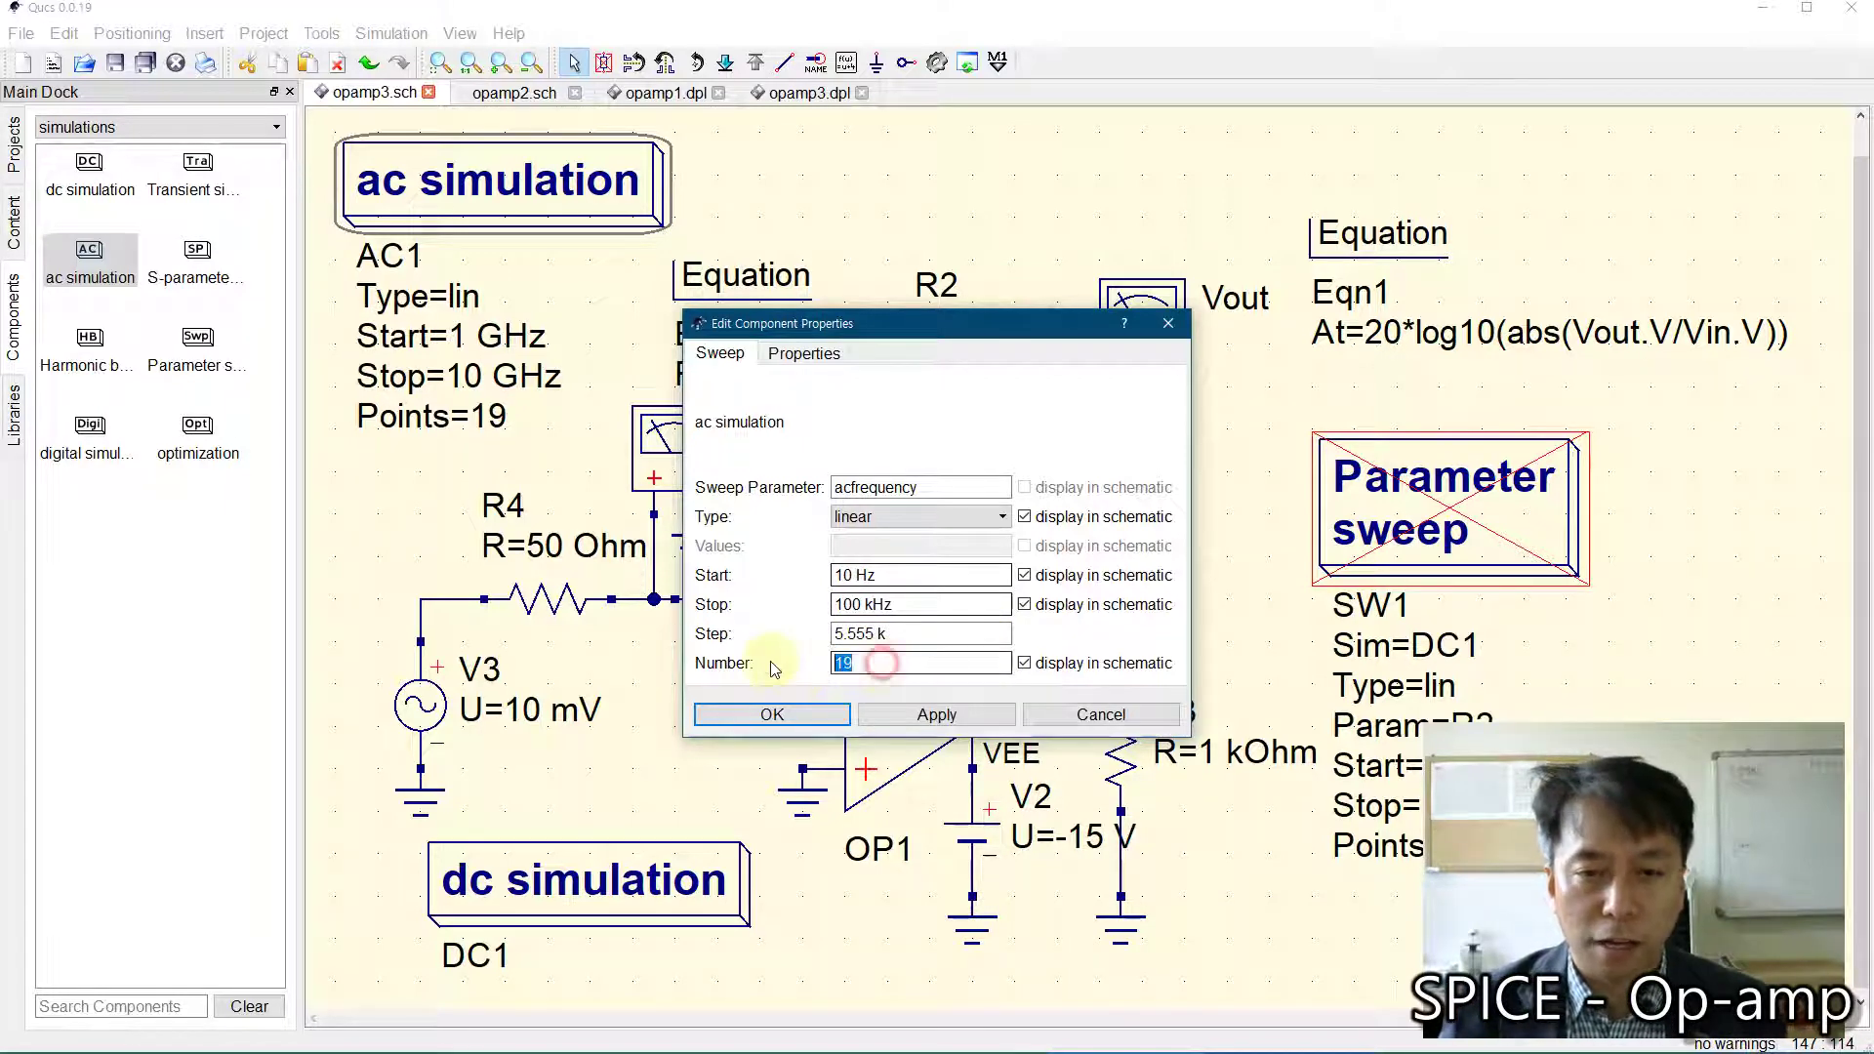
{"action": "type", "text": "301"}
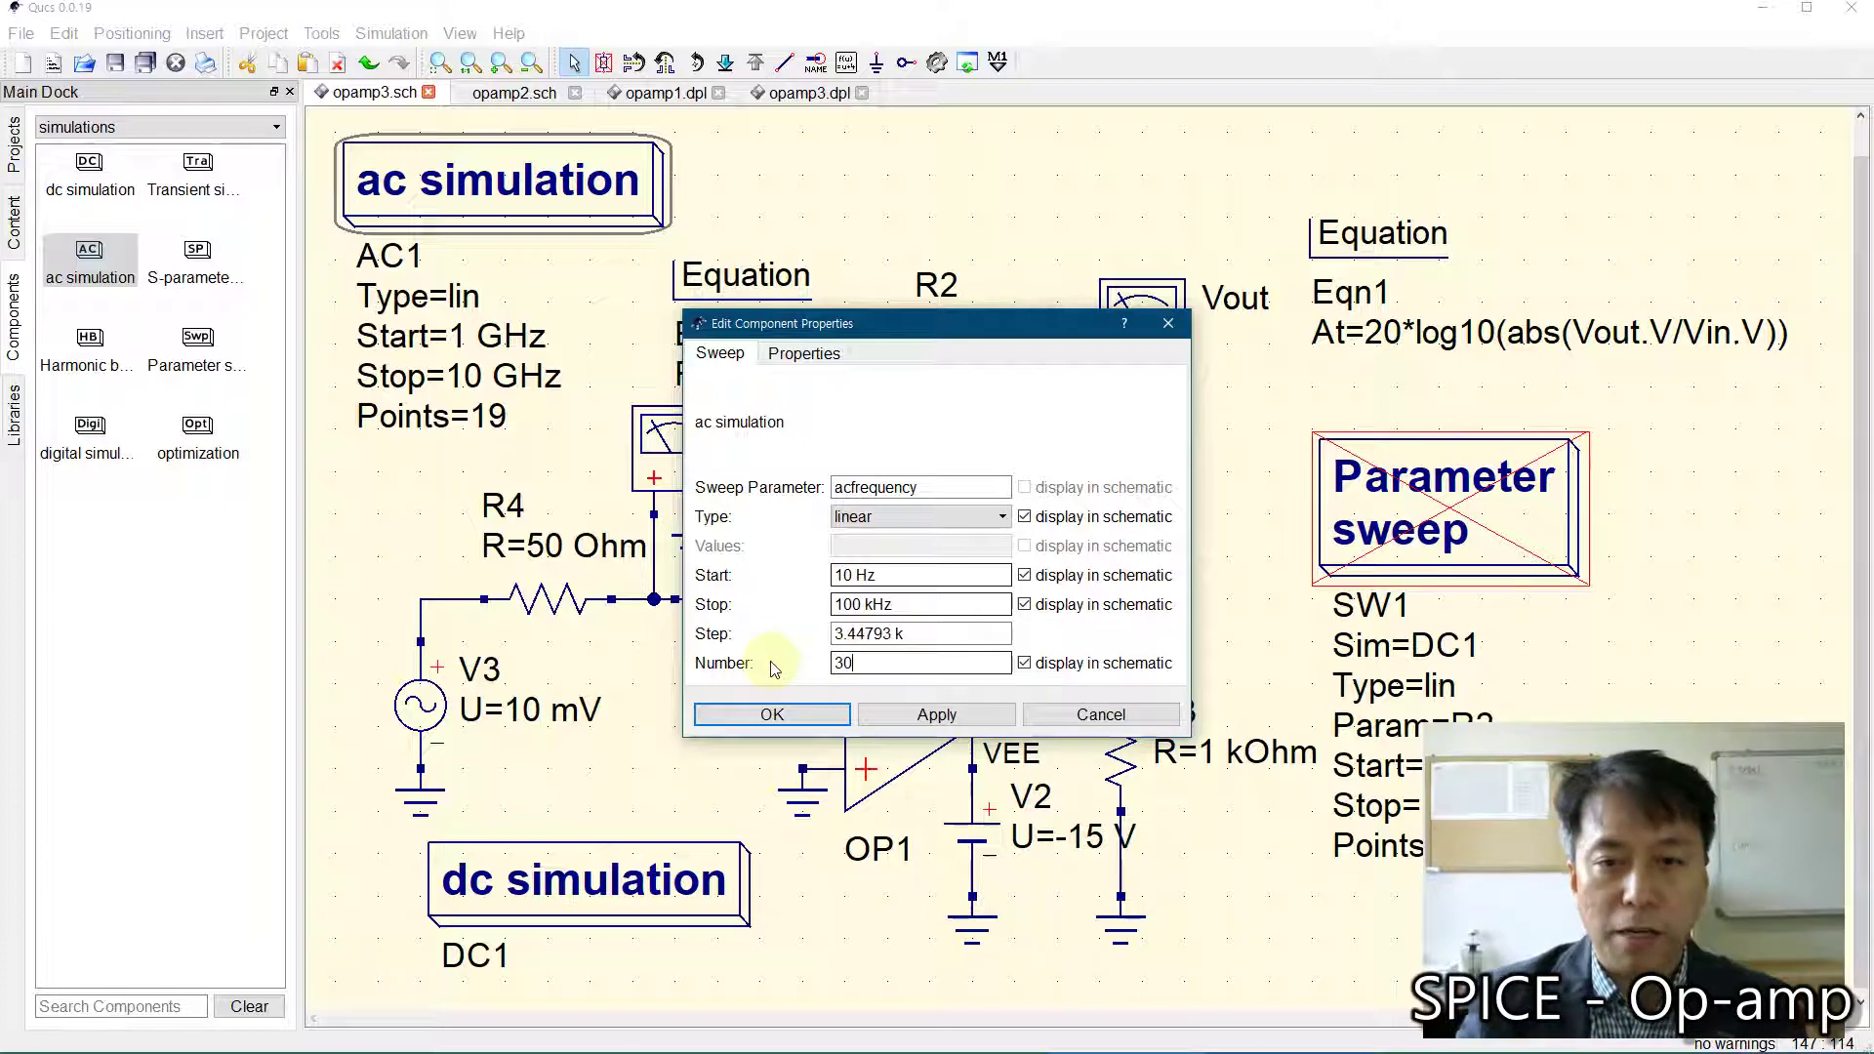
{"action": "left_click", "coordinate": [771, 715]}
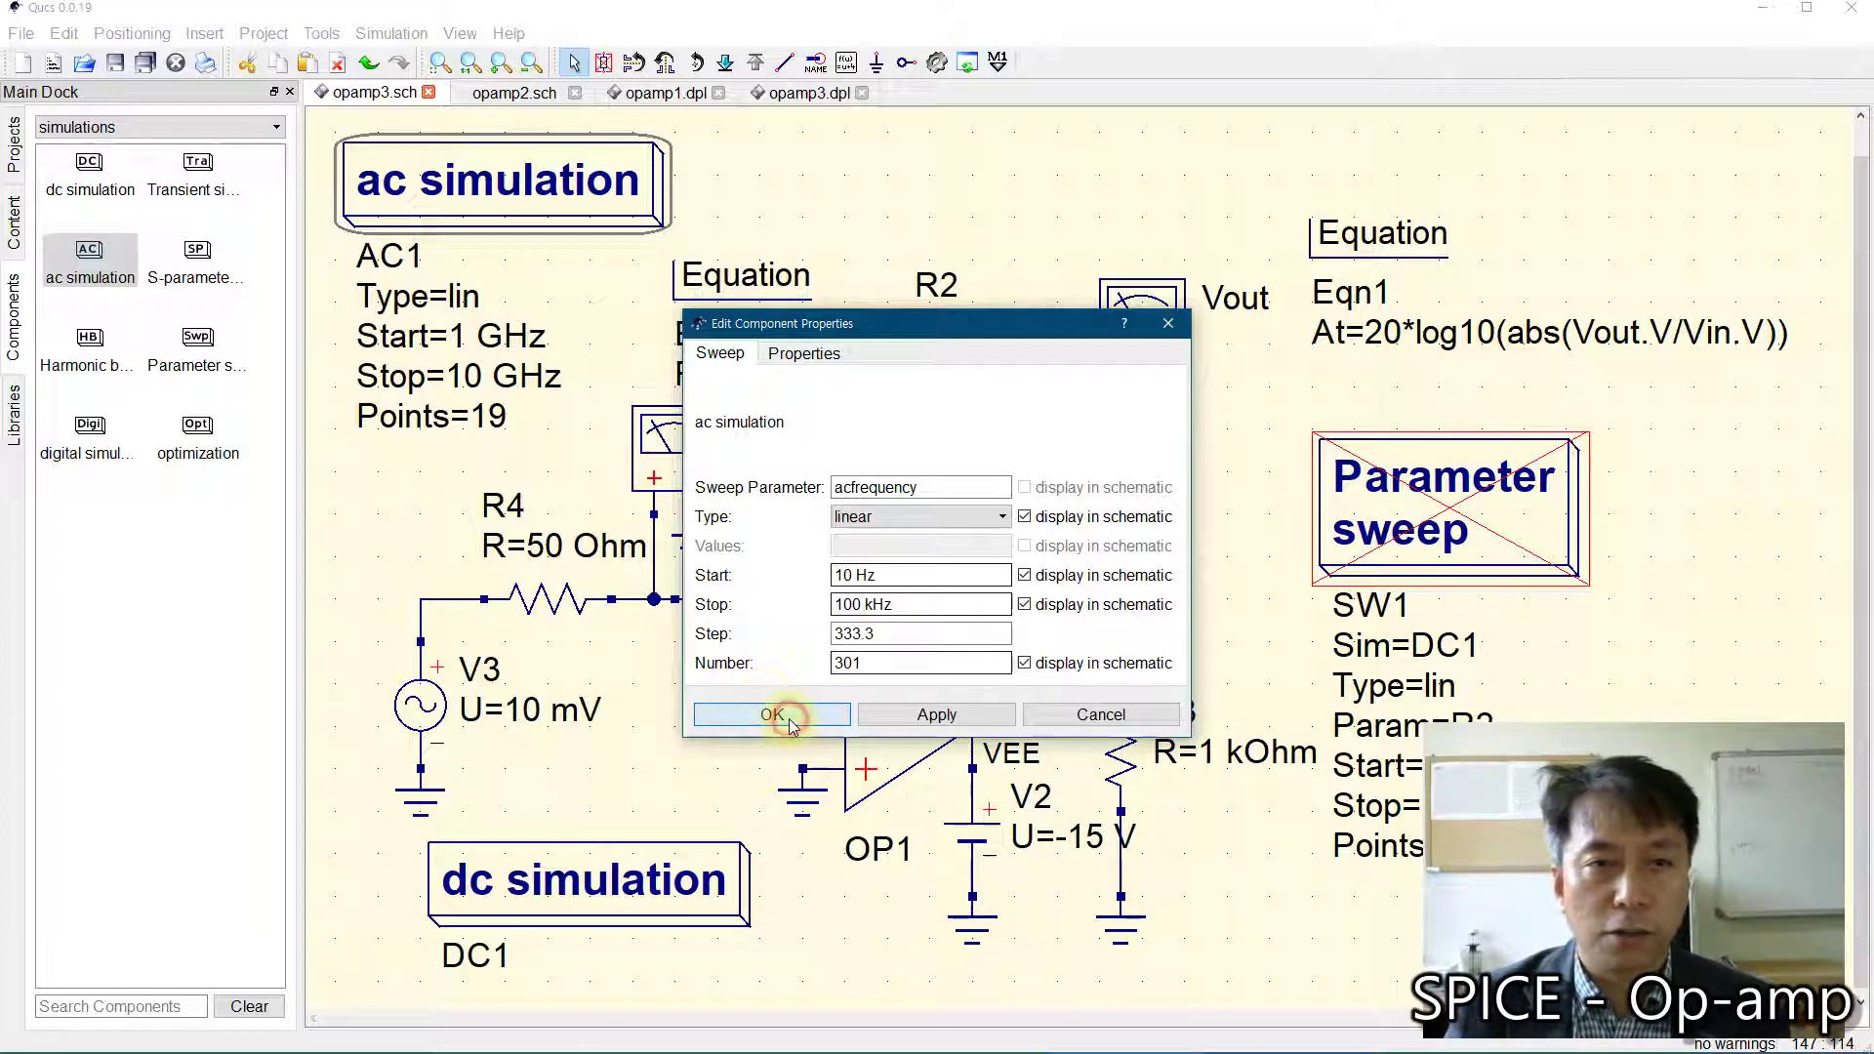
Step: Run the simulation and add a Cartesian diagram beside the At table plotting Vin.v and Vout.v
{"action": "left_click", "coordinate": [936, 65]}
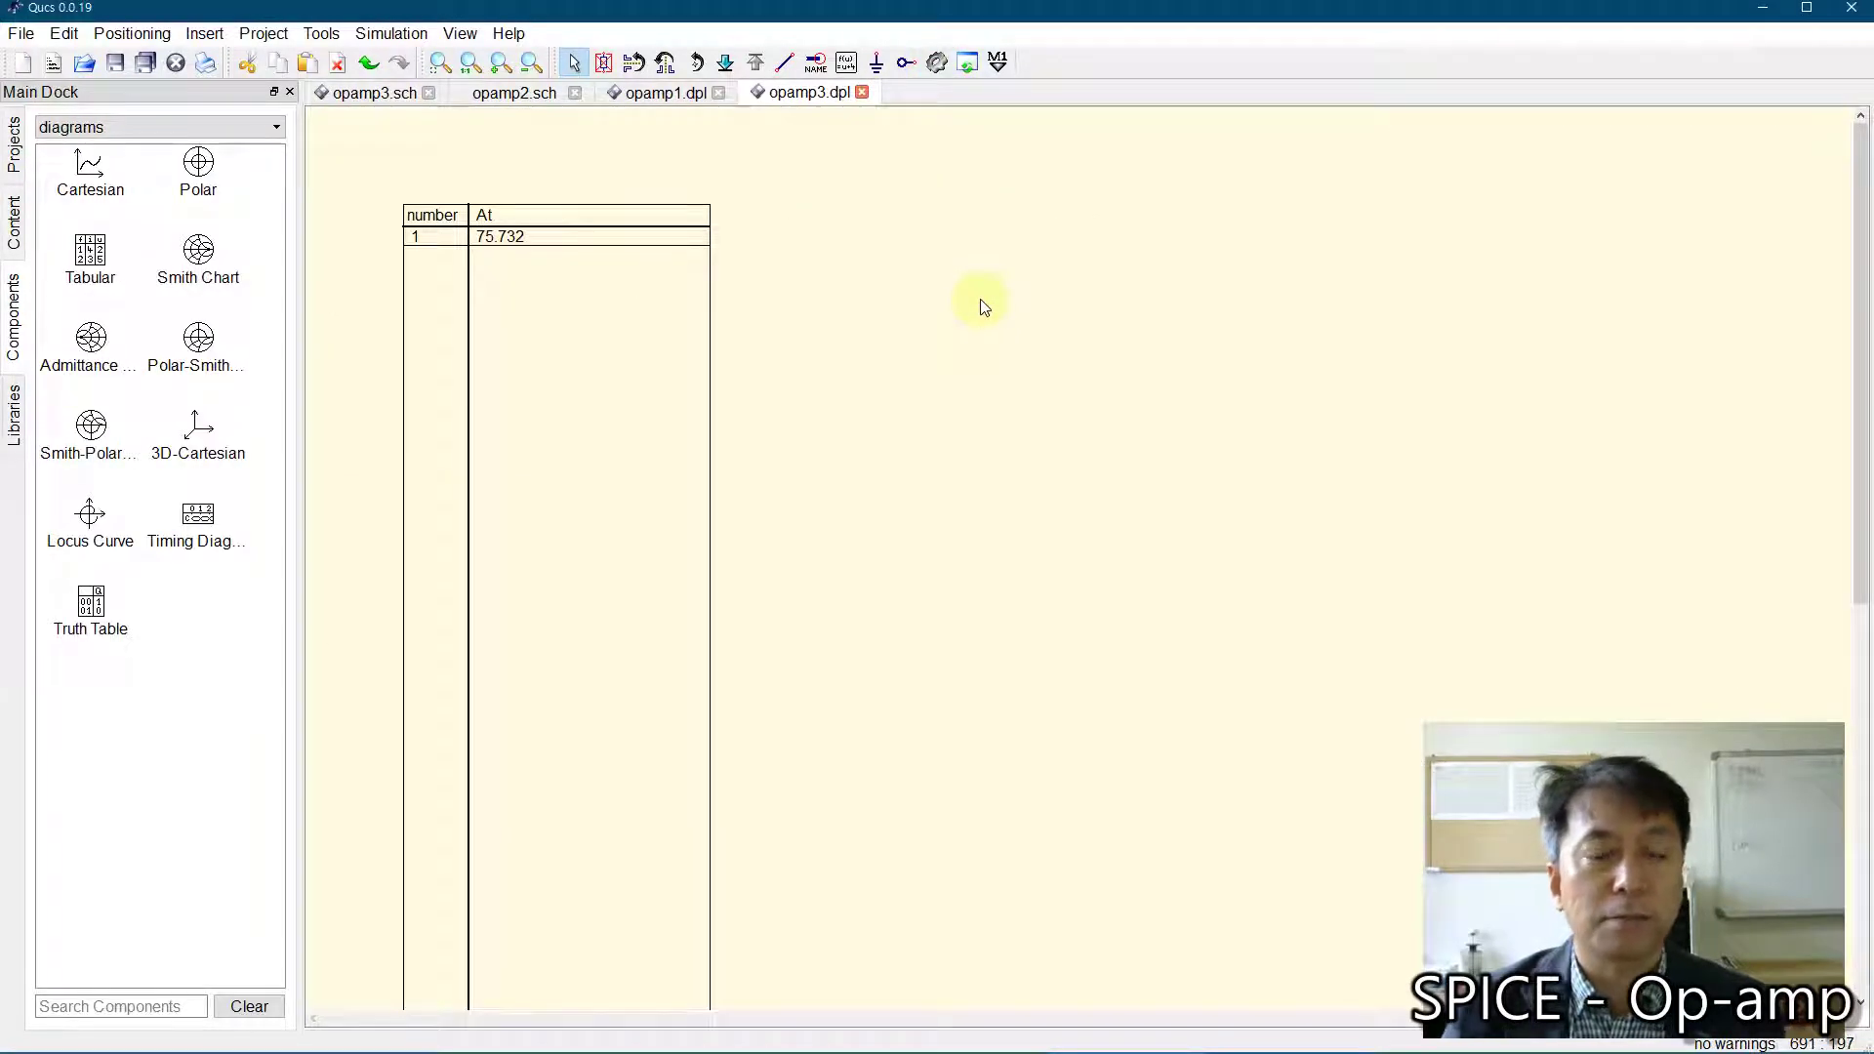
{"action": "left_click", "coordinate": [88, 171]}
{"action": "left_click", "coordinate": [829, 339]}
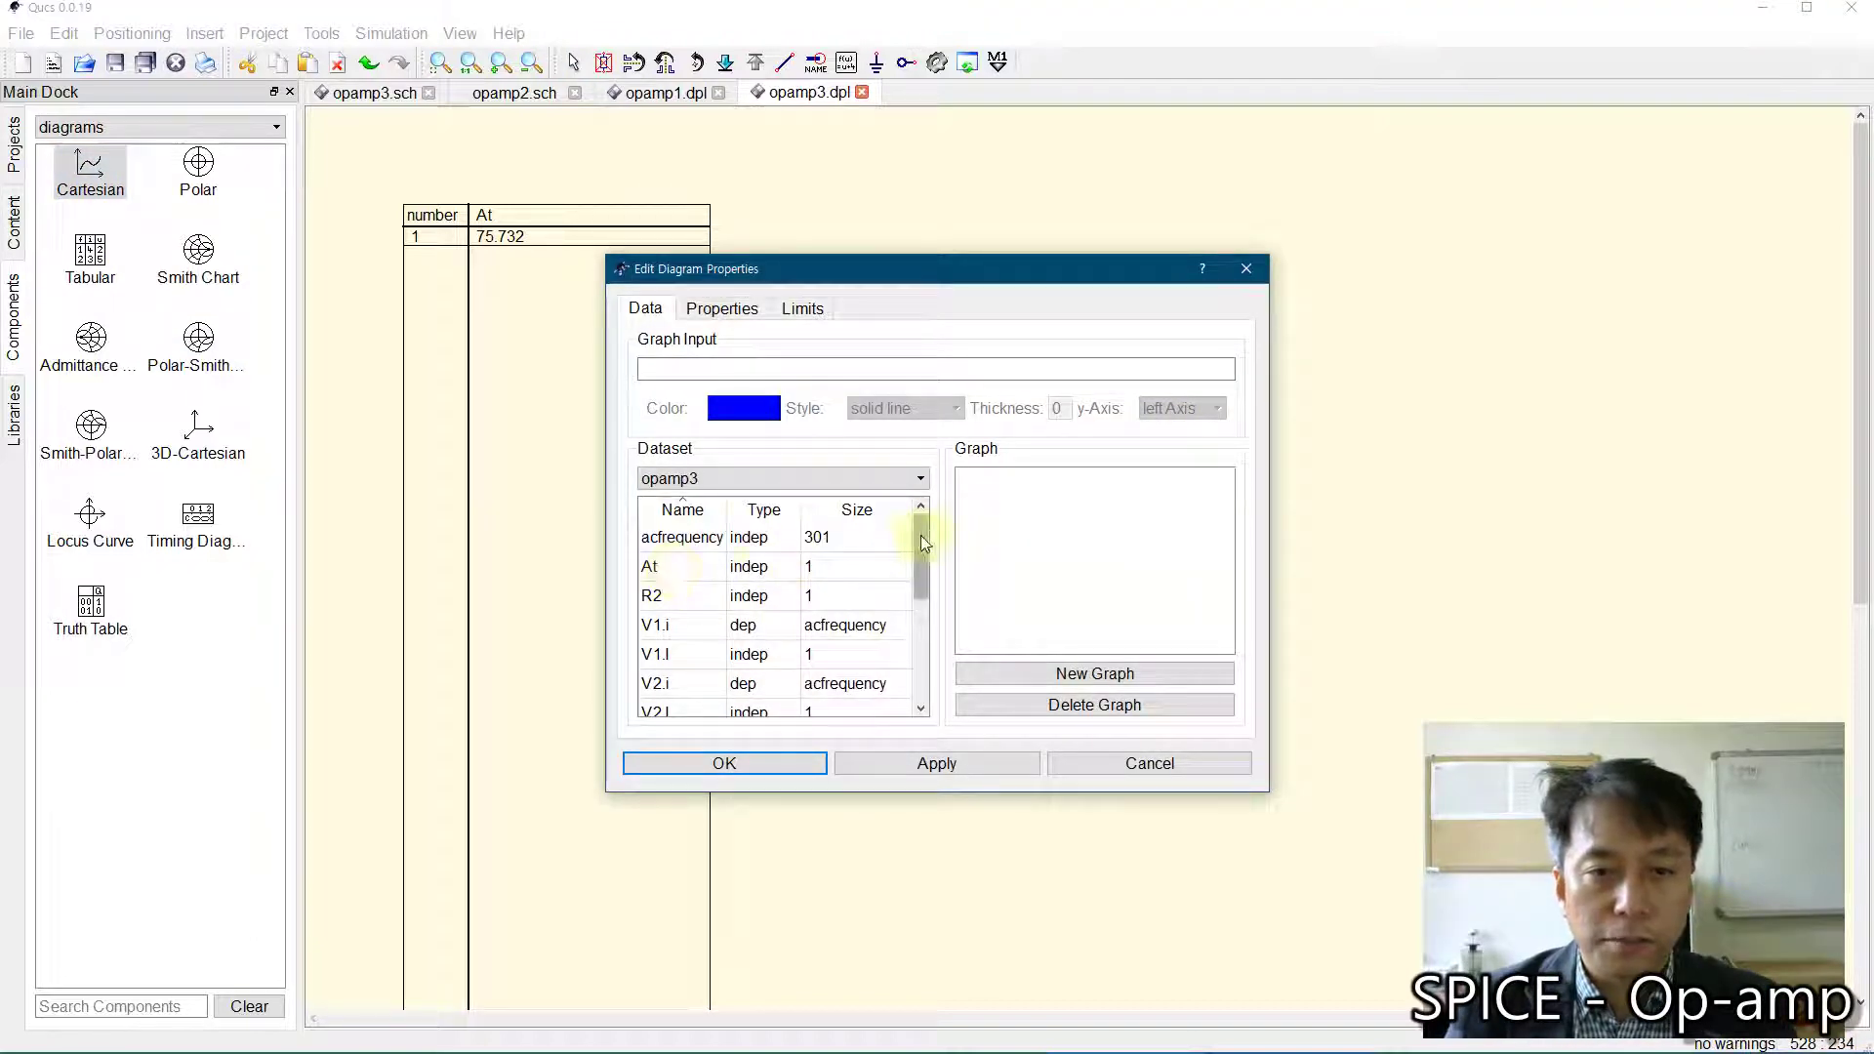
{"action": "left_click_drag", "start_coordinate": [921, 535], "coordinate": [917, 657]}
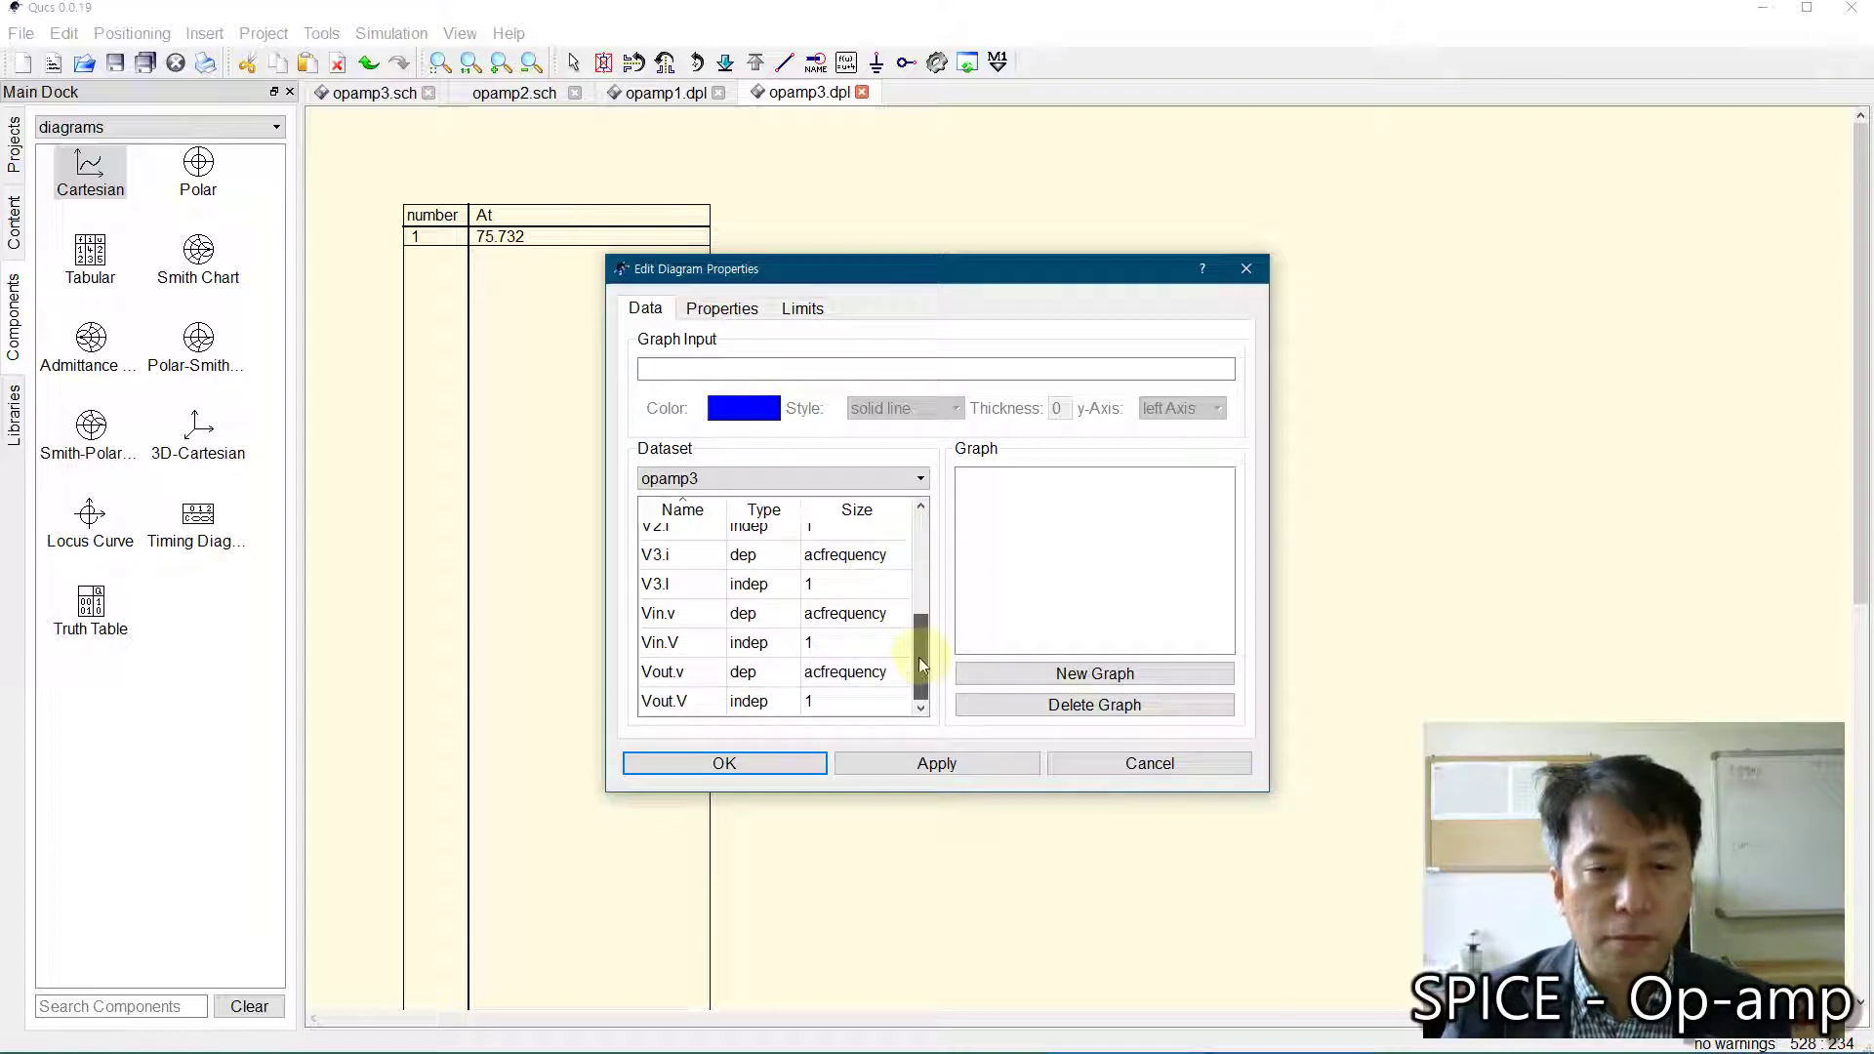
{"action": "left_click", "coordinate": [658, 615]}
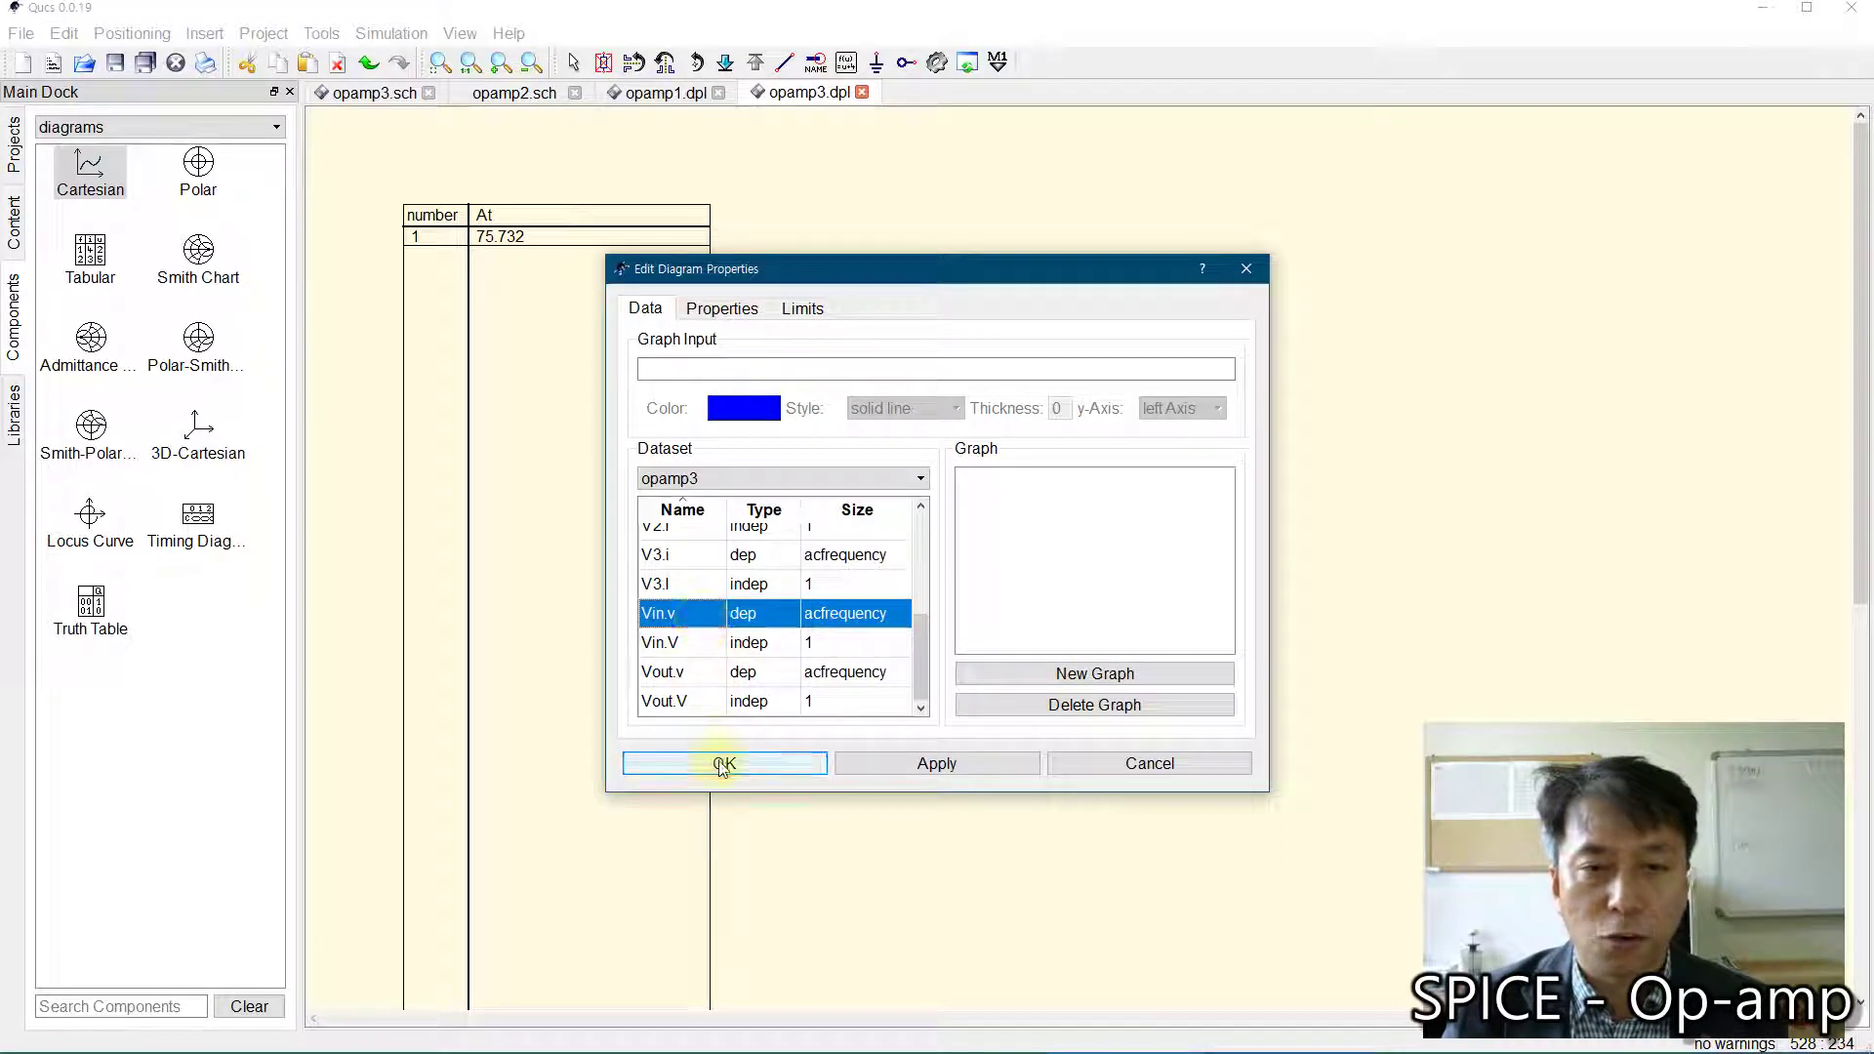
{"action": "double_click", "coordinate": [734, 615]}
{"action": "double_click", "coordinate": [697, 672]}
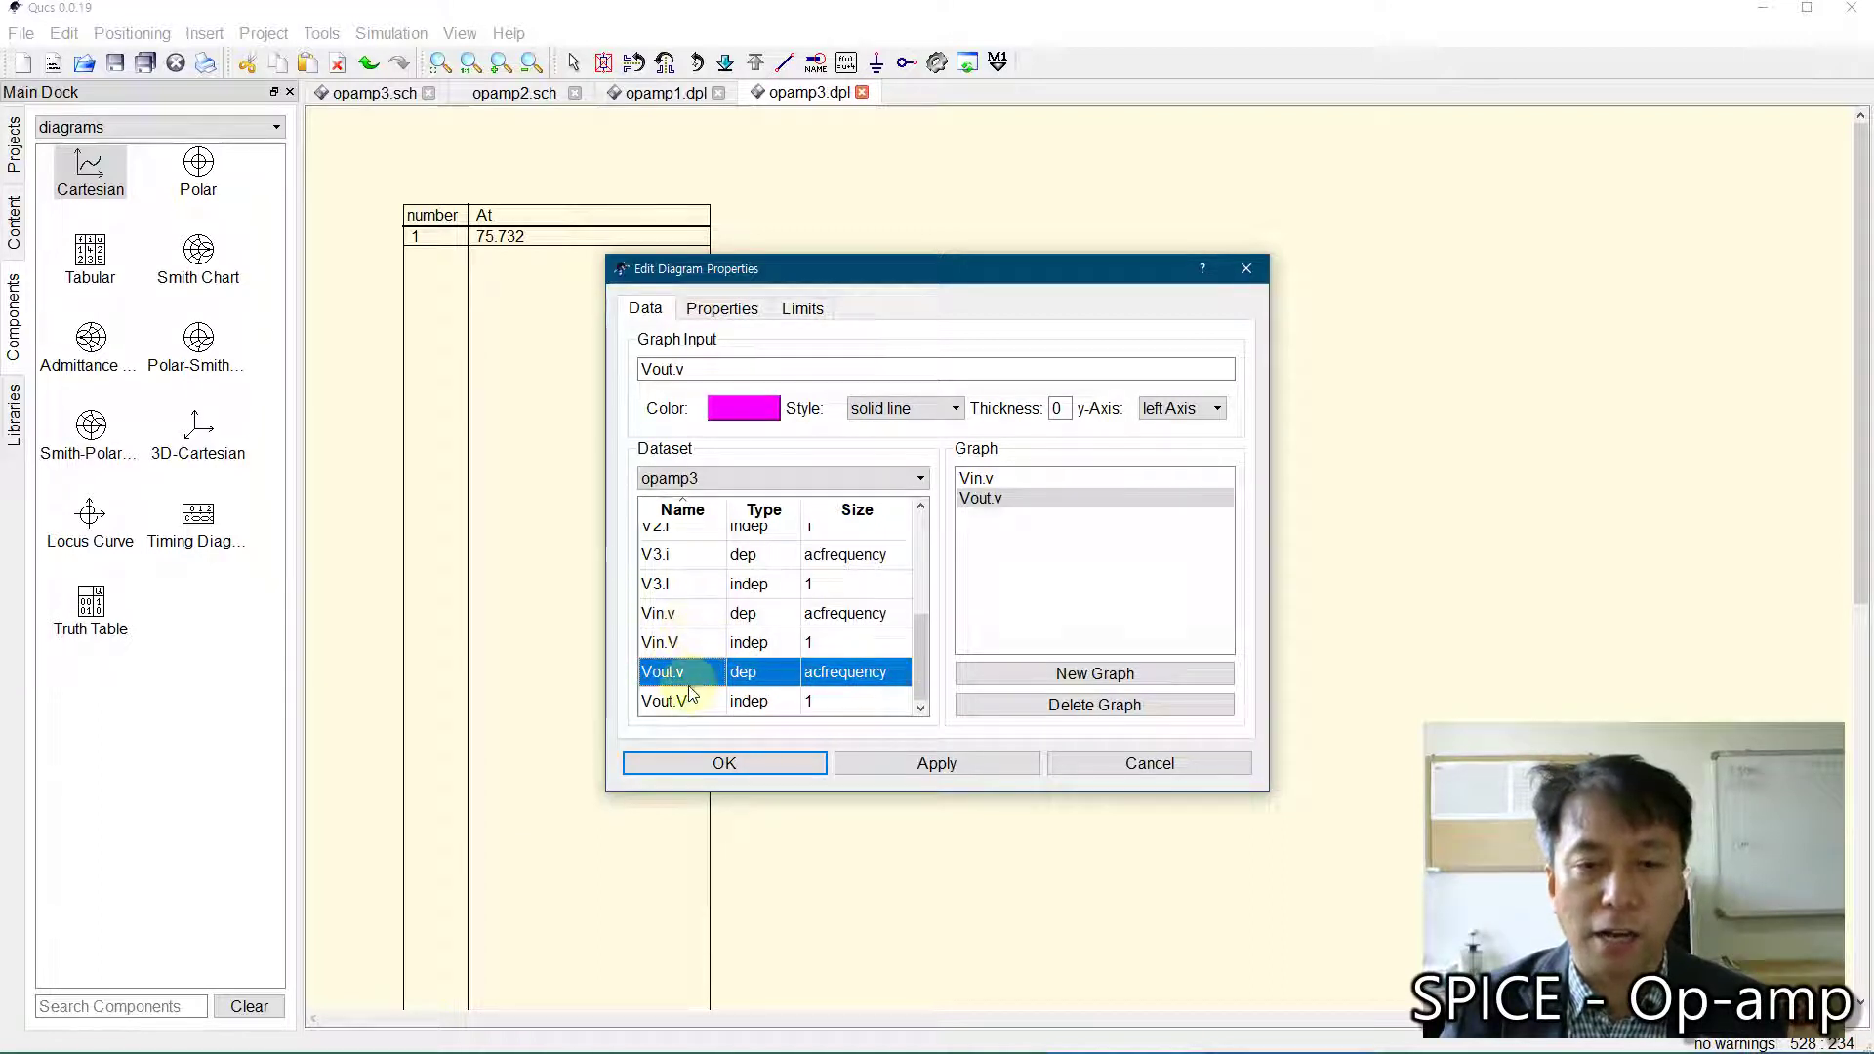
{"action": "left_click", "coordinate": [719, 762]}
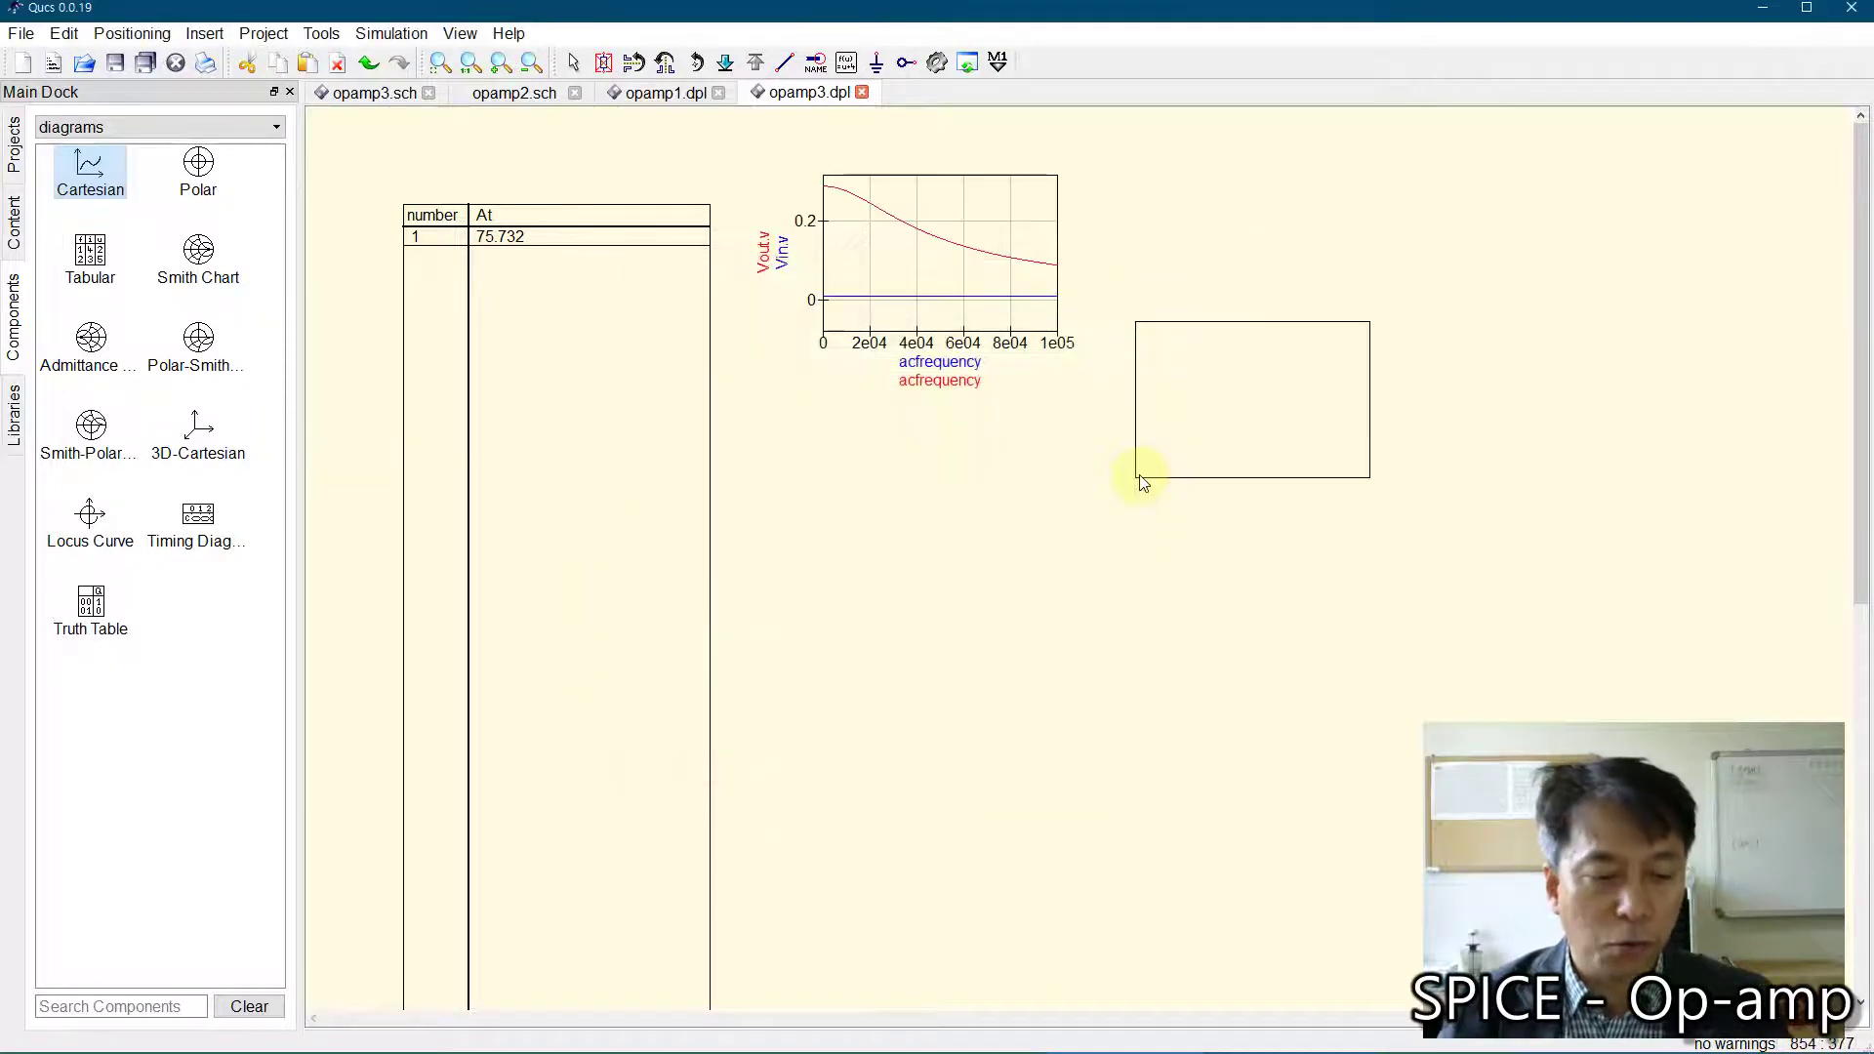
Step: Enlarge the Cartesian diagram and reposition it beside the At table
{"action": "key", "text": "Escape"}
{"action": "left_click", "coordinate": [920, 284]}
{"action": "left_click_drag", "start_coordinate": [1057, 331], "coordinate": [1472, 640]}
{"action": "left_click_drag", "start_coordinate": [1254, 503], "coordinate": [1188, 437]}
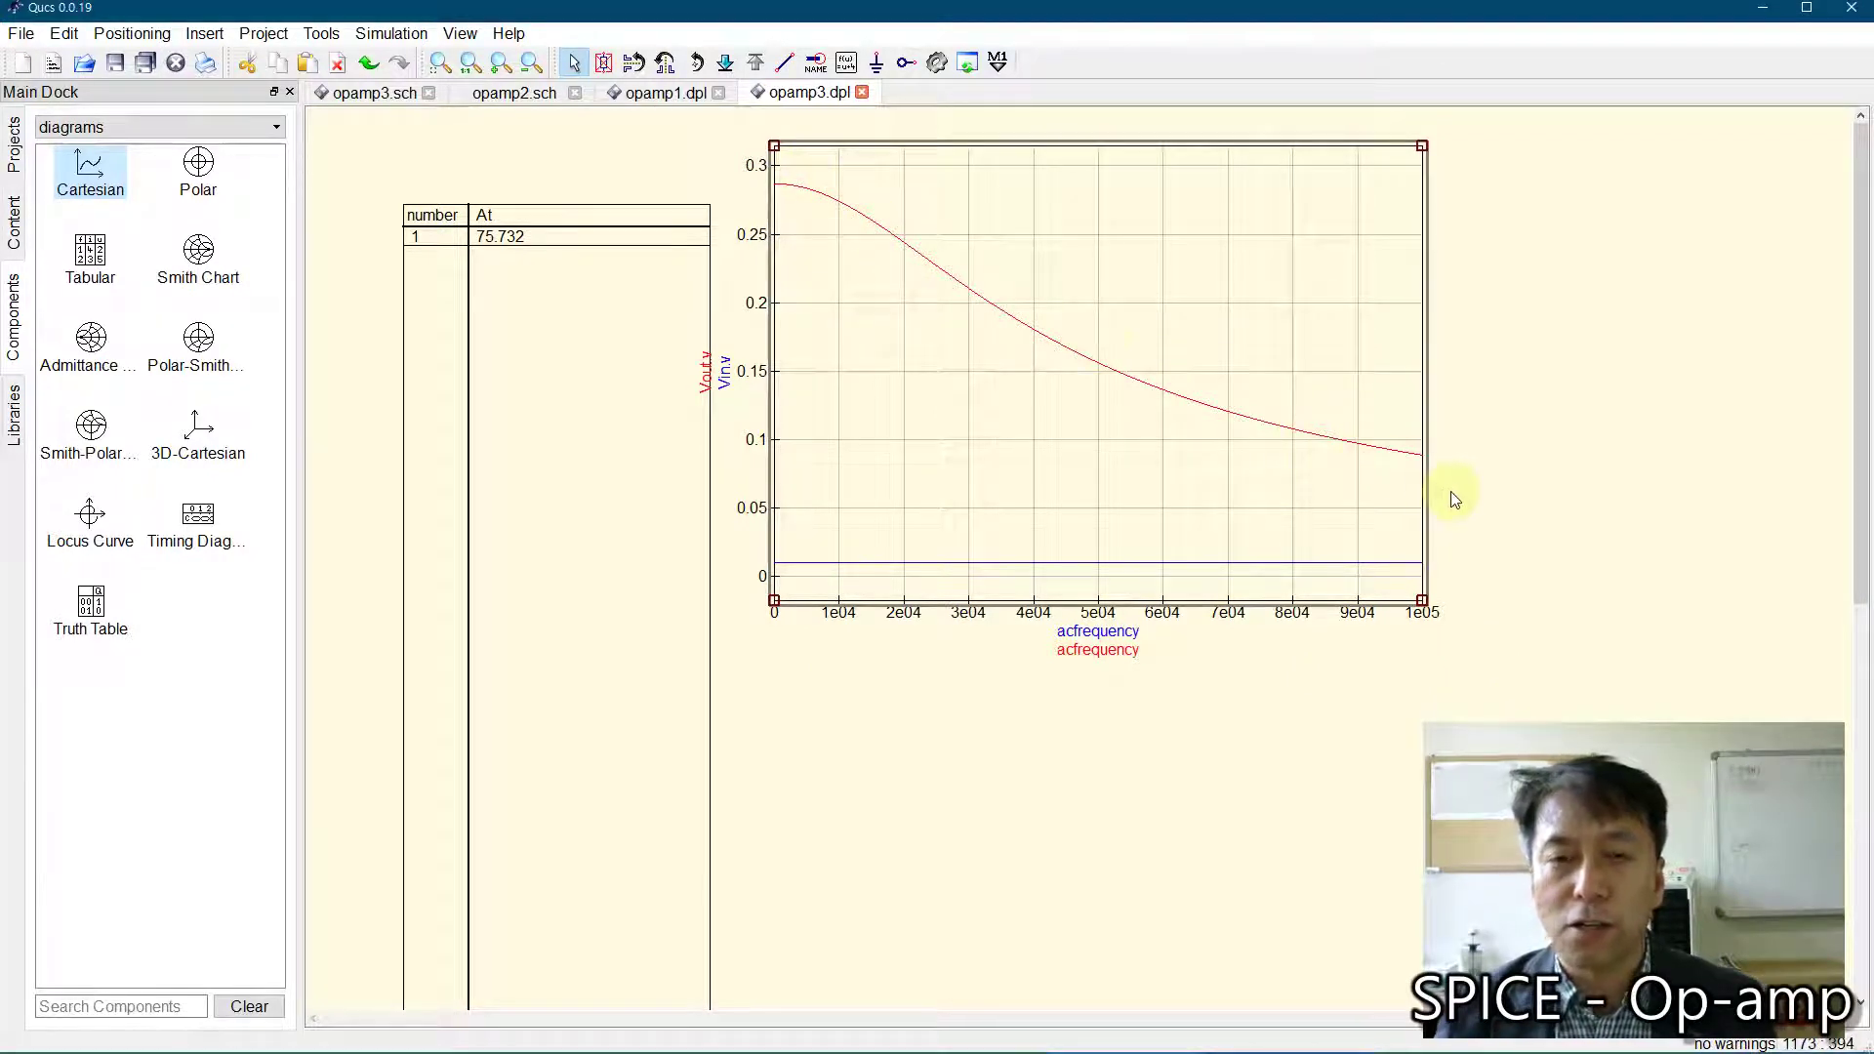
{"action": "left_click_drag", "start_coordinate": [954, 369], "coordinate": [982, 368]}
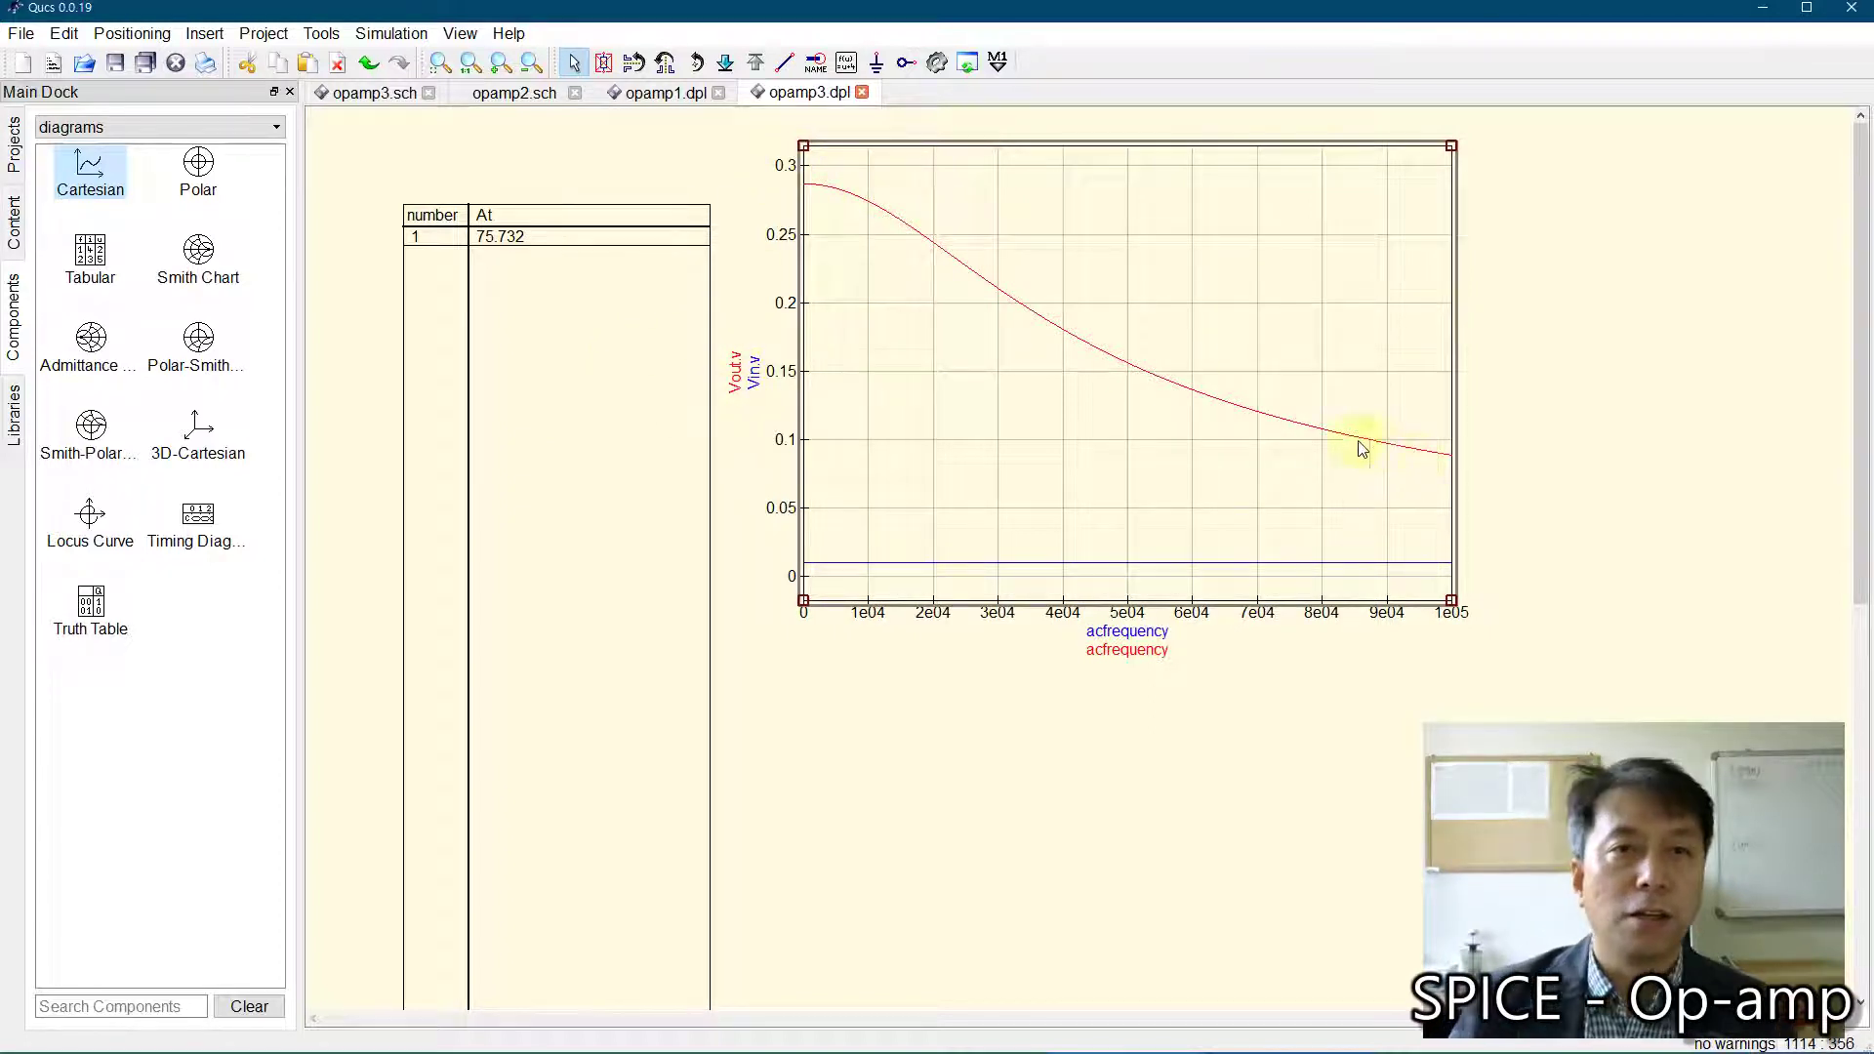
Step: In the opamp3 schematic, move equation Eqn1 higher above the Parameter sweep and add the ac gain av=20*log10(abs(Vout.v/Vin.v)) to it
{"action": "left_click", "coordinate": [361, 92]}
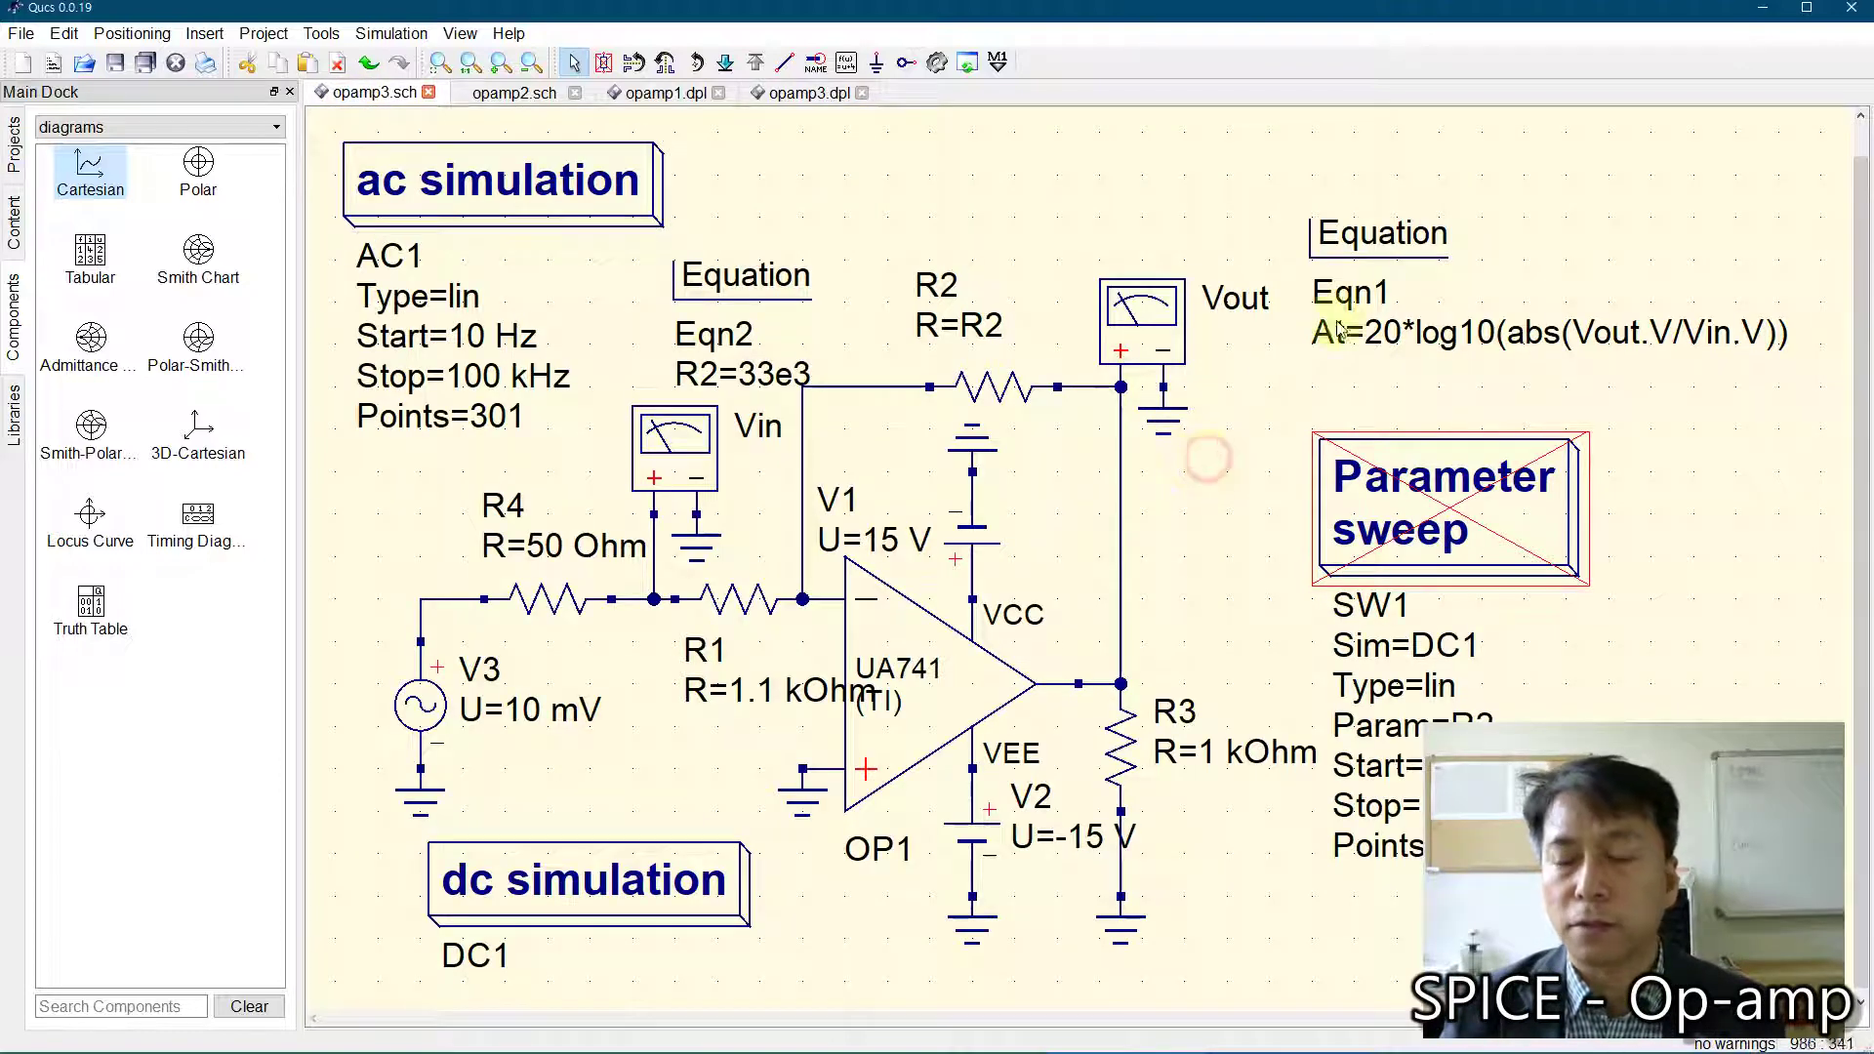
{"action": "left_click_drag", "start_coordinate": [1369, 252], "coordinate": [1379, 191]}
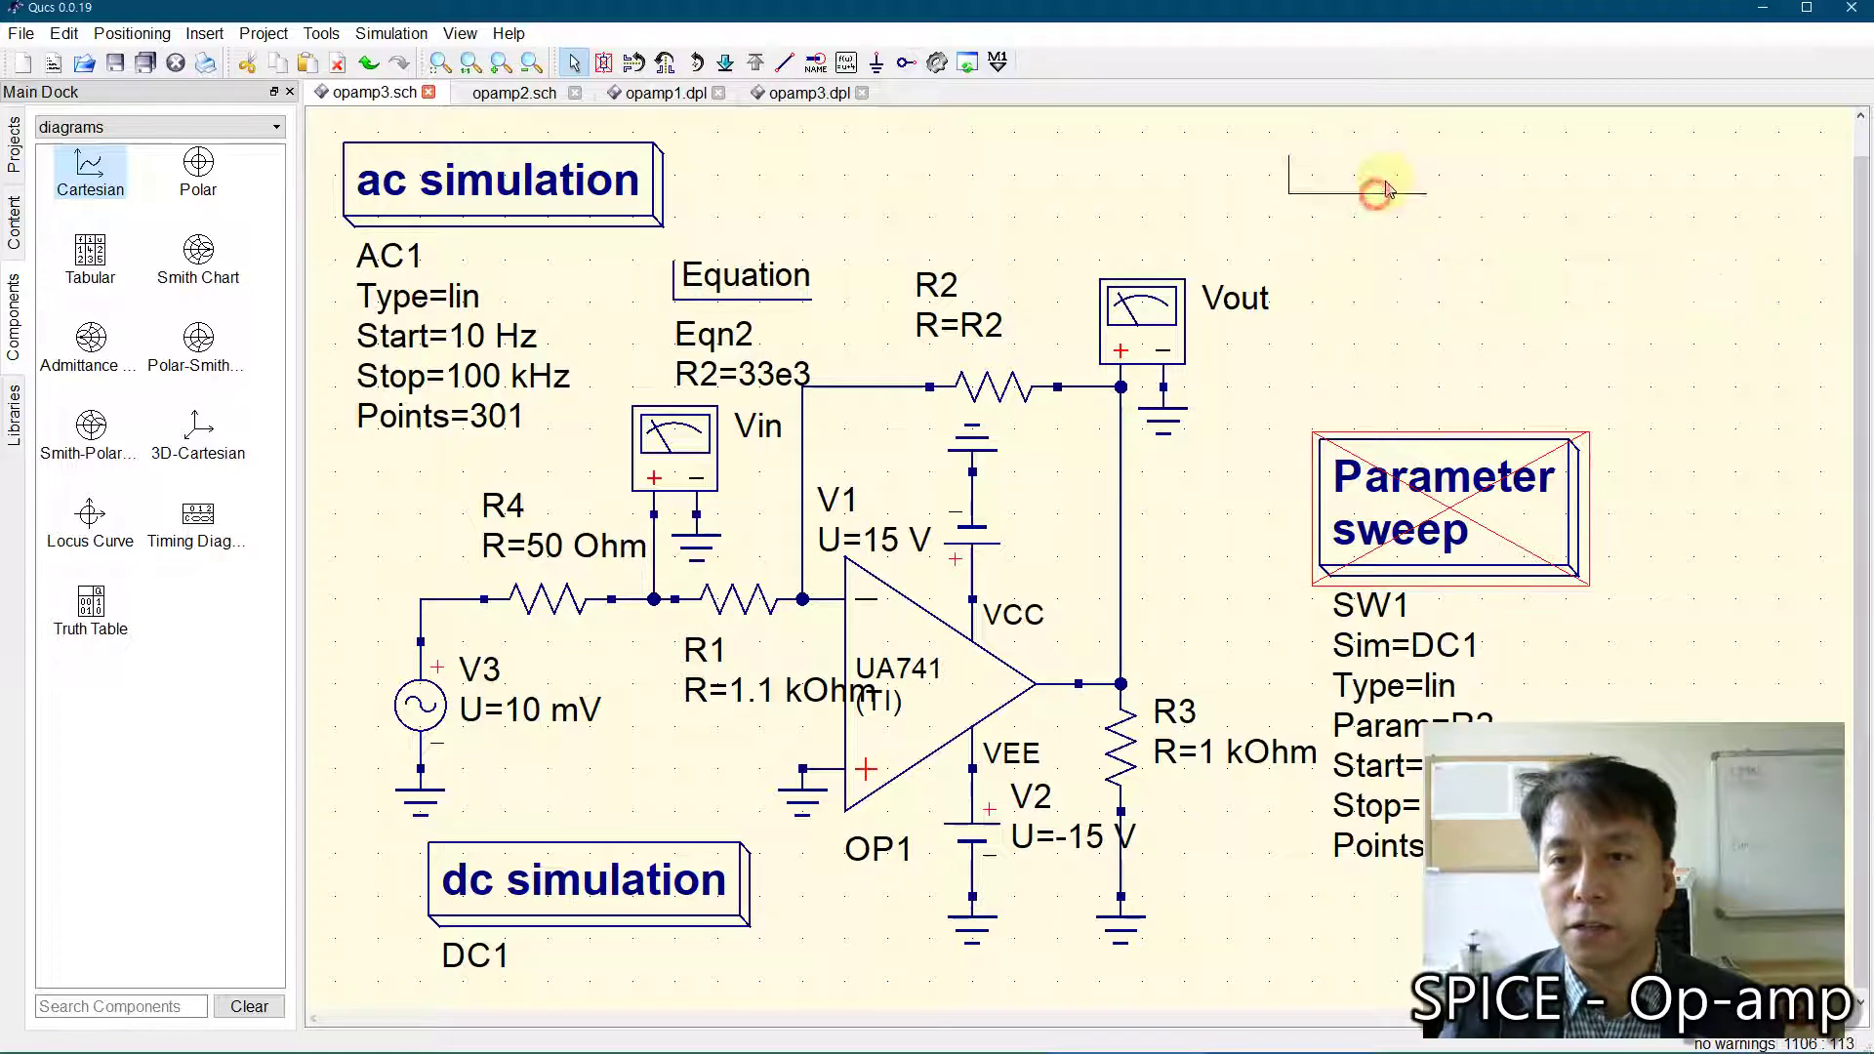
{"action": "double_click", "coordinate": [1330, 168]}
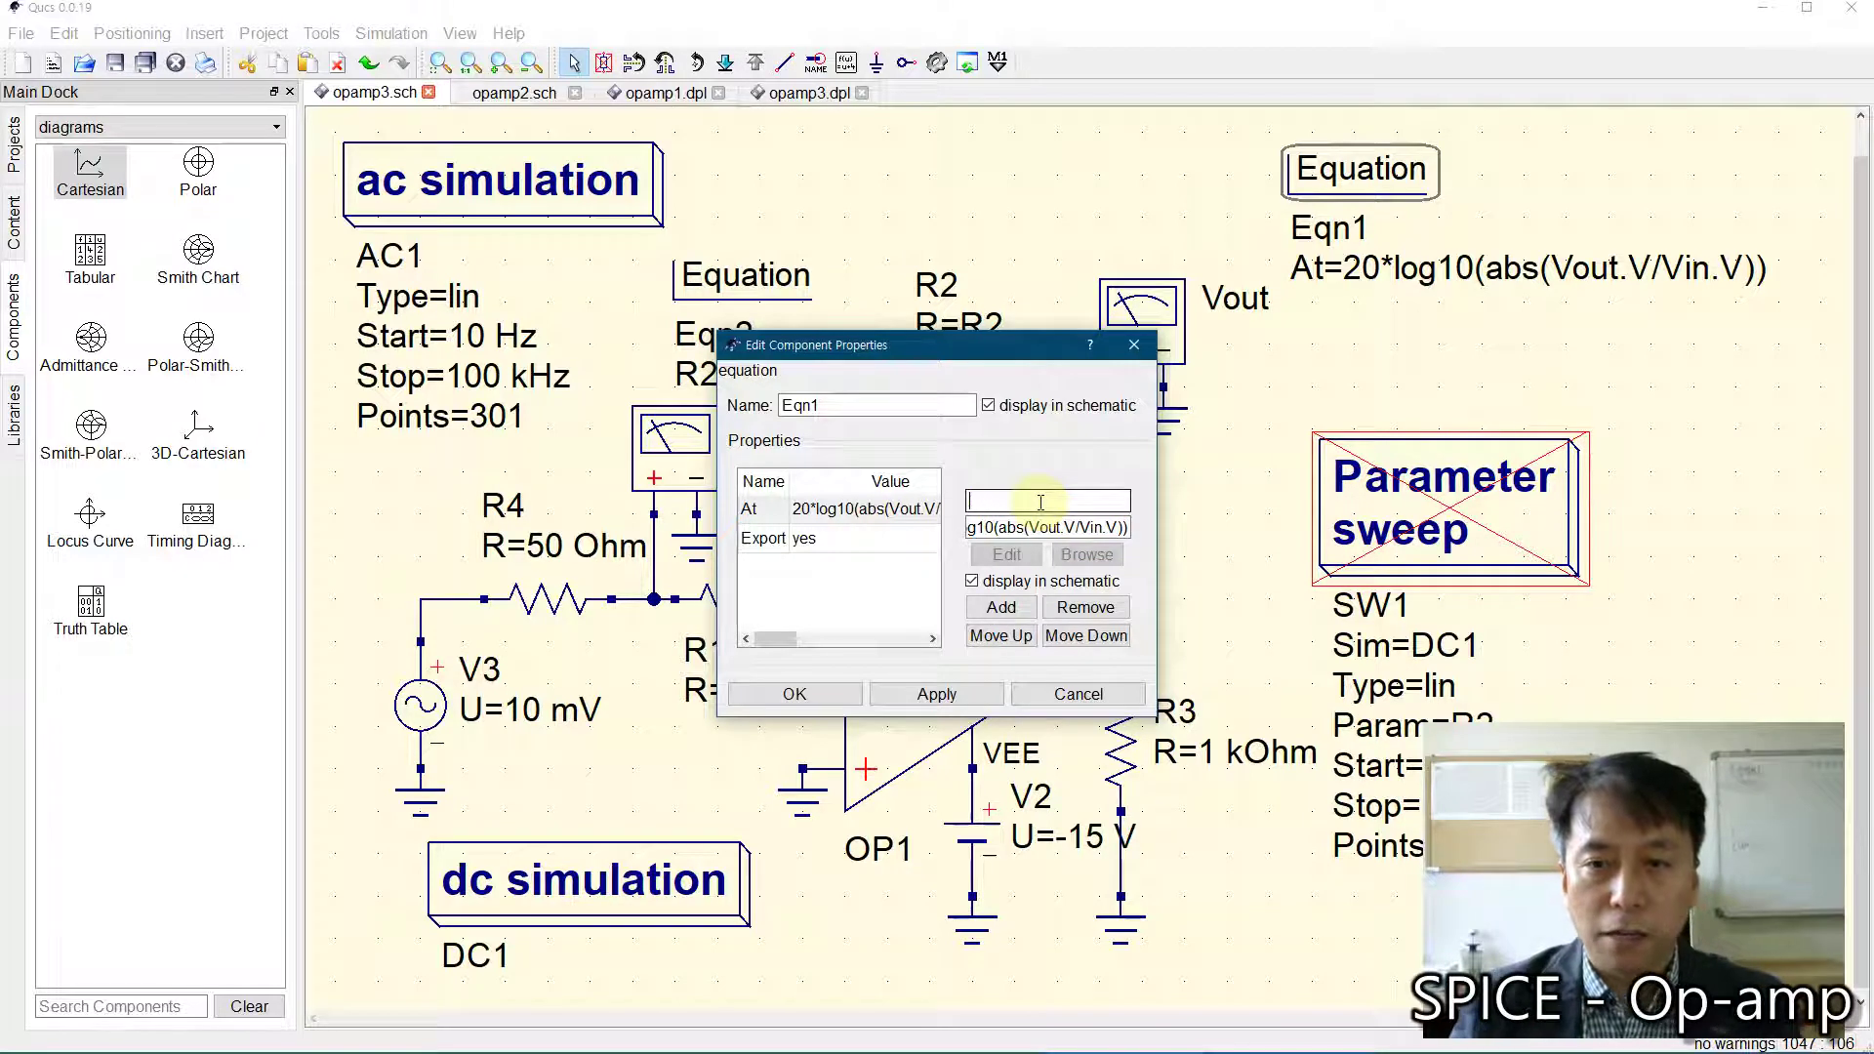
{"action": "type", "text": "v"}
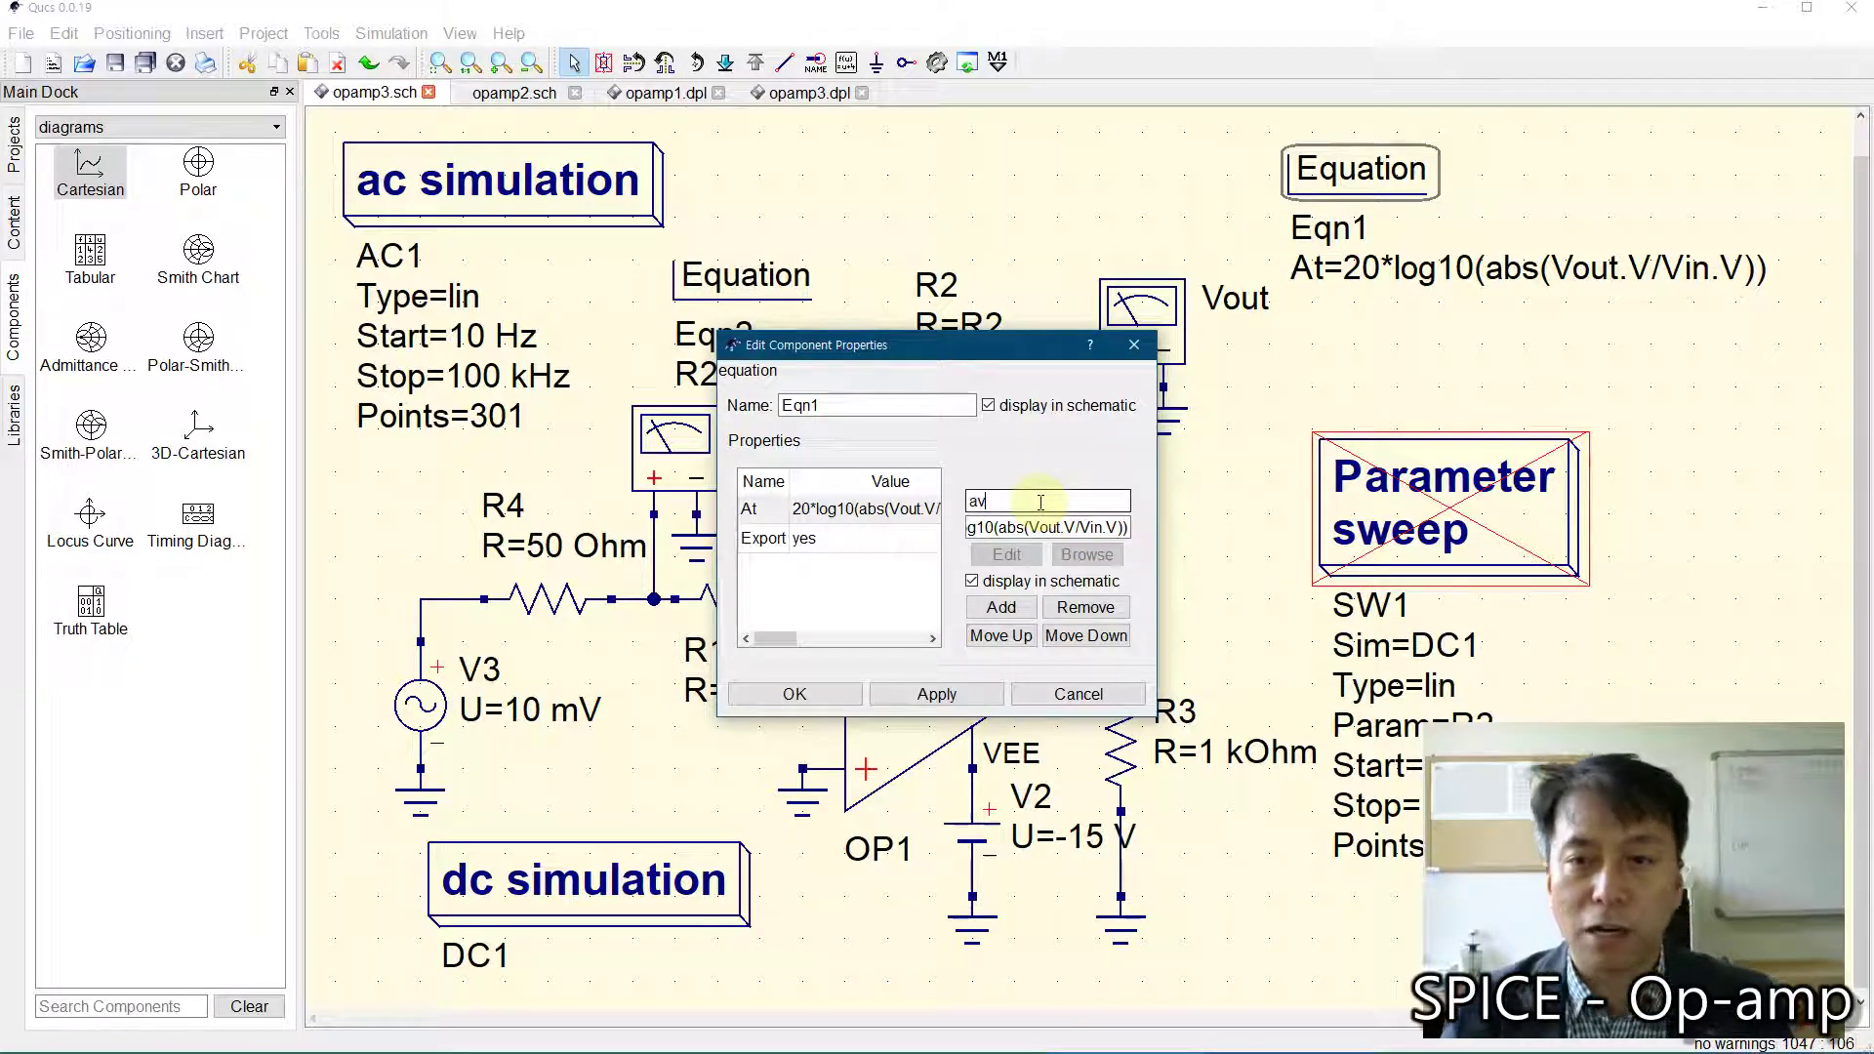
{"action": "left_click", "coordinate": [981, 527]}
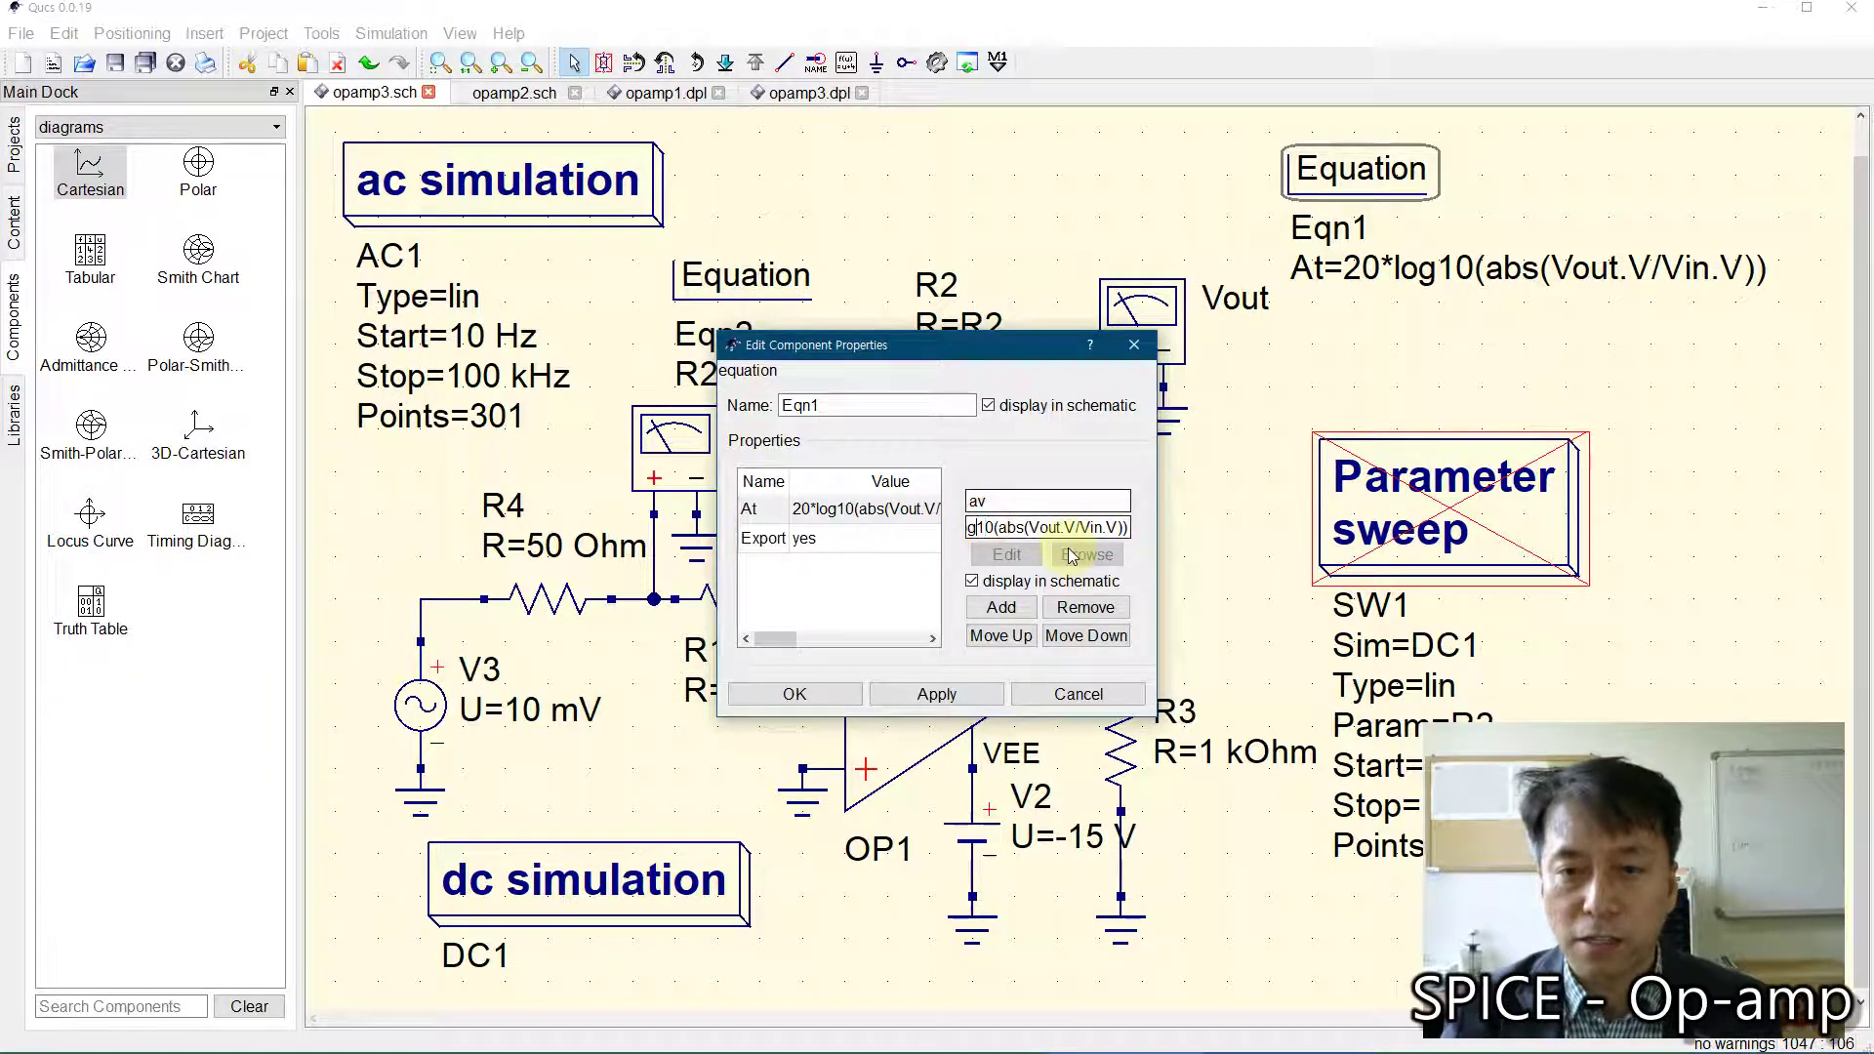
{"action": "key", "text": "Home"}
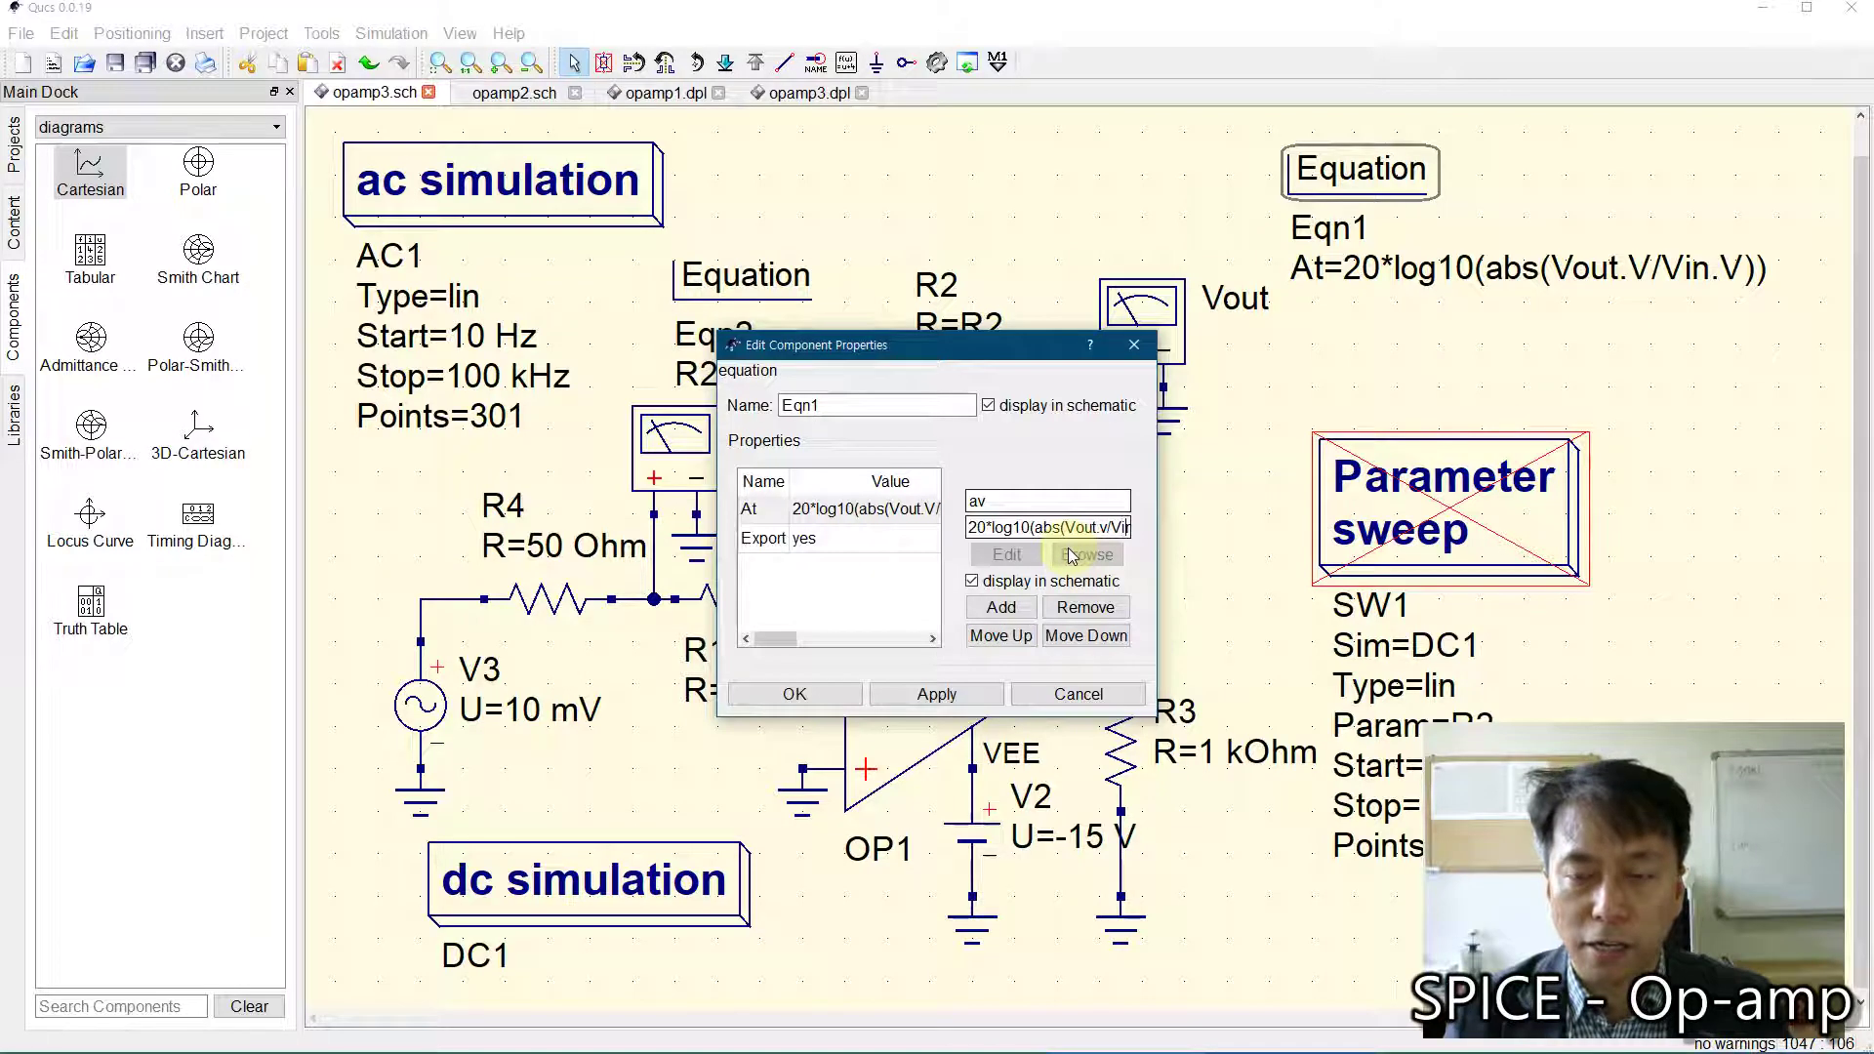
{"action": "key", "text": "End"}
{"action": "key", "text": "Delete"}
{"action": "type", "text": "v"}
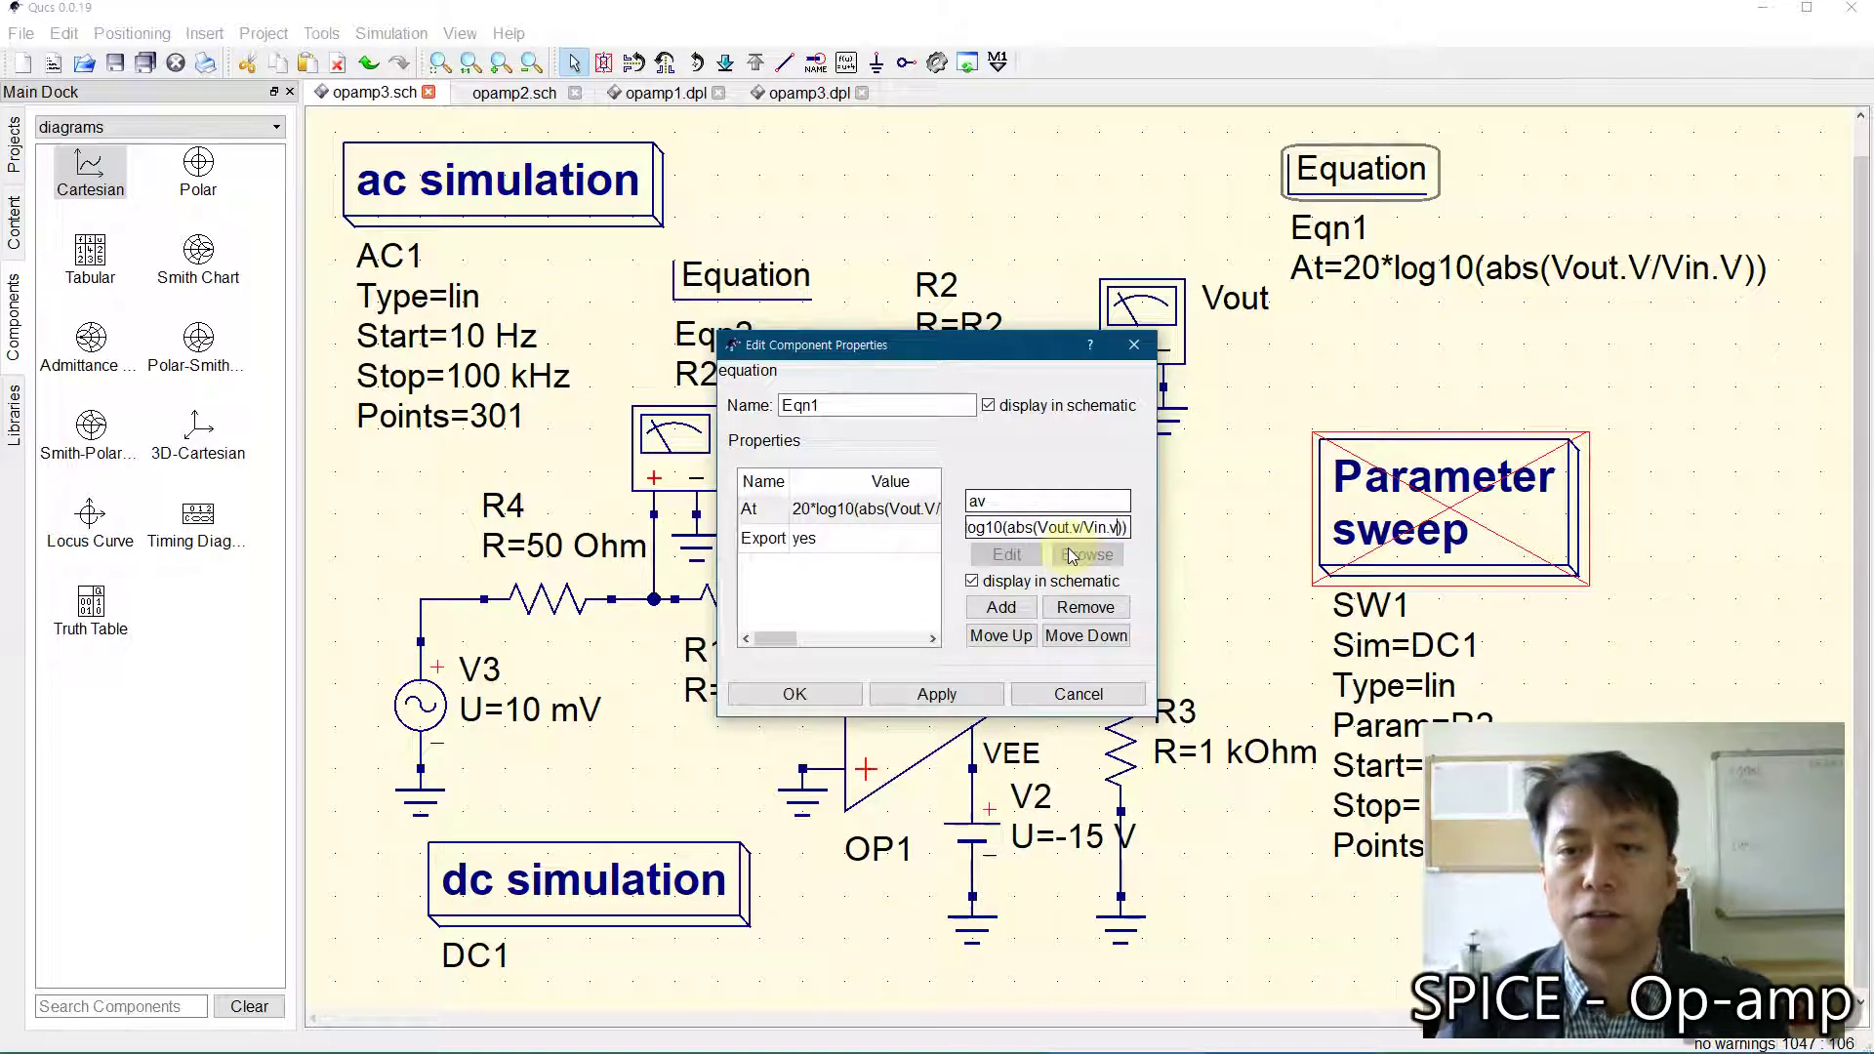
{"action": "left_click", "coordinate": [999, 608]}
{"action": "left_click", "coordinate": [780, 694]}
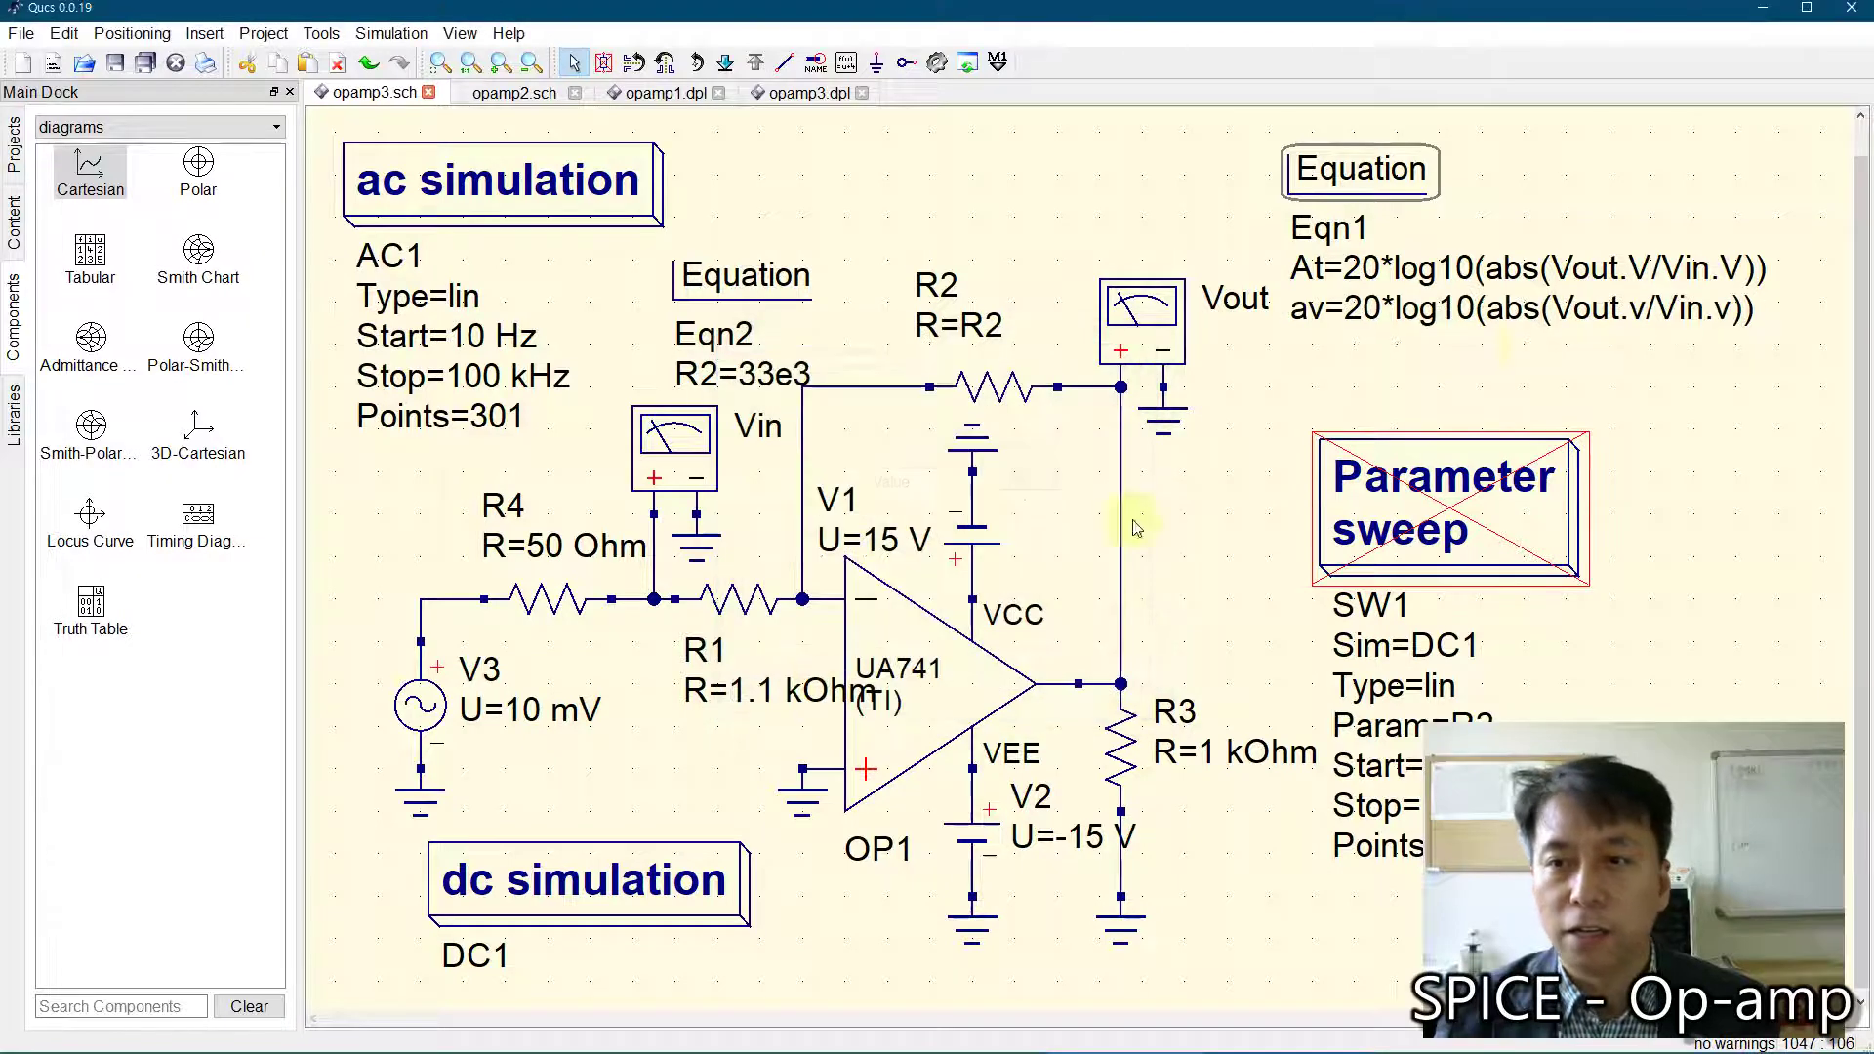
{"action": "left_click", "coordinate": [1742, 406]}
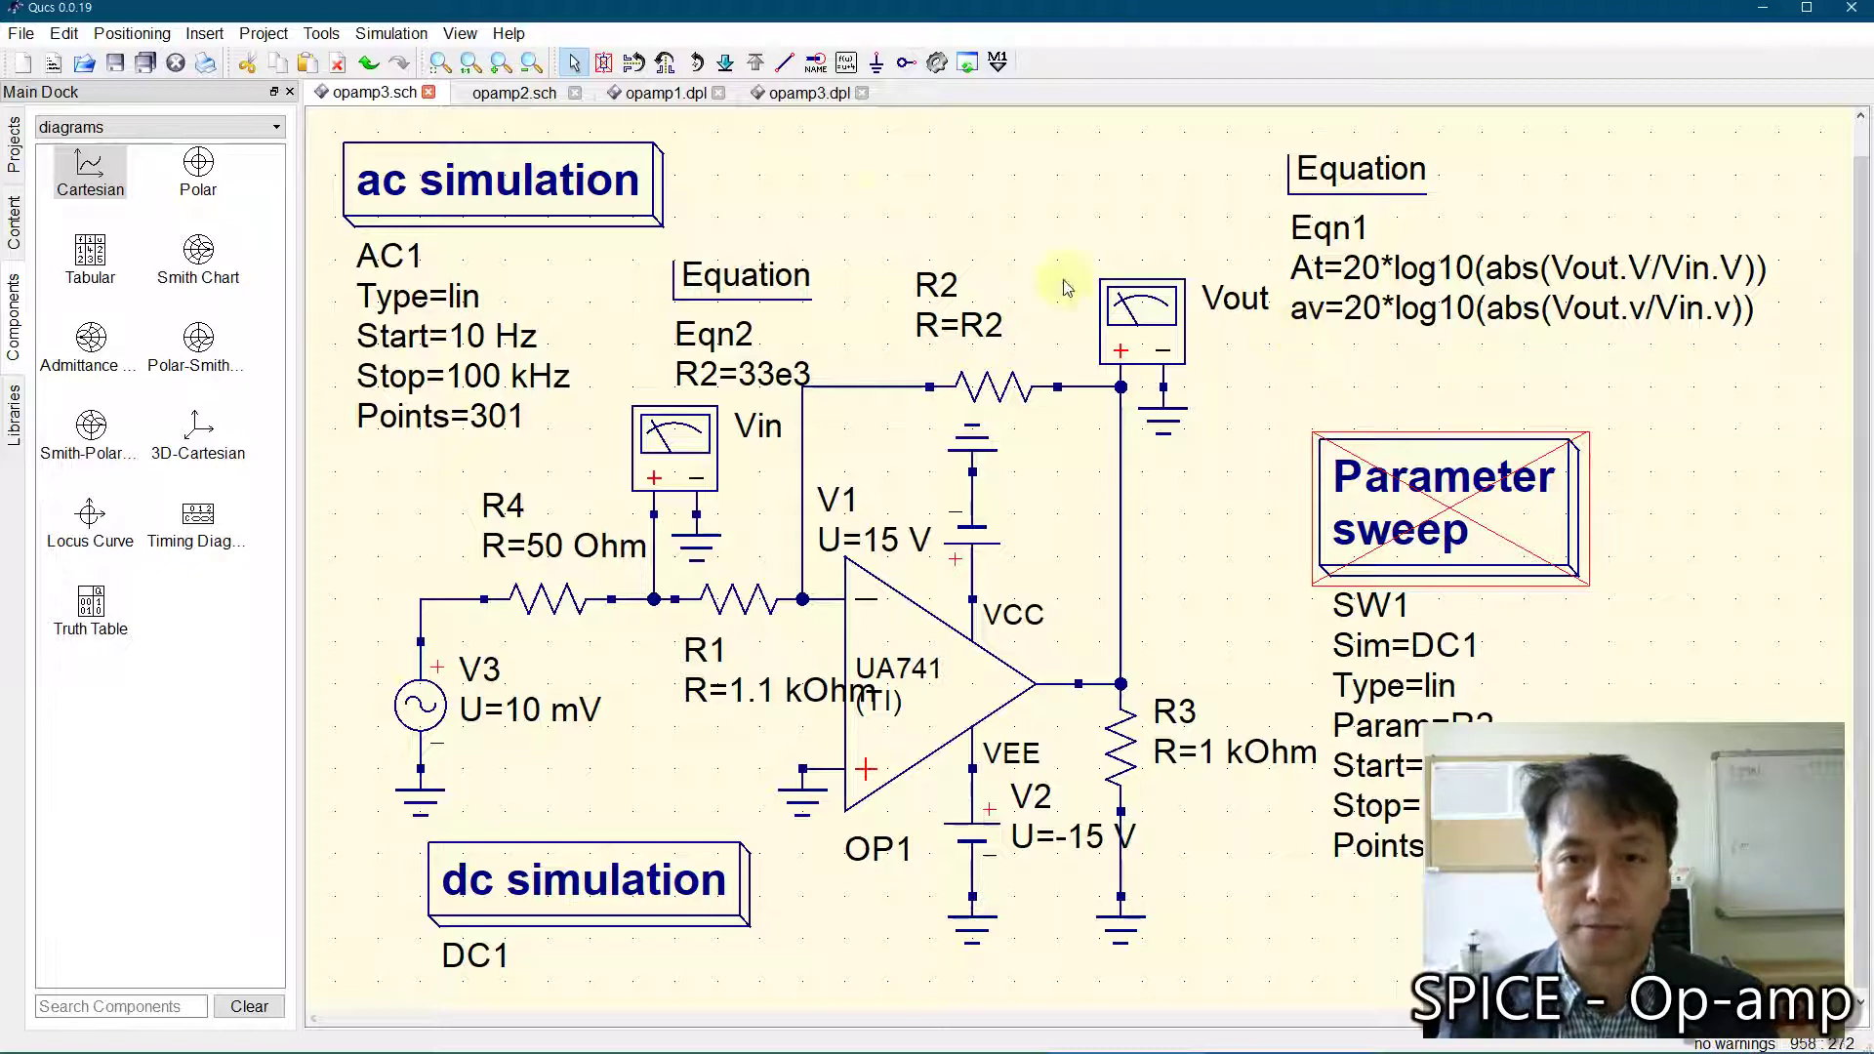
Step: Run the simulation and add a Cartesian diagram plotting av below the Vin.v and Vout.v diagram
{"action": "left_click", "coordinate": [939, 63]}
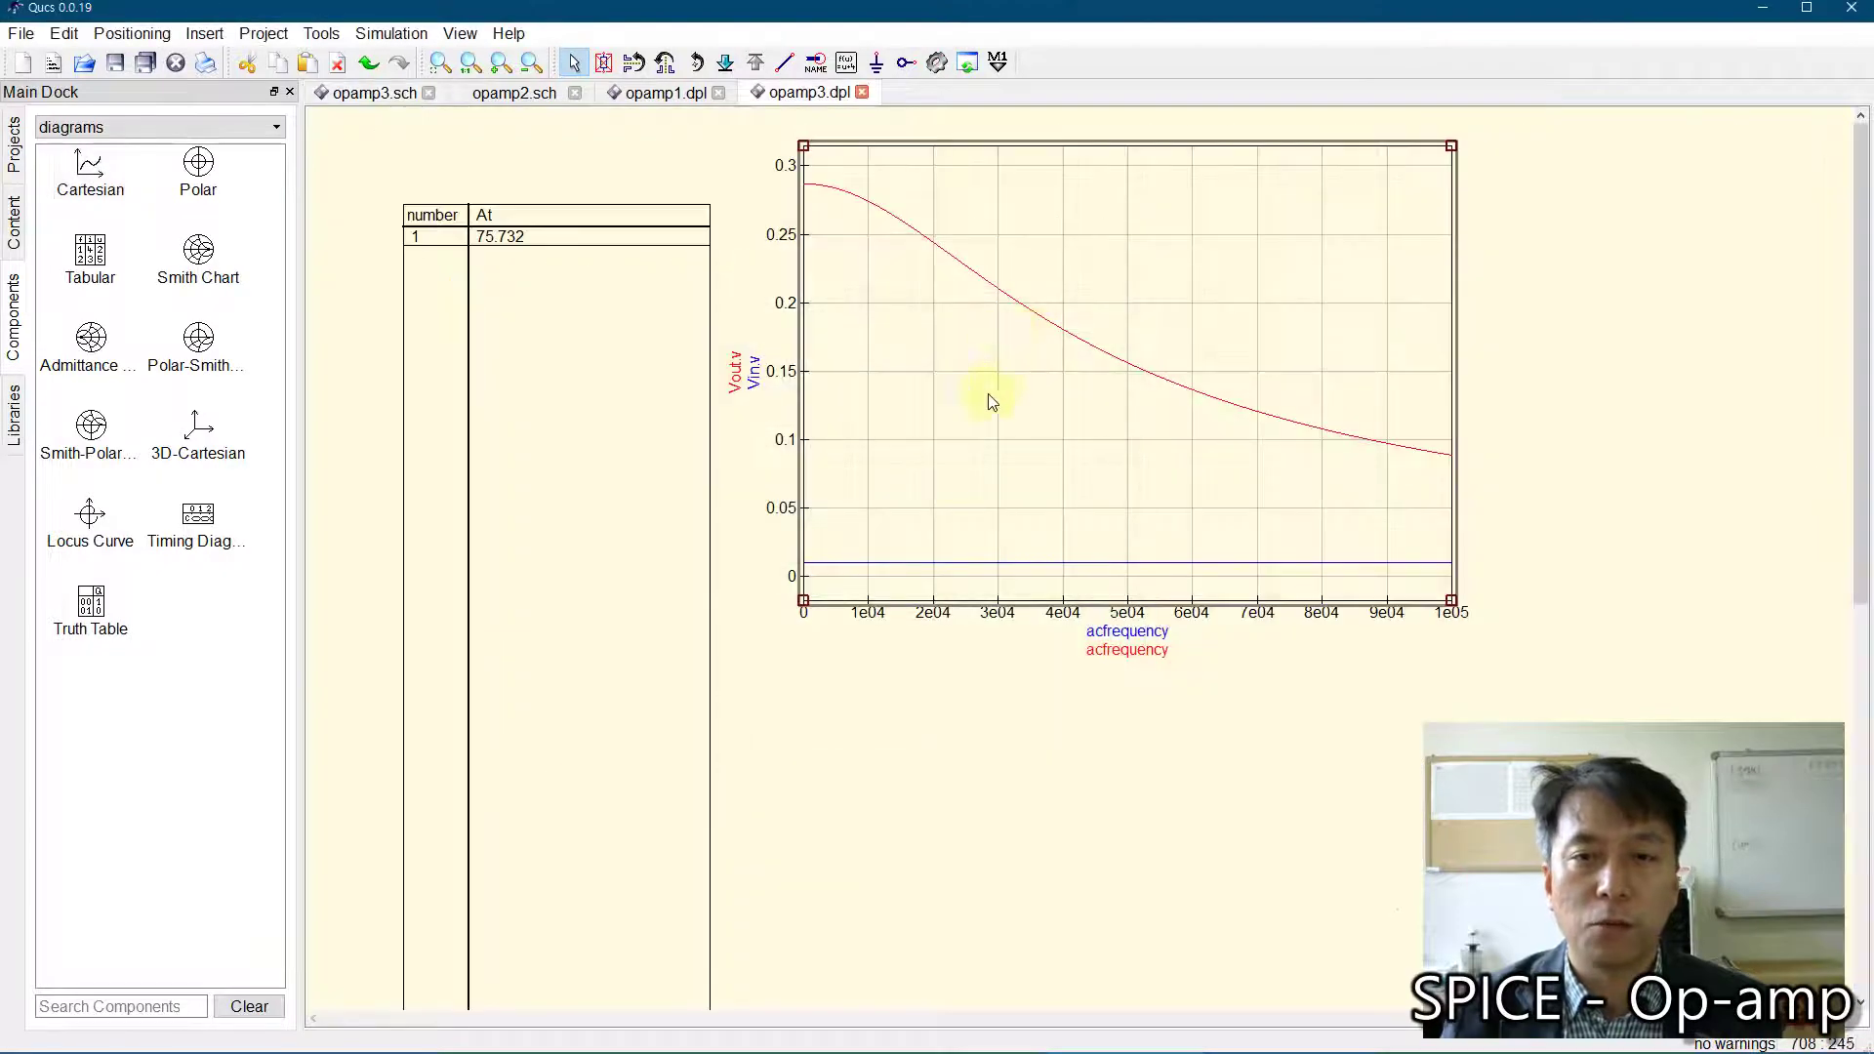
{"action": "scroll", "coordinate": [1004, 582], "scroll_direction": "down", "scroll_amount": 4}
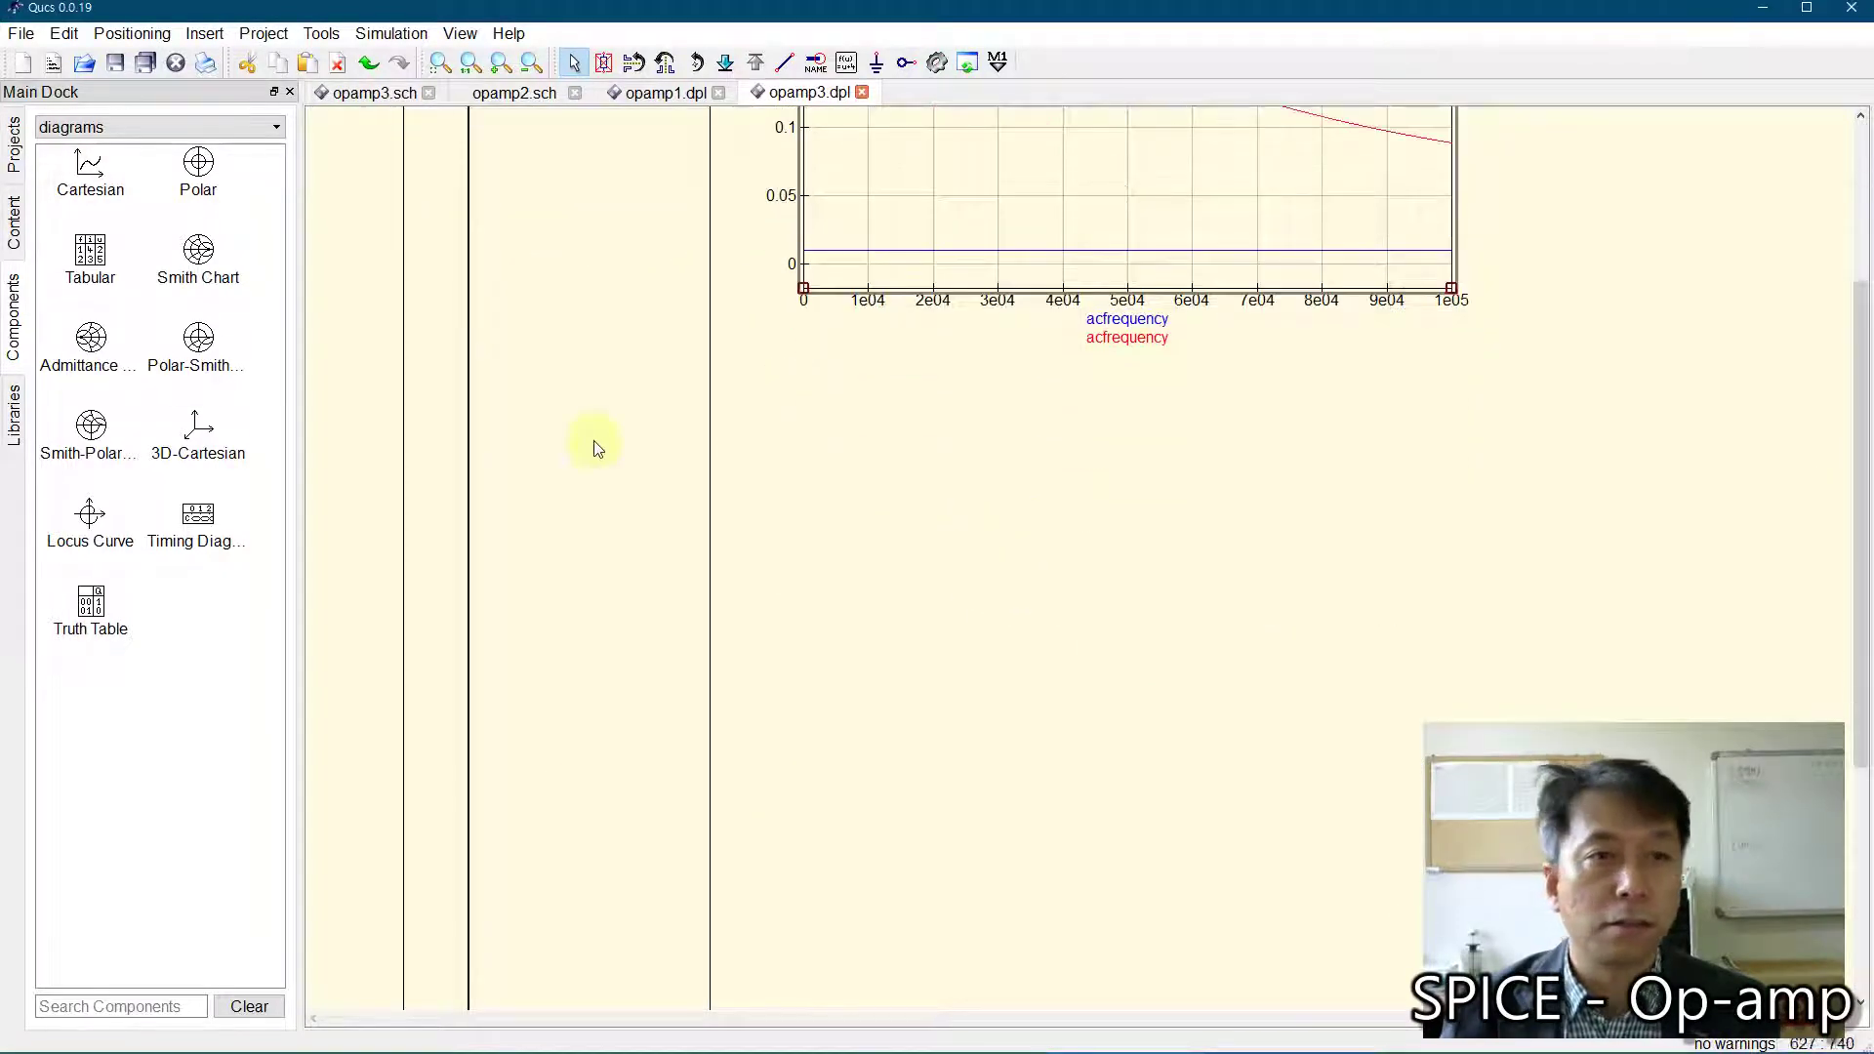
{"action": "left_click", "coordinate": [86, 173]}
{"action": "left_click", "coordinate": [808, 556]}
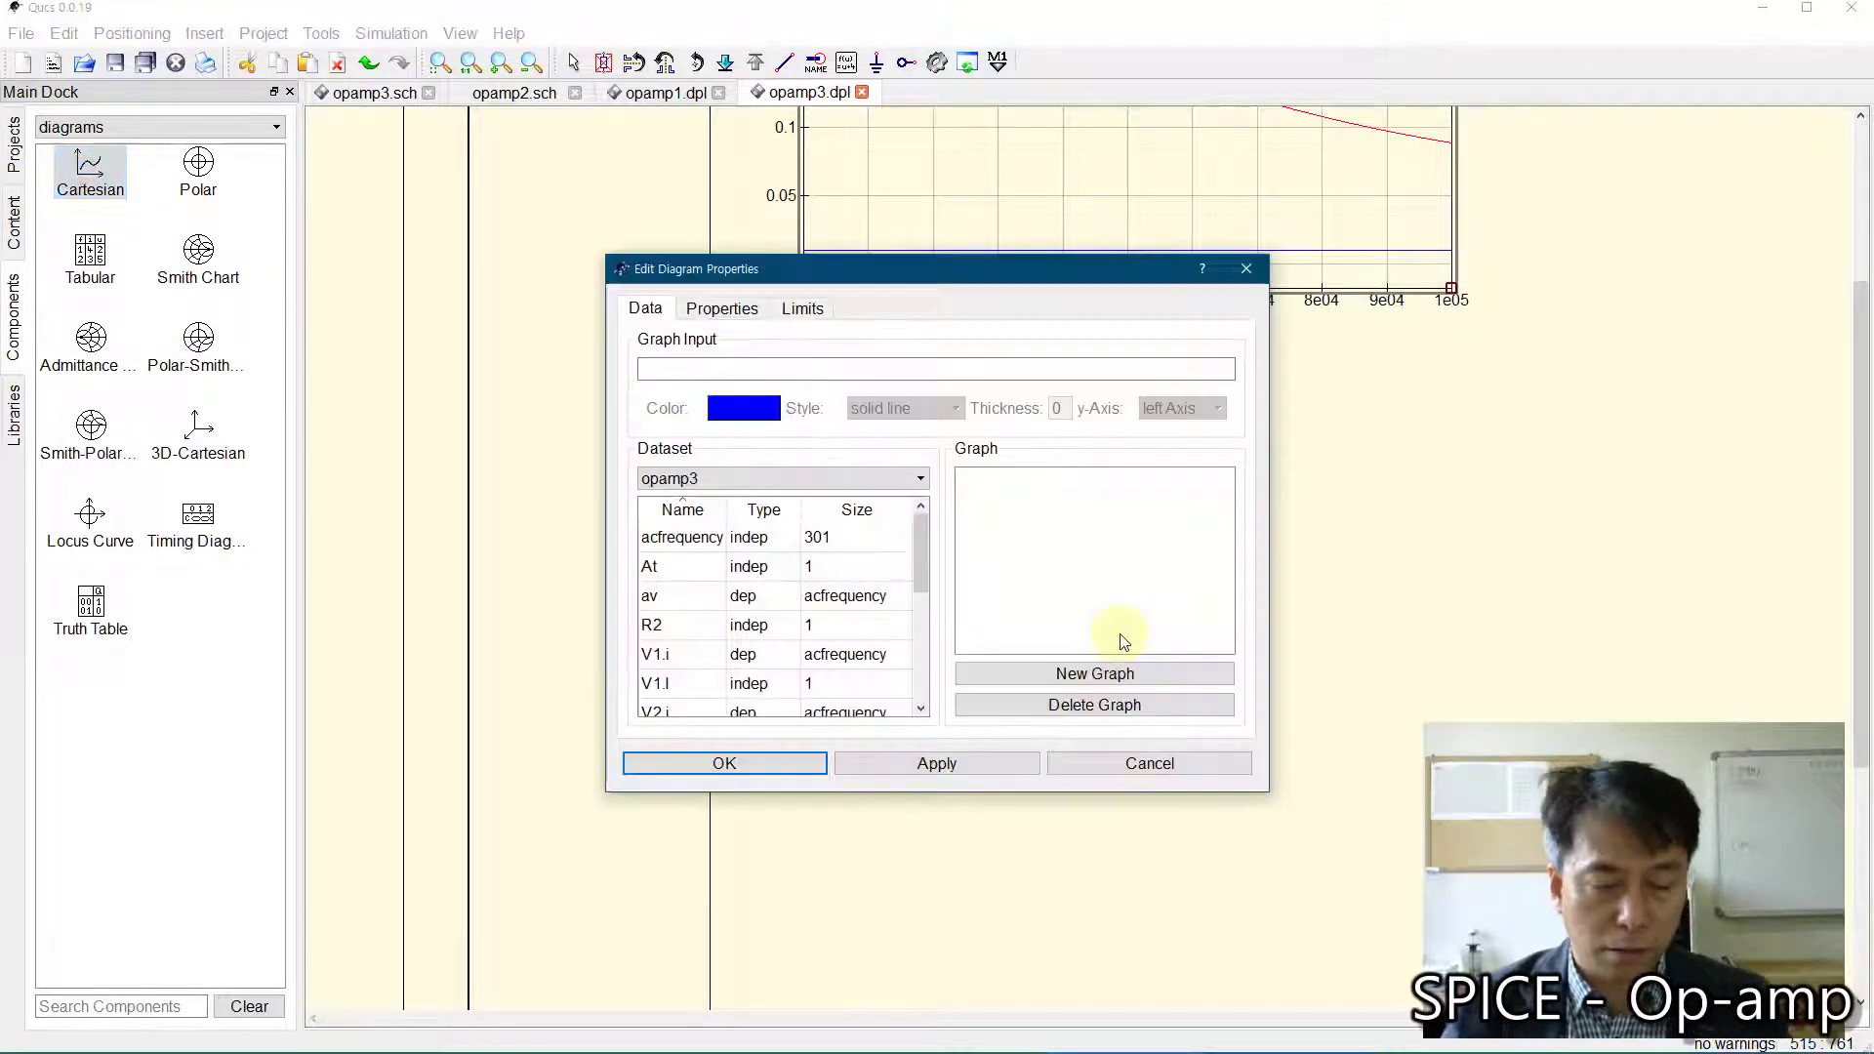
{"action": "double_click", "coordinate": [681, 597]}
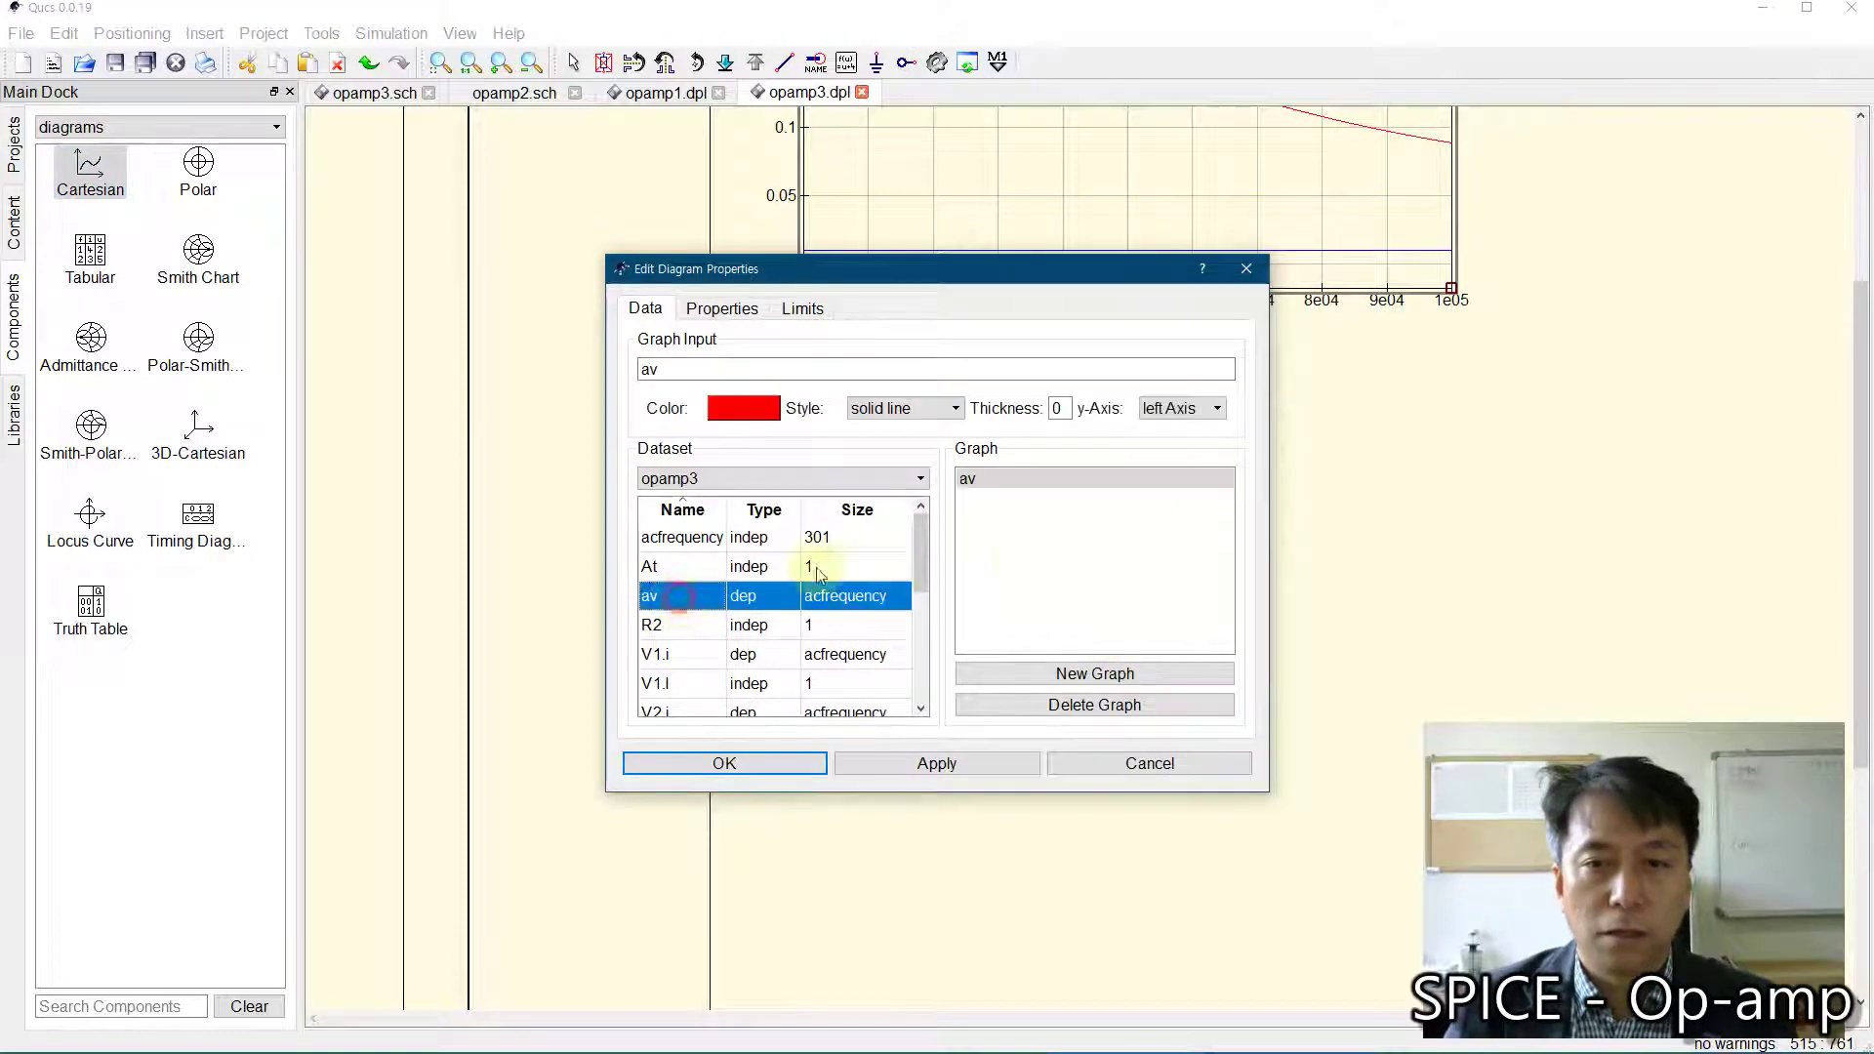
{"action": "left_click", "coordinate": [743, 769]}
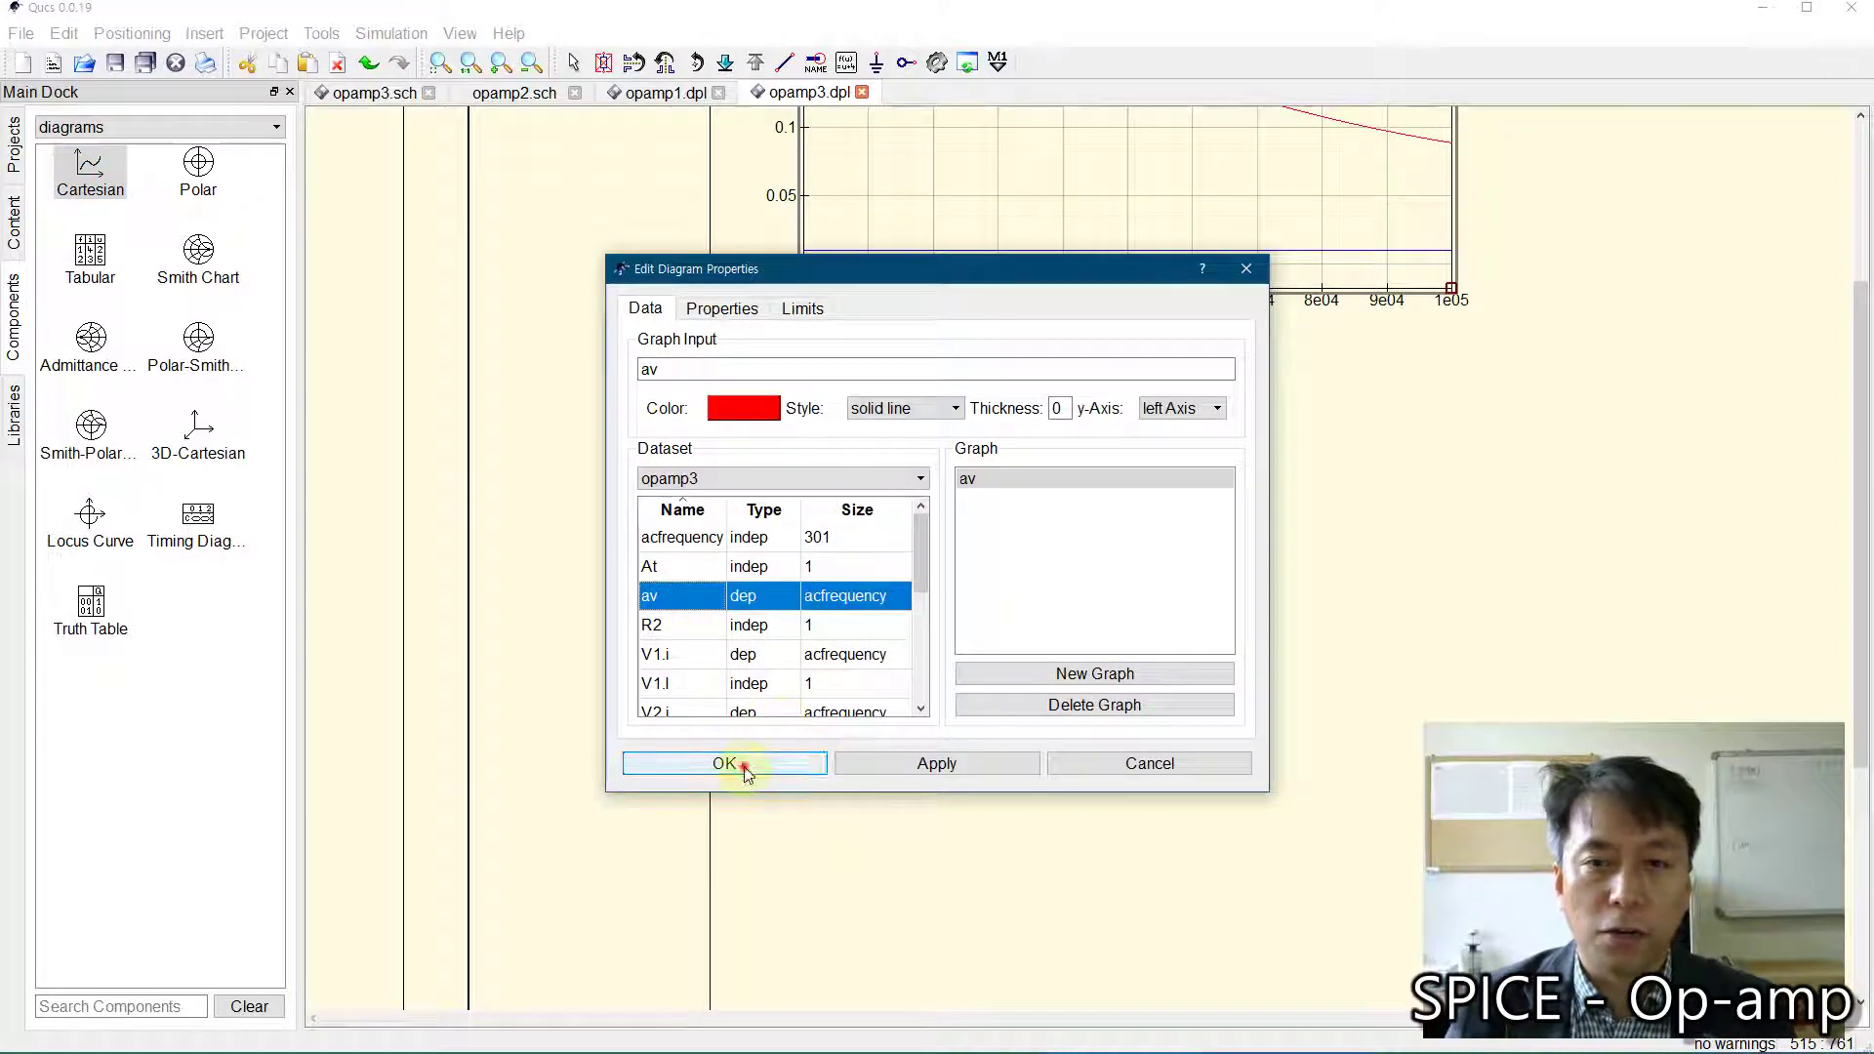
{"action": "key", "text": "Escape"}
Step: Enlarge the av diagram to about the size of the voltage diagram above and move it closer beneath that diagram
{"action": "left_click", "coordinate": [945, 542]}
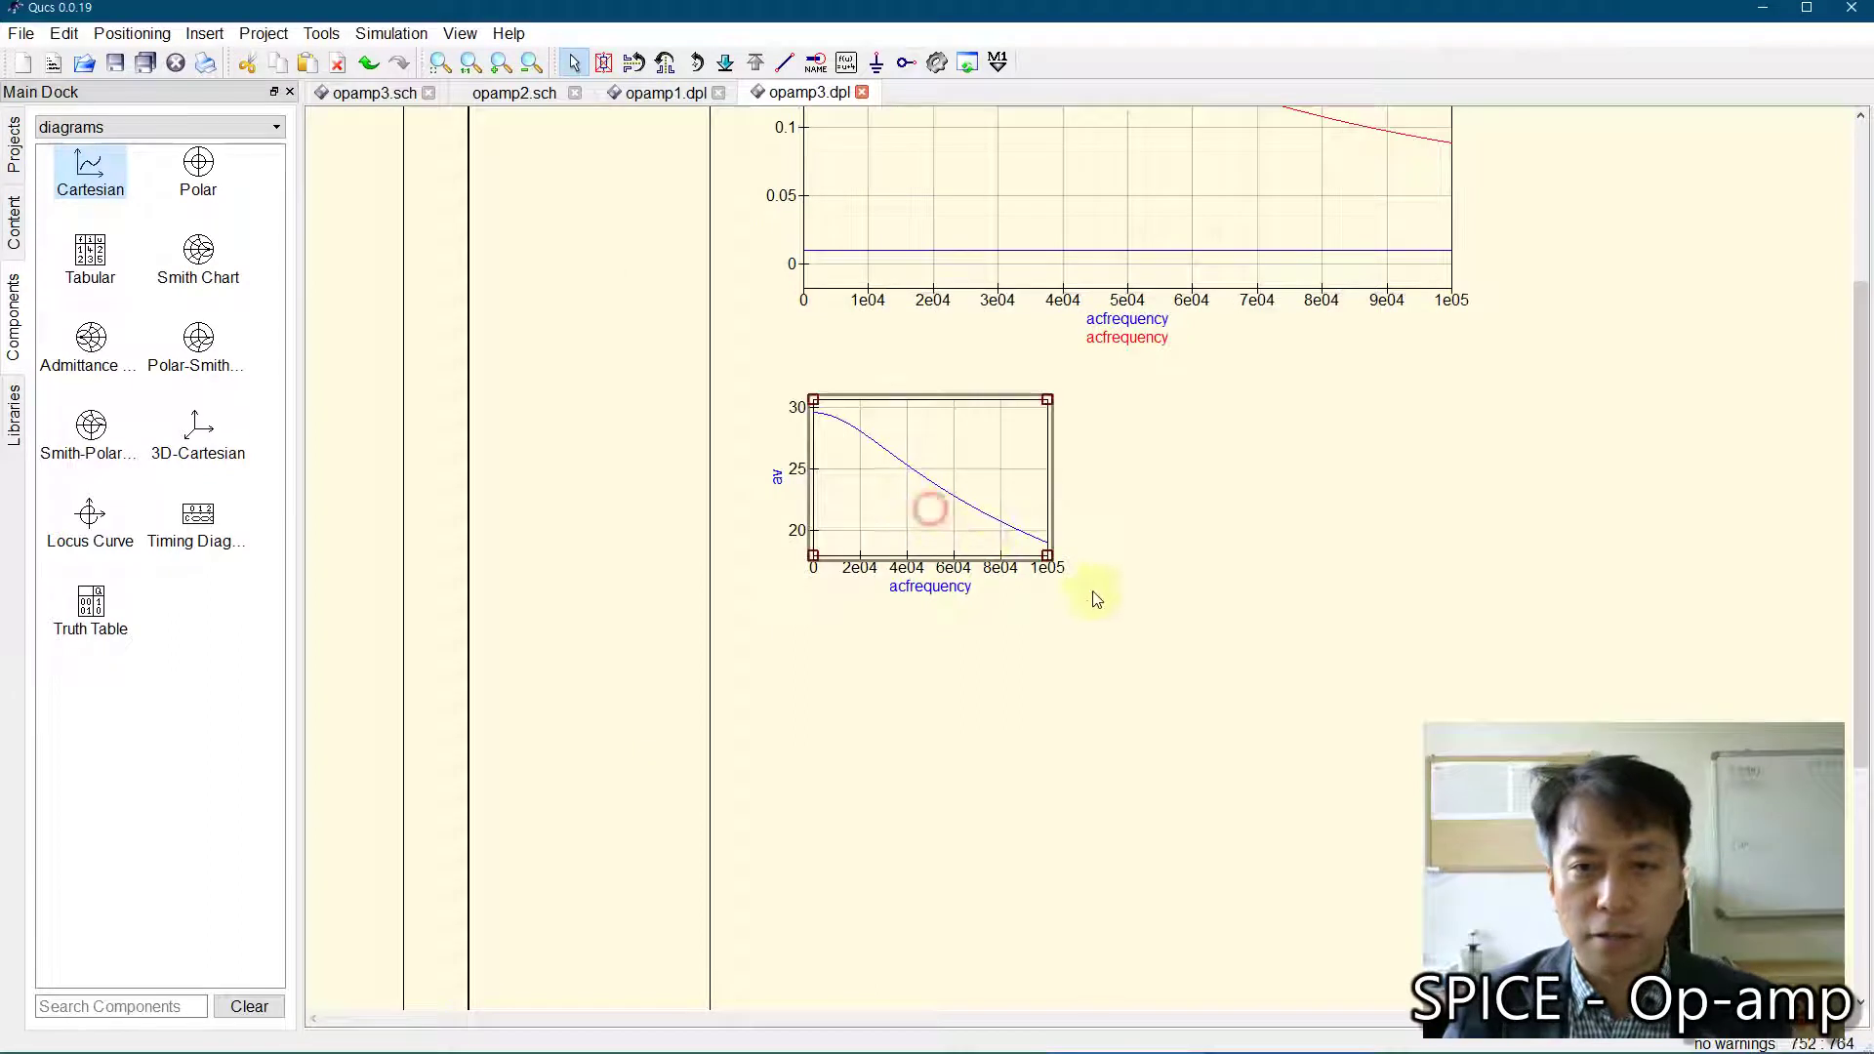
{"action": "left_click_drag", "start_coordinate": [1047, 555], "coordinate": [1501, 869]}
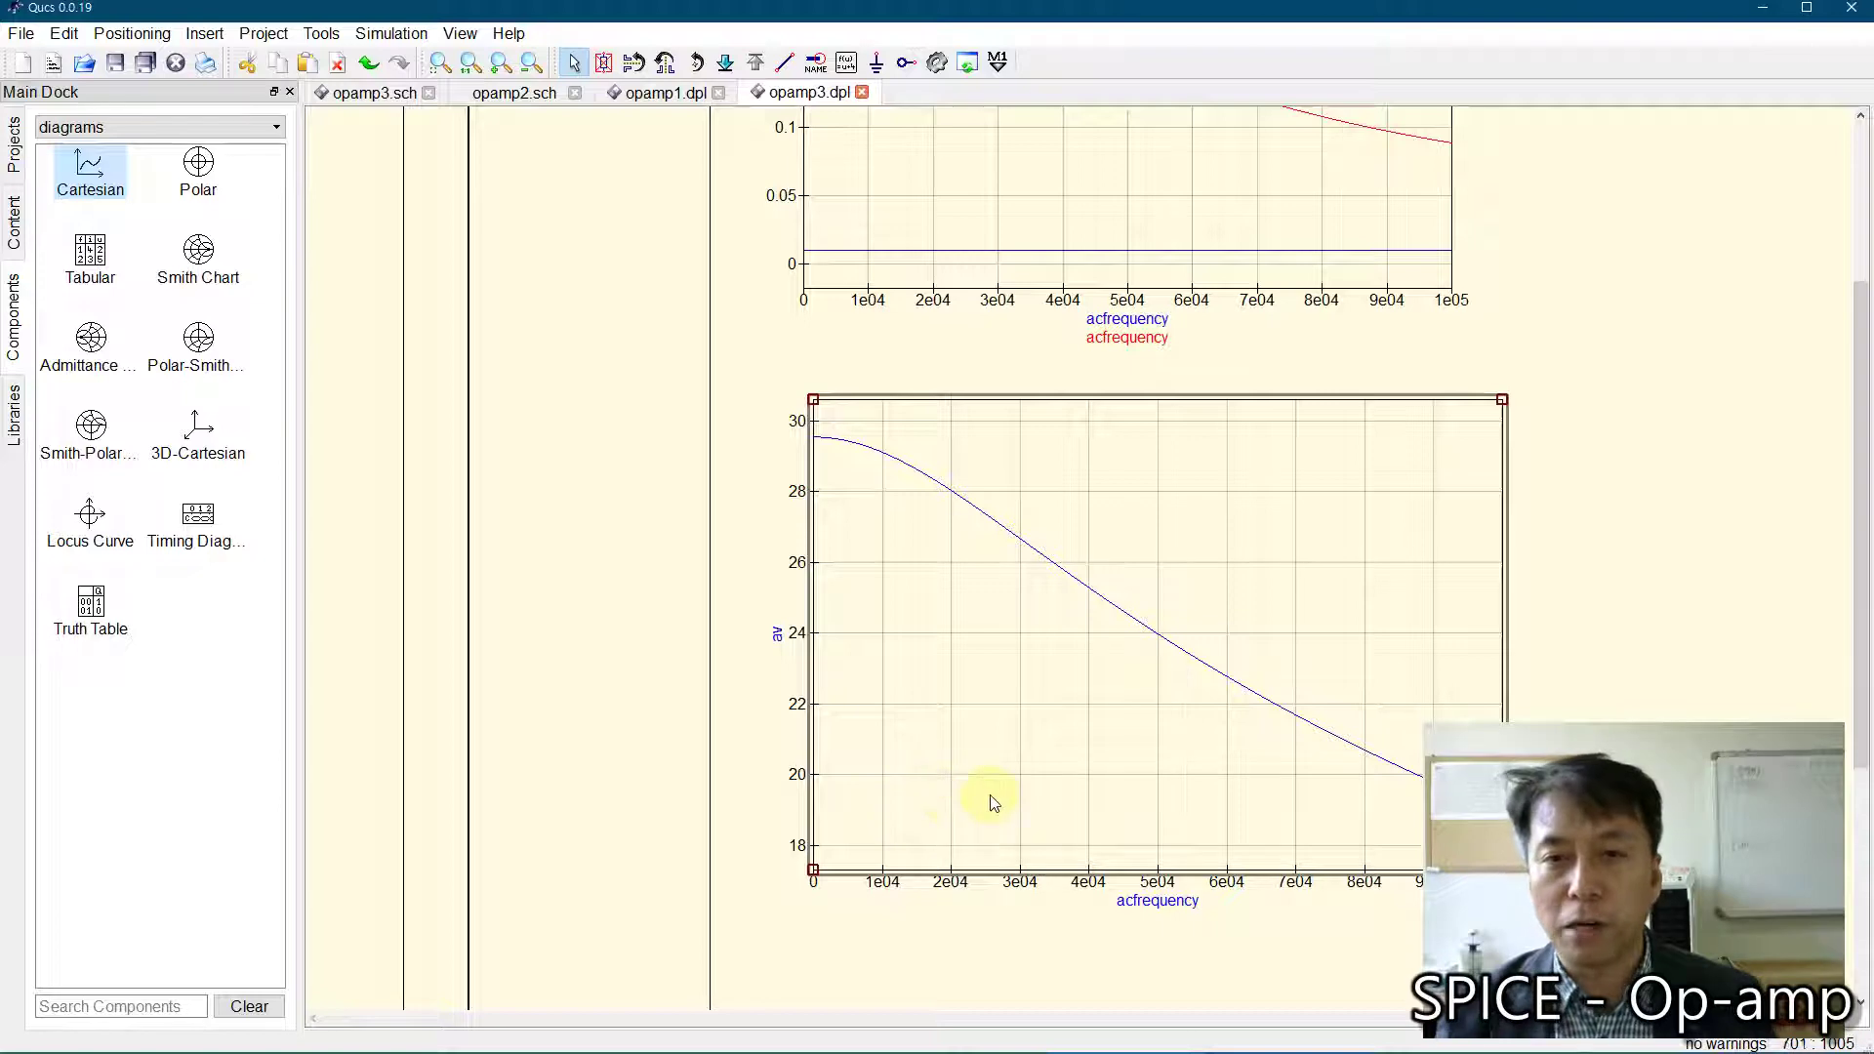
{"action": "left_click_drag", "start_coordinate": [978, 796], "coordinate": [959, 777]}
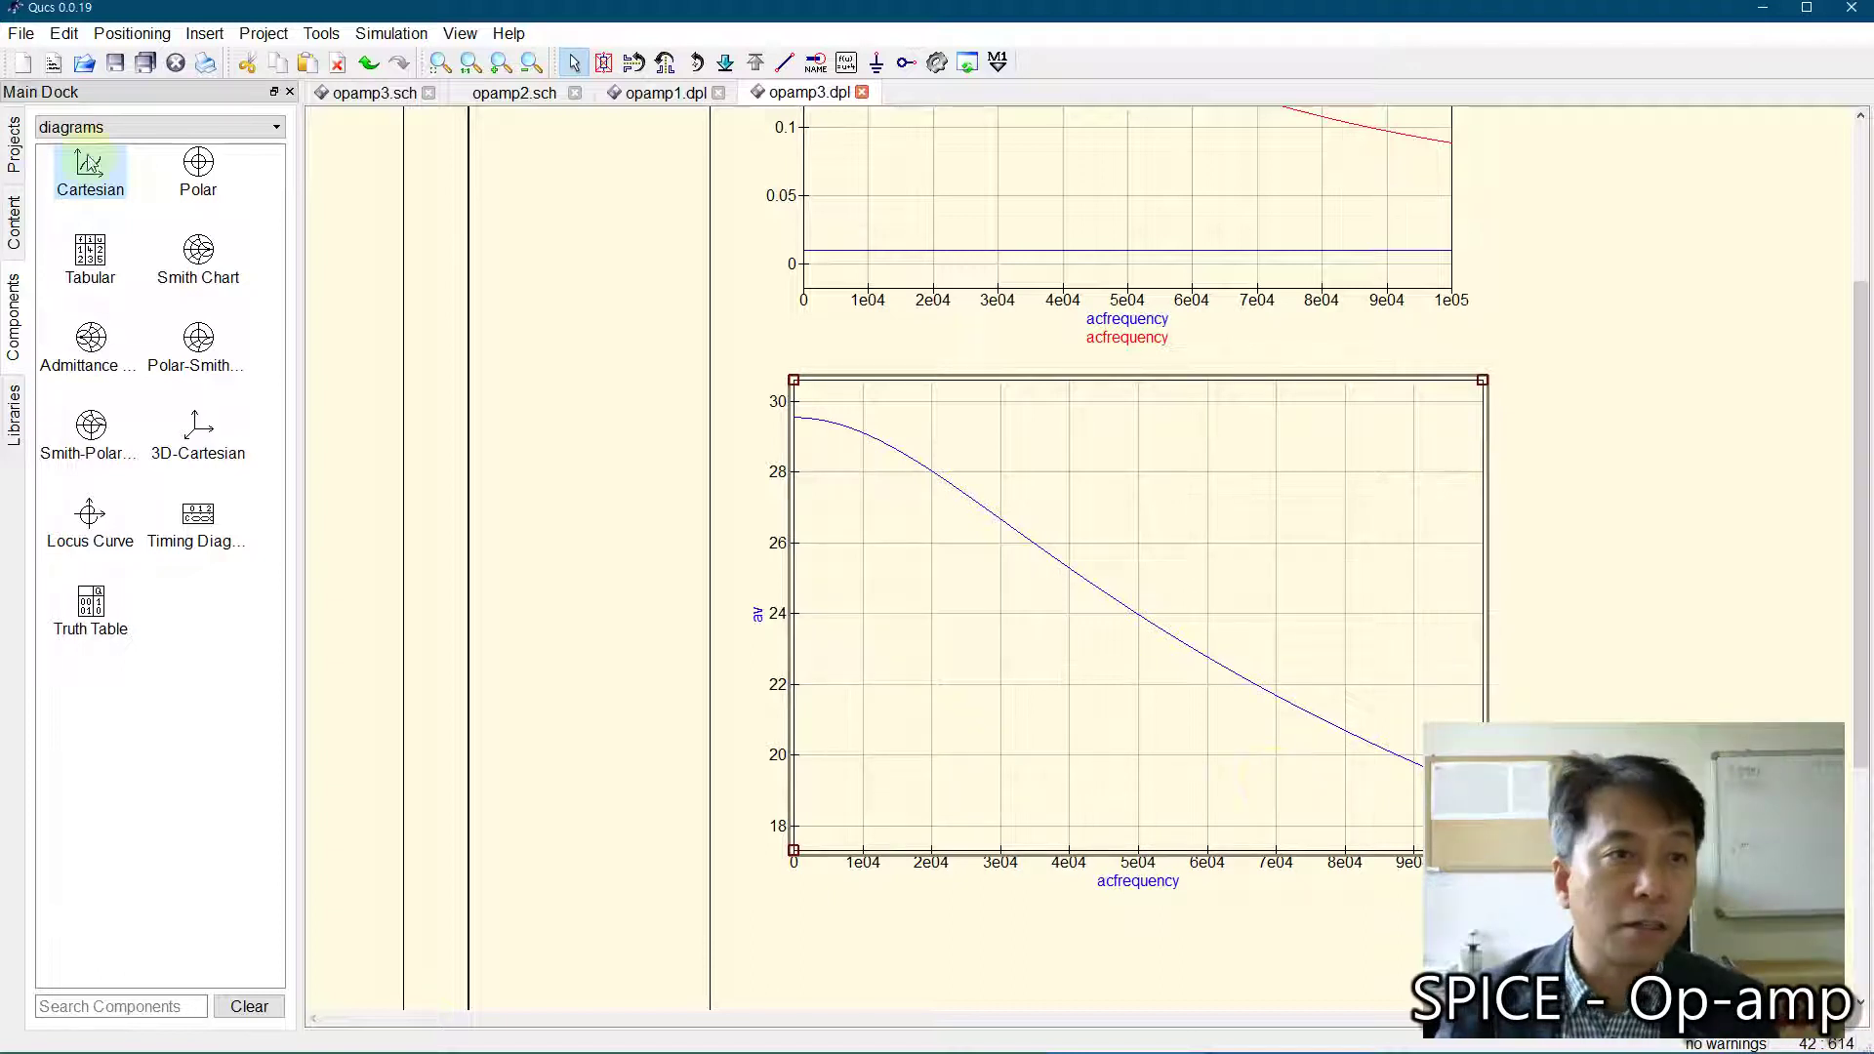
{"action": "left_click", "coordinate": [392, 93]}
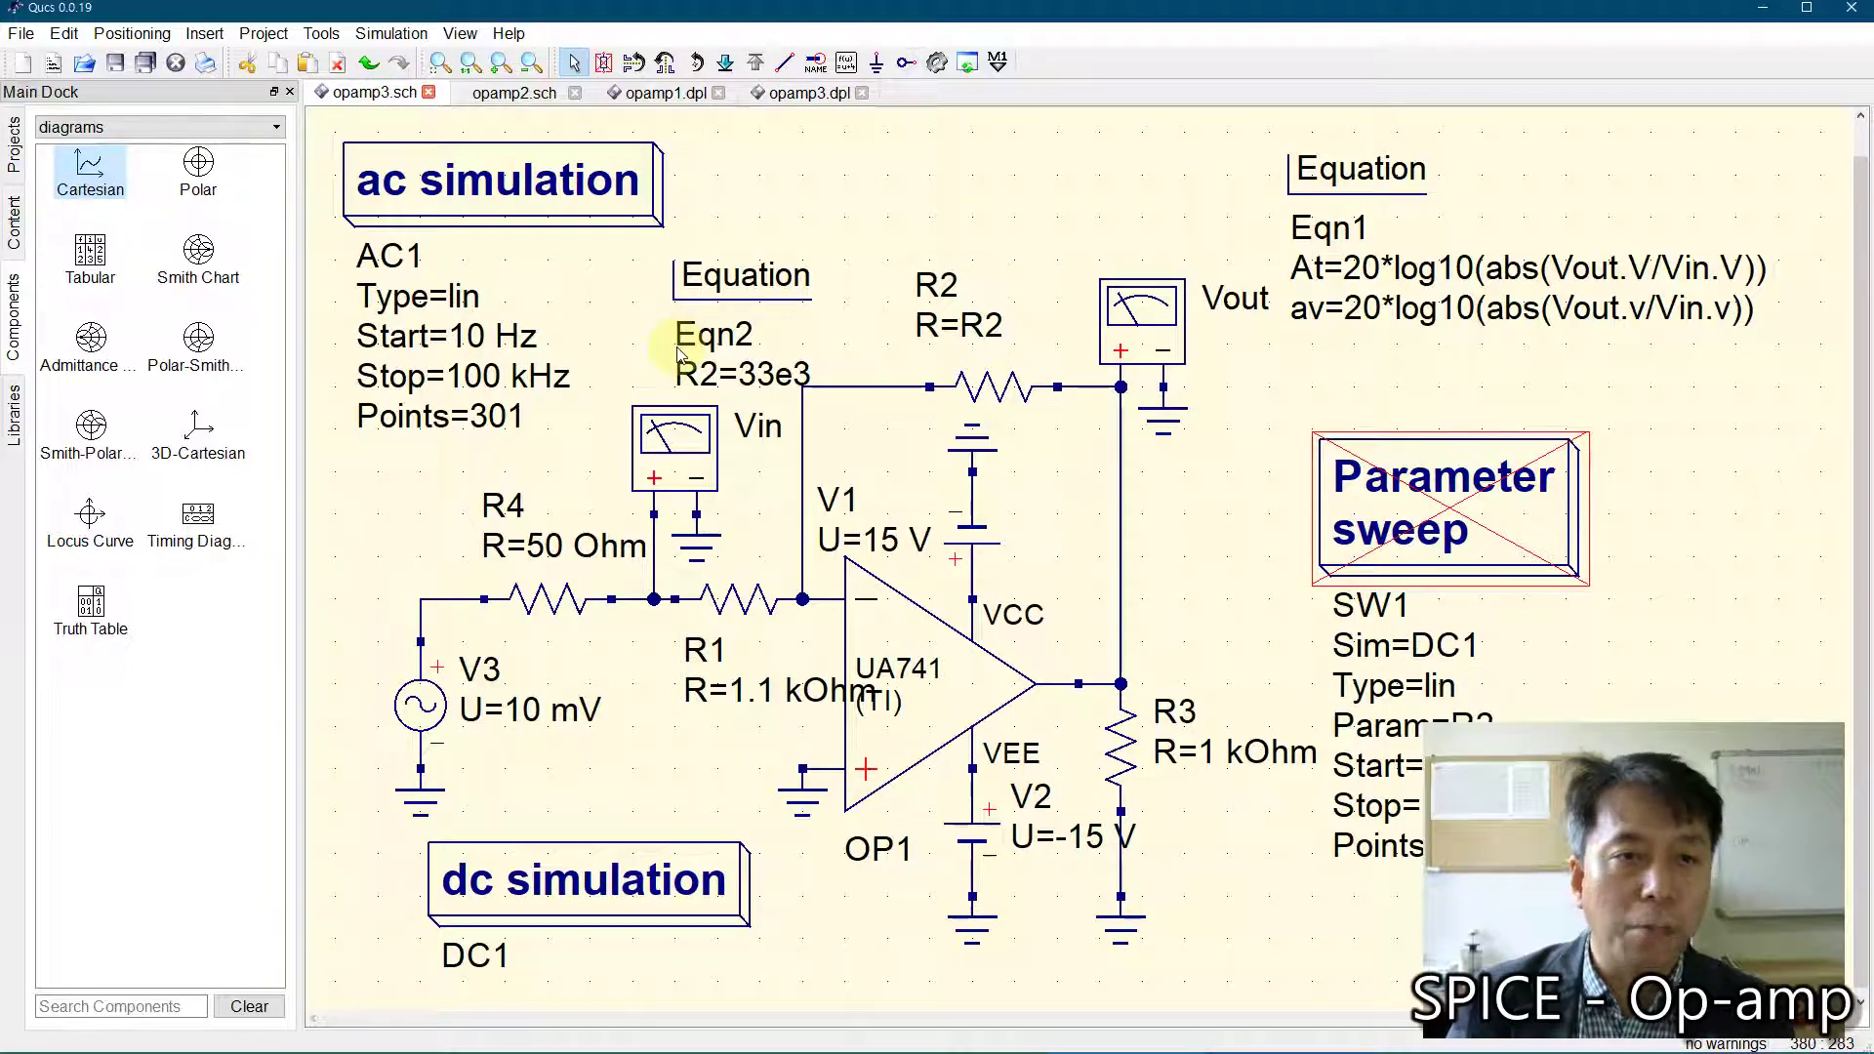
{"action": "left_click", "coordinate": [793, 92]}
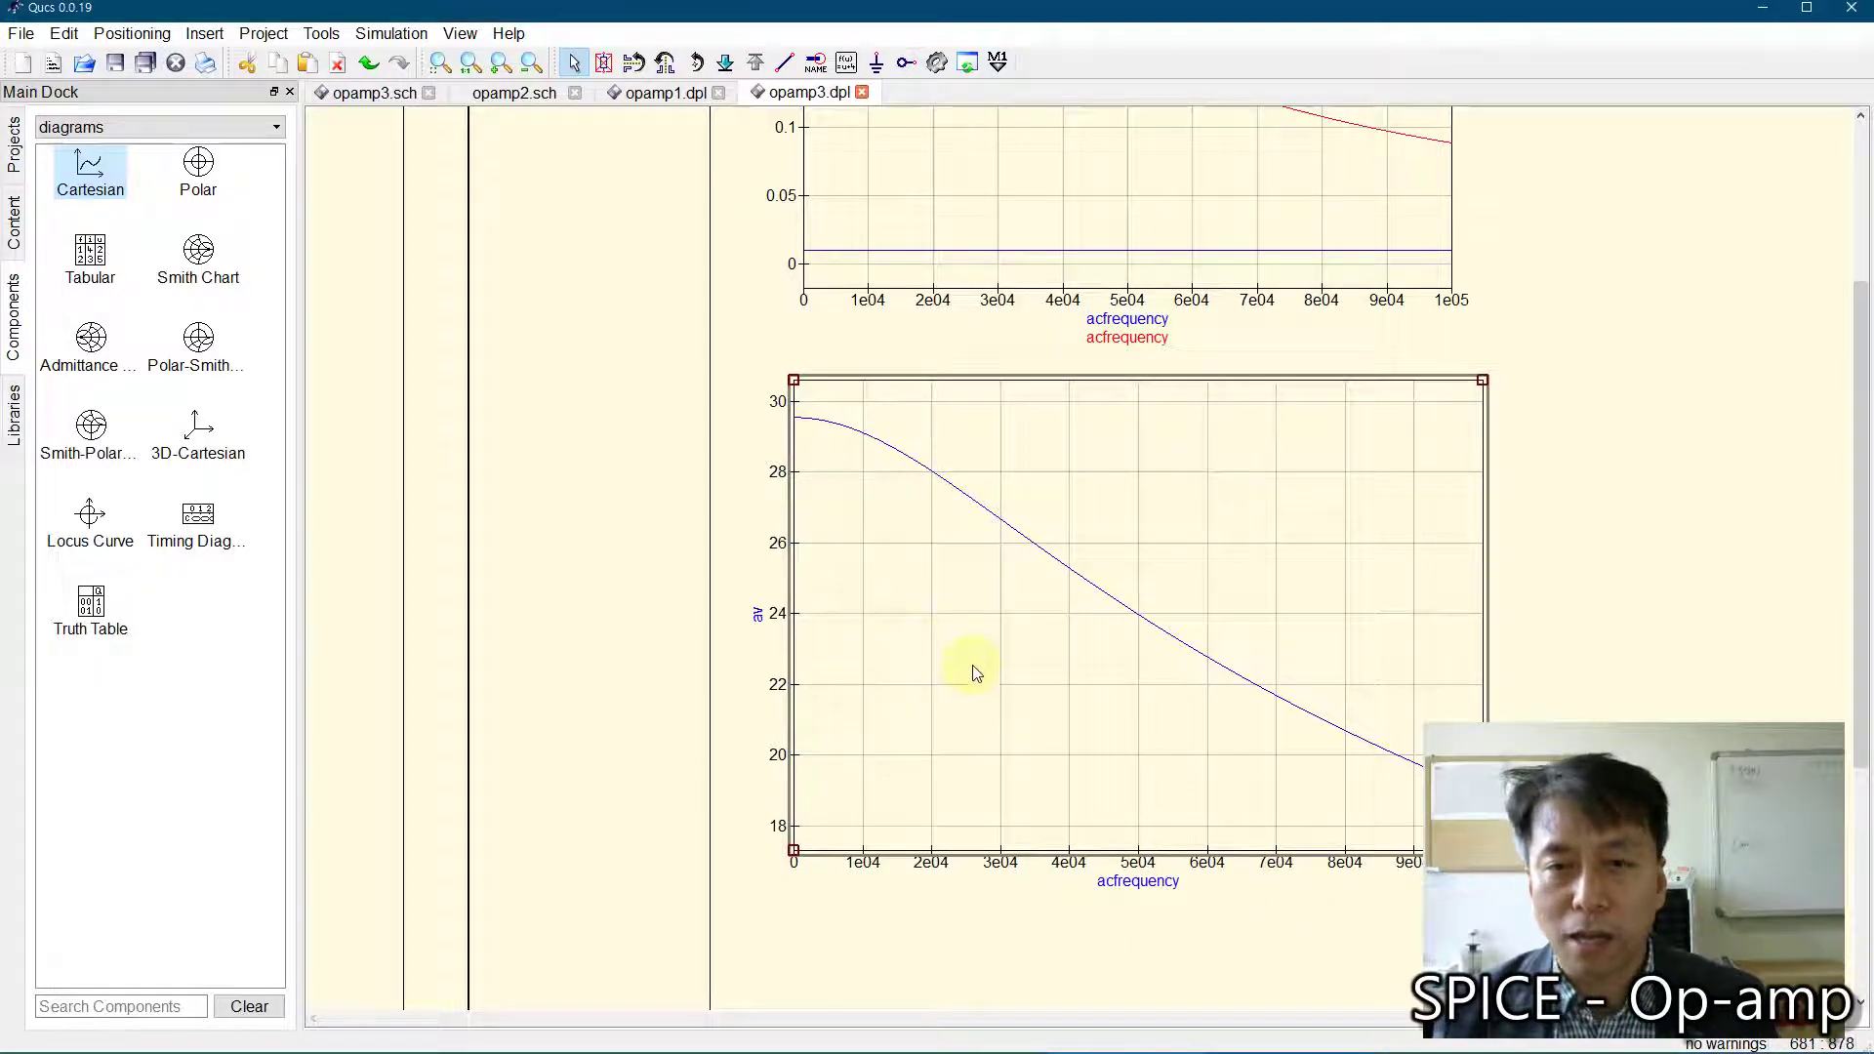
Step: Give the av diagram a logarithmic x-axis grid and return to the opamp3 schematic
{"action": "double_click", "coordinate": [947, 646]}
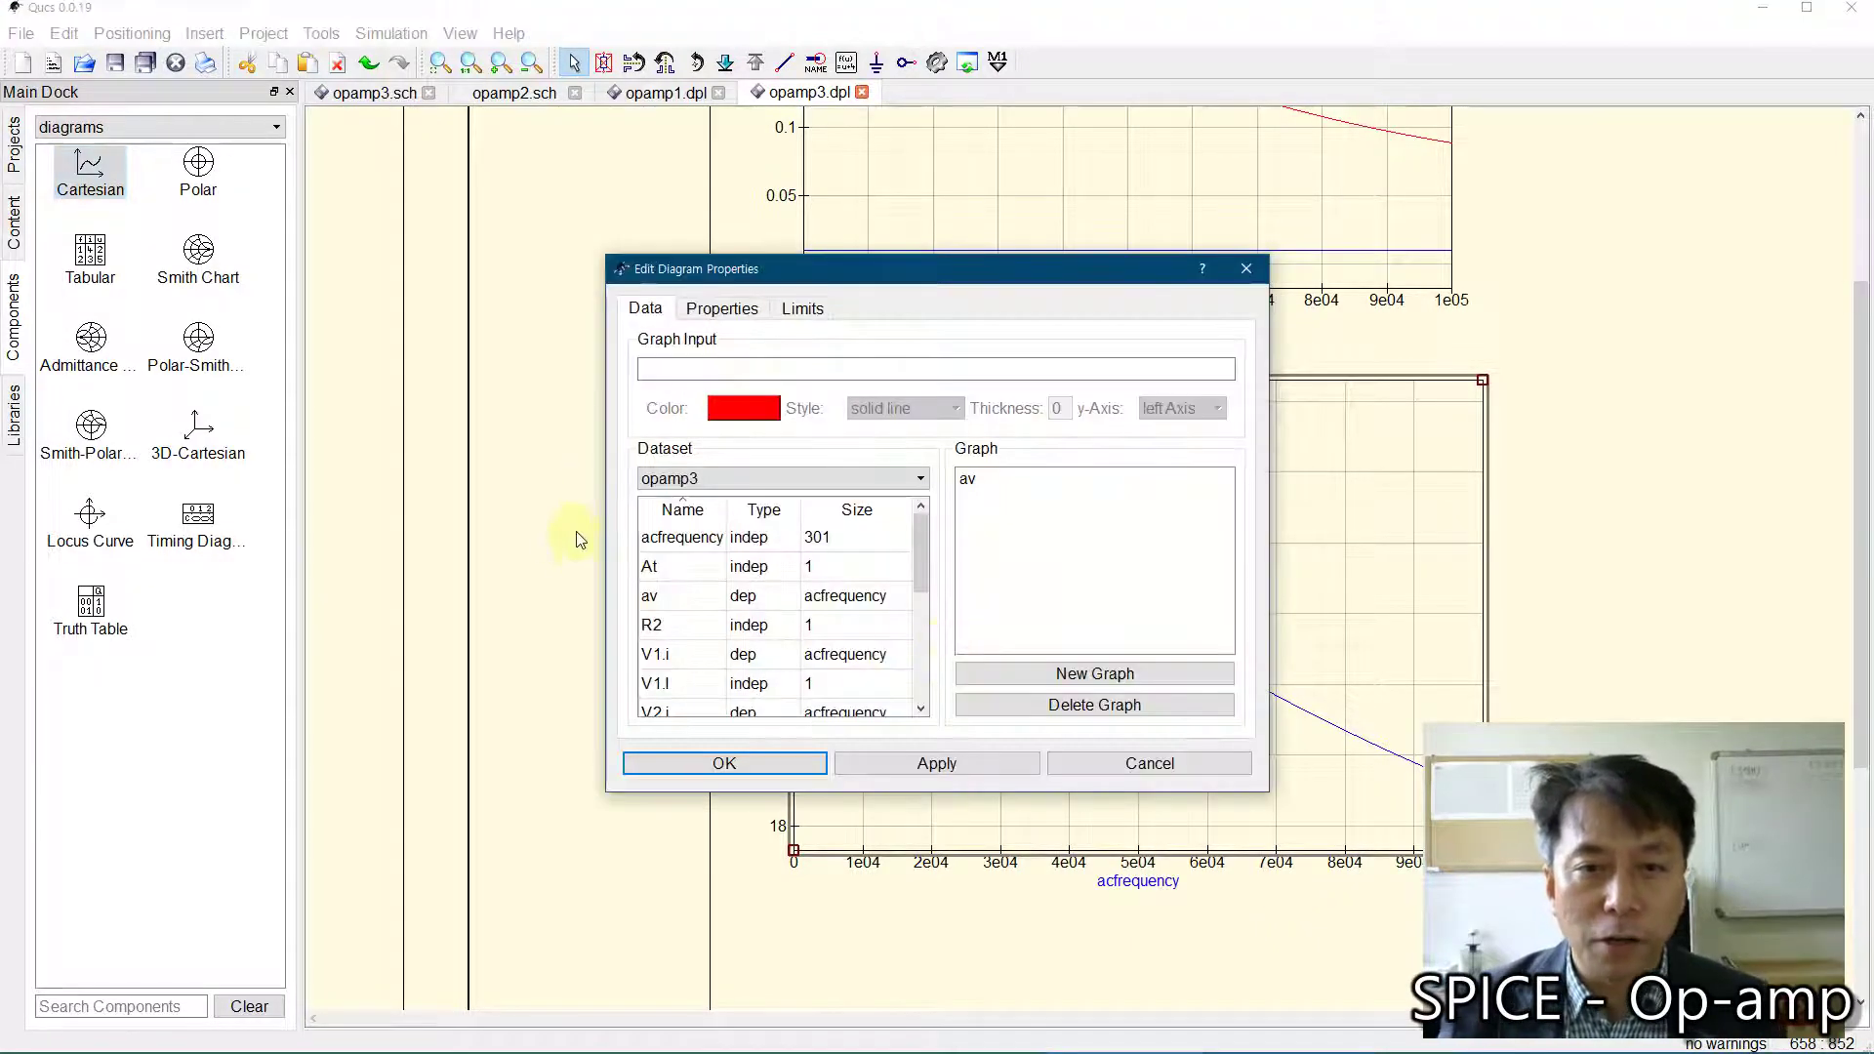
{"action": "left_click", "coordinate": [682, 542]}
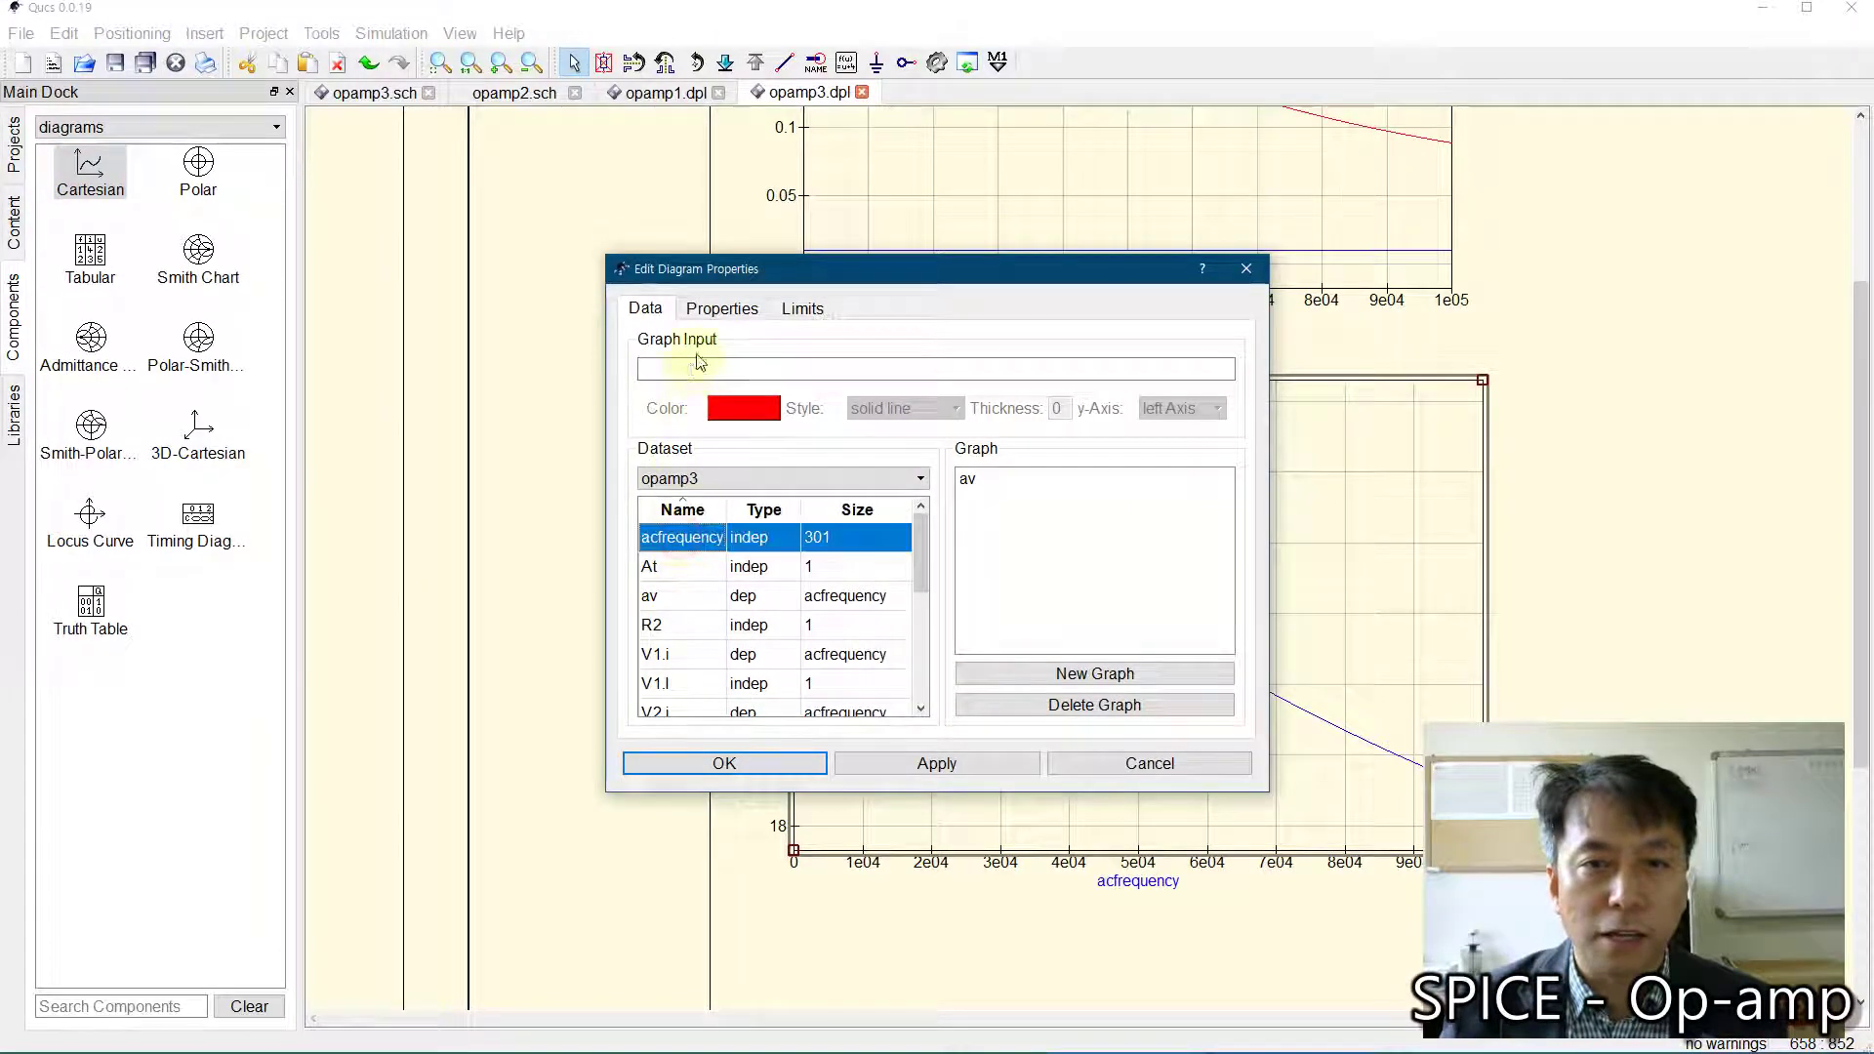
{"action": "left_click", "coordinate": [724, 308]}
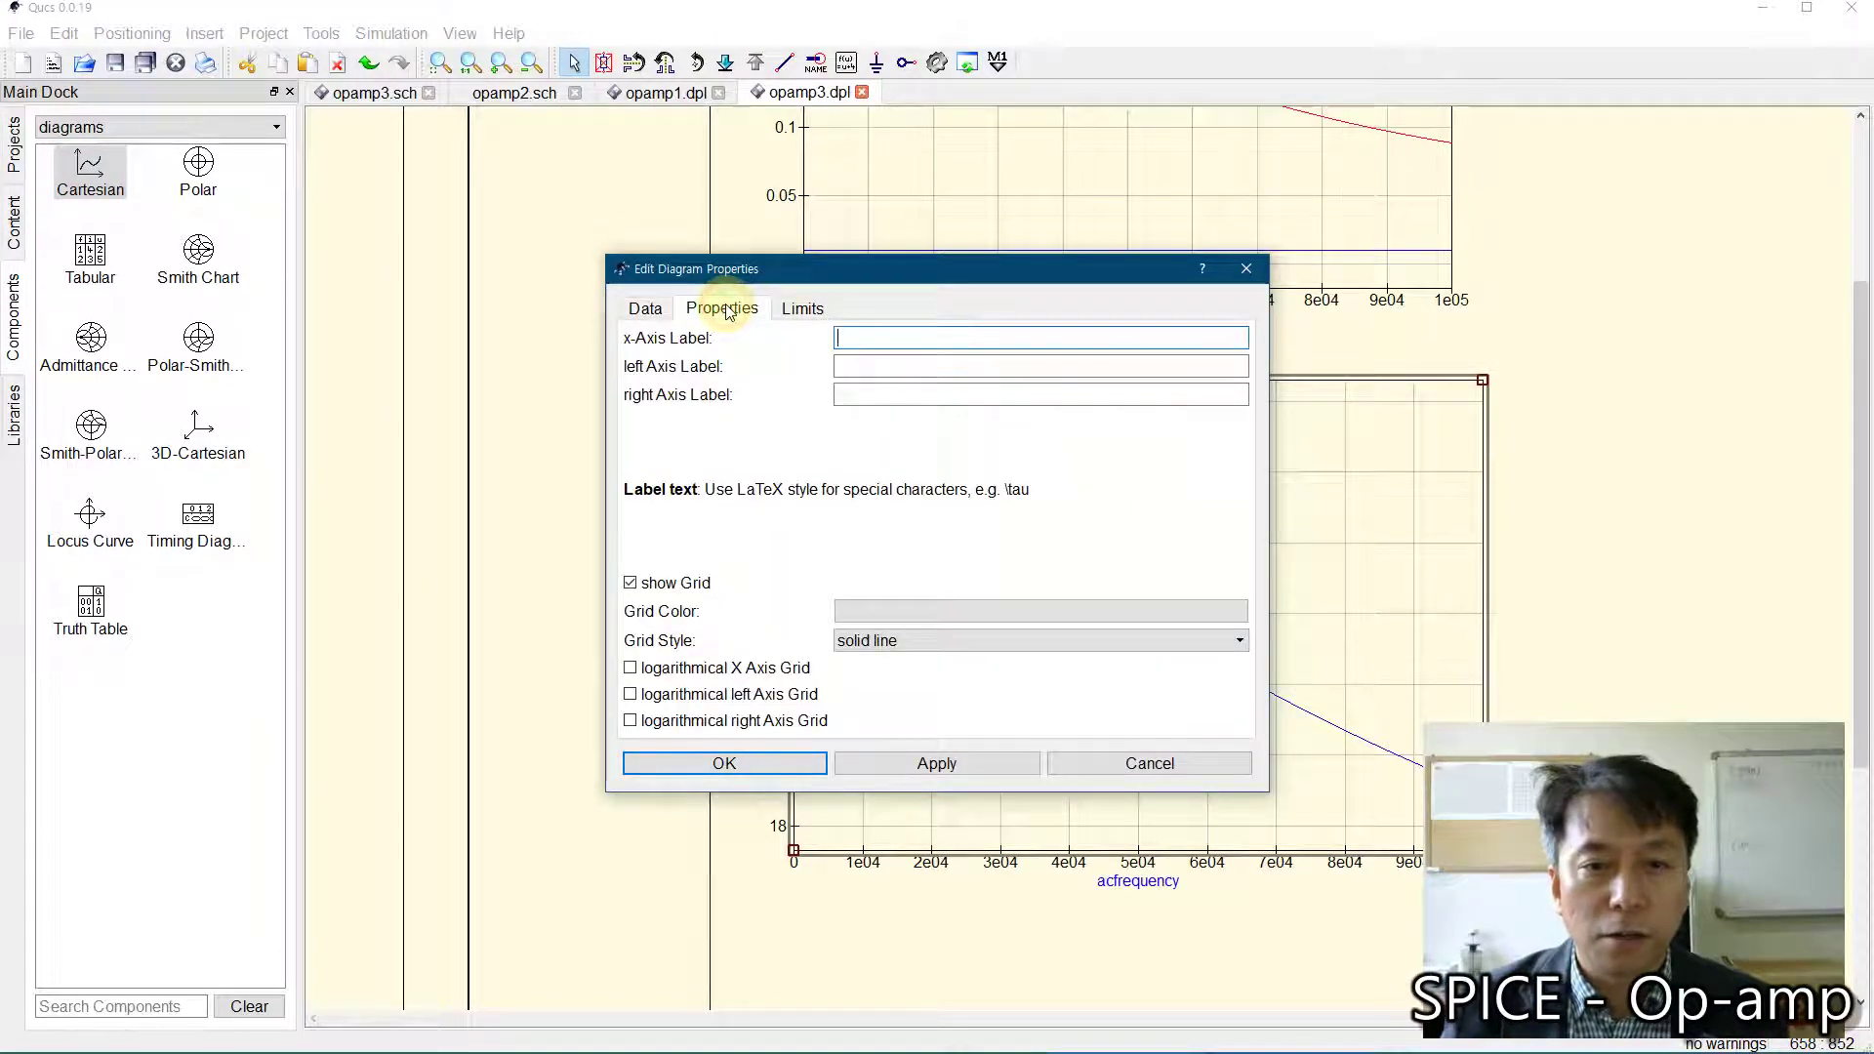
{"action": "left_click", "coordinate": [631, 668]}
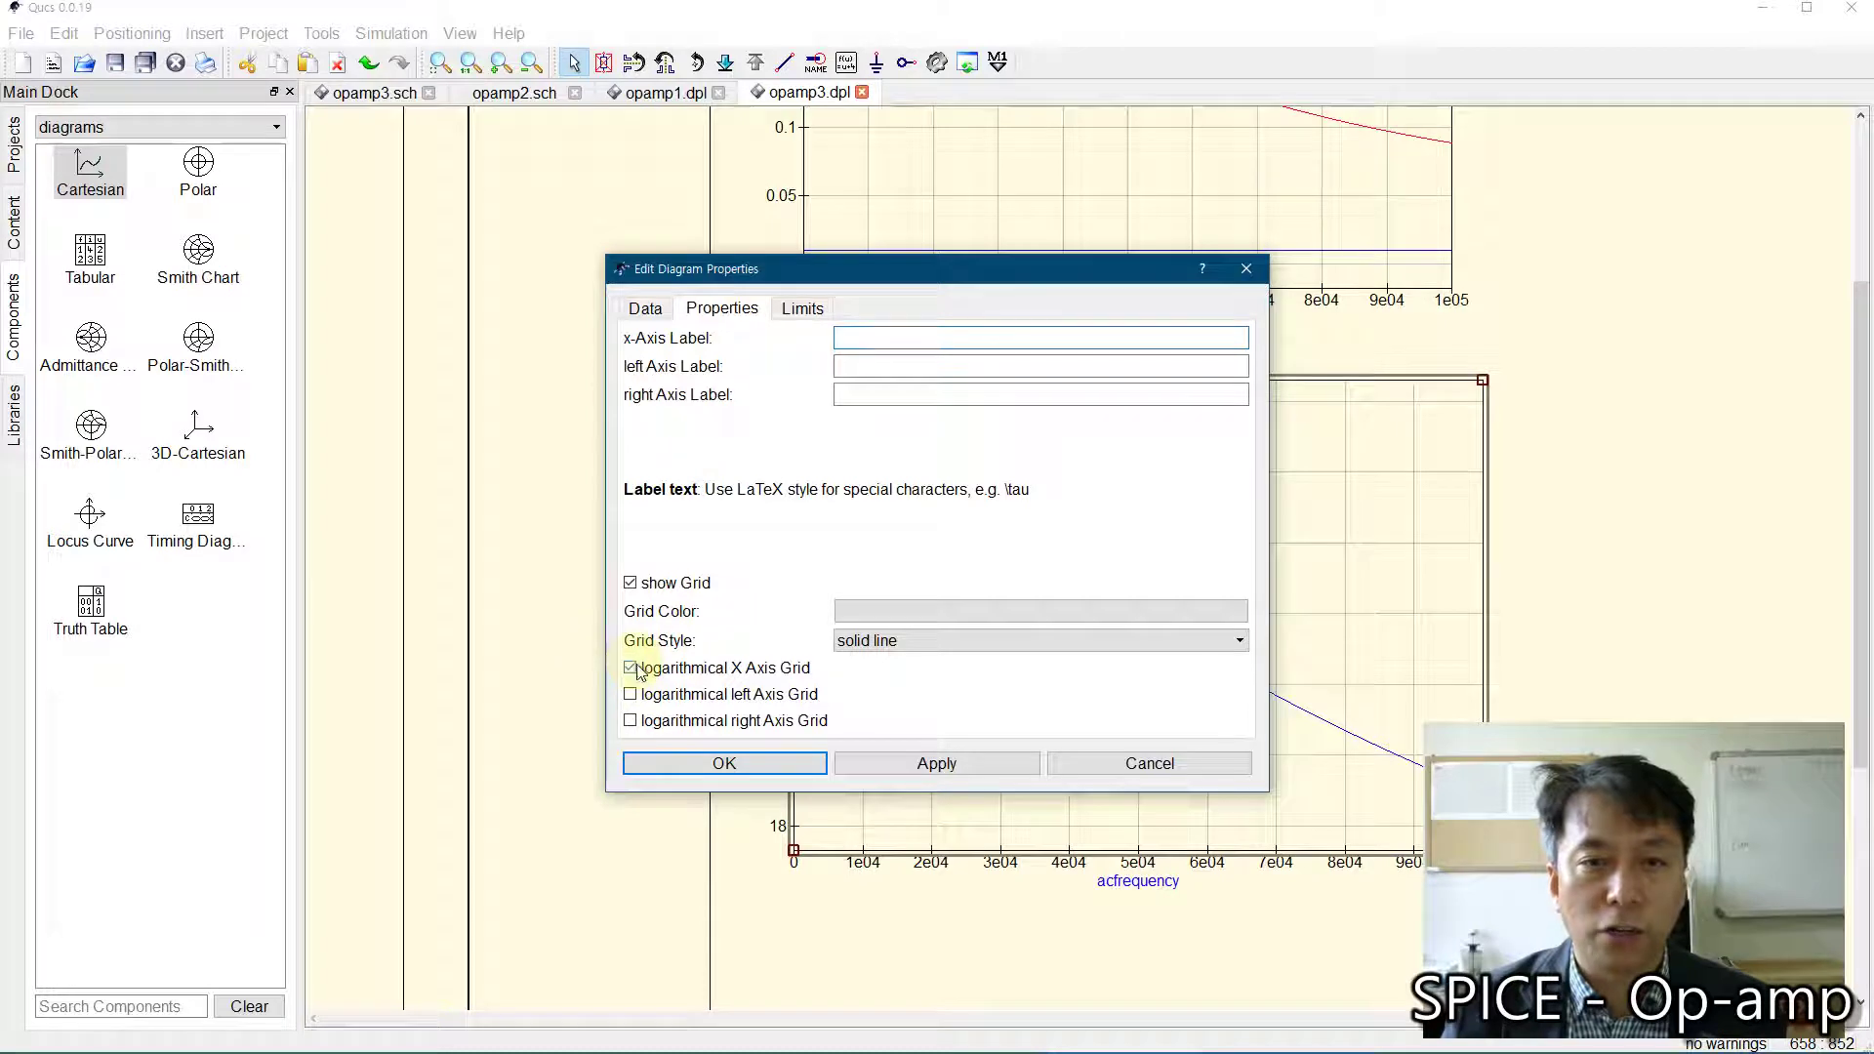
{"action": "left_click", "coordinate": [951, 764]}
{"action": "left_click", "coordinate": [705, 764]}
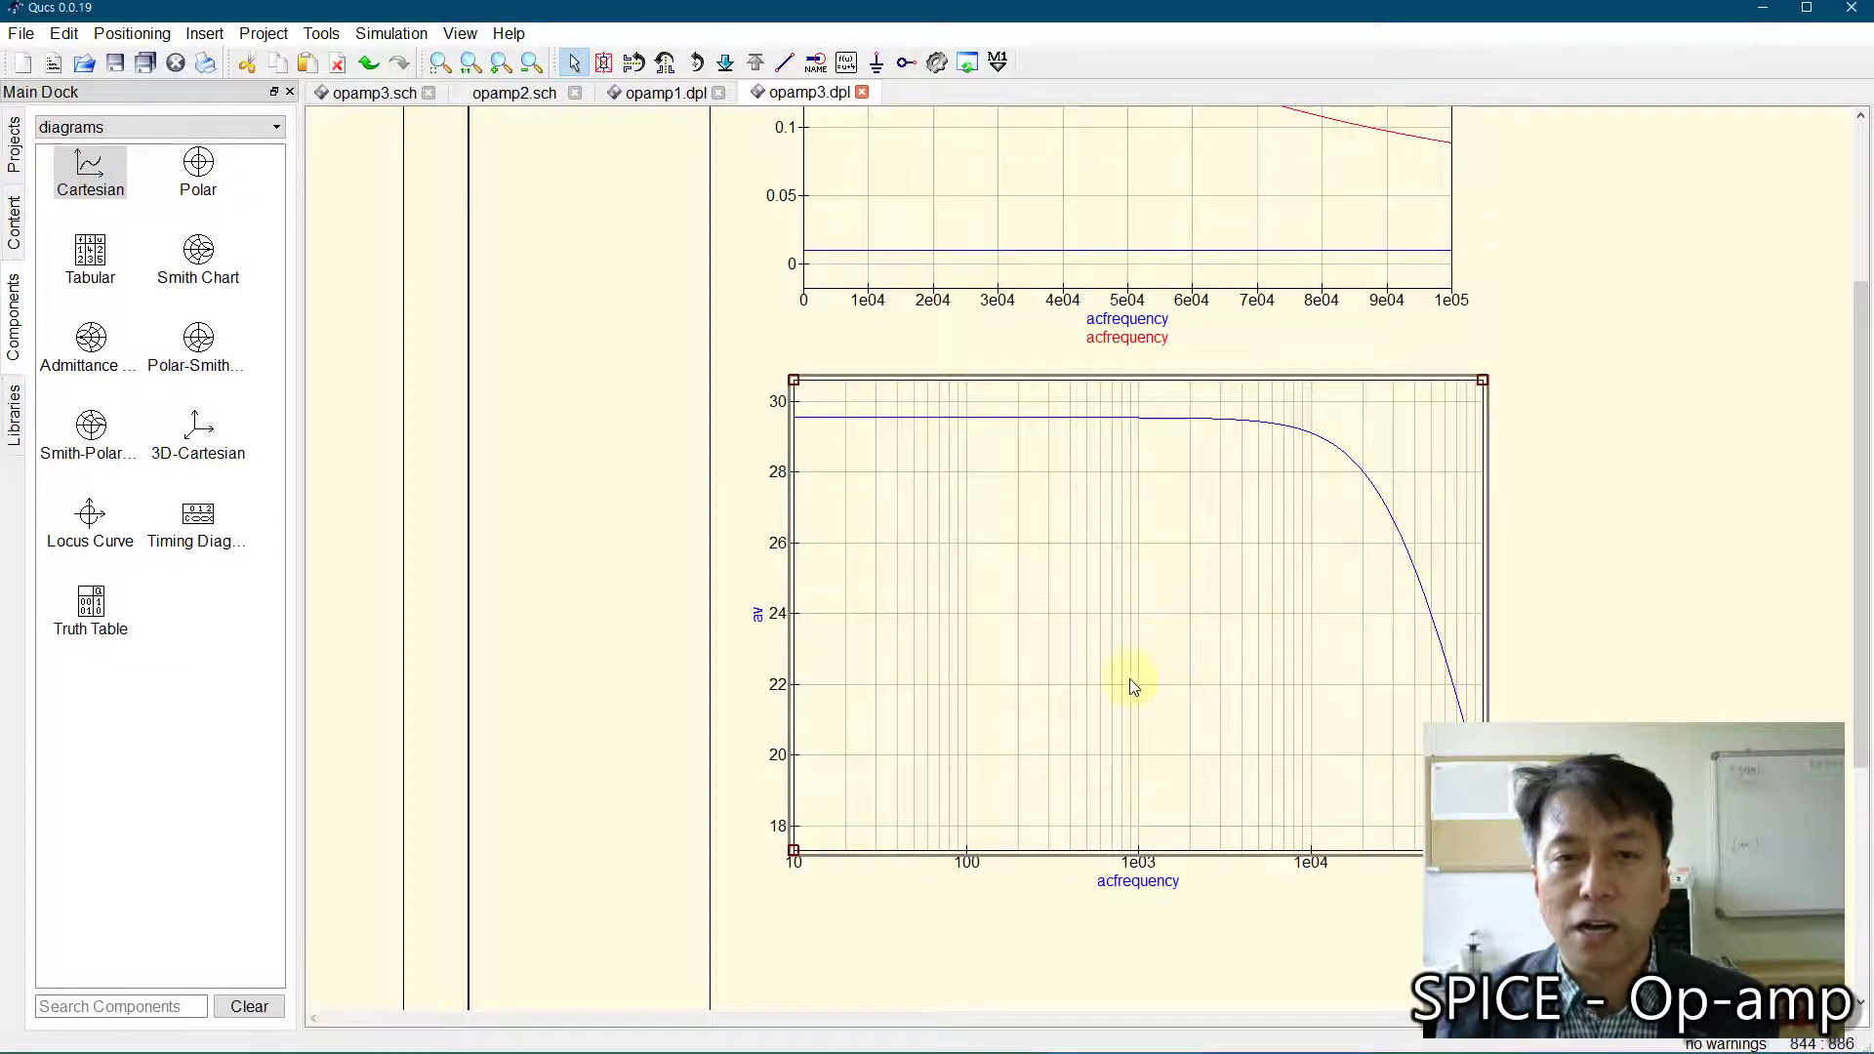
{"action": "left_click", "coordinate": [348, 94]}
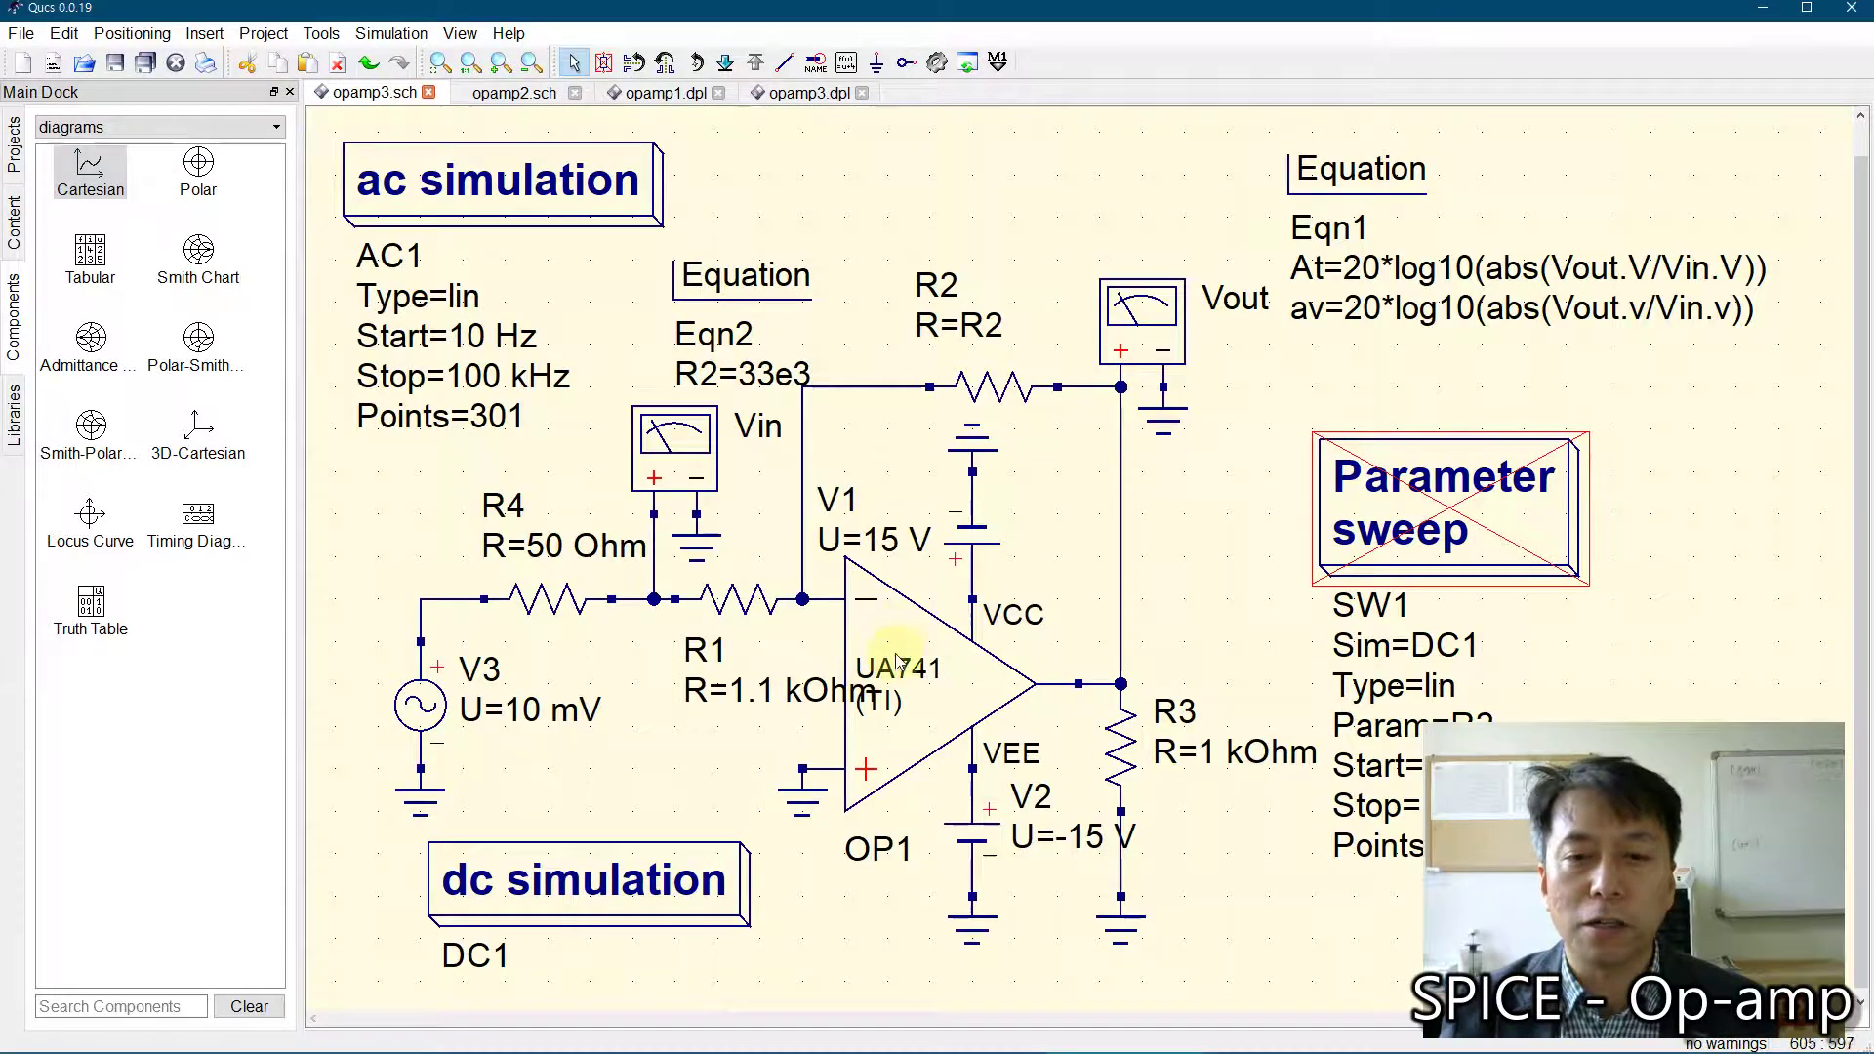